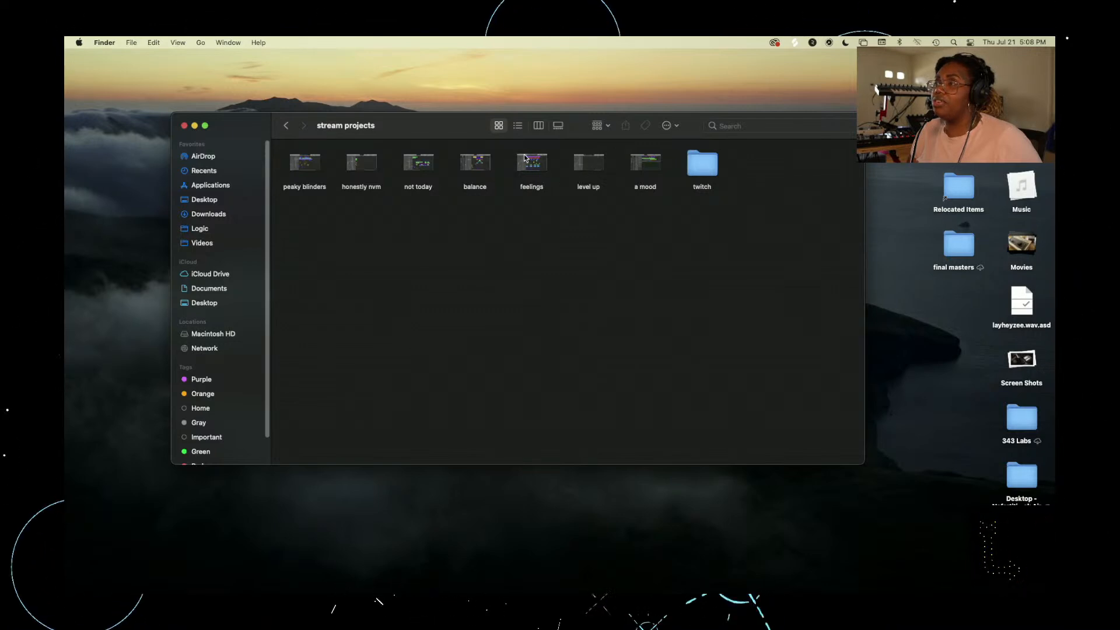
- Look inside the twitch folder, return to stream projects, and open the peaky blinders project in Logic Pro
double_click(707, 165)
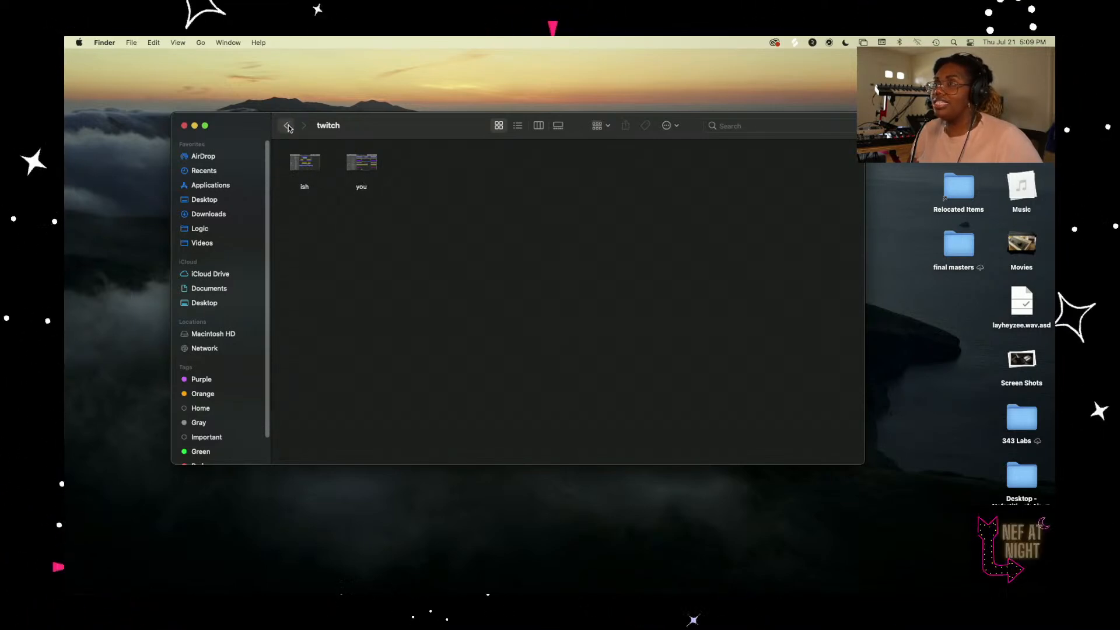
key(super+bracketleft)
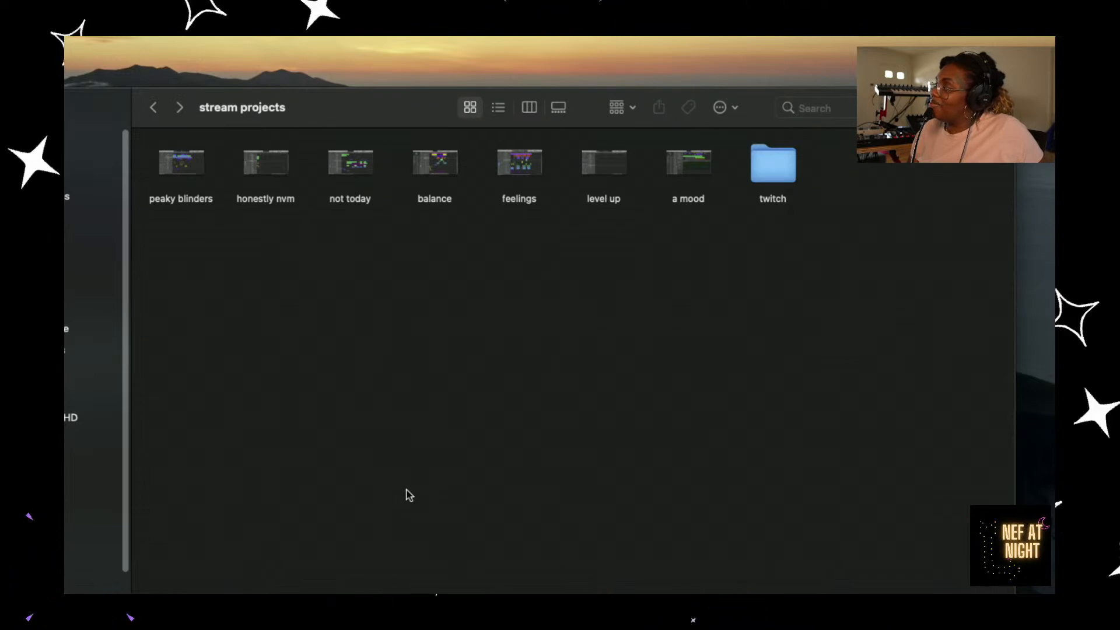
click(184, 158)
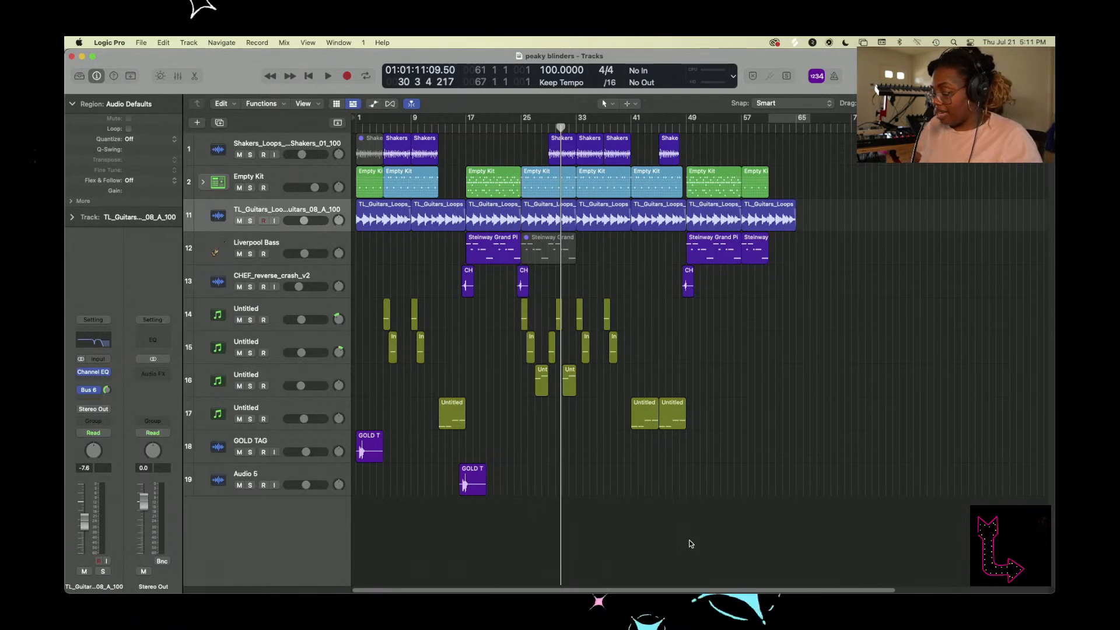
- Play the peaky blinders arrangement from the beginning, stop it in the final section, and return the playhead to bar 1
key(Return)
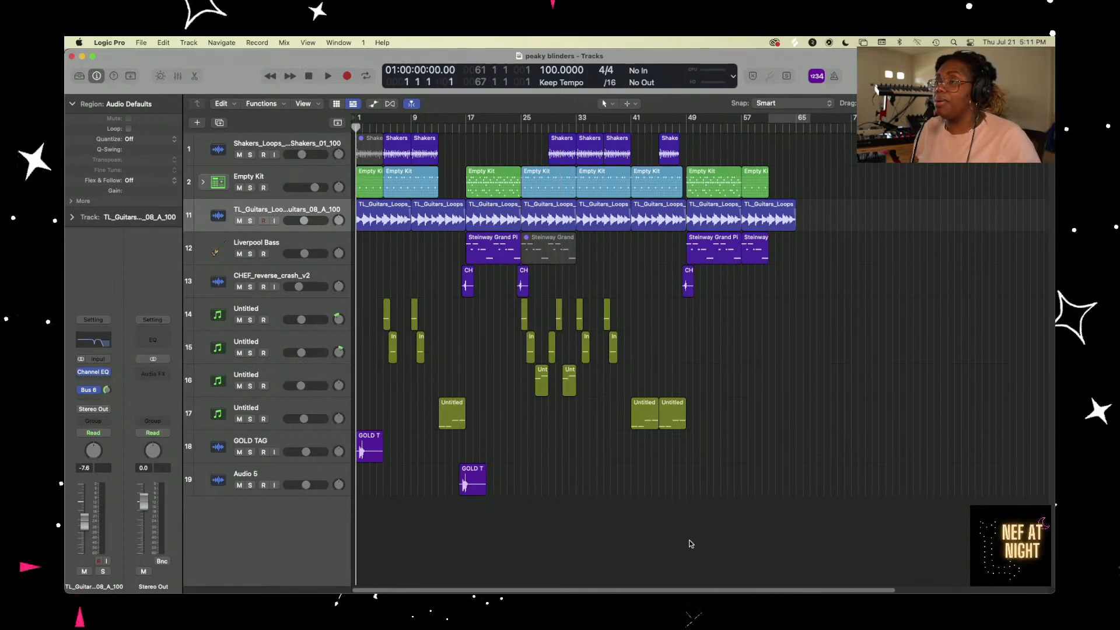
key(space)
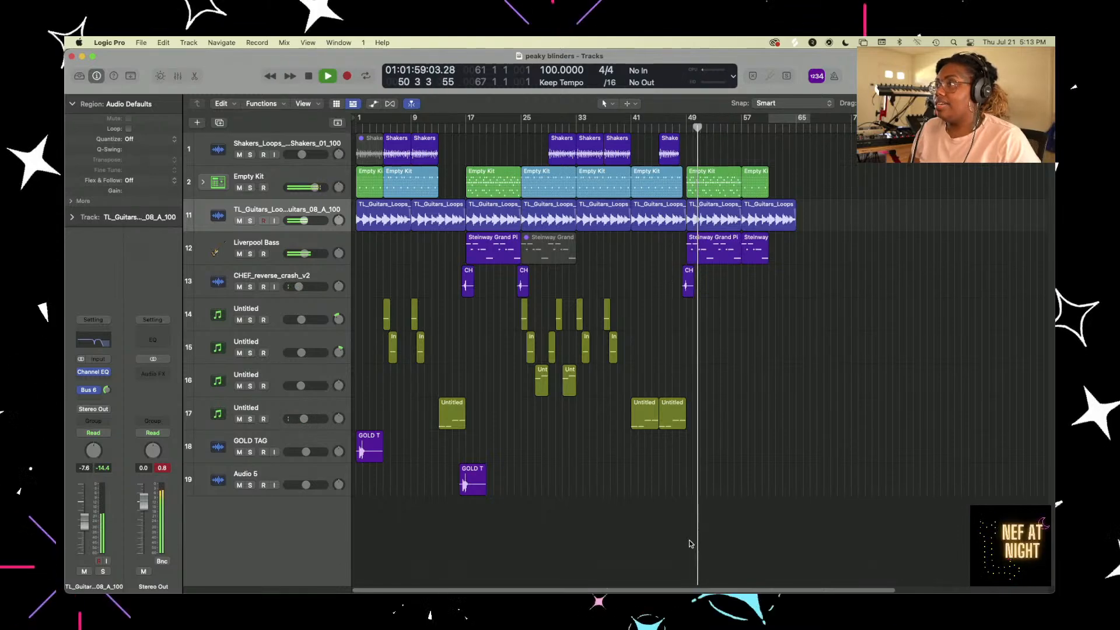
key(space)
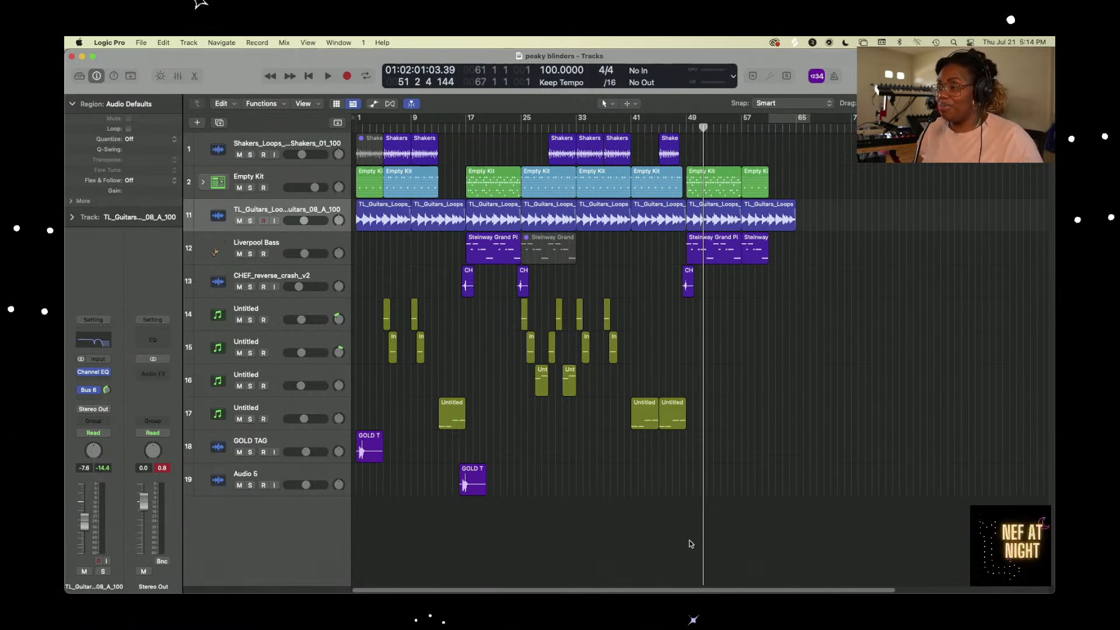
key(Return)
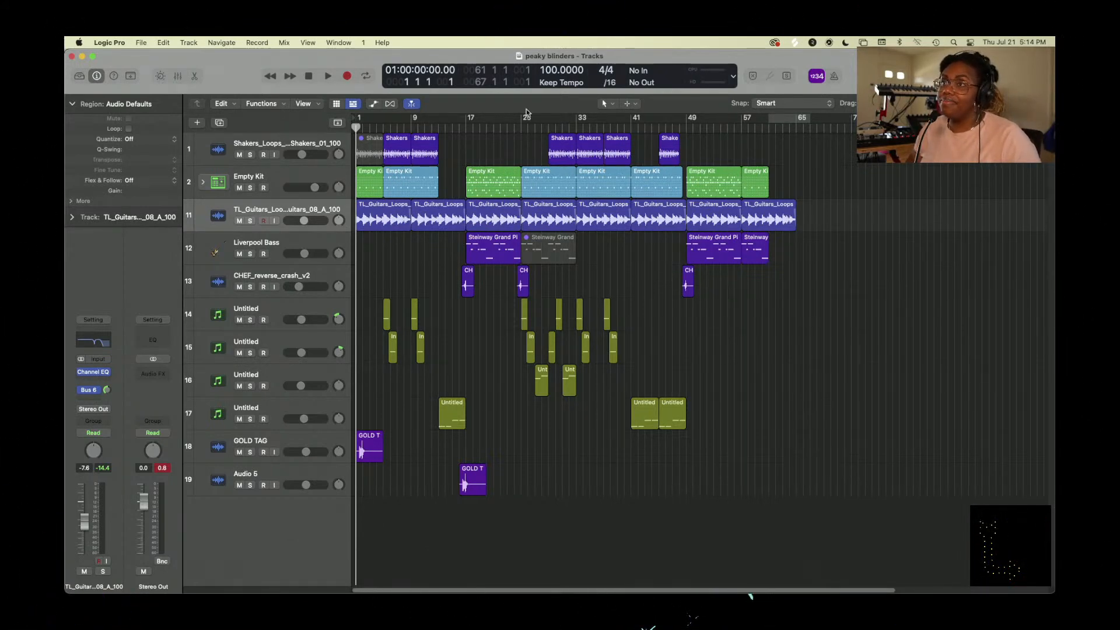
- Expand the Empty Kit track stack and go through its kick, snare and two hi-hat tracks
click(285, 173)
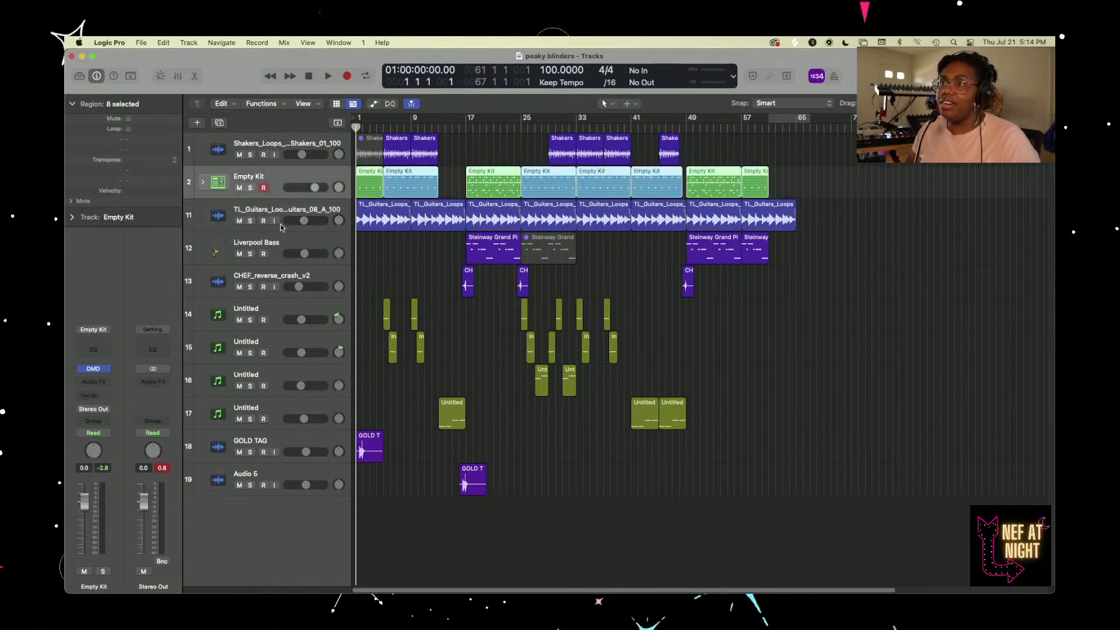
click(201, 182)
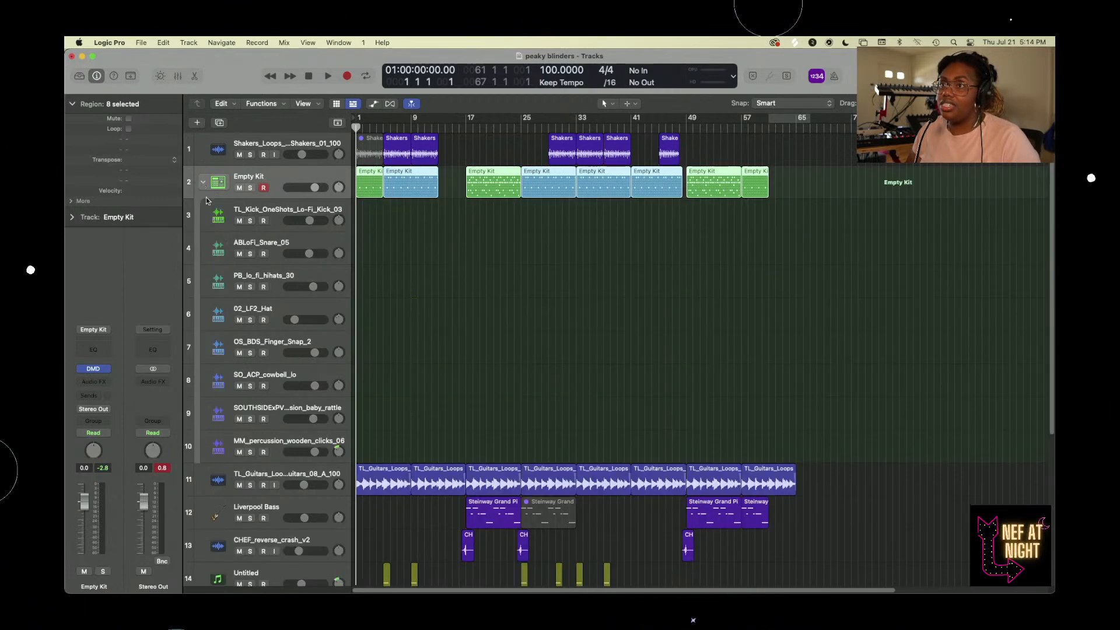
click(290, 212)
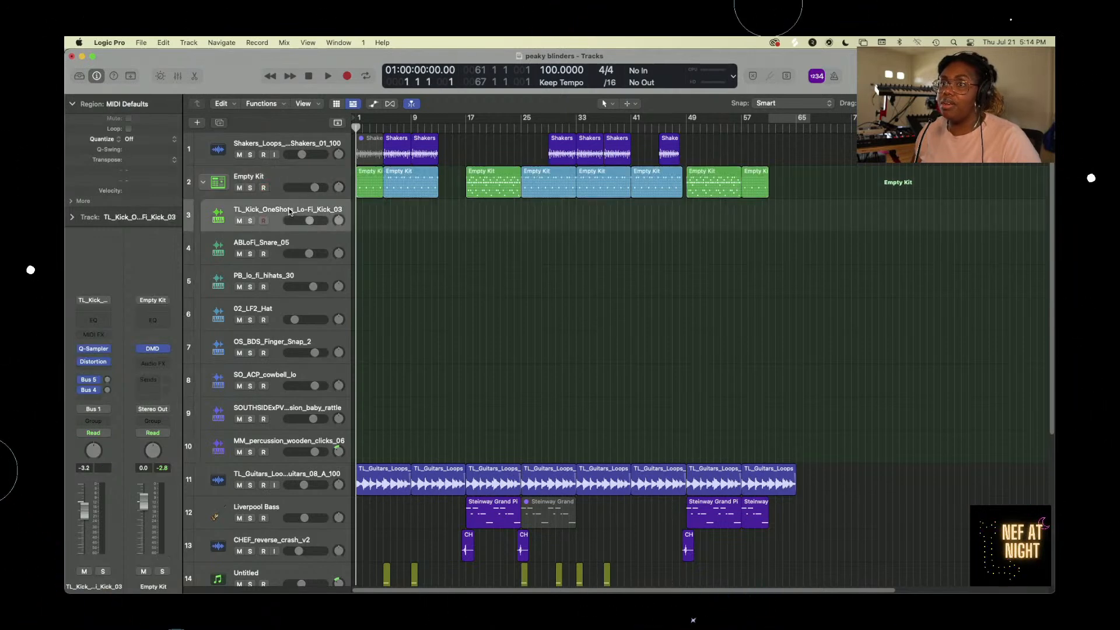
click(302, 242)
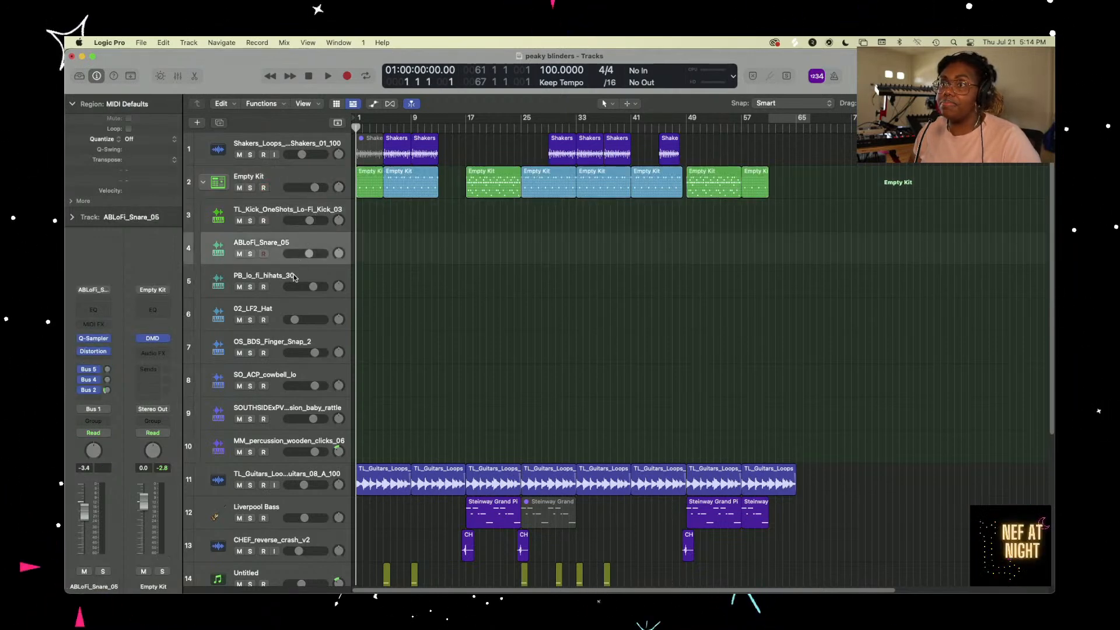
click(289, 292)
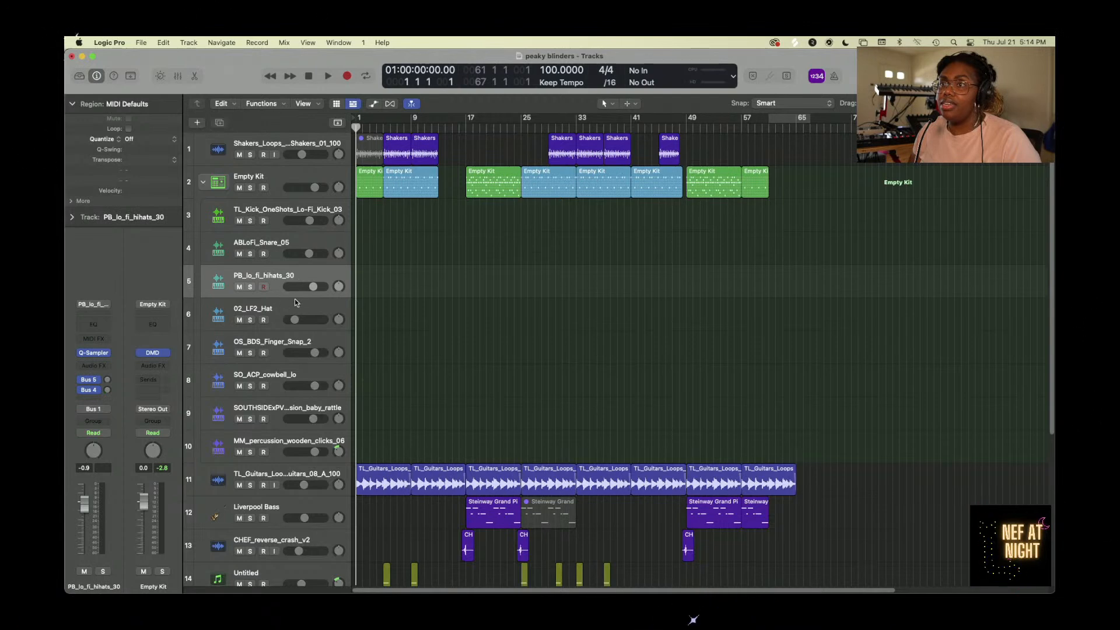
click(295, 302)
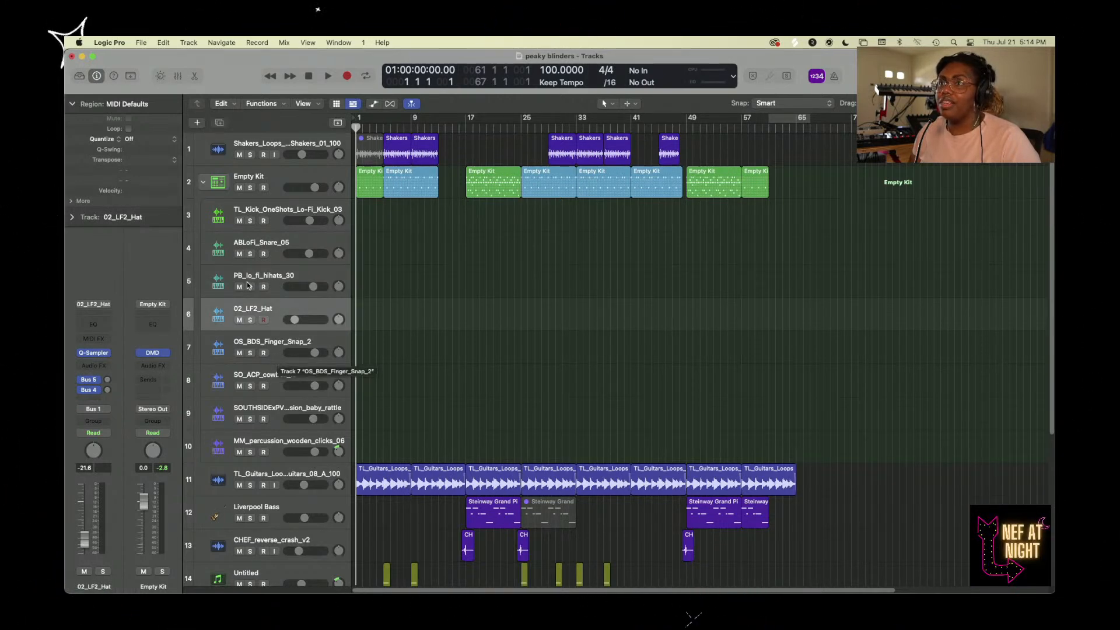
click(285, 177)
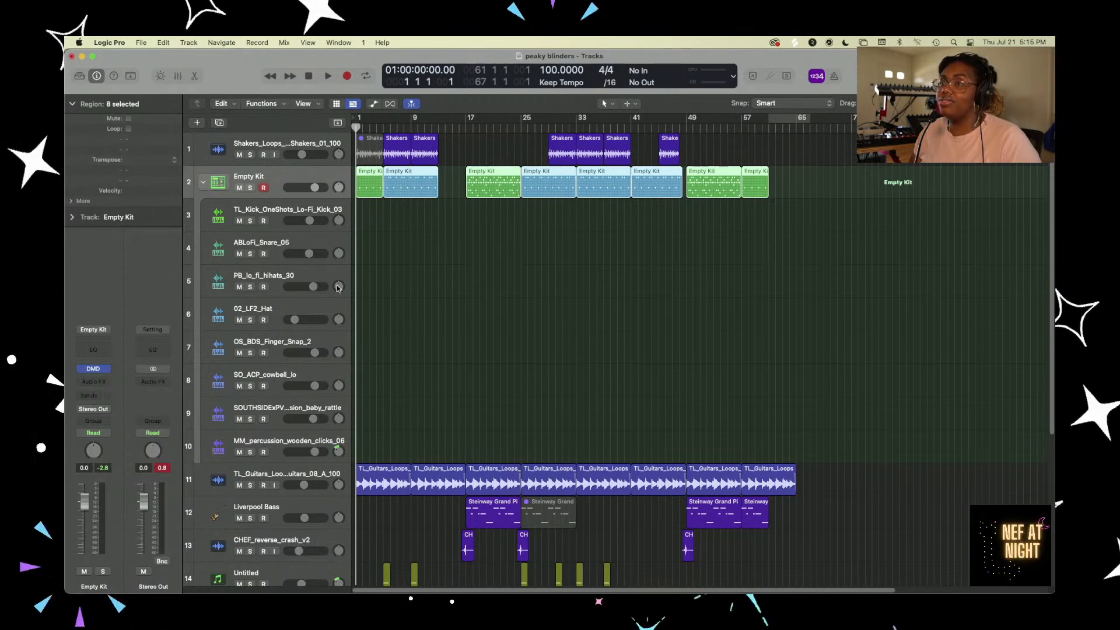
- Review the remaining tracks, including the guitar loop and Liverpool Bass, and collapse the Empty Kit stack
scroll(578, 342, down, 2)
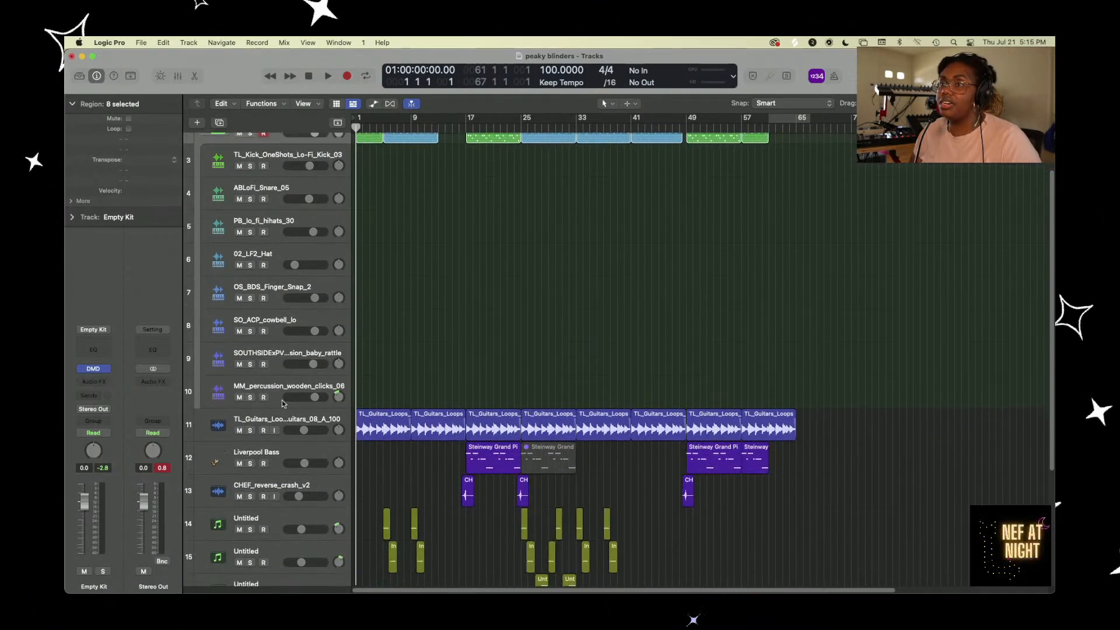
click(276, 424)
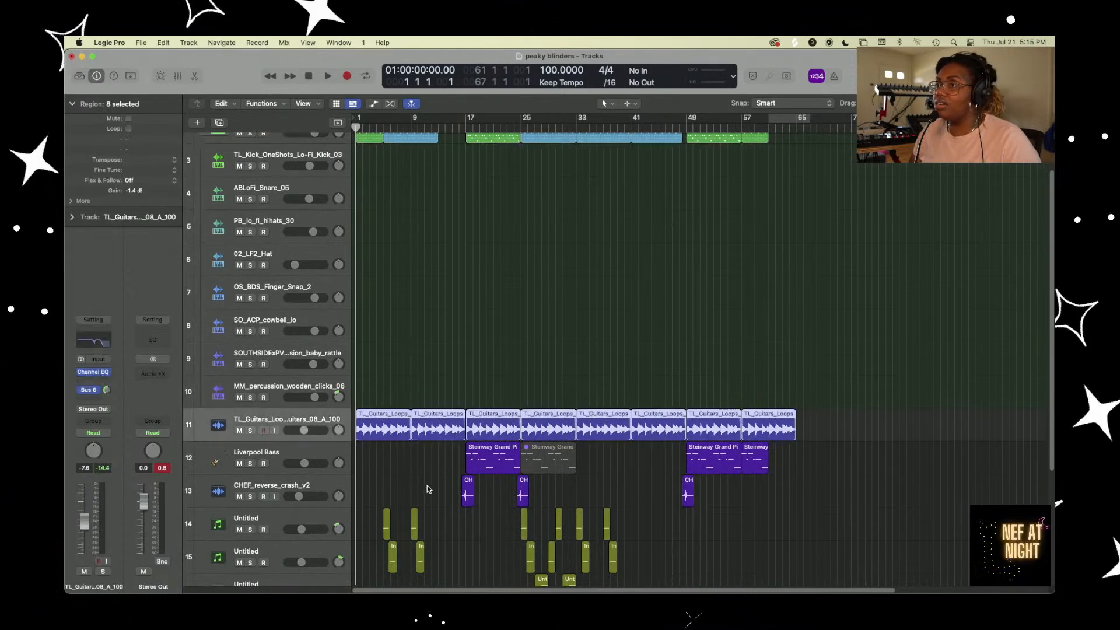
scroll(427, 487, down, 1)
scroll(427, 488, down, 2)
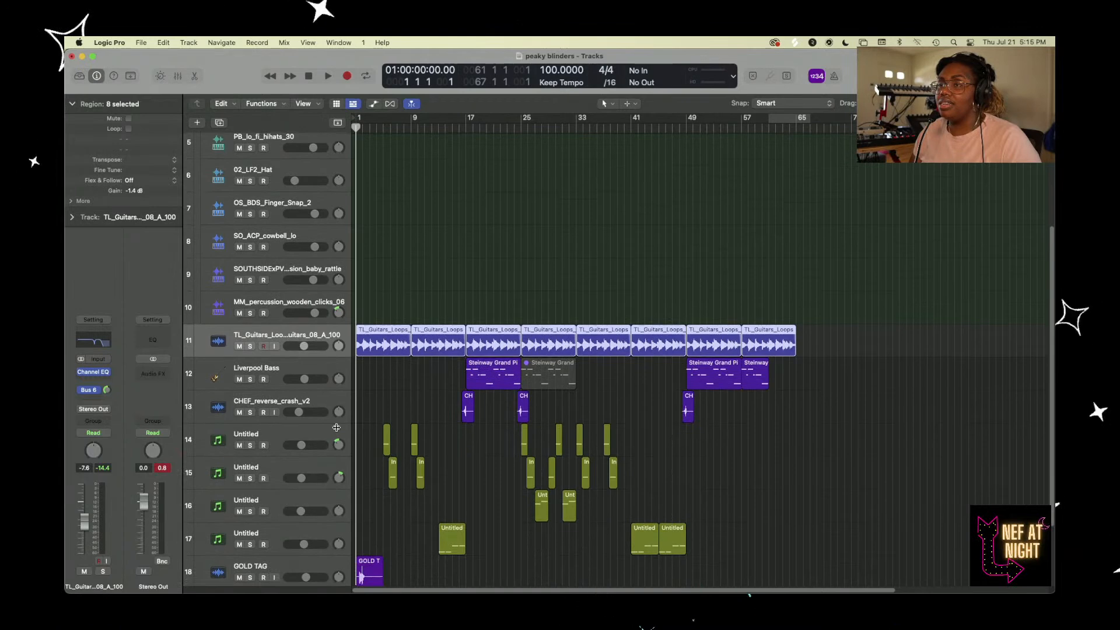
click(285, 369)
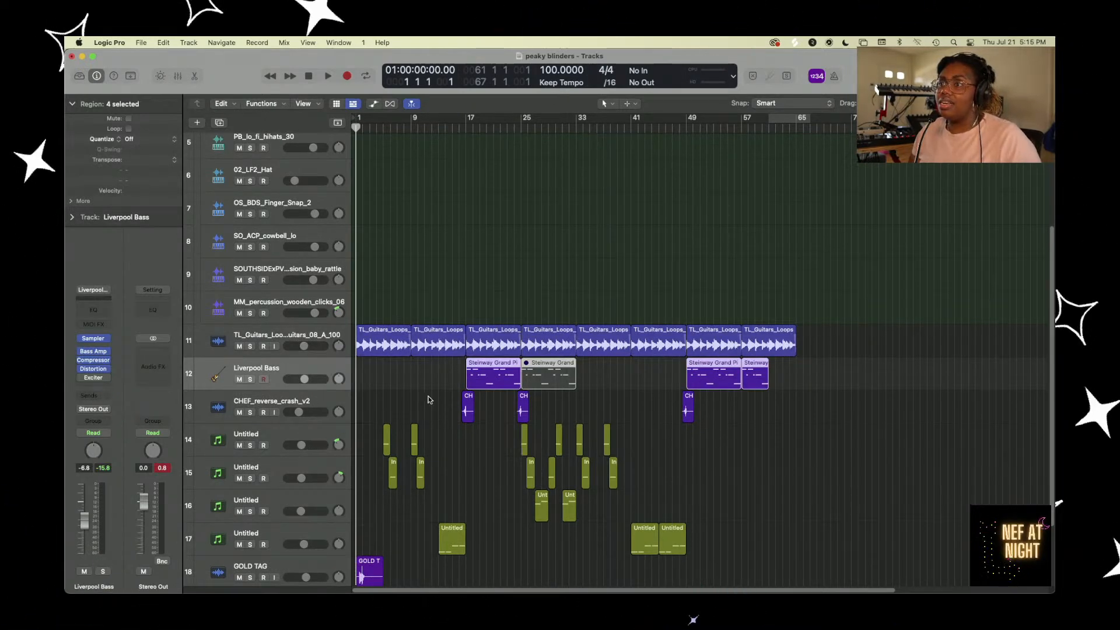
scroll(429, 400, down, 3)
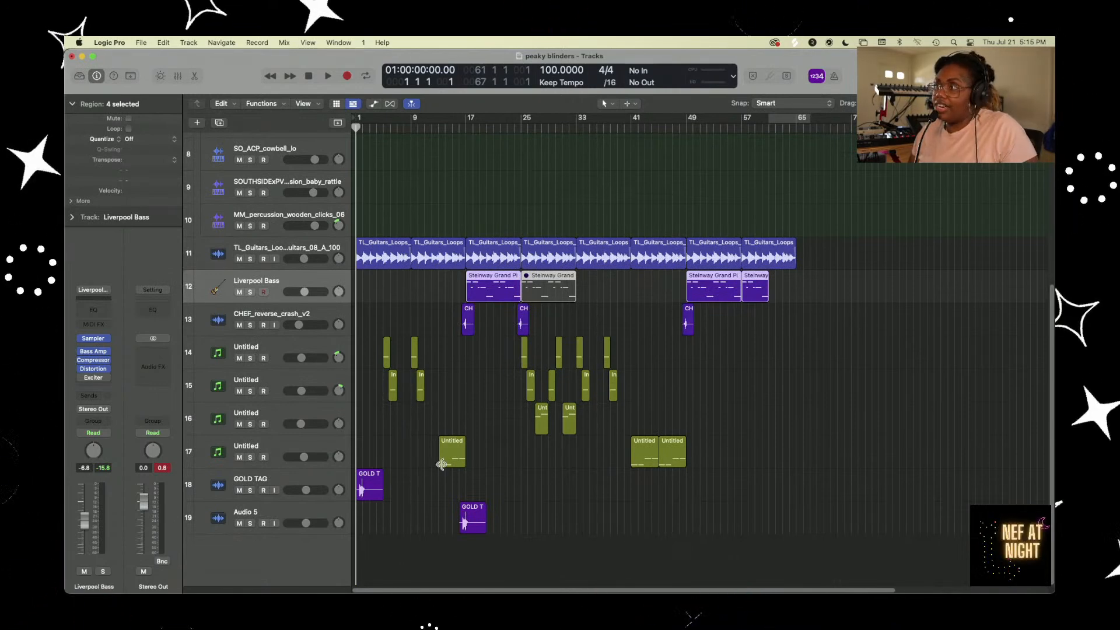
scroll(449, 408, up, 7)
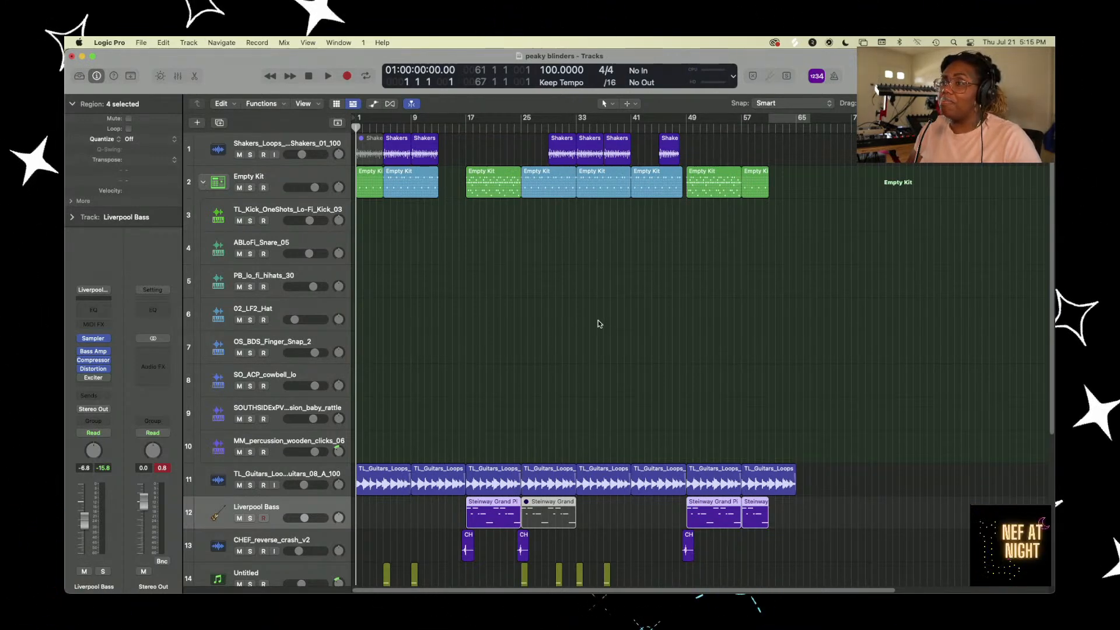
scroll(542, 375, down, 5)
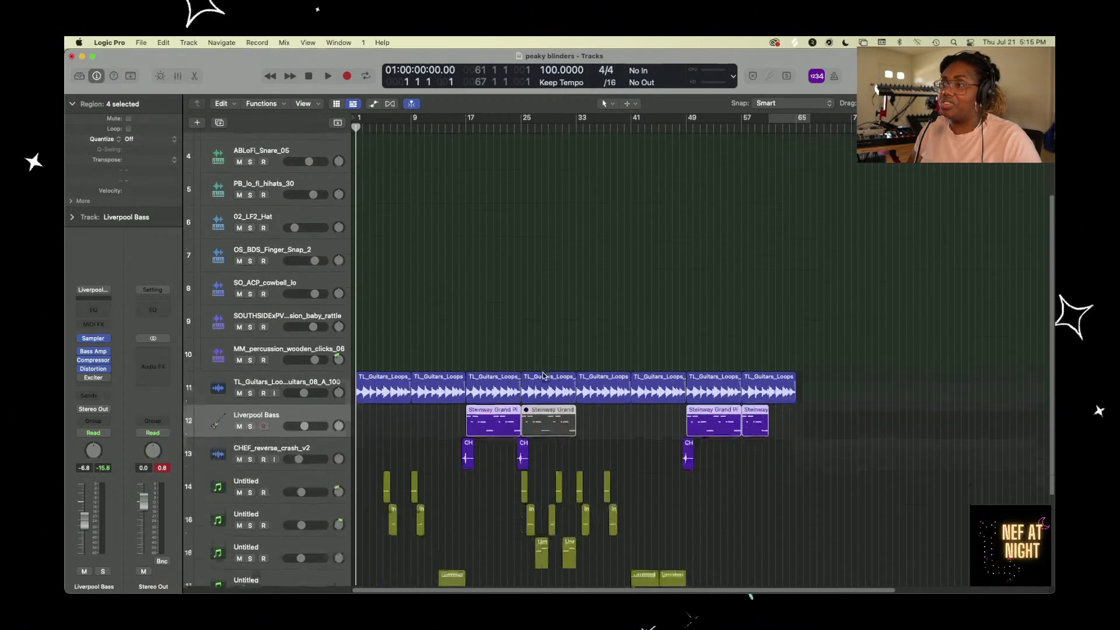
scroll(542, 375, up, 5)
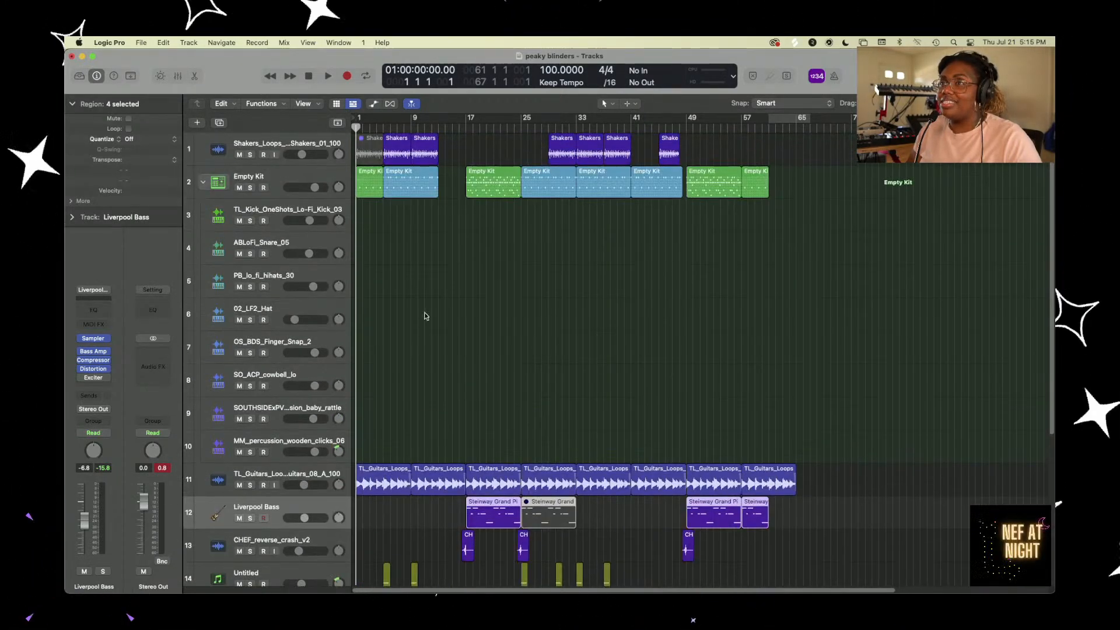
click(204, 183)
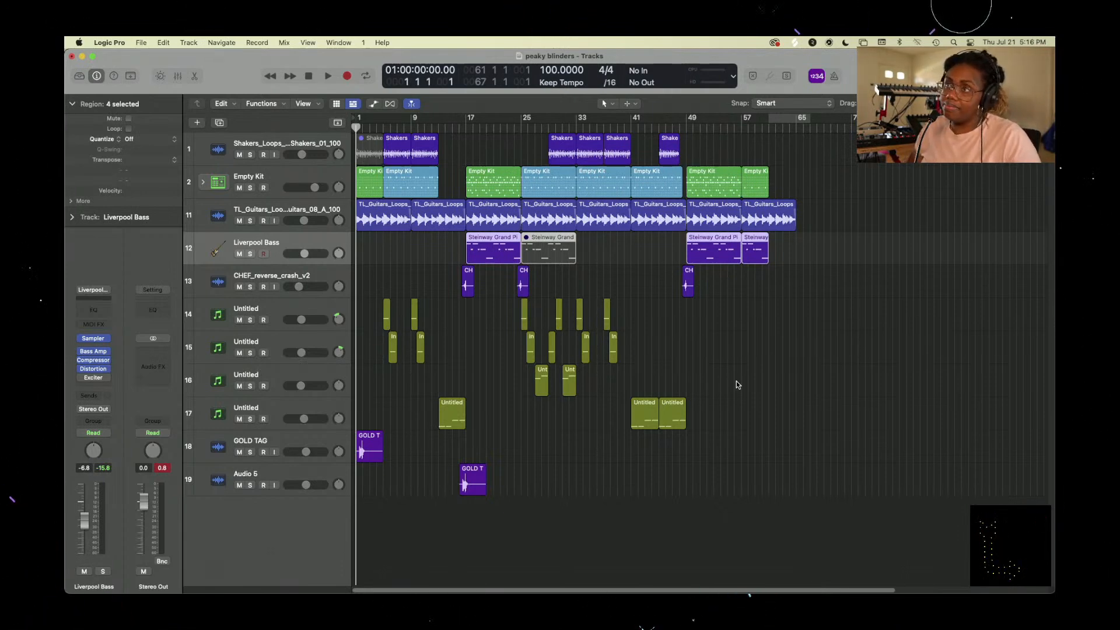
- Audition the intro from bar 1 with pauses, continue from bar 41, and stop playback just after bar 49 begins
key(space)
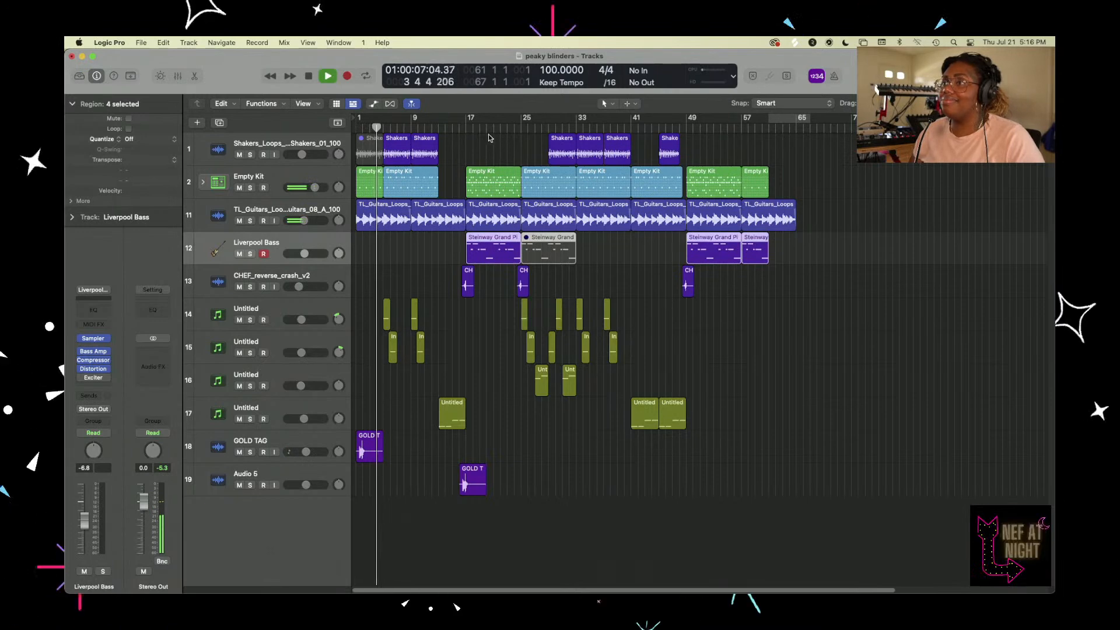
key(space)
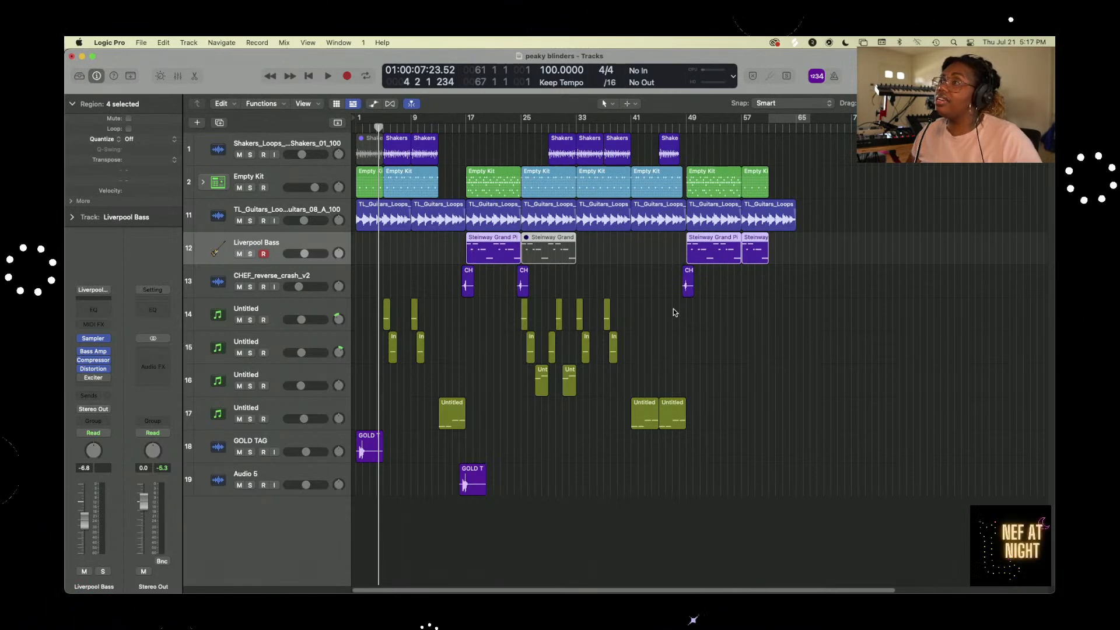
key(space)
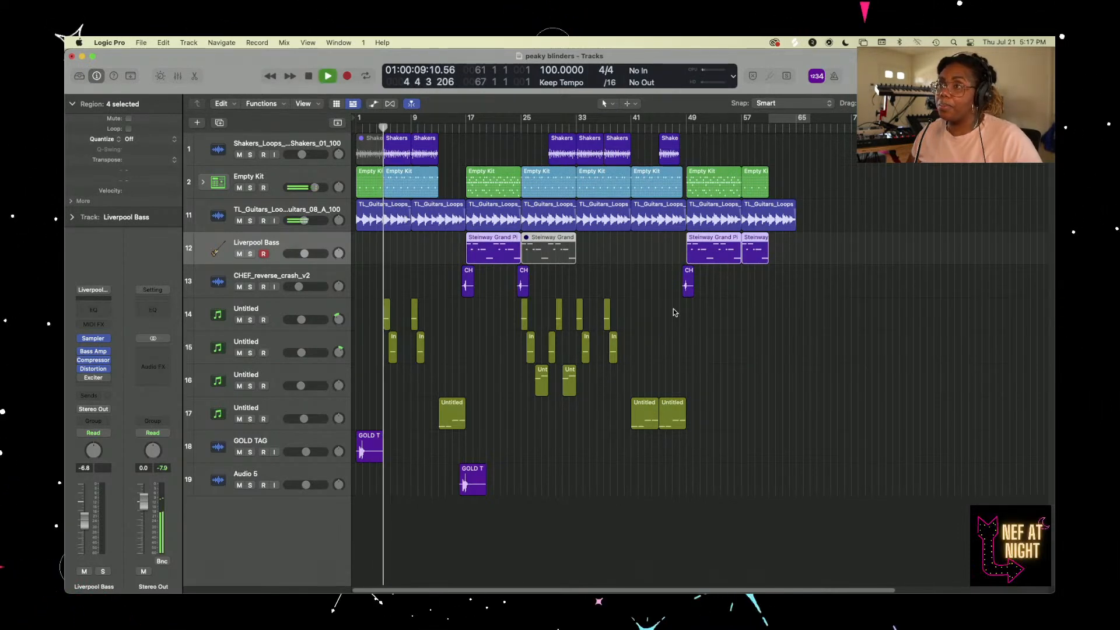
key(space)
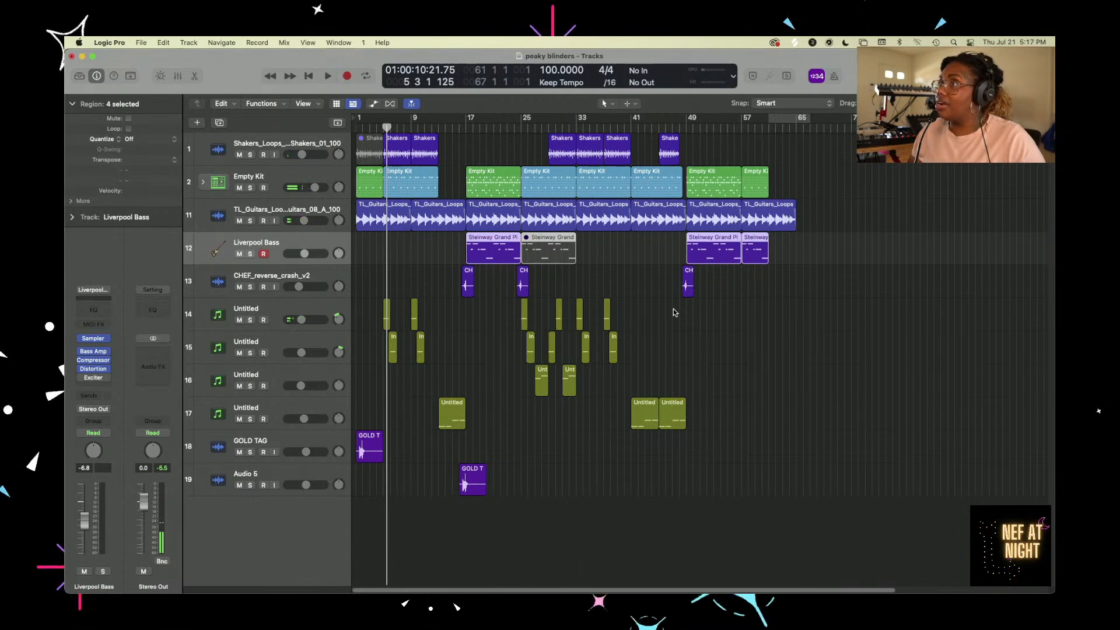
key(space)
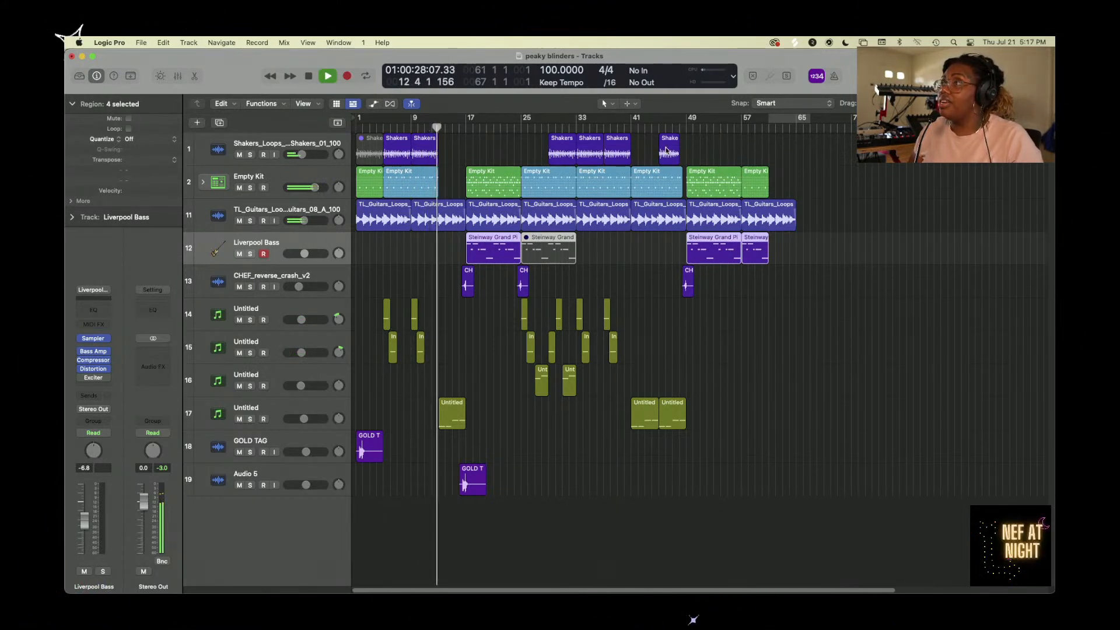
click(631, 126)
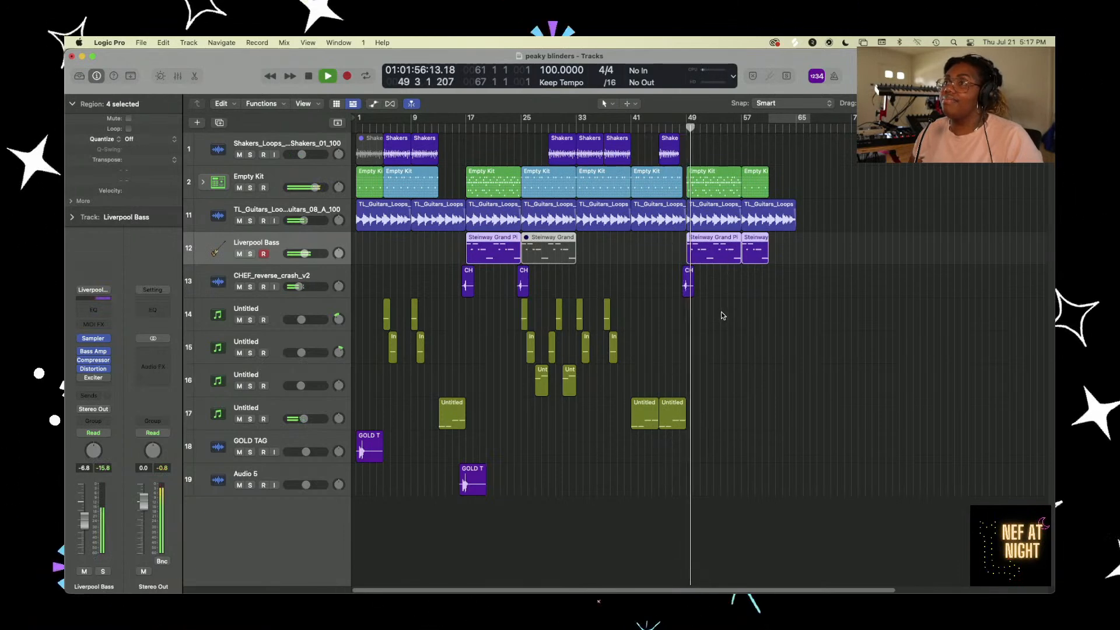
key(space)
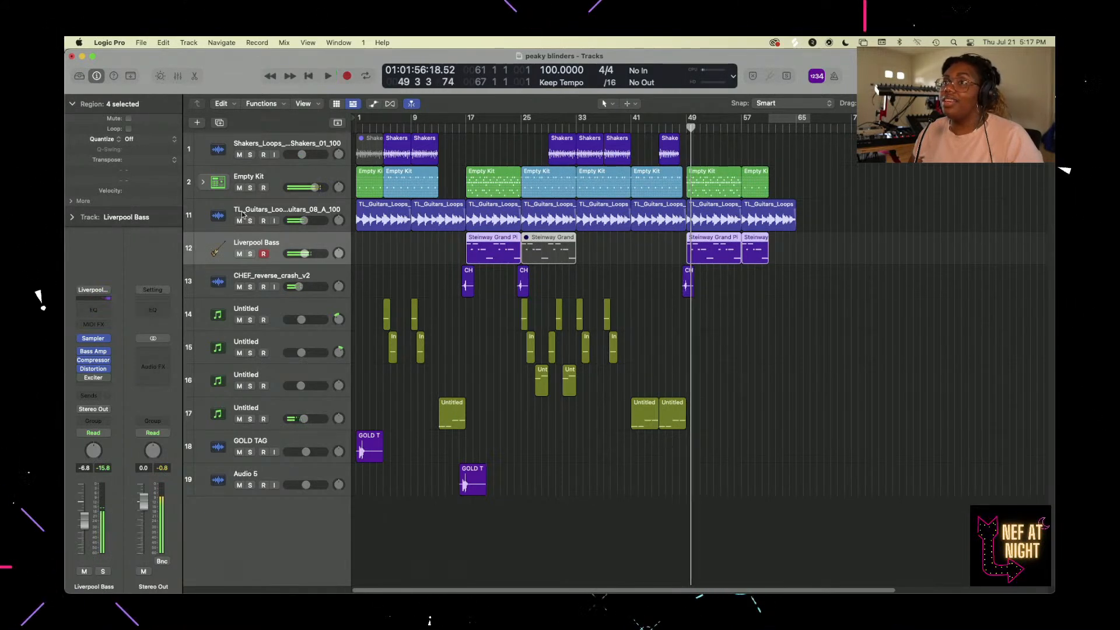
- Open Empty Kit's Drum Machine Designer with the controls of the Lo-Fi kick pad, and solo the kit track
click(203, 183)
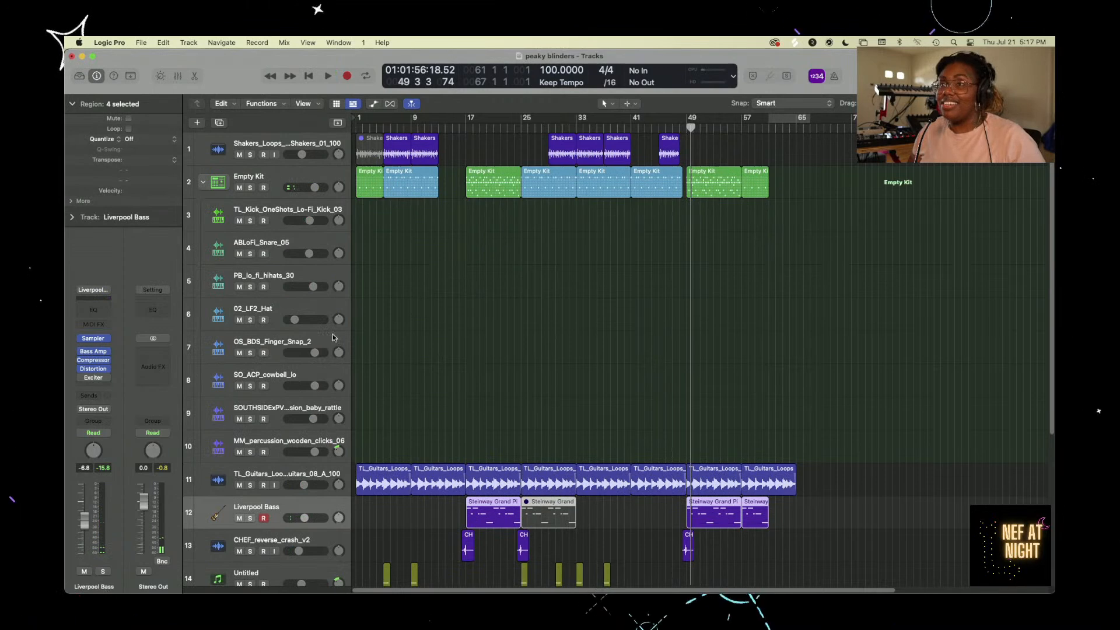
click(277, 210)
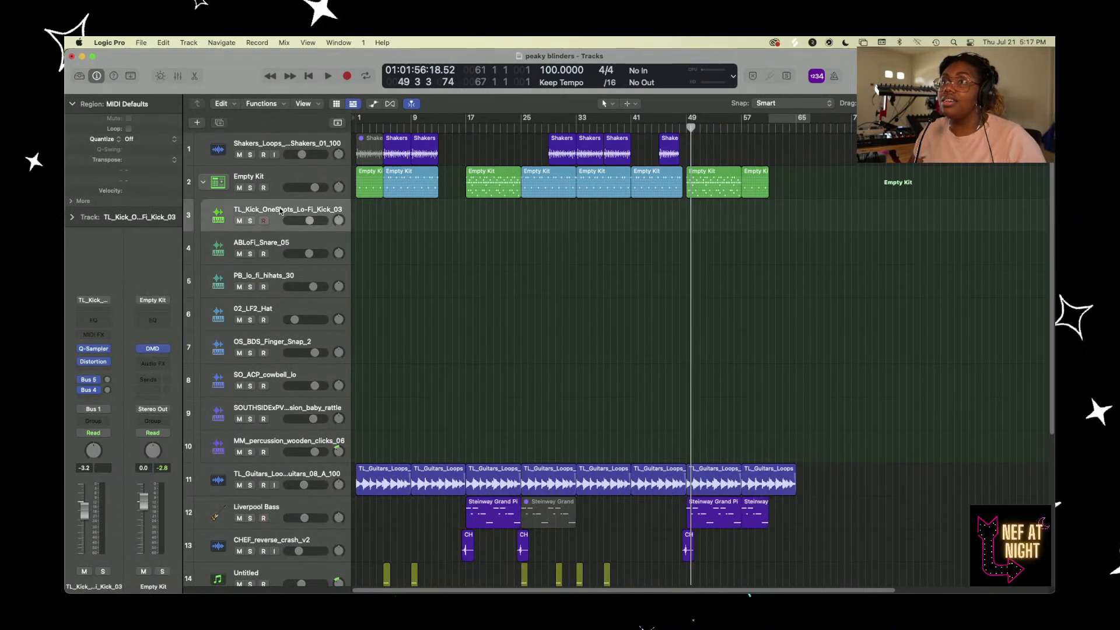
double_click(215, 185)
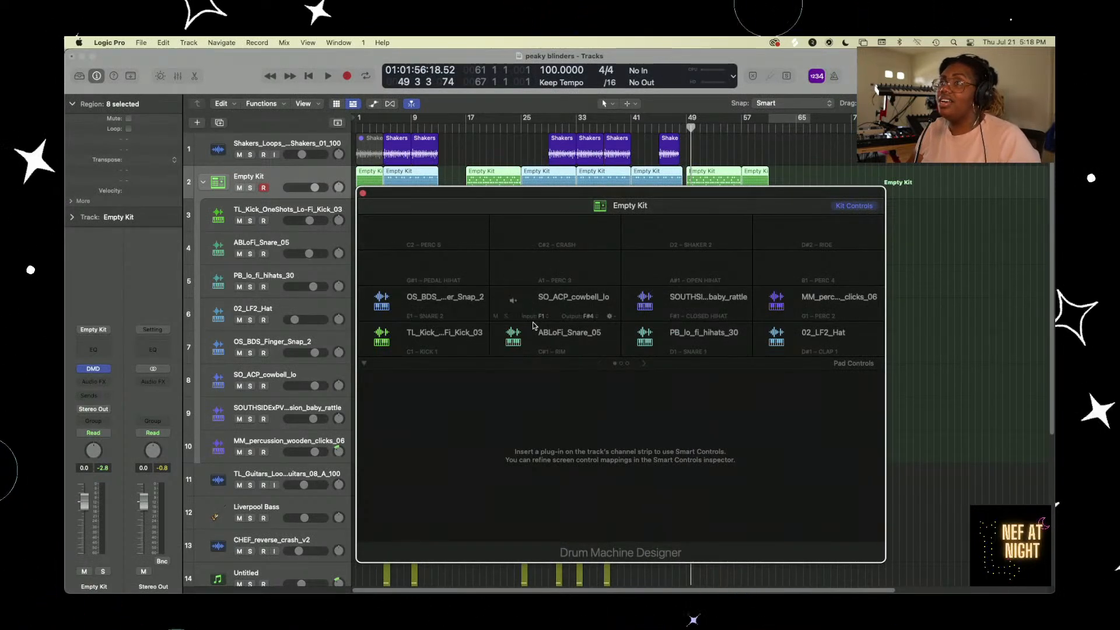
click(440, 334)
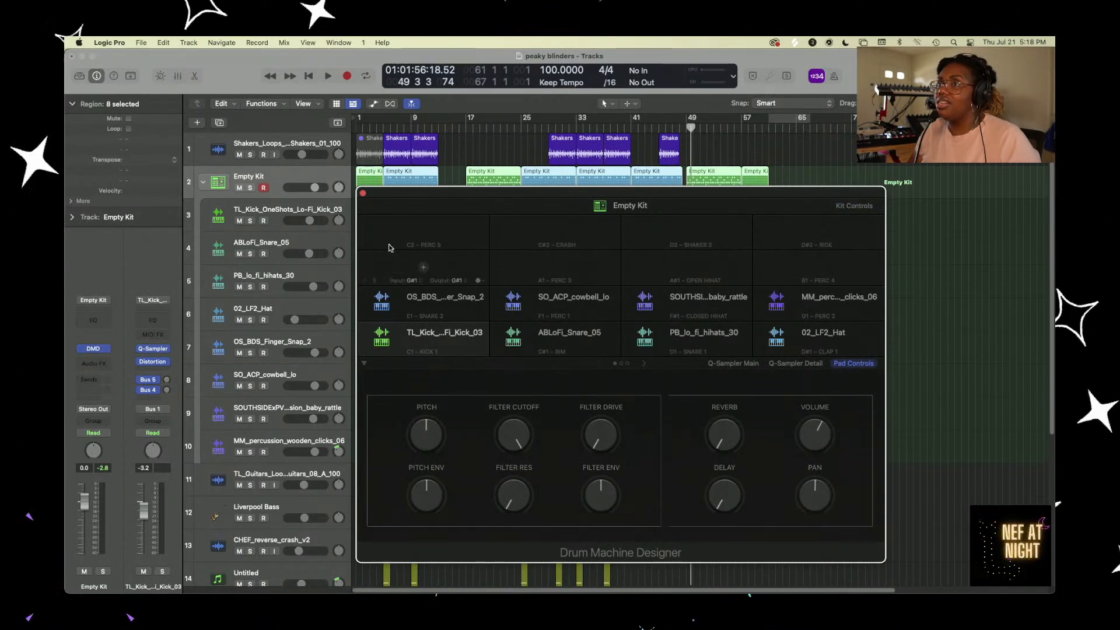
click(249, 187)
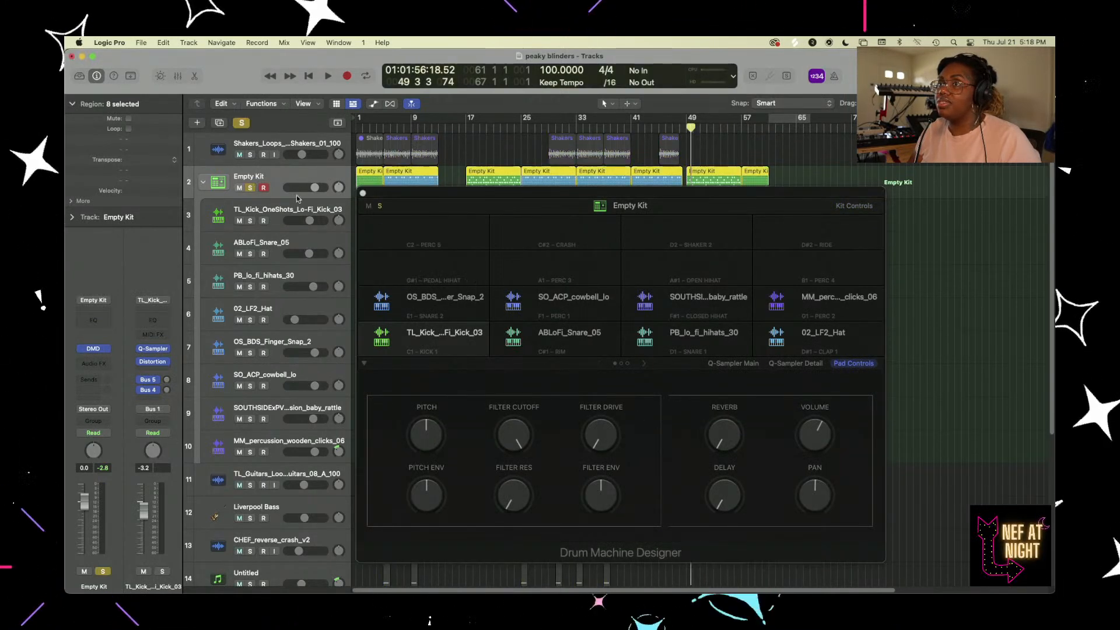
- Set the cycle range to the Empty Kit region starting at bar 17, audition the soloed kit, and stop playback
drag(562, 198, 633, 259)
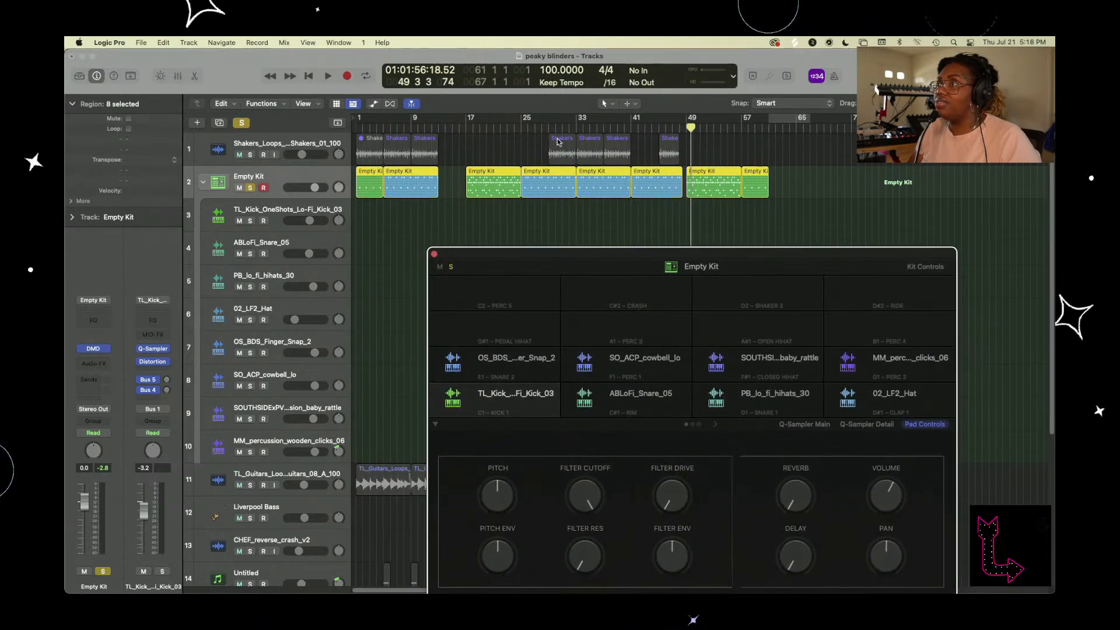
click(522, 148)
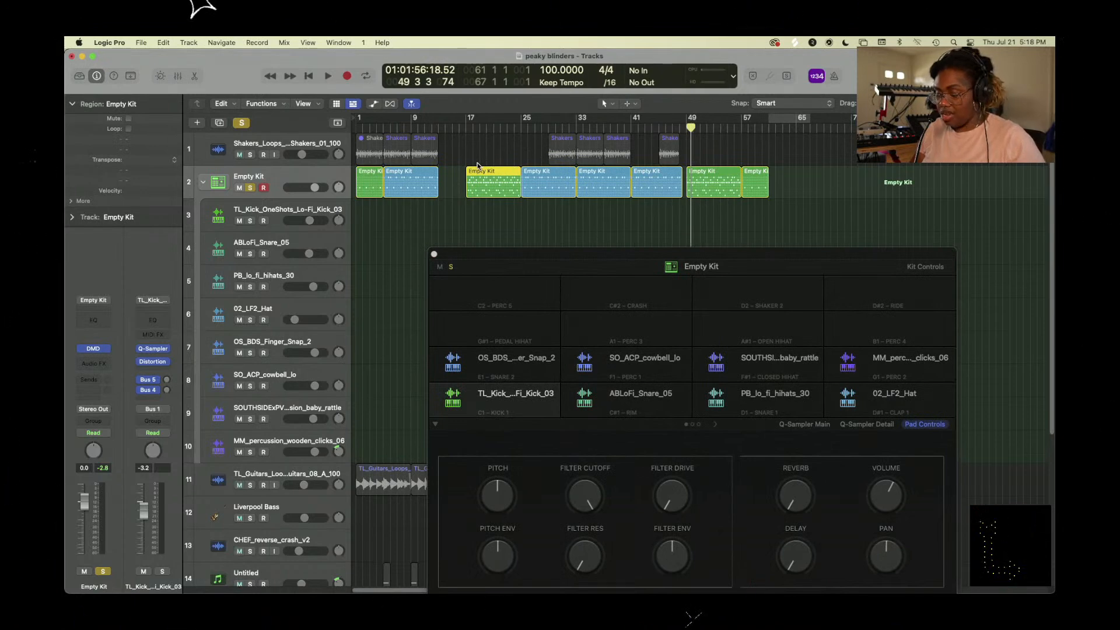
key(super+u)
key(space)
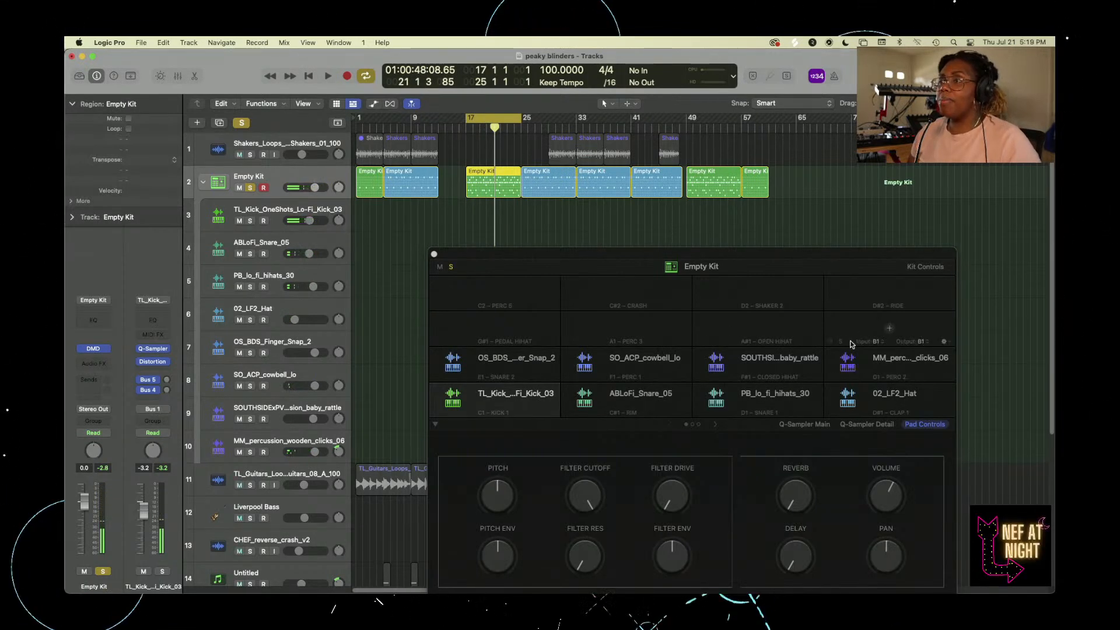
key(space)
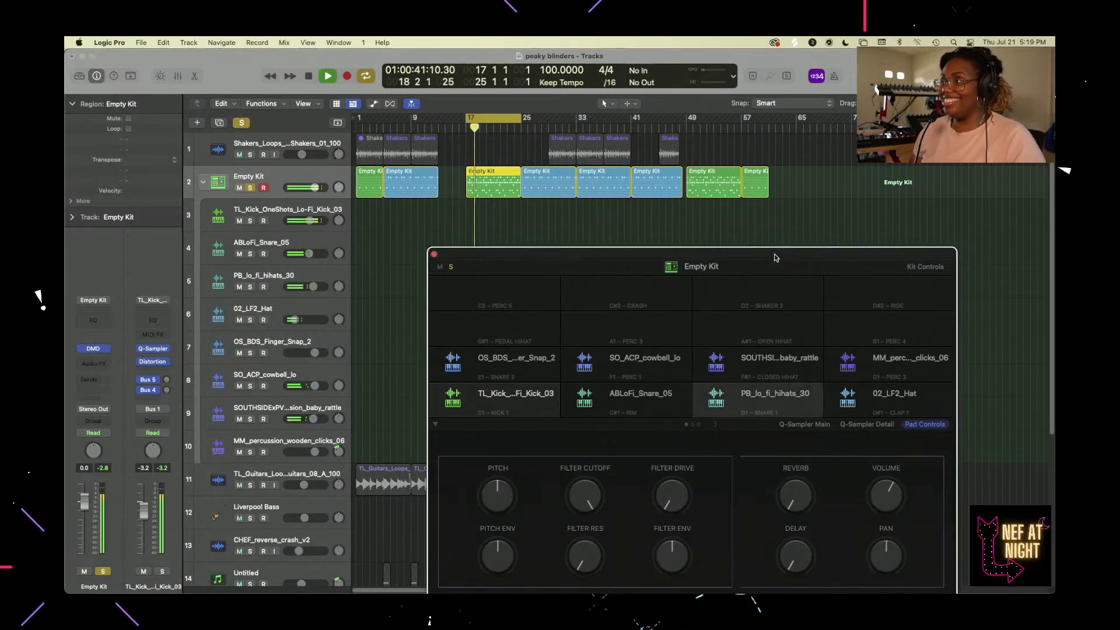
drag(776, 256, 810, 138)
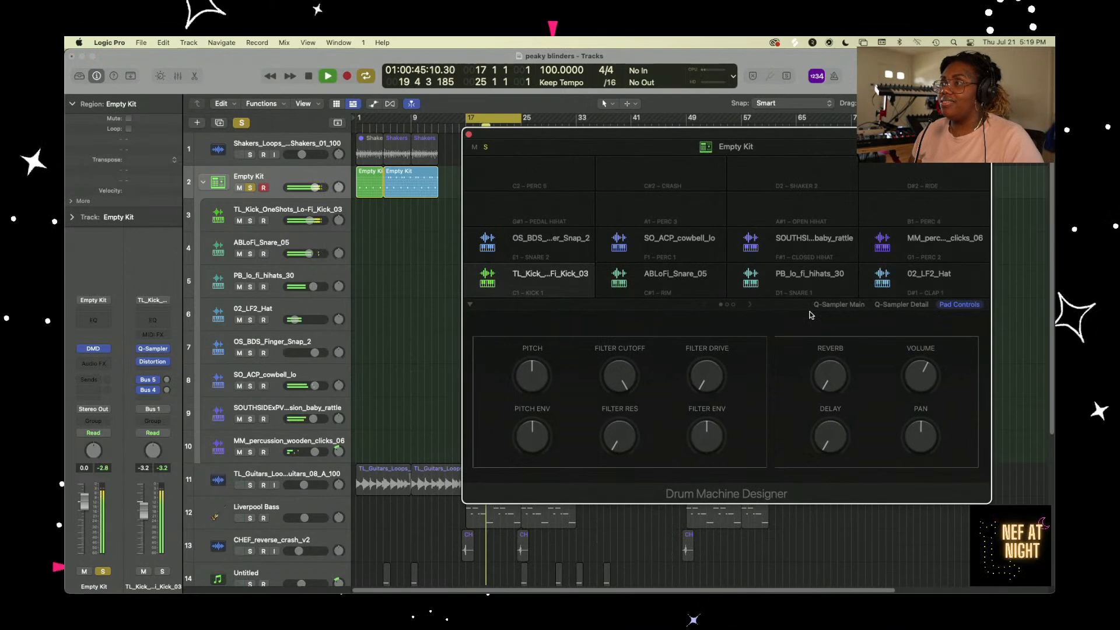
key(space)
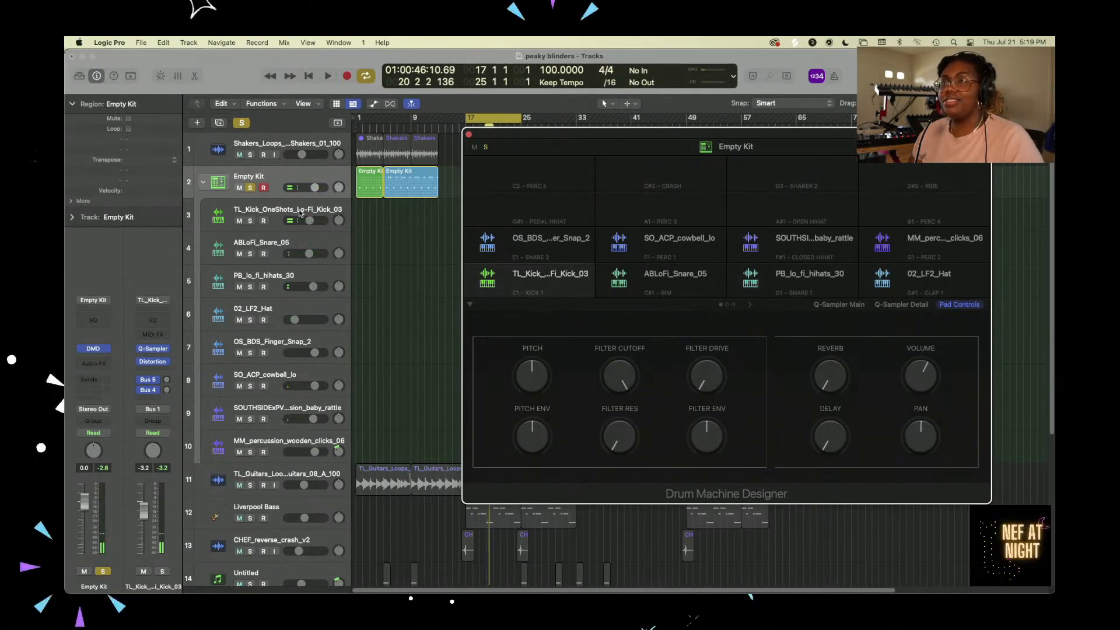
- Solo the Lo-Fi kick track instead of the whole kit and play the cycled section
click(250, 187)
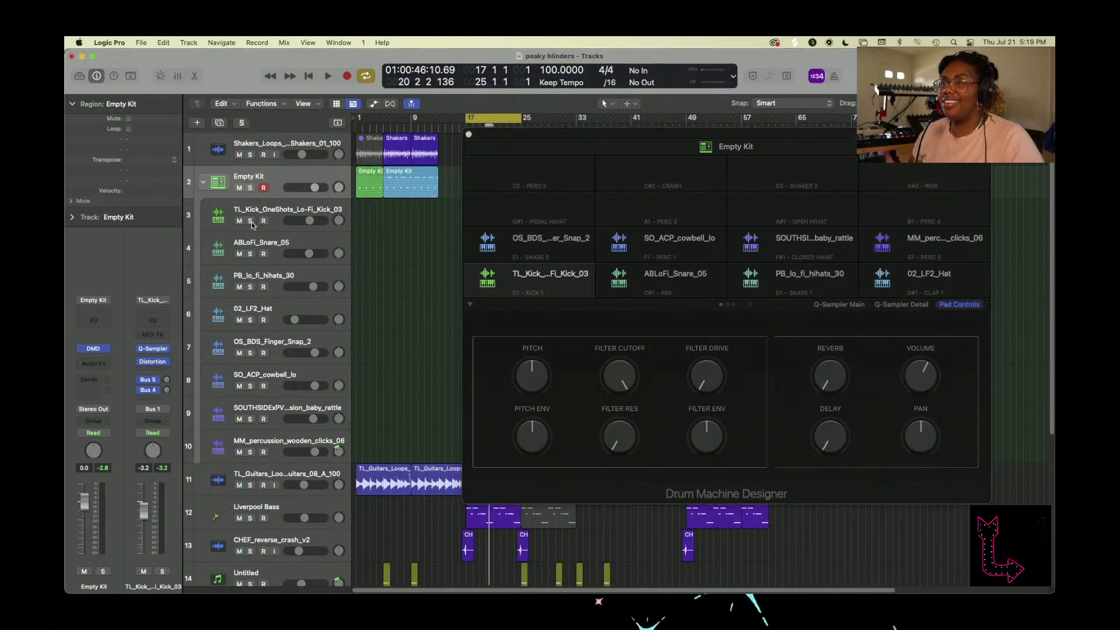
click(250, 221)
key(space)
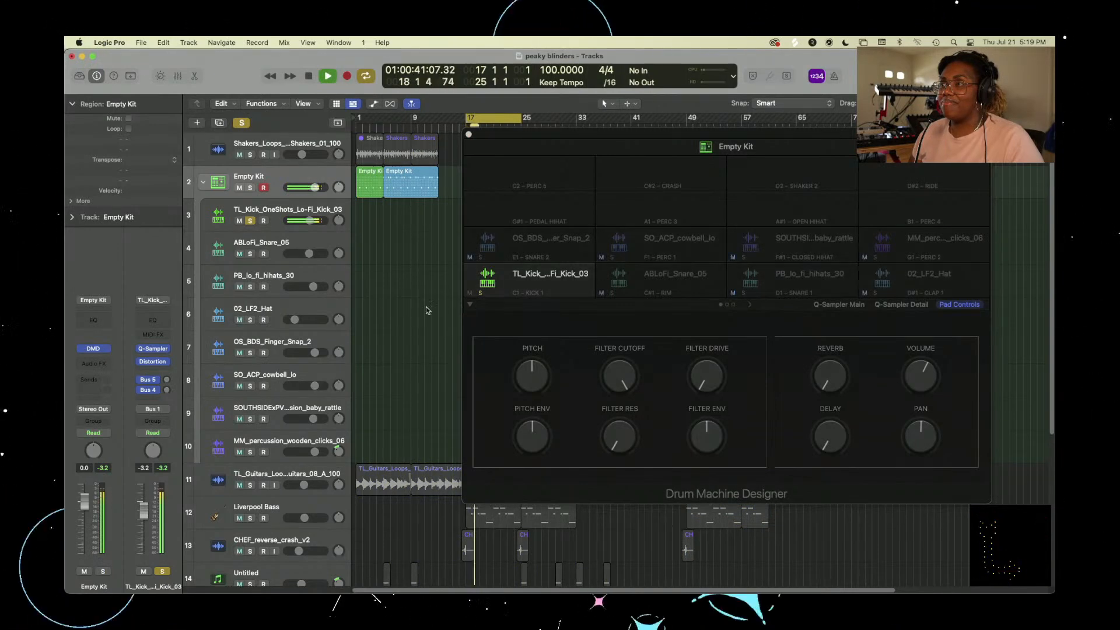
- Open the Distortion plug-in on the Lo-Fi kick track and move its window clear of the kit tracks
click(257, 211)
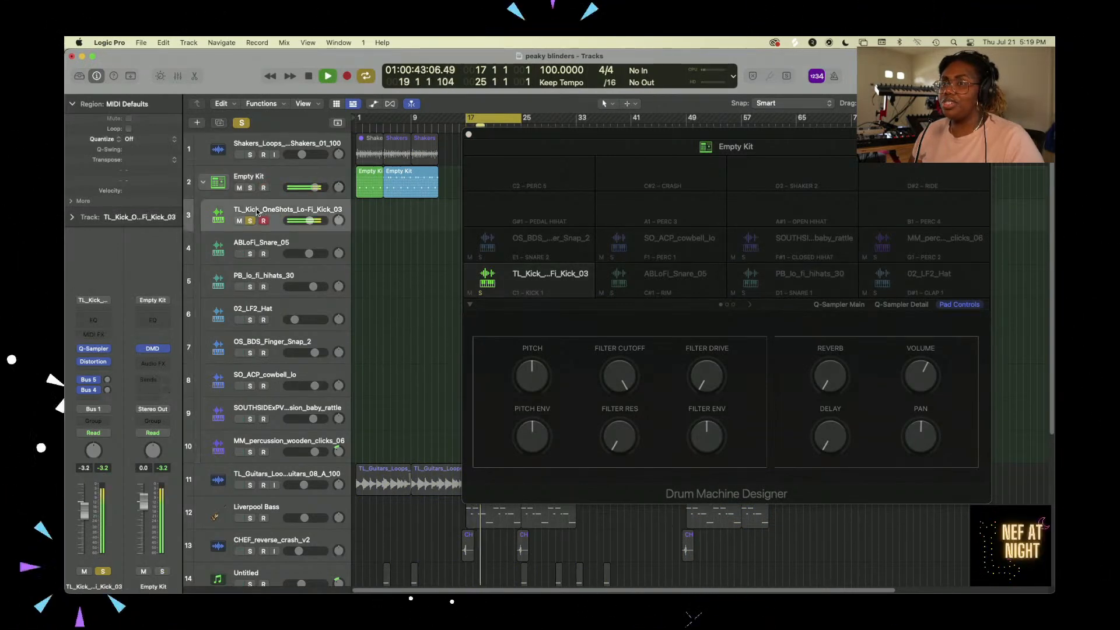
click(91, 362)
click(124, 395)
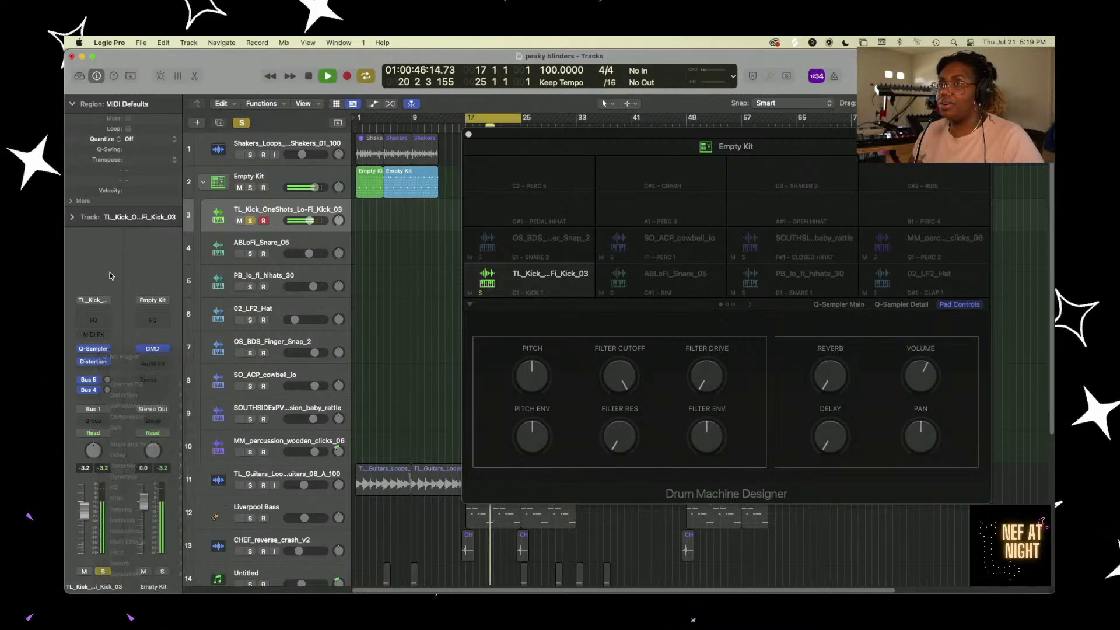
click(93, 362)
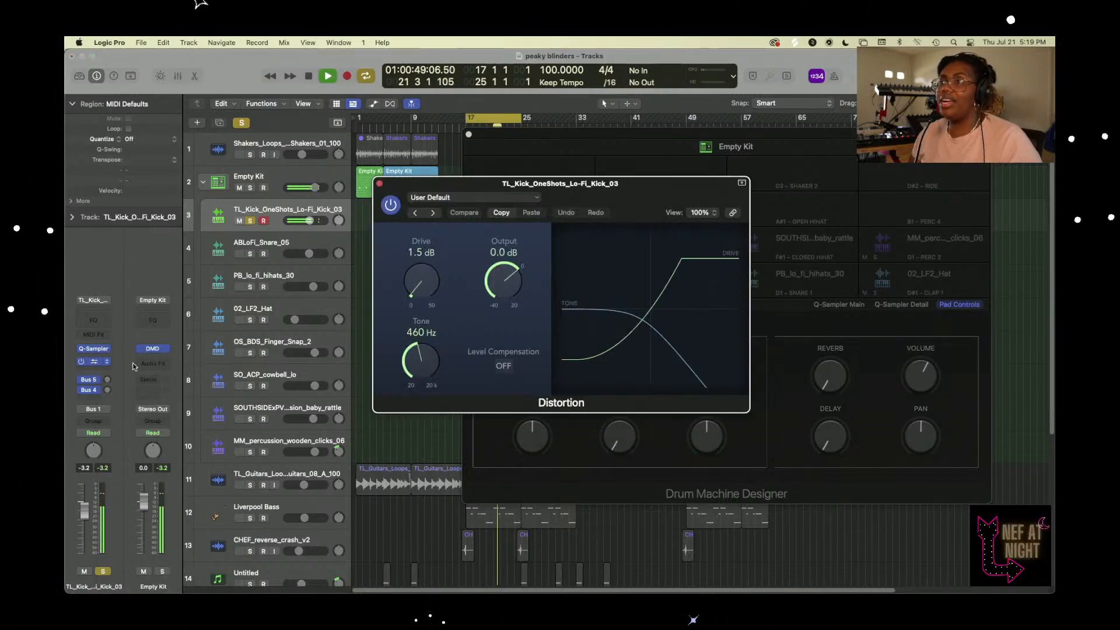
drag(564, 190, 681, 275)
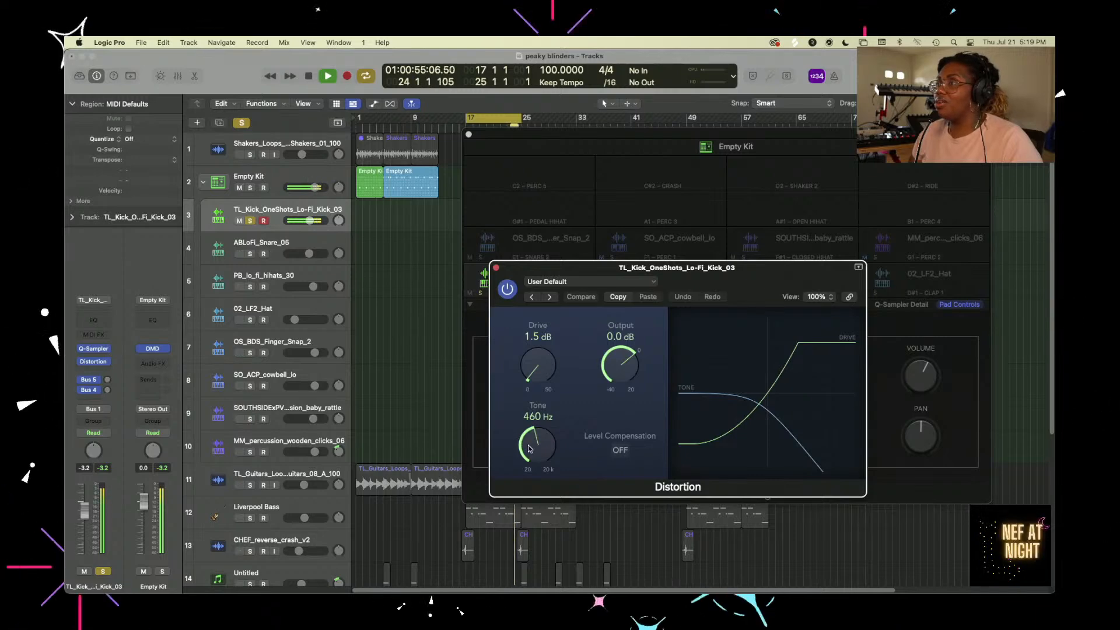
- Set the kick distortion's tone to 820 Hz, compare the sound with the effect bypassed, and close the plug-in
drag(529, 448, 532, 443)
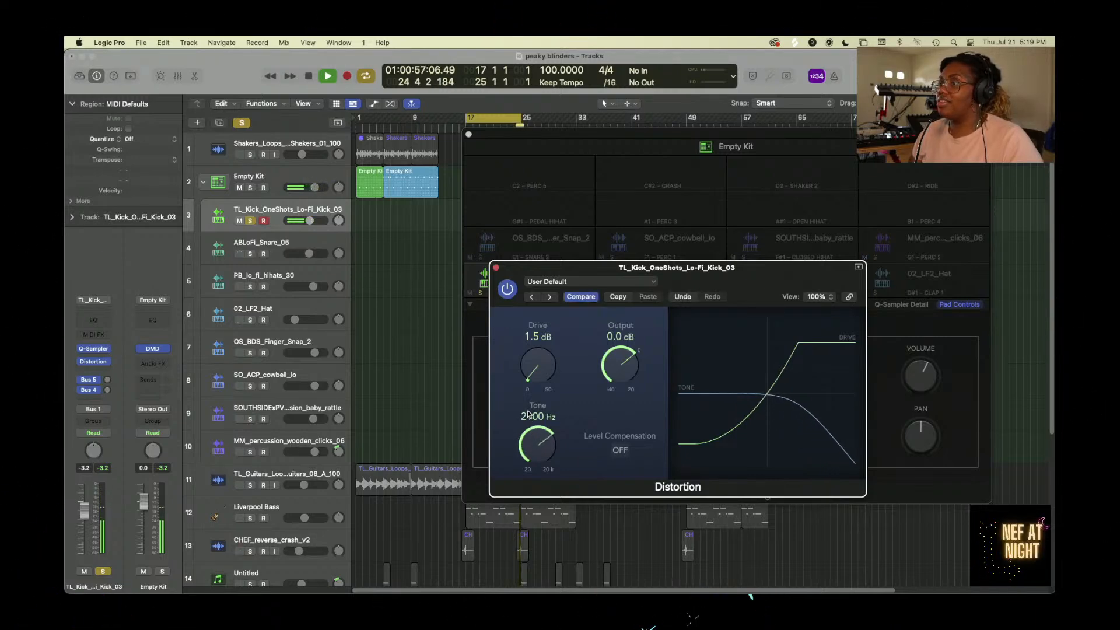
drag(524, 398, 540, 435)
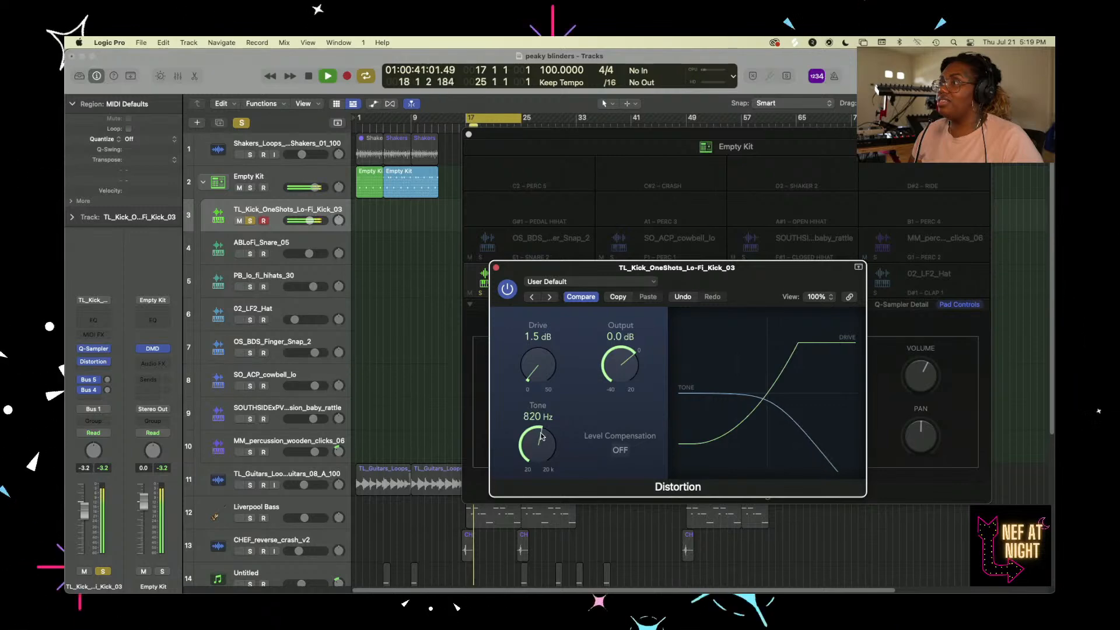
click(507, 289)
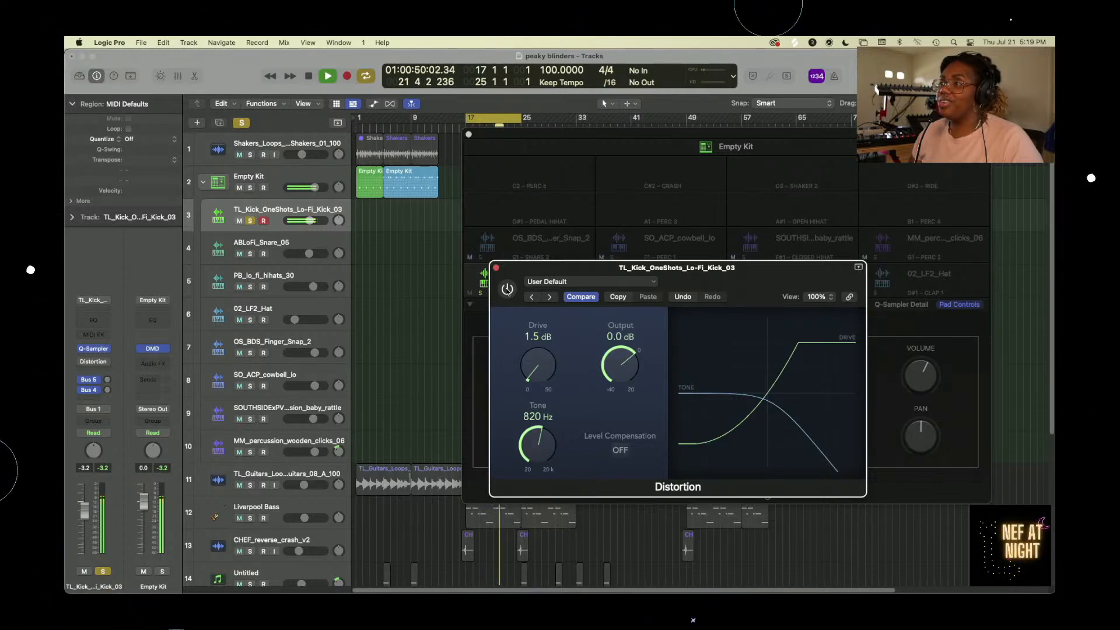
click(496, 268)
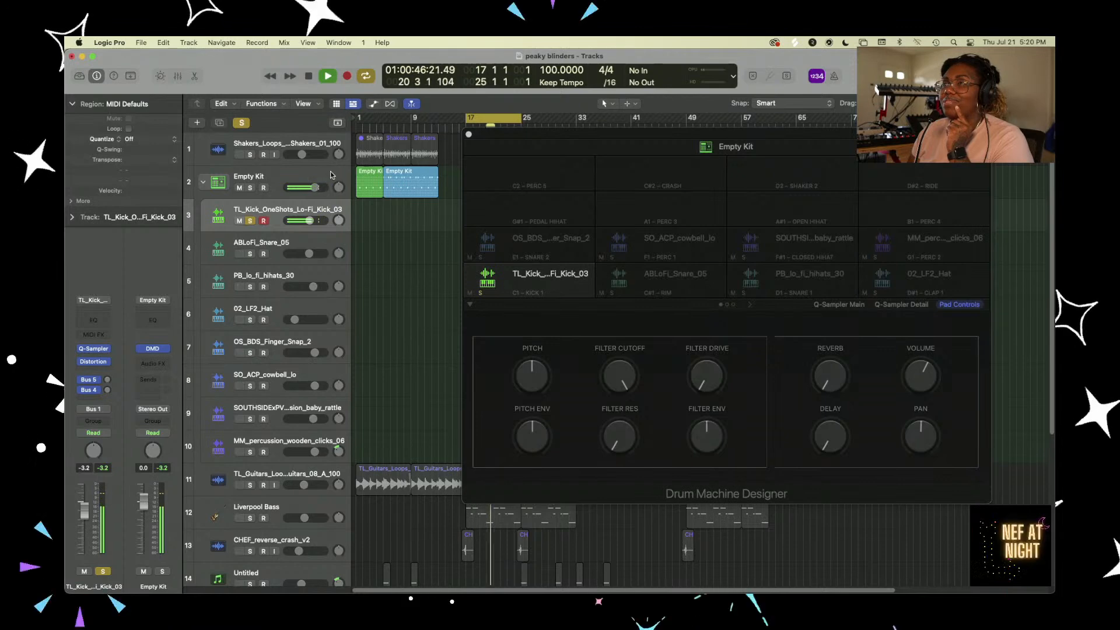
- Clear the kick solo, close the Drum Machine Designer, and listen to the full mix before stopping playback
click(244, 123)
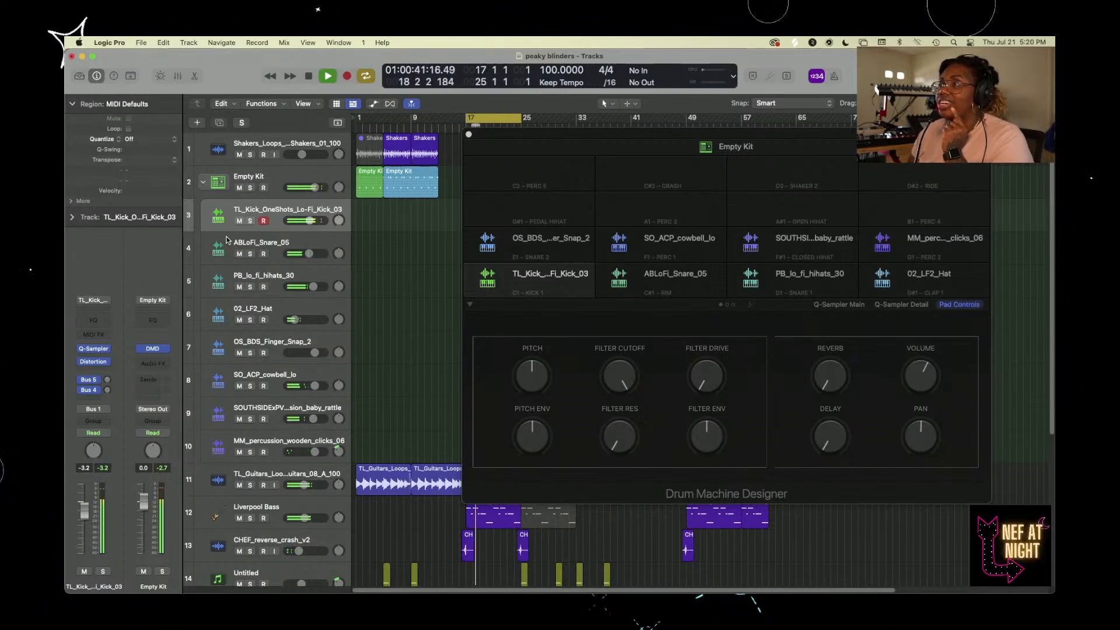
click(469, 136)
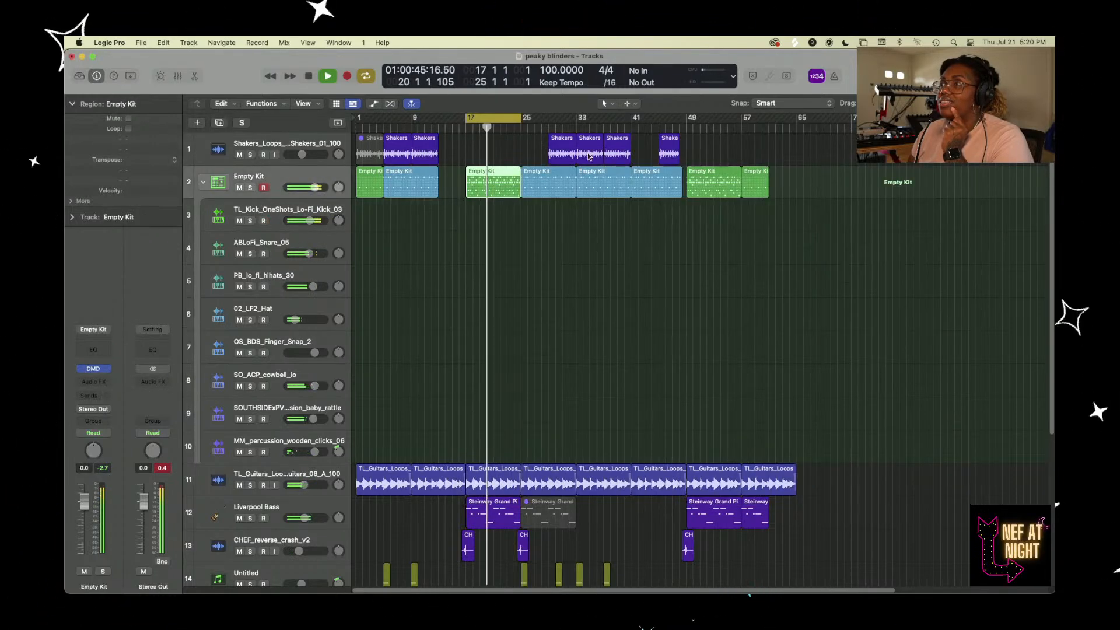
scroll(589, 331, down, 1)
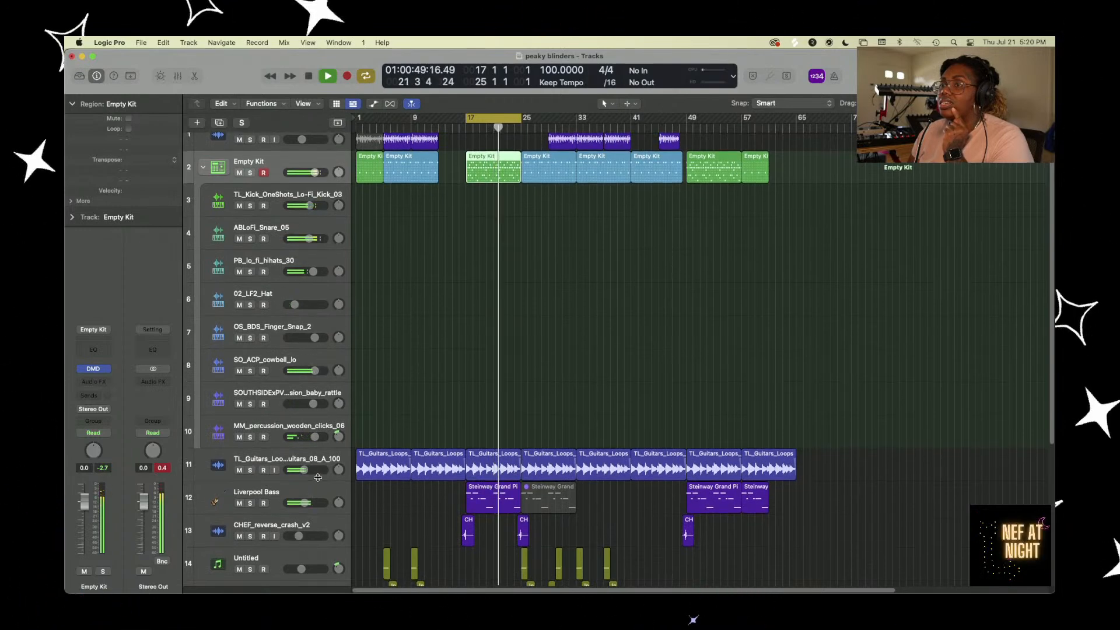
scroll(358, 466, up, 1)
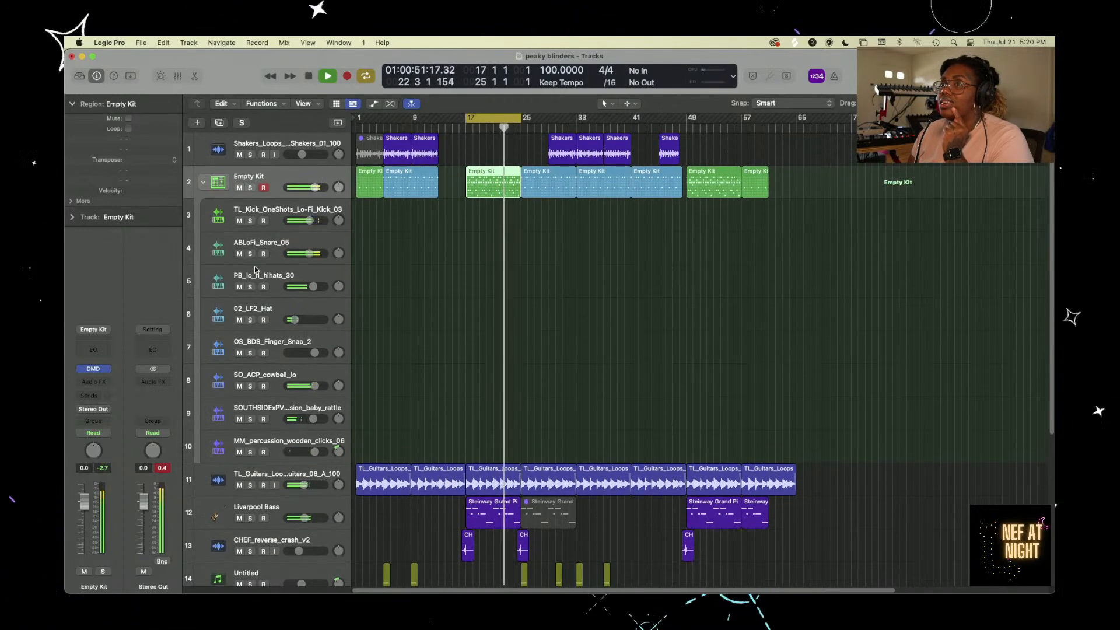
key(space)
- Solo the Lo-Fi kick and Liverpool Bass tracks and compare the cycled bass with and without the kick
click(250, 221)
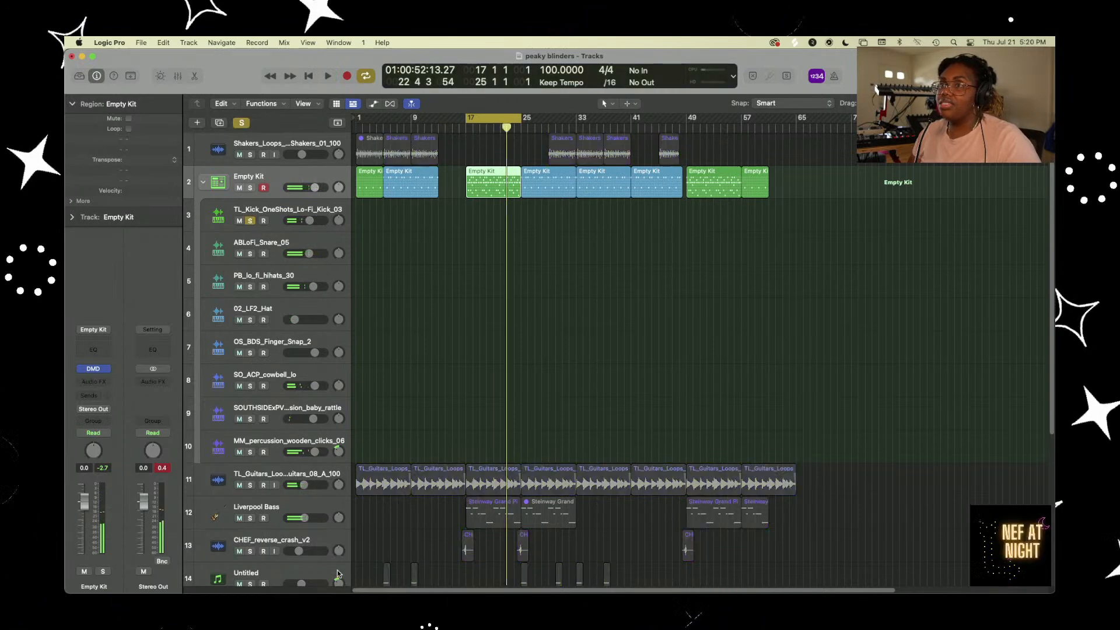
click(250, 518)
key(space)
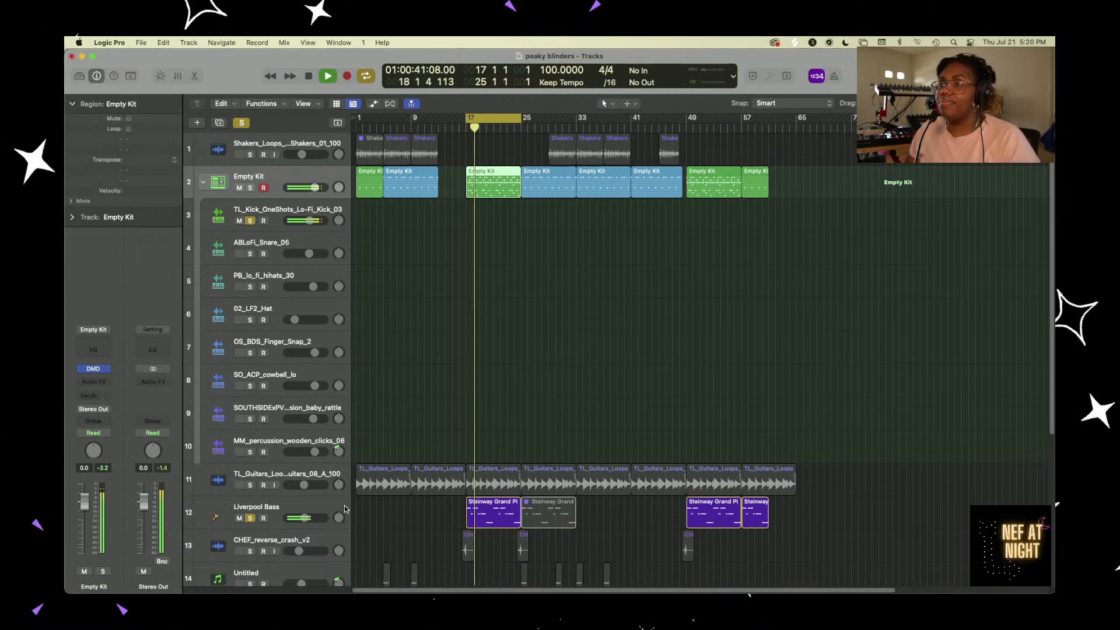
click(250, 220)
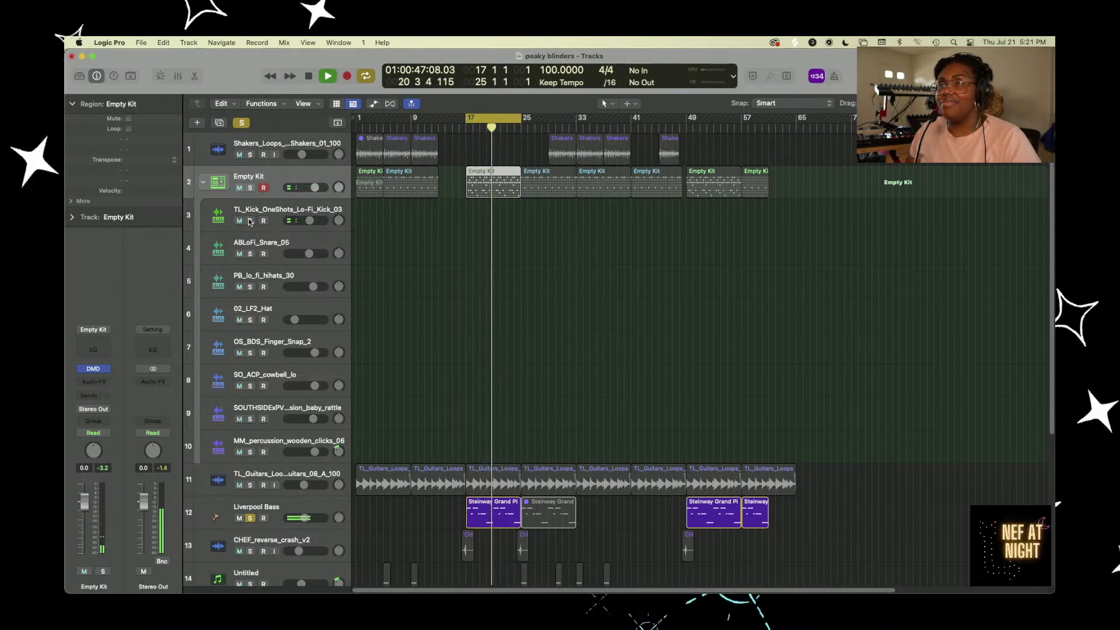
click(249, 221)
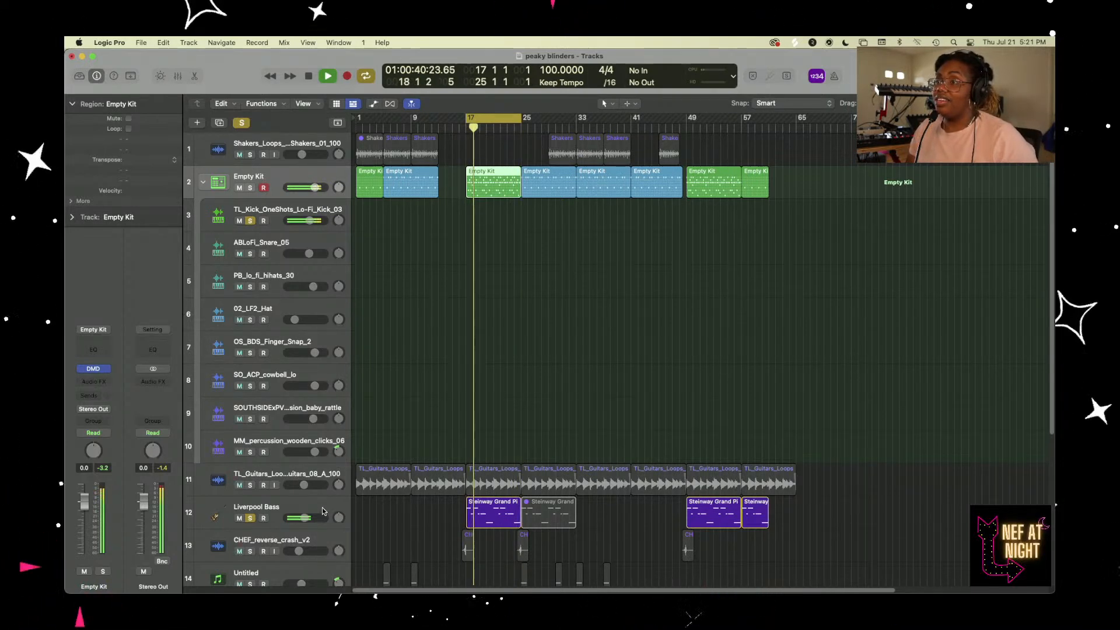
- Open the Distortion plug-in on the Liverpool Bass track and adjust its tone while the kick and bass play
click(277, 507)
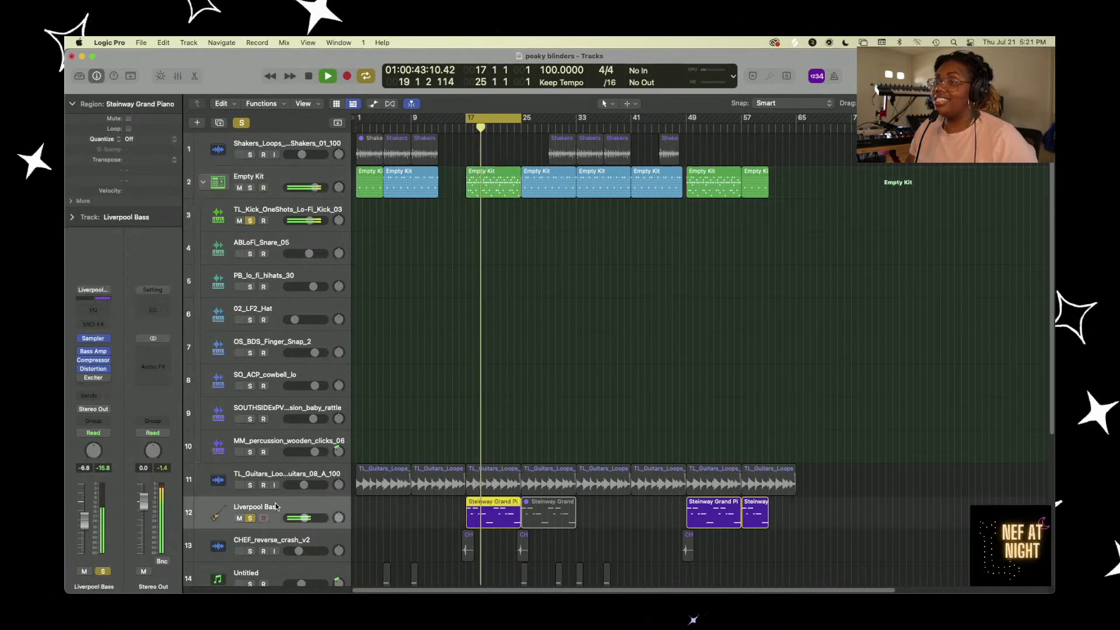
click(95, 369)
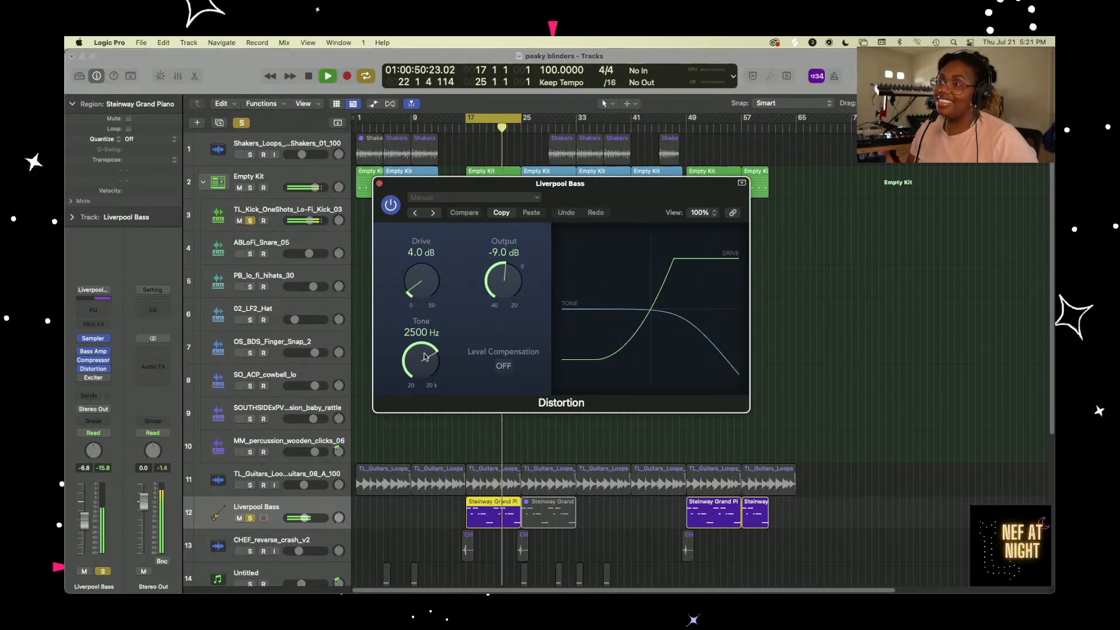
drag(416, 365, 416, 354)
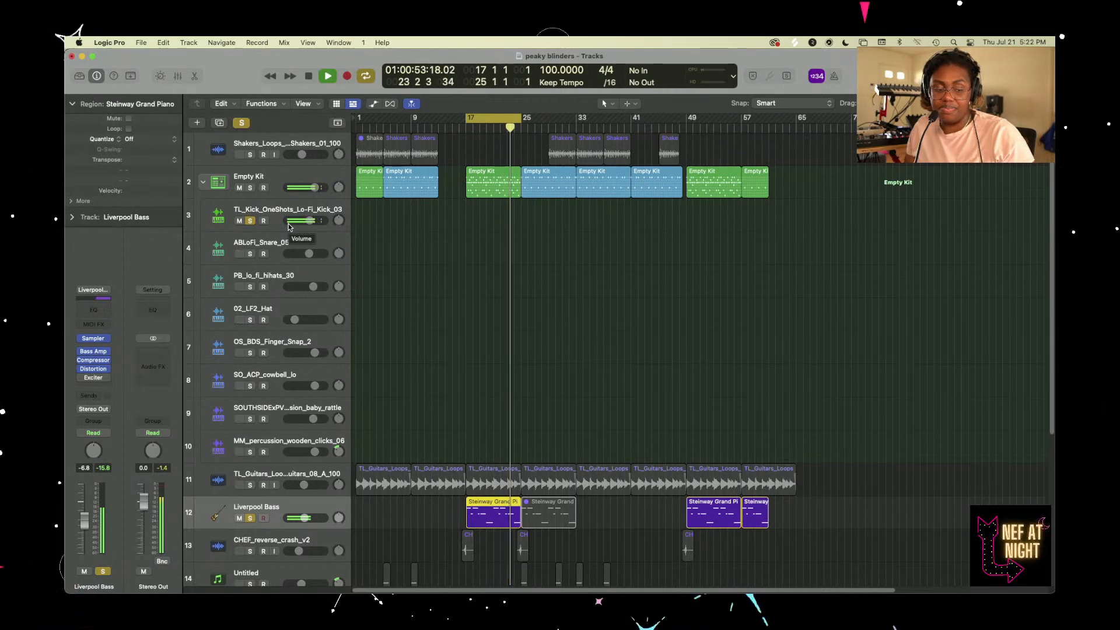
- Clear all solos to hear the full mix, then stop playback and collapse the Empty Kit track stack
click(242, 123)
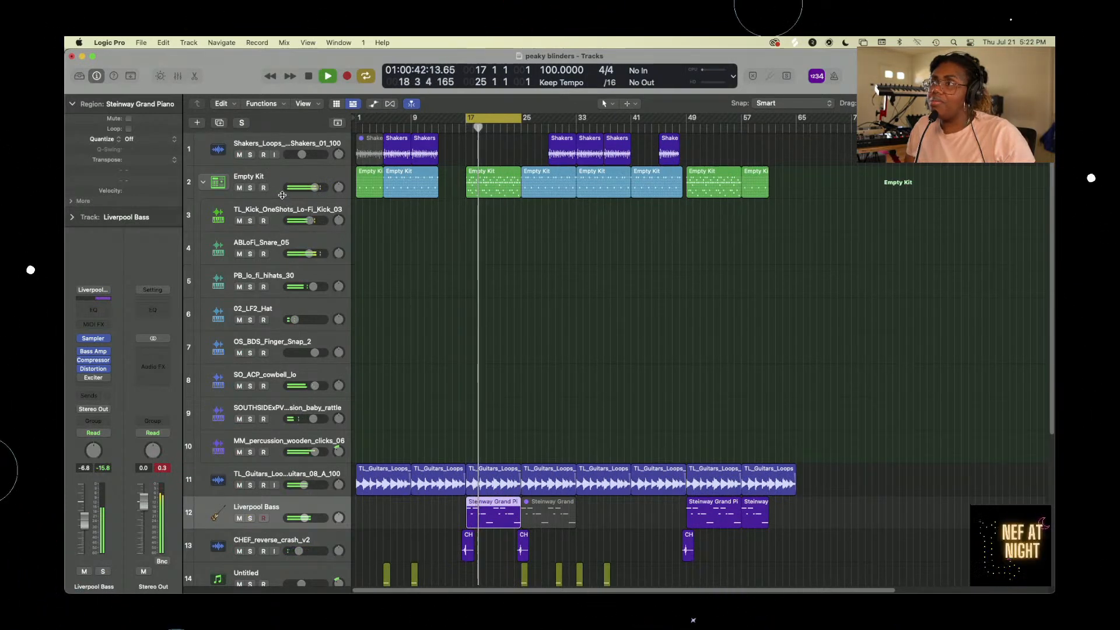
key(space)
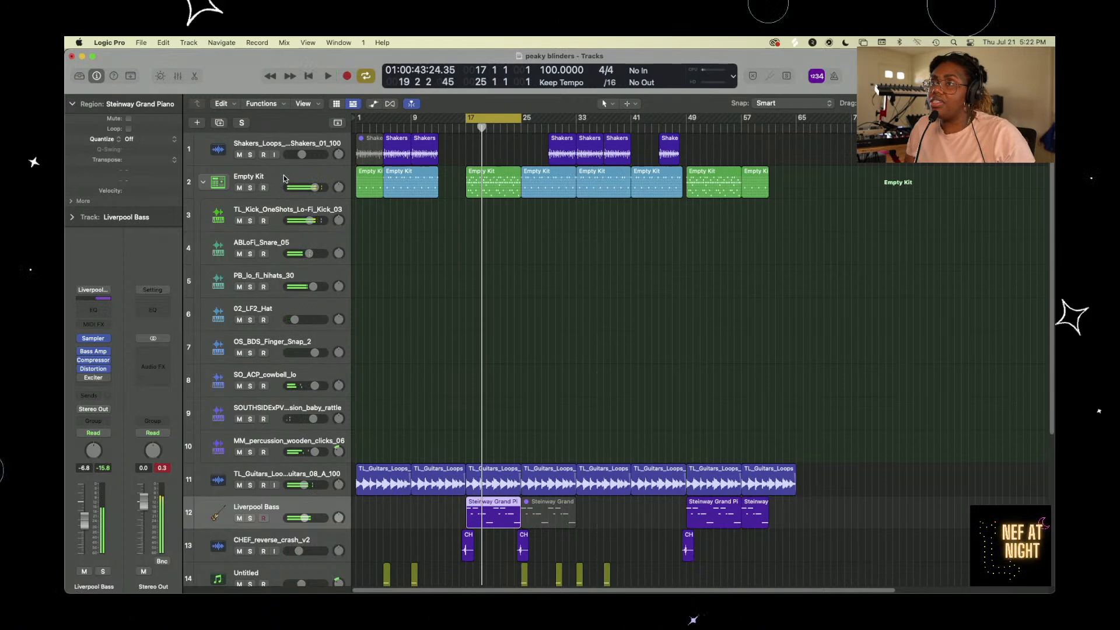
click(203, 183)
- Add a Bus 7 send to the Empty Kit track and name its aux channel "parallel drums"
click(308, 180)
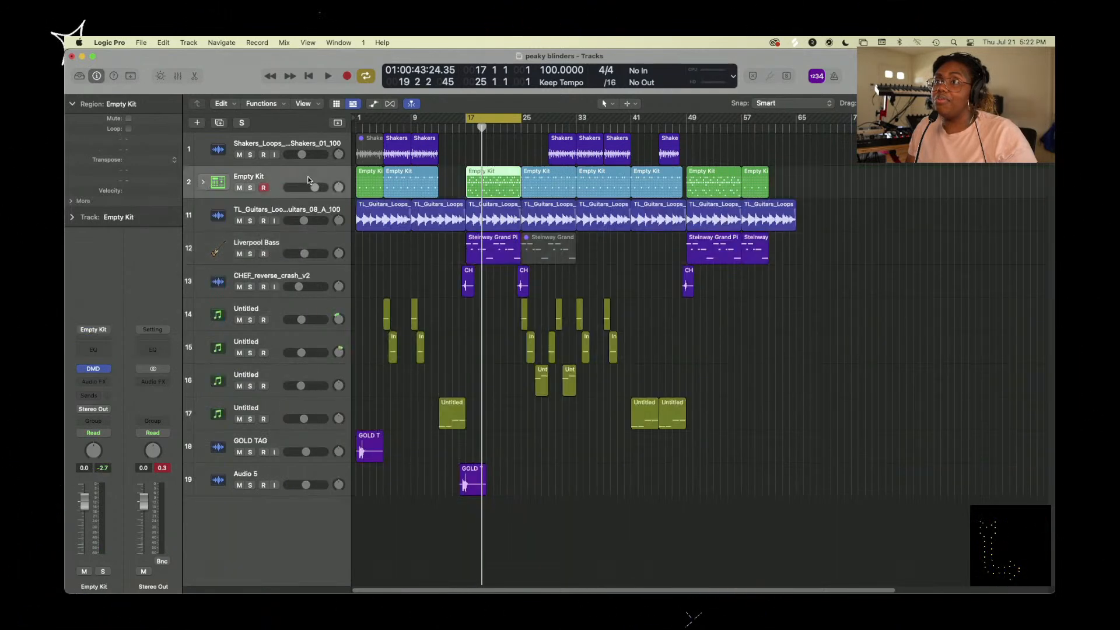
click(98, 395)
mouse_move(133, 414)
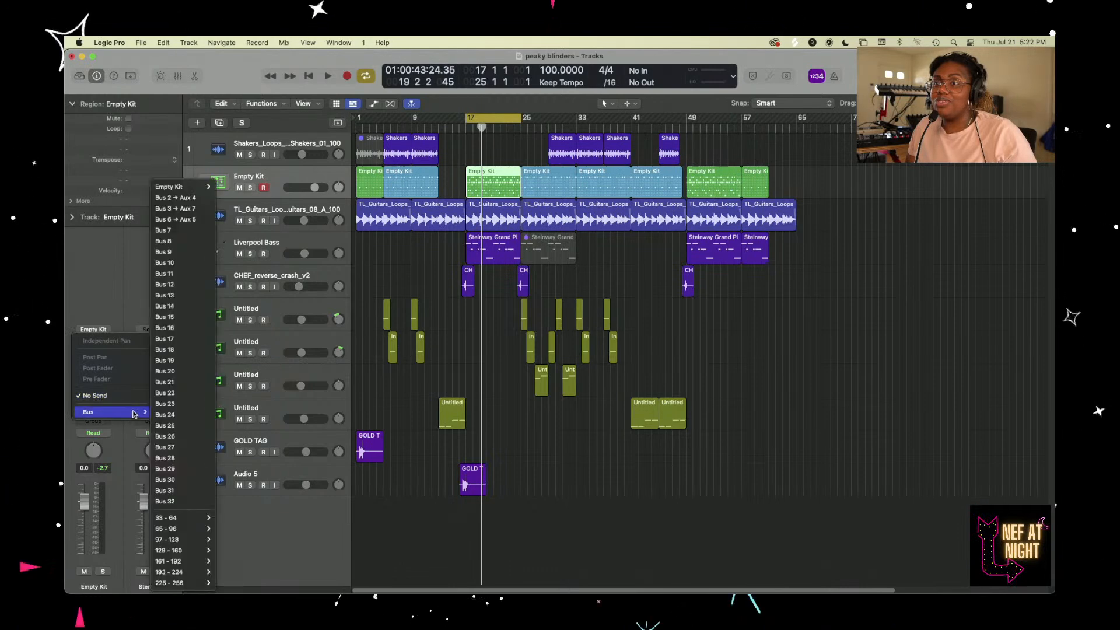
click(188, 232)
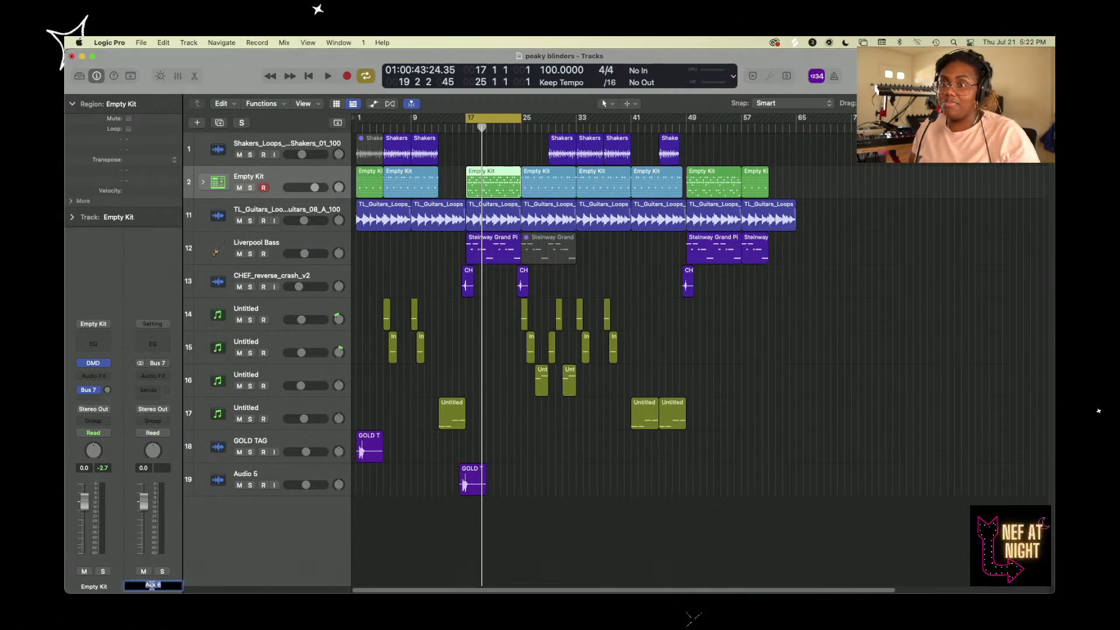
text(pa)
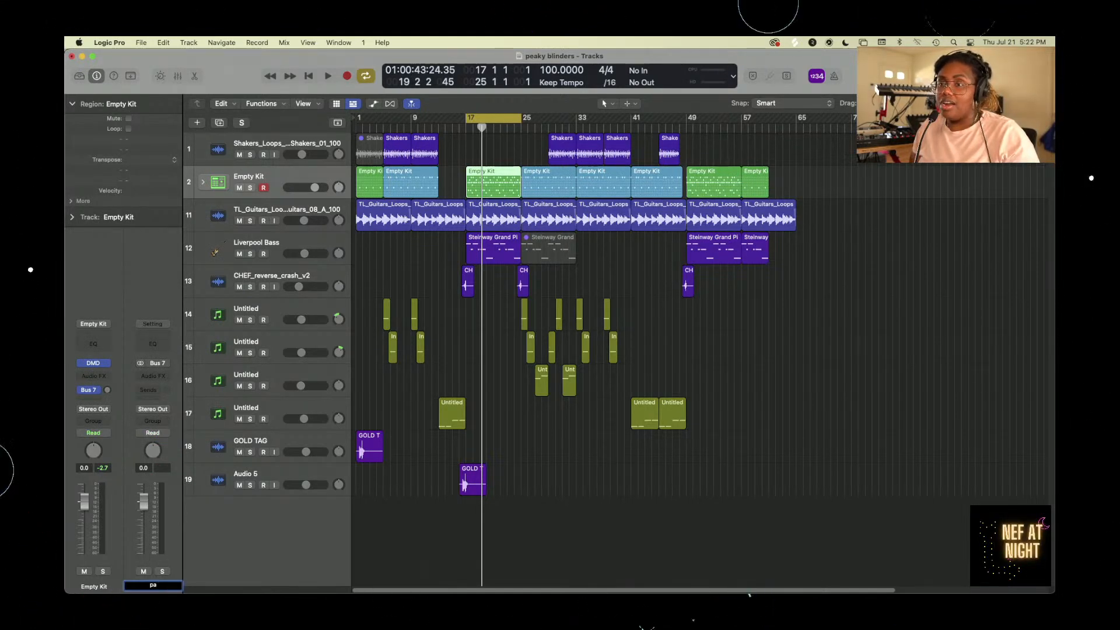
text(rallel co)
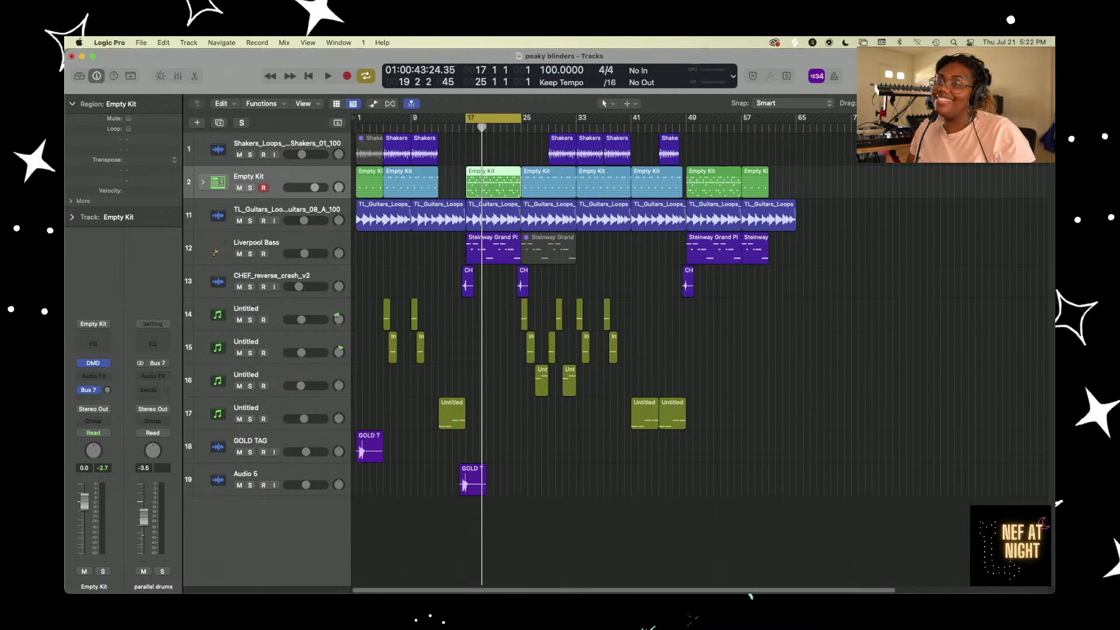
- Set the Empty Kit track's Bus 7 send level to 0.0 and insert a Compressor on the parallel drums channel
click(108, 393)
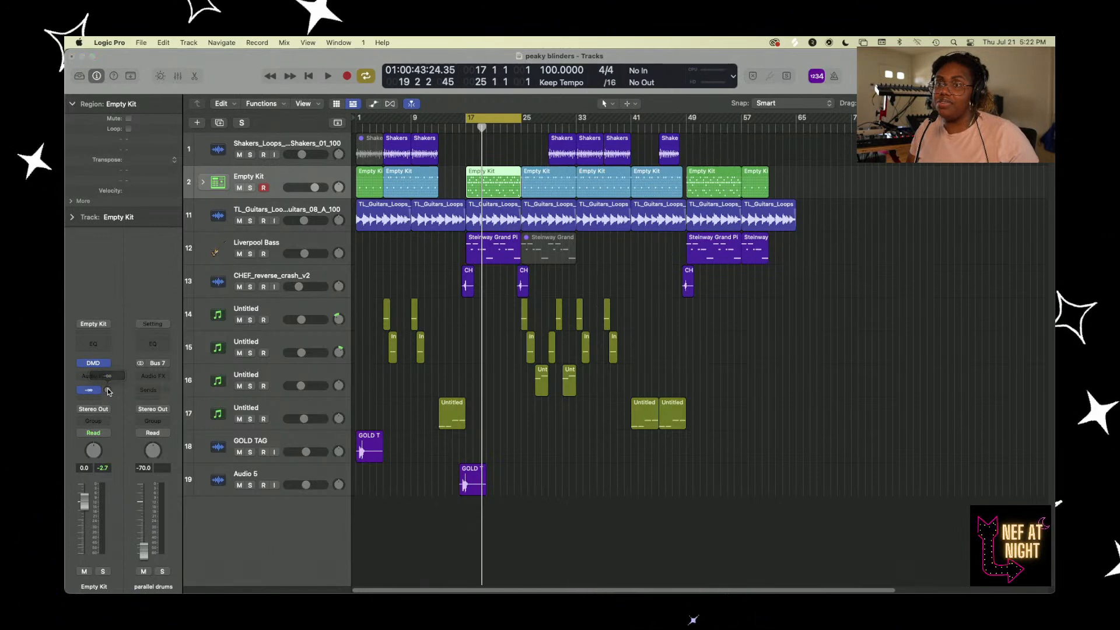
alt+click(108, 391)
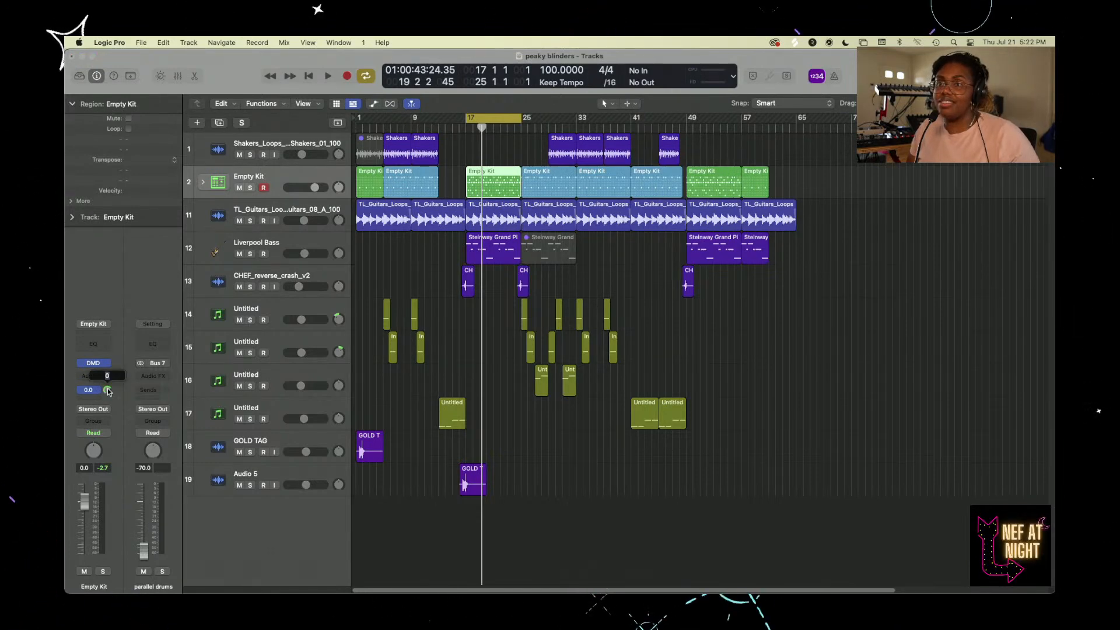
click(151, 378)
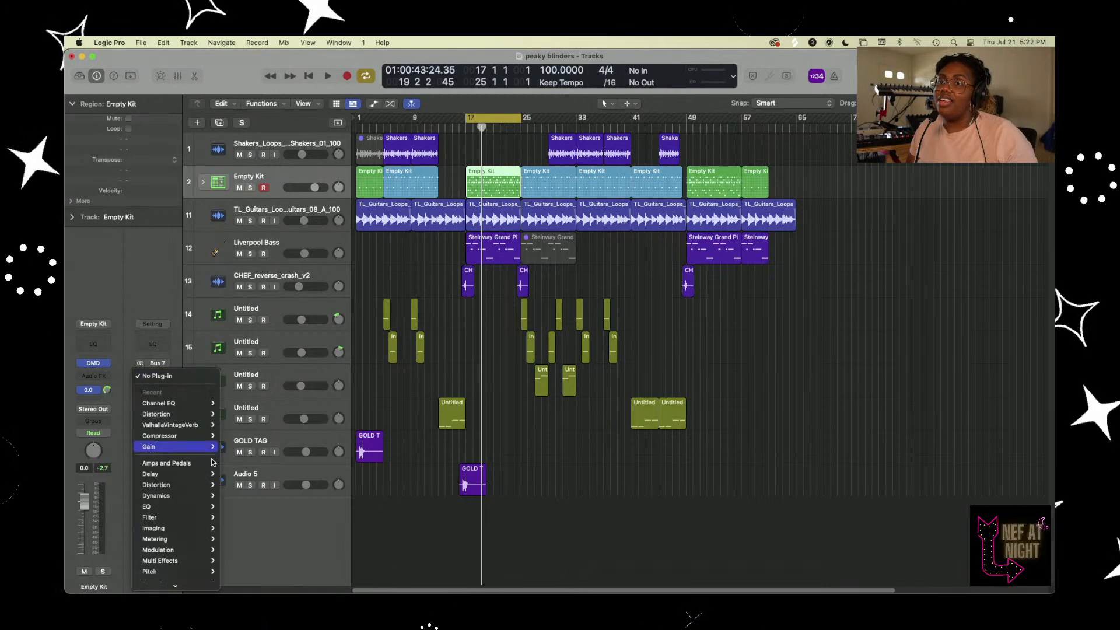
mouse_move(189, 495)
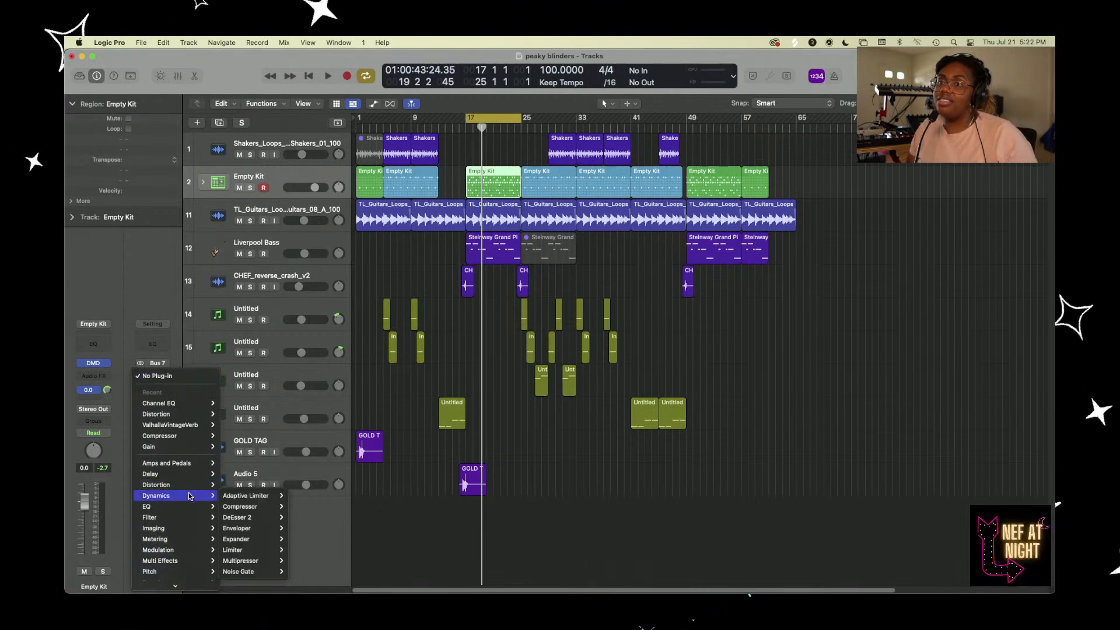
click(266, 509)
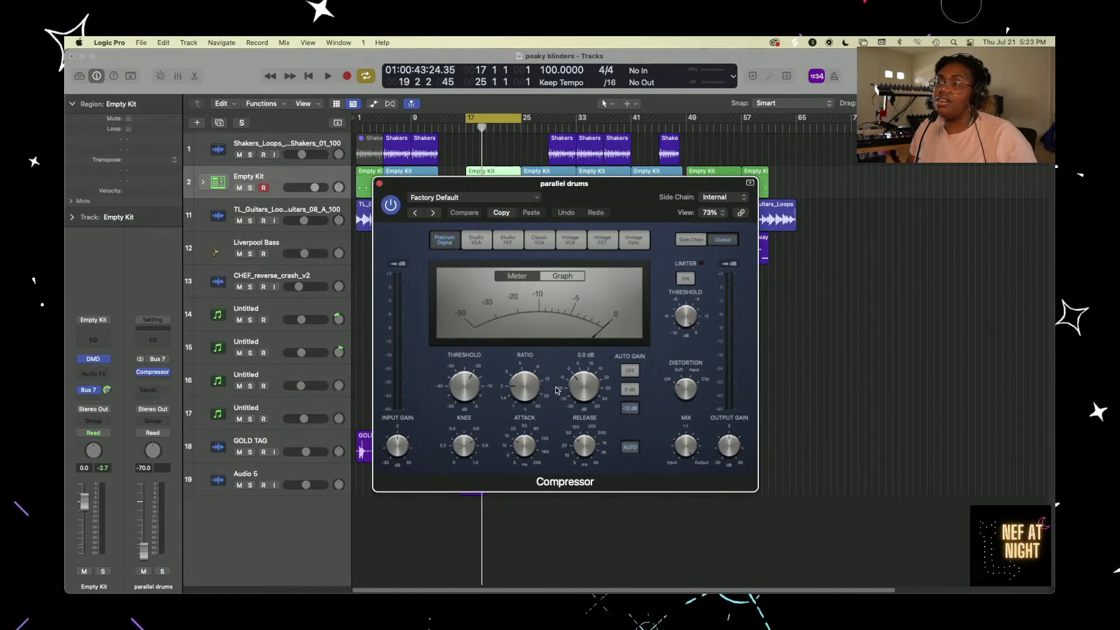
- Adjust the ratio and attack of the Compressor on the parallel drums channel
drag(526, 388, 526, 385)
drag(527, 446, 525, 465)
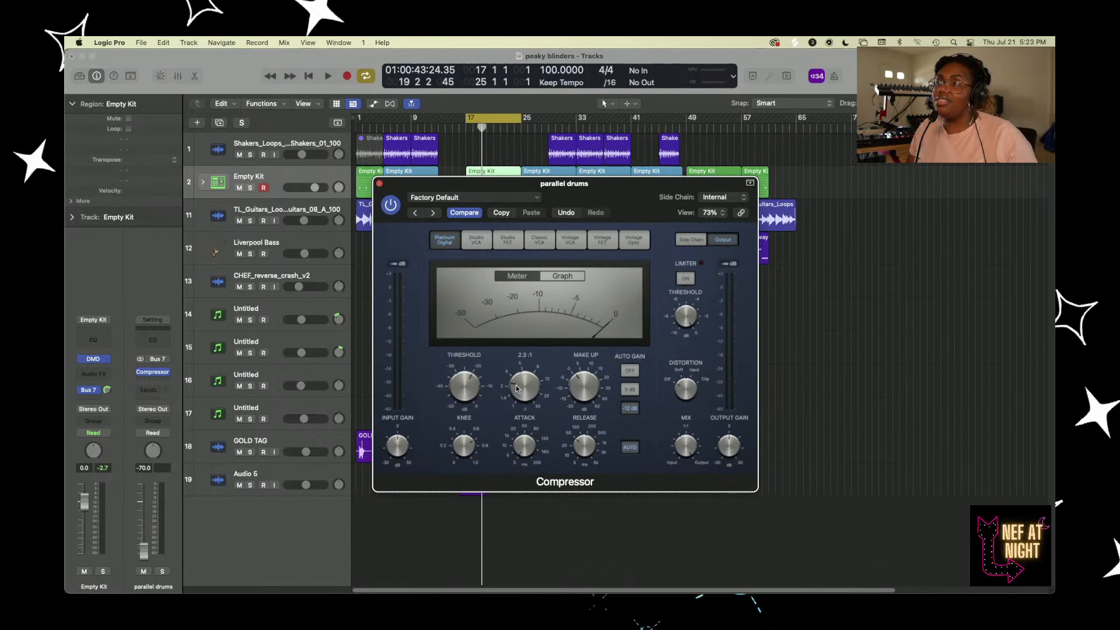
drag(515, 382, 534, 384)
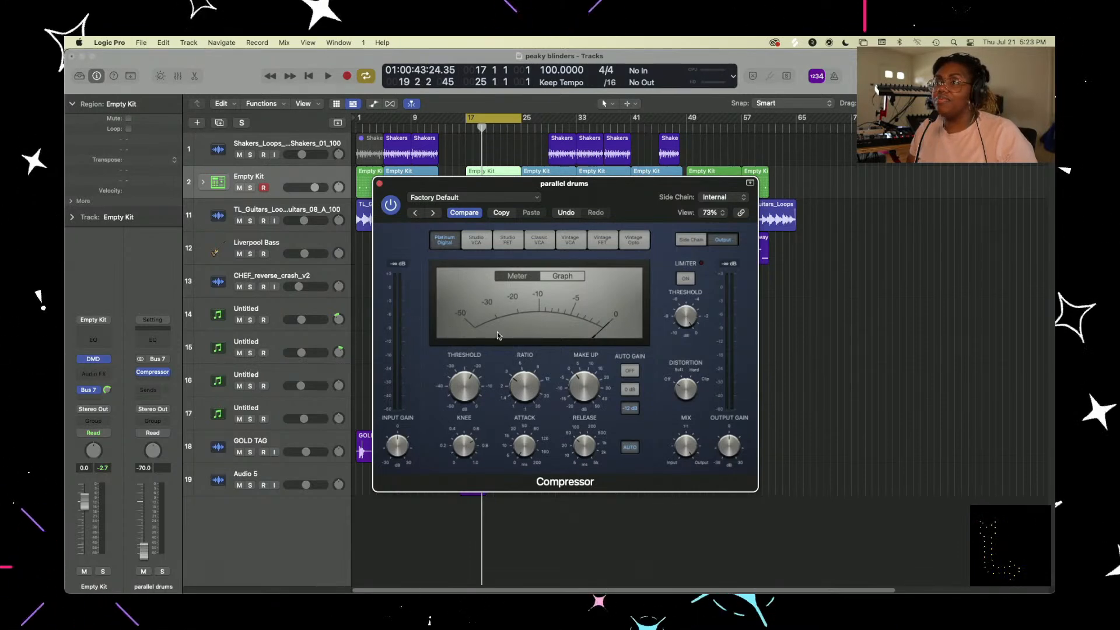
- Play the soloed Empty Kit and raise the parallel drums fader to -10.8 dB, then unsolo the kit and close the Compressor
key(space)
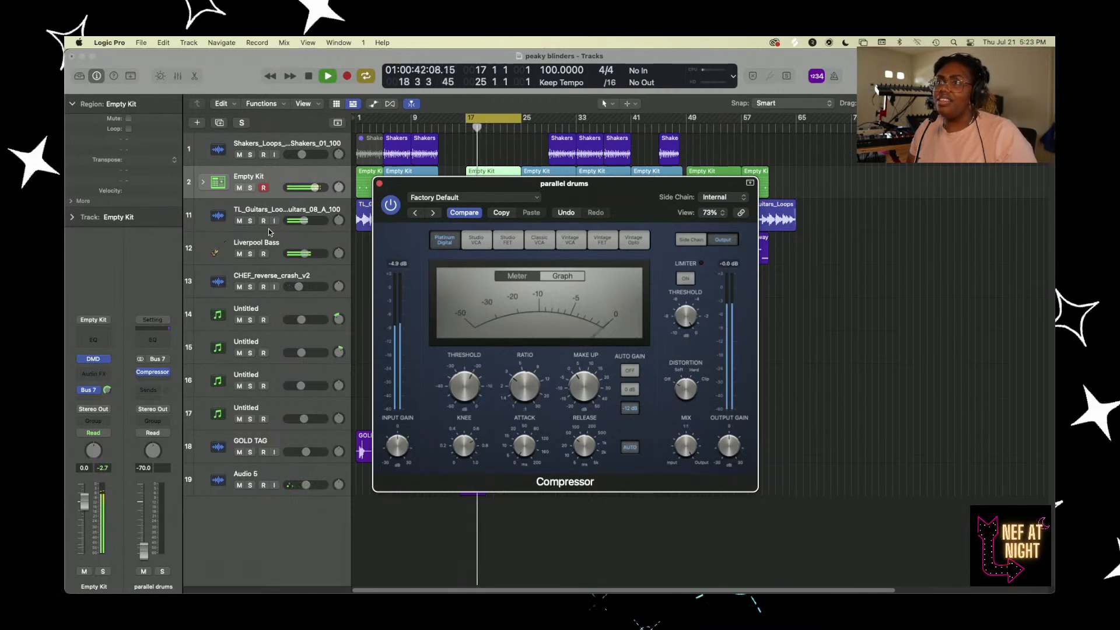
key(s)
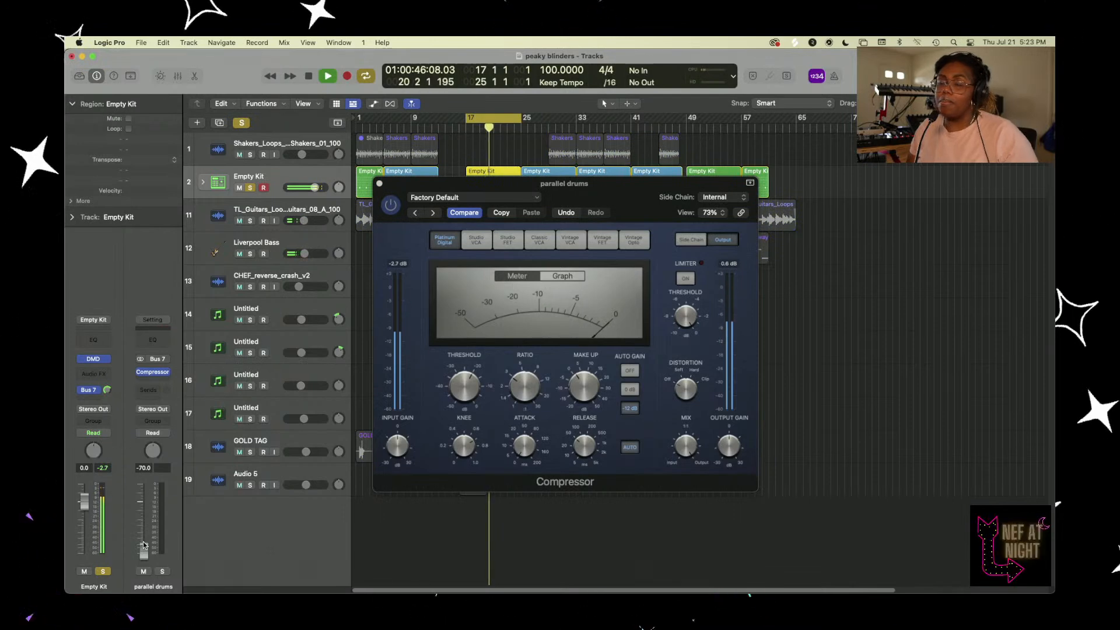
drag(145, 544, 145, 531)
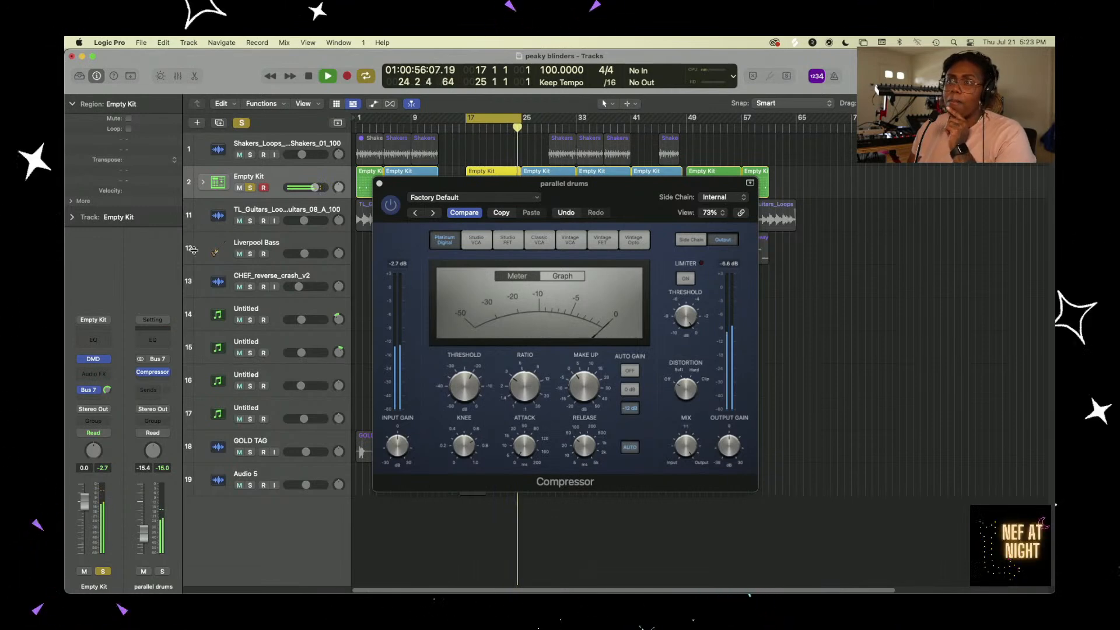
click(249, 188)
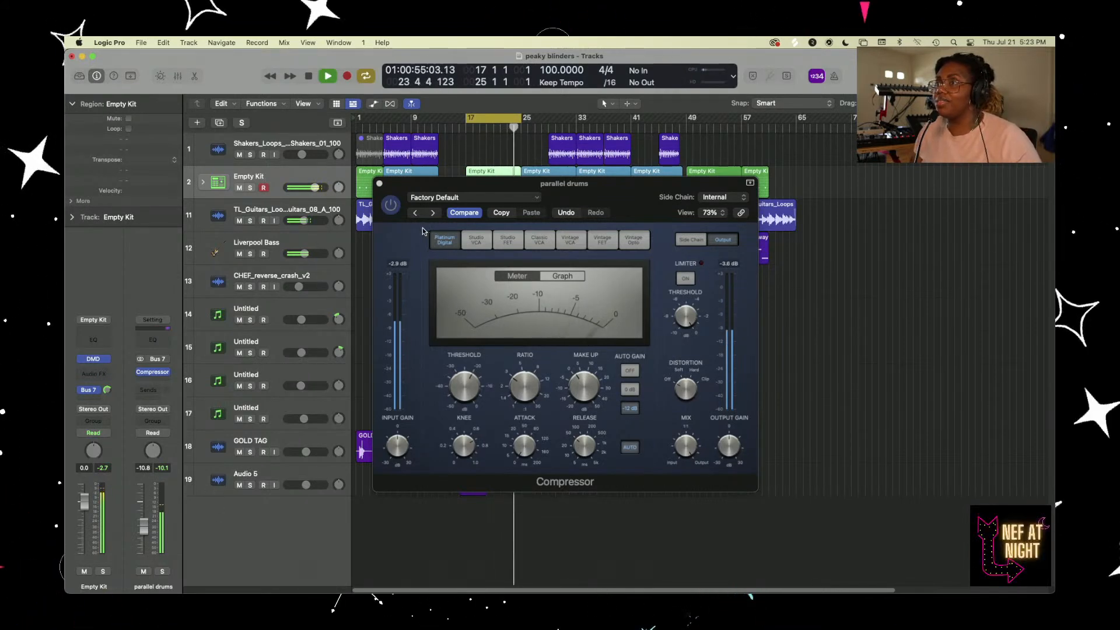
click(380, 184)
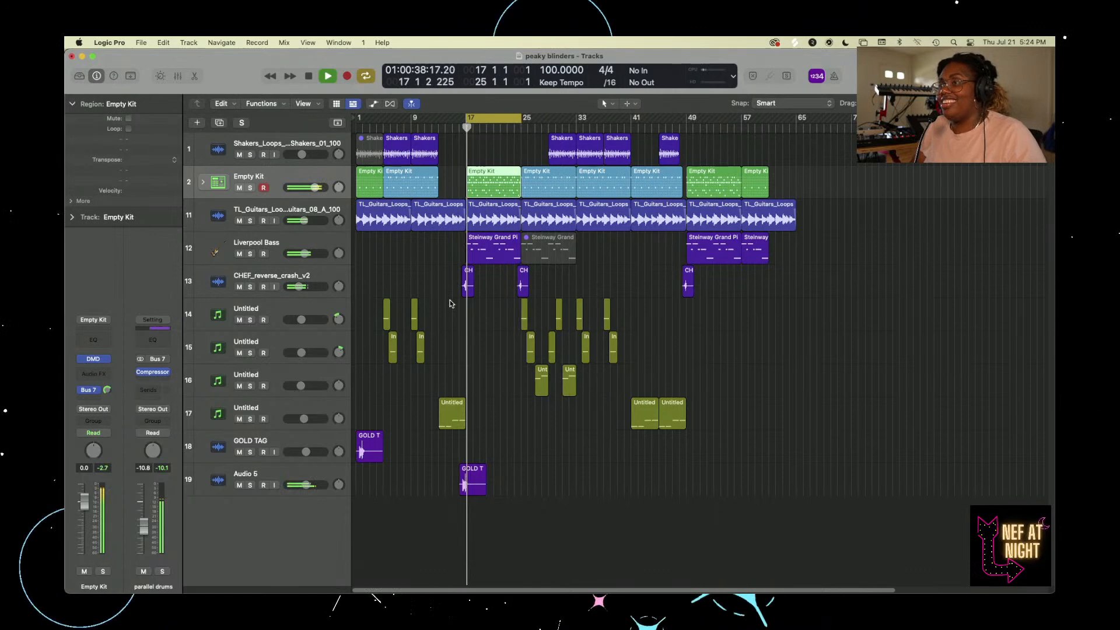
- Route the Shakers loop track to the parallel drums channel by adding a Bus 7 send
mouse_move(534, 590)
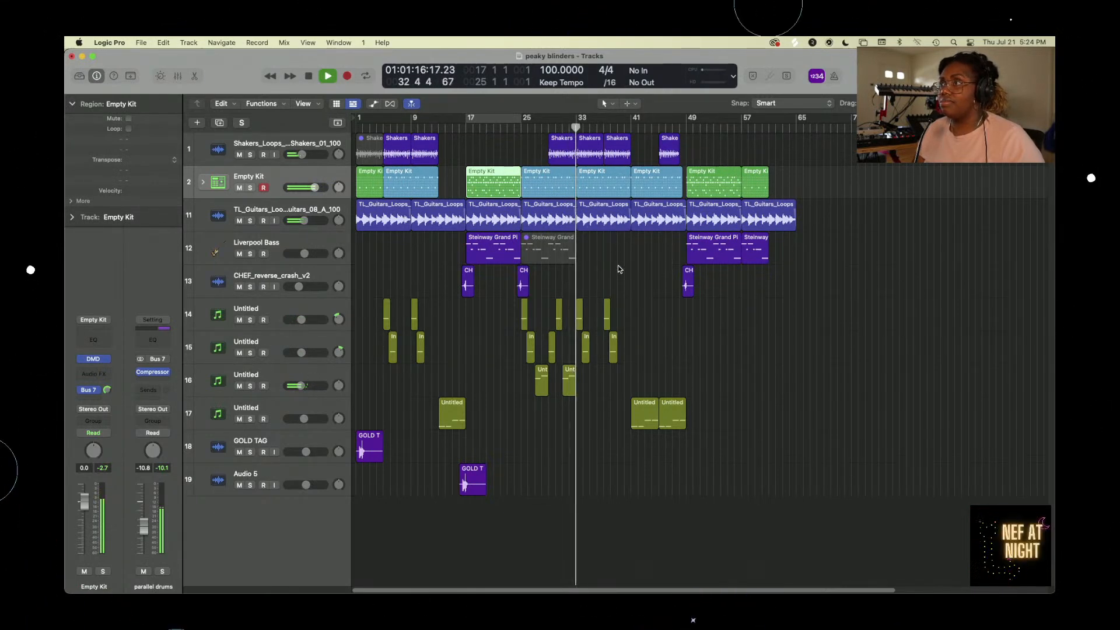
click(296, 144)
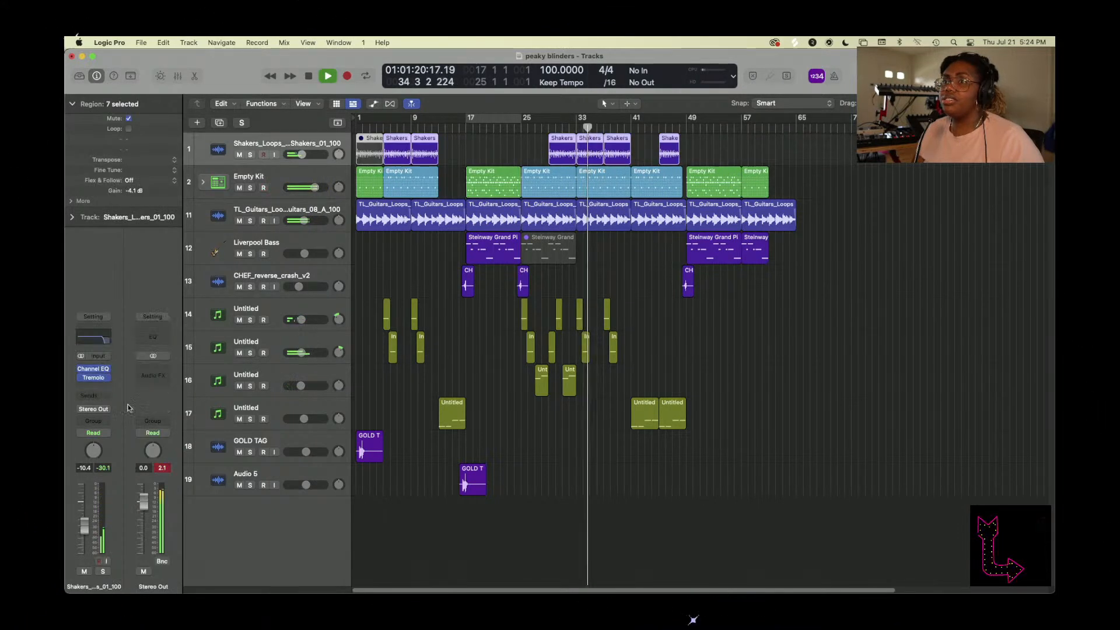
click(95, 397)
mouse_move(108, 411)
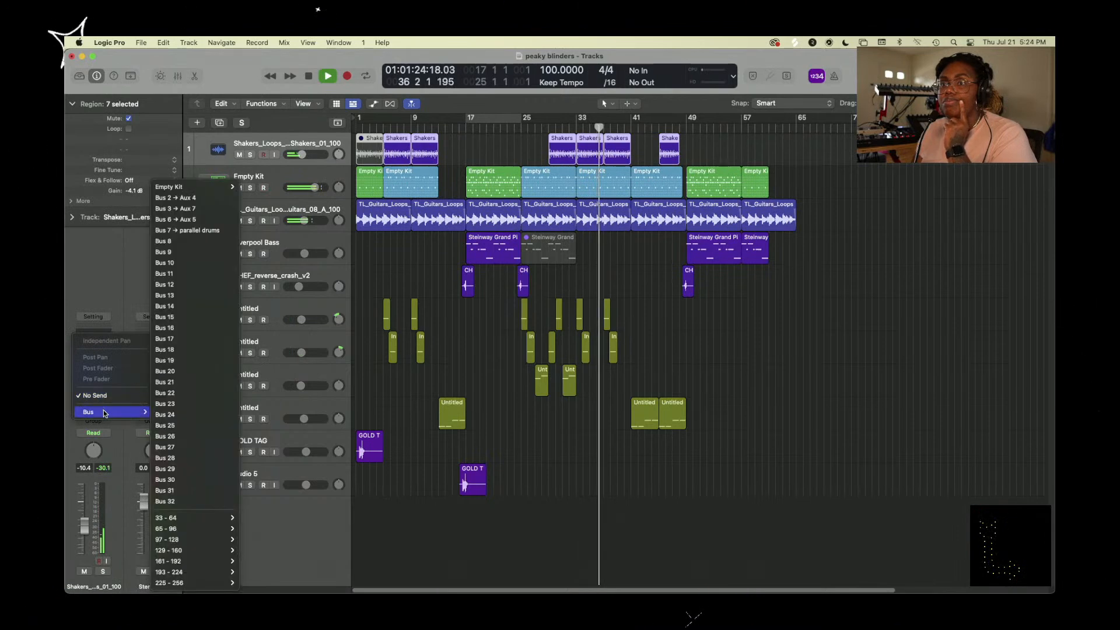
click(186, 229)
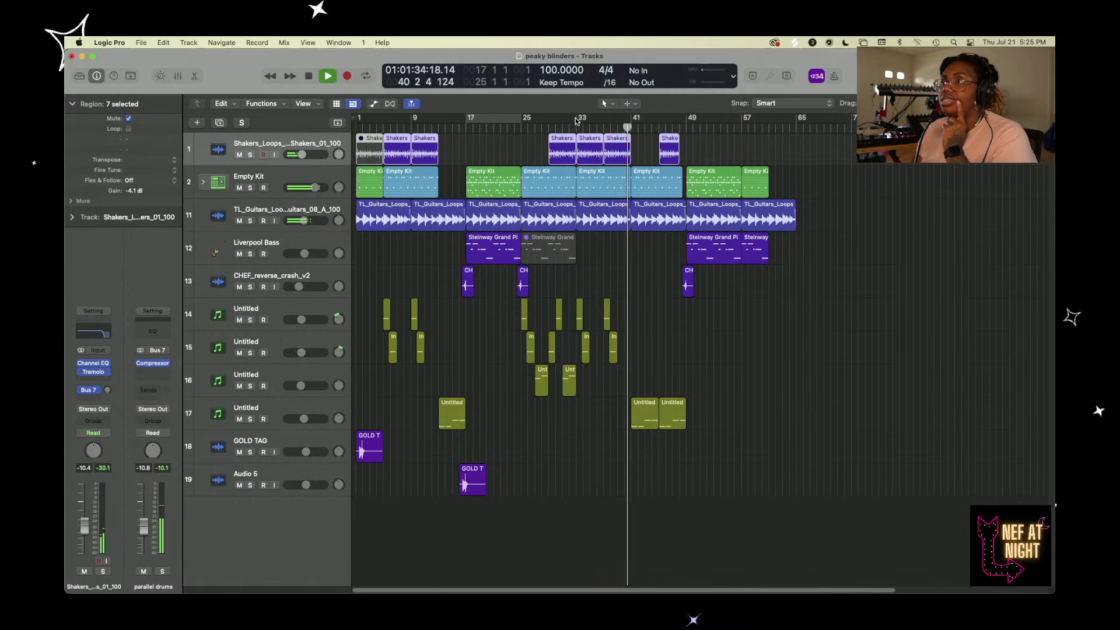
- Cycle bars 33 to 41 while raising the Shakers track's Bus 7 send level, then turn cycling off
drag(580, 121, 630, 122)
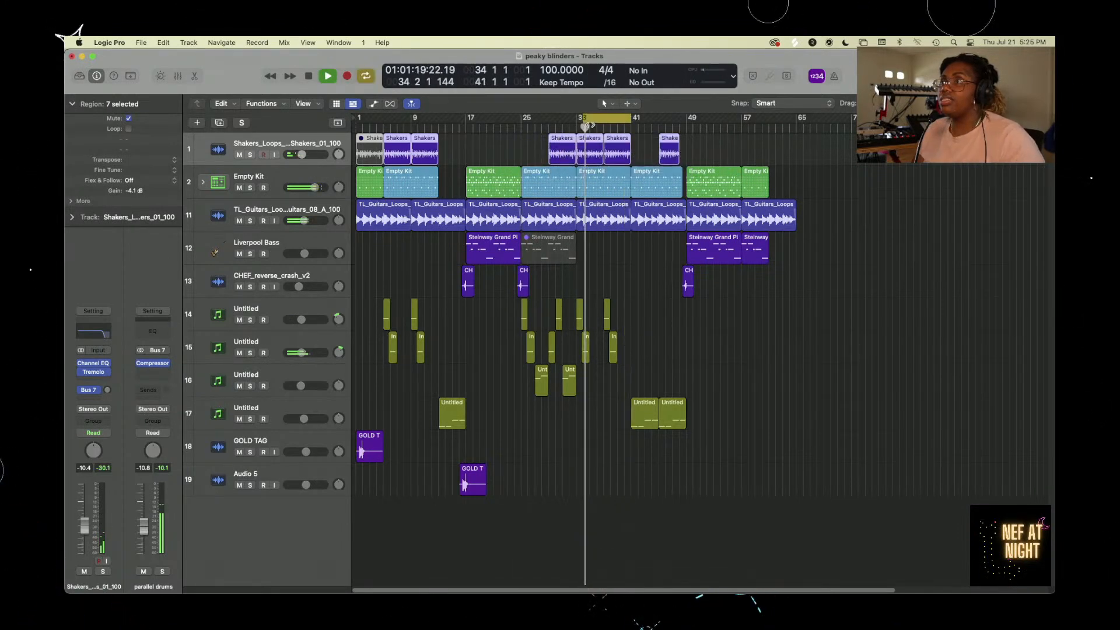
drag(584, 120, 577, 119)
key(space)
key(space)
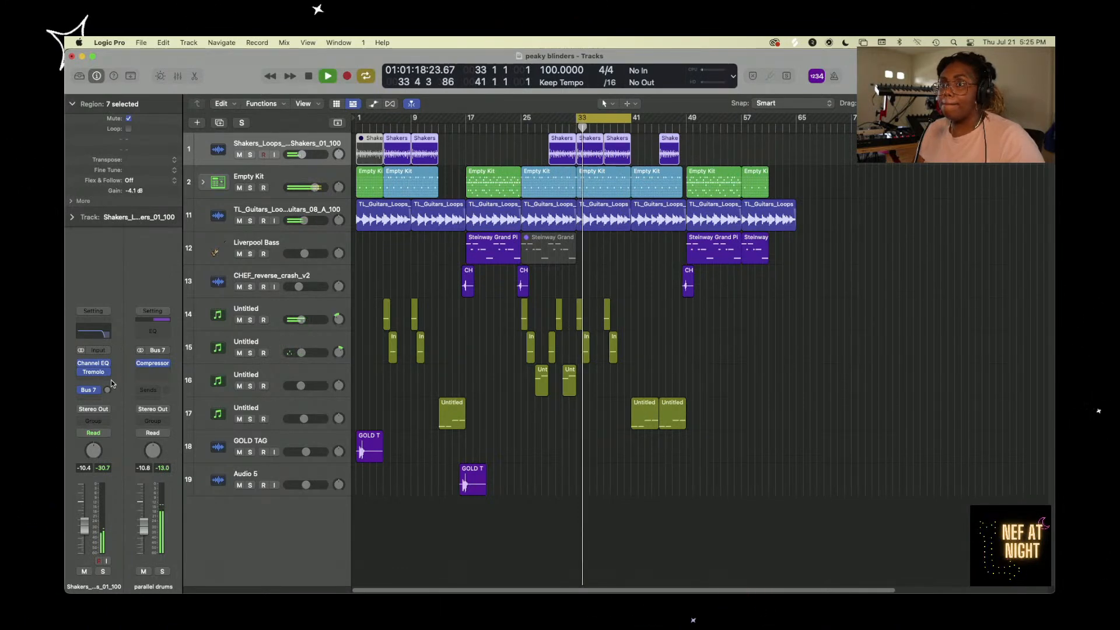
drag(108, 389, 112, 350)
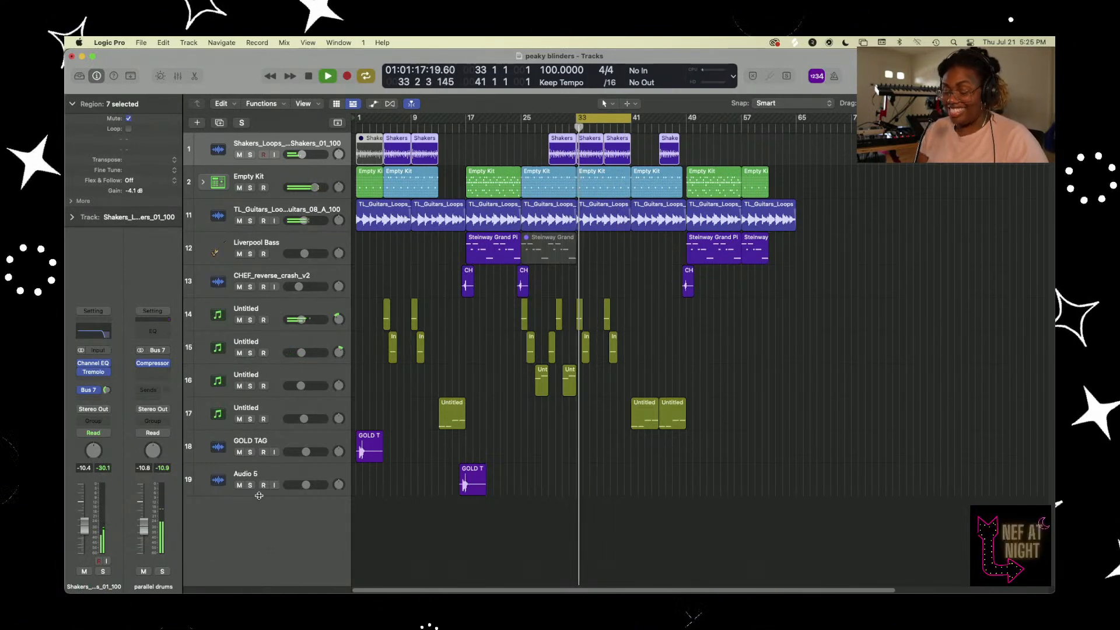
key(c)
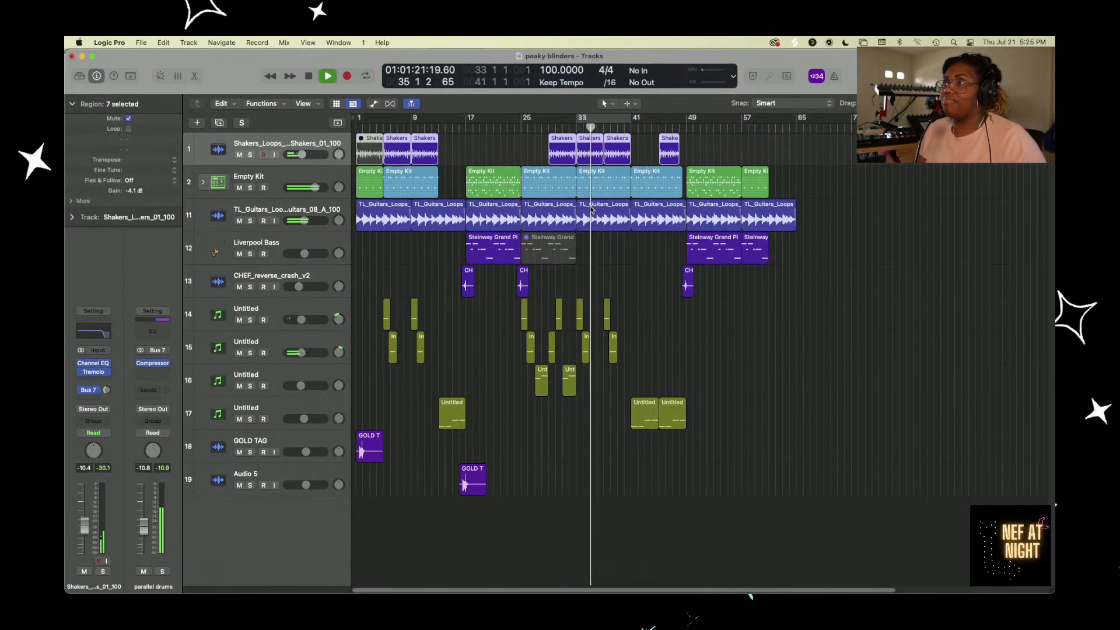
- Expand the Empty Kit track stack and lower the Finger Snap track's volume to -2.9 dB
click(201, 182)
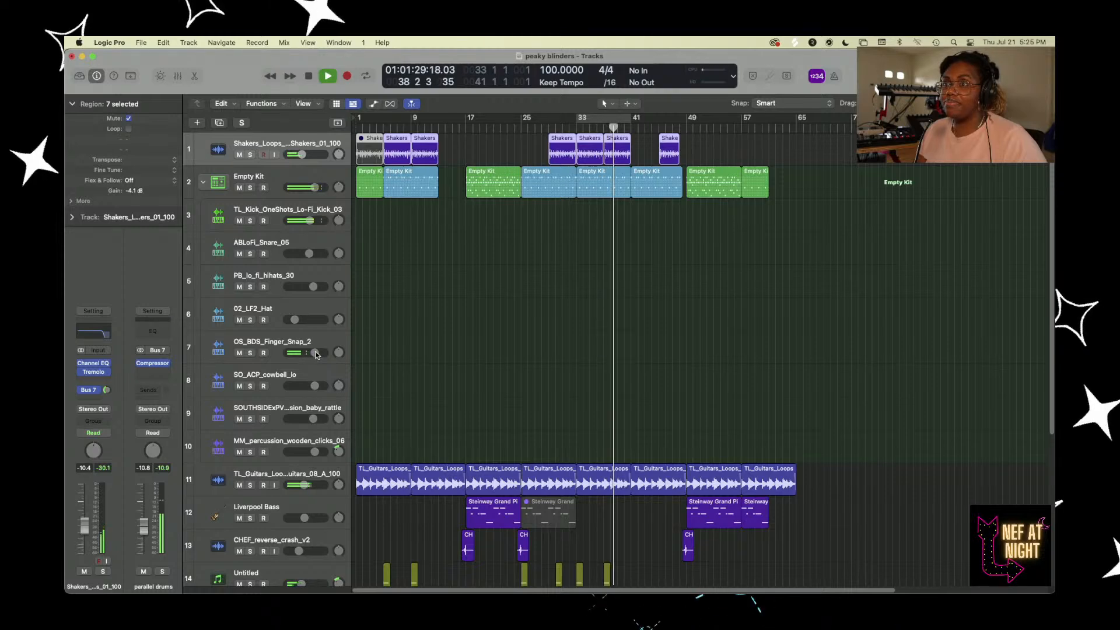
drag(315, 353, 310, 353)
click(280, 343)
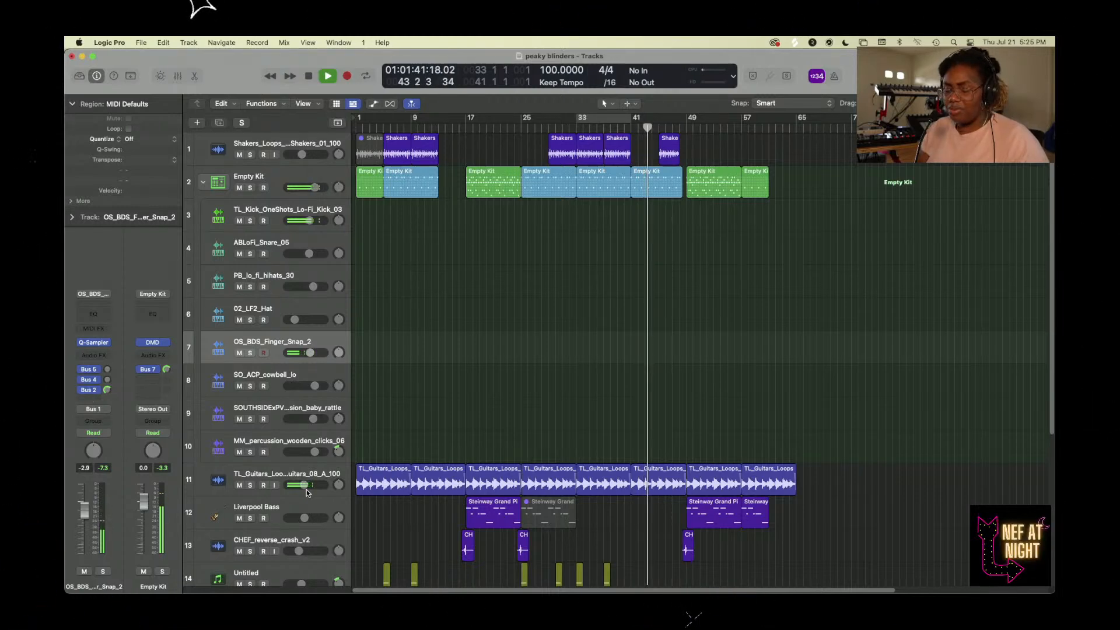
- Open the mixer and look over the aux channels and track sends while the beat plays, then stop playback
key(x)
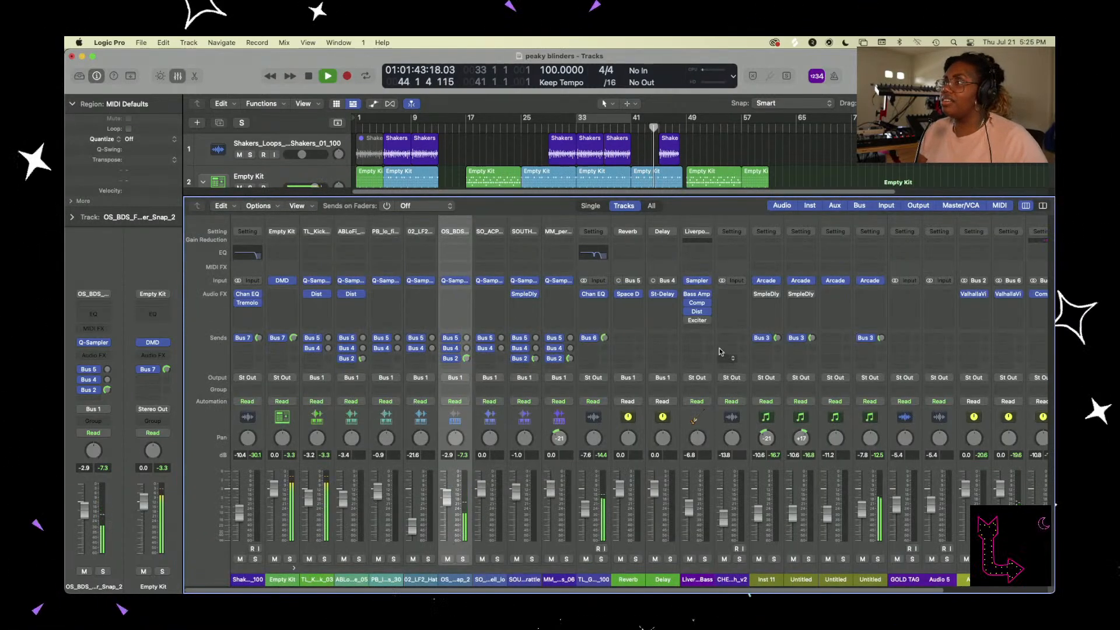
scroll(782, 329, right, 3)
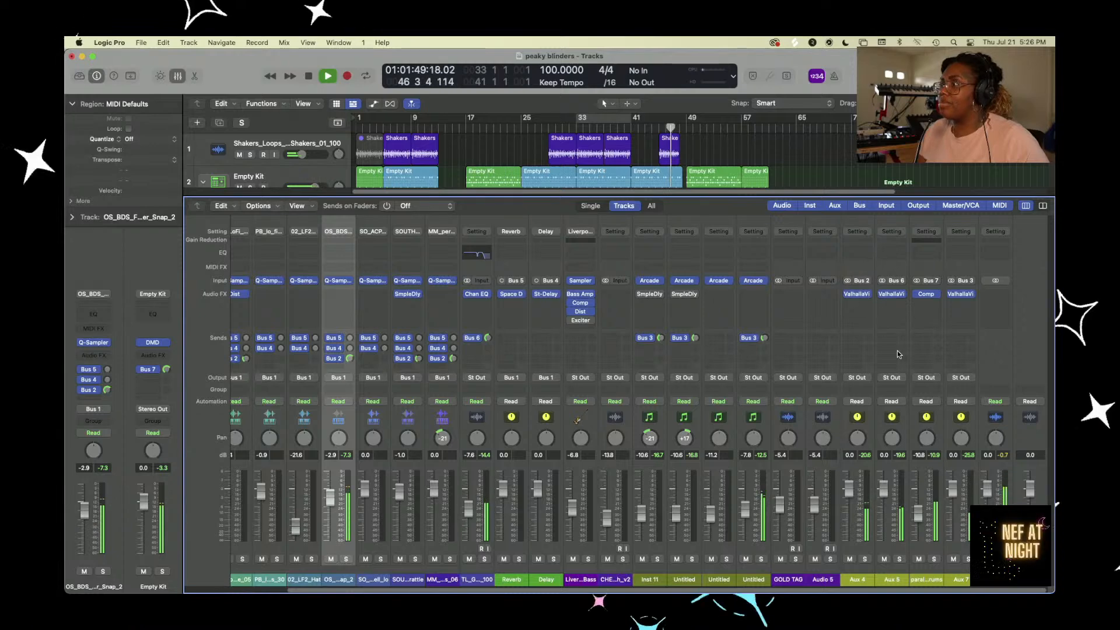
mouse_move(925, 583)
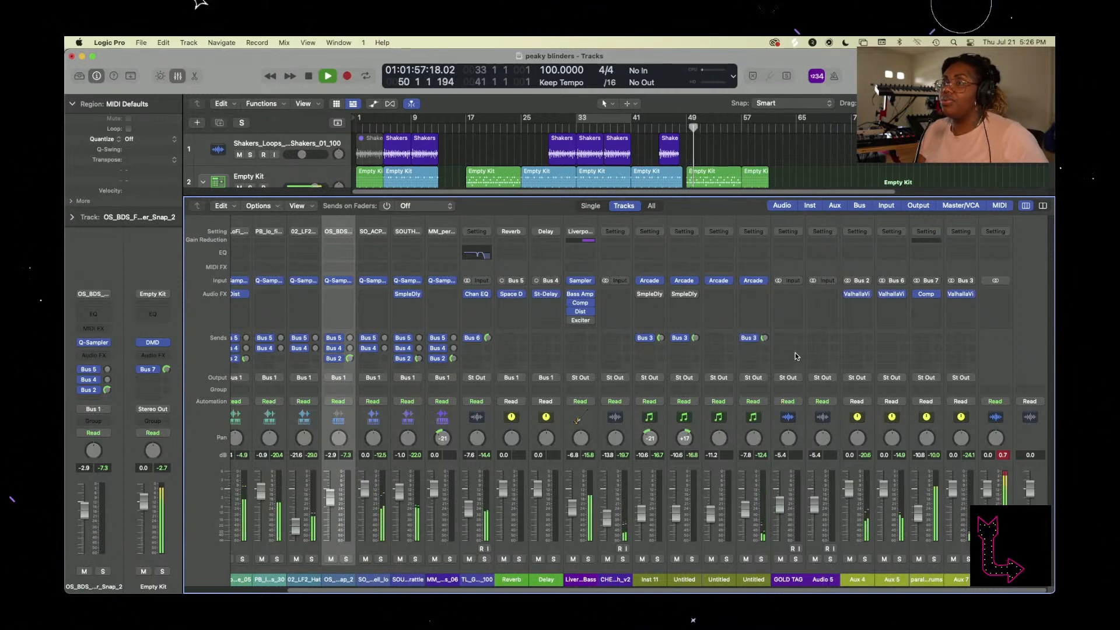
scroll(795, 353, left, 5)
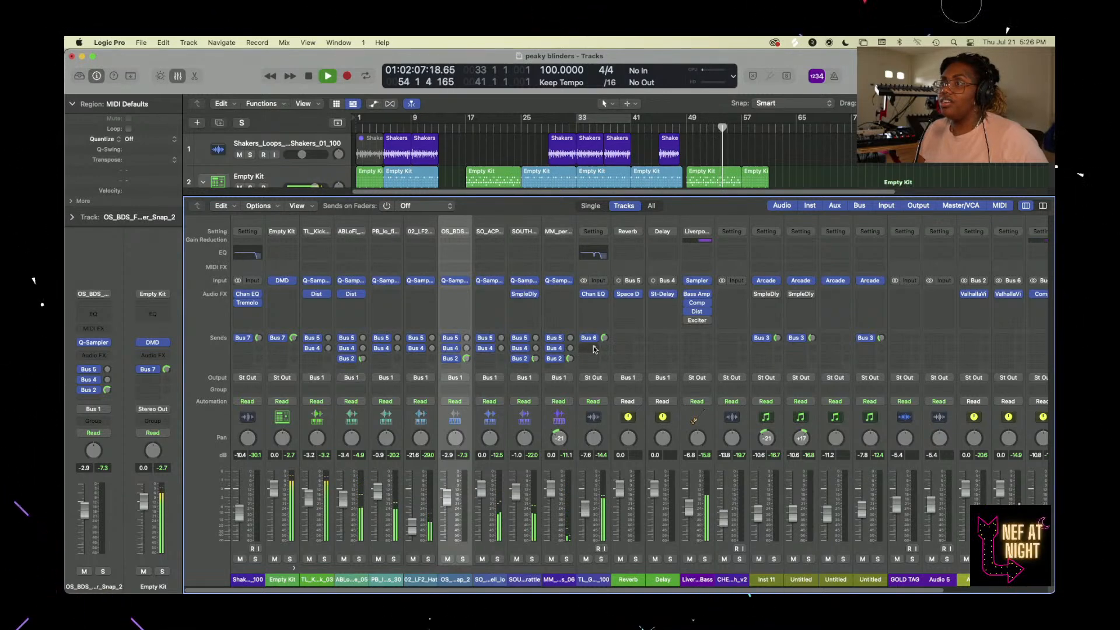
key(space)
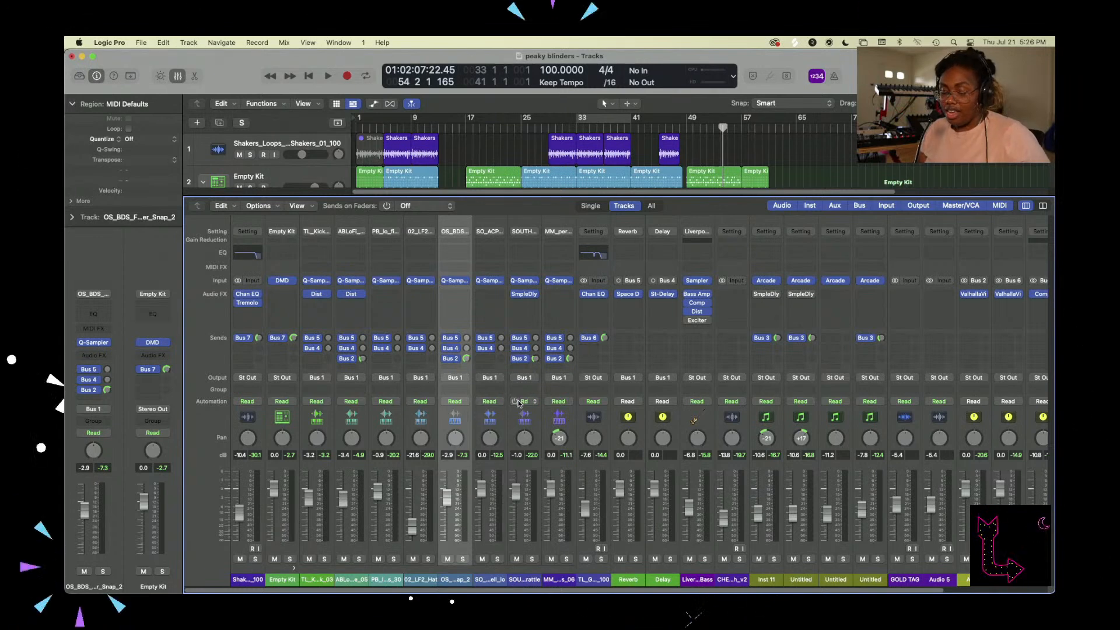
- Compare the drum tracks' bus sends with the reverb, delay and parallel drums channels, and briefly play the beat's ending
scroll(582, 388, right, 4)
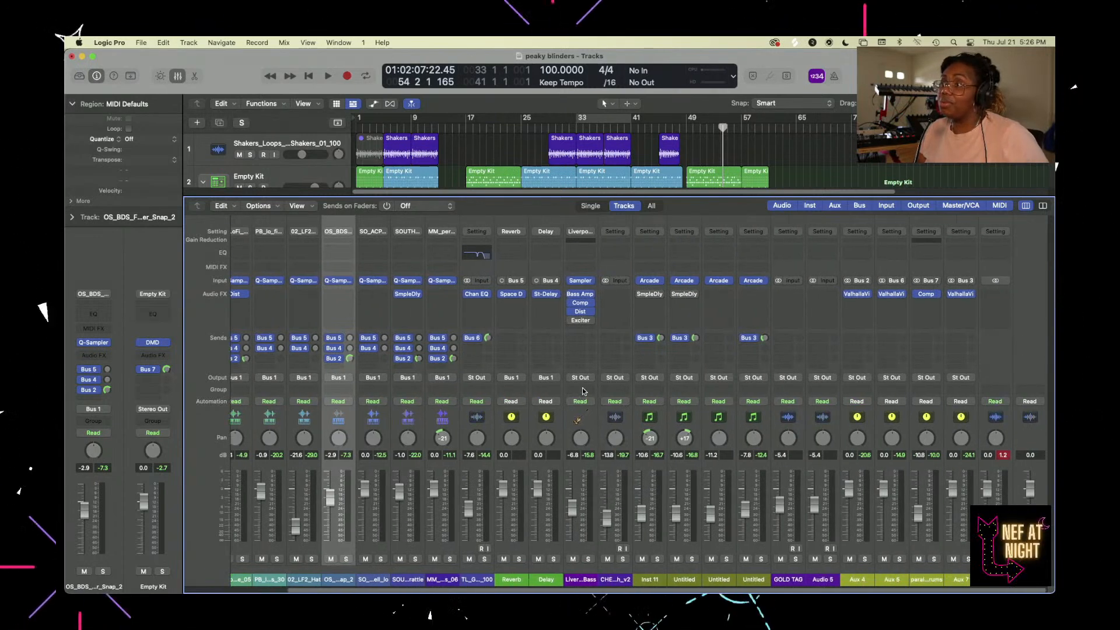
scroll(582, 387, left, 4)
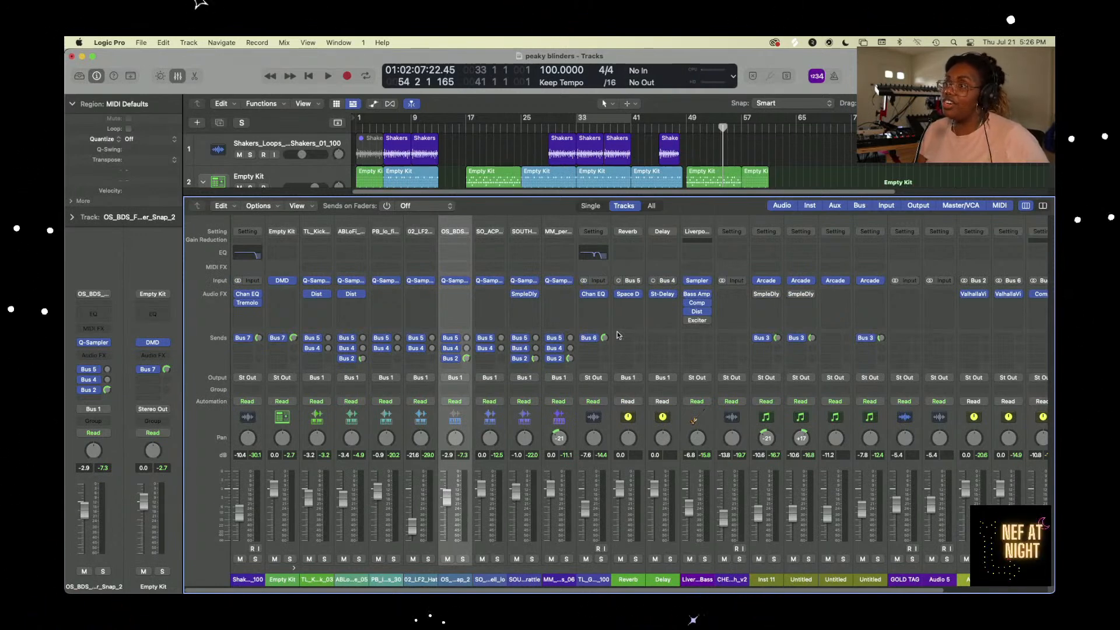
click(550, 358)
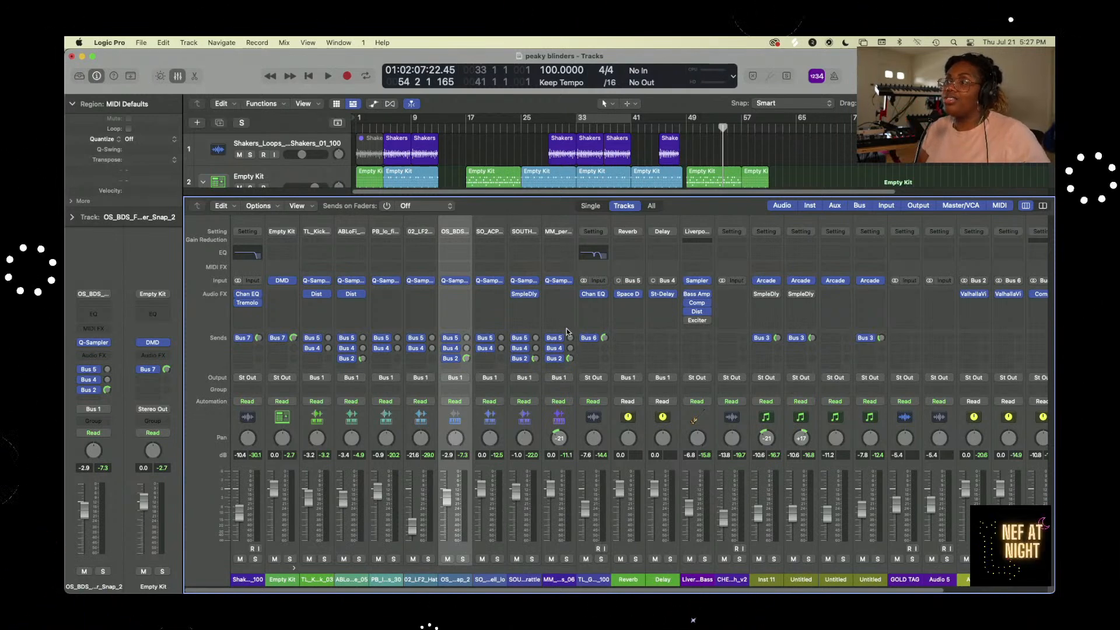
scroll(565, 327, right, 4)
scroll(566, 332, left, 4)
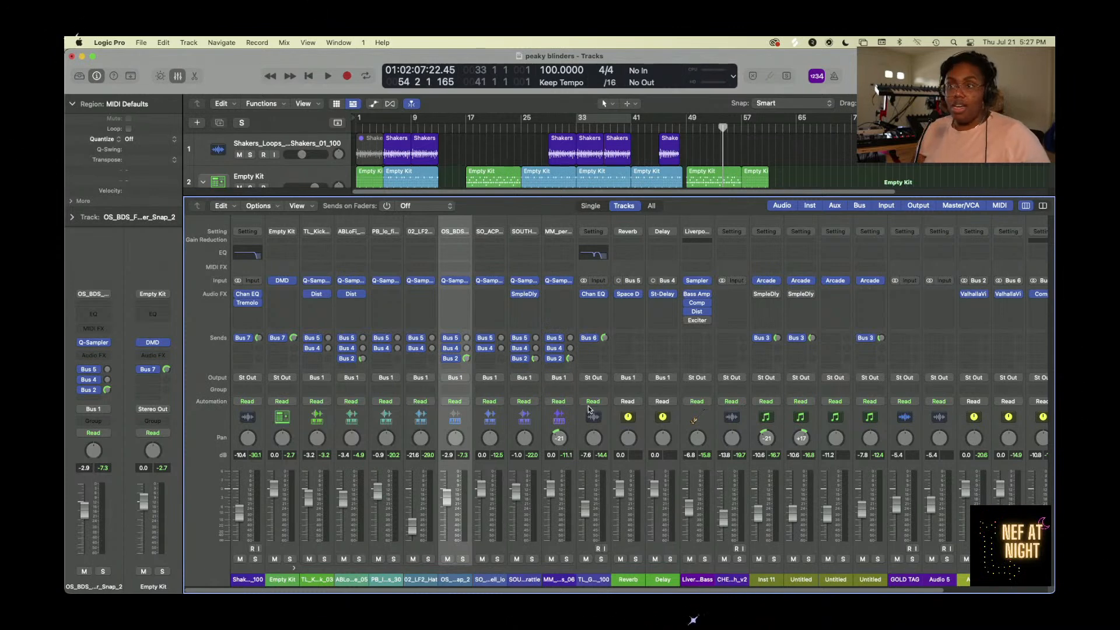
scroll(583, 402, right, 4)
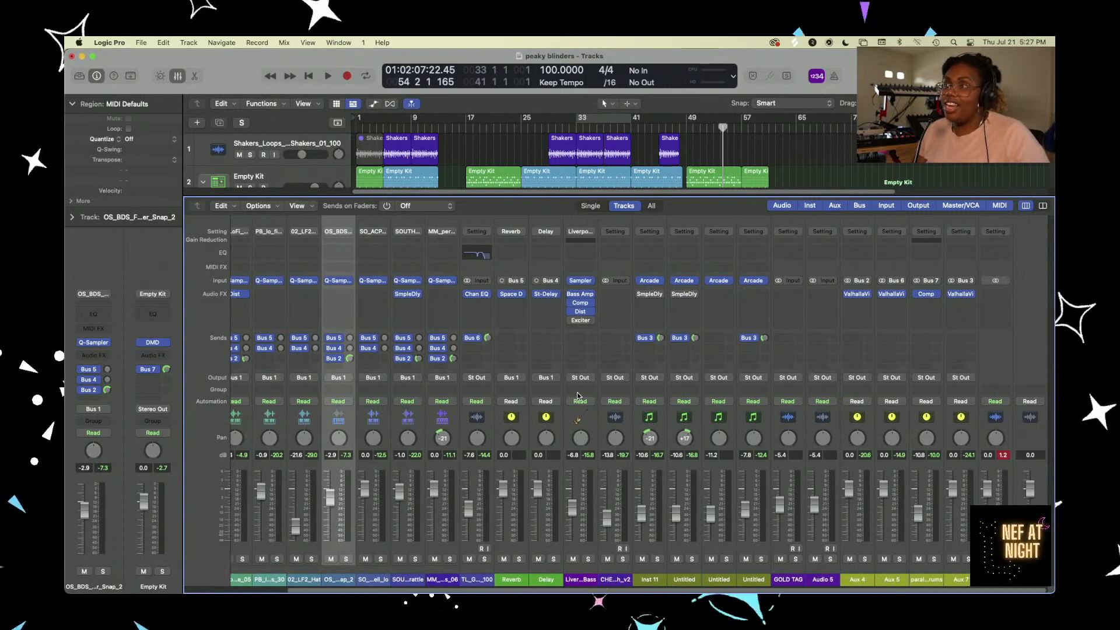
key(space)
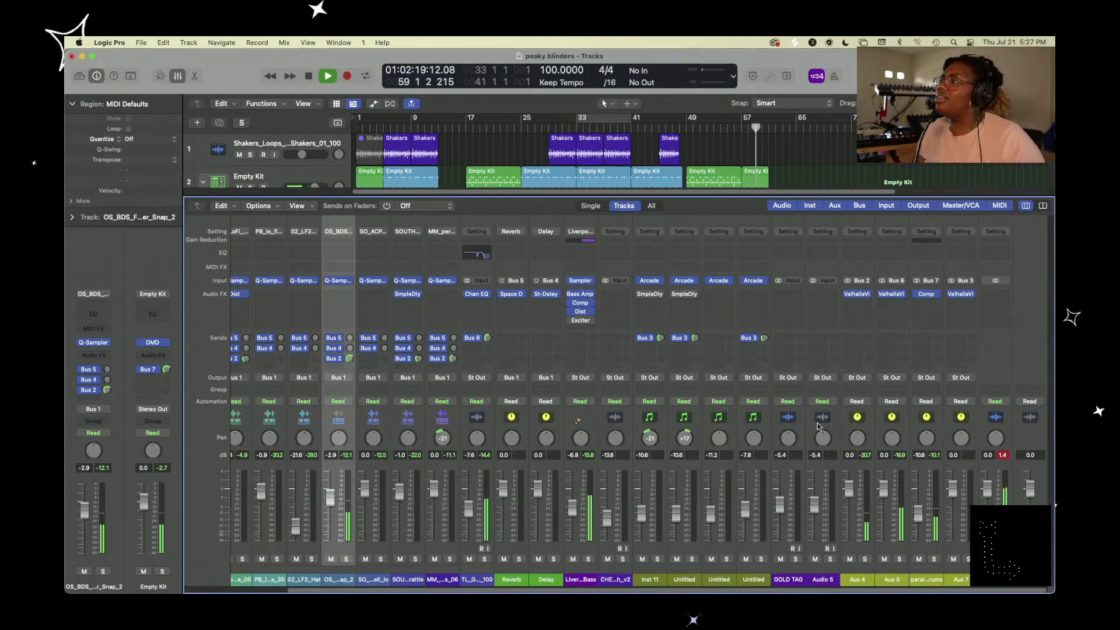
key(space)
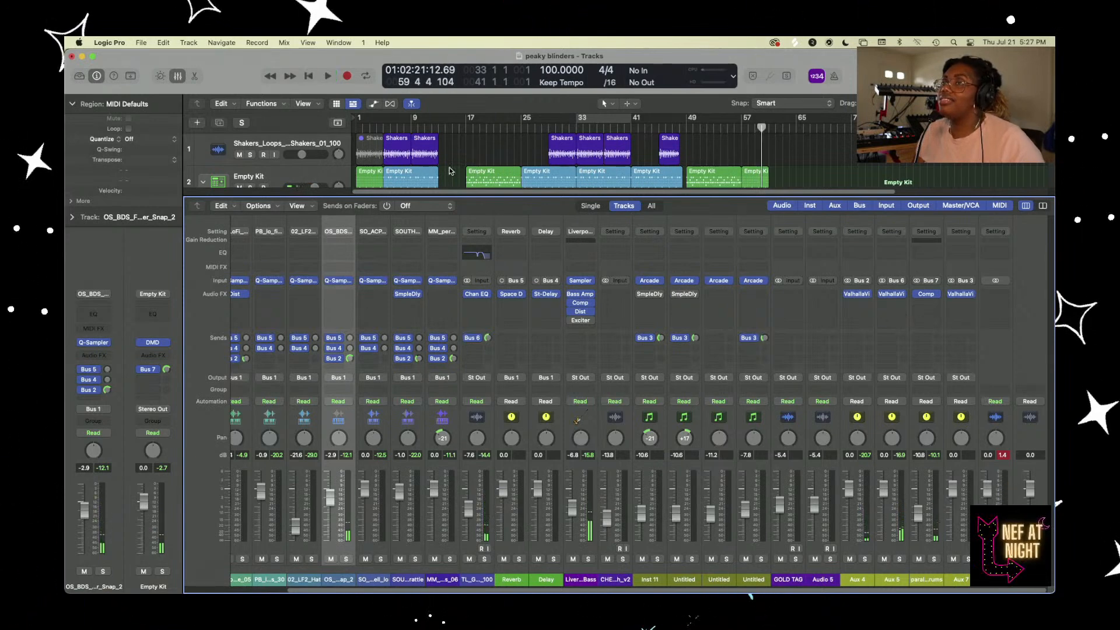
scroll(428, 172, down, 8)
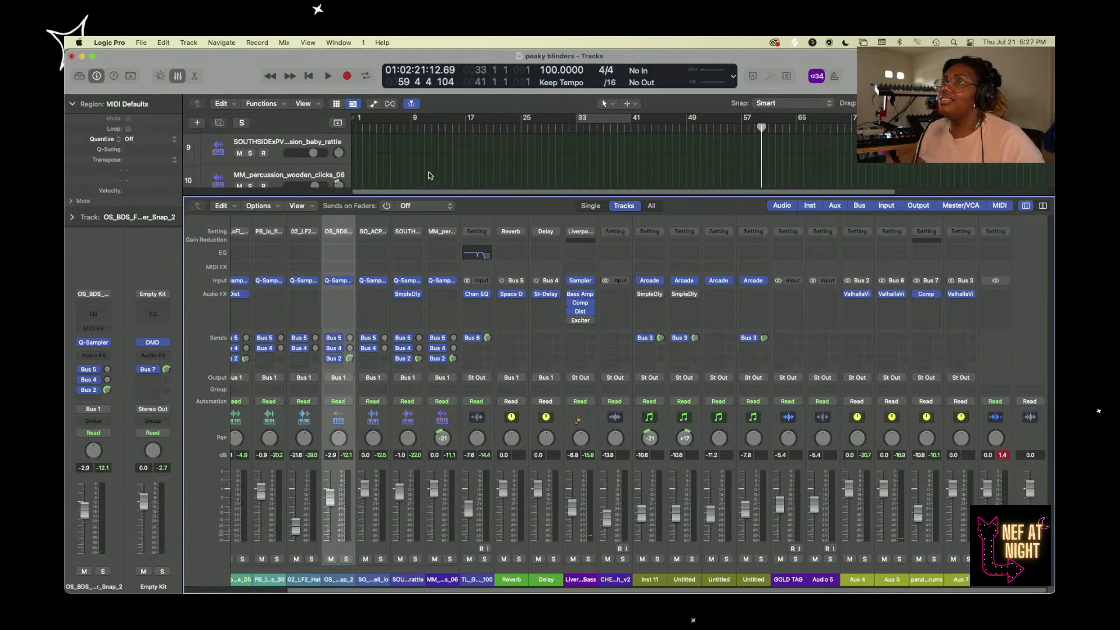
- Close the mixer, solo the TL_Guitars loop track and play it from the start of the project
scroll(428, 175, up, 3)
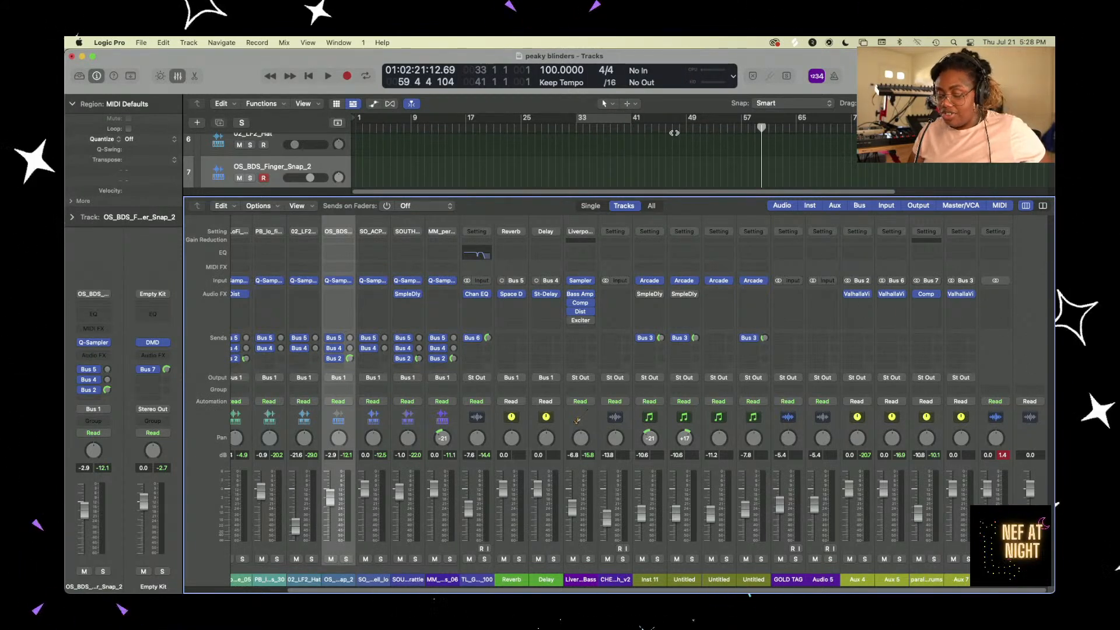
key(x)
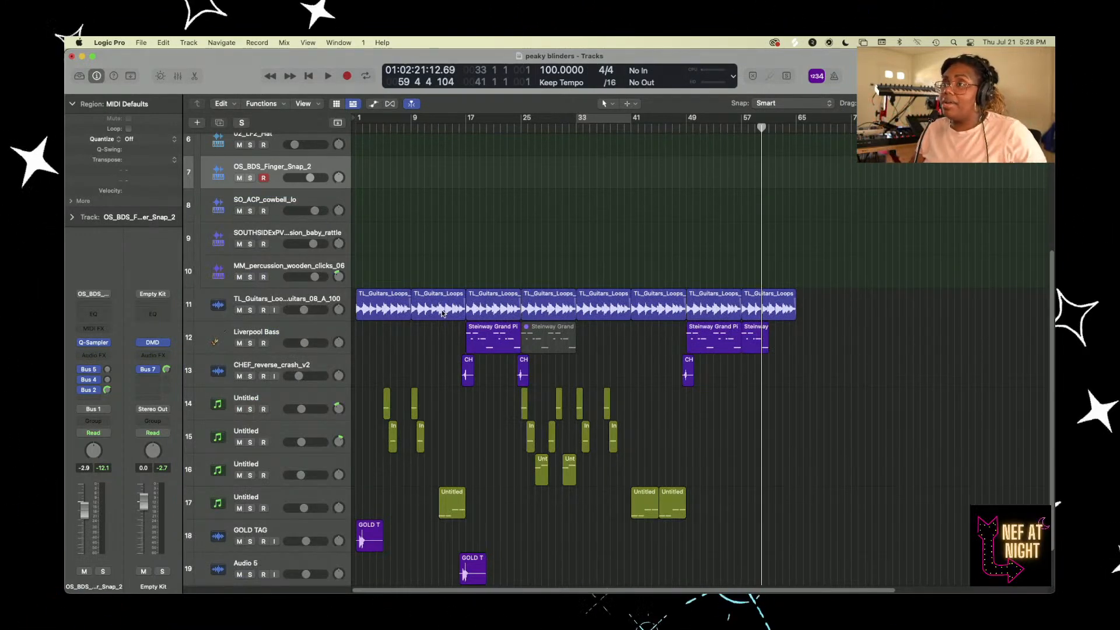
click(250, 310)
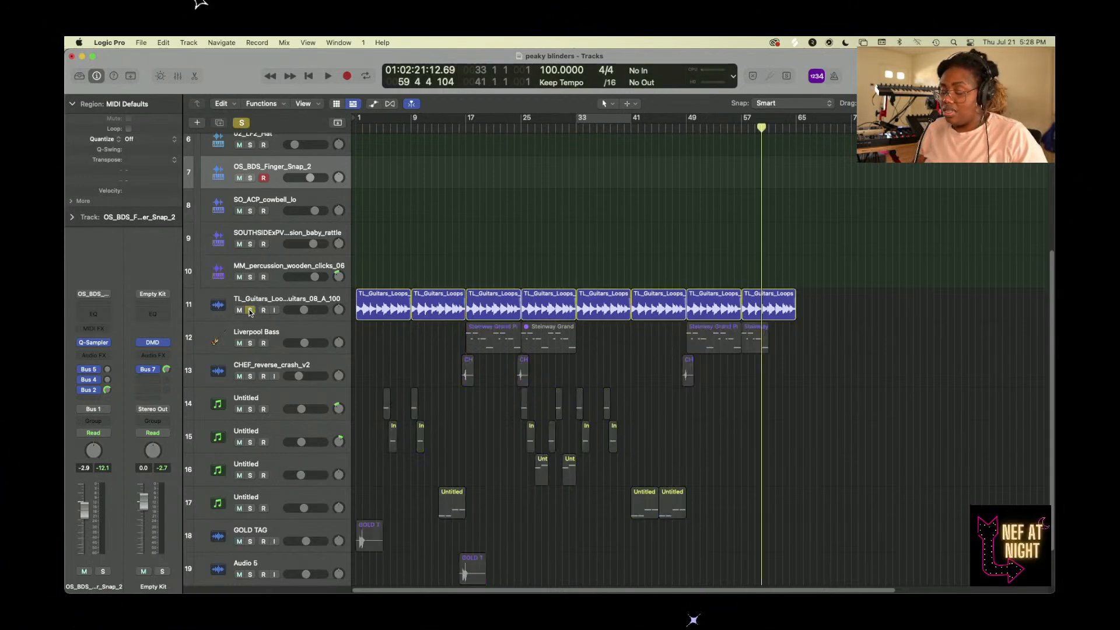
key(Return)
key(space)
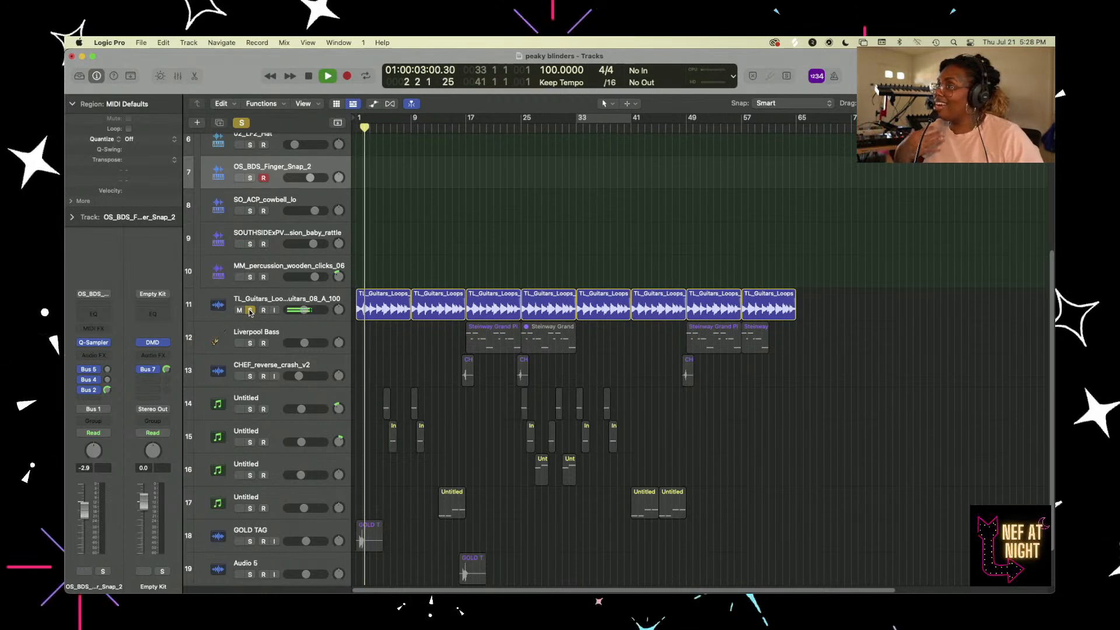
key(space)
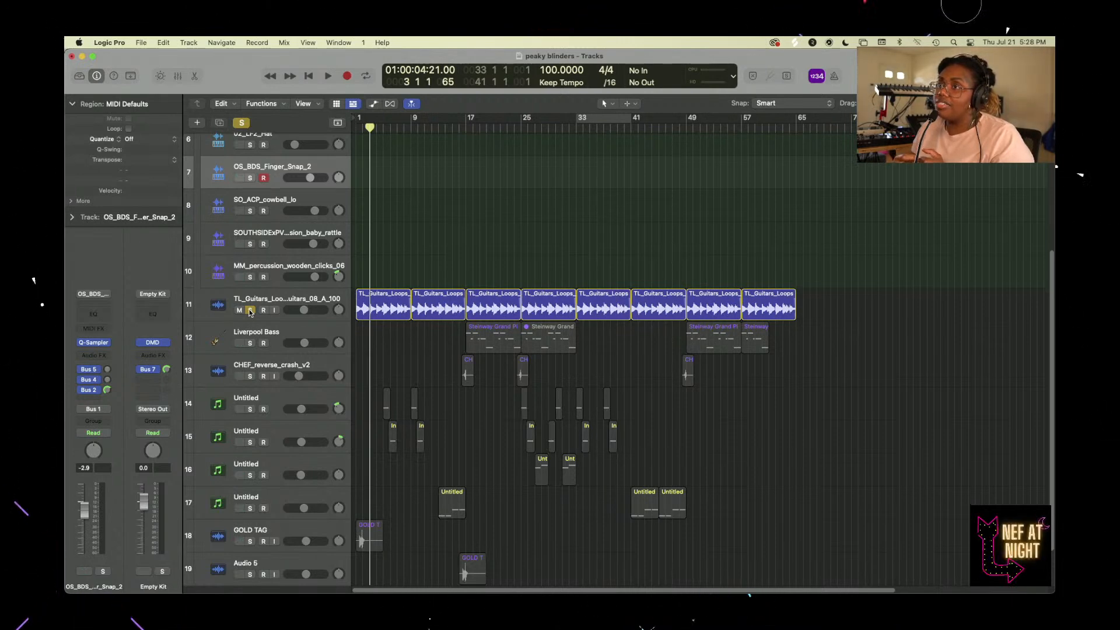
key(space)
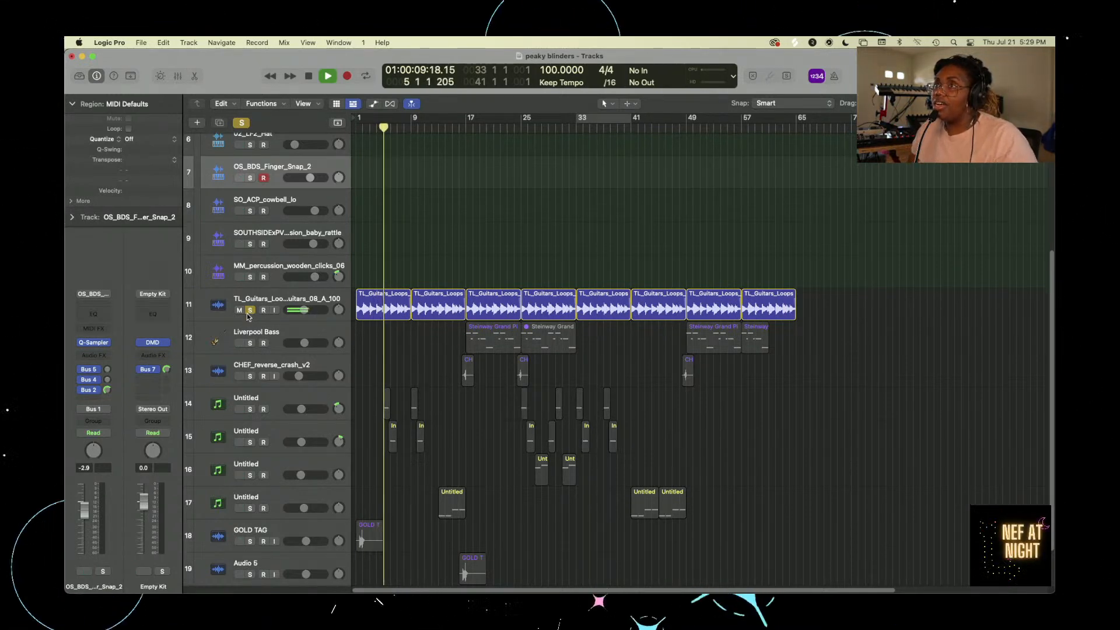
scroll(489, 276, up, 5)
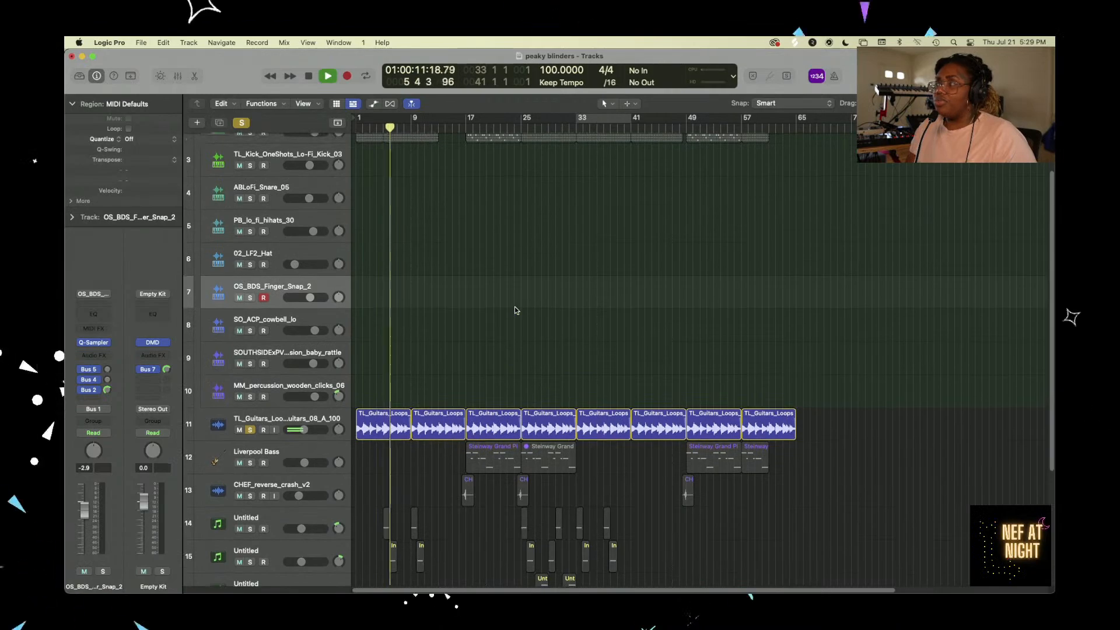
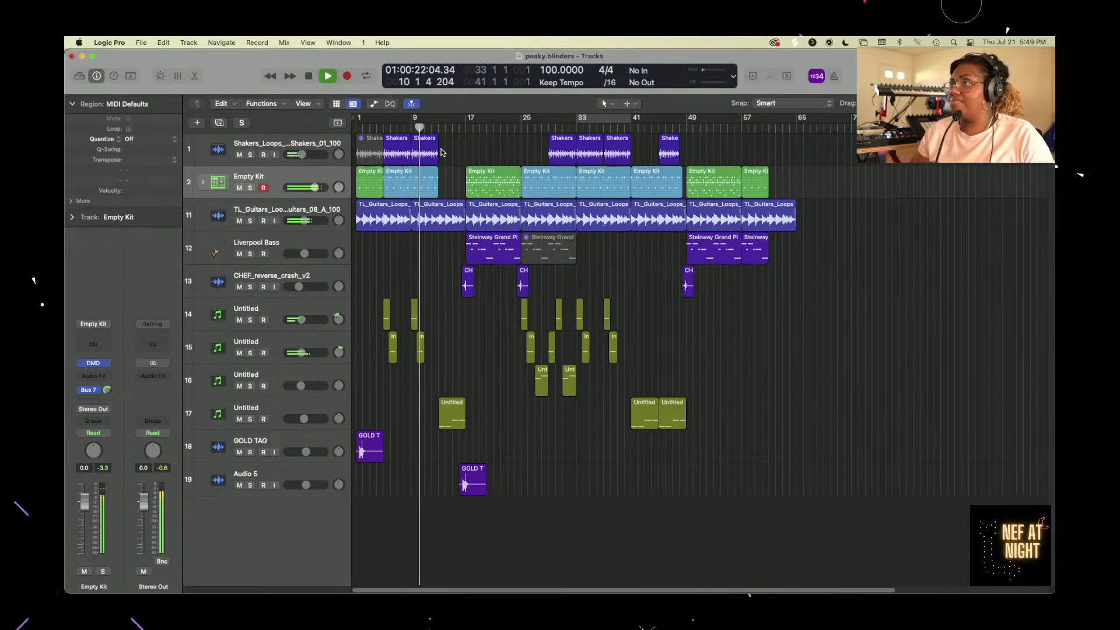
- Expand the Empty Kit stack and slightly lower the Lo-Fi Kick track's volume during playback, then stop and return to the project start
click(203, 183)
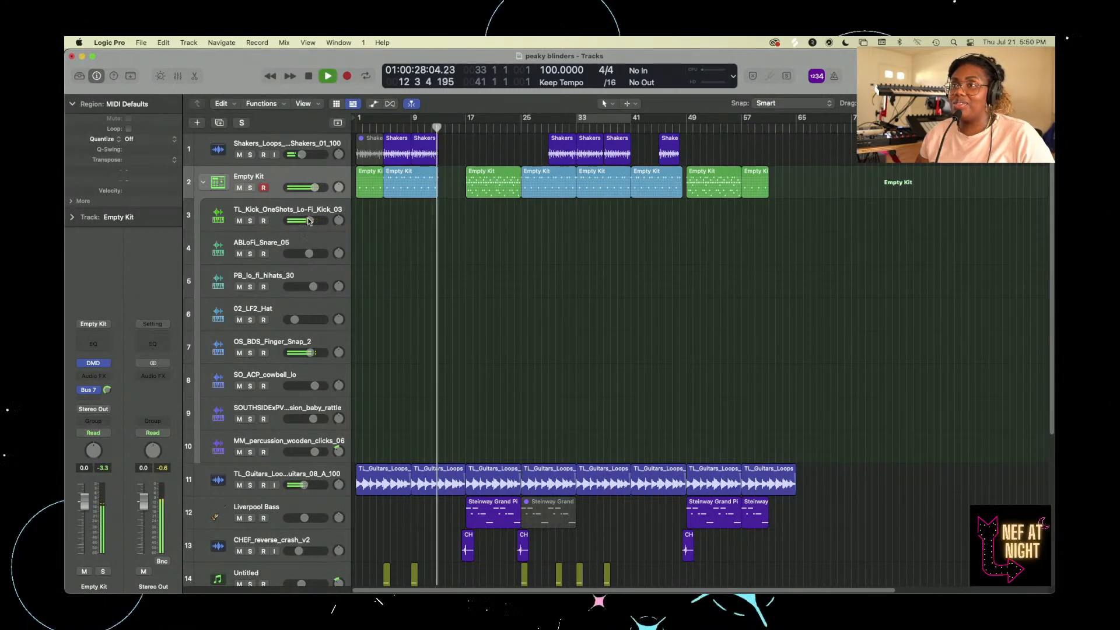
drag(298, 221, 305, 220)
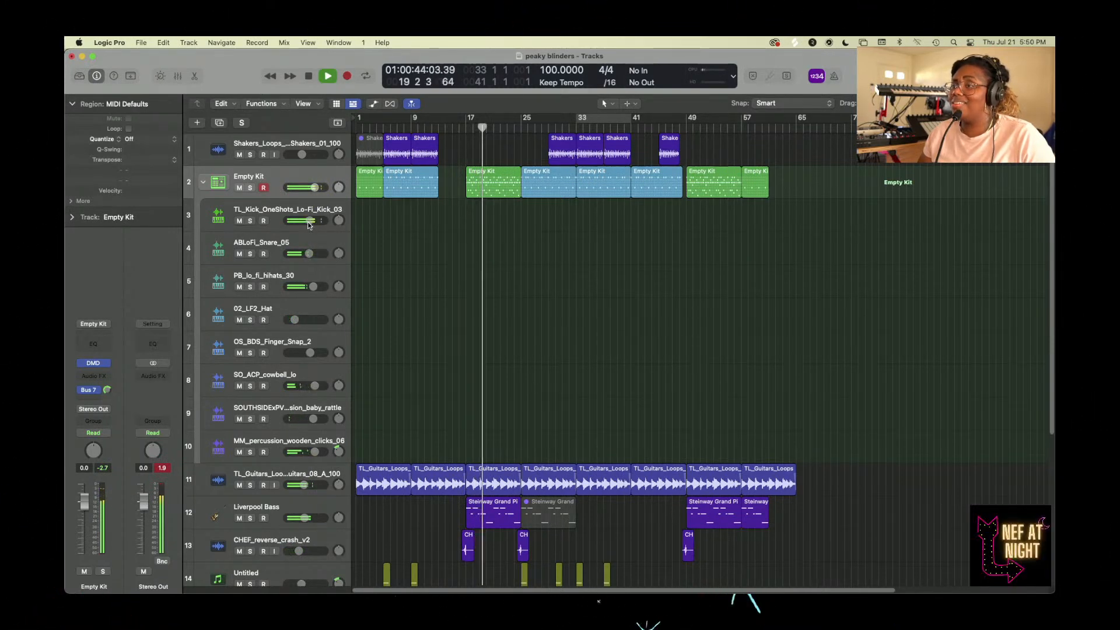
drag(309, 223, 308, 223)
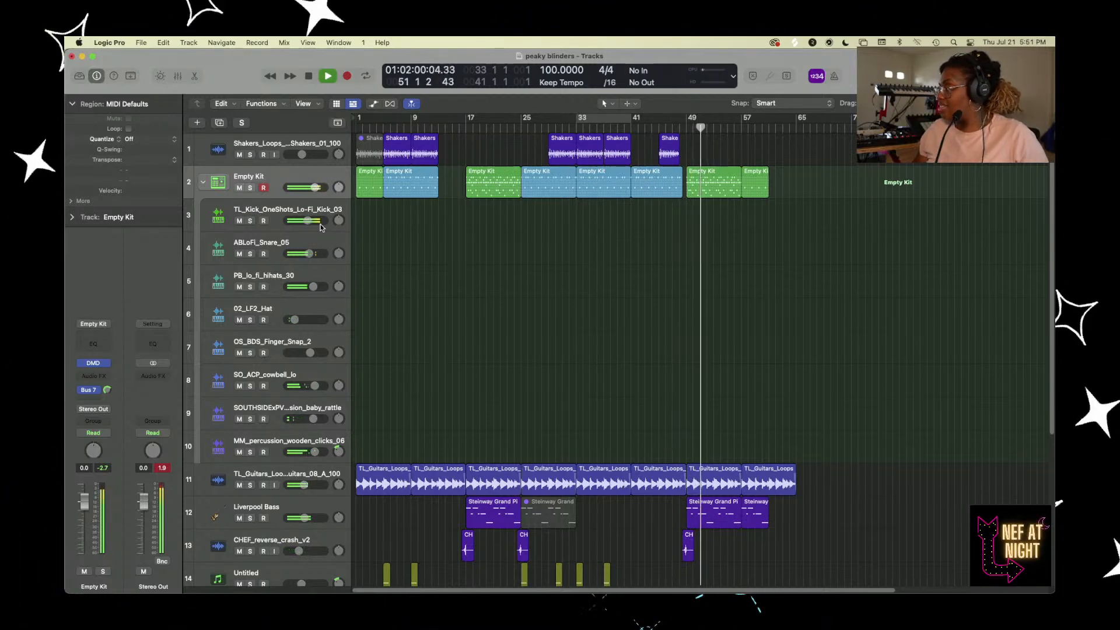
key(super+BackSpace)
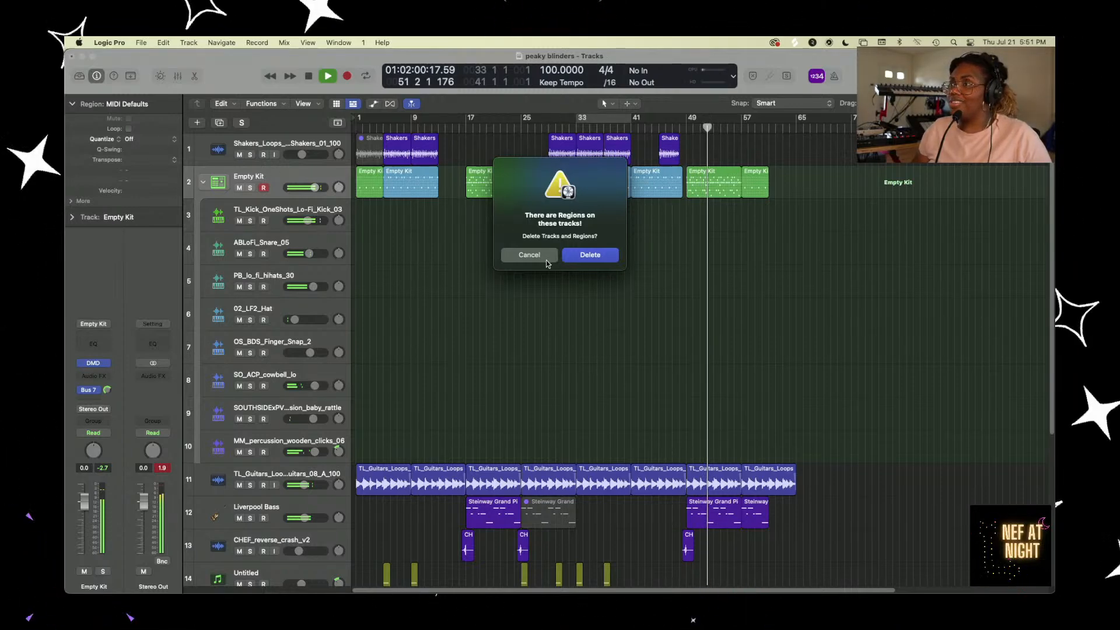
click(529, 255)
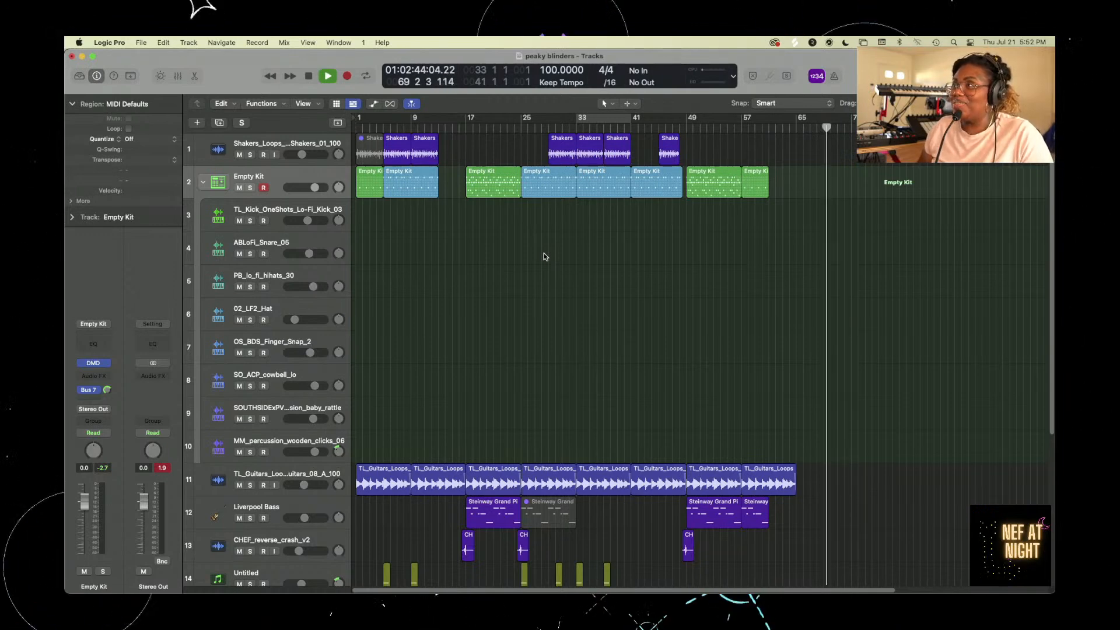
key(space)
key(Return)
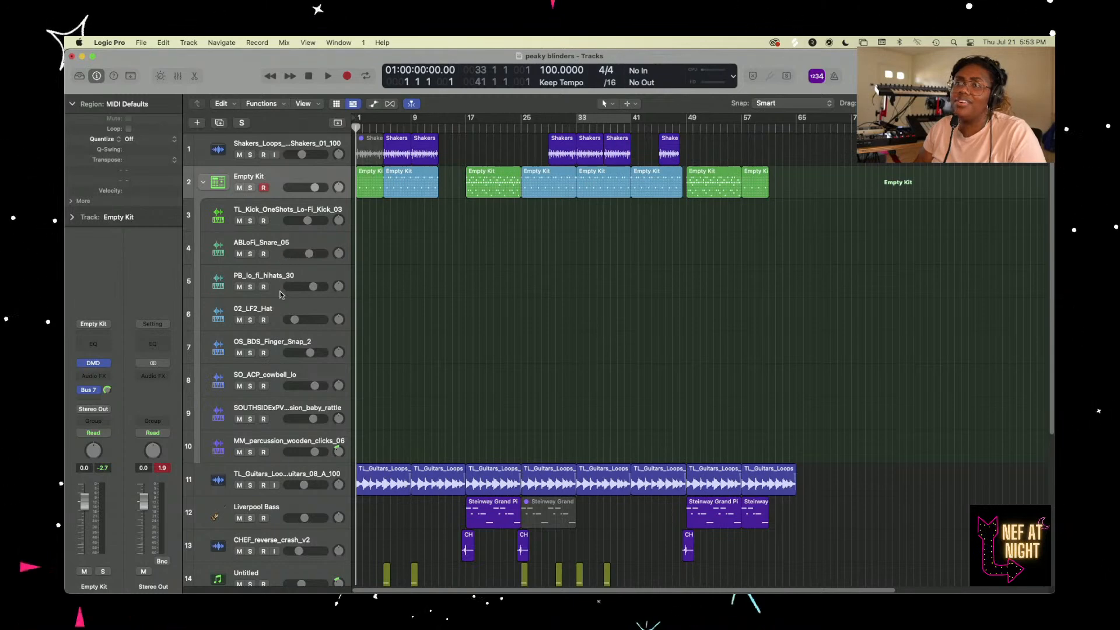
- Check where the Finger Snap track's Bus 2 send goes, and listen to the snap soloed and in the full beat
click(280, 348)
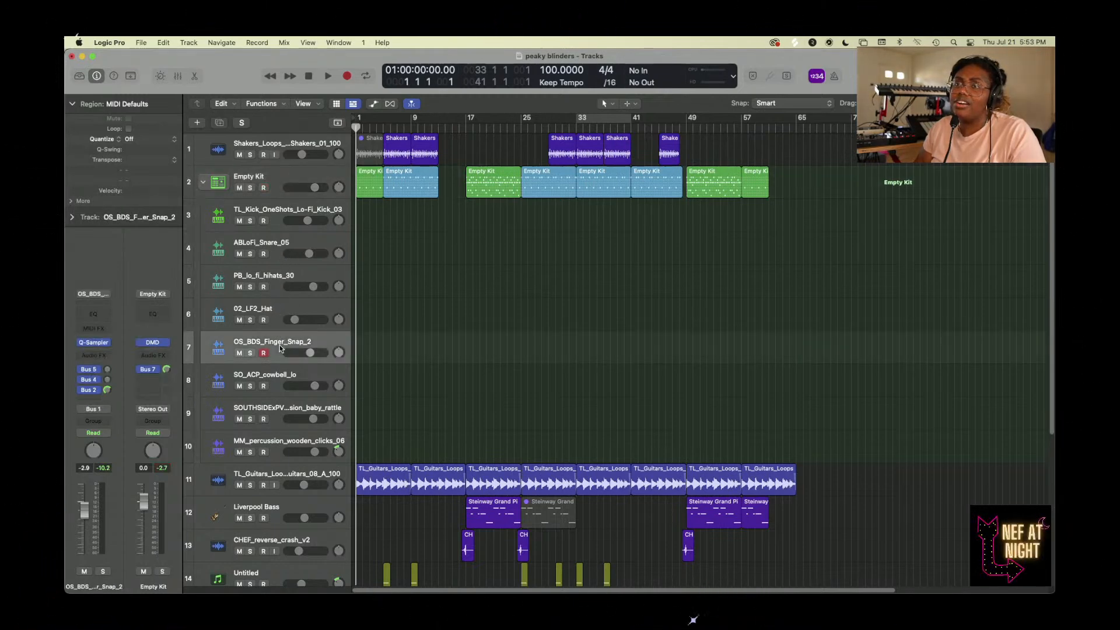
click(89, 391)
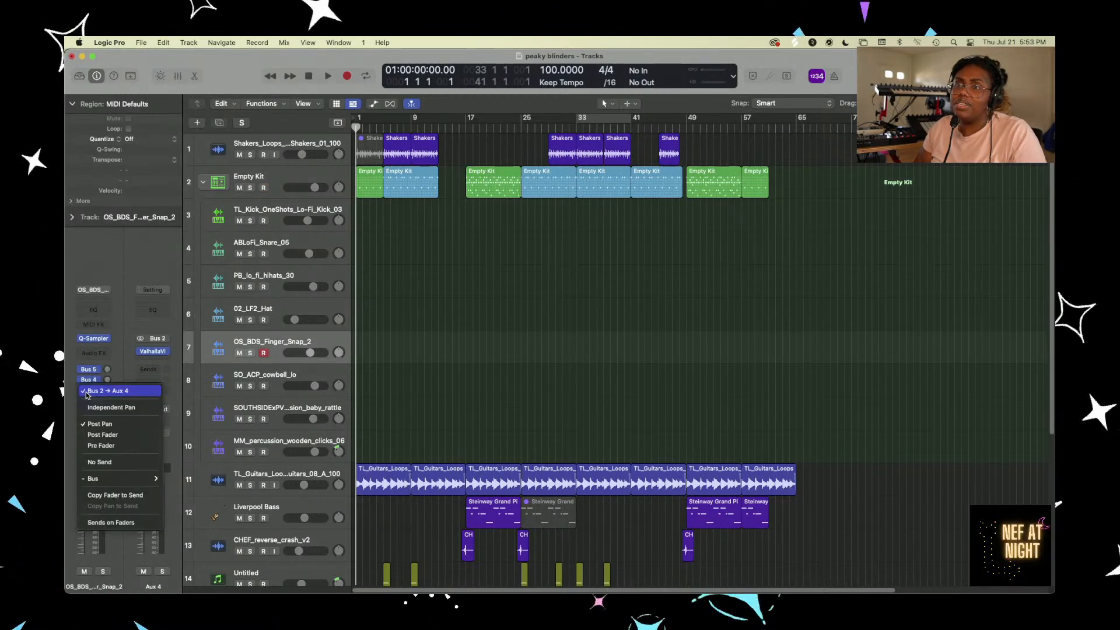
click(112, 314)
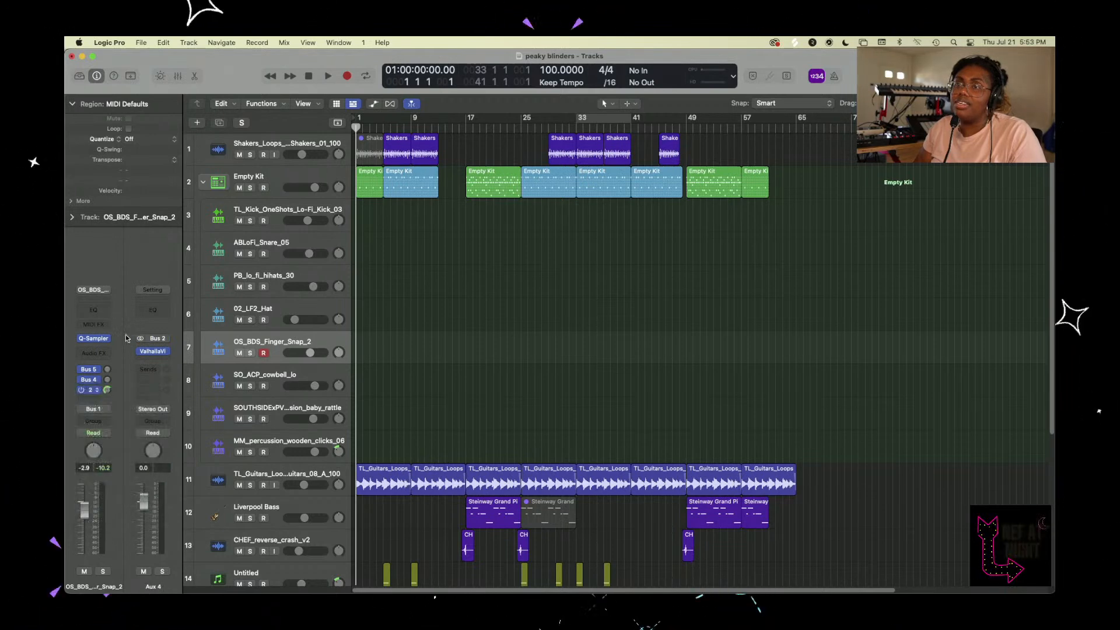
click(249, 352)
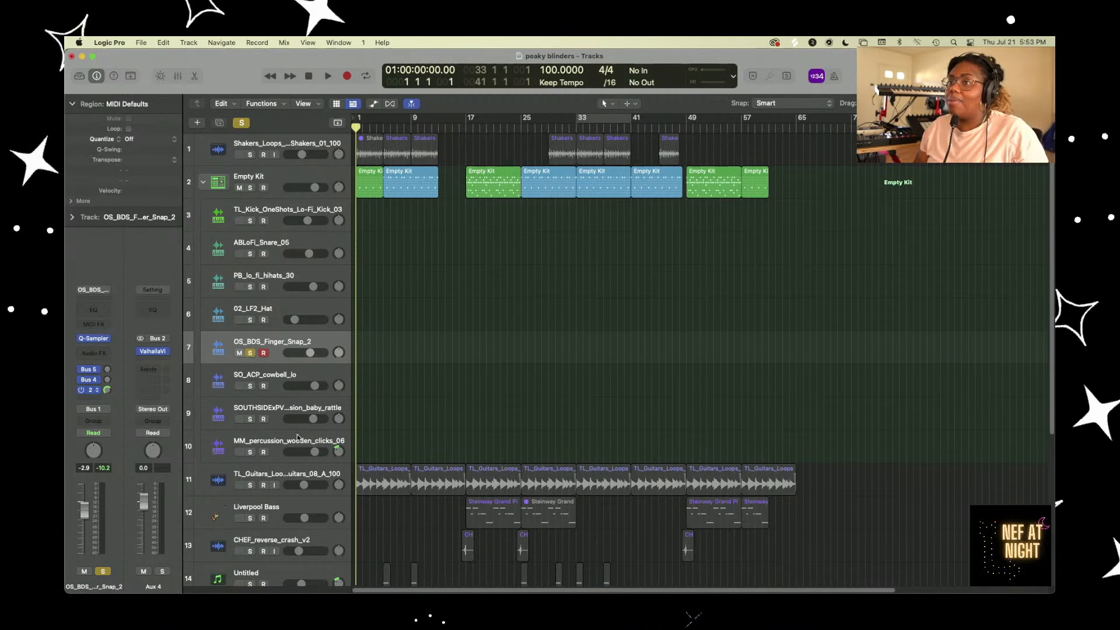
key(space)
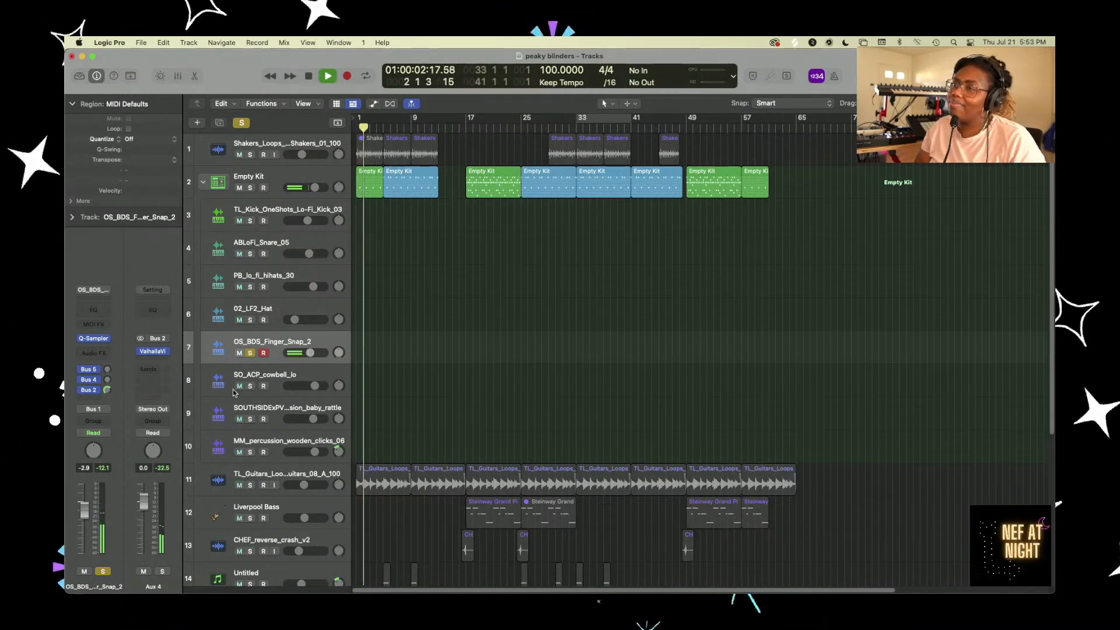
click(252, 353)
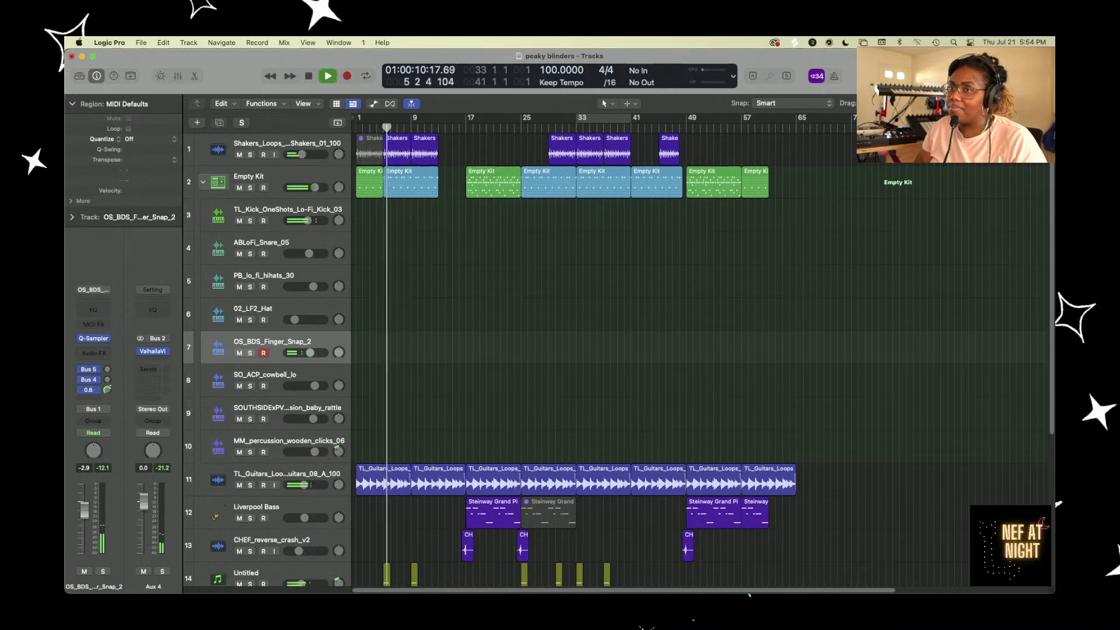
key(space)
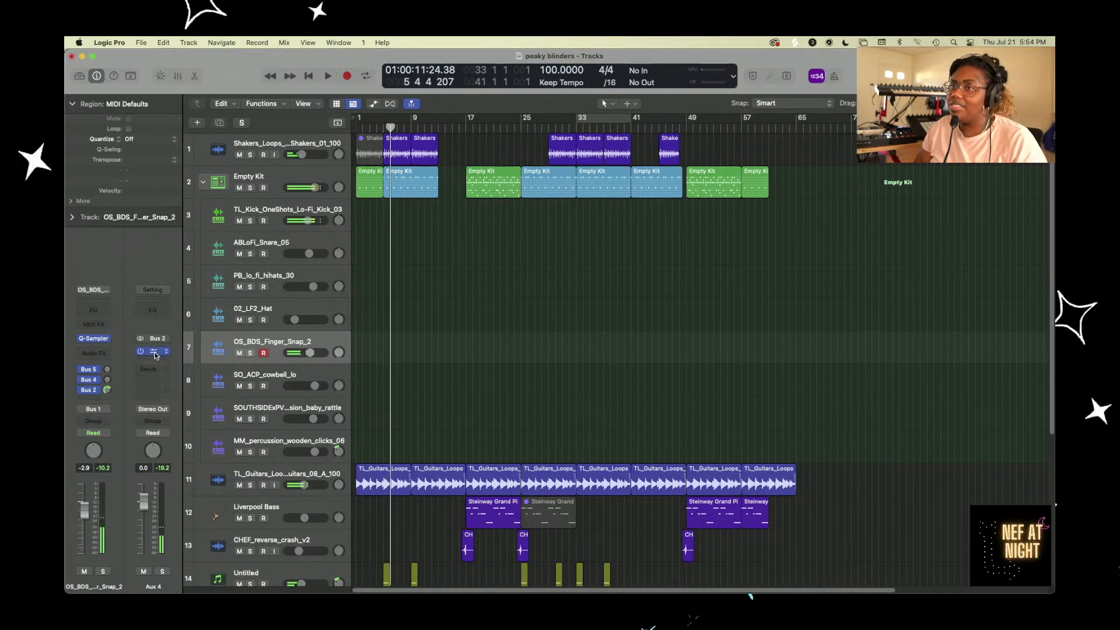
- Raise the decay of the ValhallaVintageVerb on Aux 4 to 3.44 s while the beat plays from the start, then close the plug-in and stop playback
click(155, 353)
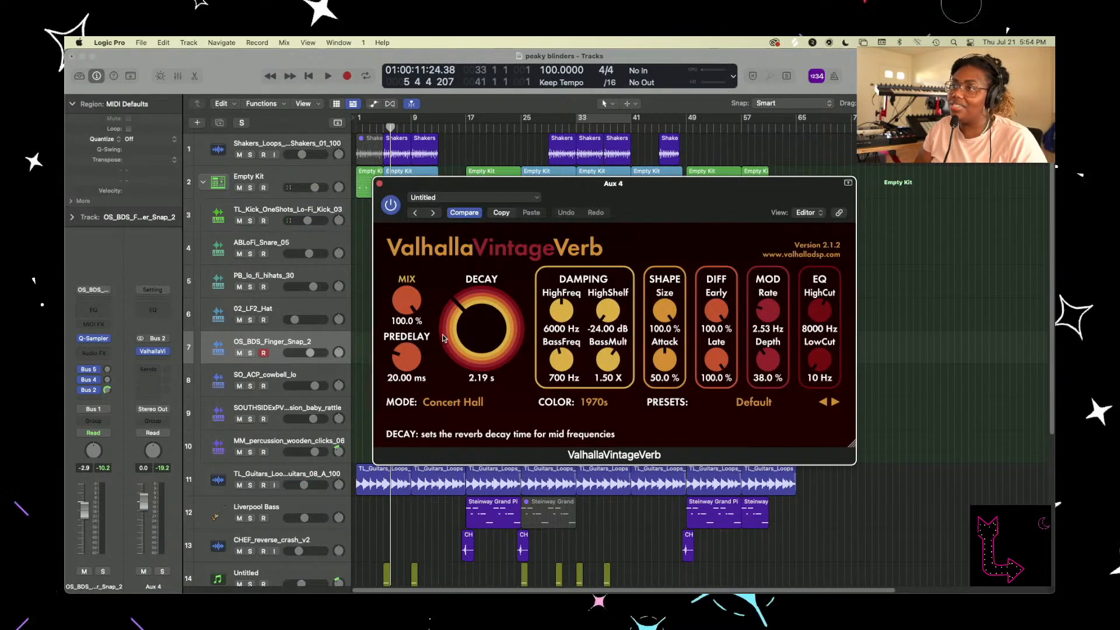
click(107, 391)
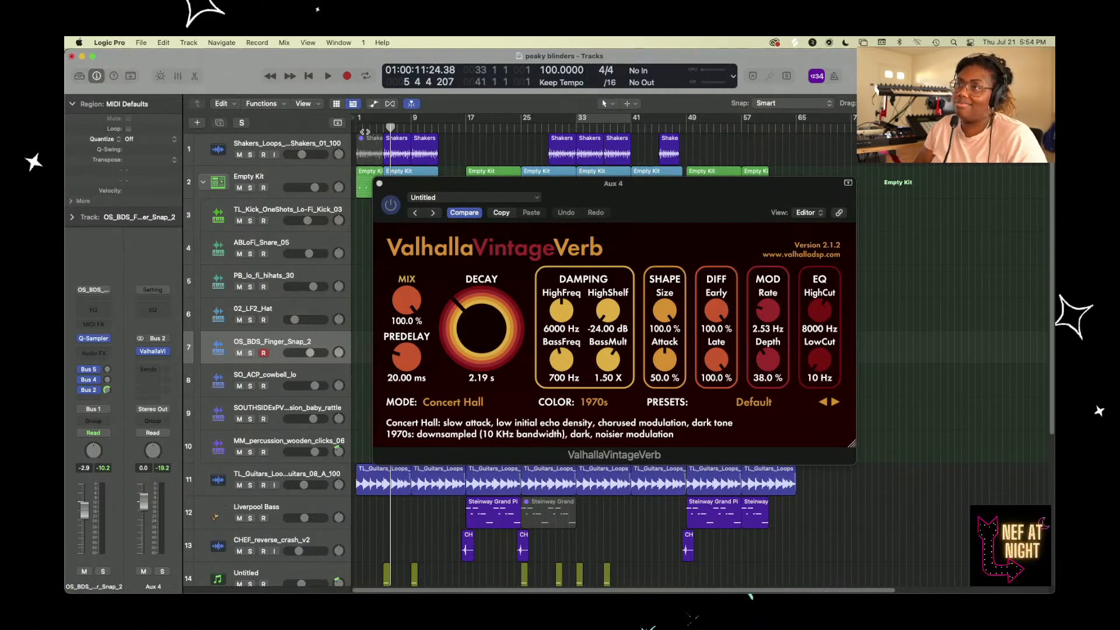
drag(364, 132, 355, 130)
key(space)
scroll(474, 355, down, 1)
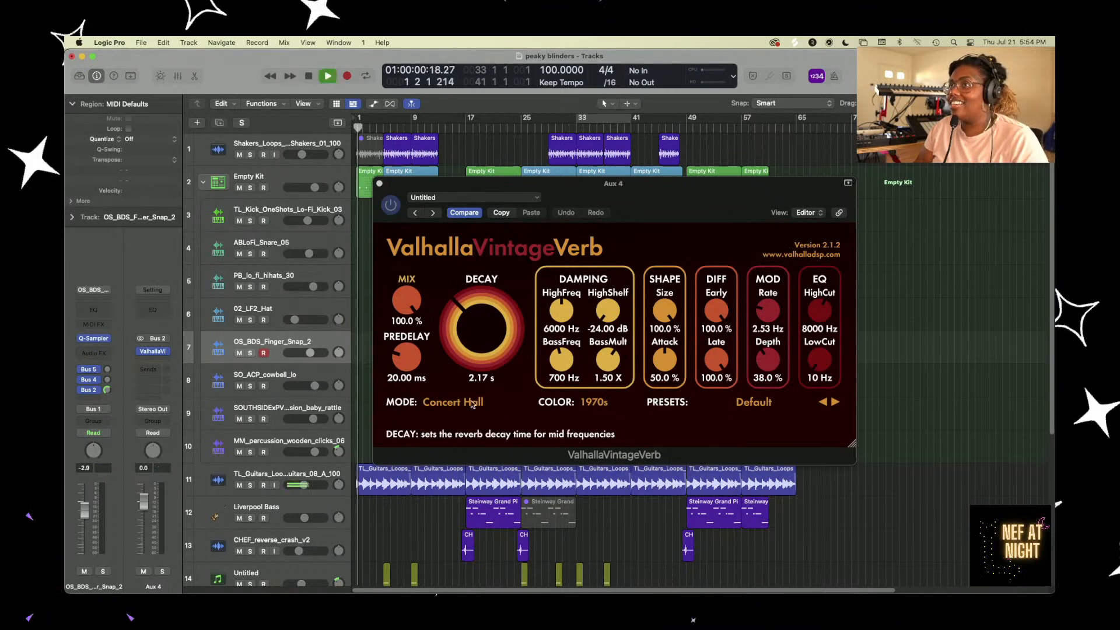
click(481, 333)
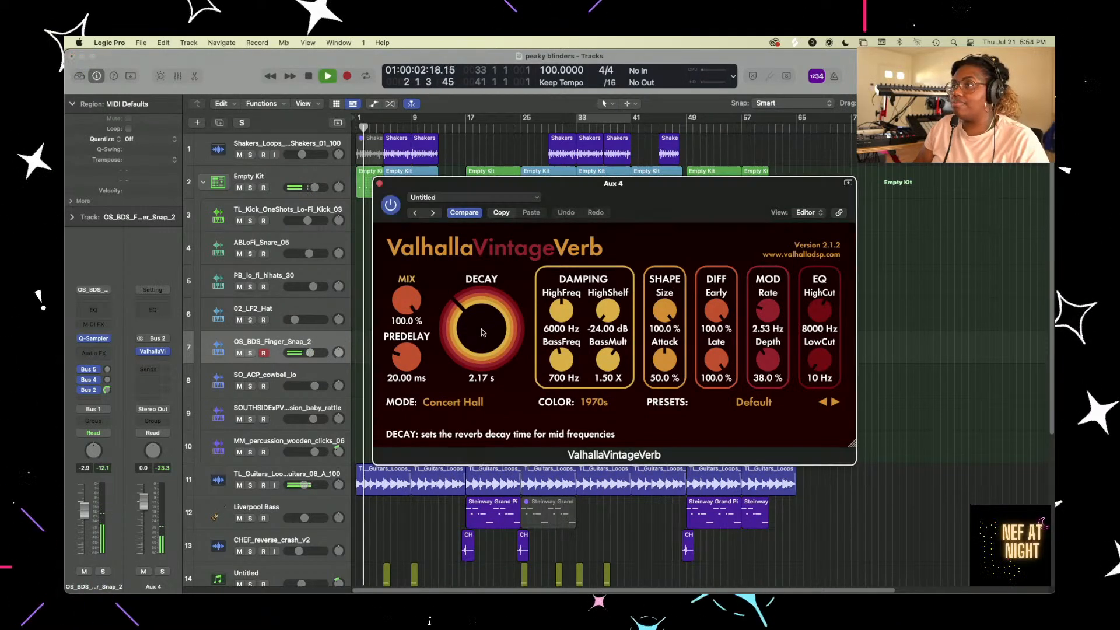
scroll(481, 333, up, 10)
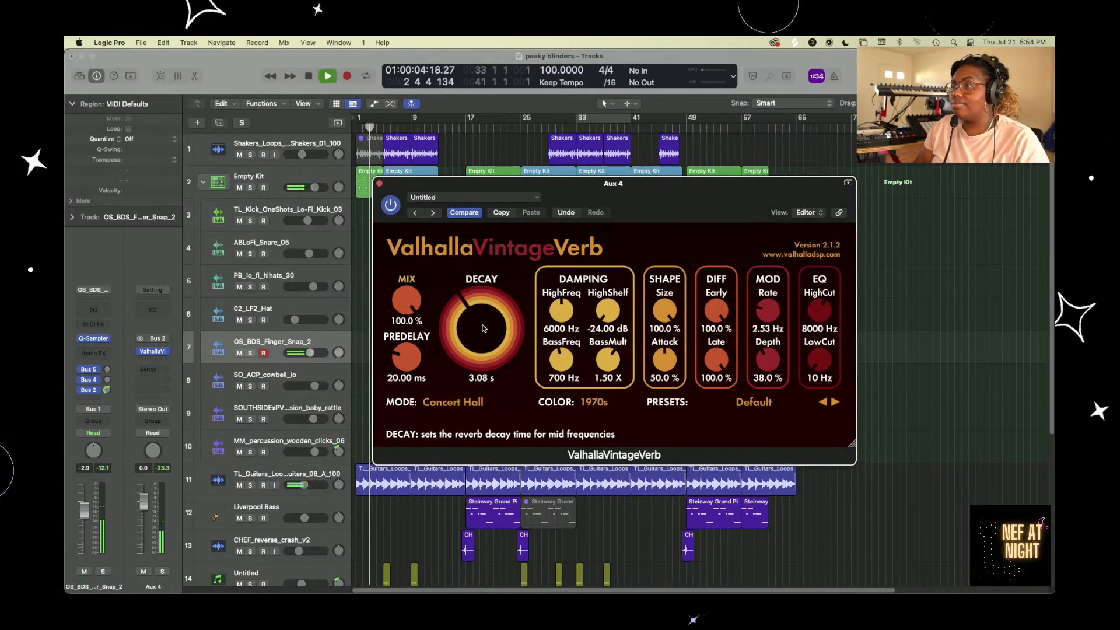
scroll(481, 329, up, 4)
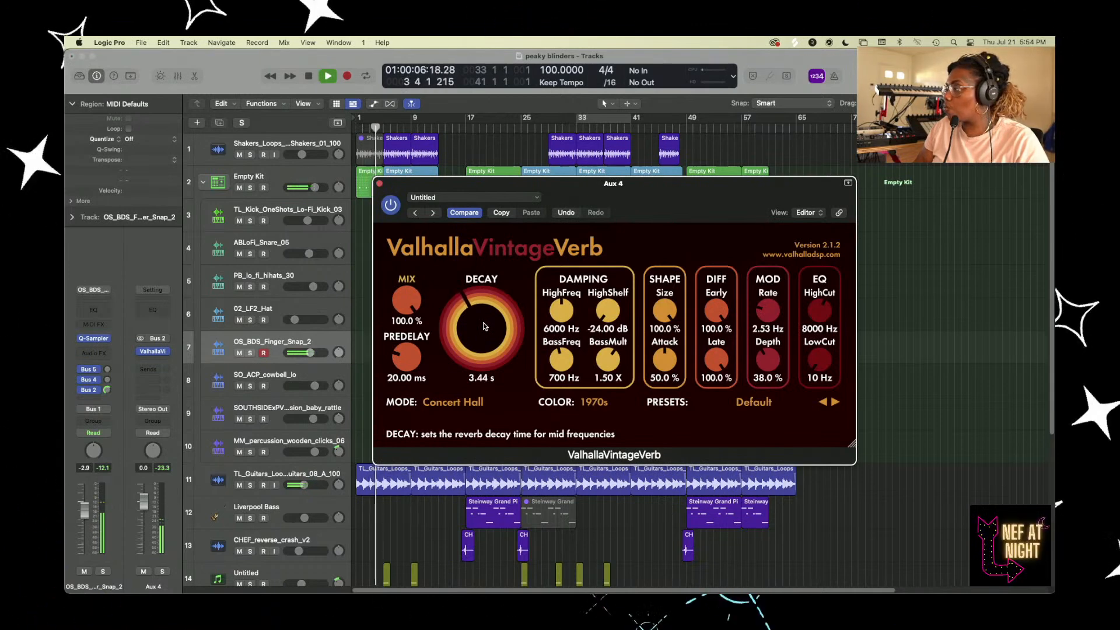
click(380, 184)
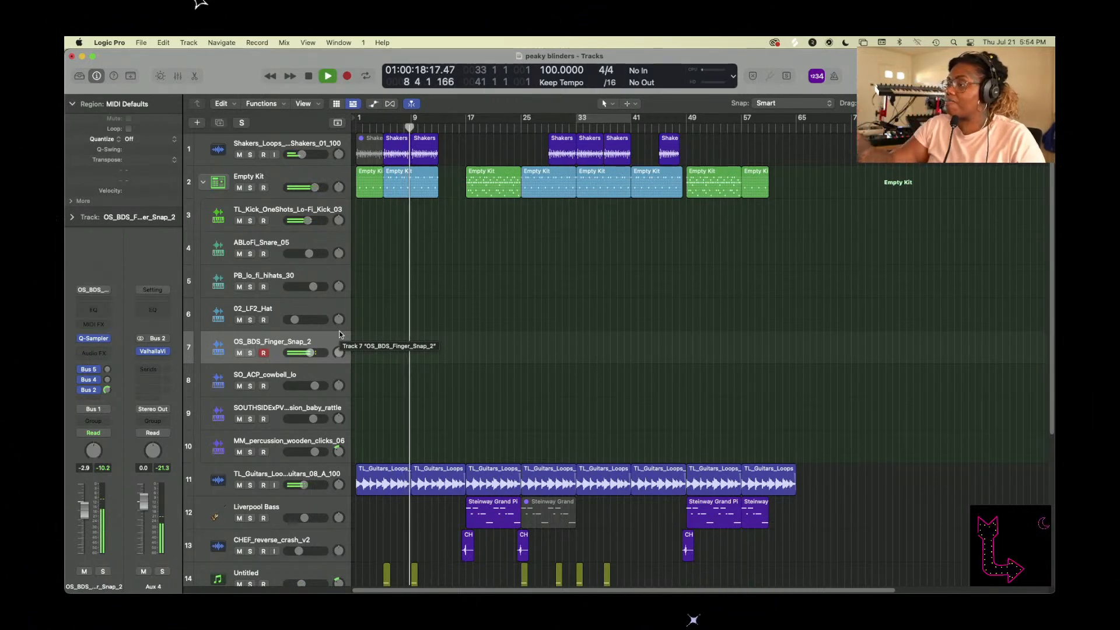
key(space)
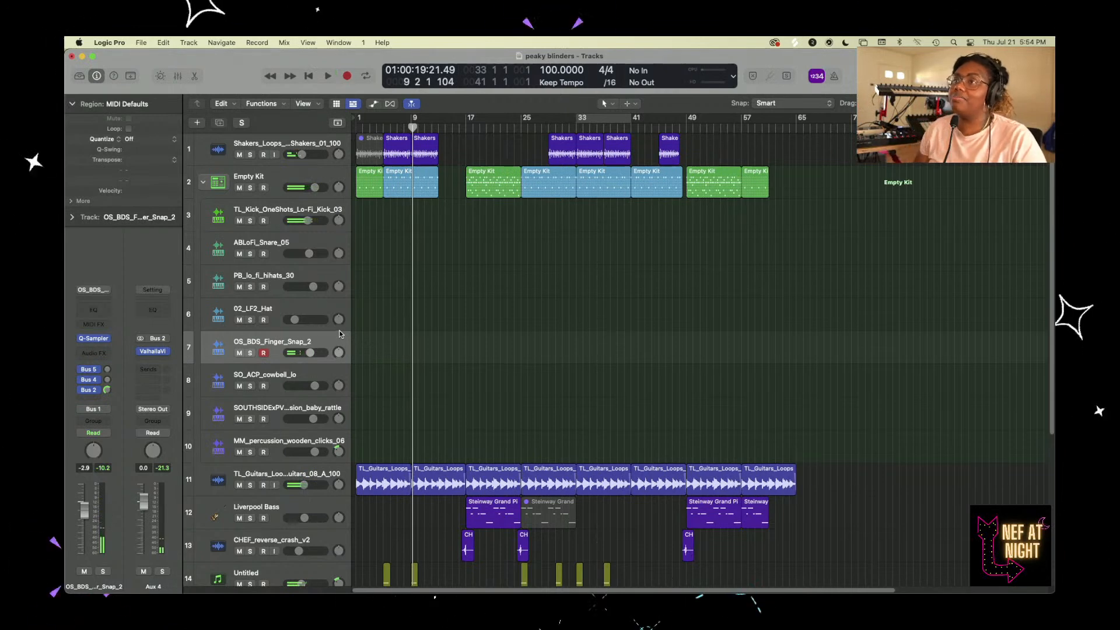
- Collapse the Empty Kit stack and inspect the TL_Guitars loop track's Channel EQ during playback, shifting the analyzer's dB scale
click(204, 184)
key(space)
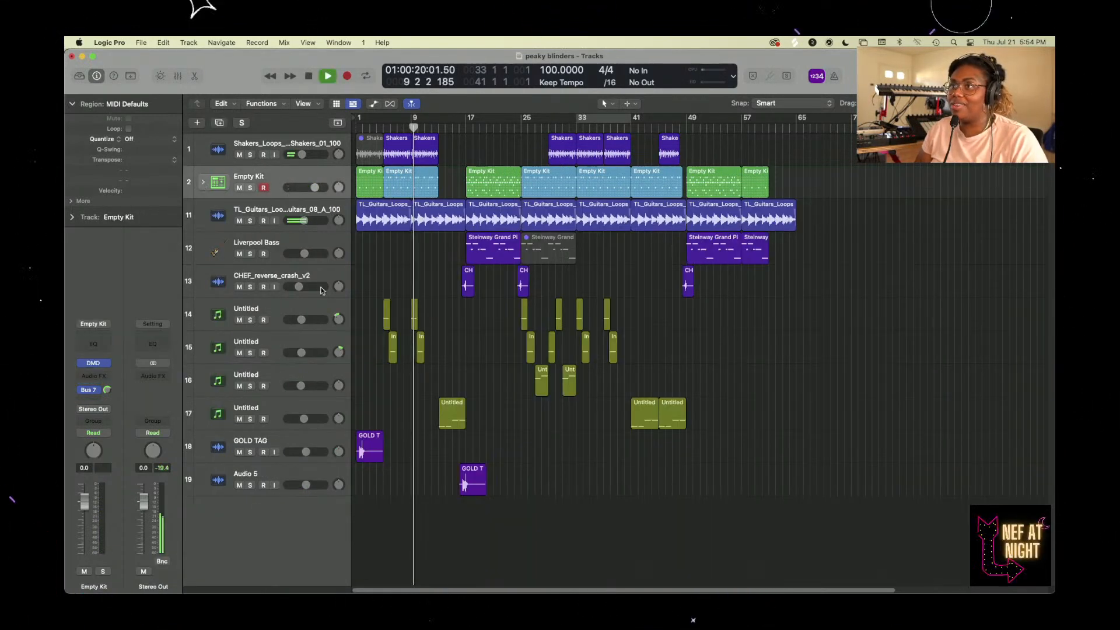
click(289, 203)
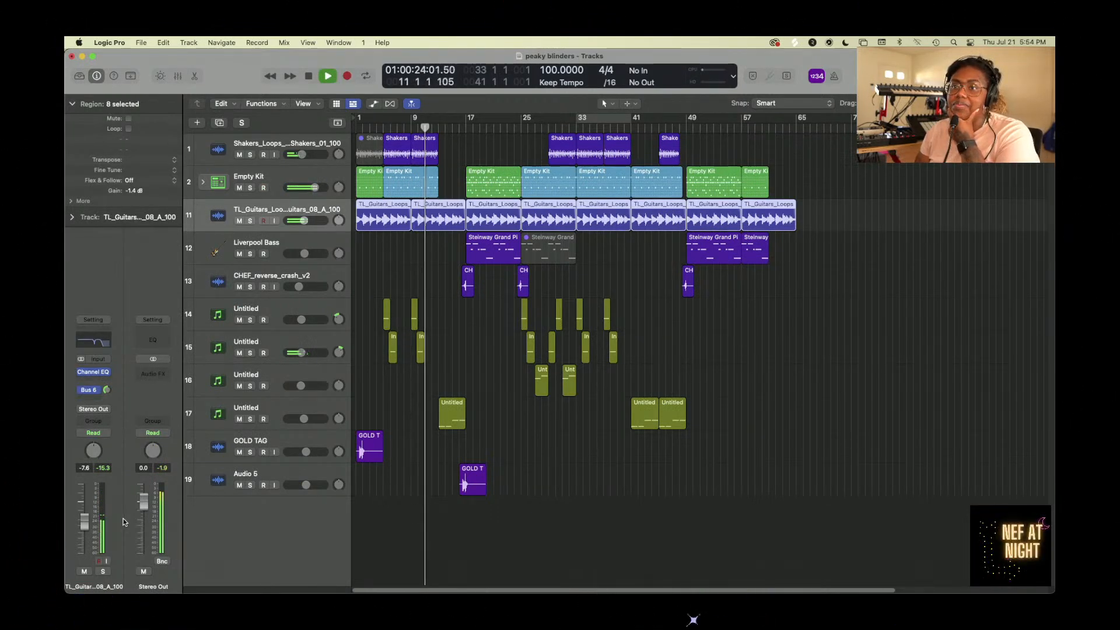
click(95, 343)
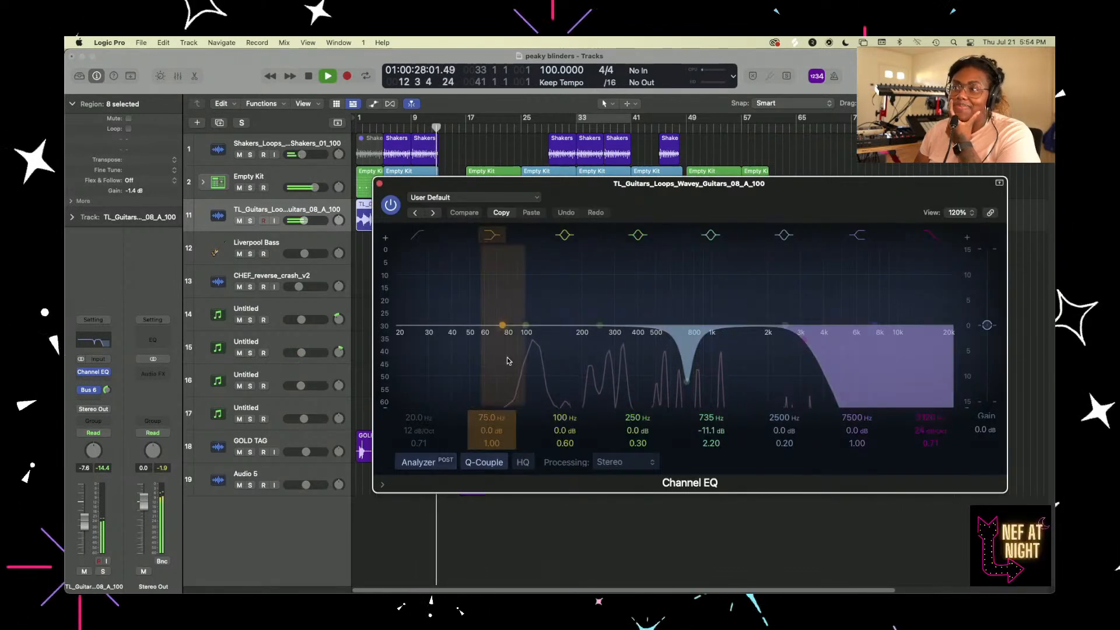
click(384, 303)
drag(385, 307, 390, 289)
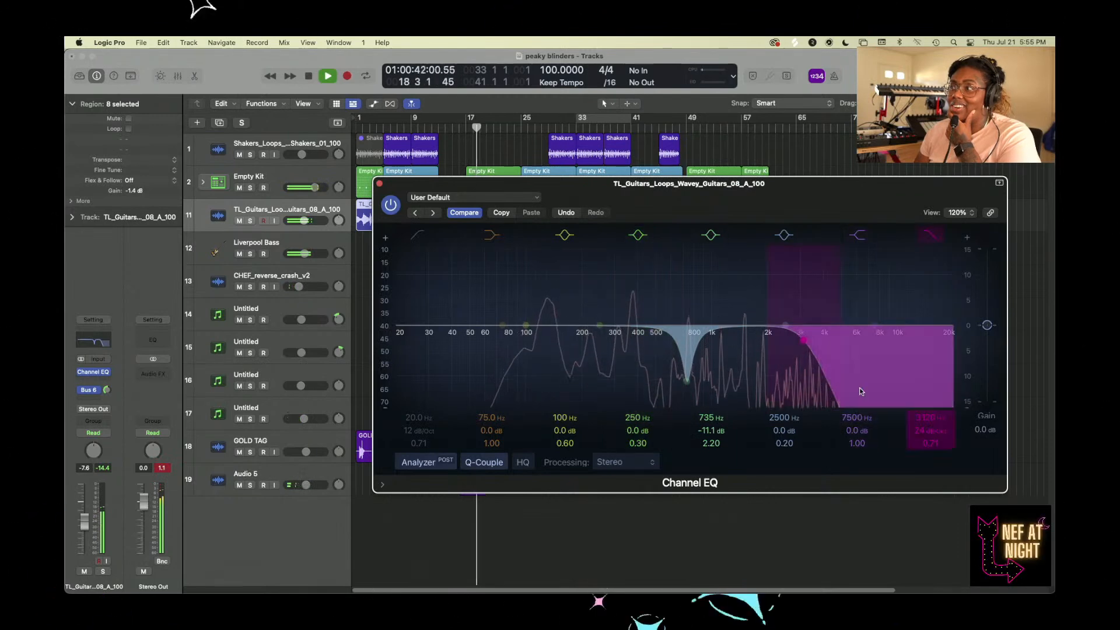
click(379, 184)
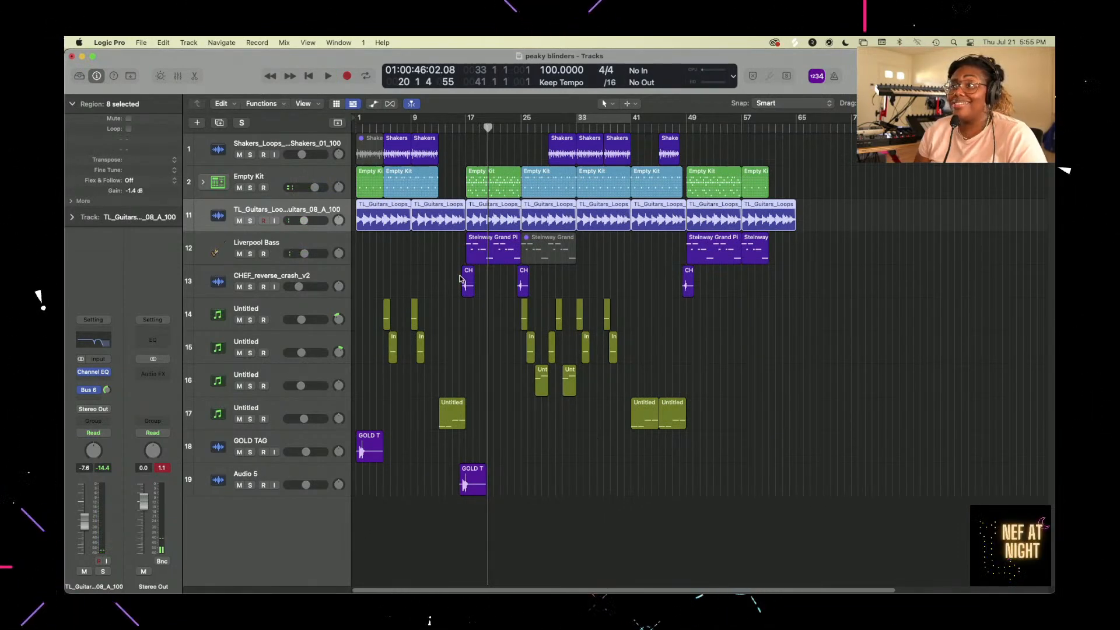
key(space)
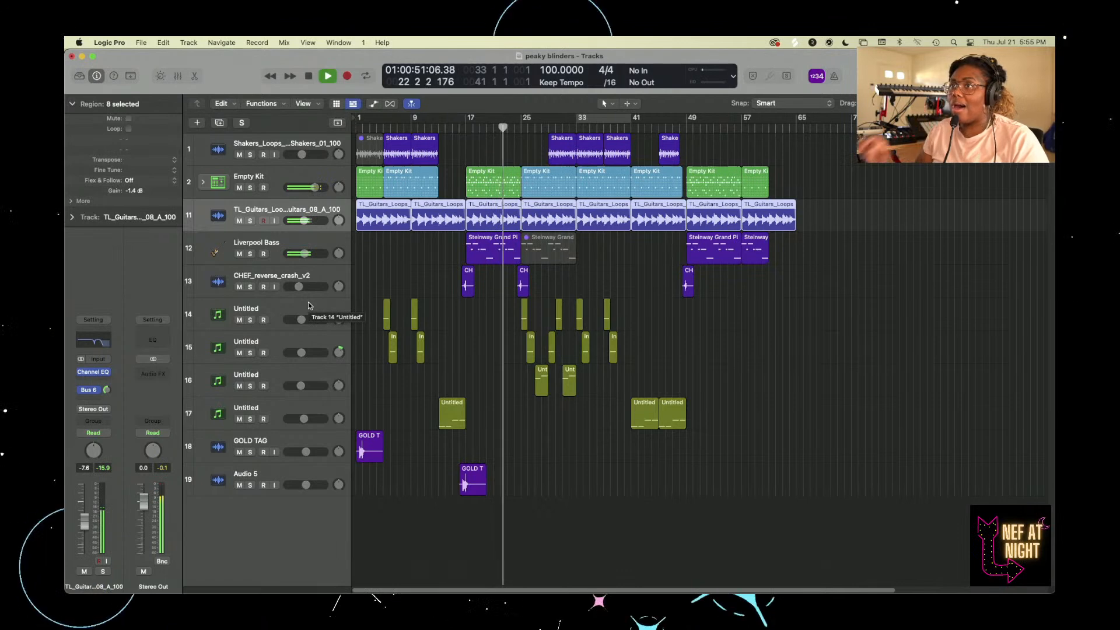
- Audition the Liverpool Bass track from bar 17, soloed and in the full beat, and stop playback
click(307, 243)
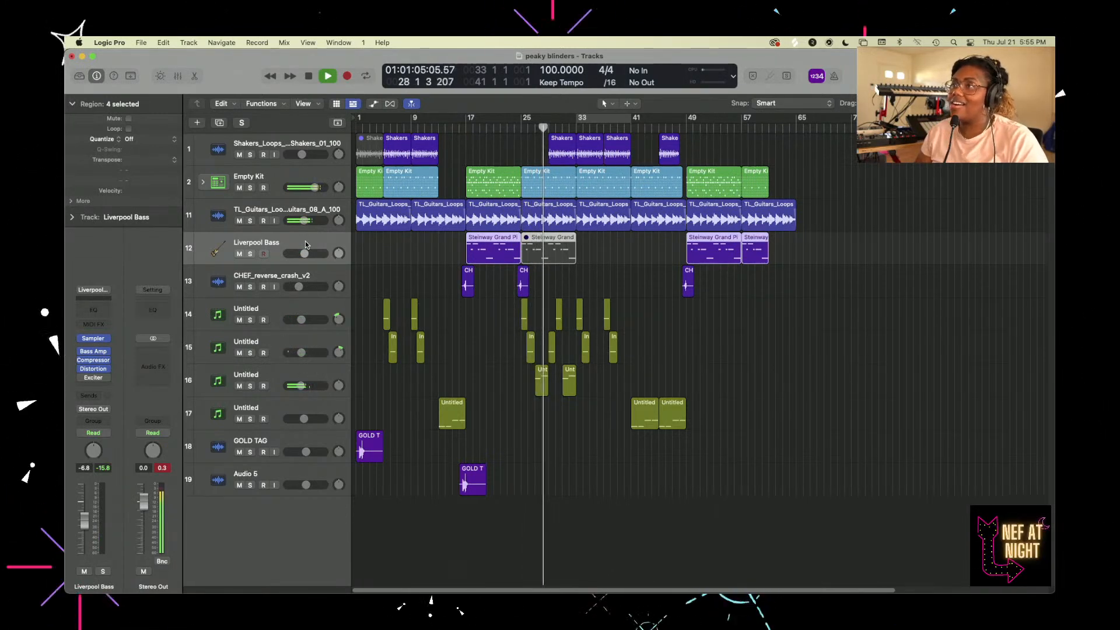
click(464, 125)
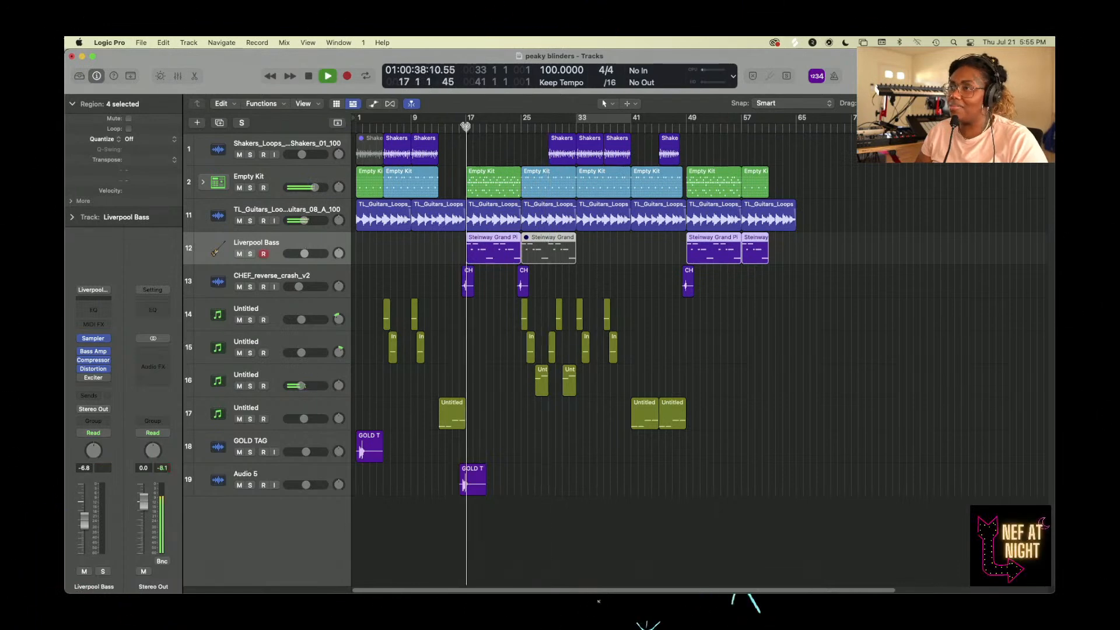
click(250, 254)
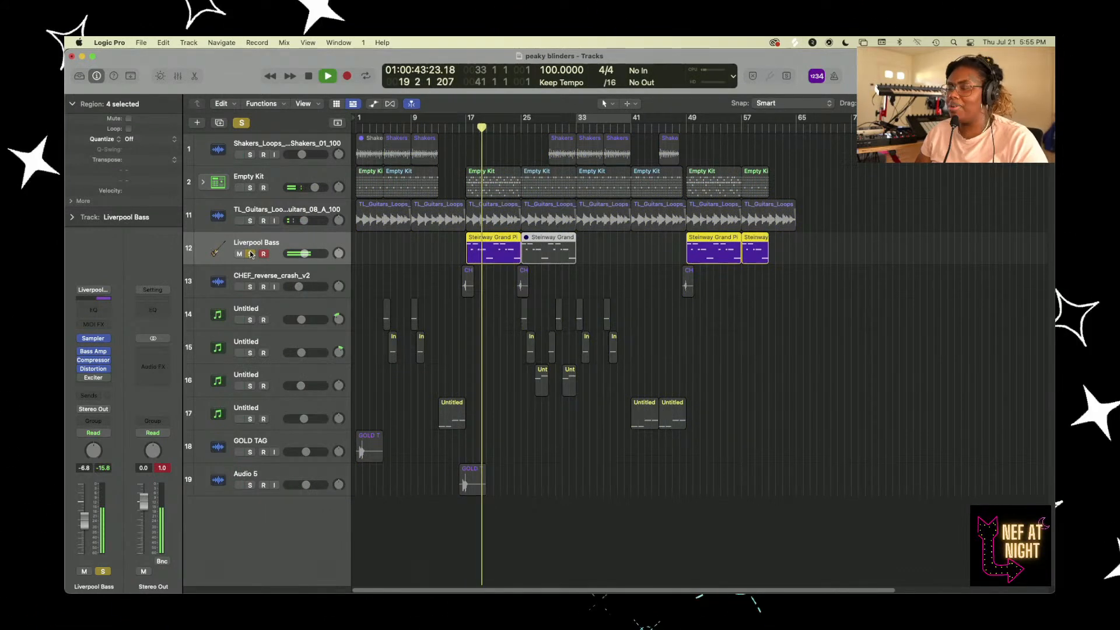
click(250, 253)
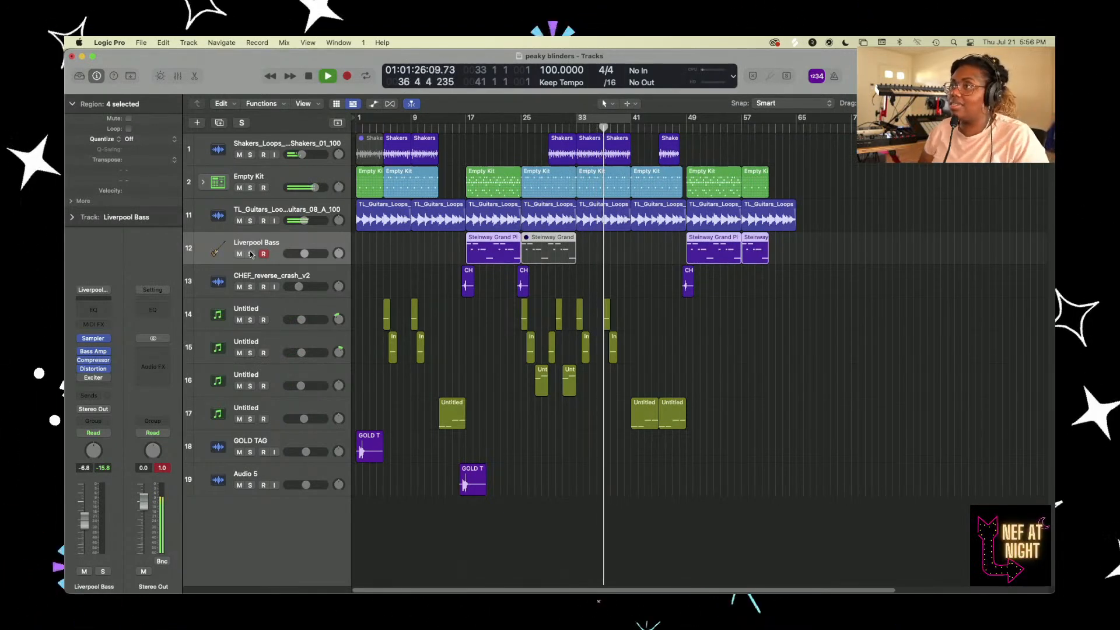
key(space)
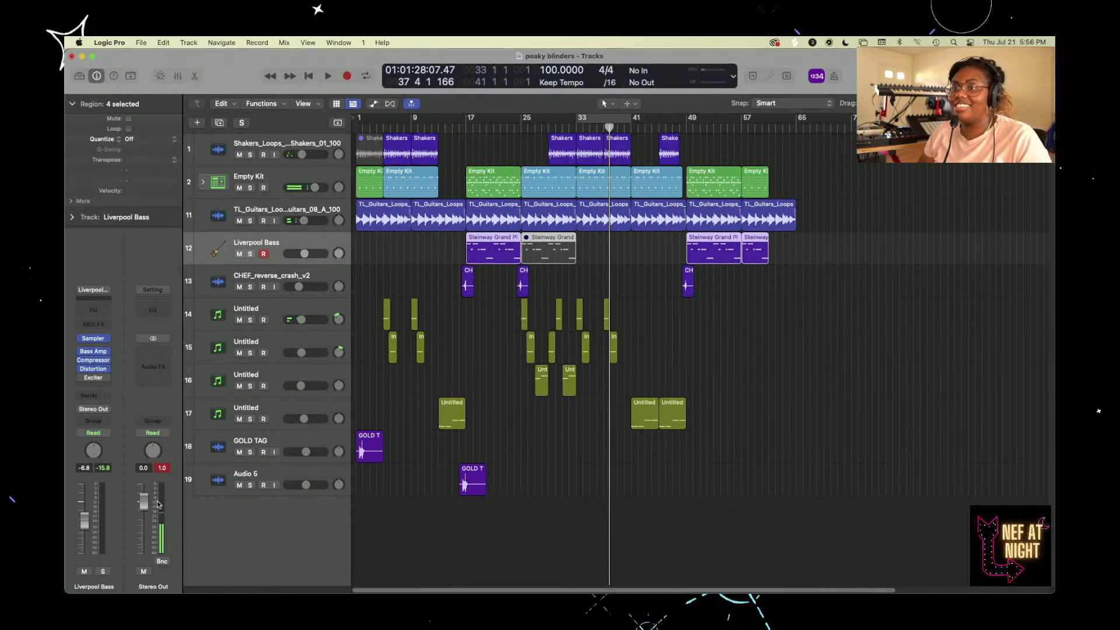
right_click(292, 581)
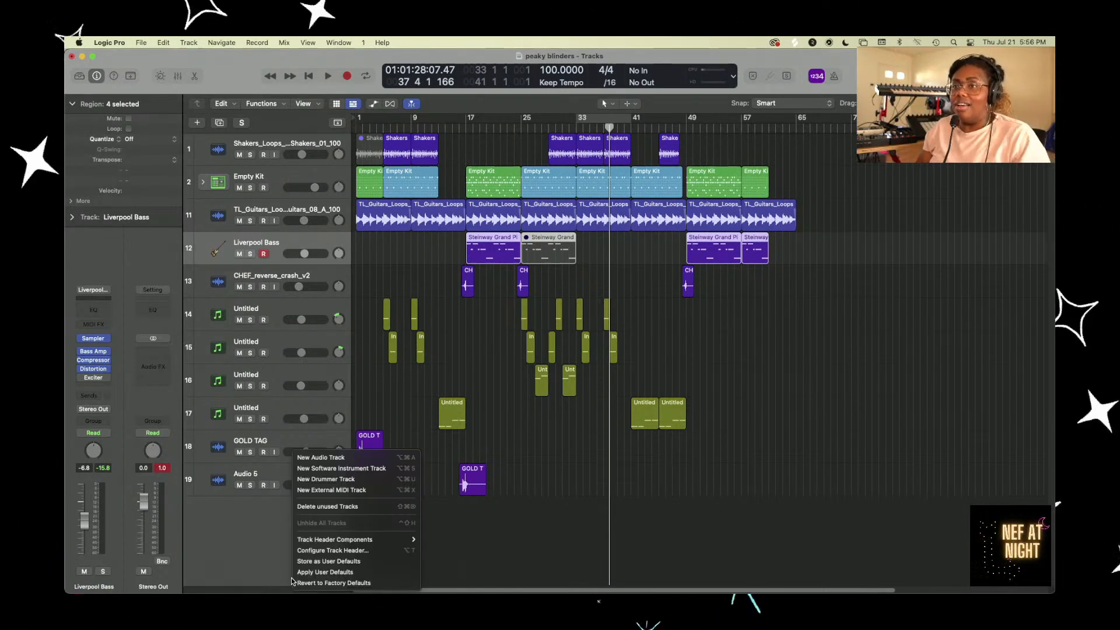
click(544, 540)
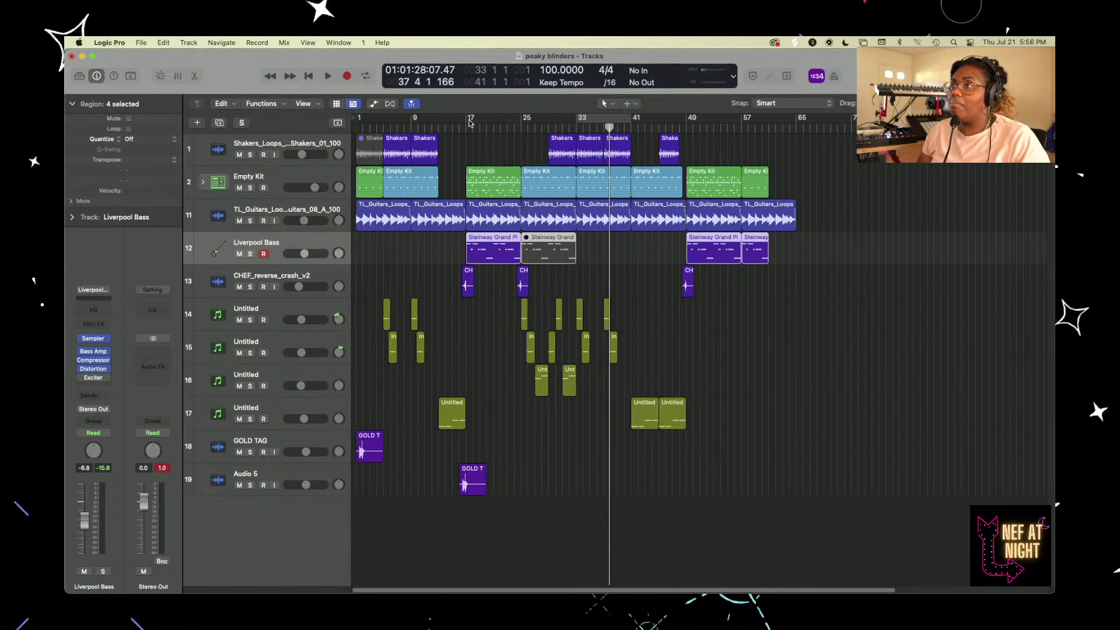
- Set a cycle range from bar 17 to bar 25 and play it with the Liverpool Bass track soloed
drag(465, 122, 523, 138)
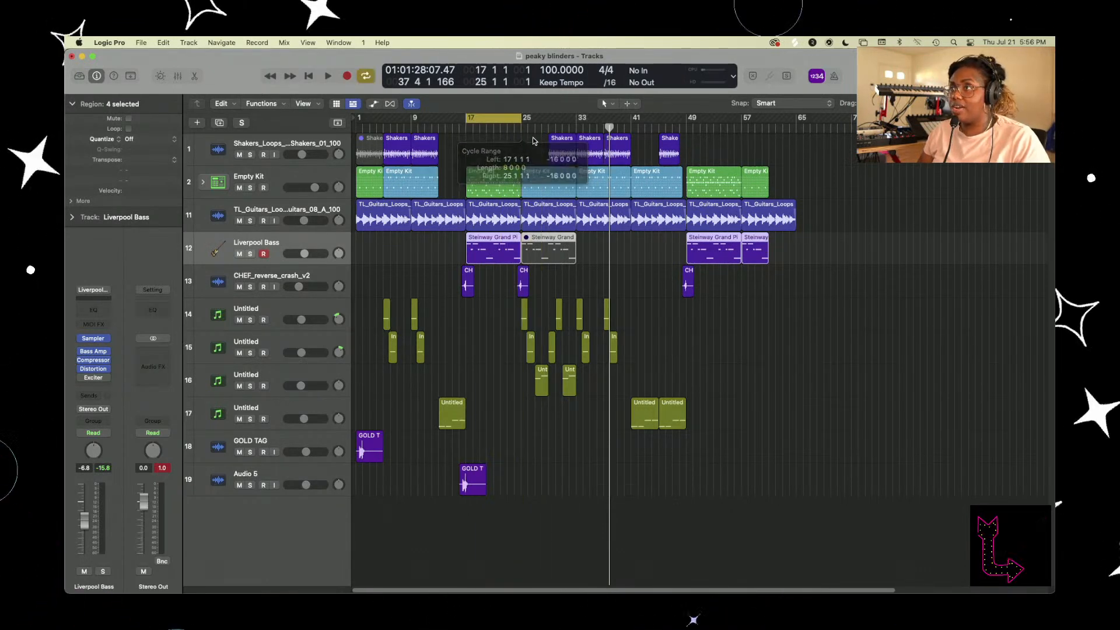
key(space)
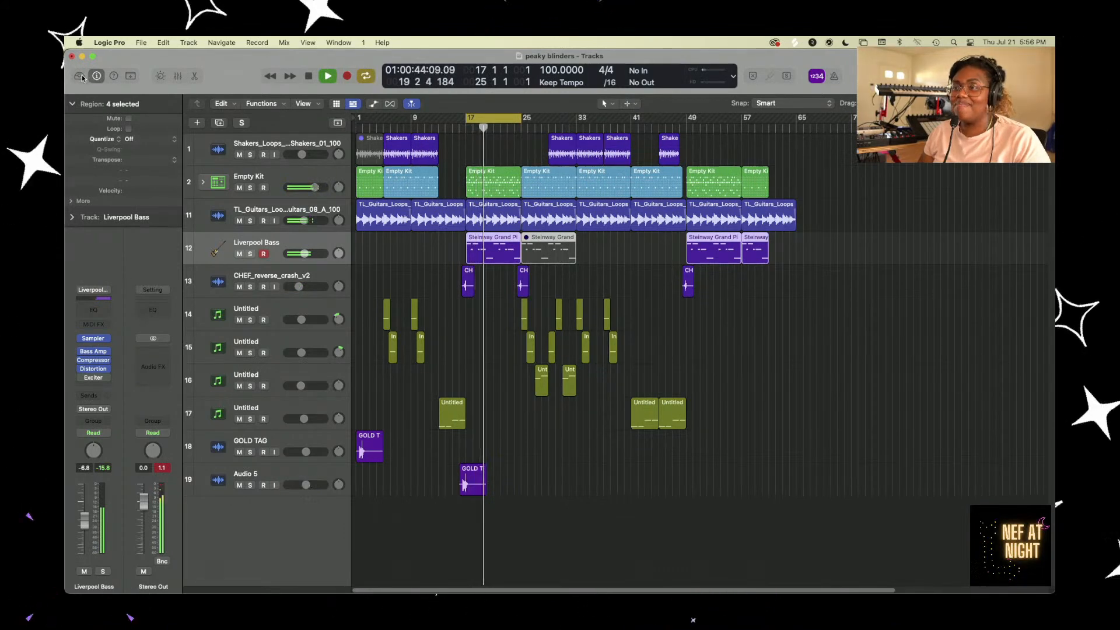
click(250, 254)
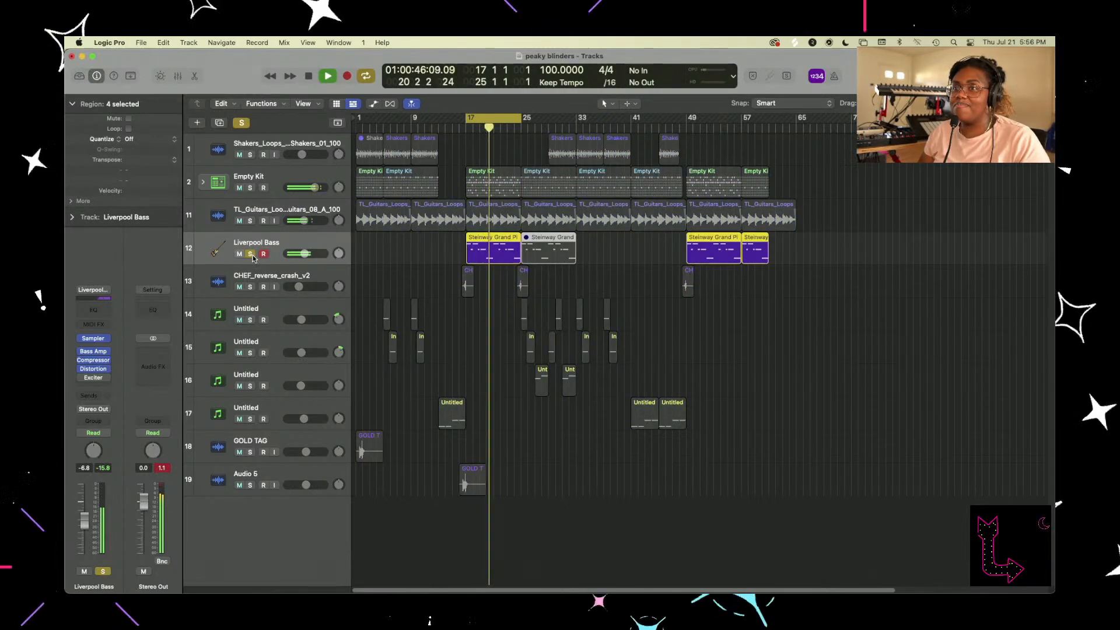
- Inspect the Liverpool Bass track's Bass Amp Designer settings around the Bass EQ knob, and close the plug-in
click(94, 351)
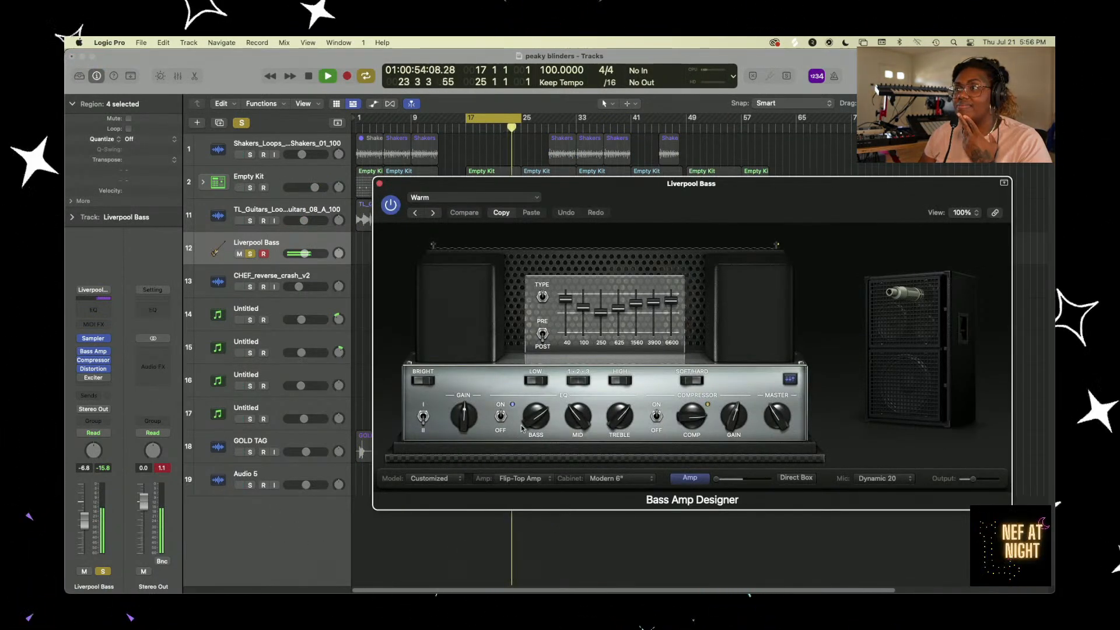
click(538, 416)
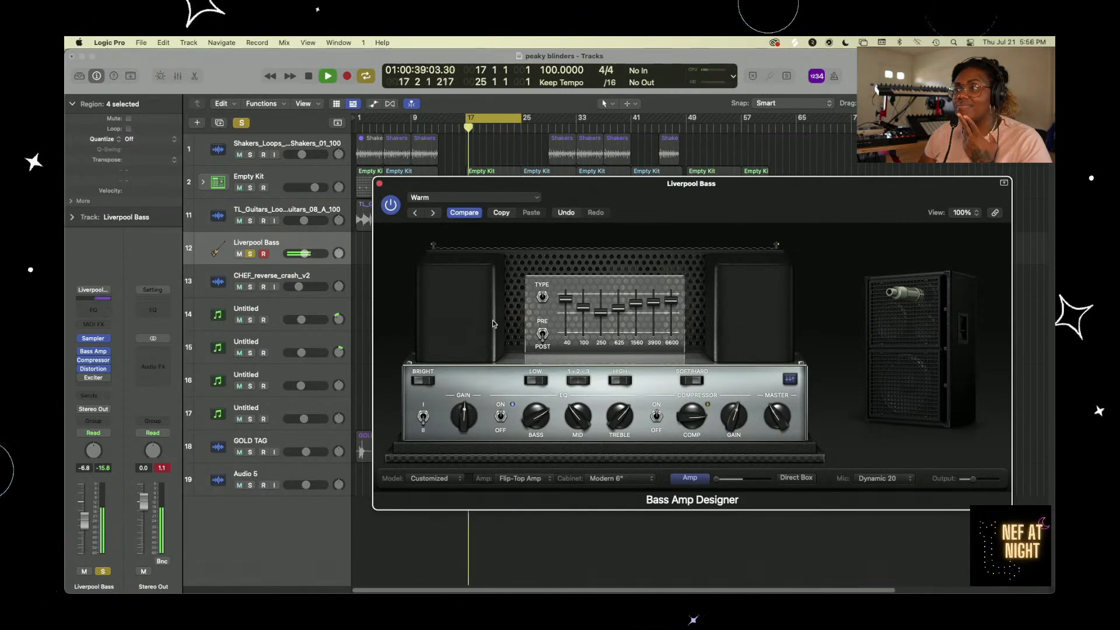
click(379, 184)
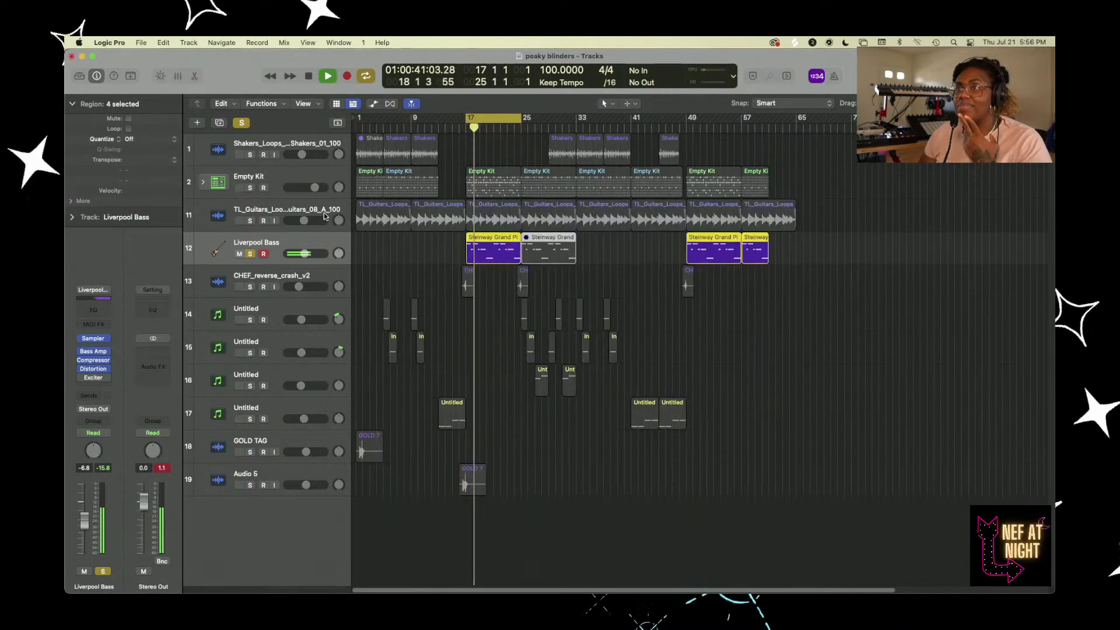
- Create one software instrument track with an Empty Channel Strip, copy the bar 17 Liverpool Bass region onto it, and unsolo Liverpool Bass
click(197, 123)
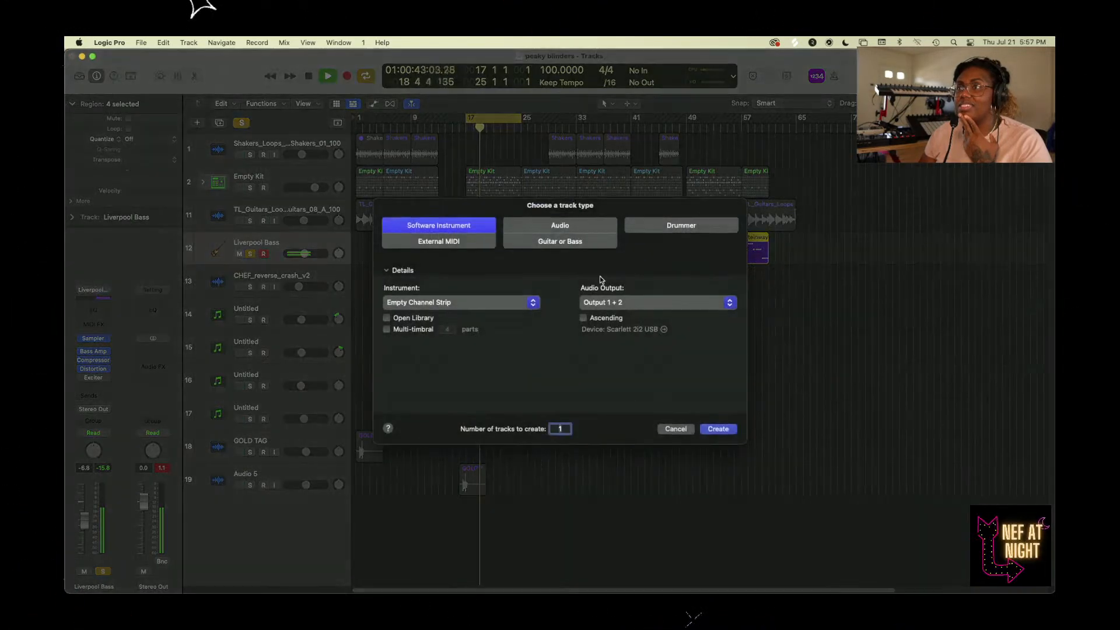
click(719, 431)
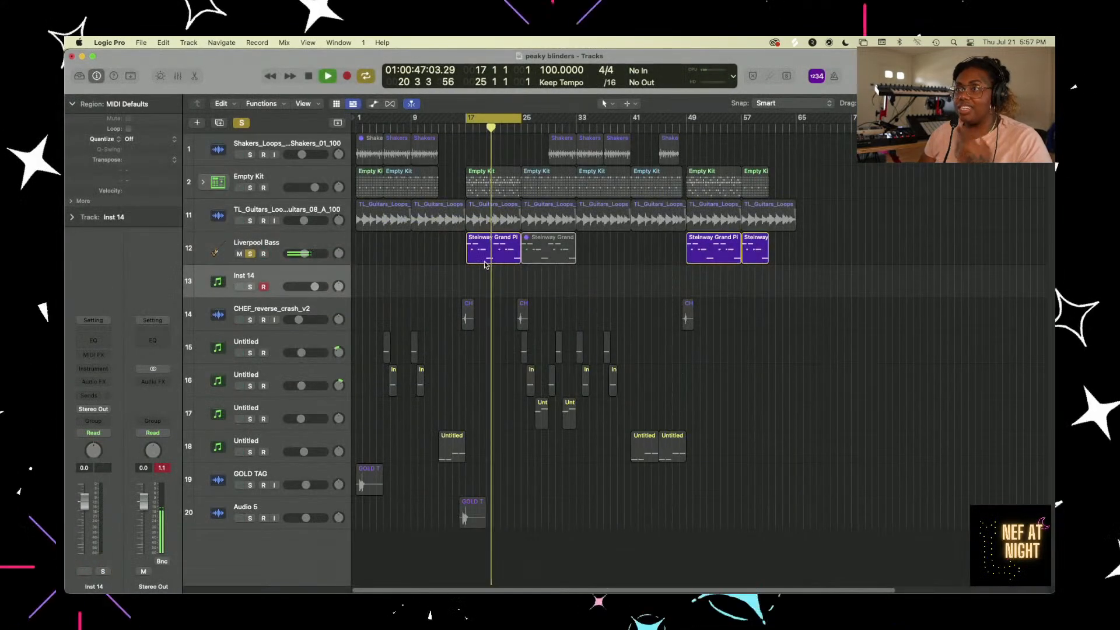
drag(483, 248, 481, 274)
click(249, 254)
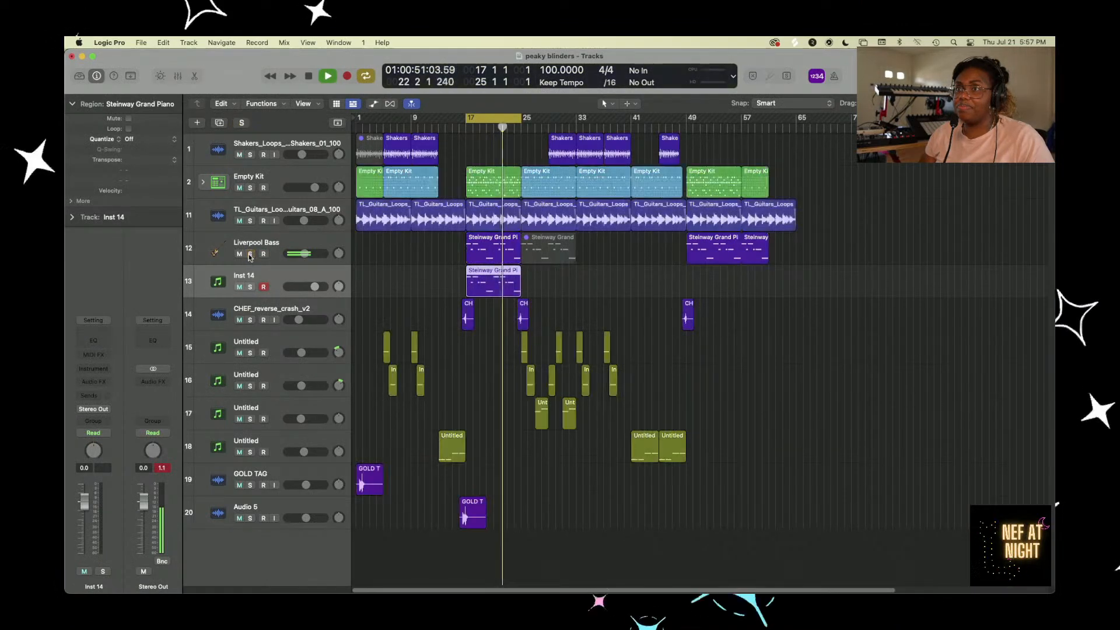
- Load the Colossal Synth Bass patch from the Library's Synthesizer bass sounds onto the new instrument track
click(80, 76)
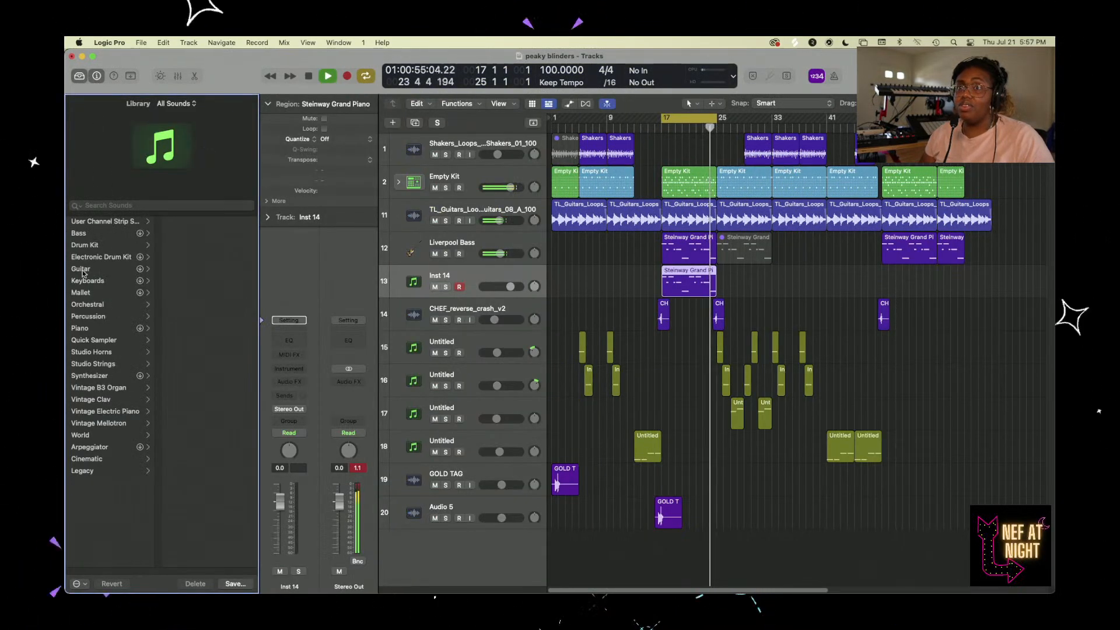
click(101, 234)
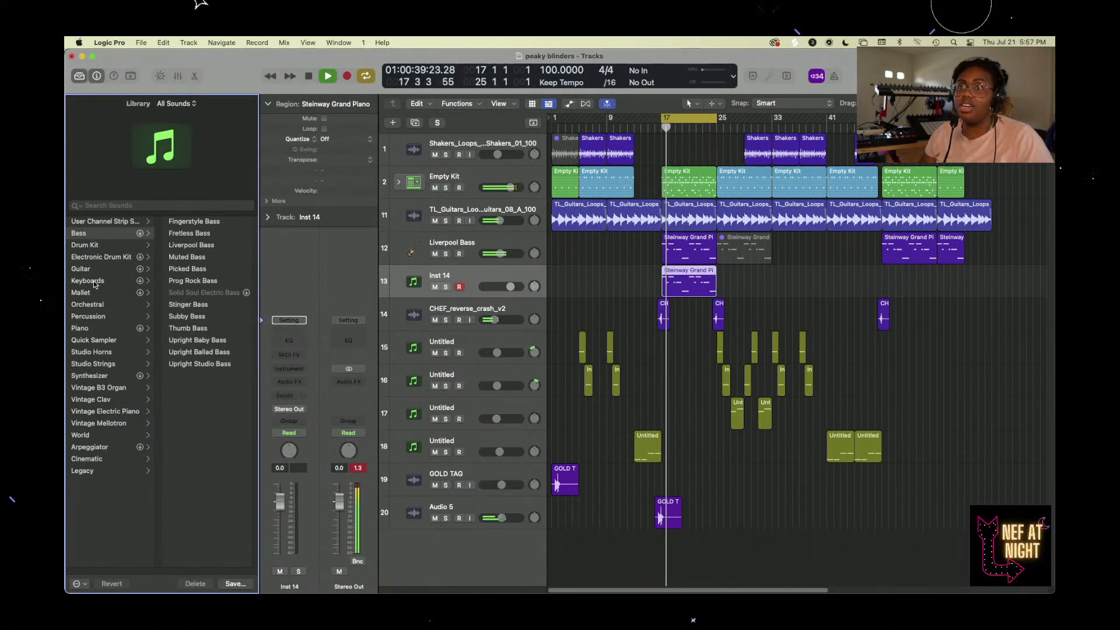
click(99, 375)
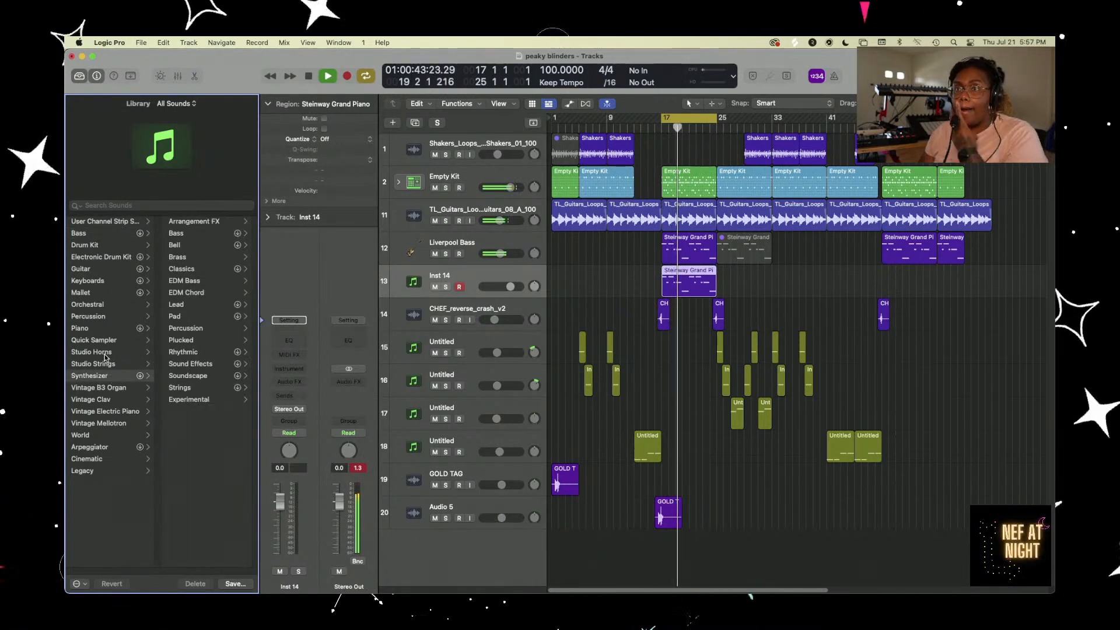
click(195, 234)
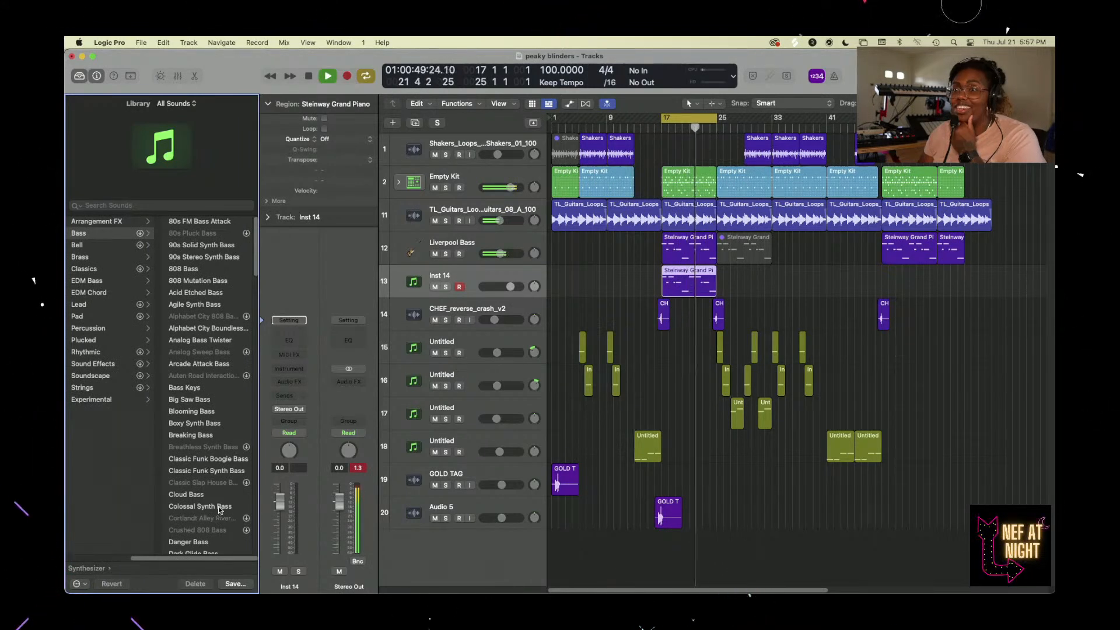
click(200, 506)
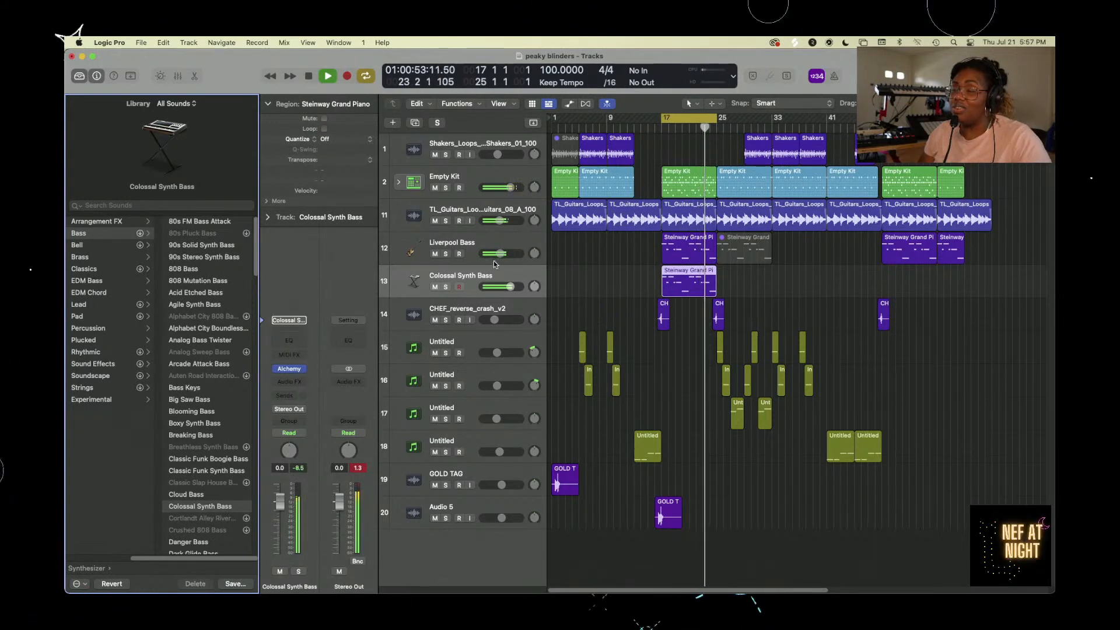
- Mute Liverpool Bass and morph Colossal Synth Bass's Alchemy transform pad from Punch through Big Layer to between Deep Sustain and Long Decay
click(434, 254)
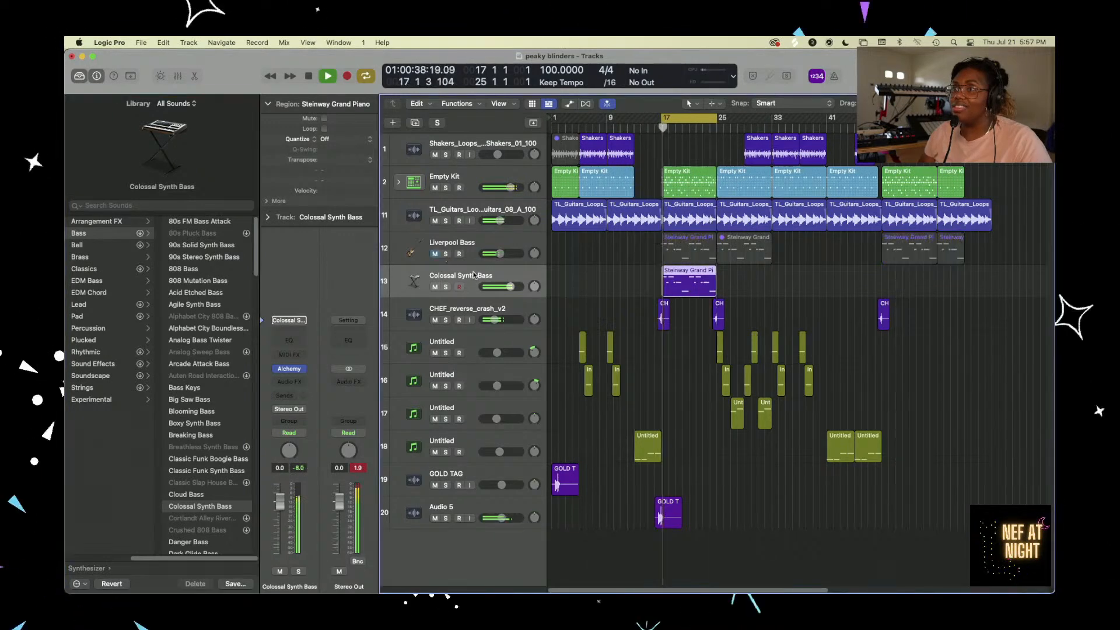
click(301, 369)
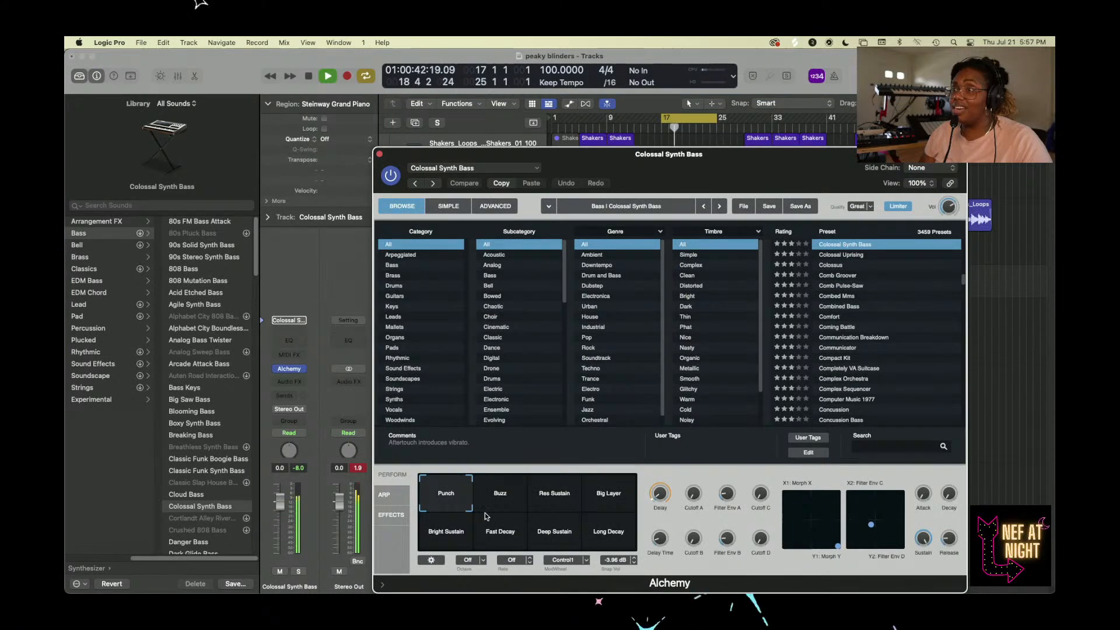
drag(449, 506, 604, 505)
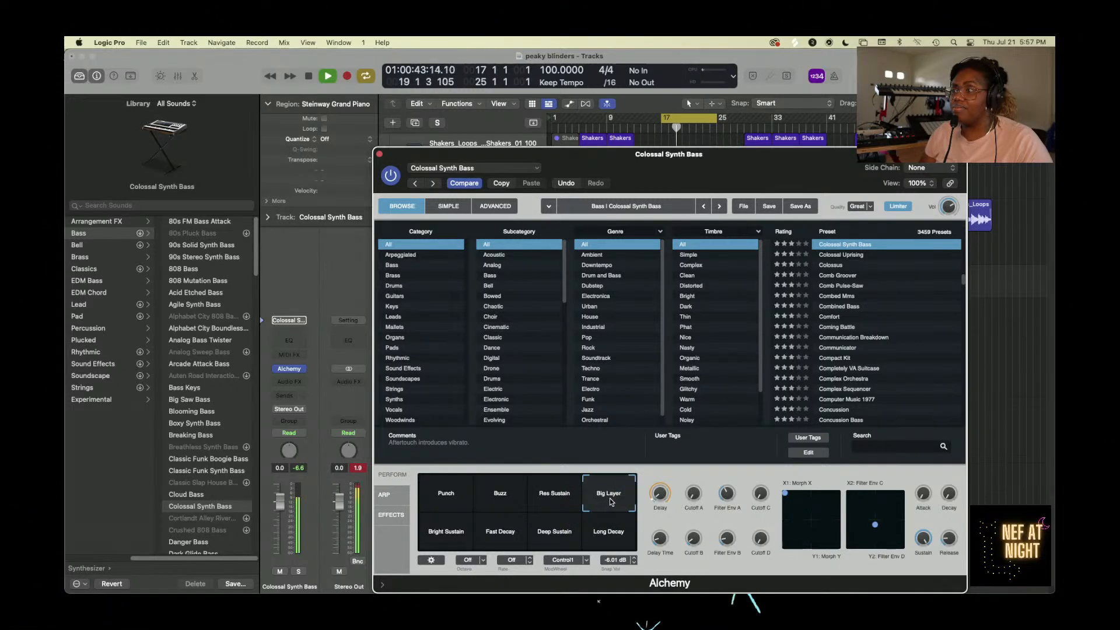
drag(609, 505, 586, 533)
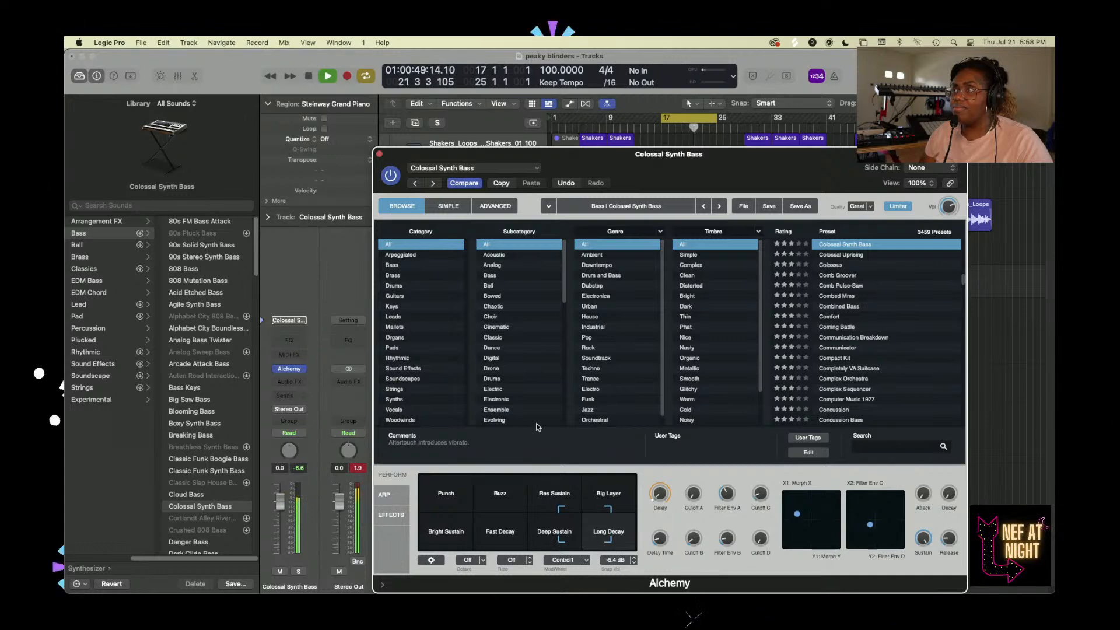
key(super+w)
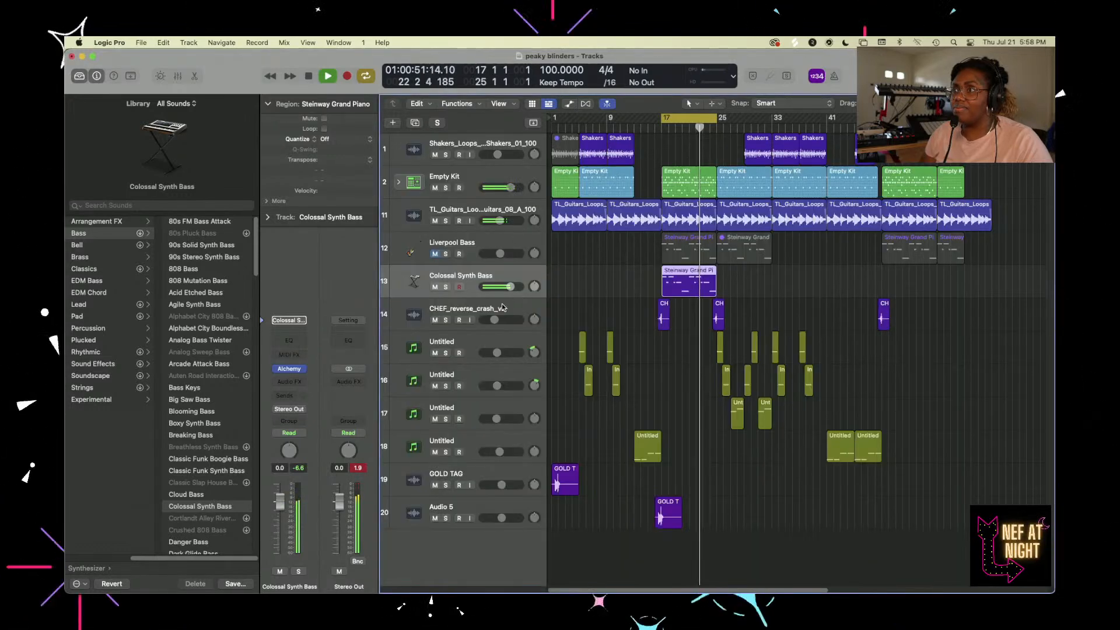
- Lower the Colossal Synth Bass volume to -5.6 dB and compare it with Liverpool Bass unmuted, leaving Liverpool Bass muted
drag(511, 286, 502, 286)
click(435, 254)
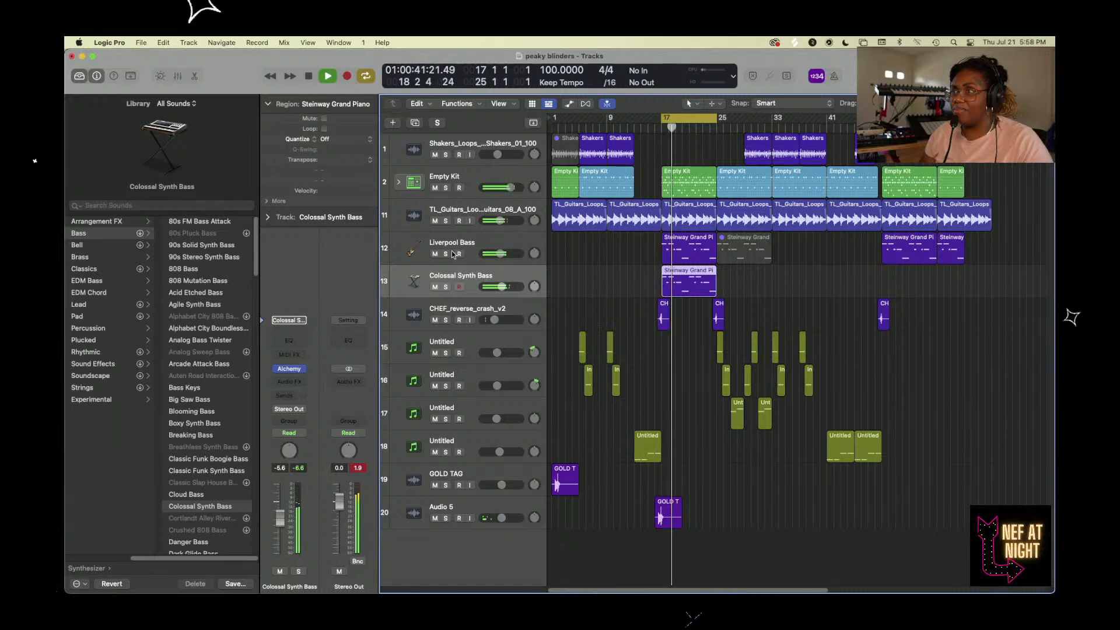
click(435, 254)
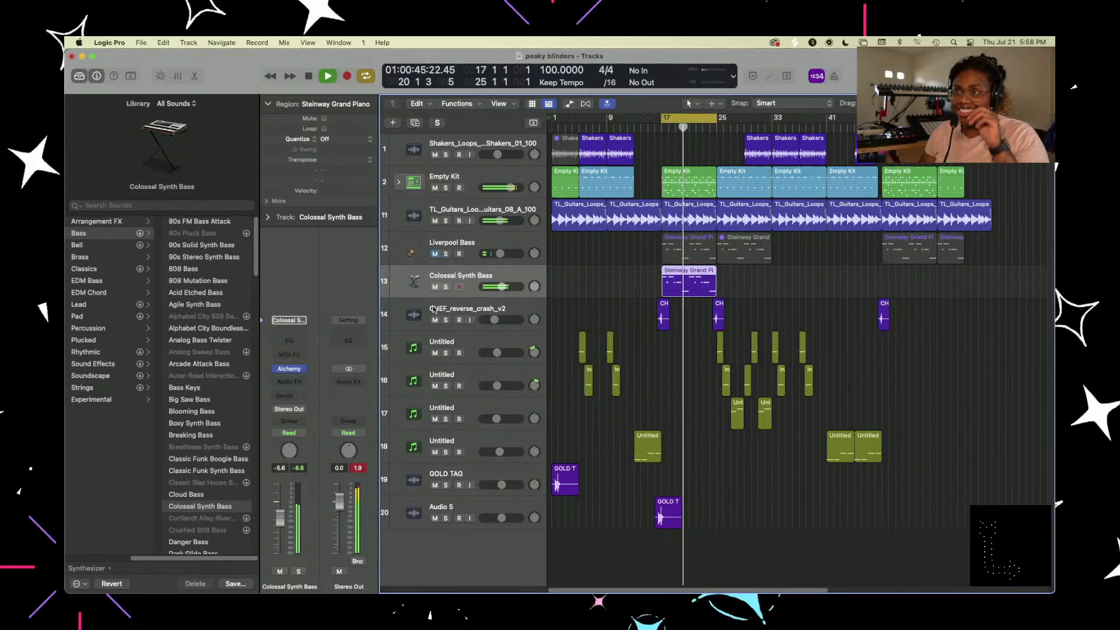
- Insert a Channel EQ on the Colossal Synth Bass track, view its frequency spectrum, and close the plug-in
click(290, 382)
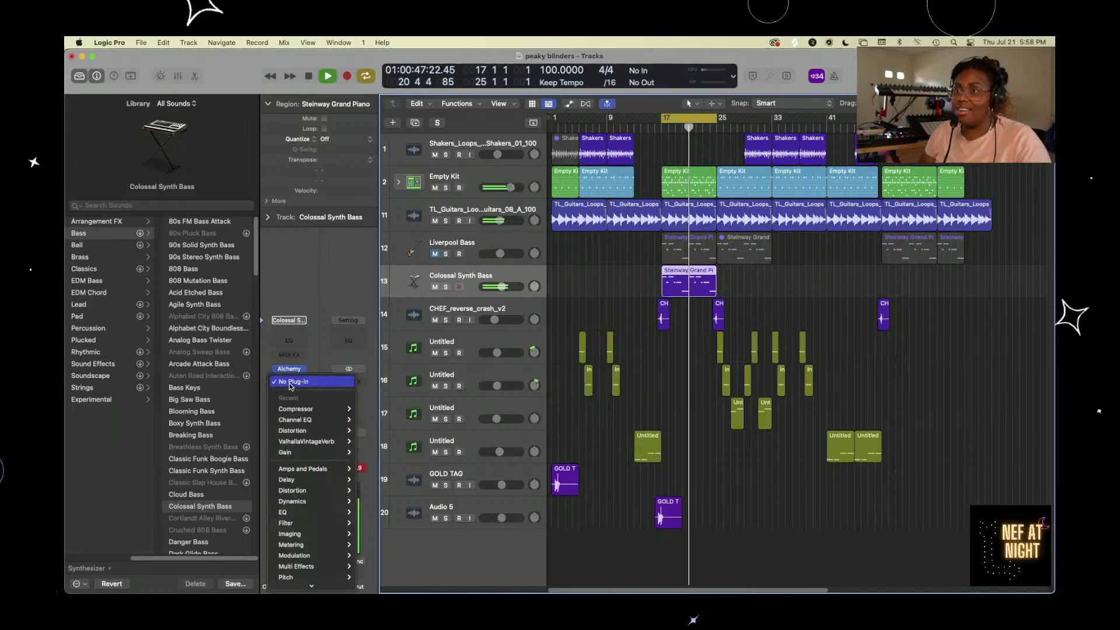
click(291, 383)
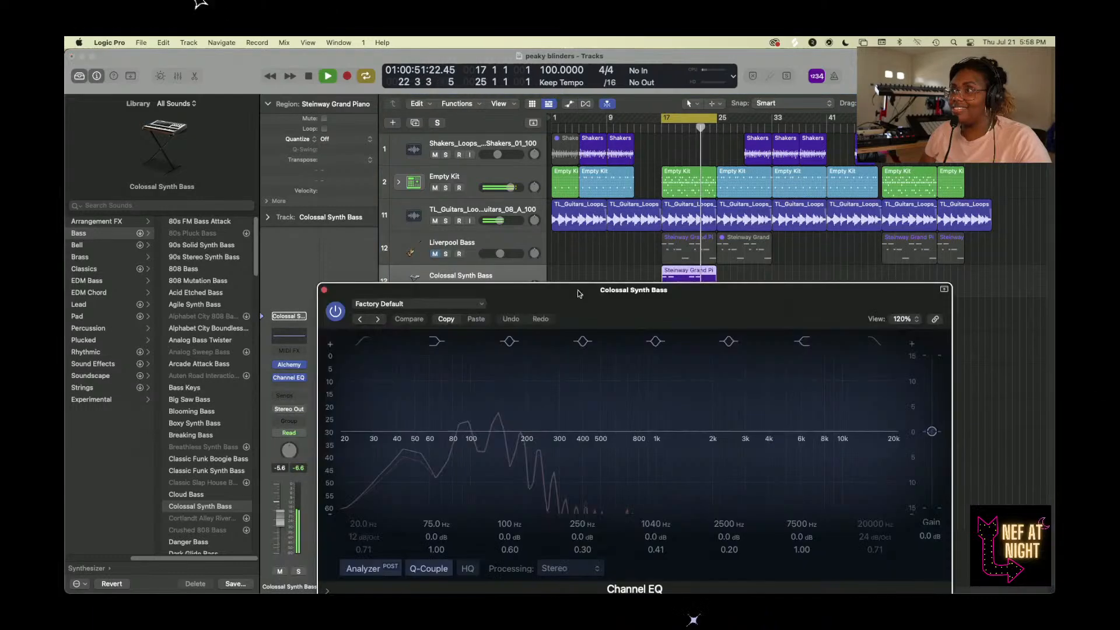
click(324, 290)
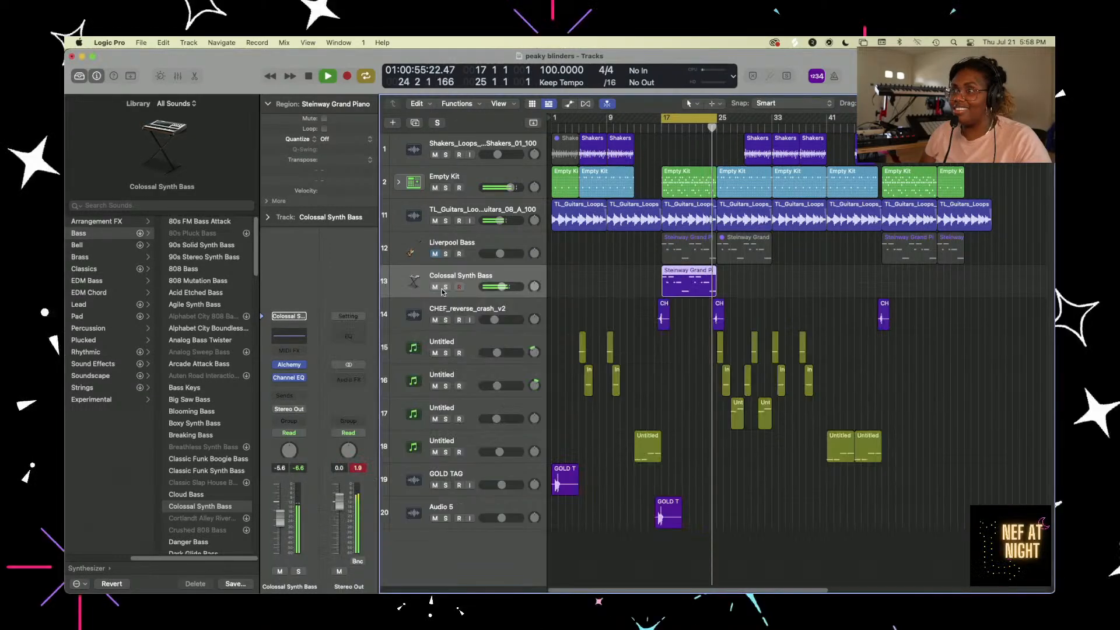
- Listen to the Colossal Synth Bass track soloed, then unsolo it and stop playback
click(444, 287)
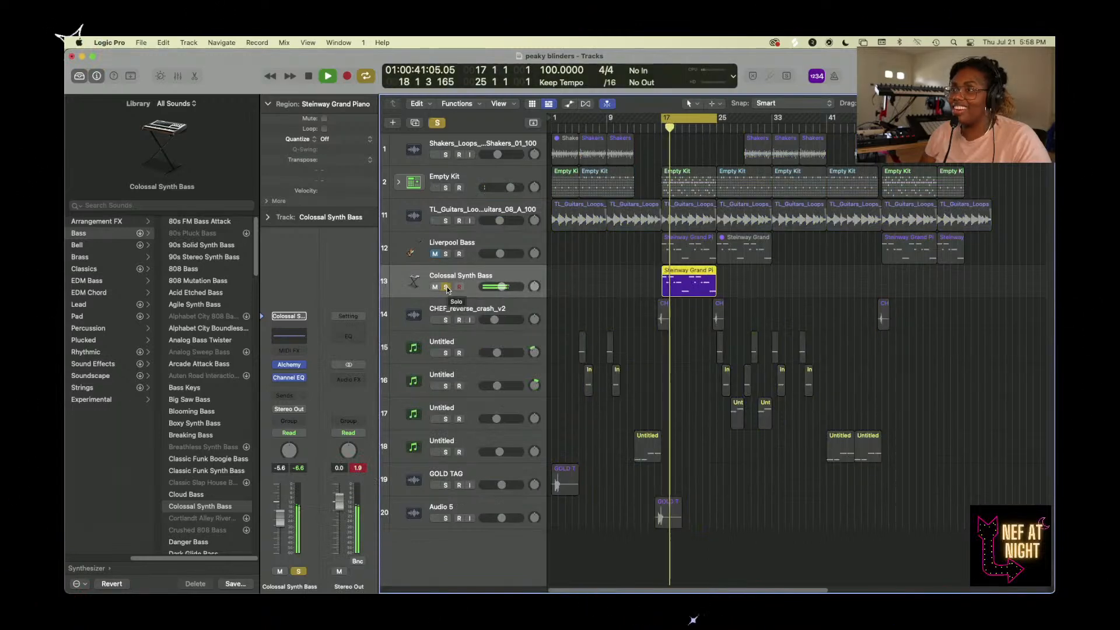
click(446, 288)
key(space)
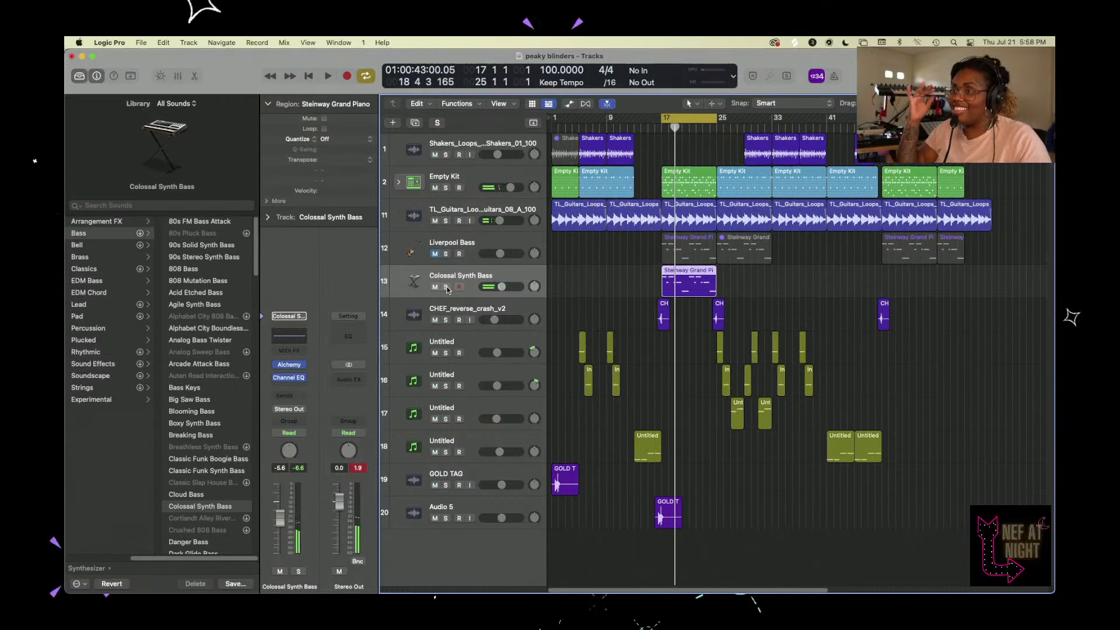
- Resume playback of the cycle range and solo the Empty Kit track to hear the drums alone
key(space)
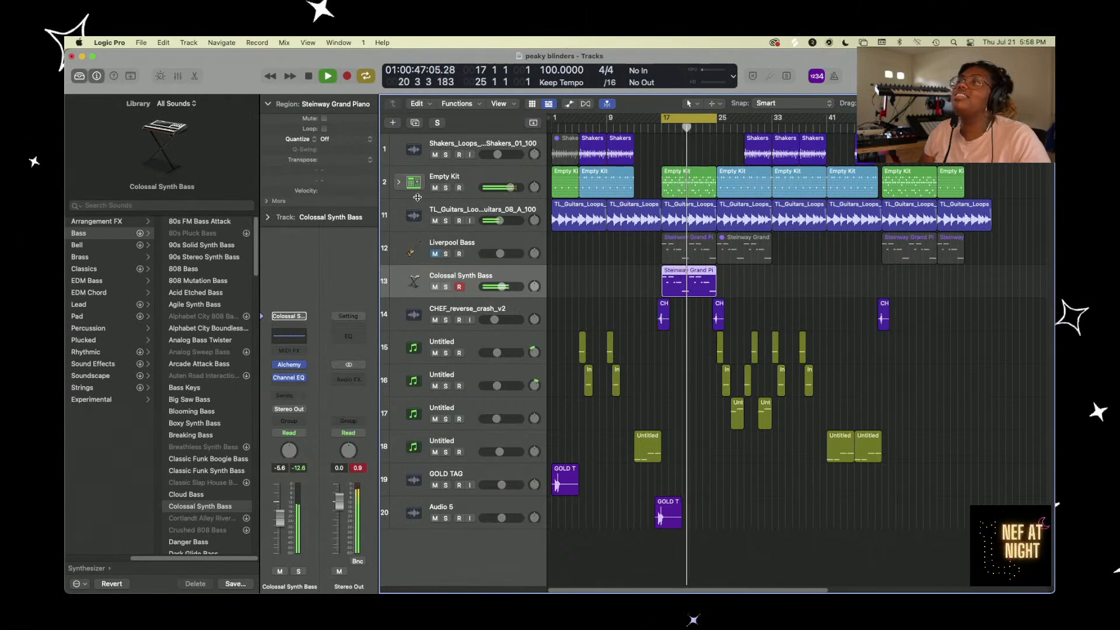
click(449, 195)
click(446, 187)
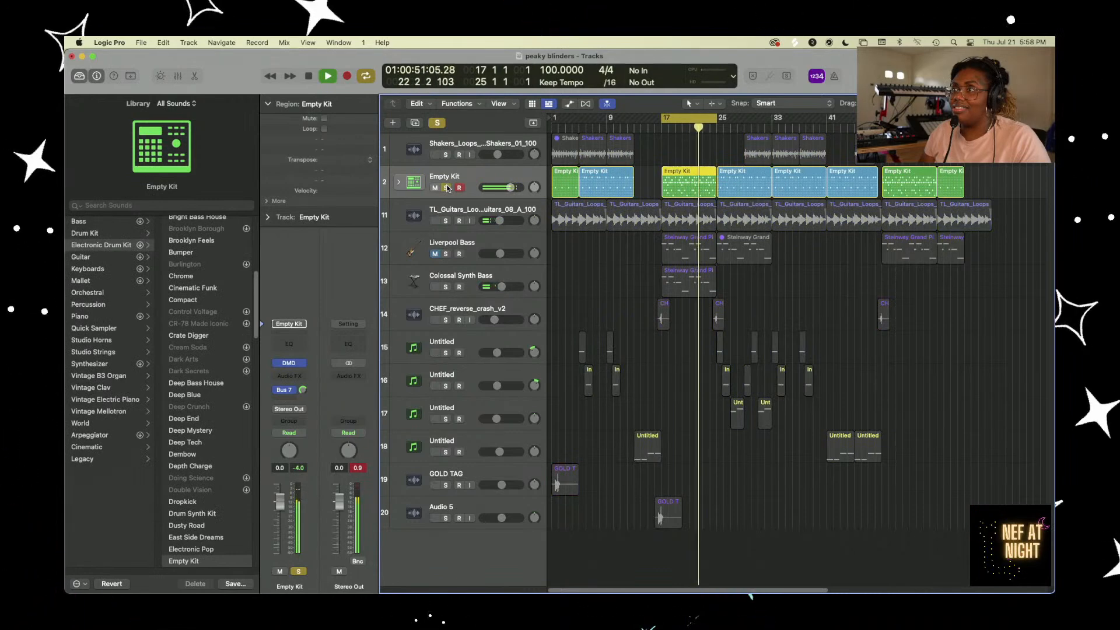
- Compare the soloed Empty Kit drums with the full mix, solo them again, expand the kit's track stack and restart playback
click(447, 188)
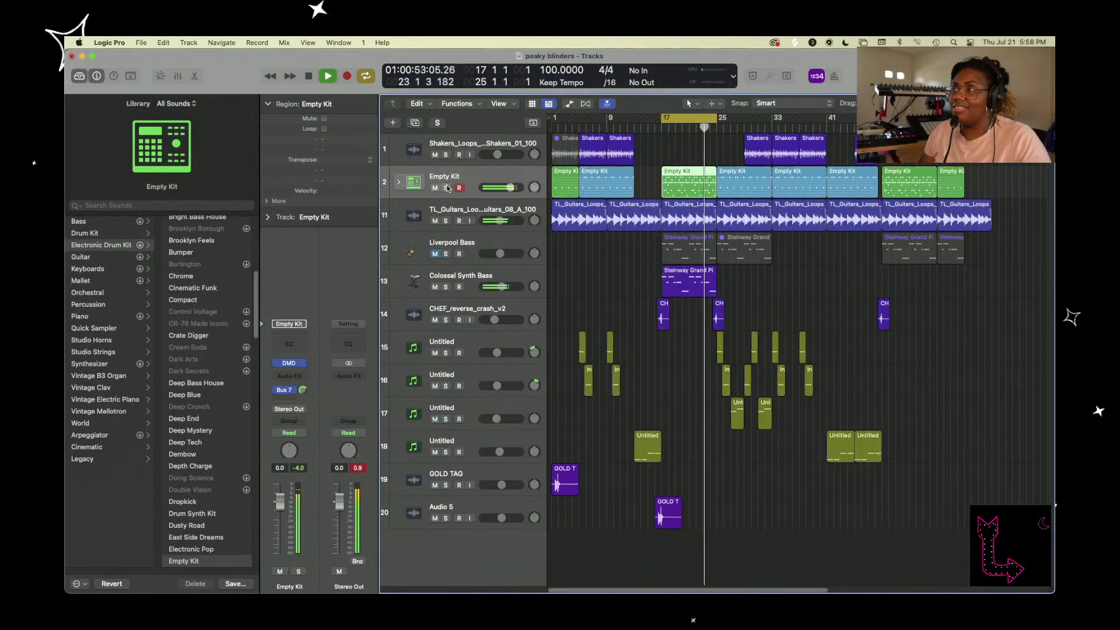
click(446, 187)
click(400, 183)
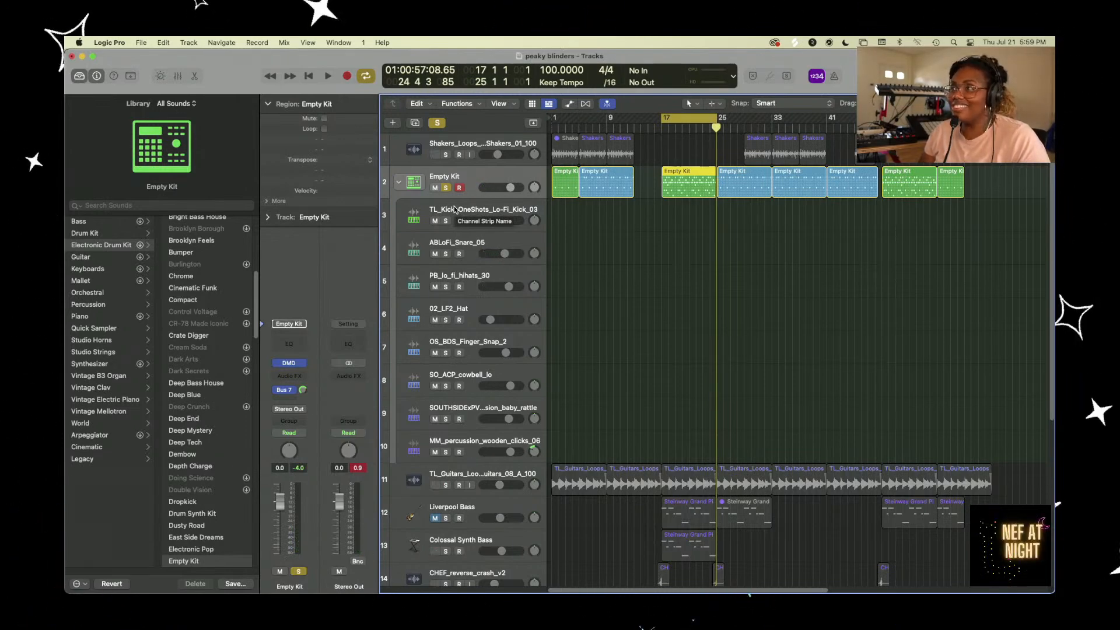
key(space)
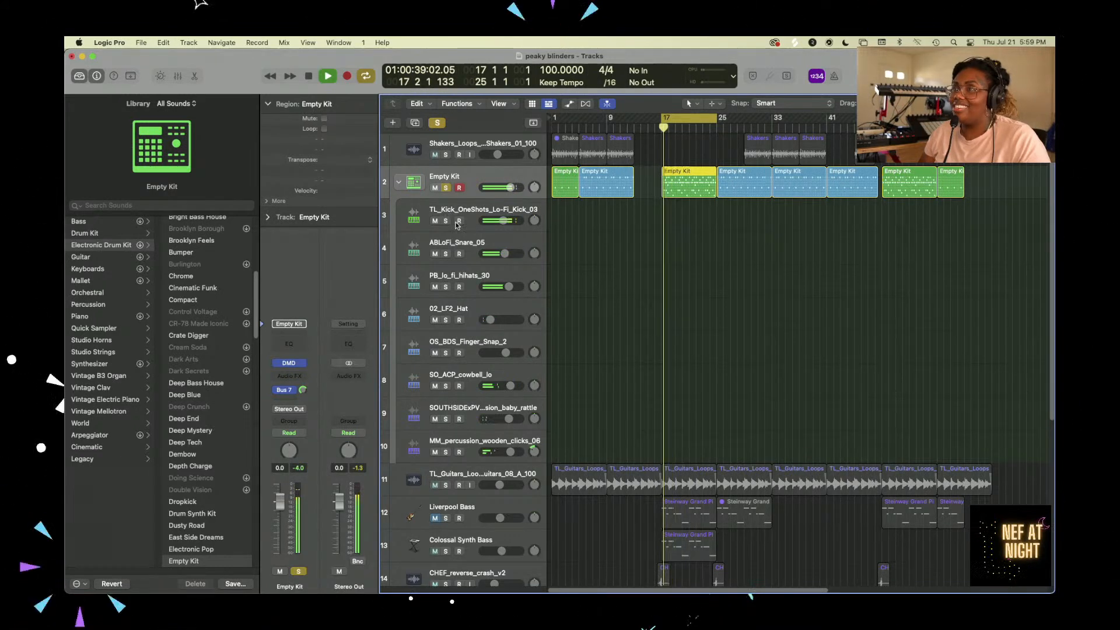
- Listen to the kick, snare, PB_lo_fi_hihats_30 and 02_LF2_Hat tracks individually by soloing and unsoloing each during playback
click(447, 221)
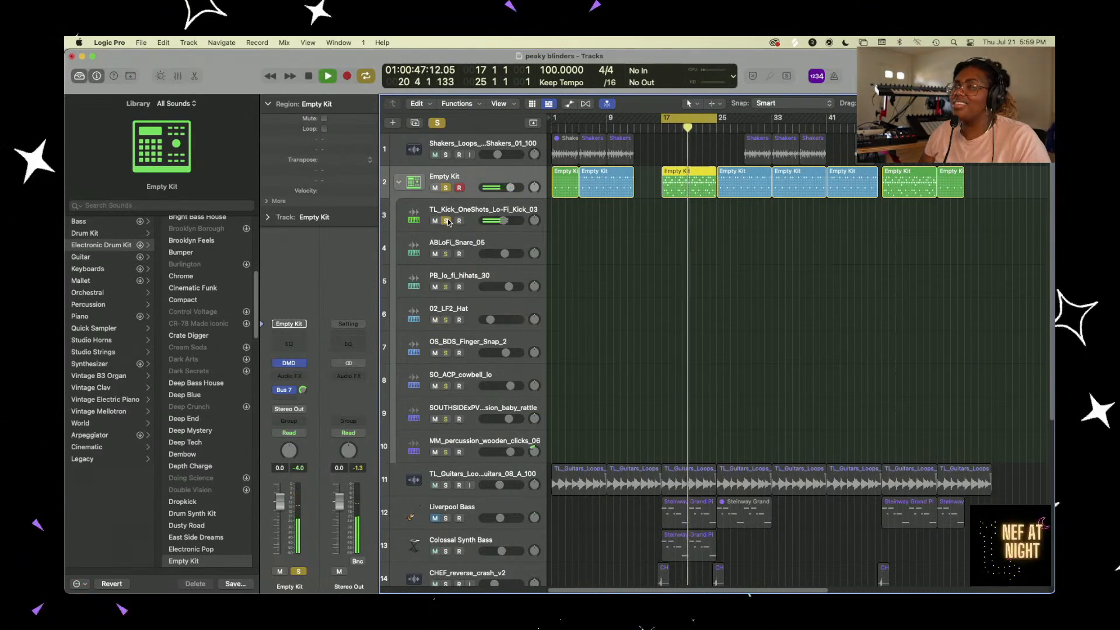
click(448, 221)
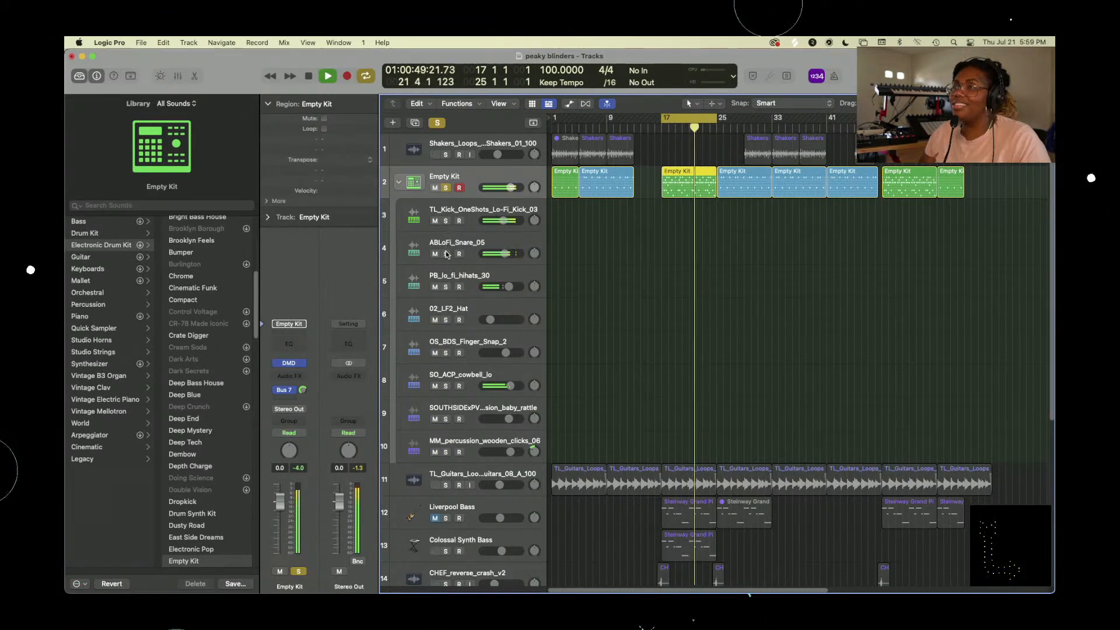
click(447, 254)
click(447, 254)
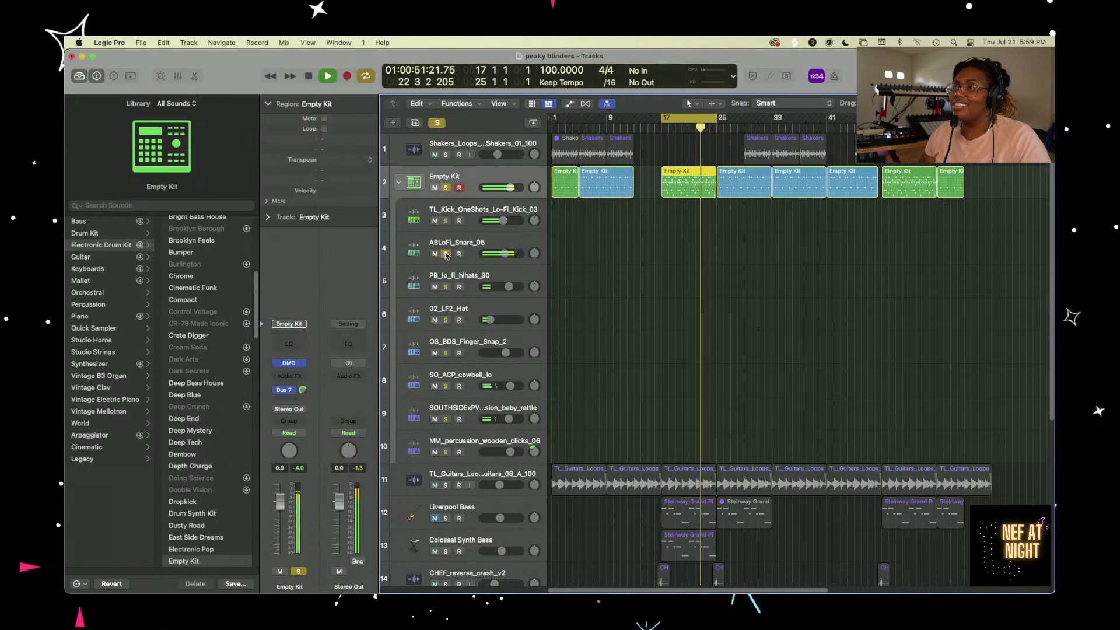
click(447, 287)
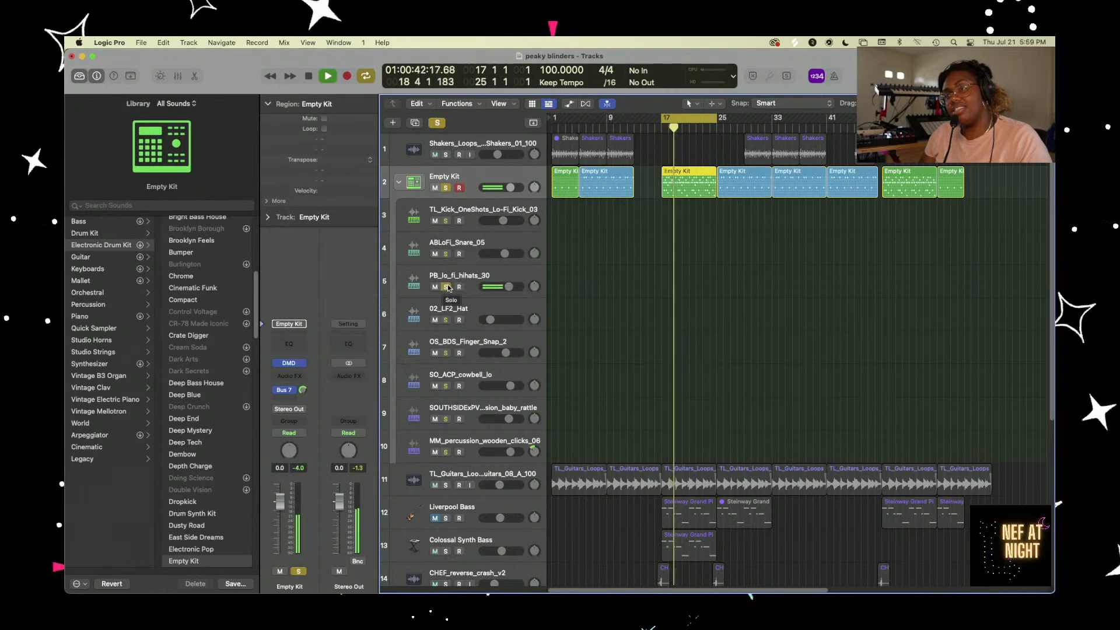
click(445, 286)
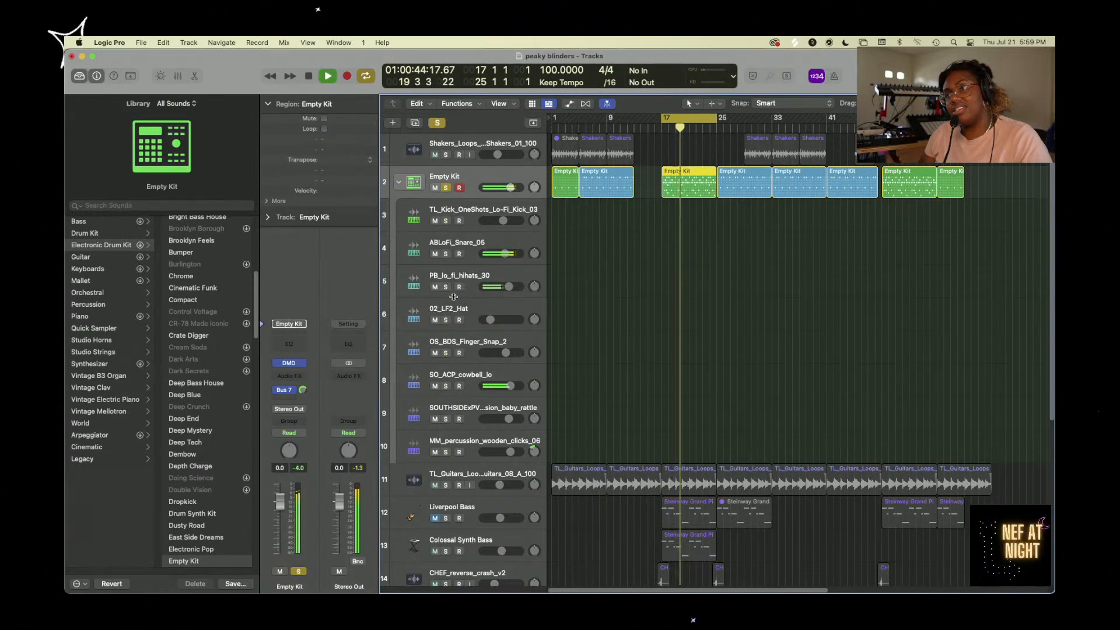
click(446, 320)
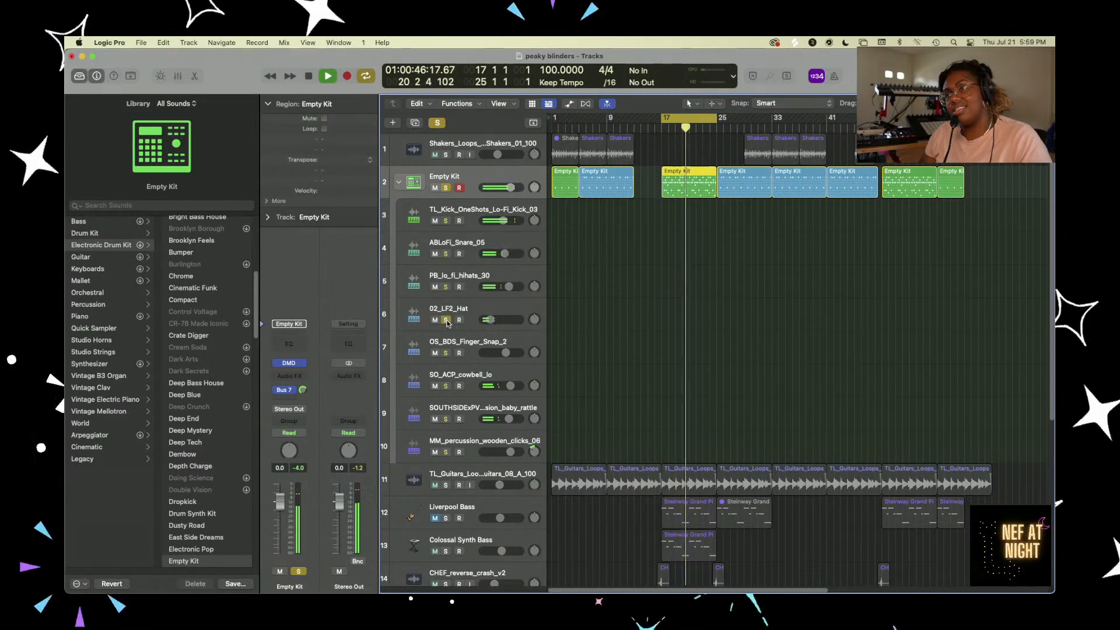
click(446, 319)
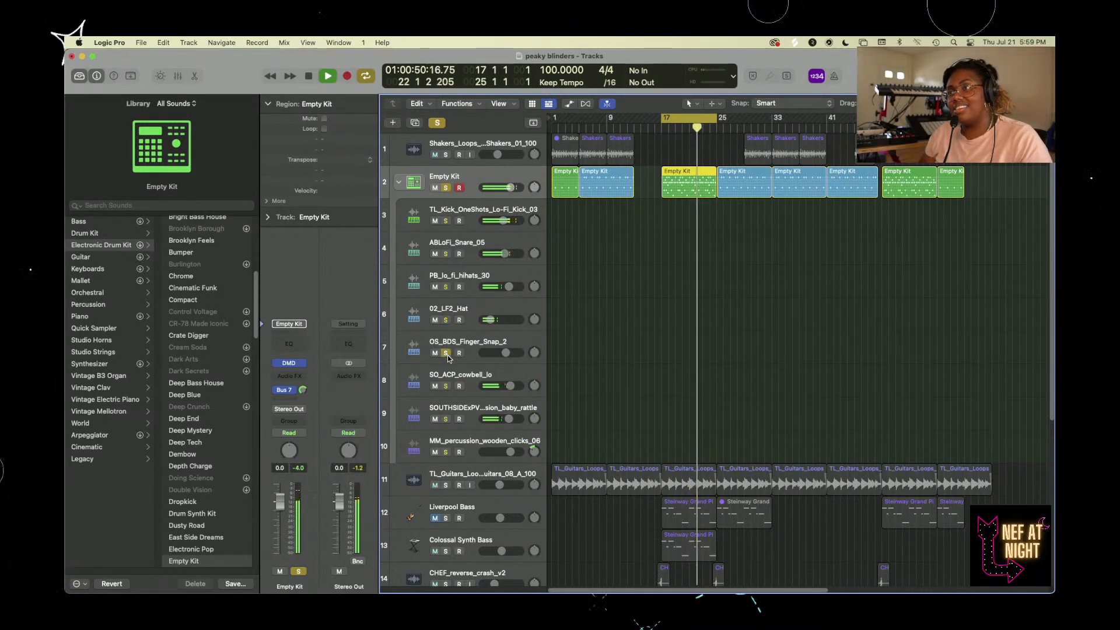
- Solo PB_lo_fi_hihats_30, insert a Channel EQ on it, and shift the analyzer scale to 35–95 dB during playback
click(447, 287)
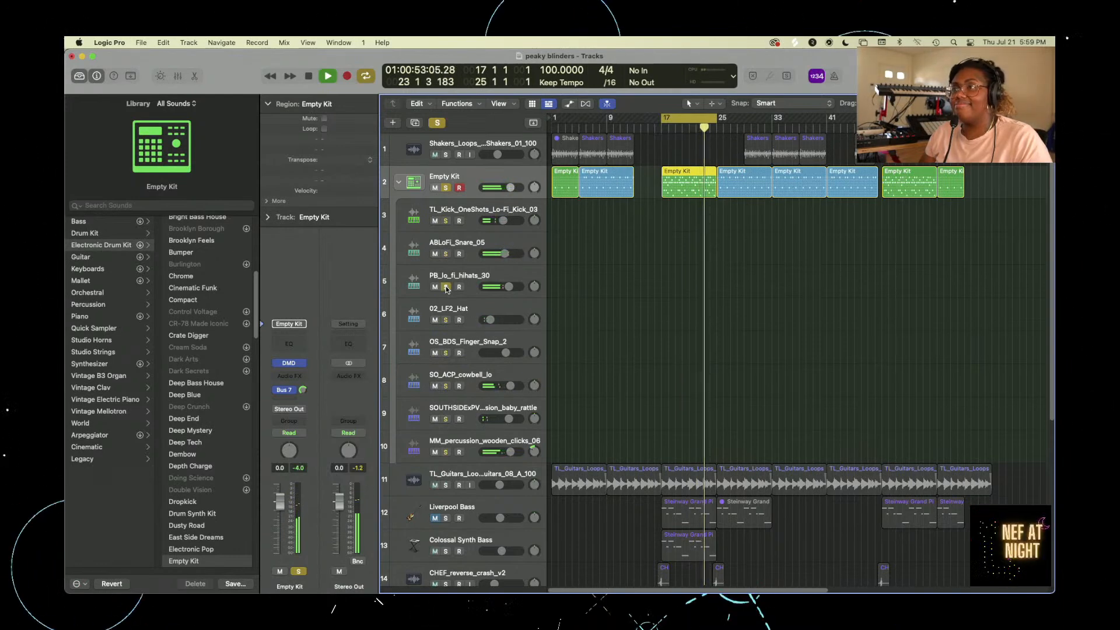
click(502, 279)
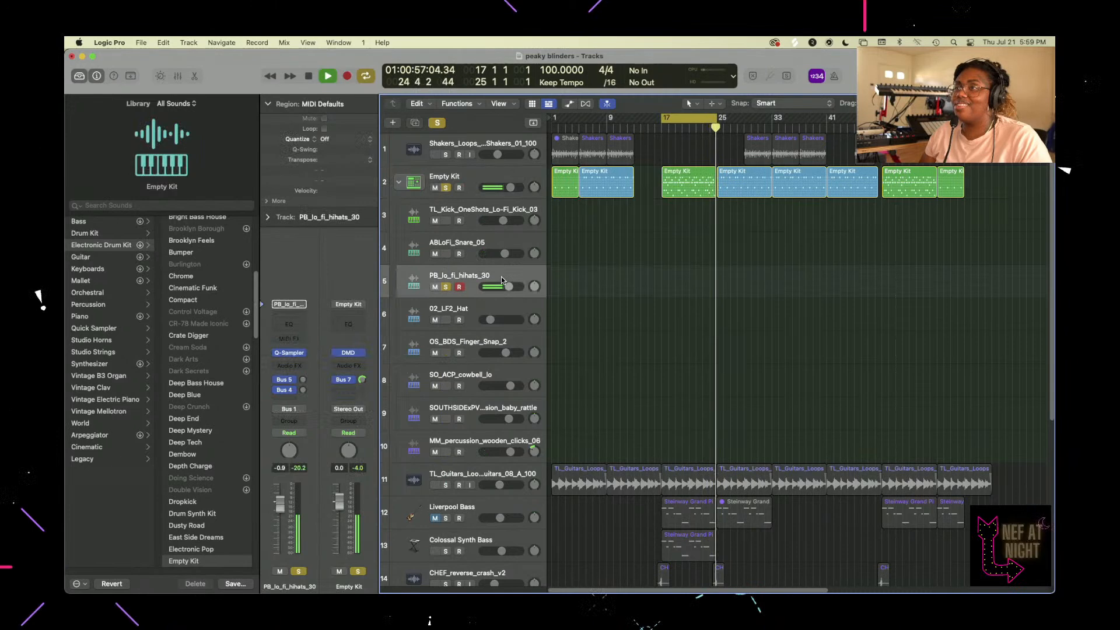
click(290, 325)
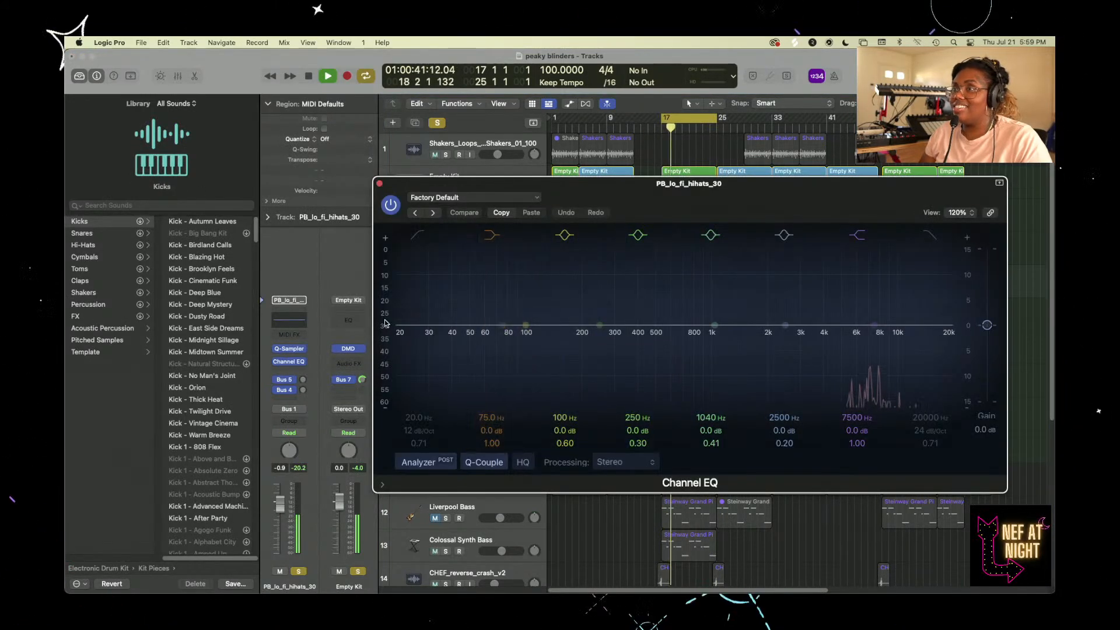
drag(386, 329, 408, 222)
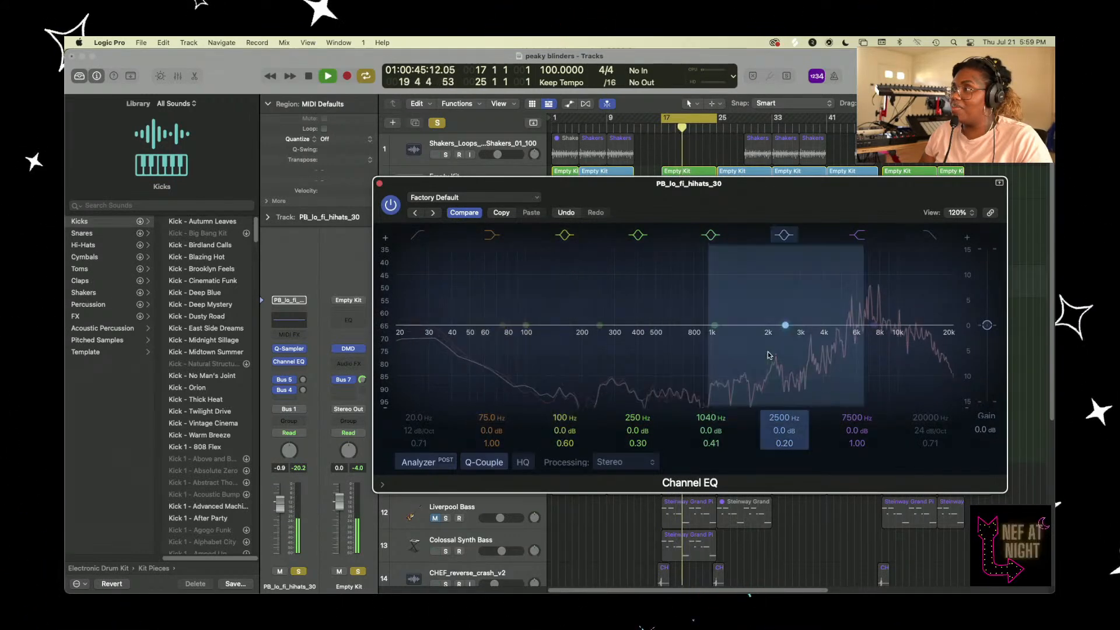
key(space)
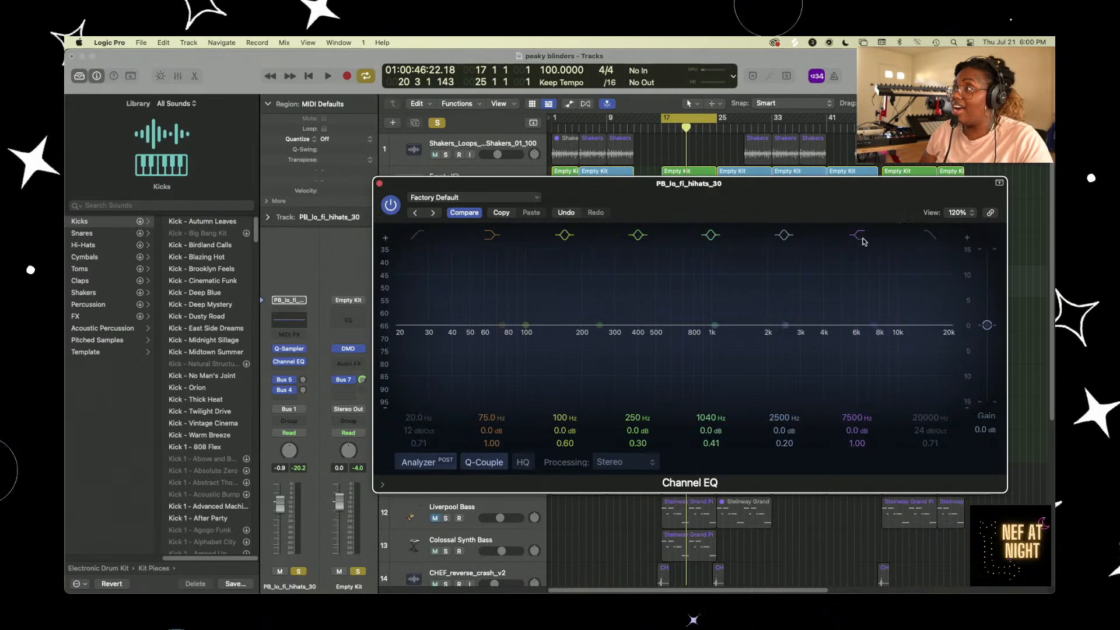
key(space)
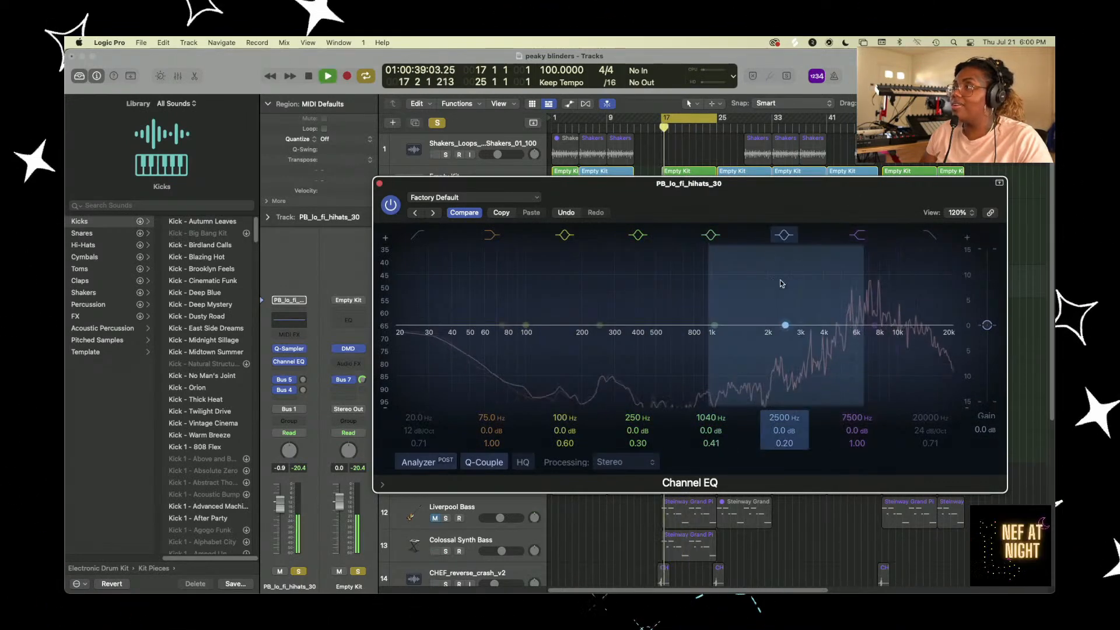
- Enable the hi-hat EQ's high-cut filter, sweep it down to 1000 Hz and back to 20000 Hz, and close the plug-in
click(931, 233)
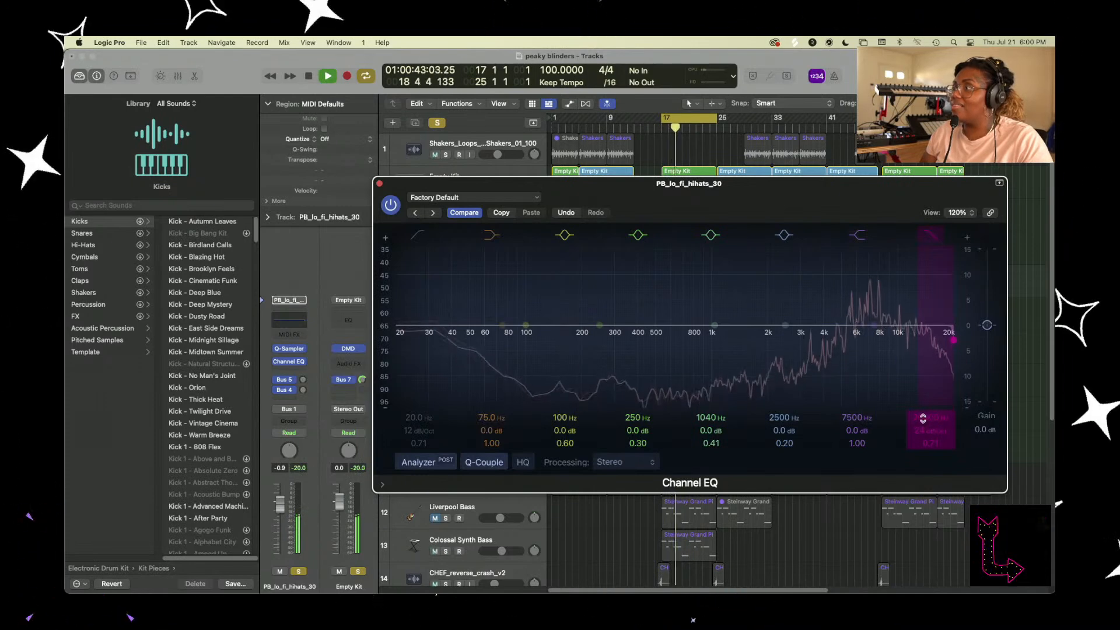
drag(931, 418, 930, 543)
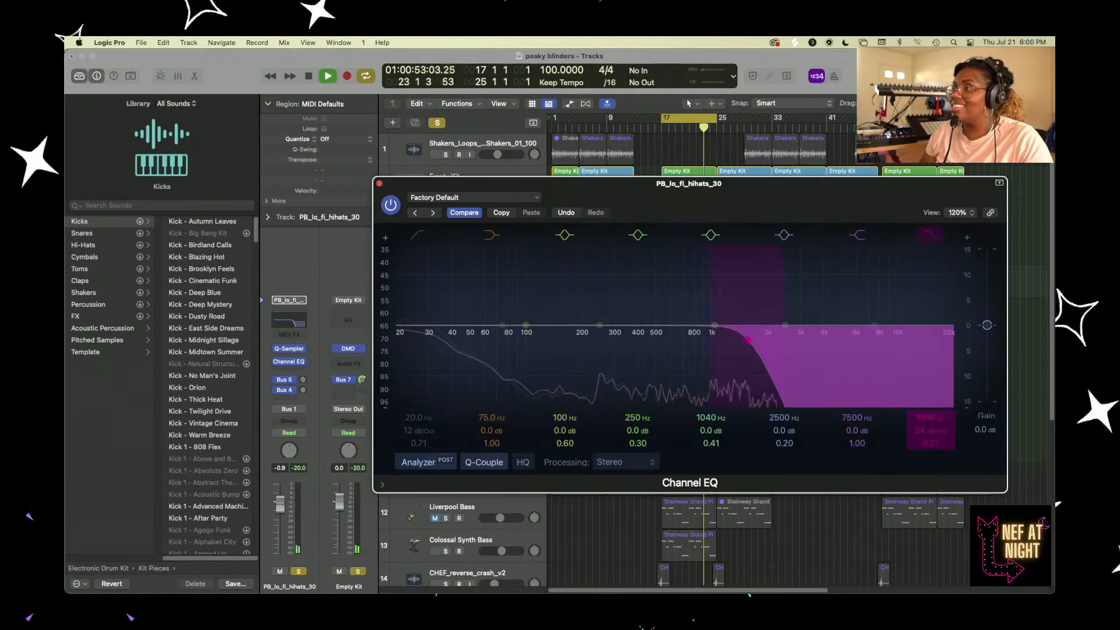
drag(923, 420, 923, 332)
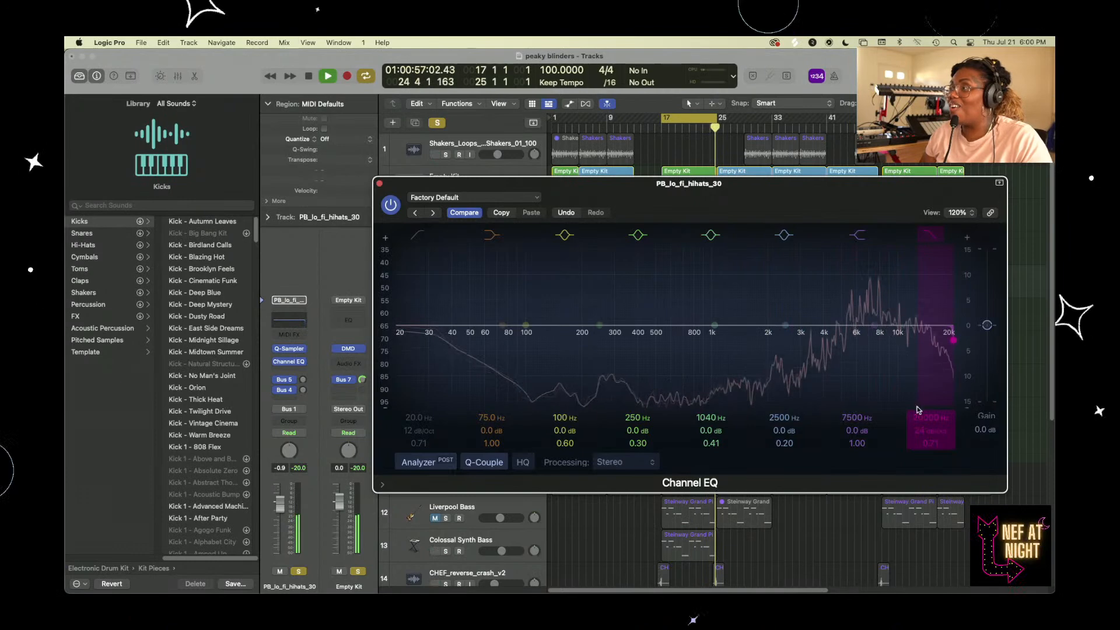
click(380, 184)
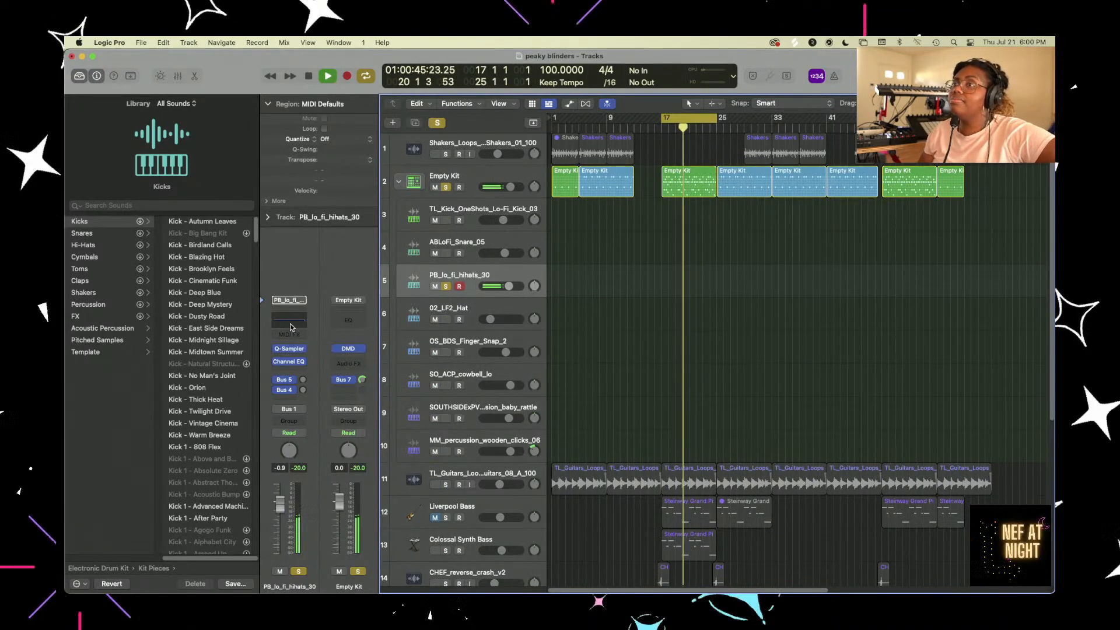
- Reopen the hi-hat EQ, try the high shelf at -0.3 dB and switch it off, and boost a narrow 2800 Hz peak by 11.4 dB
click(288, 362)
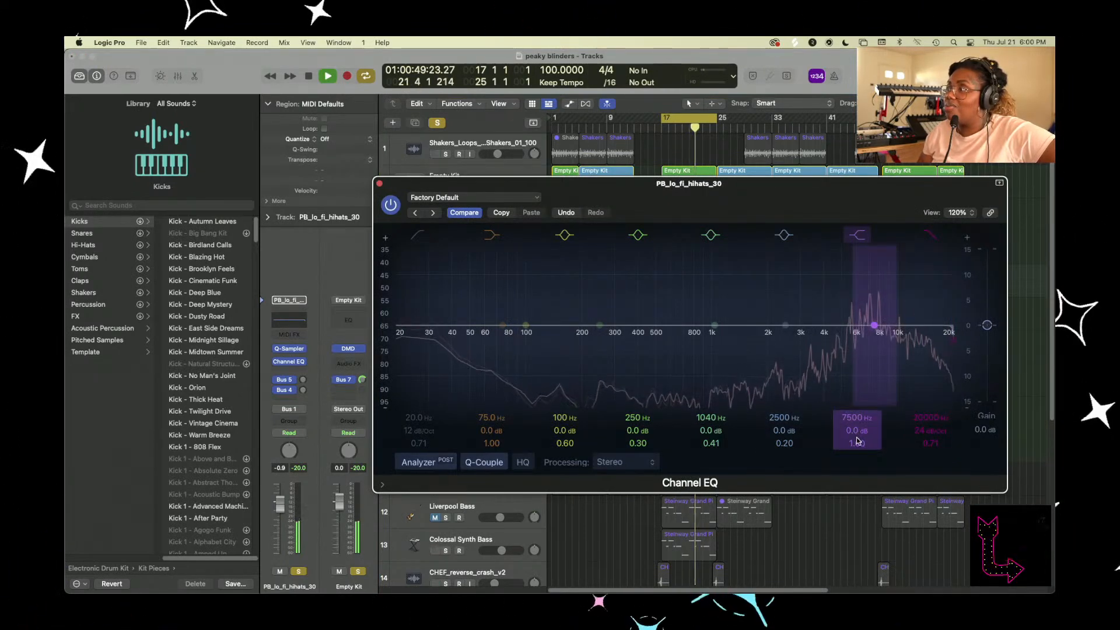
drag(857, 443, 859, 434)
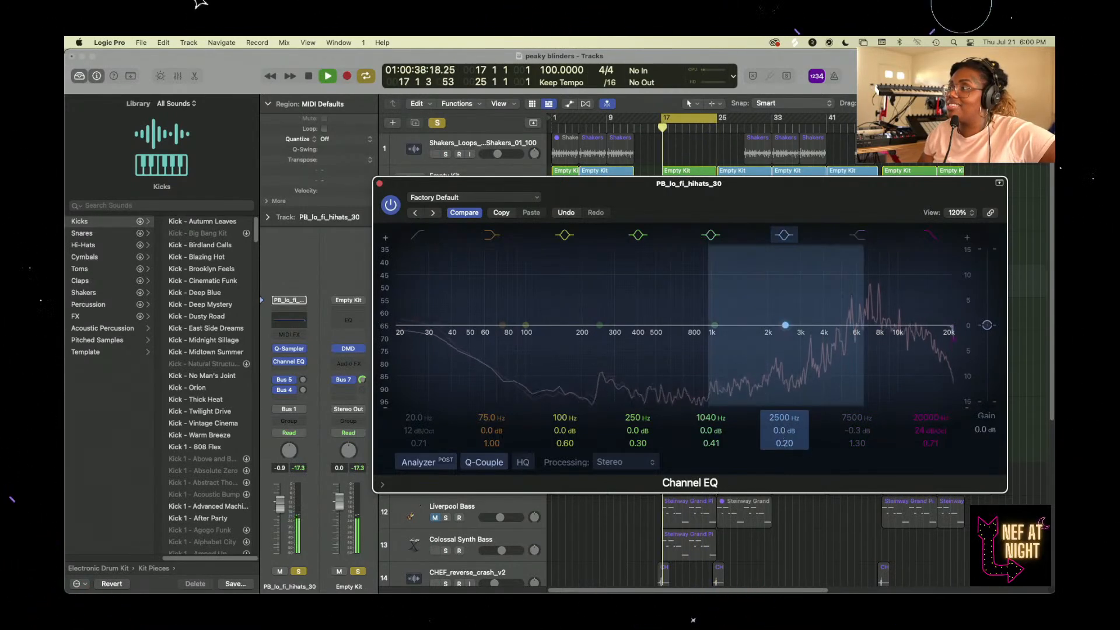
drag(784, 443, 783, 413)
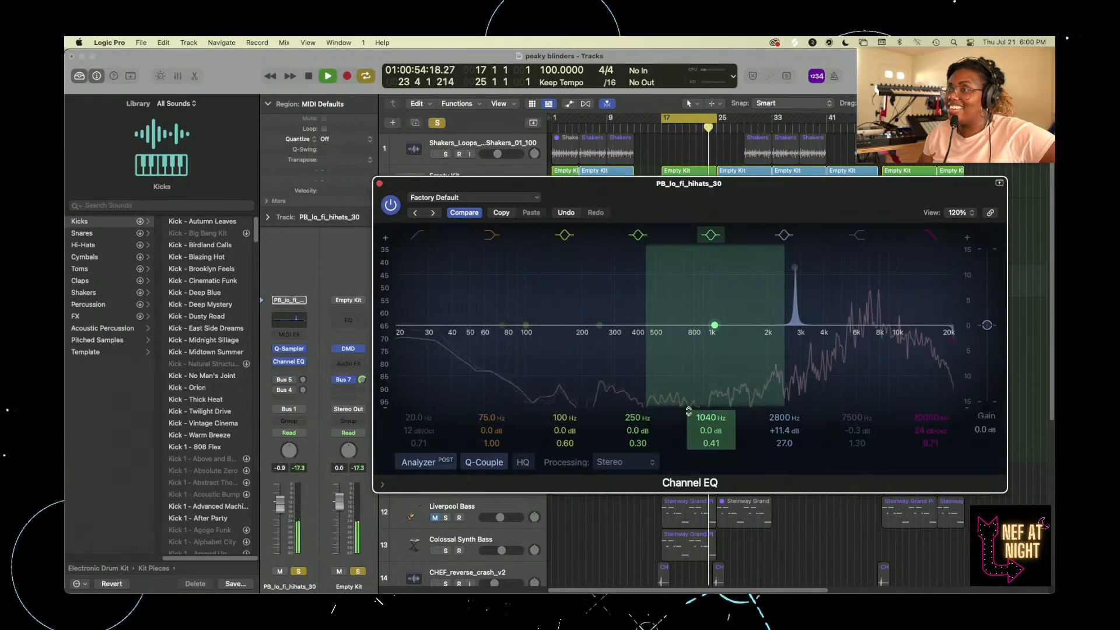
- Unsolo Empty Kit and try turning the hi-hat EQ's narrow peak into a wide -13.0 dB cut at 1610 Hz with Q 0.64
click(358, 571)
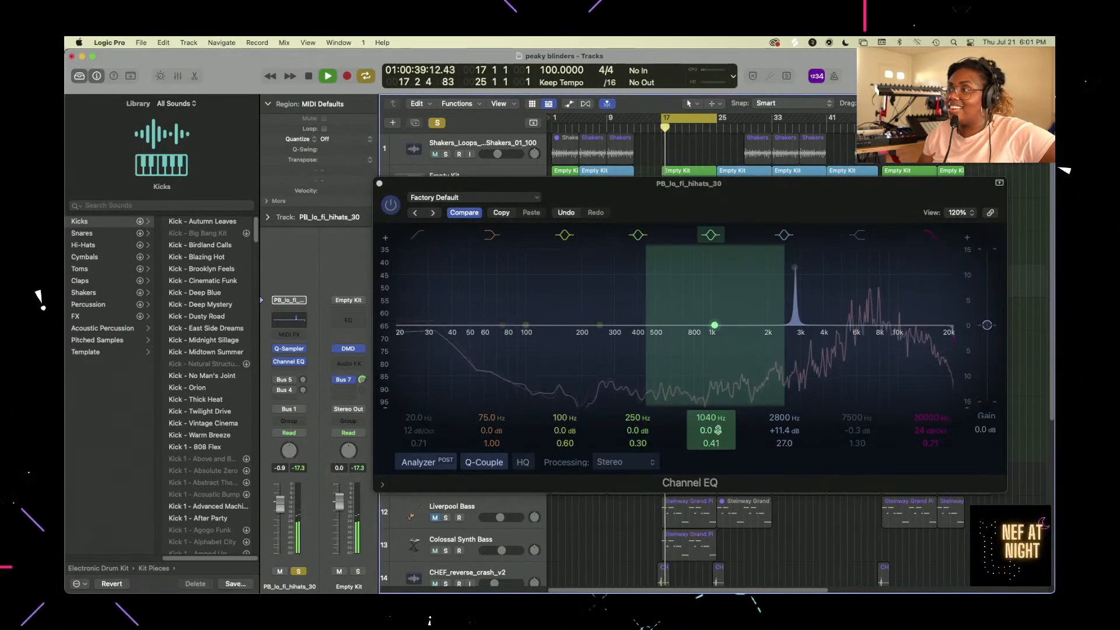
drag(790, 431, 814, 488)
drag(782, 431, 789, 333)
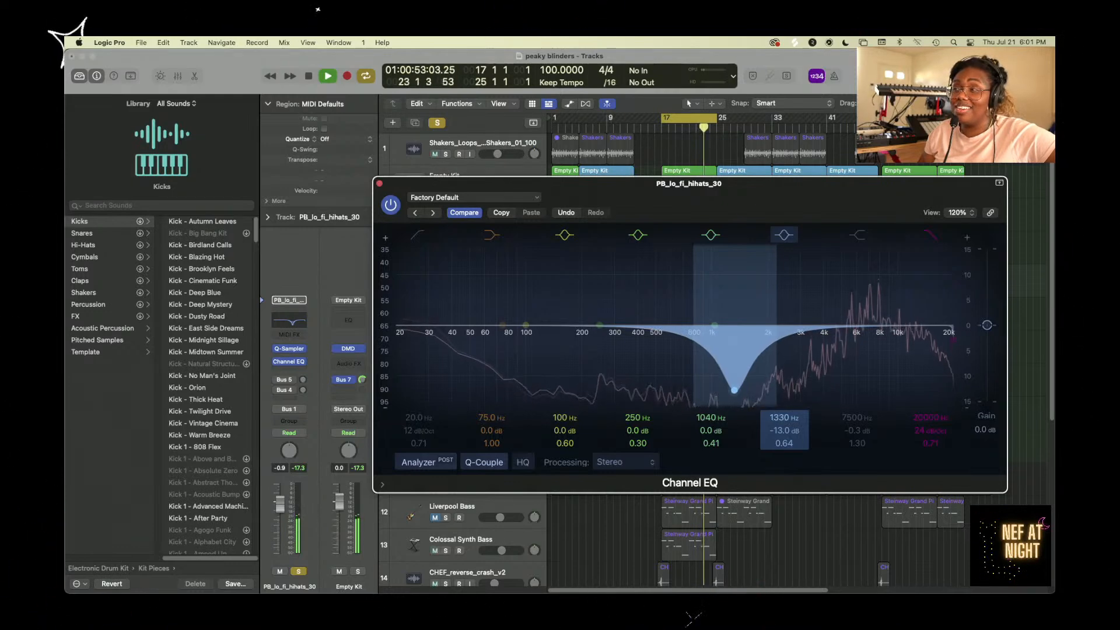
drag(729, 390, 749, 390)
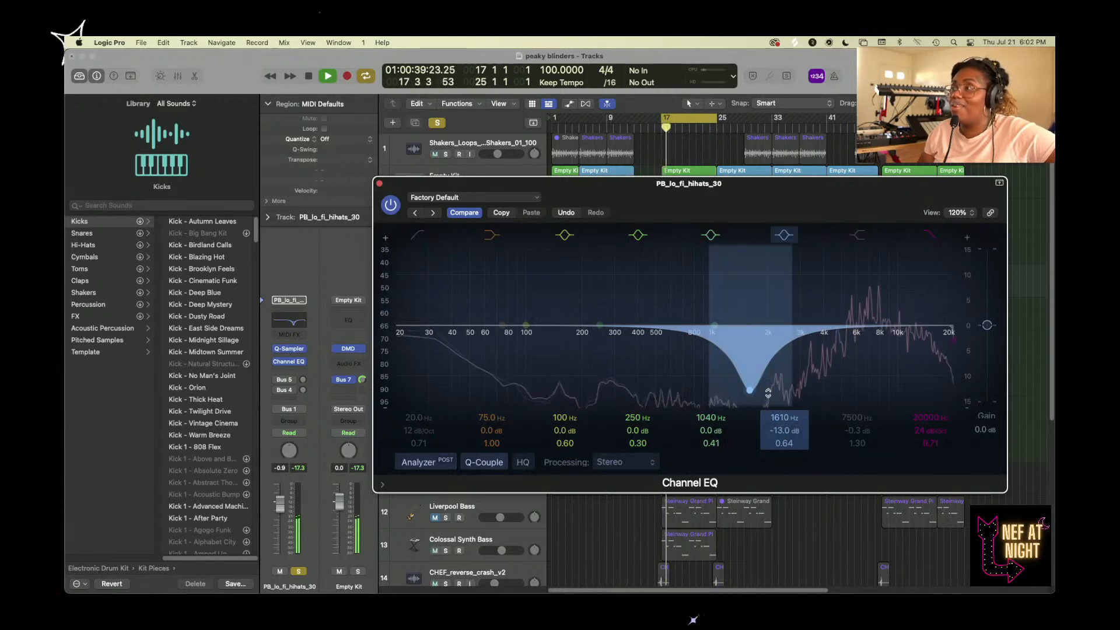
- Switch off the 1610 Hz band, bypass and close the Channel EQ, unsolo the hi-hats, and stop playback
click(785, 233)
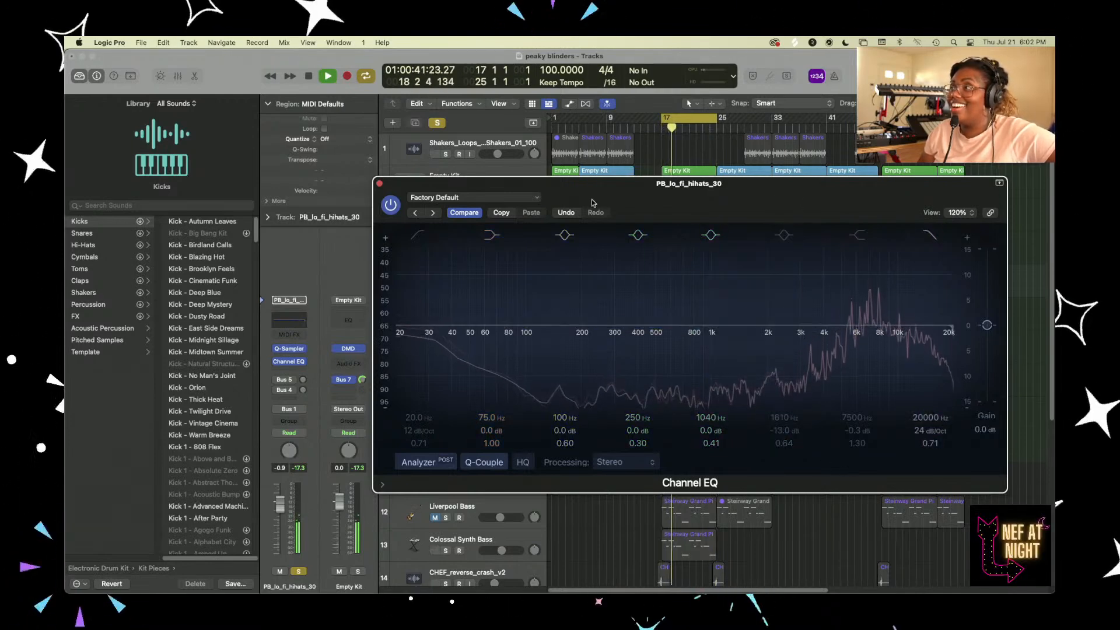
click(390, 205)
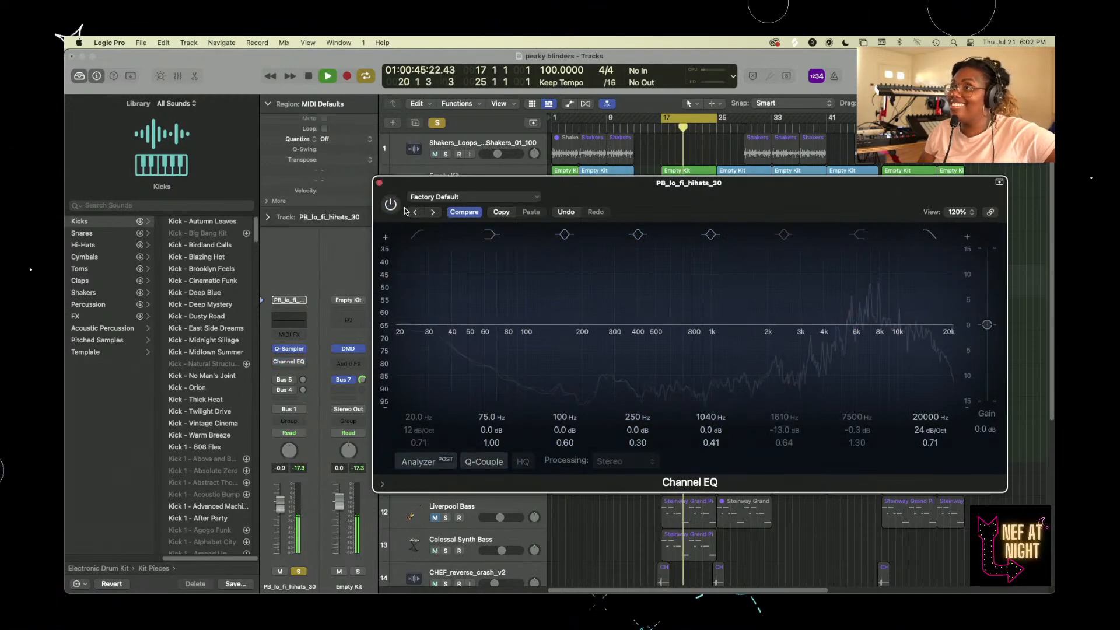
click(379, 183)
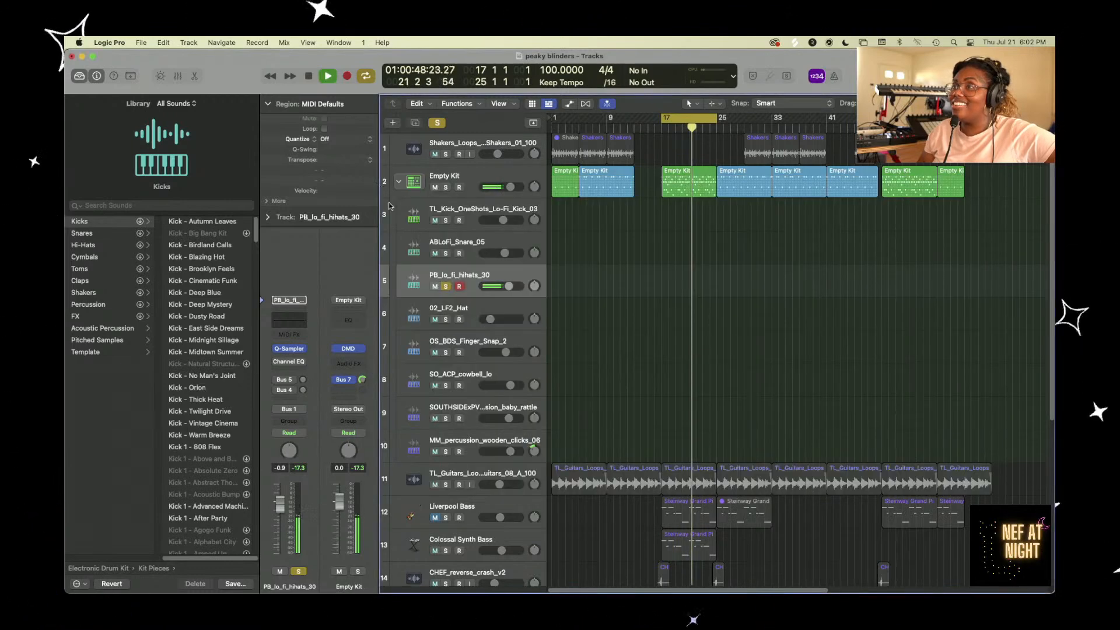
click(445, 285)
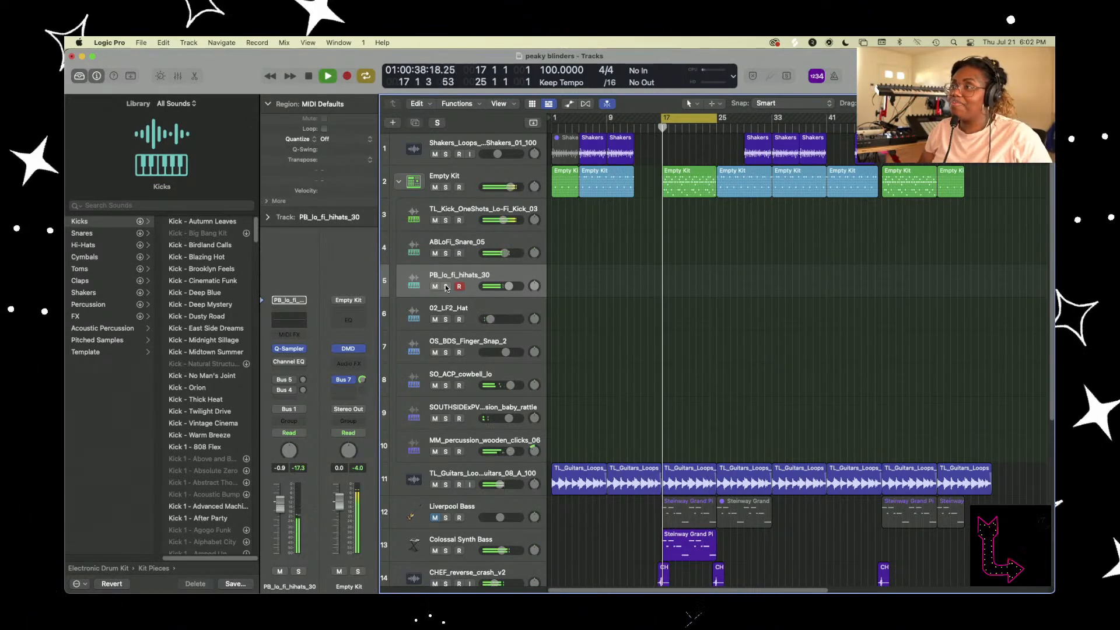
key(space)
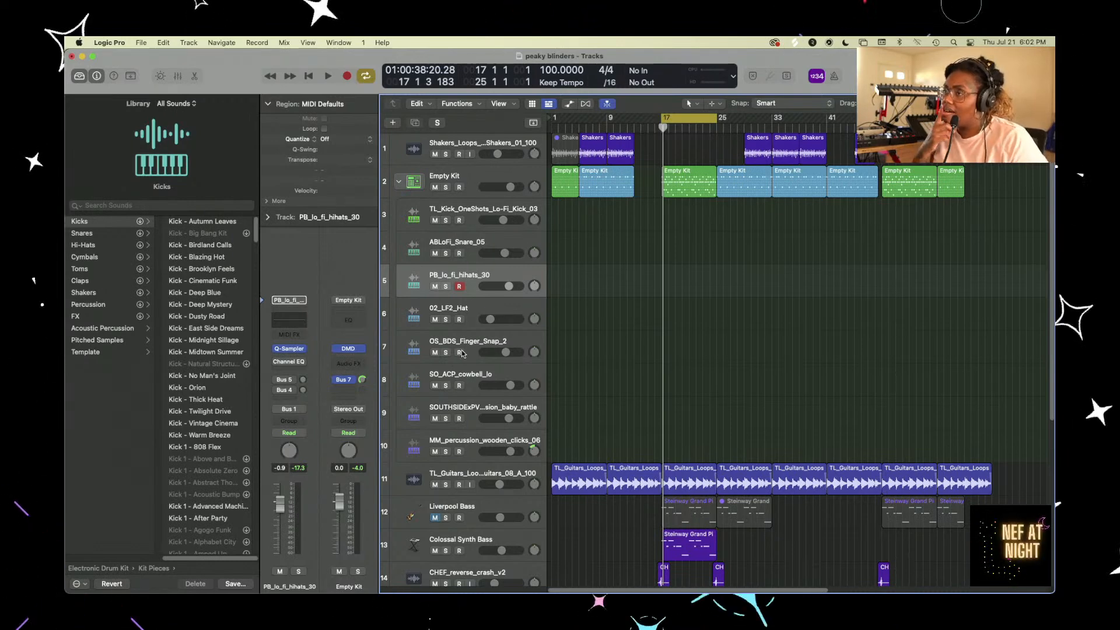
- Open the Empty Kit's Drum Machine Designer to view its pads, playing the cycle range briefly and stopping
scroll(461, 353, down, 1)
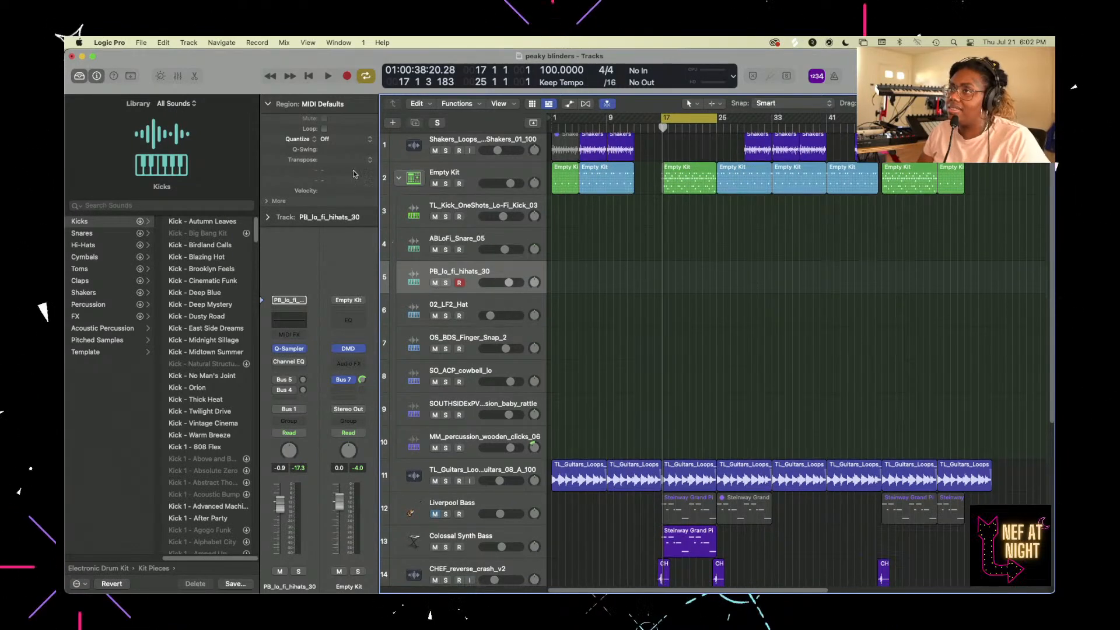
click(416, 178)
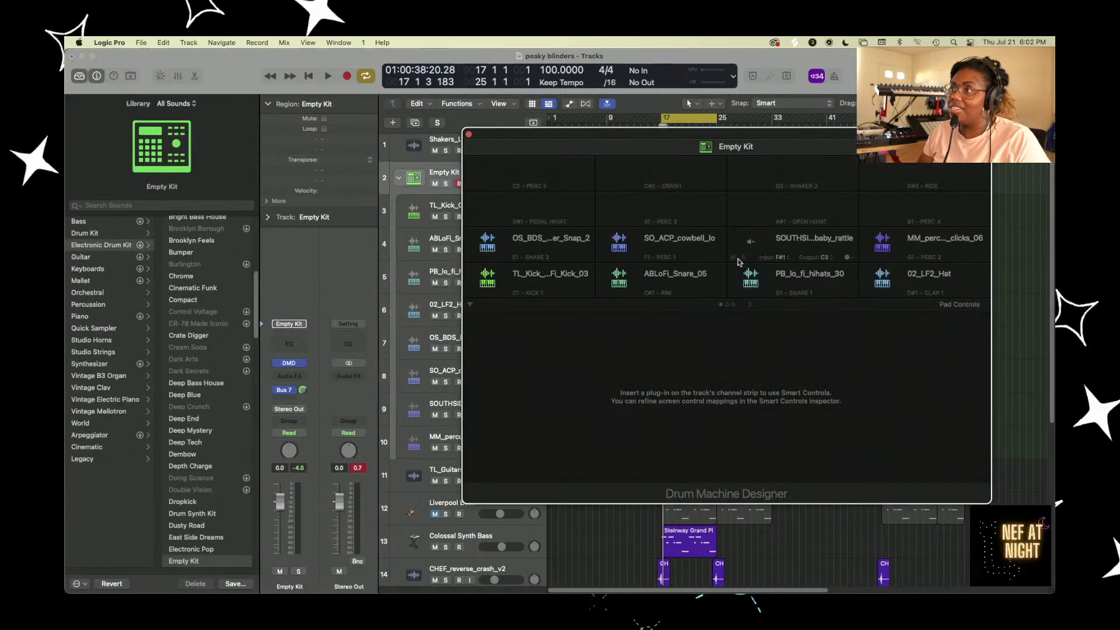
key(space)
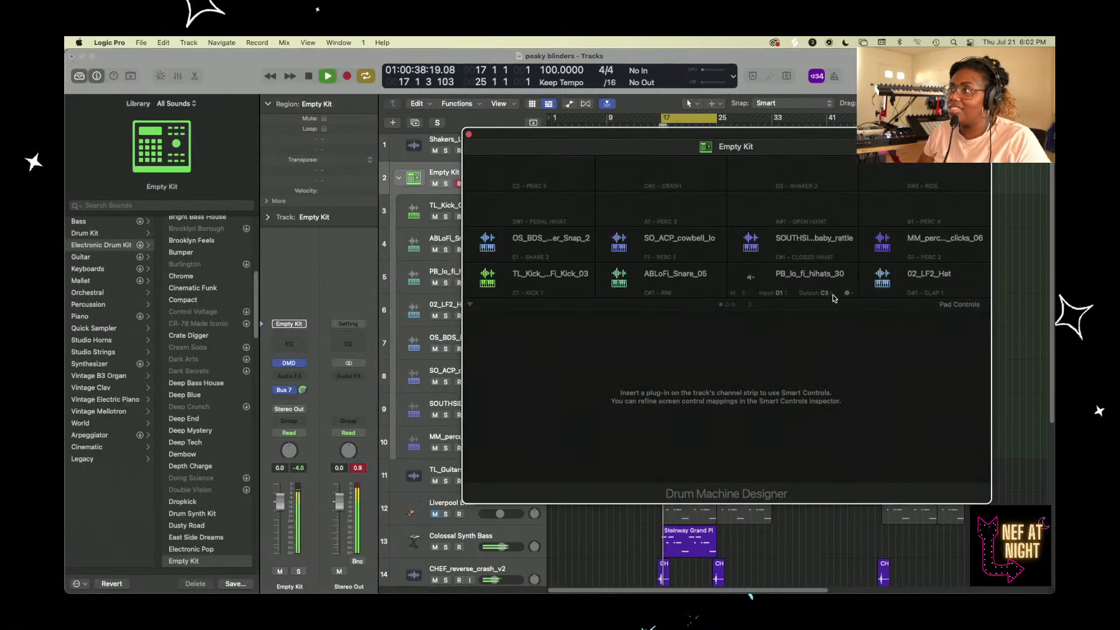
key(space)
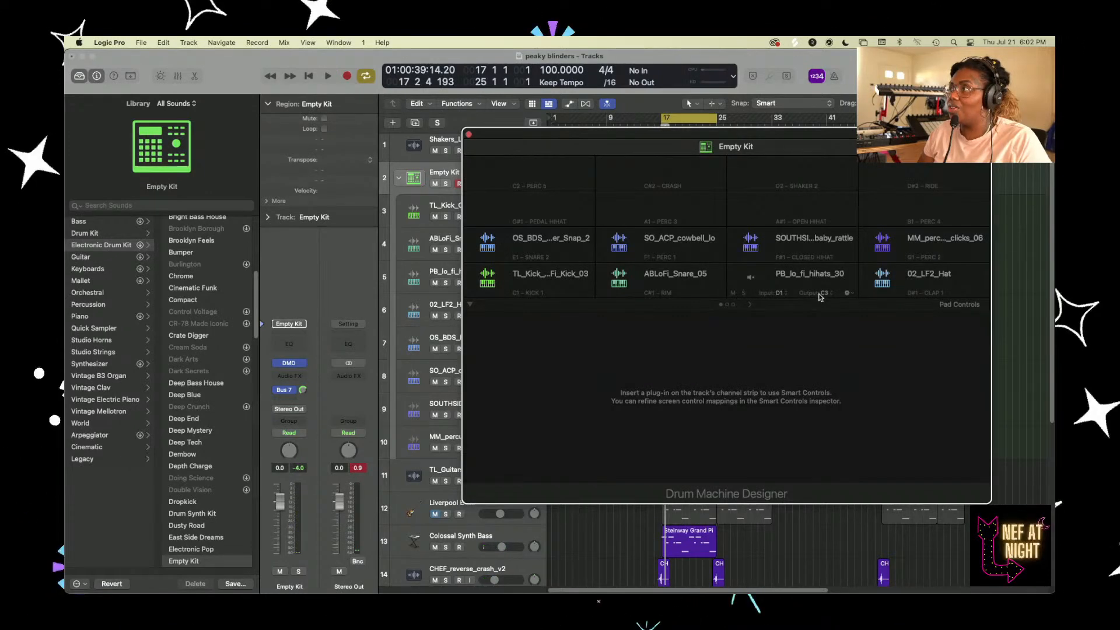
- Switch to Splice and change it to the old design to reach the sample library offline
key(ctrl+Up)
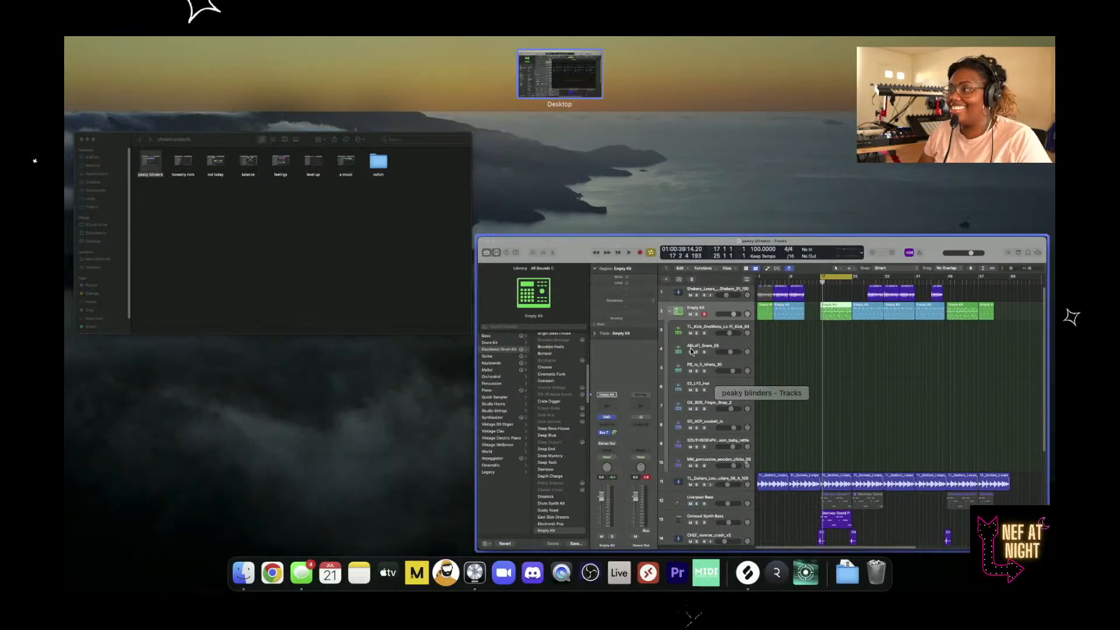
click(849, 368)
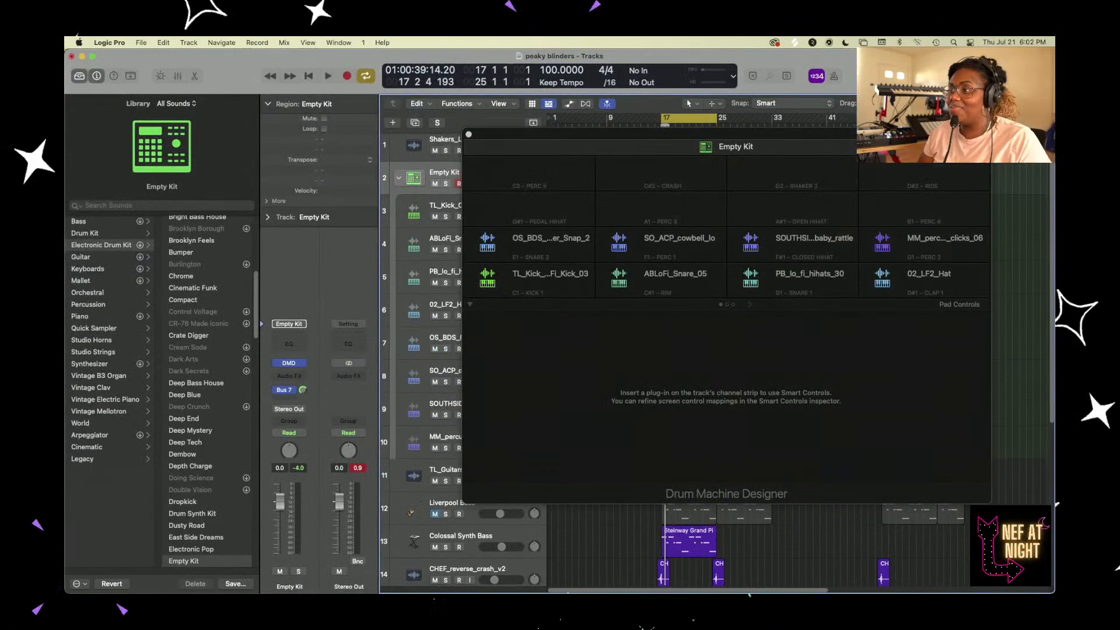
mouse_move(640, 584)
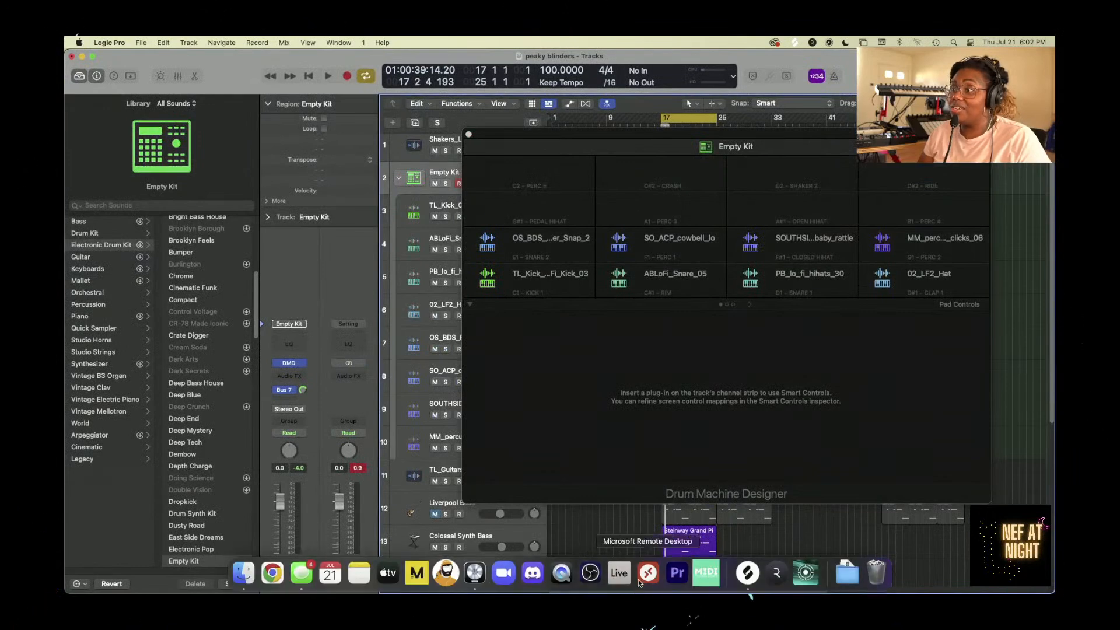
click(756, 581)
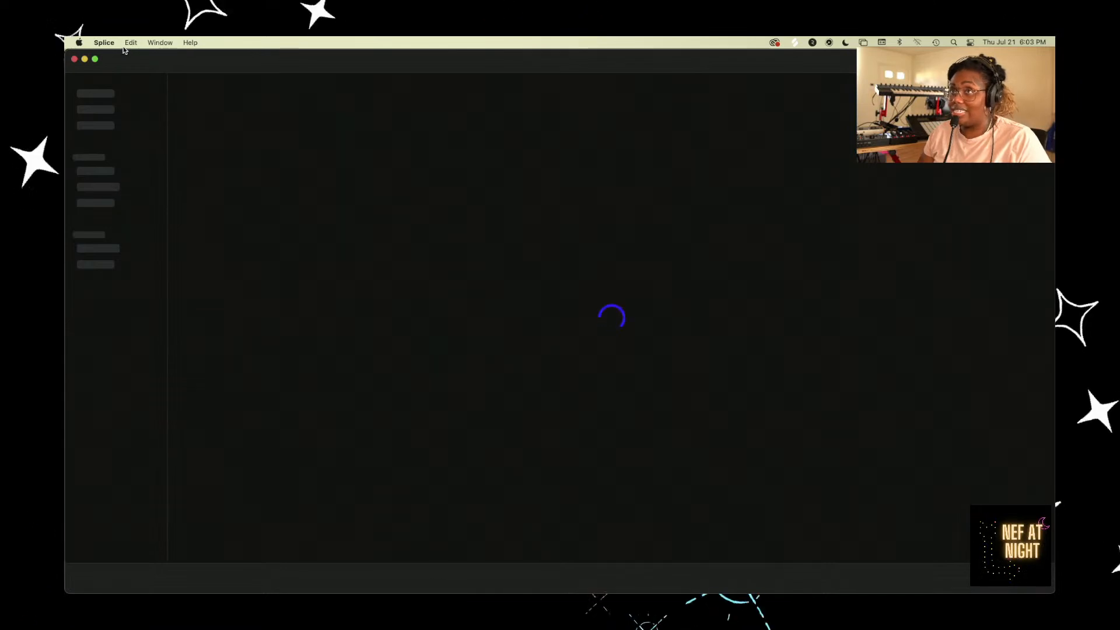
click(86, 60)
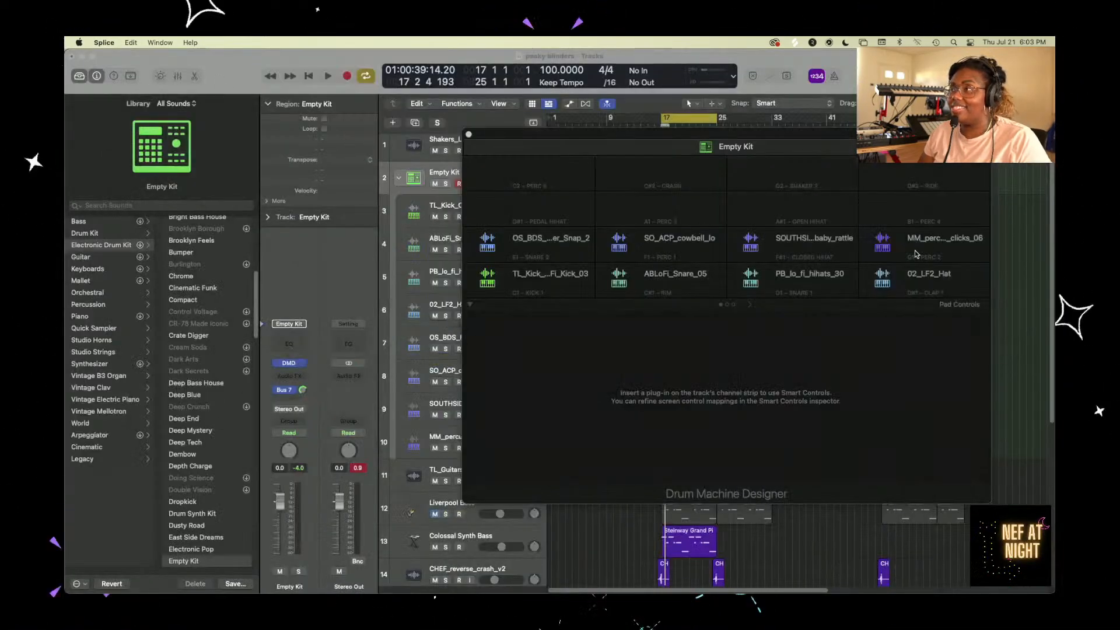
key(ctrl+Up)
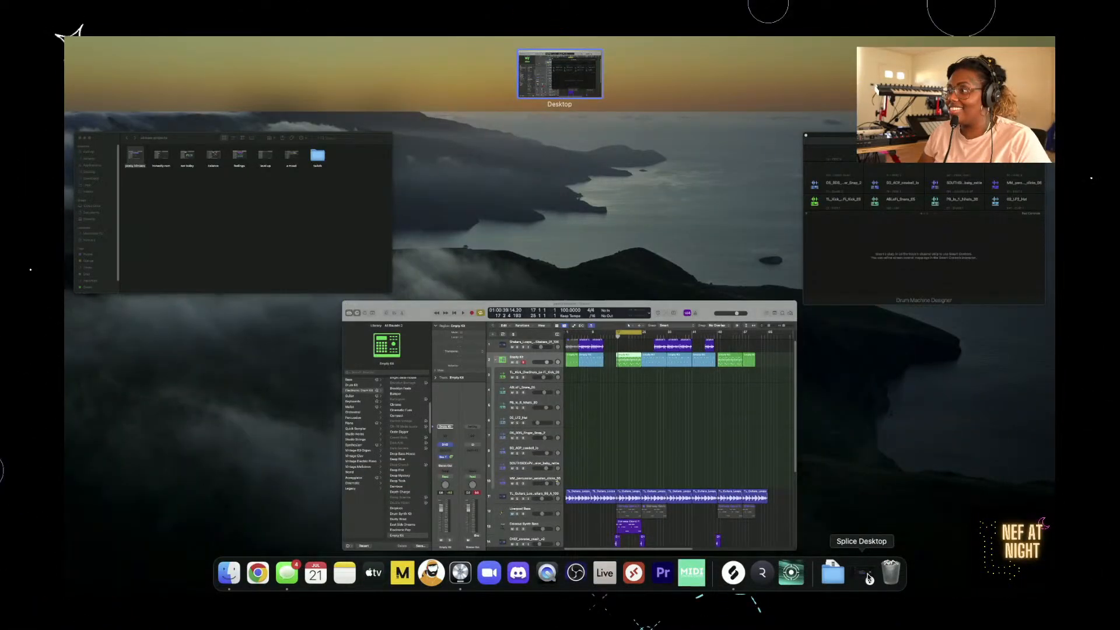
click(868, 578)
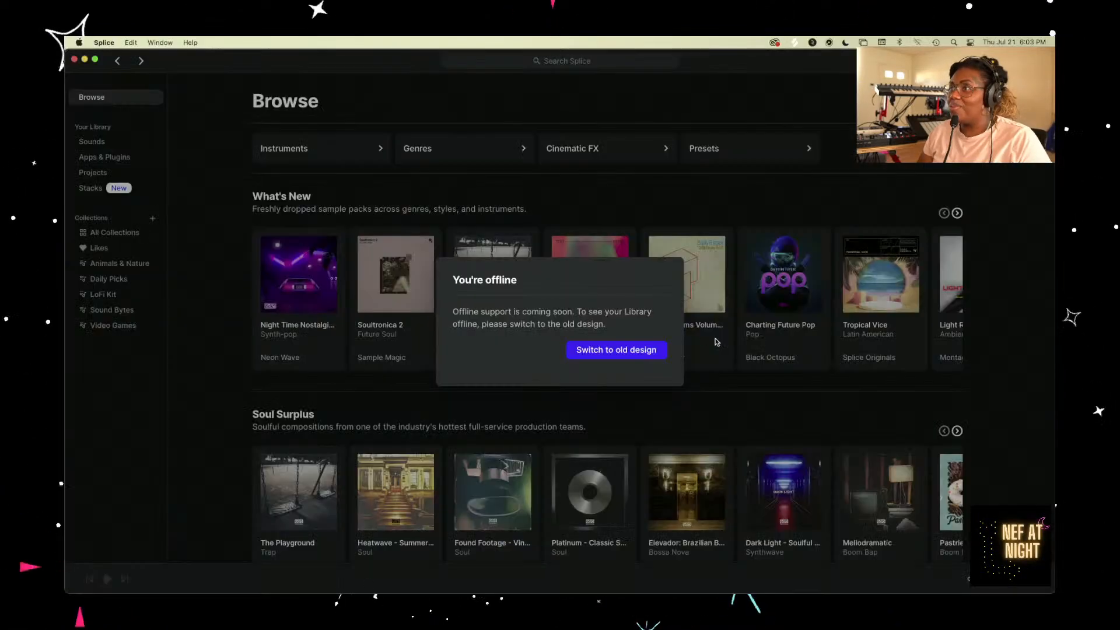
click(611, 350)
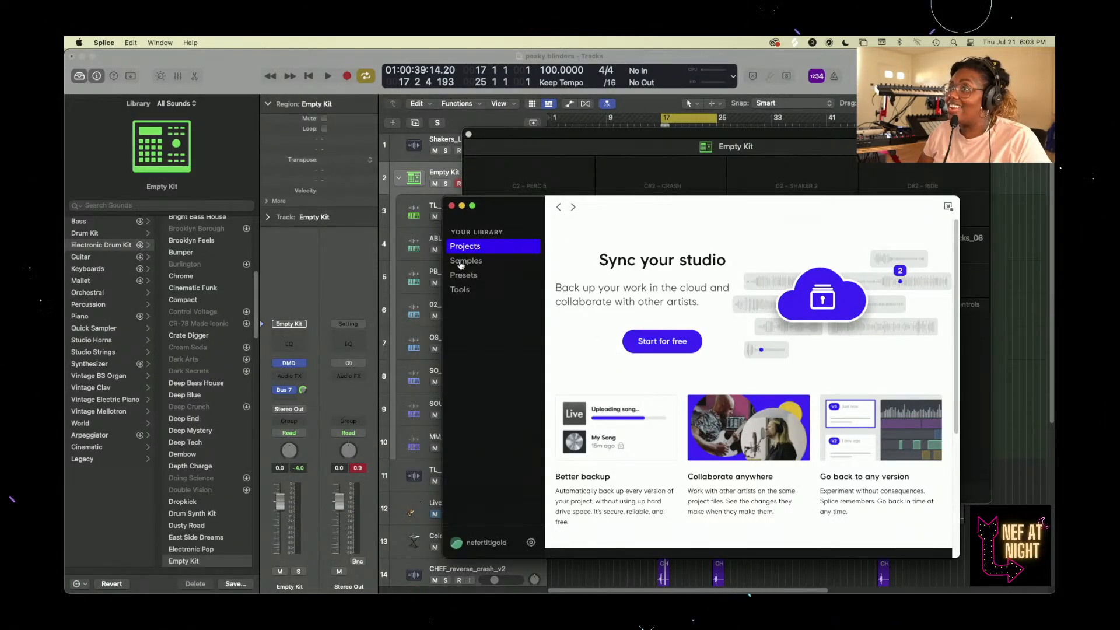
- Search the Splice sample library for "hi hat"
click(496, 261)
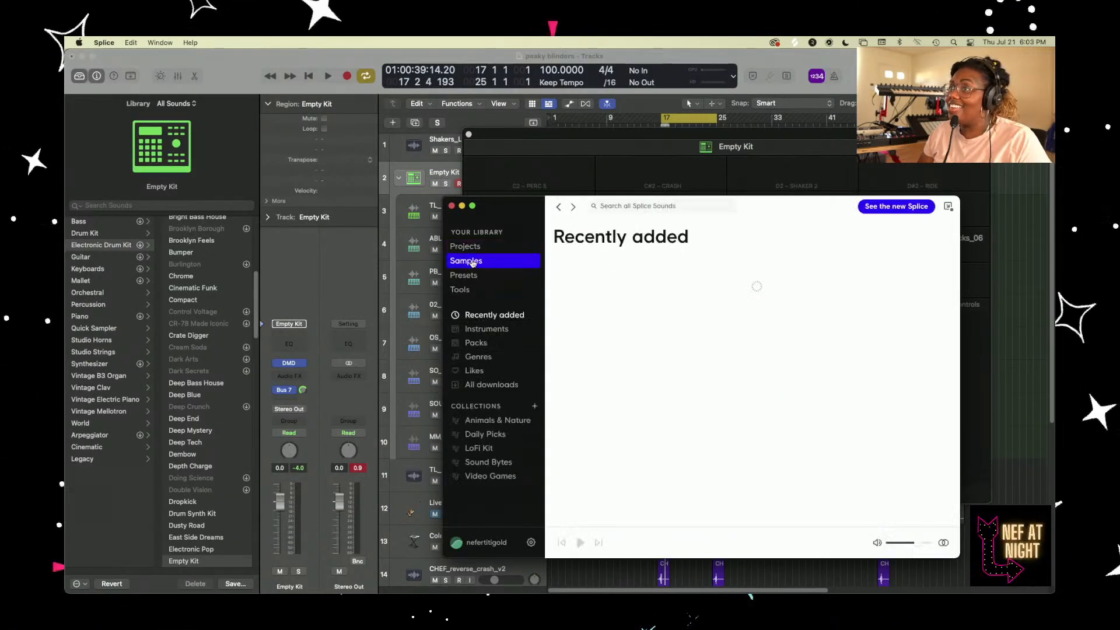
click(686, 207)
text(hi hat)
key(Return)
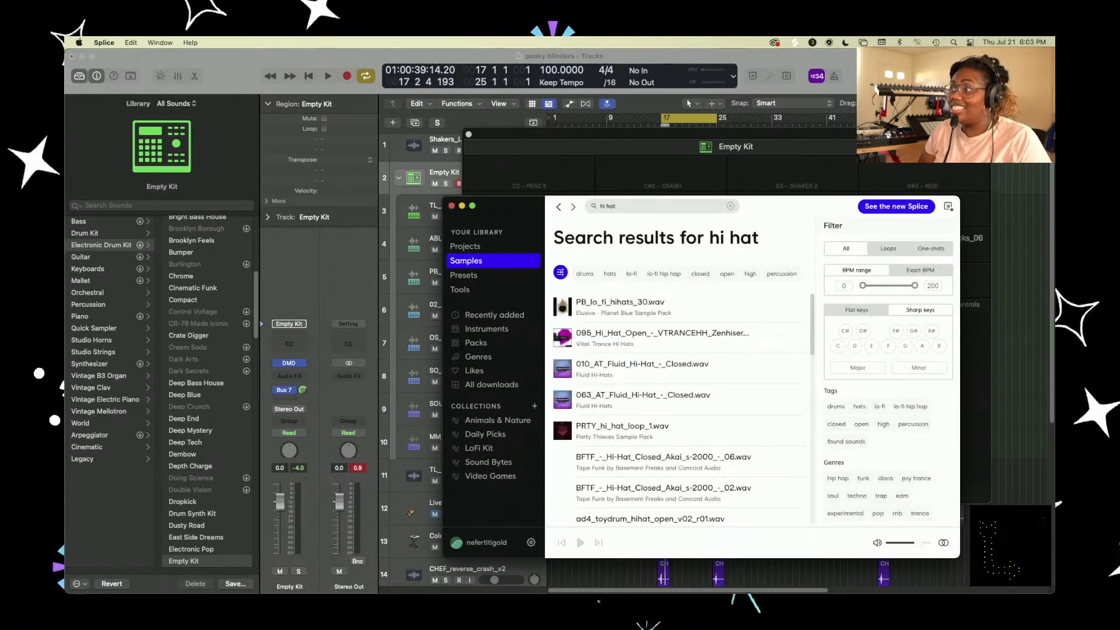
- Filter the results by the hats tag and audition several hi-hat samples, including PRTY_hi_hat_loop_1.wav
scroll(591, 329, down, 1)
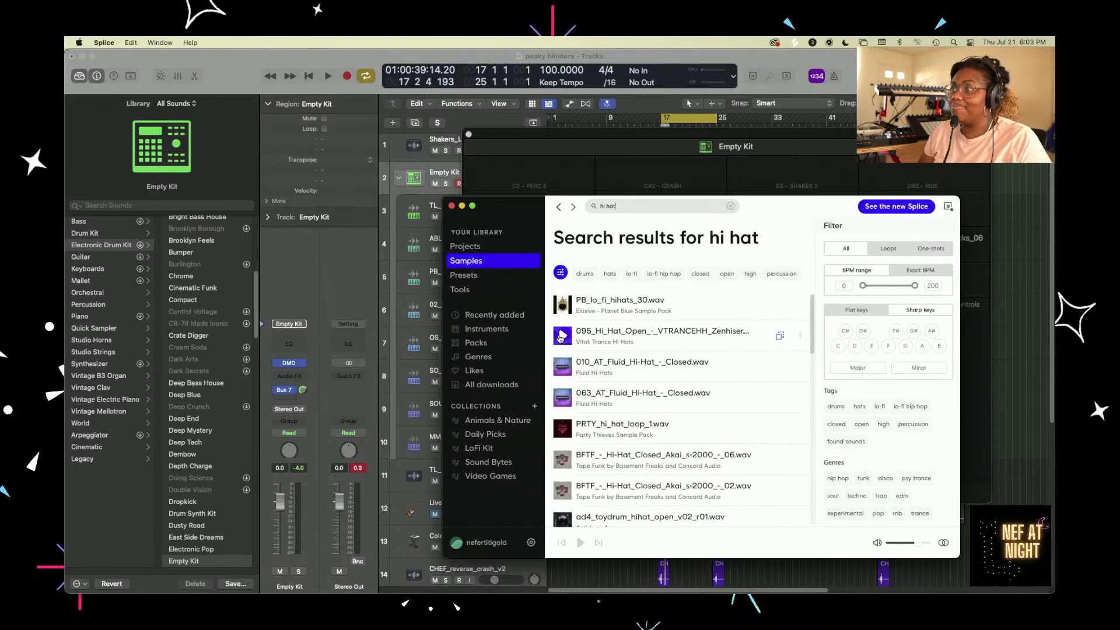
click(562, 337)
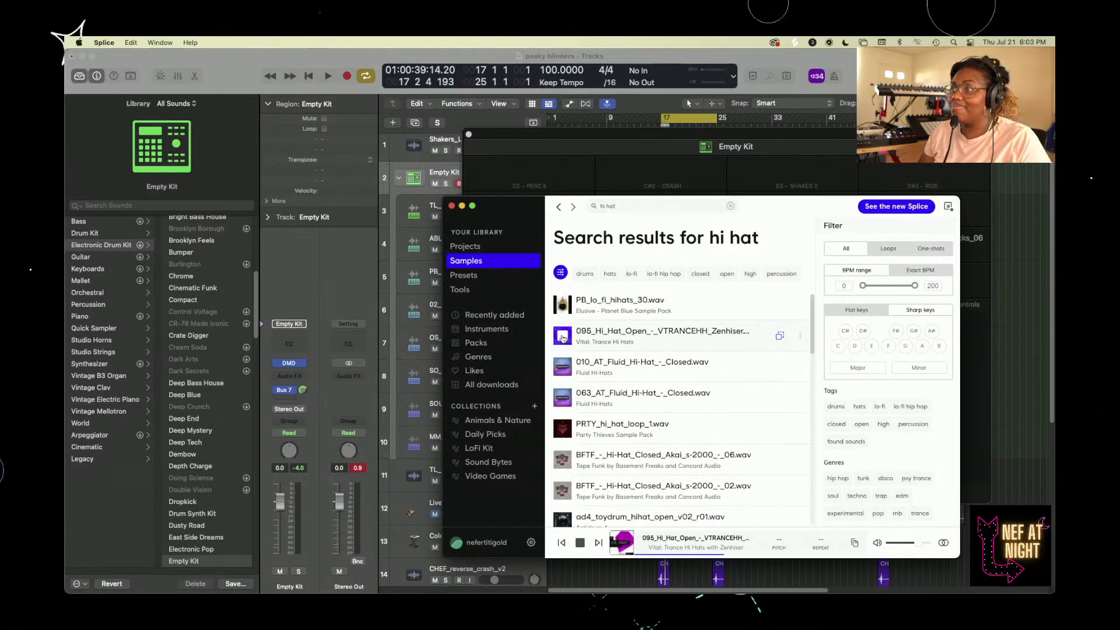
click(609, 274)
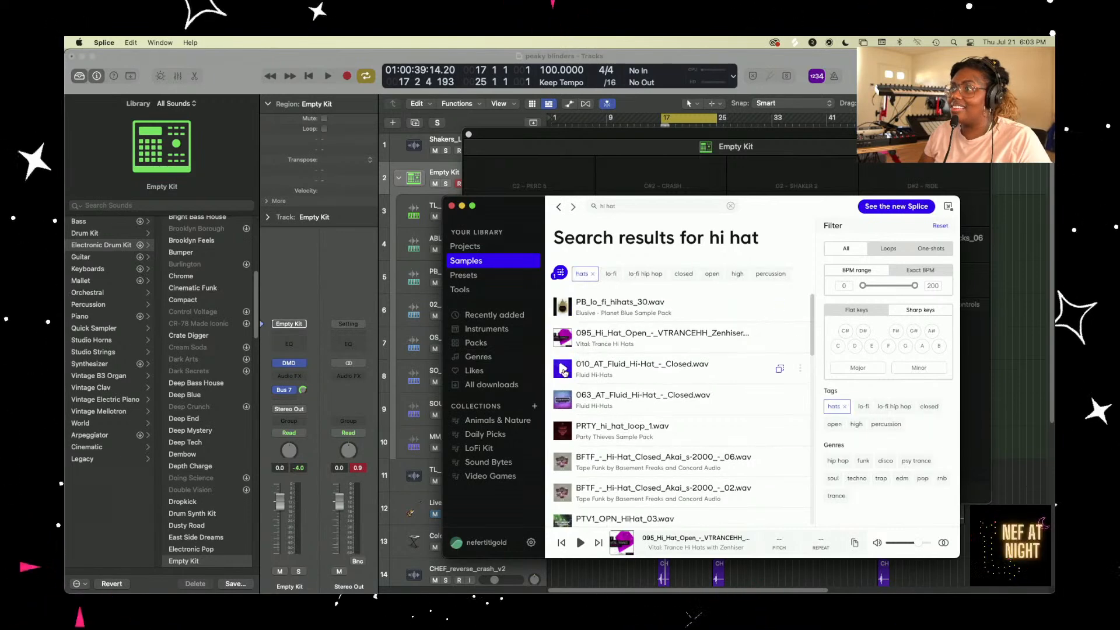
click(563, 370)
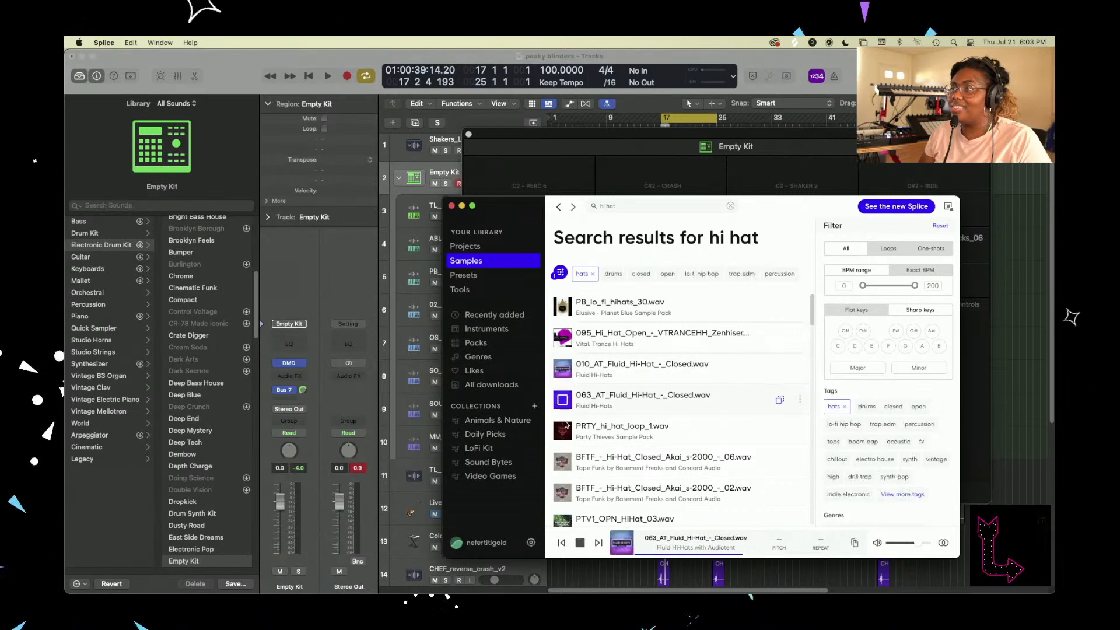
click(563, 432)
scroll(562, 434, down, 1)
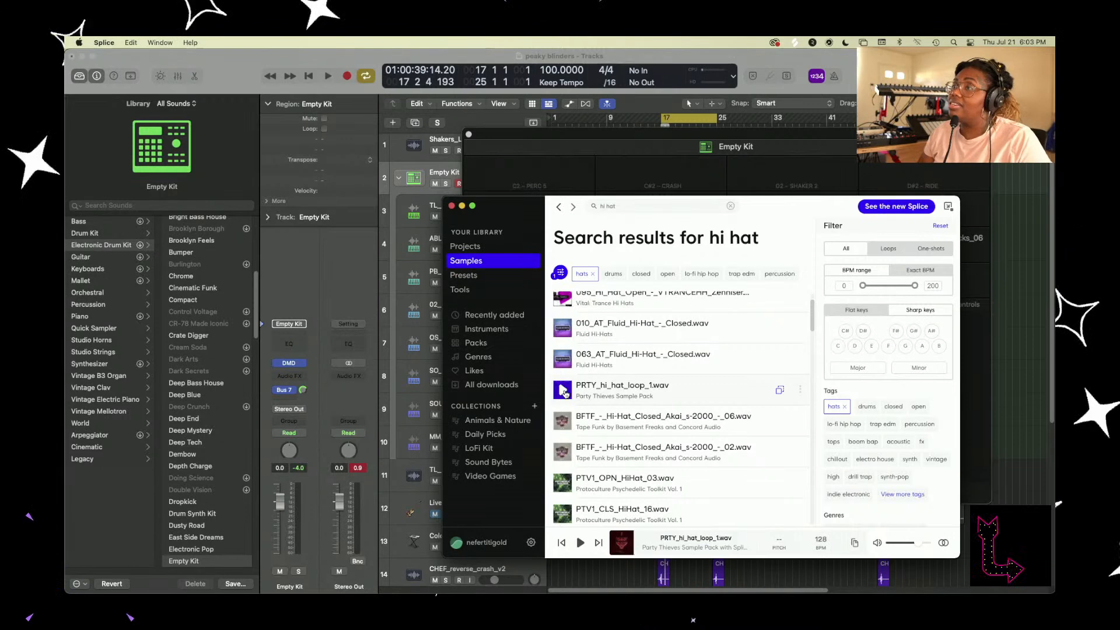
- Open the enclosing folder of PRTY_hi_hat_loop_1.wav and add the file to the Logic Pro project as a new audio track at bar 6
click(781, 391)
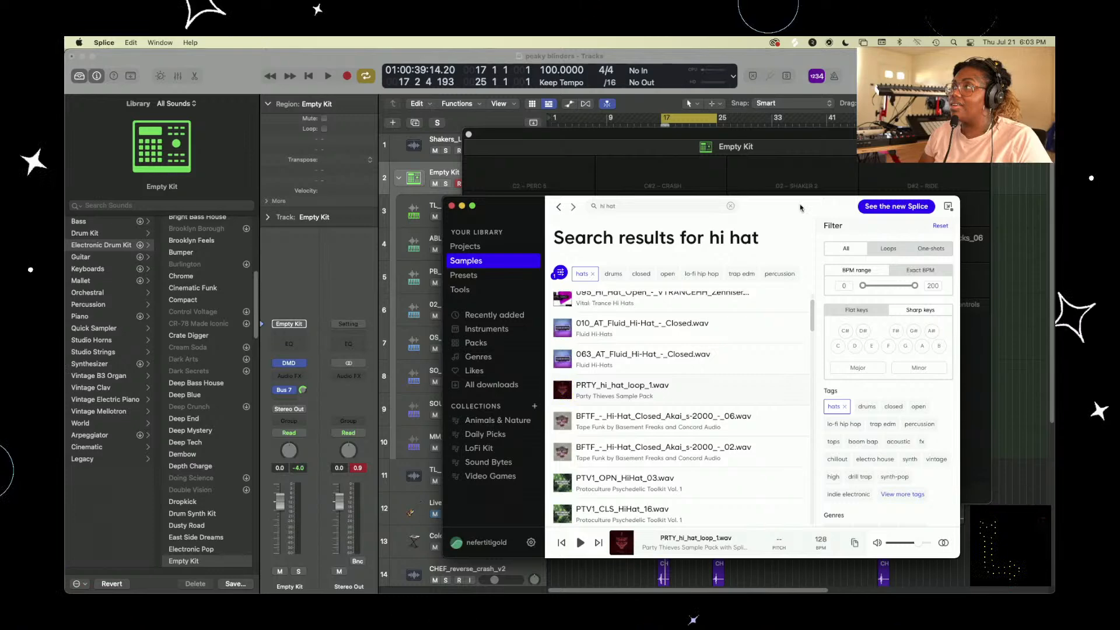
scroll(1020, 361, down, 5)
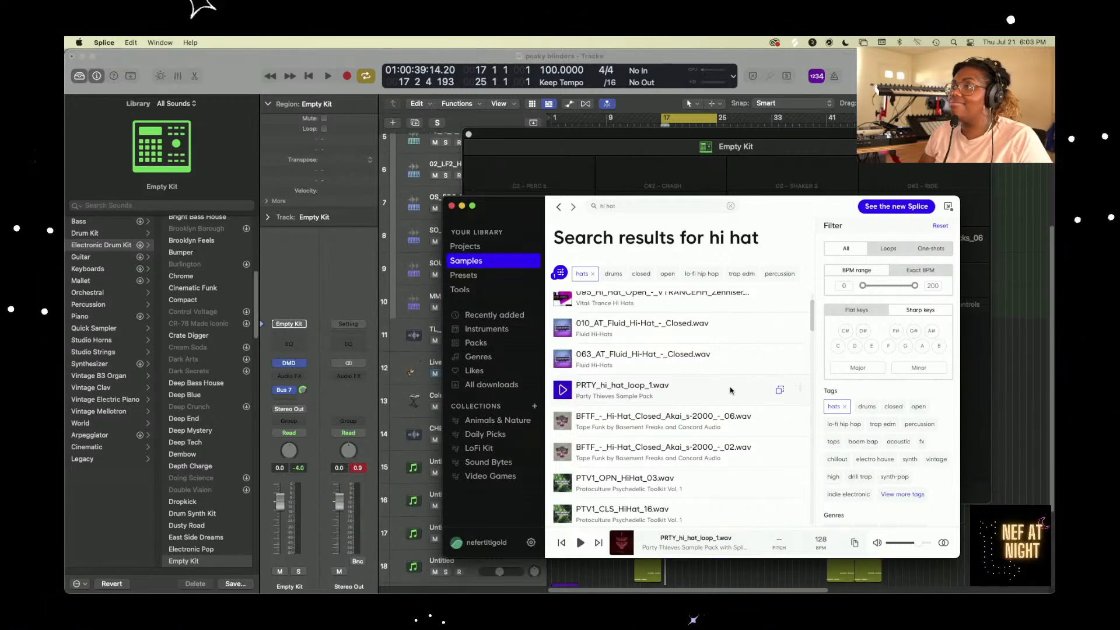
click(799, 389)
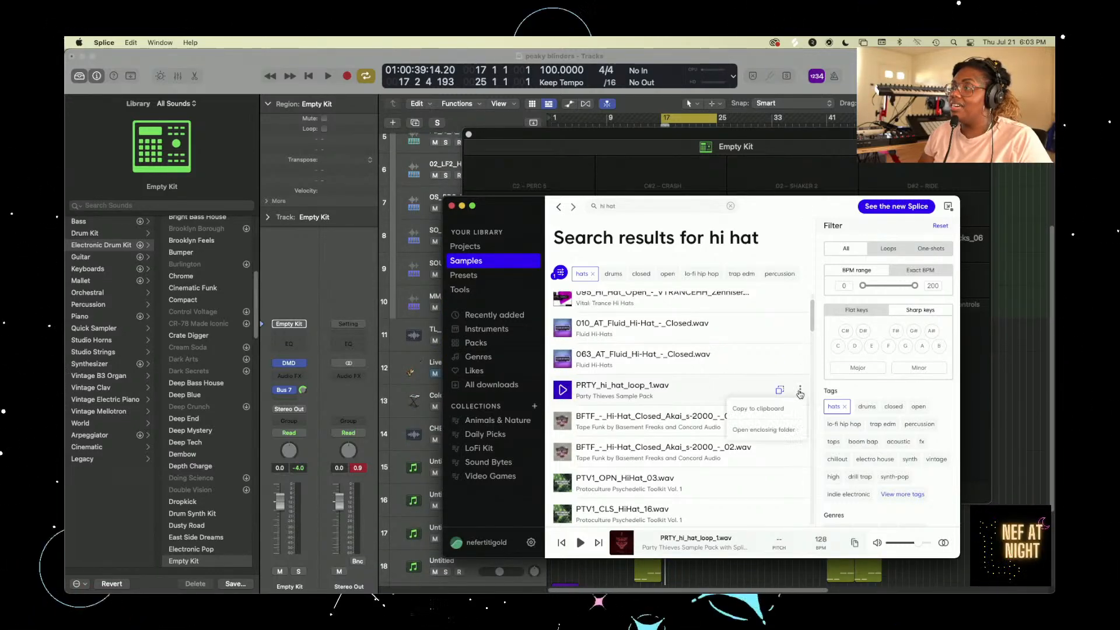
click(775, 429)
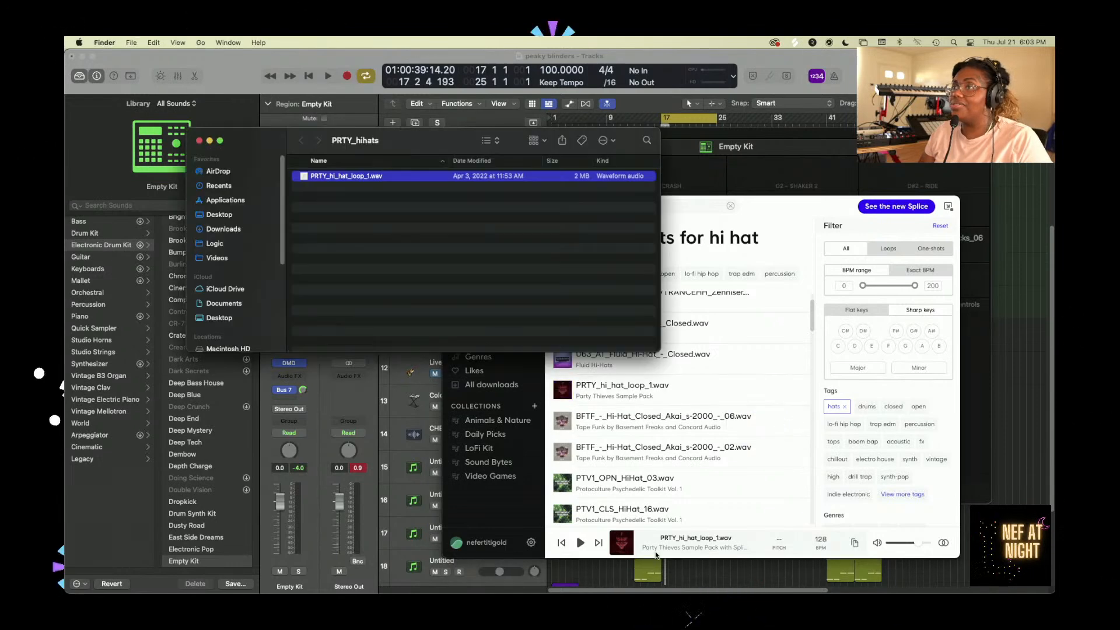
scroll(654, 572, down, 4)
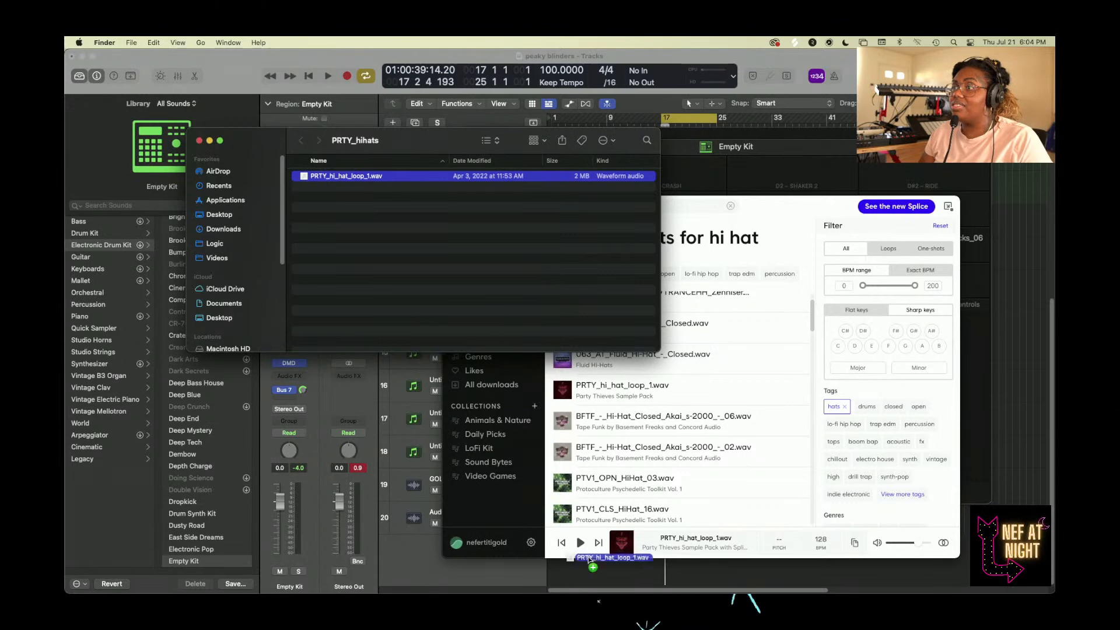
drag(589, 558, 588, 572)
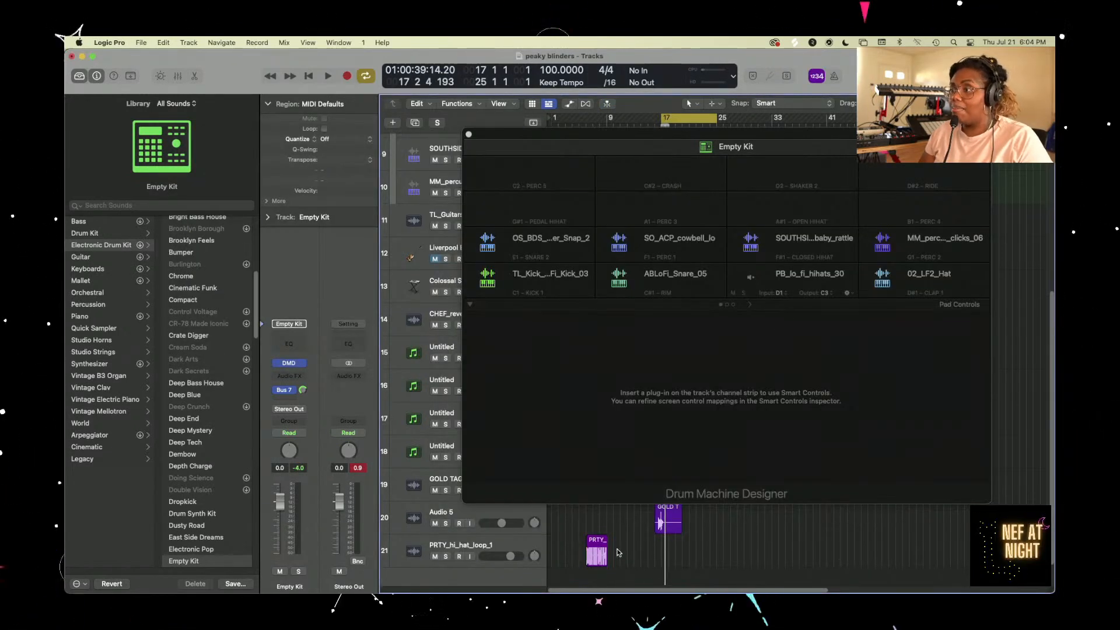
- Close the Drum Machine Designer and solo the PRTY_hi_hat_loop_1 track
click(469, 134)
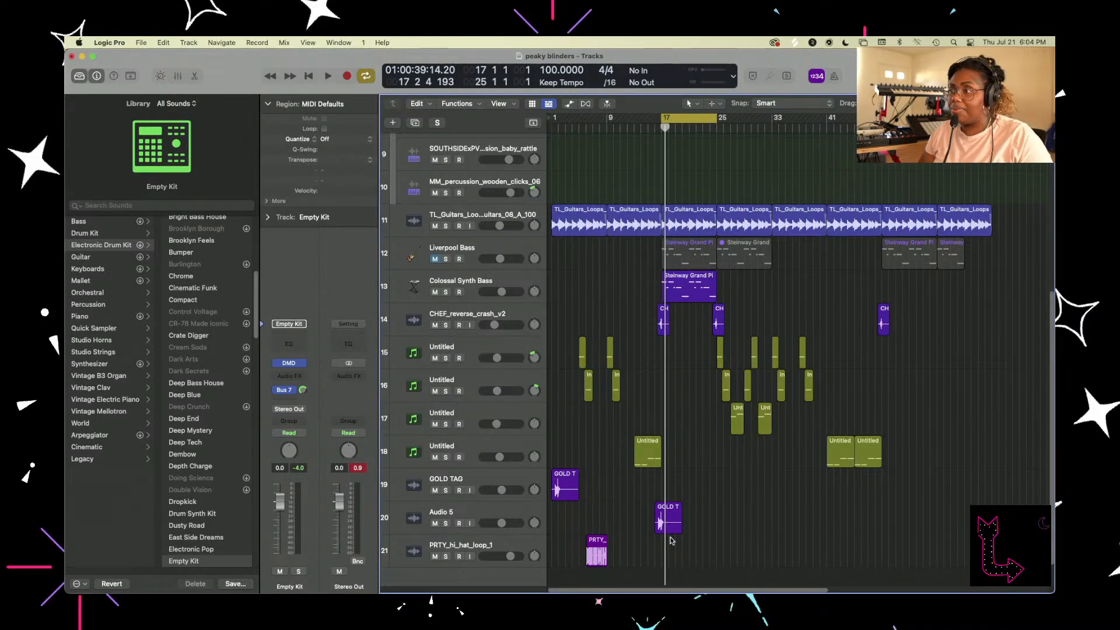
key(s)
scroll(614, 577, up, 10)
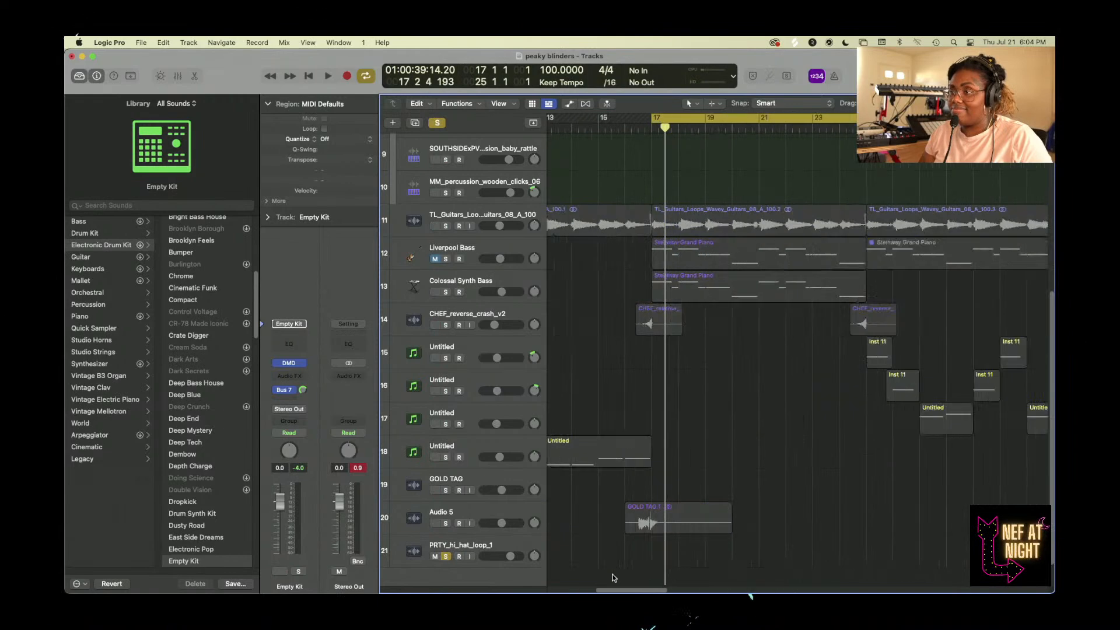
scroll(613, 577, left, 20)
scroll(613, 577, right, 8)
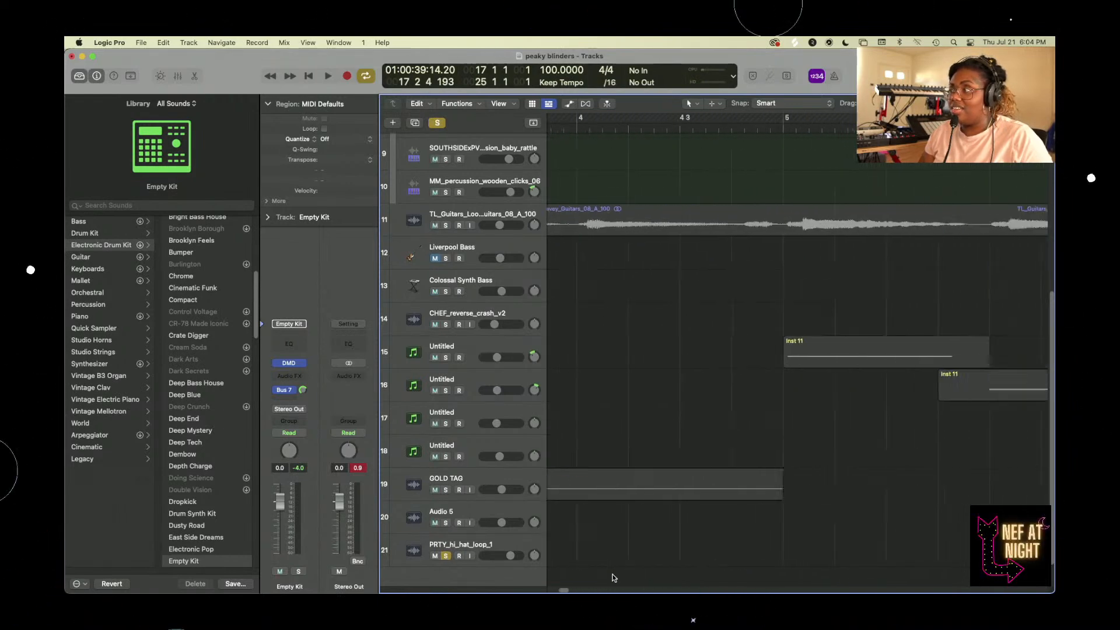
- Hide the Library and examine the individual hits at the start of the PRTY_hi_hat_loop_1 waveform
click(81, 76)
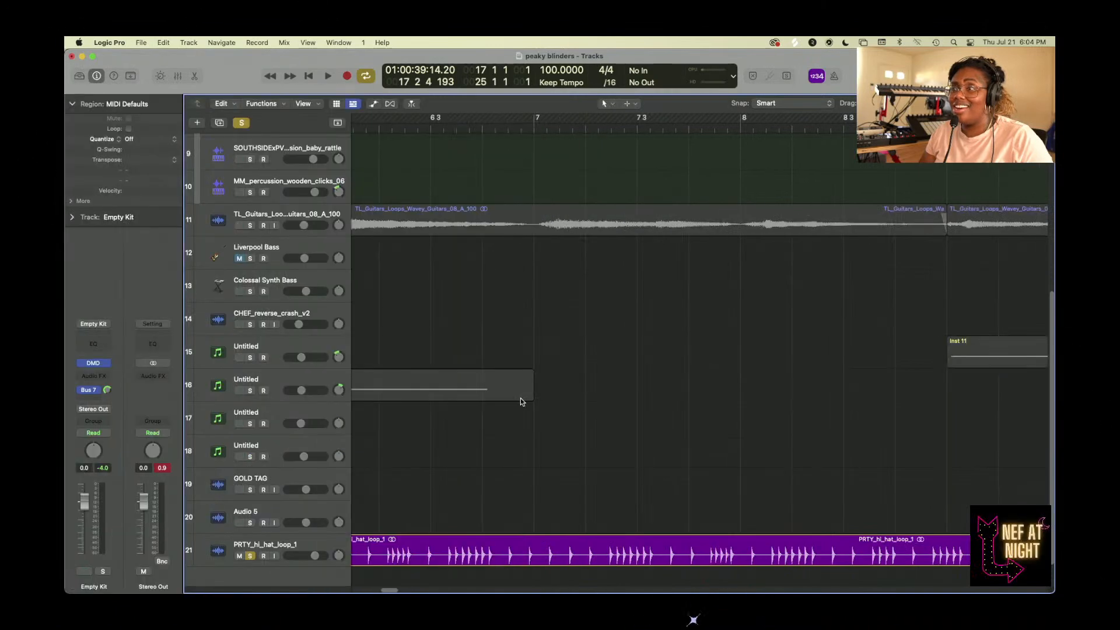
scroll(521, 401, down, 1)
scroll(521, 401, left, 5)
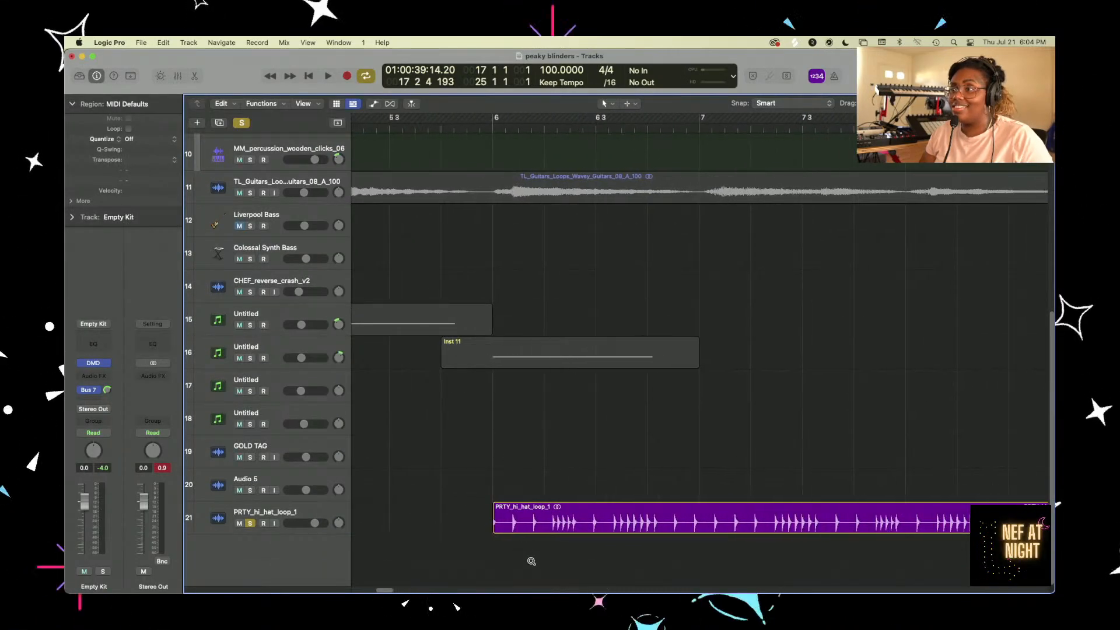
scroll(531, 561, up, 4)
scroll(531, 563, down, 5)
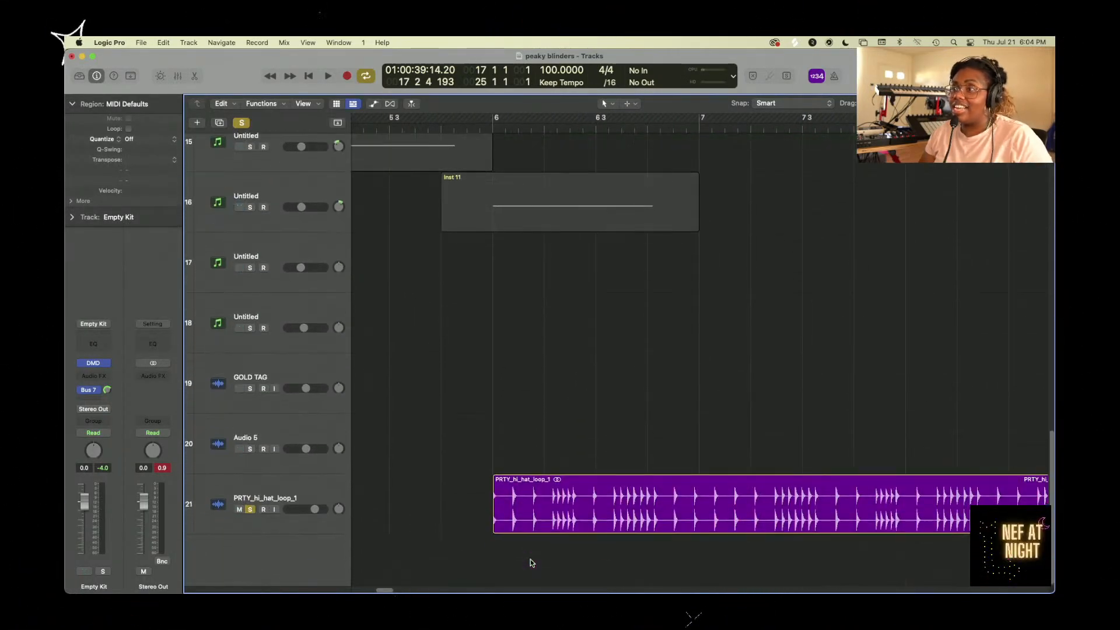
scroll(532, 563, up, 4)
scroll(532, 562, right, 5)
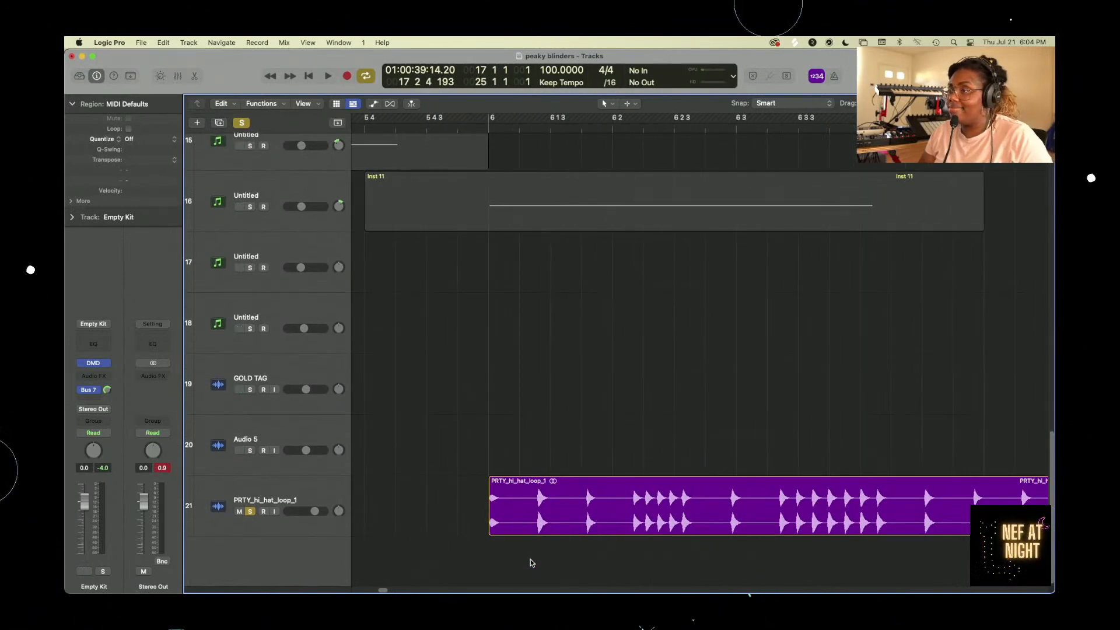
scroll(531, 563, up, 3)
scroll(531, 562, up, 4)
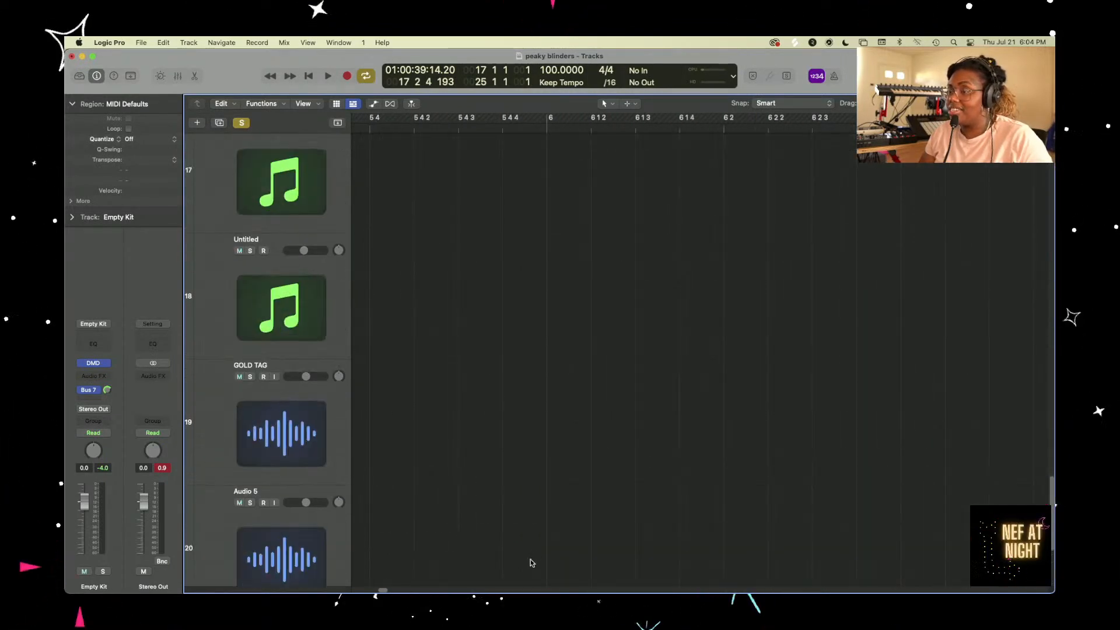
scroll(531, 563, up, 5)
scroll(532, 563, down, 8)
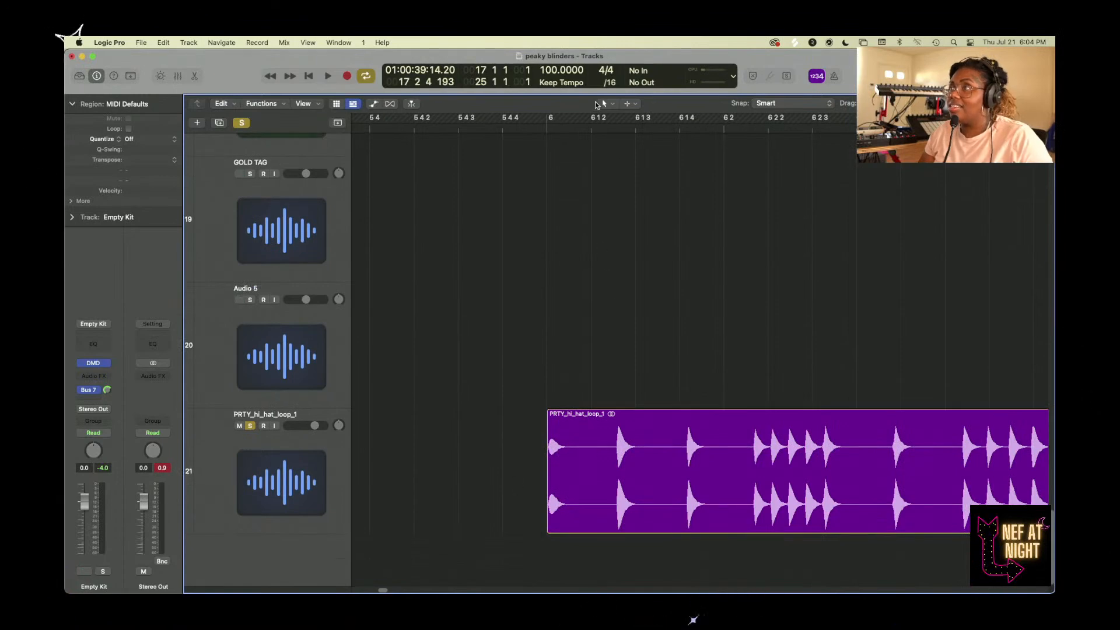
scroll(597, 134, up, 1)
- Stop playback, turn off the cycle range and focus the view on the PRTY_hi_hat_loop_1 region
key(space)
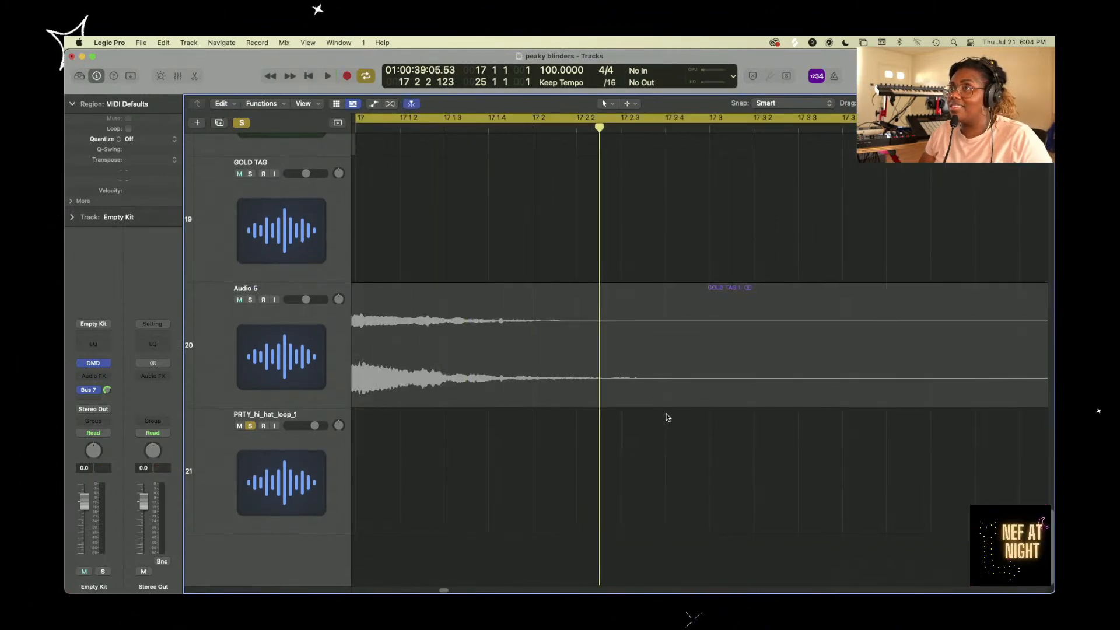
key(z)
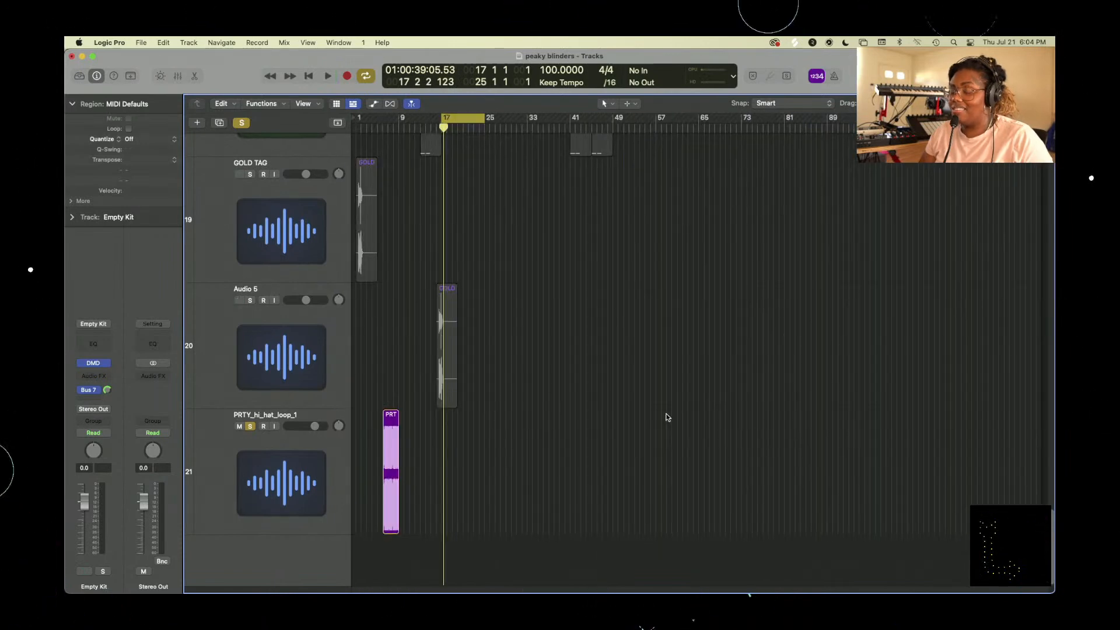
key(c)
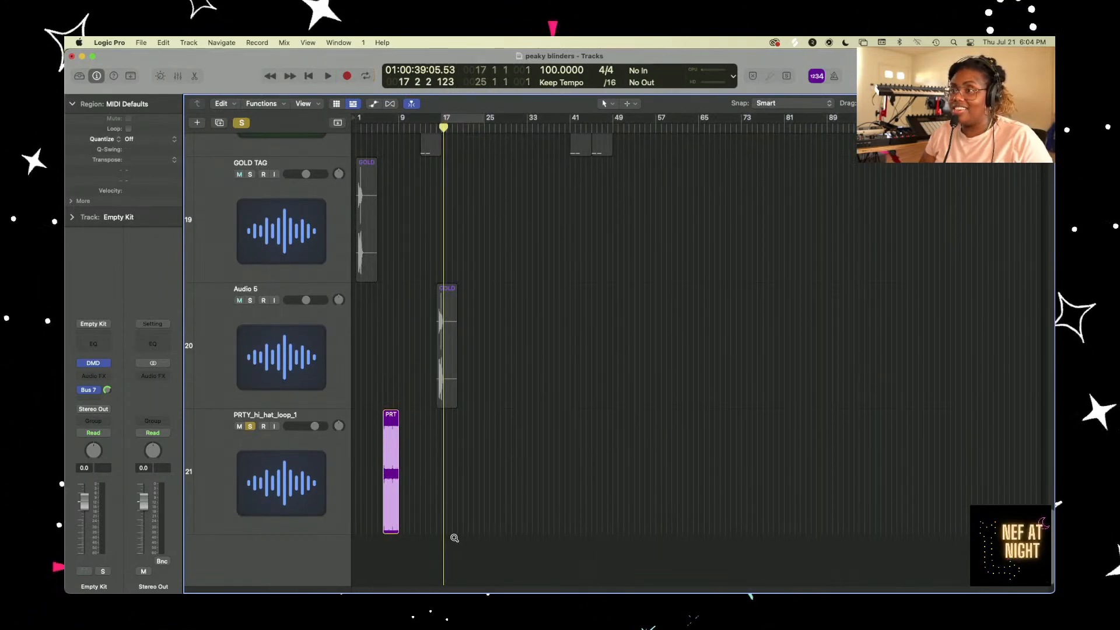
drag(454, 537, 340, 504)
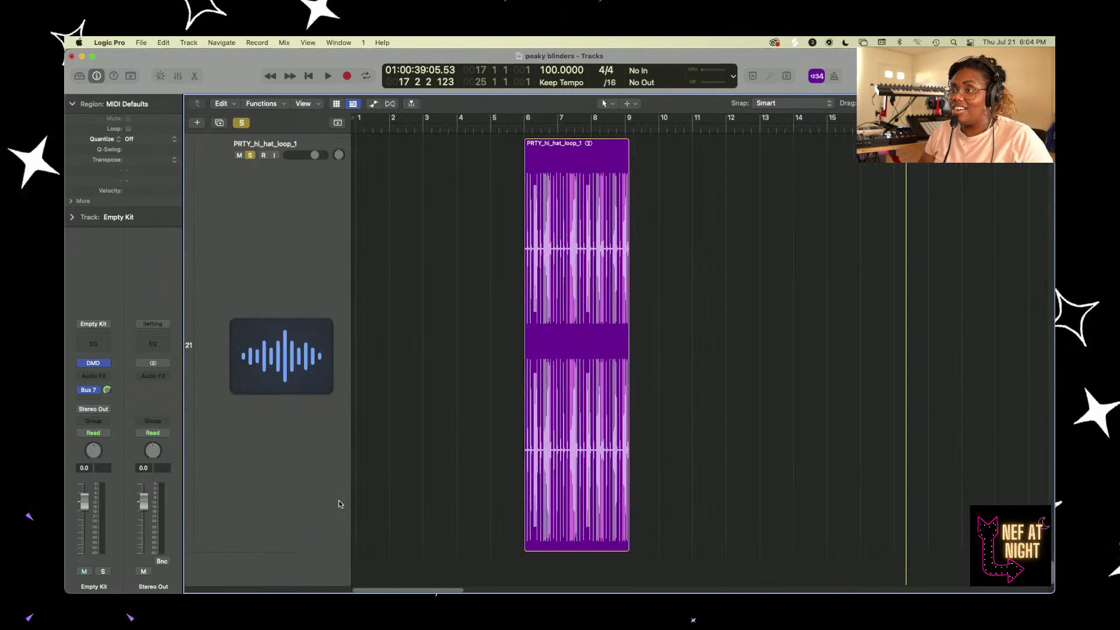
- Play the hi-hat loop from position 6 1 4 1 to audition its third hit
scroll(592, 503, up, 5)
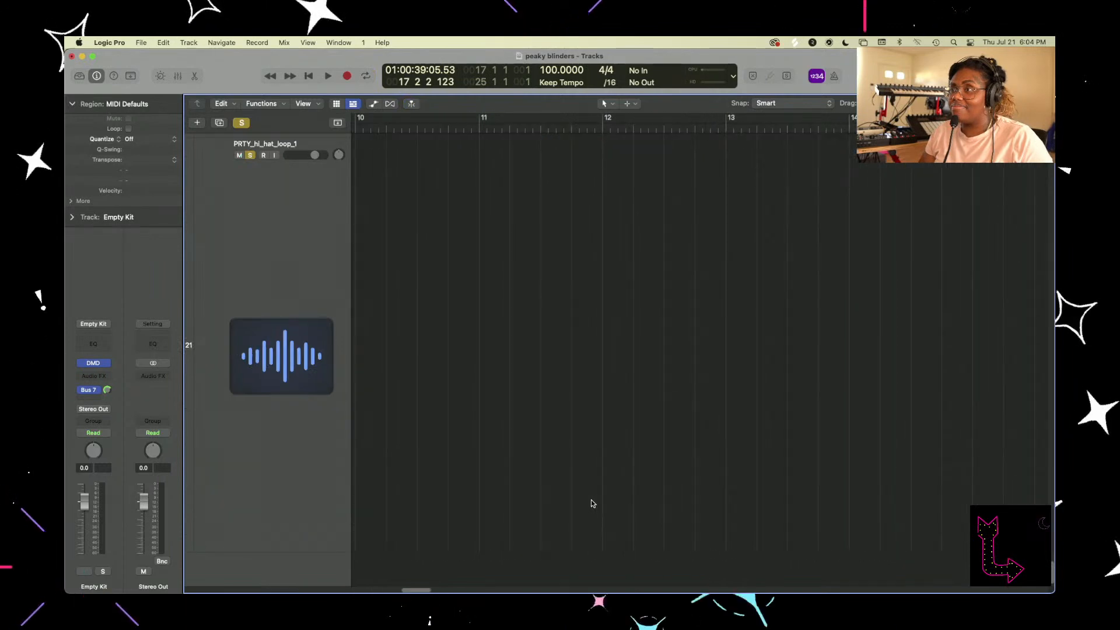
scroll(592, 504, left, 8)
scroll(592, 504, up, 8)
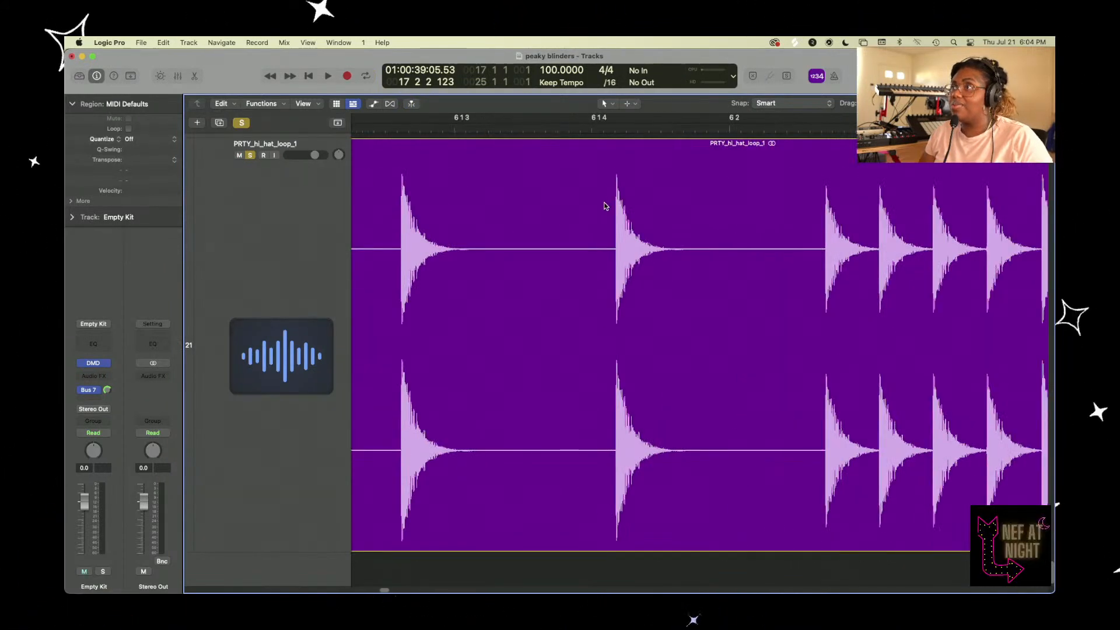
scroll(604, 206, down, 5)
click(457, 128)
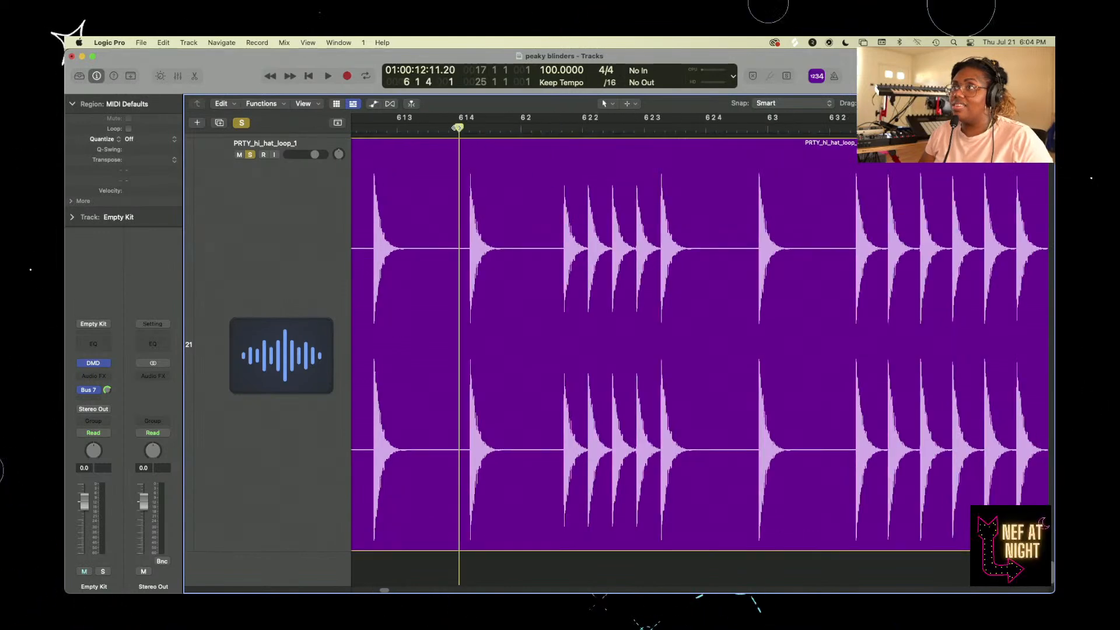
key(space)
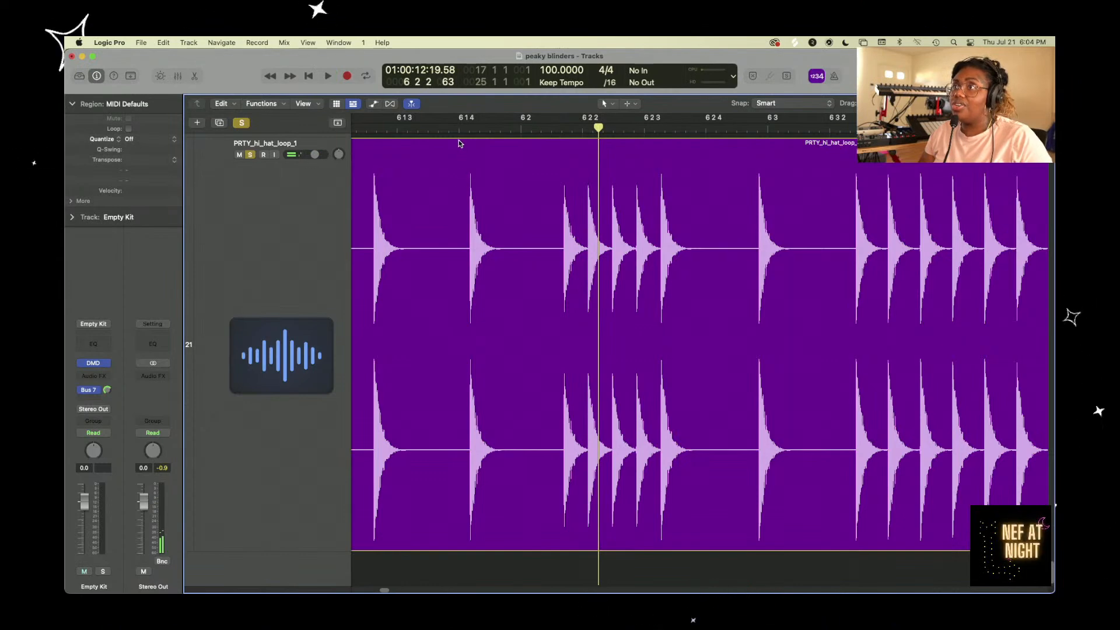
- Cut the third hit out of the hi-hat loop by moving it ahead of bar 6 and deleting the remaining loop pieces
drag(458, 167, 523, 169)
click(480, 170)
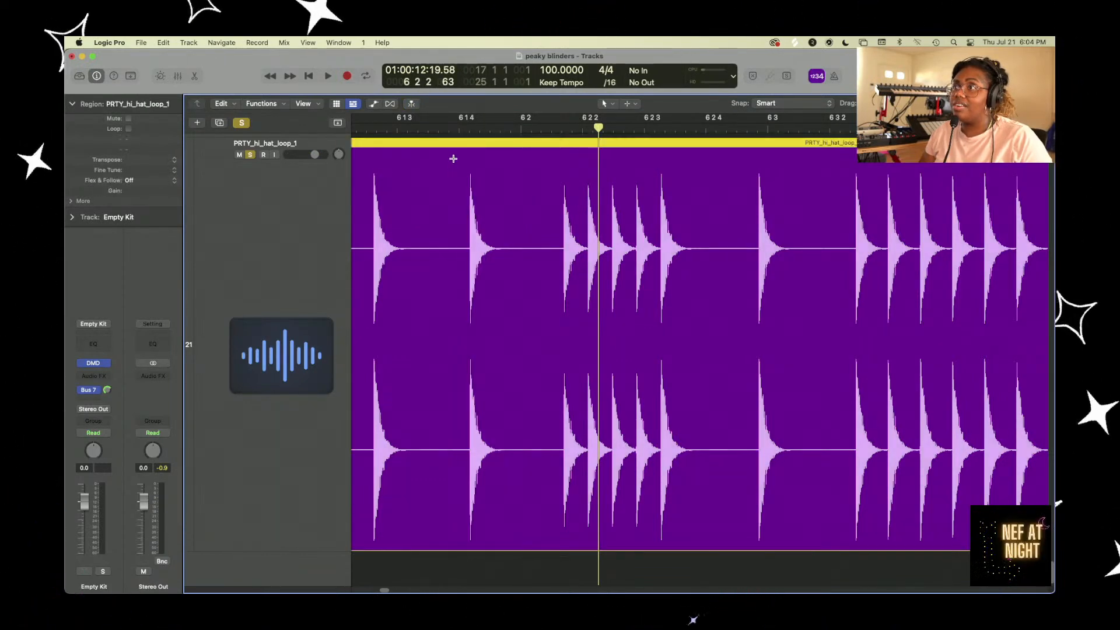
scroll(512, 188, left, 1)
scroll(515, 192, down, 3)
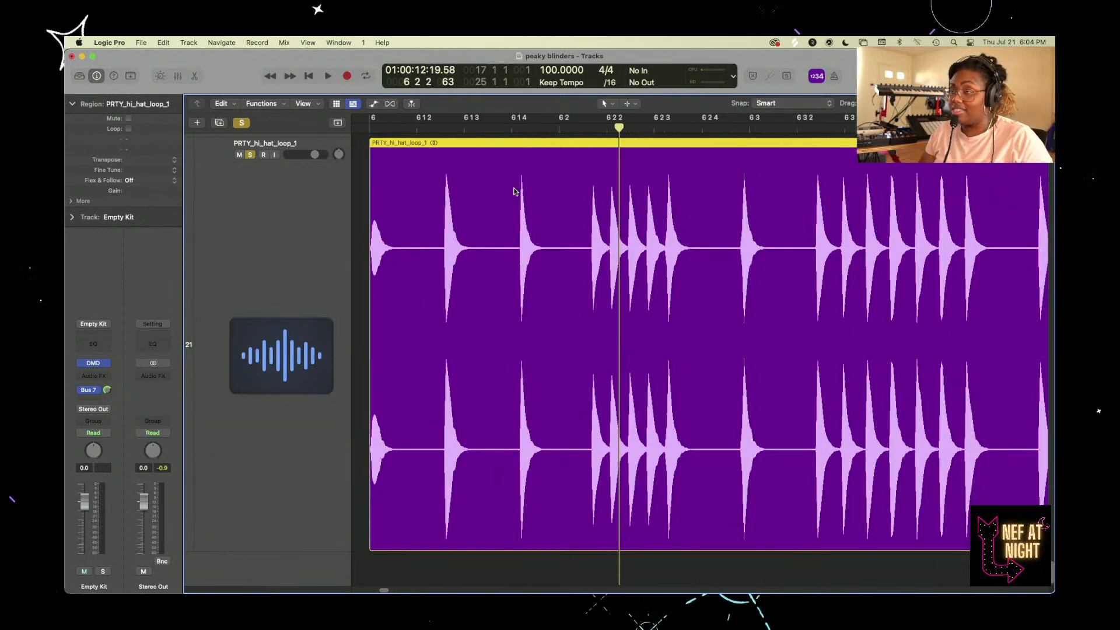
scroll(514, 190, down, 3)
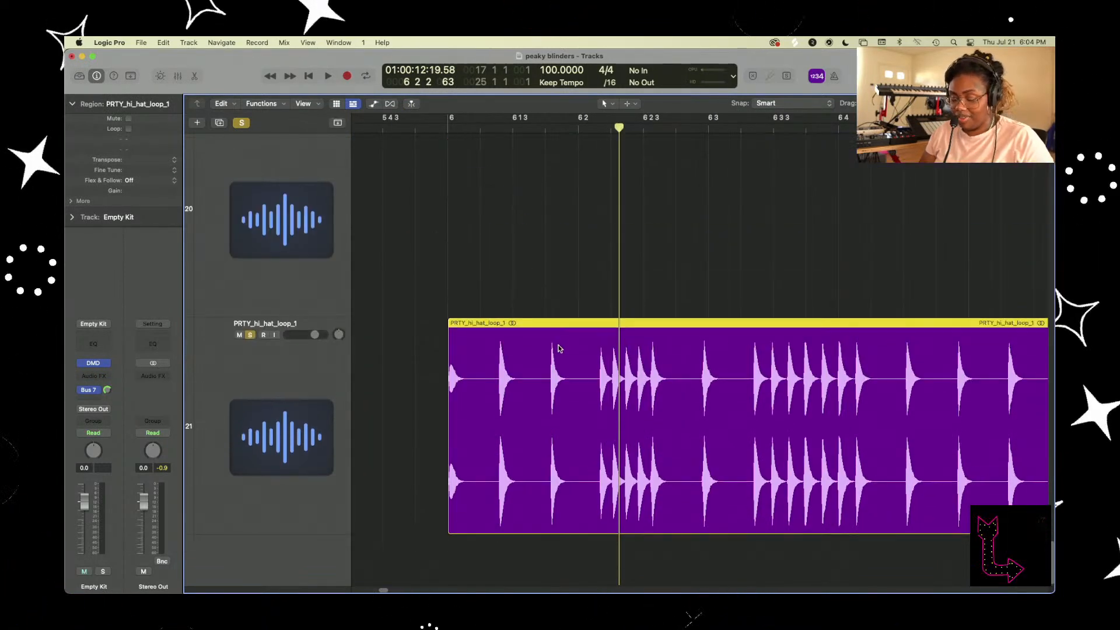
mouse_move(542, 350)
mouse_down()
mouse_move(575, 352)
mouse_move(473, 340)
mouse_move(392, 375)
mouse_move(433, 365)
mouse_up()
drag(506, 266, 668, 396)
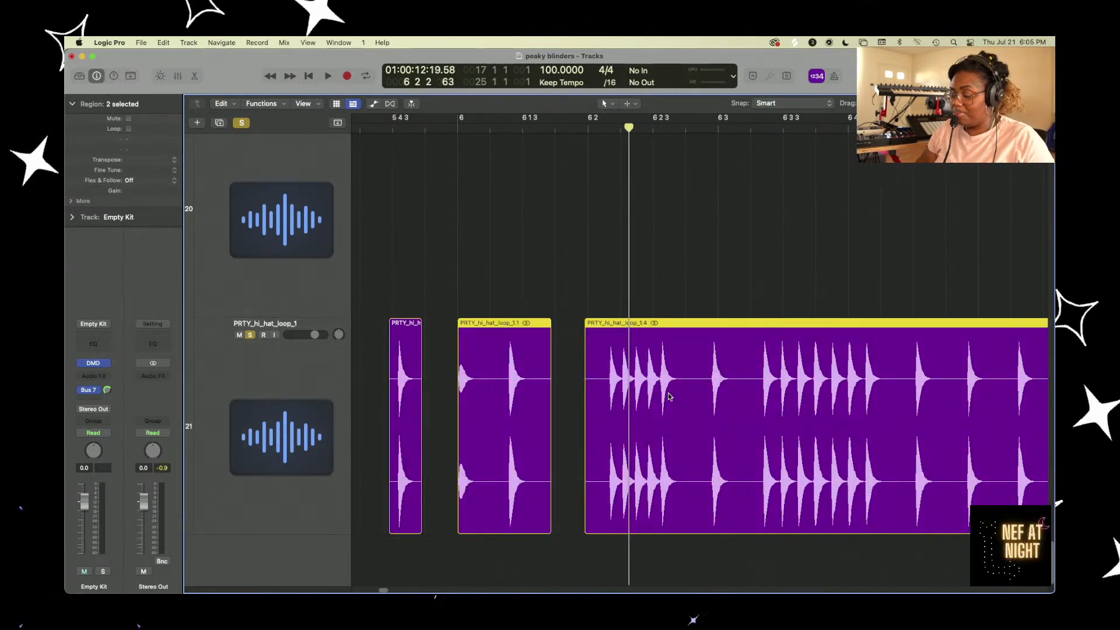
key(Delete)
- Place the playhead exactly at the onset of the isolated hi-hat hit, at position 5 4 3 42
scroll(461, 418, up, 4)
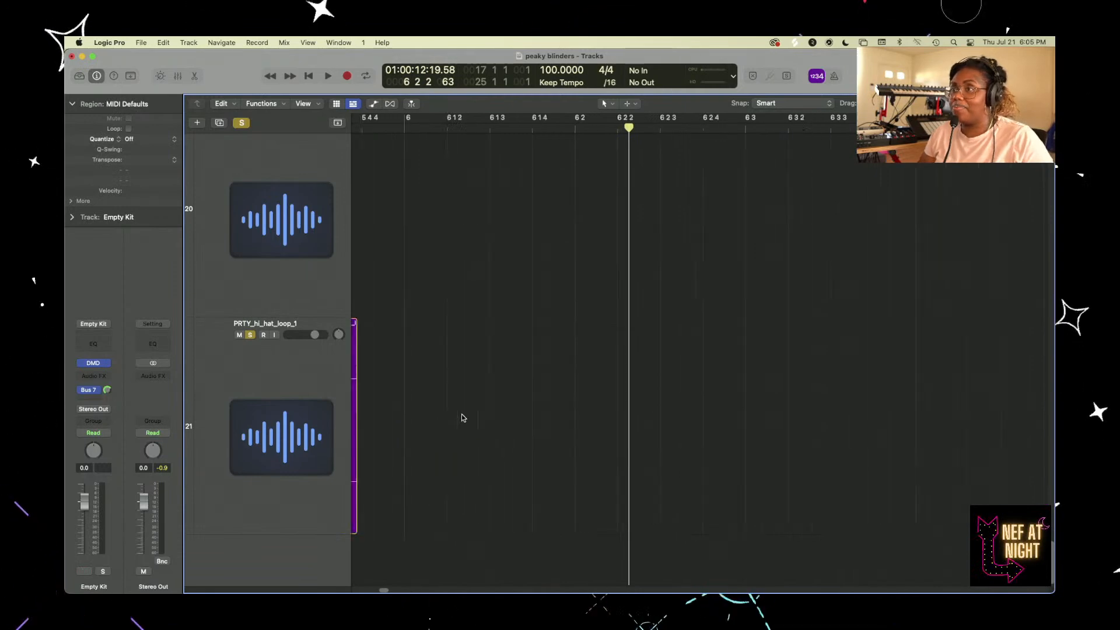
scroll(461, 418, left, 6)
drag(482, 288, 731, 404)
scroll(773, 415, right, 10)
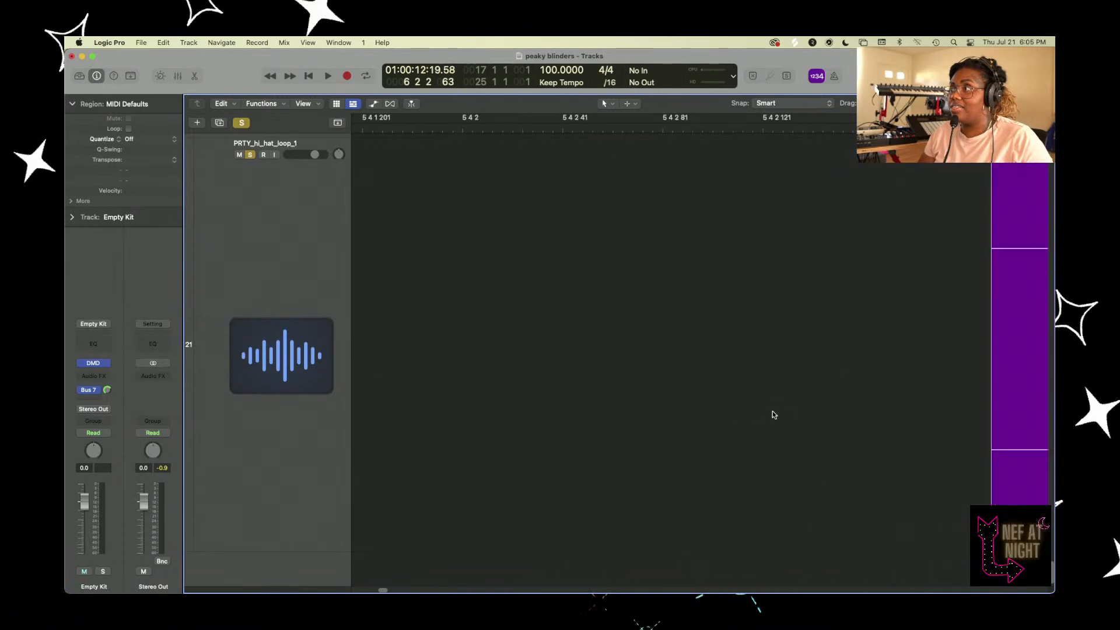
scroll(774, 415, up, 2)
scroll(774, 414, up, 3)
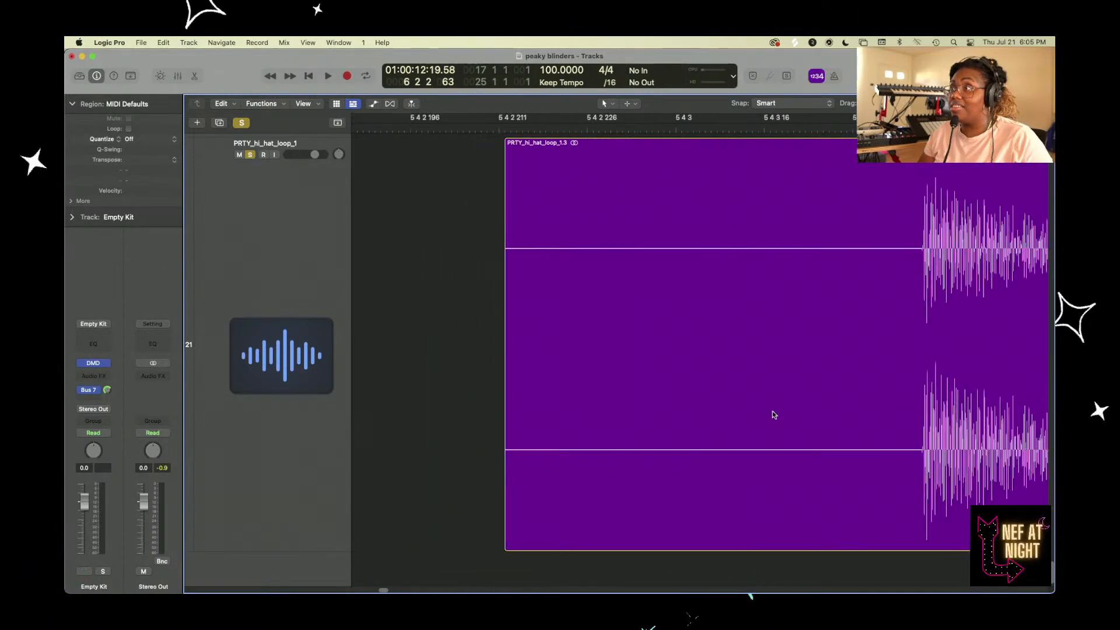
scroll(774, 415, right, 10)
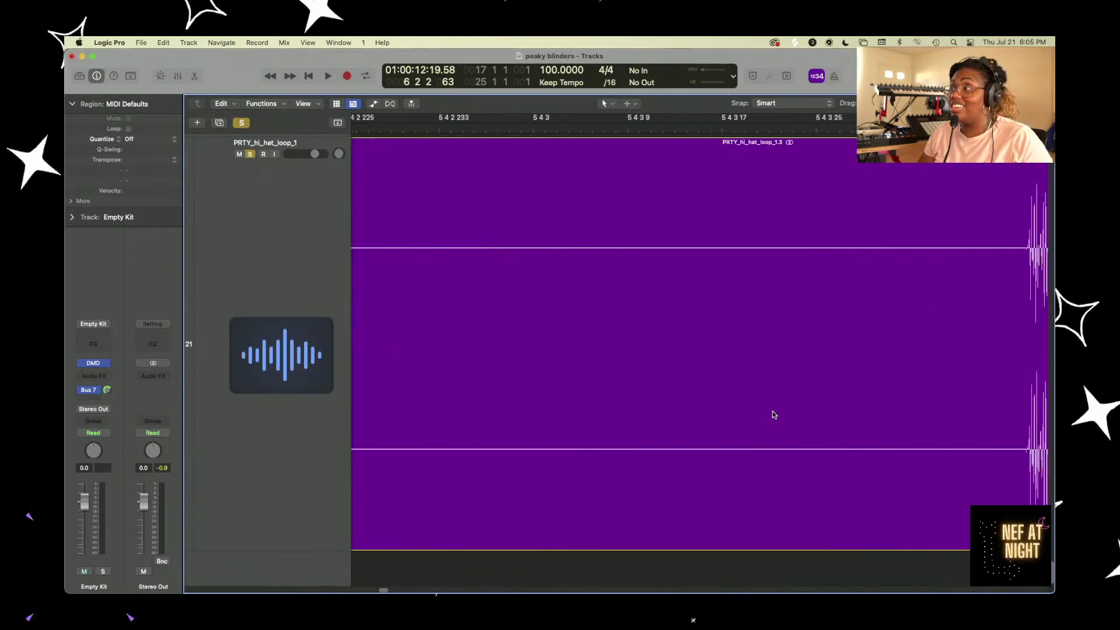
scroll(773, 414, up, 2)
scroll(774, 414, right, 1)
scroll(773, 415, right, 3)
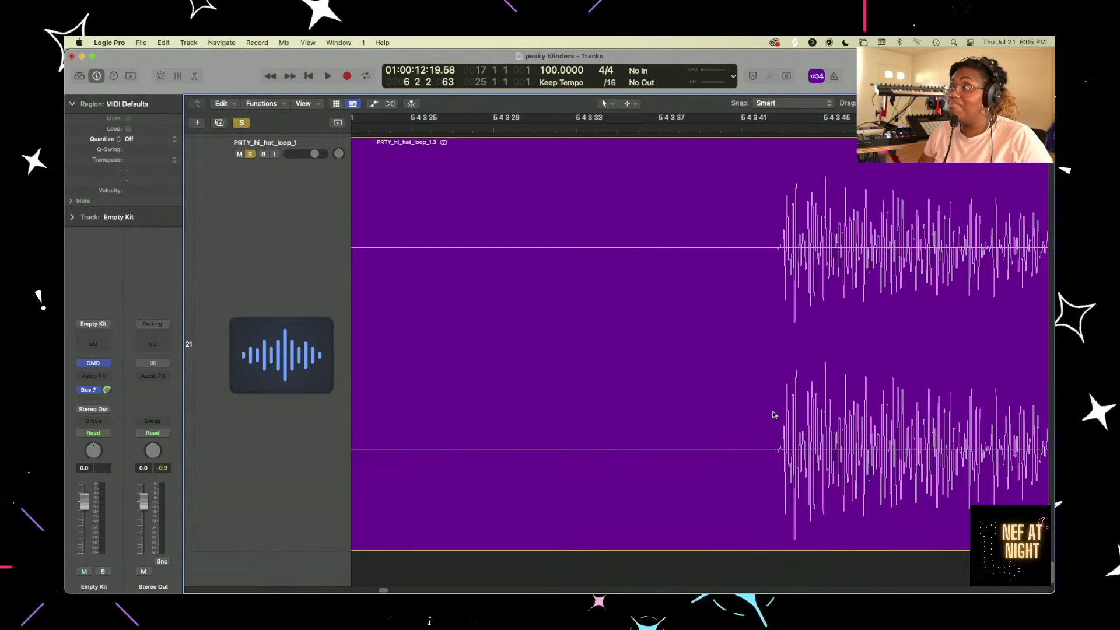
scroll(773, 414, up, 2)
scroll(774, 415, right, 10)
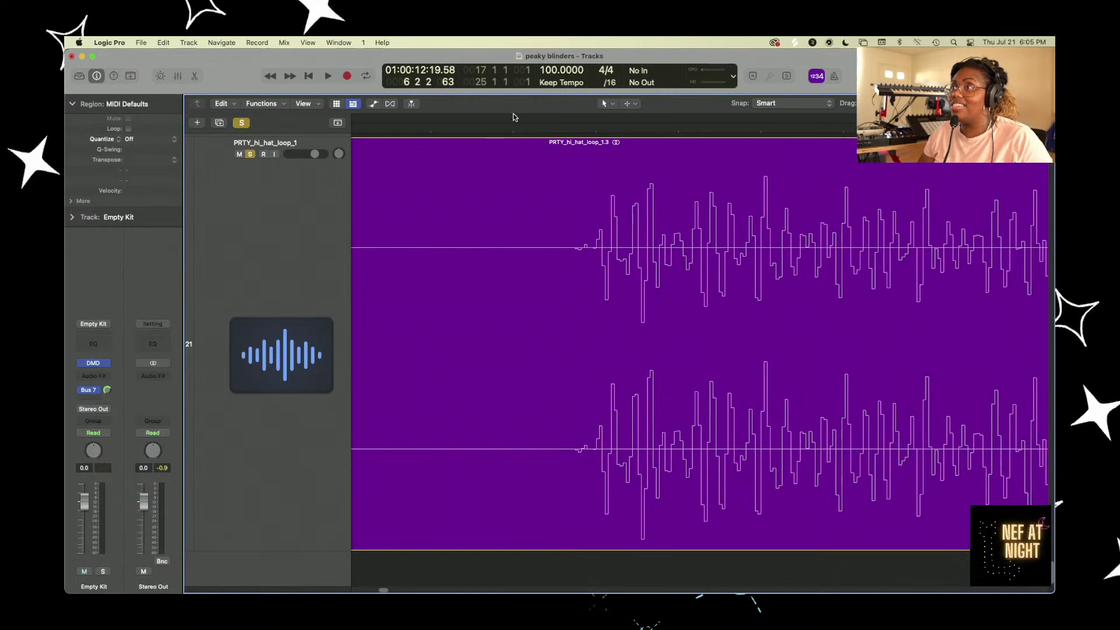
drag(514, 128, 574, 129)
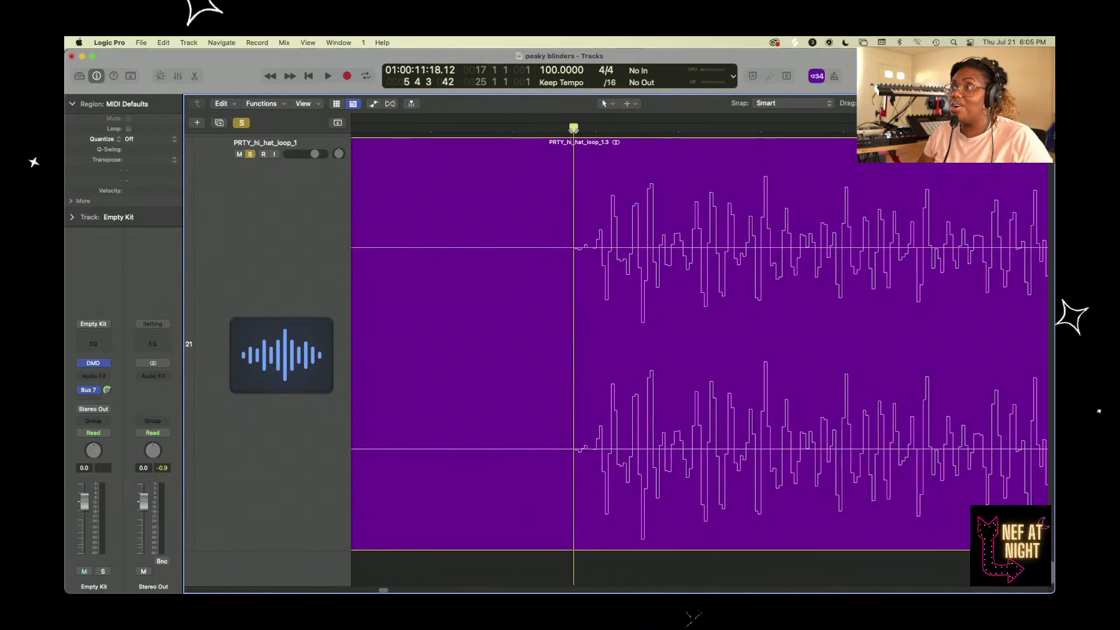
- Split the hi-hat region at the playhead and delete the silent lead-in before the hit
click(488, 252)
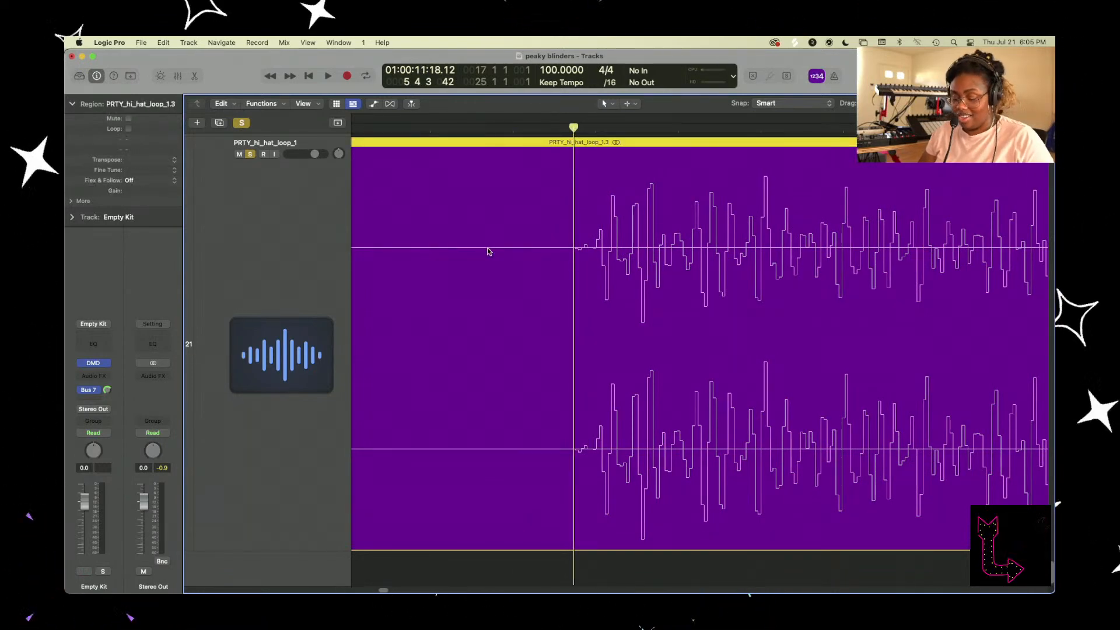
key(super+t)
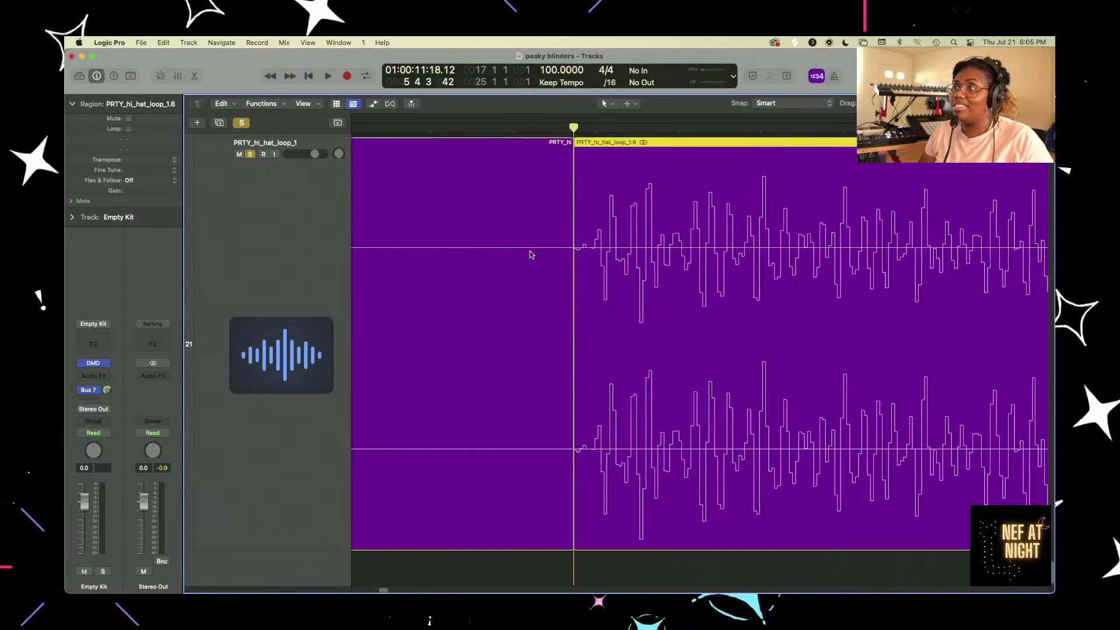
click(492, 190)
key(Delete)
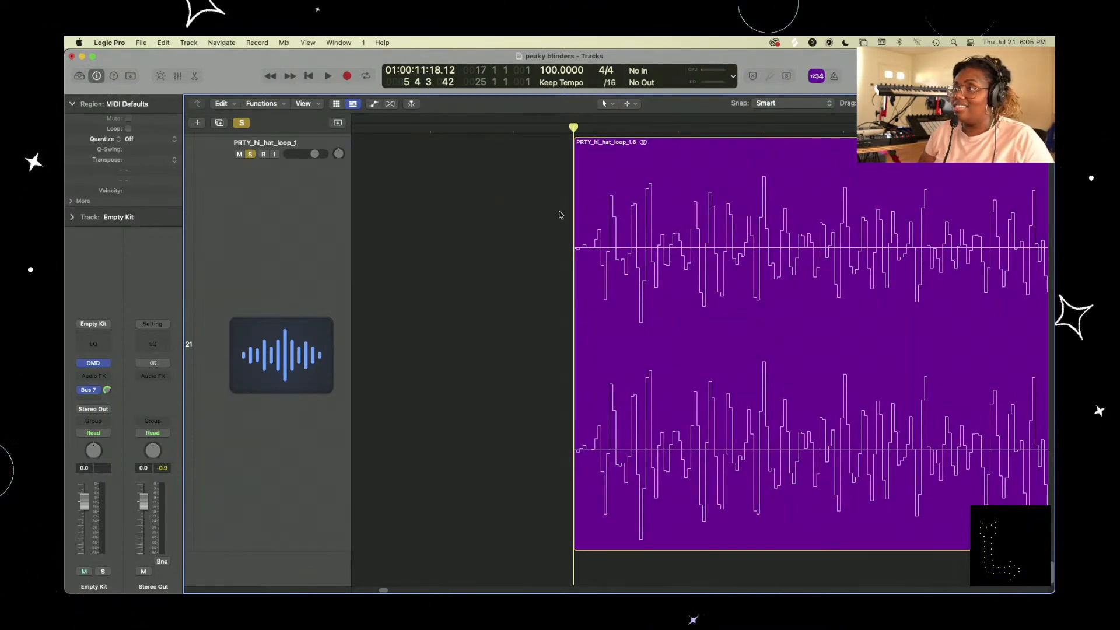
- Trim the silent tail off the end of the isolated hi-hat region, just past where the sound dies away
scroll(569, 332, up, 5)
scroll(570, 336, up, 5)
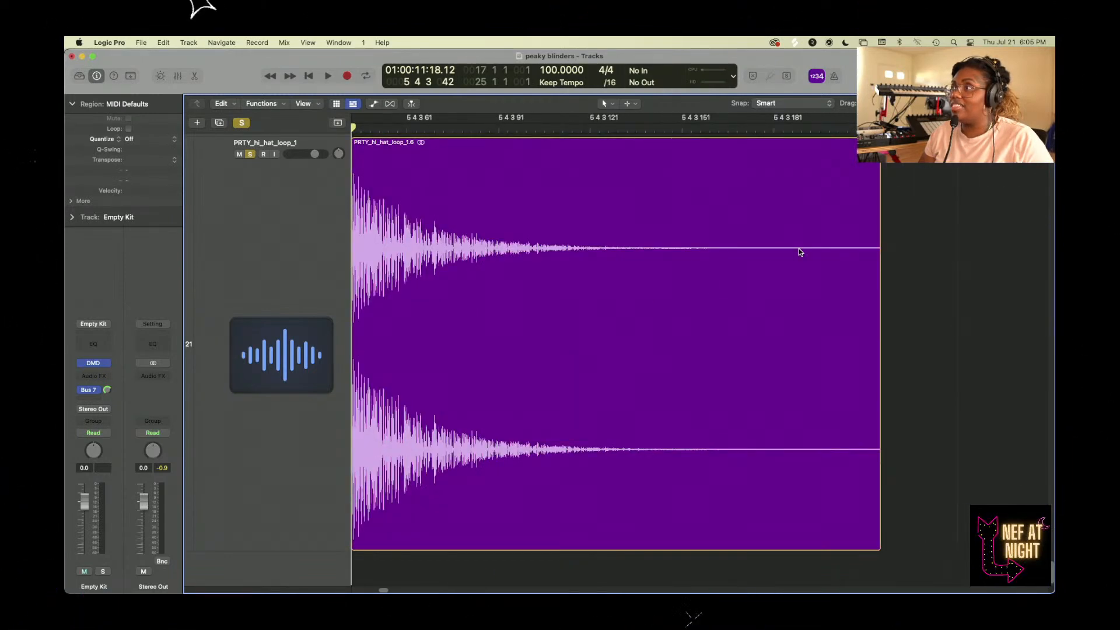
scroll(838, 334, up, 5)
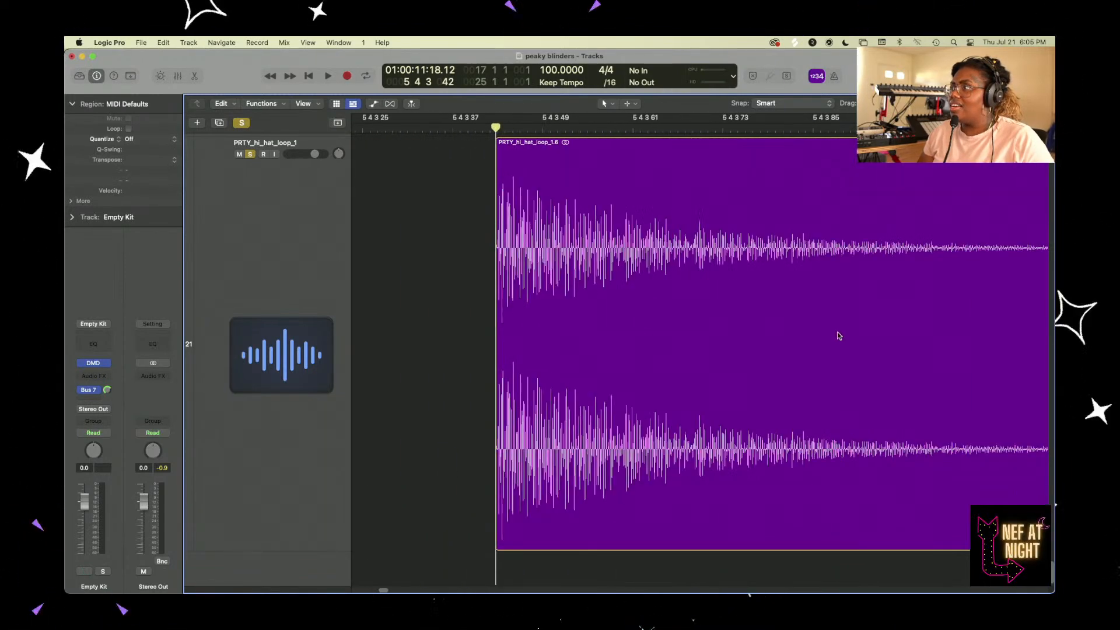
scroll(837, 335, right, 10)
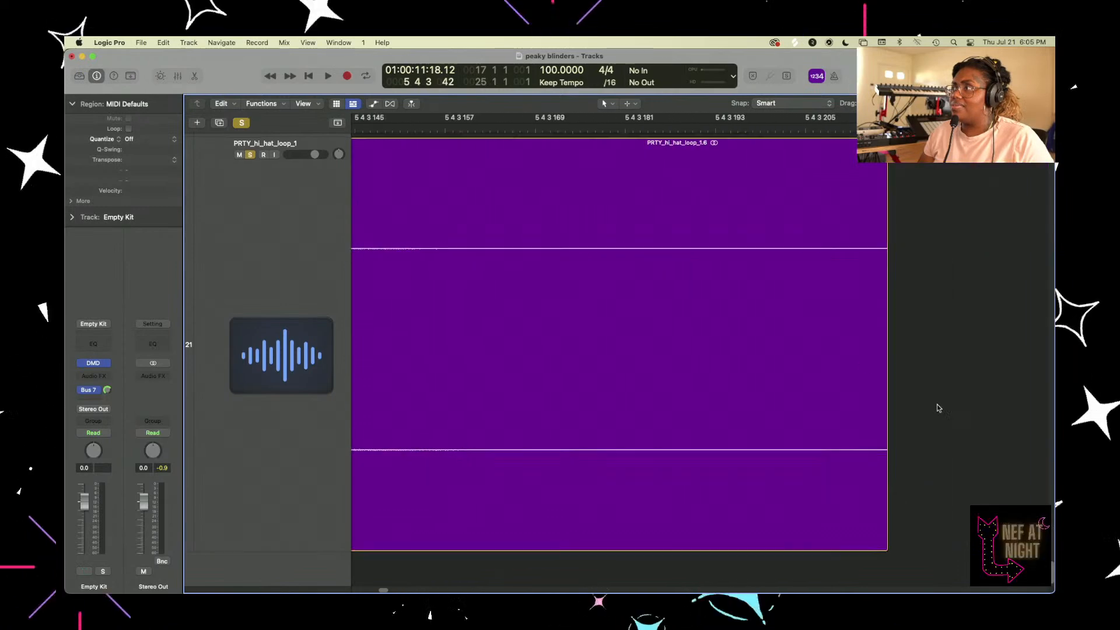
scroll(938, 408, up, 2)
drag(886, 569, 562, 537)
scroll(561, 540, left, 4)
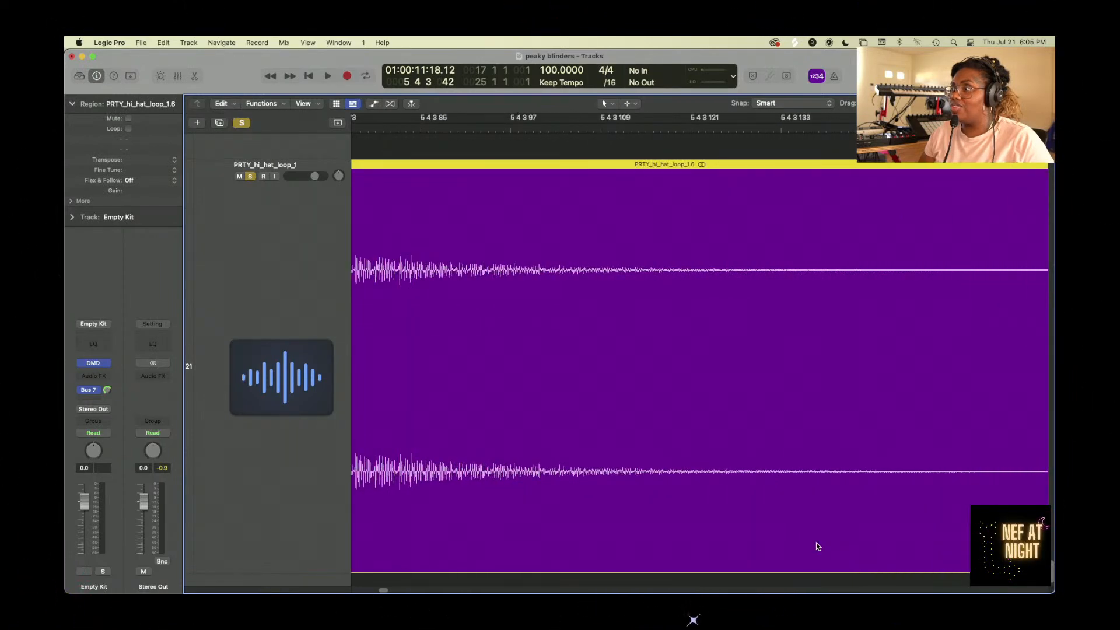
key(super+Left)
drag(809, 566, 739, 565)
- Add a linear fade-out over the tail of the isolated hi-hat region with the Fade tool
key(t)
key(a)
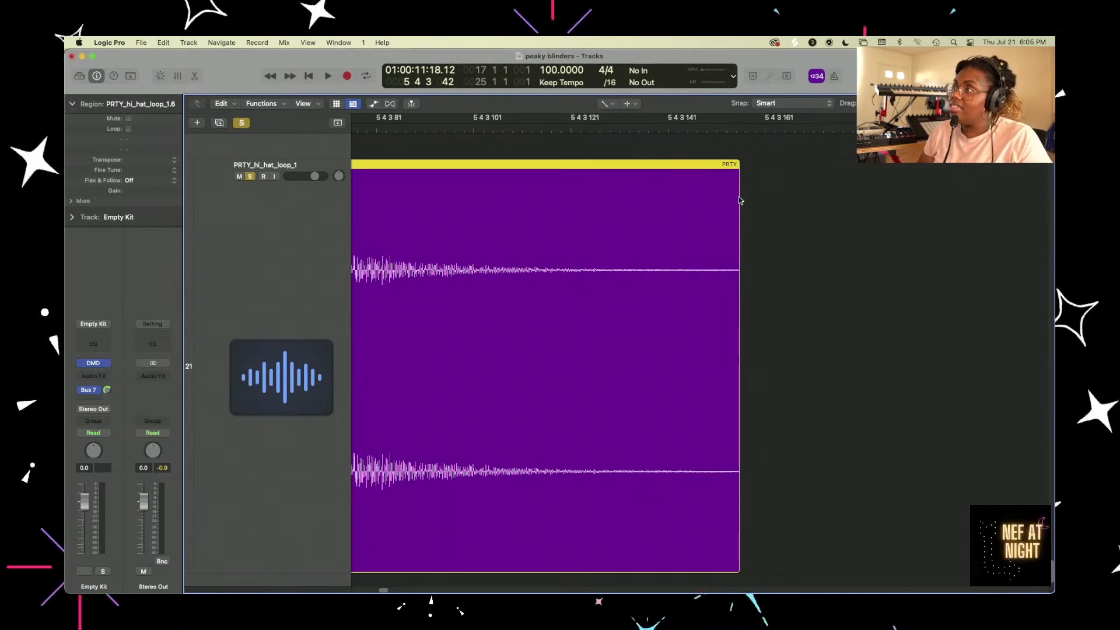
drag(737, 172, 495, 184)
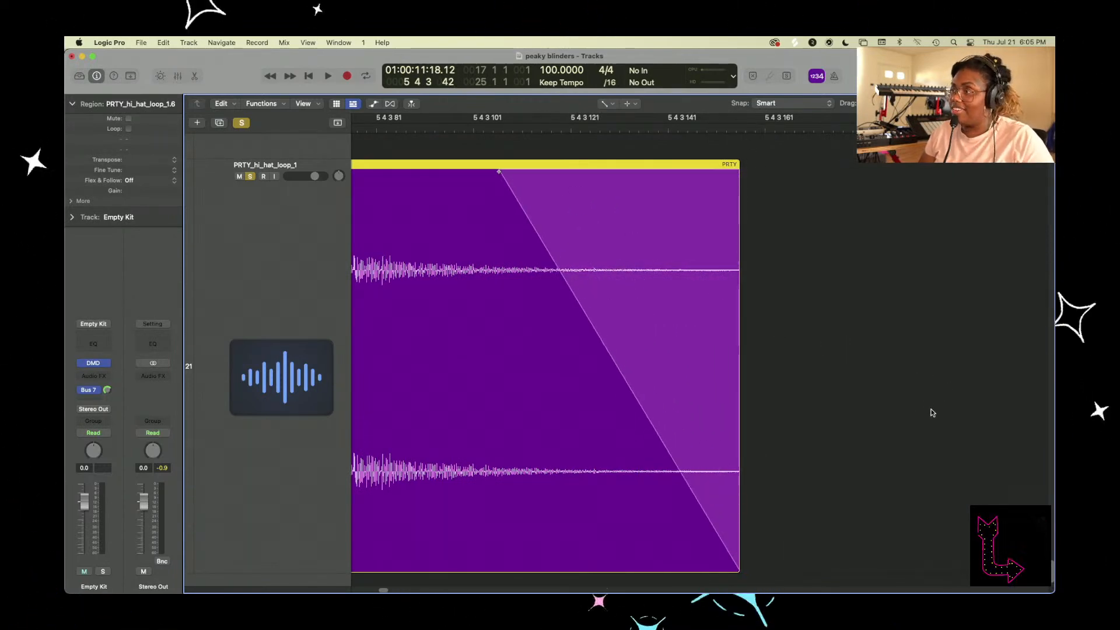
- Collapse the Empty Kit track's subtracks and open its Drum Machine Designer over the full arrangement
scroll(932, 413, down, 10)
scroll(755, 393, down, 10)
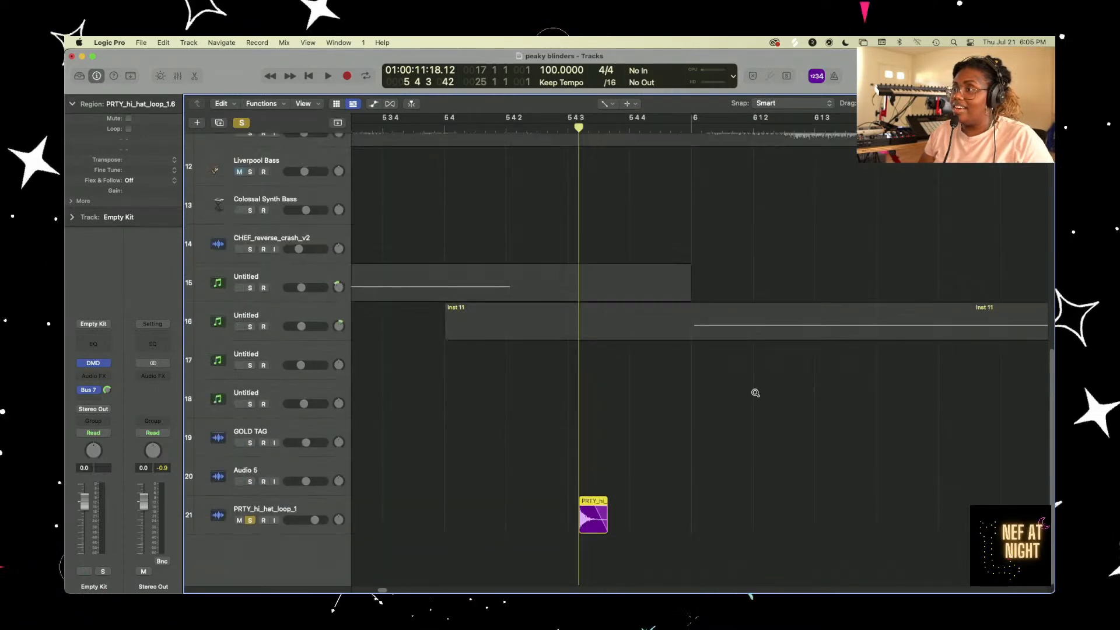
scroll(755, 393, down, 8)
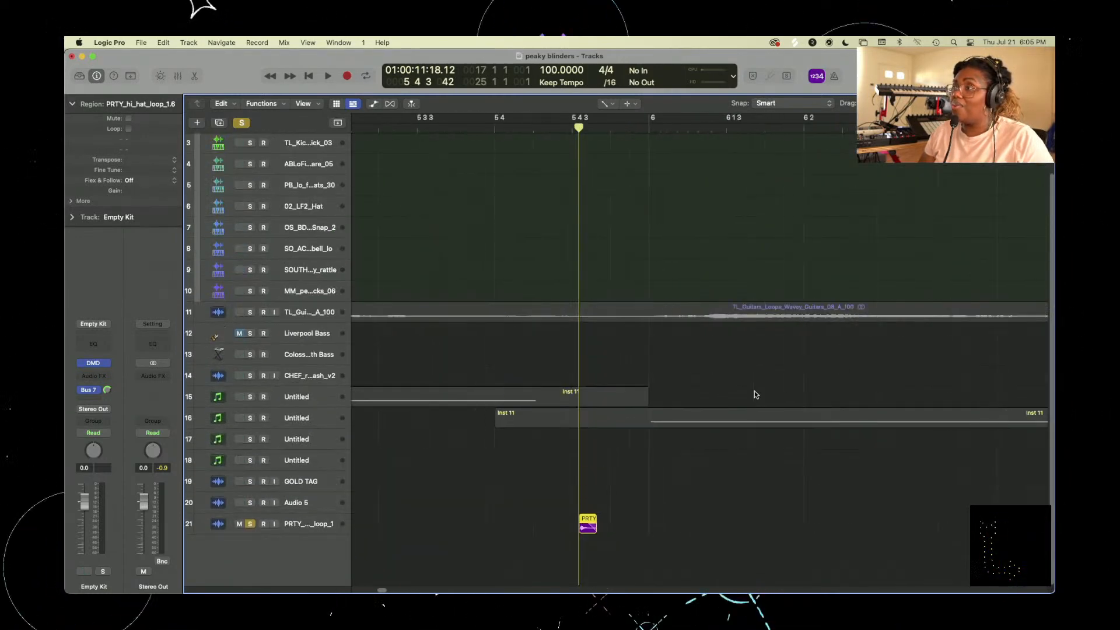
scroll(755, 395, down, 8)
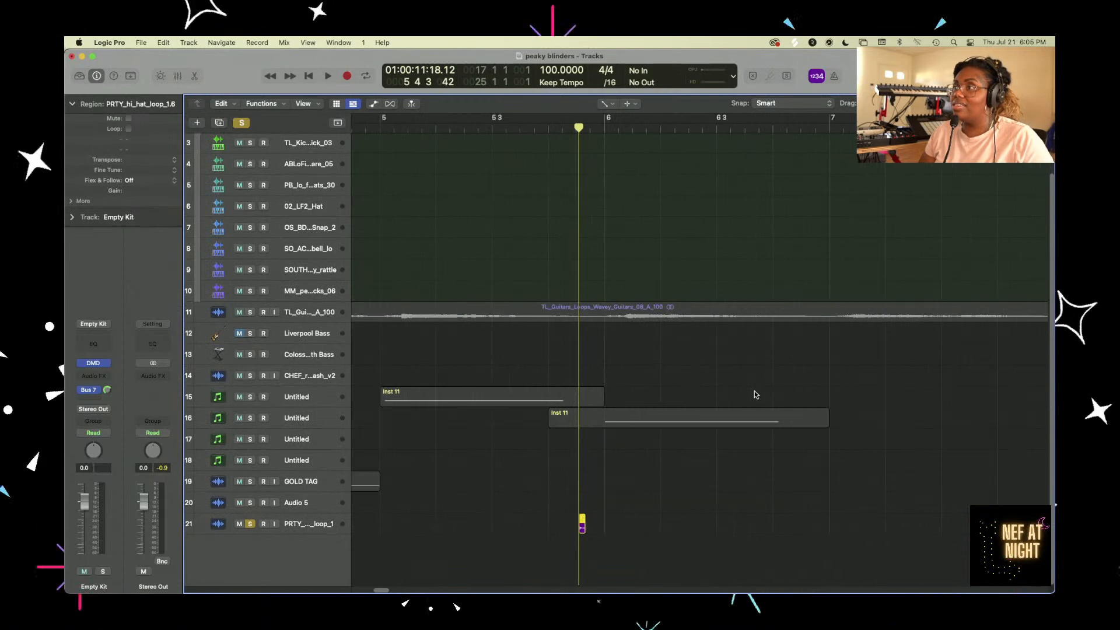
scroll(755, 394, down, 10)
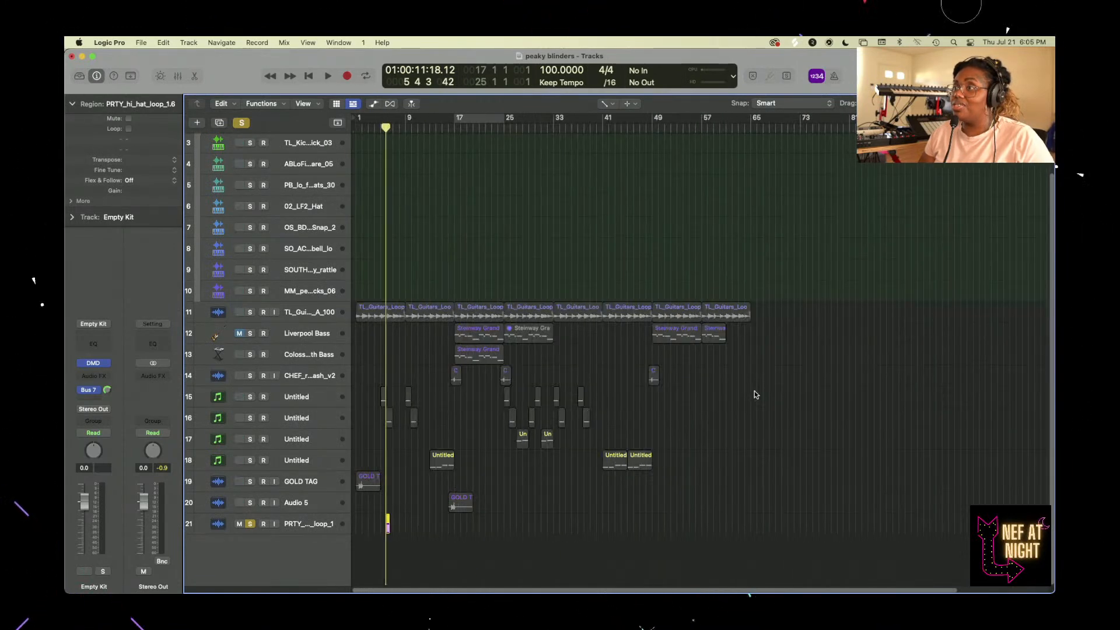
scroll(688, 372, up, 2)
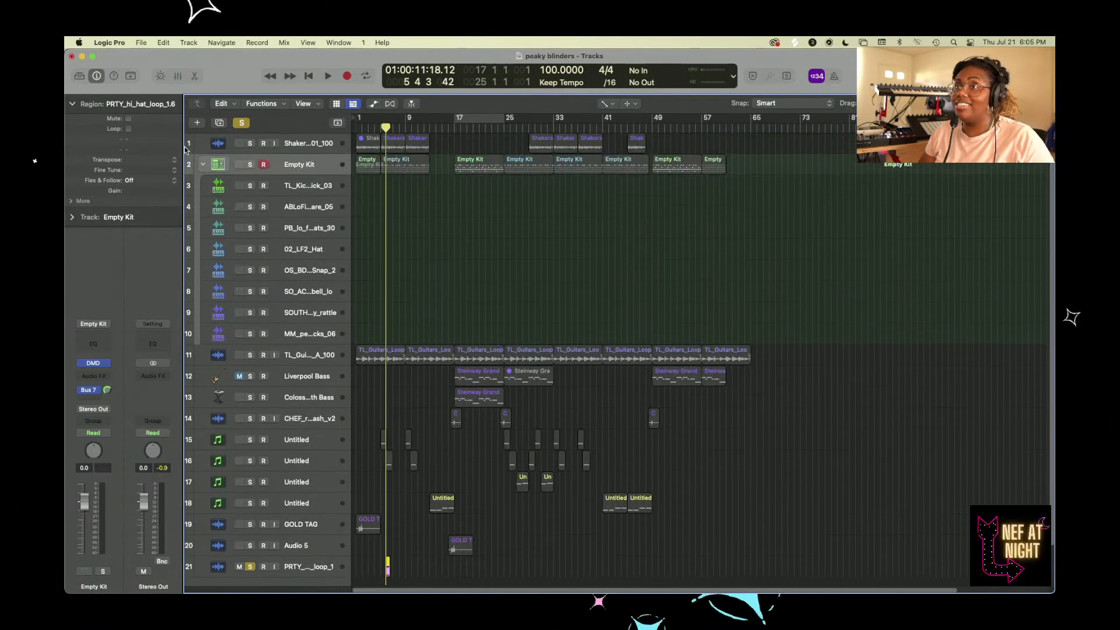
click(204, 166)
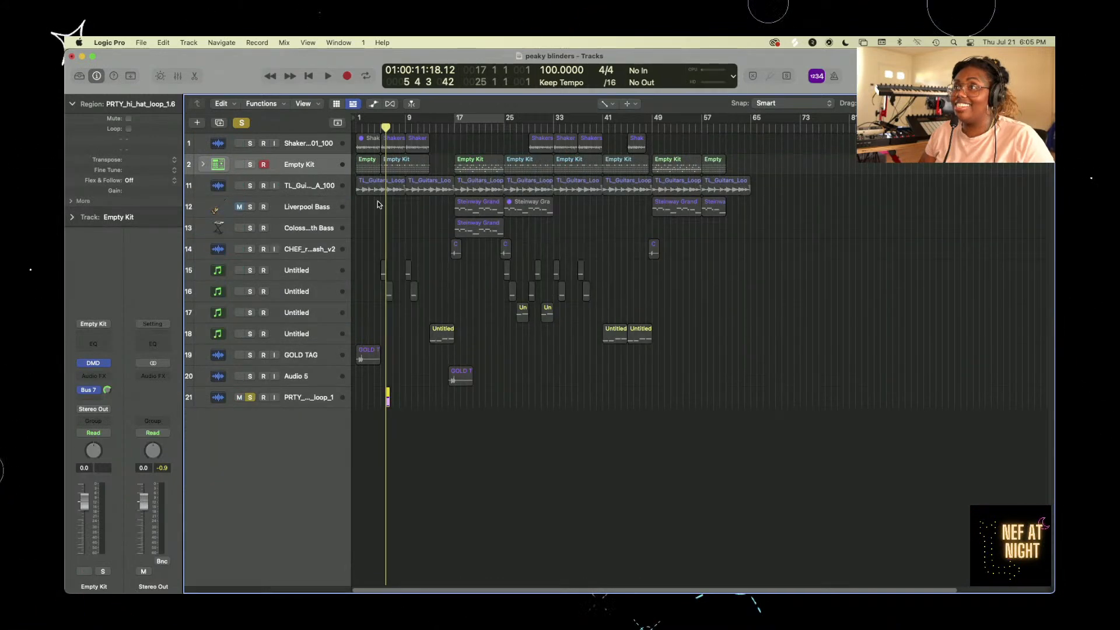
click(227, 166)
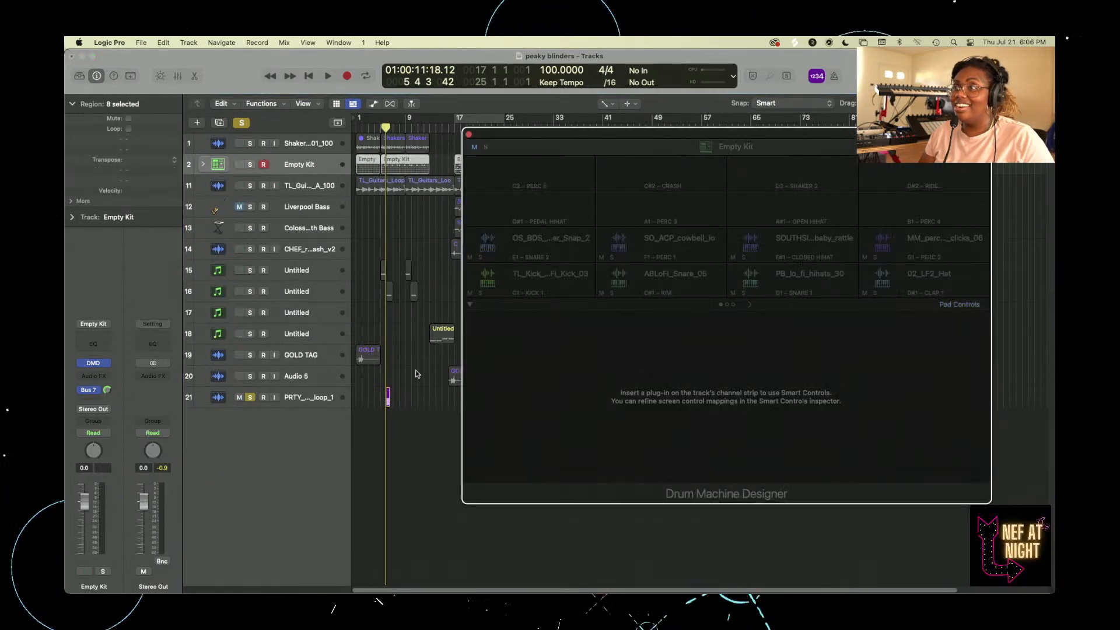
- Shrink the Drum Machine Designer window so the isolated hi-hat region on the PRTY_hi_hat_loop_1 track is within reach beside it
scroll(406, 395, up, 5)
scroll(407, 396, right, 7)
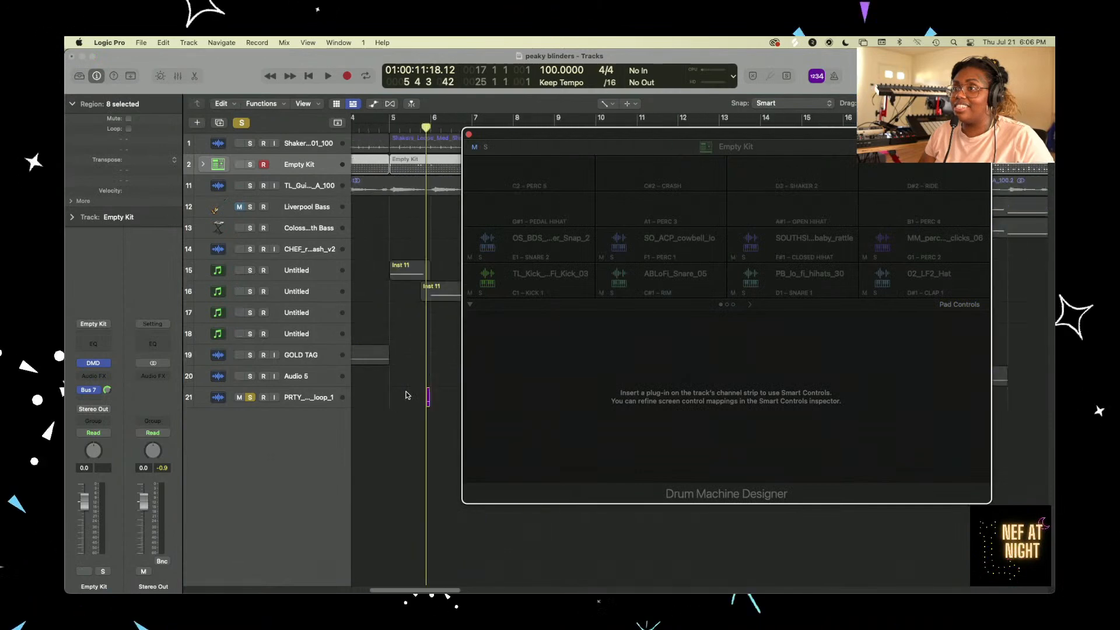
scroll(407, 395, left, 7)
scroll(407, 395, up, 4)
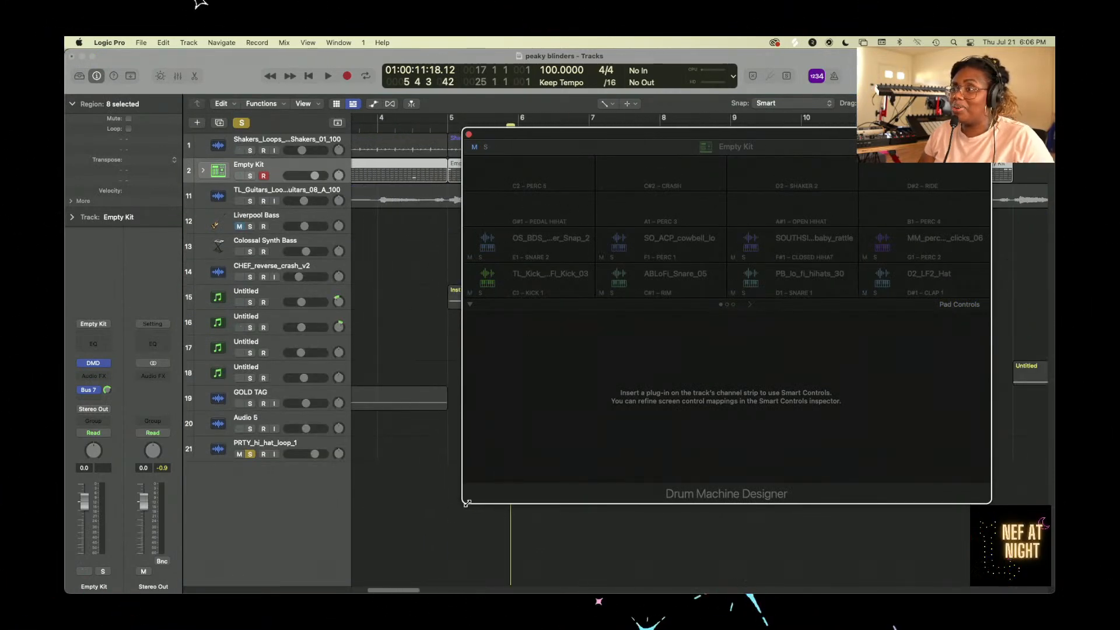
drag(466, 503, 592, 425)
scroll(518, 499, up, 3)
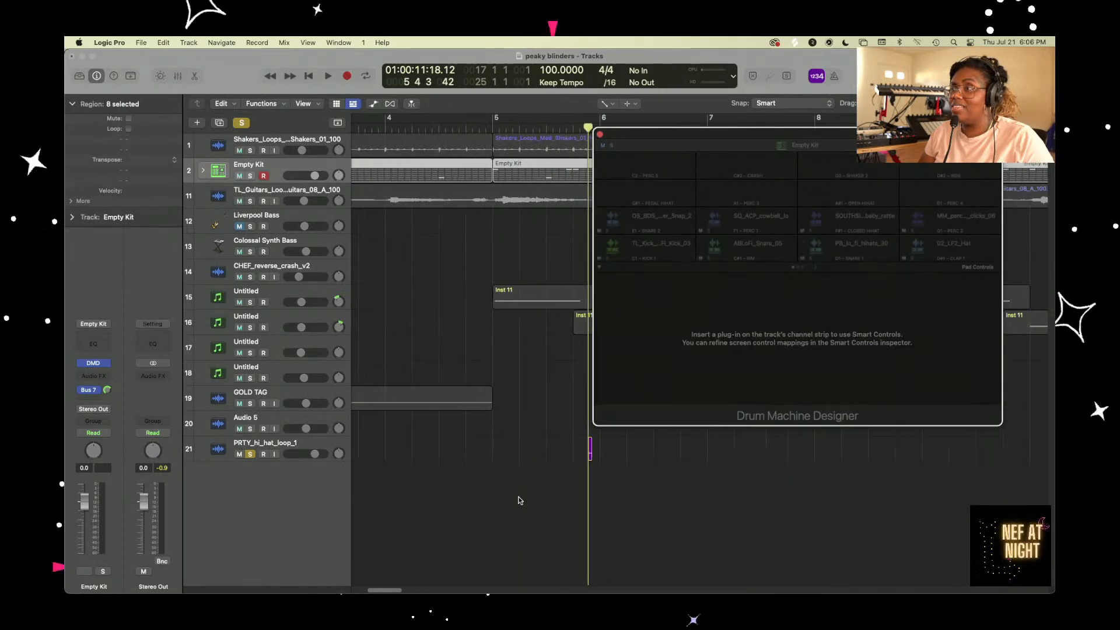
scroll(520, 499, up, 5)
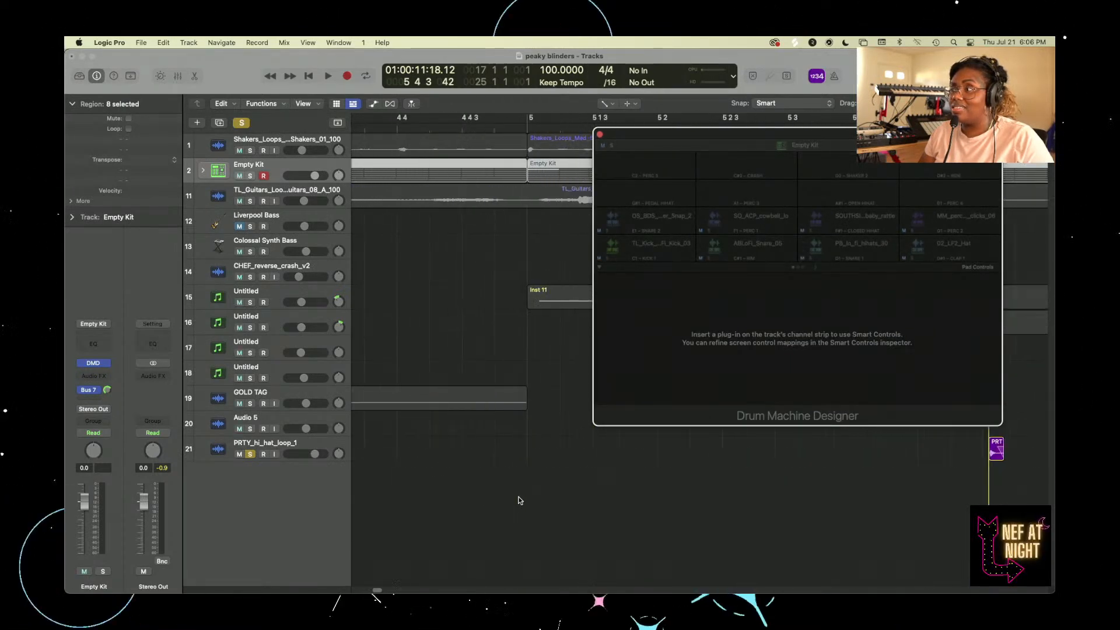
scroll(519, 500, up, 5)
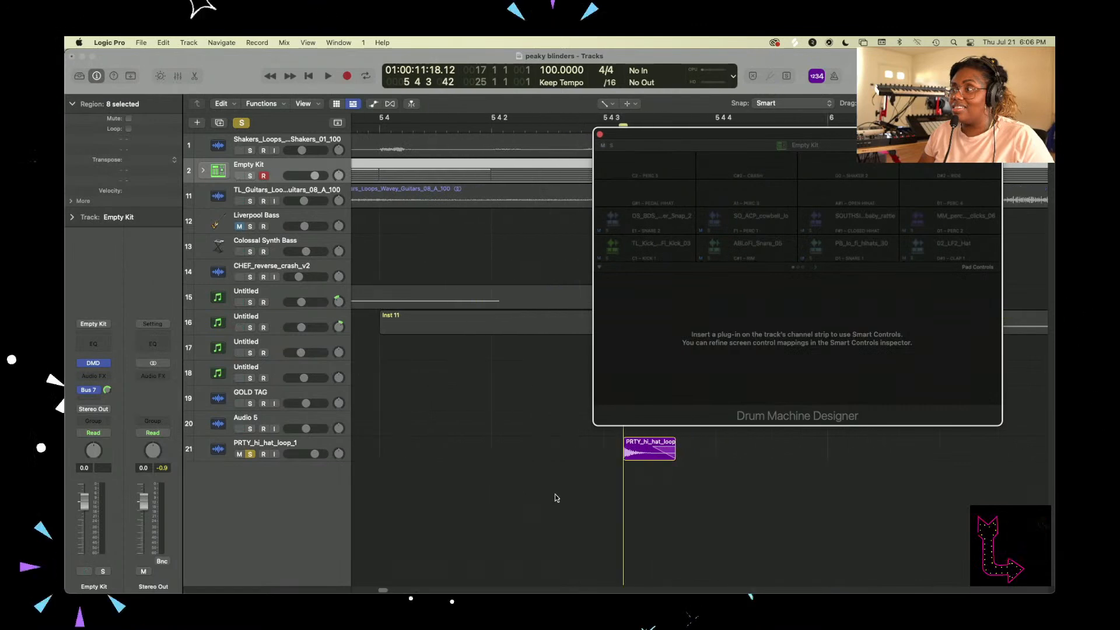
drag(711, 489, 623, 421)
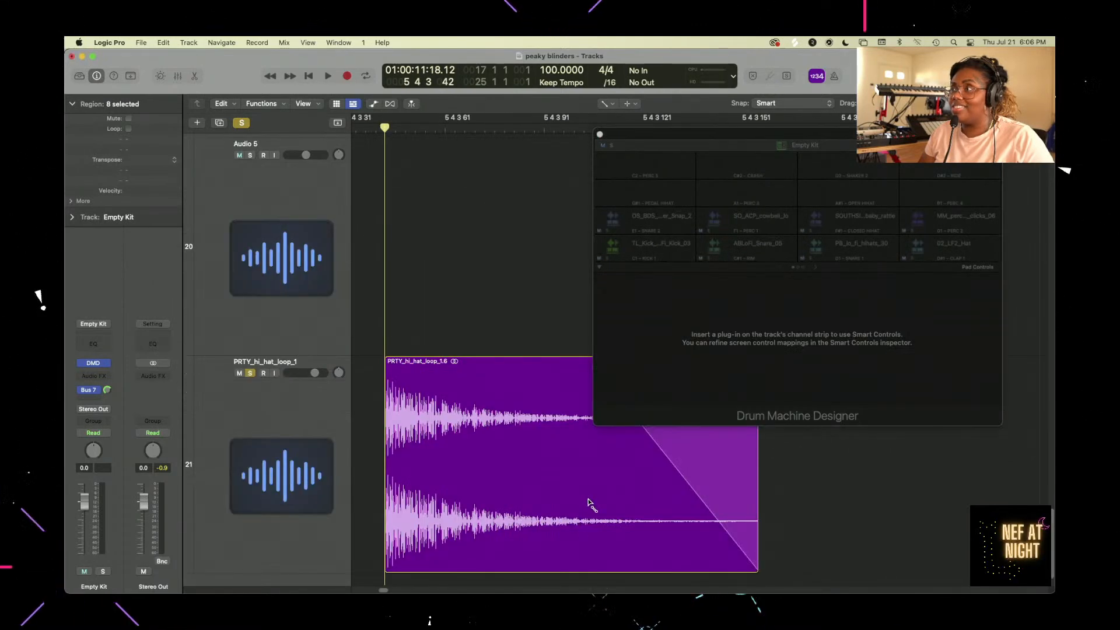
key(super+Left)
click(698, 382)
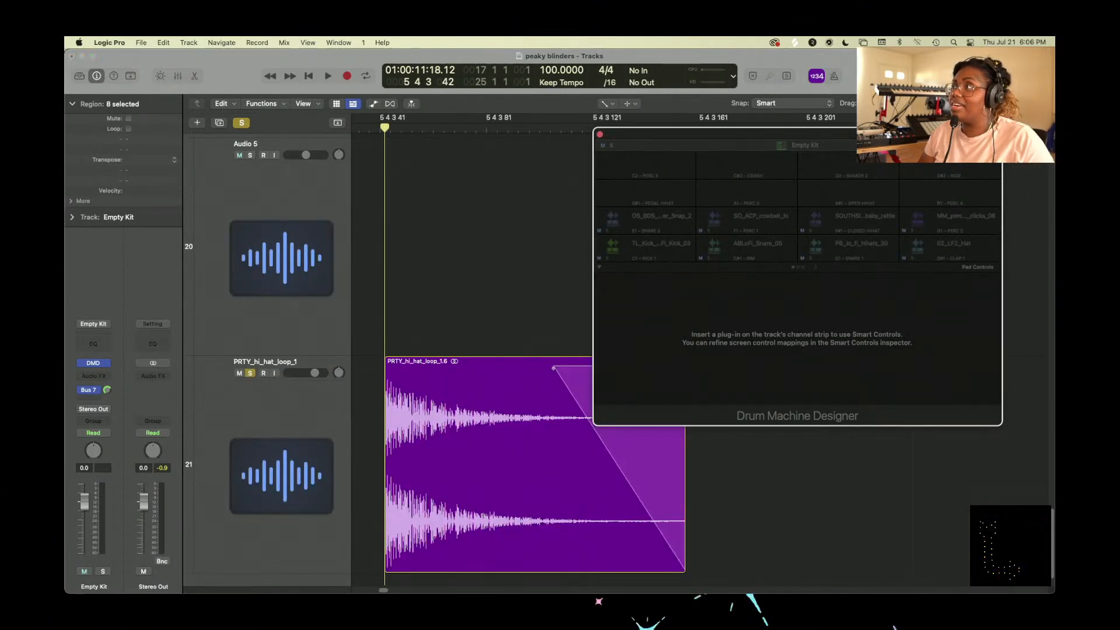
- Replace the PB_lo_fi_hihats_30 pad's sample in the Empty Kit with the isolated PRTY_hi_hat_loop_1.6 region
click(433, 387)
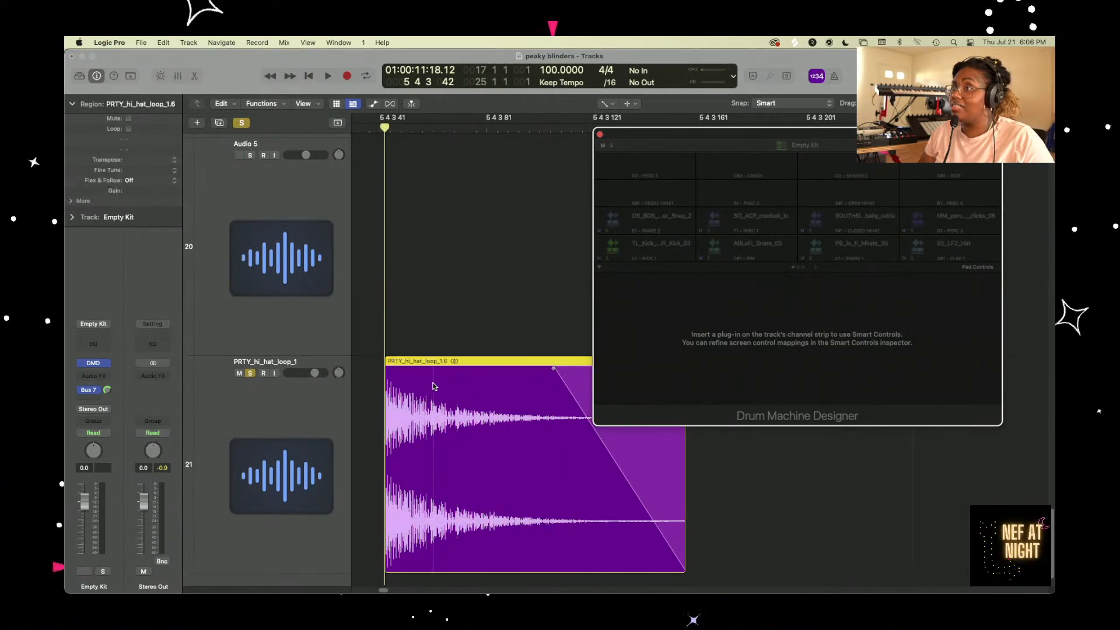
click(490, 398)
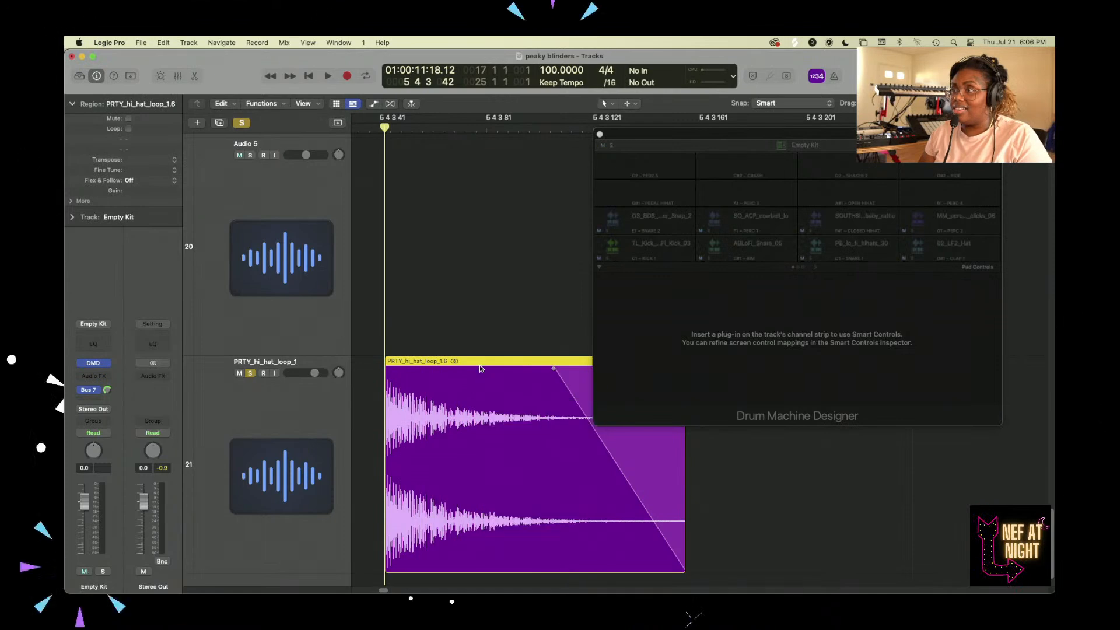
drag(489, 396, 604, 333)
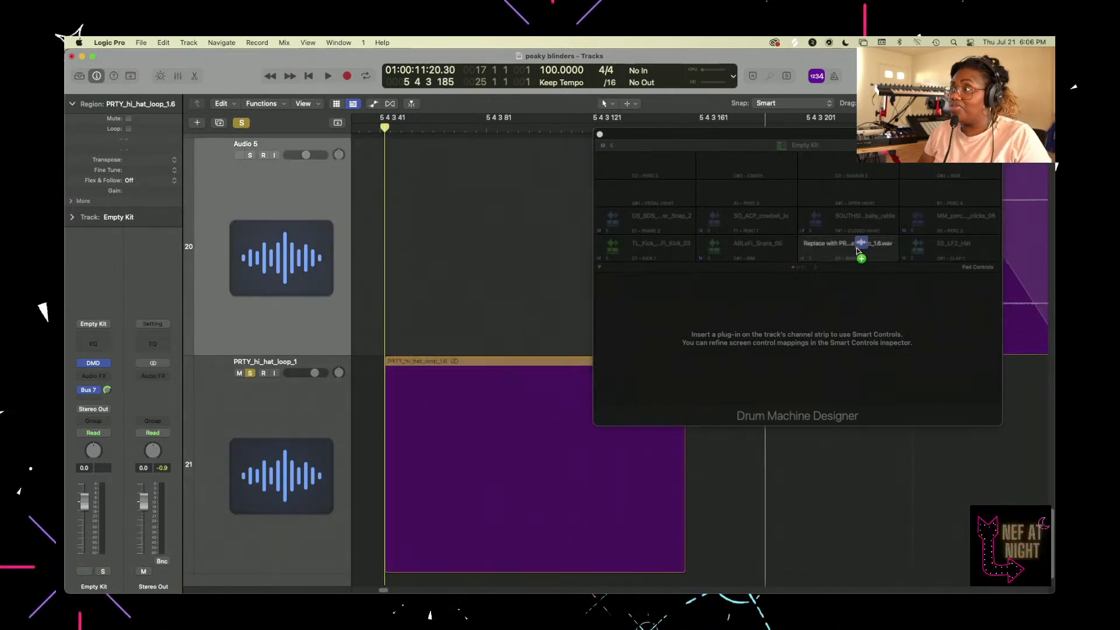
mouse_move(862, 242)
mouse_down()
mouse_move(814, 275)
mouse_move(841, 260)
mouse_move(832, 251)
mouse_move(846, 252)
mouse_up()
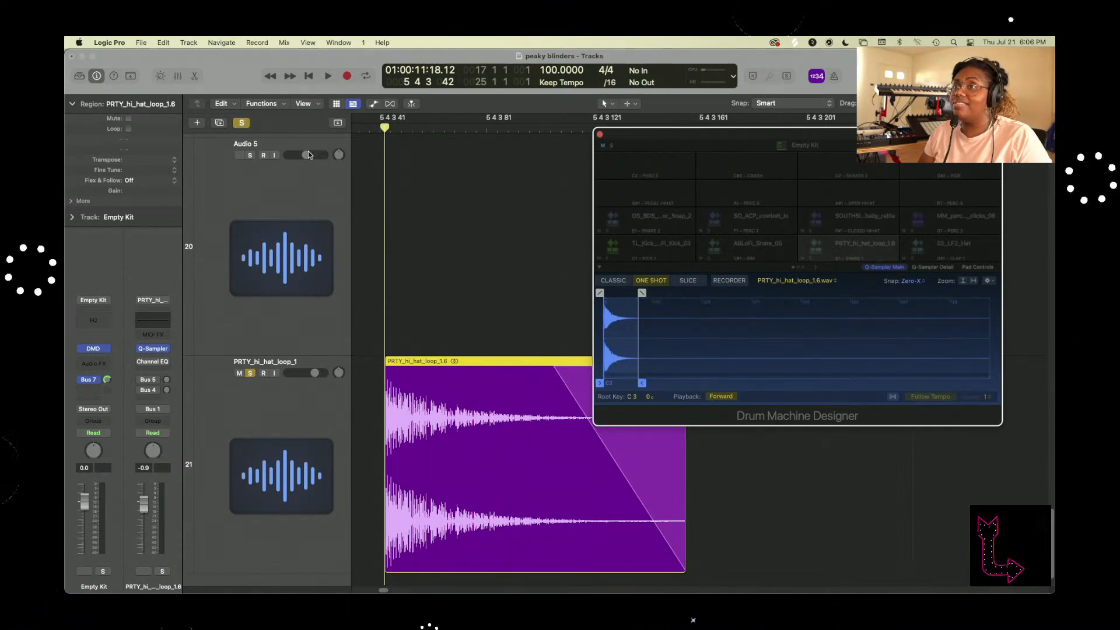
- Turn off solo for the hi-hat loop track and audition the PRTY_hi_hat_loop_1.6 pad in the Empty Kit
click(242, 123)
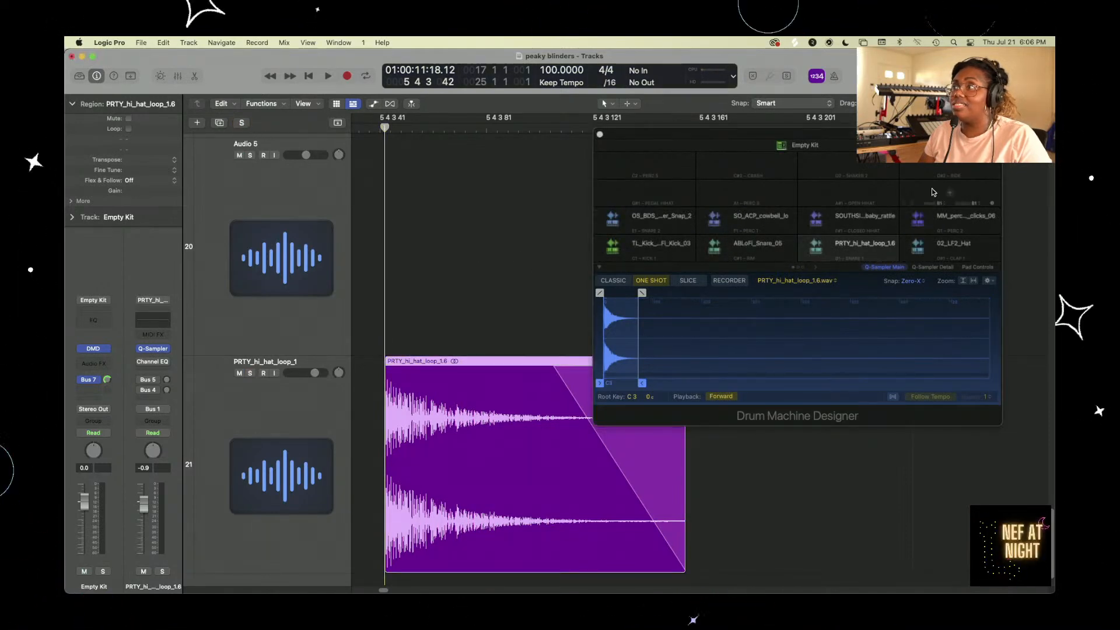
click(816, 250)
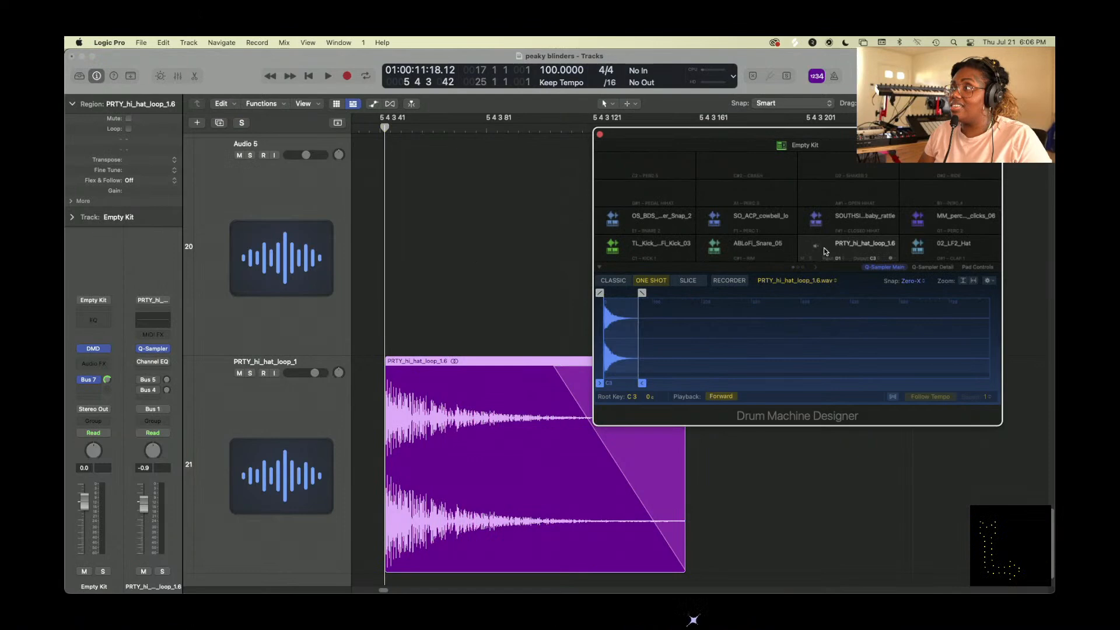
- Audition the PRTY_hi_hat_loop_1.6 pad in Drum Machine Designer and zoom the arrangement back out from the sample region
click(816, 248)
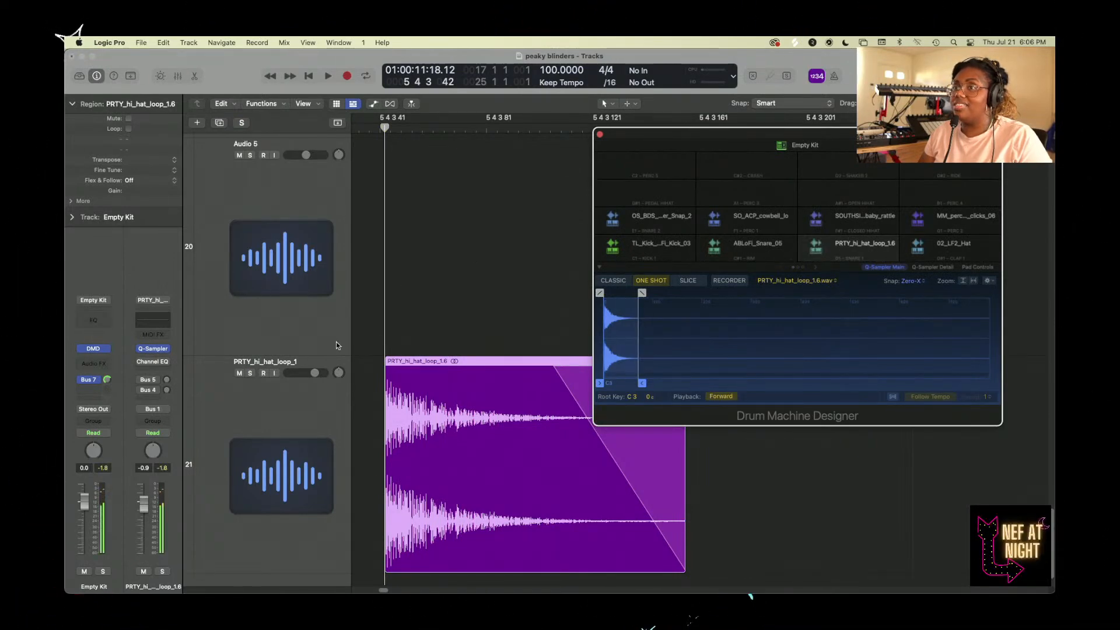
click(790, 501)
key(z)
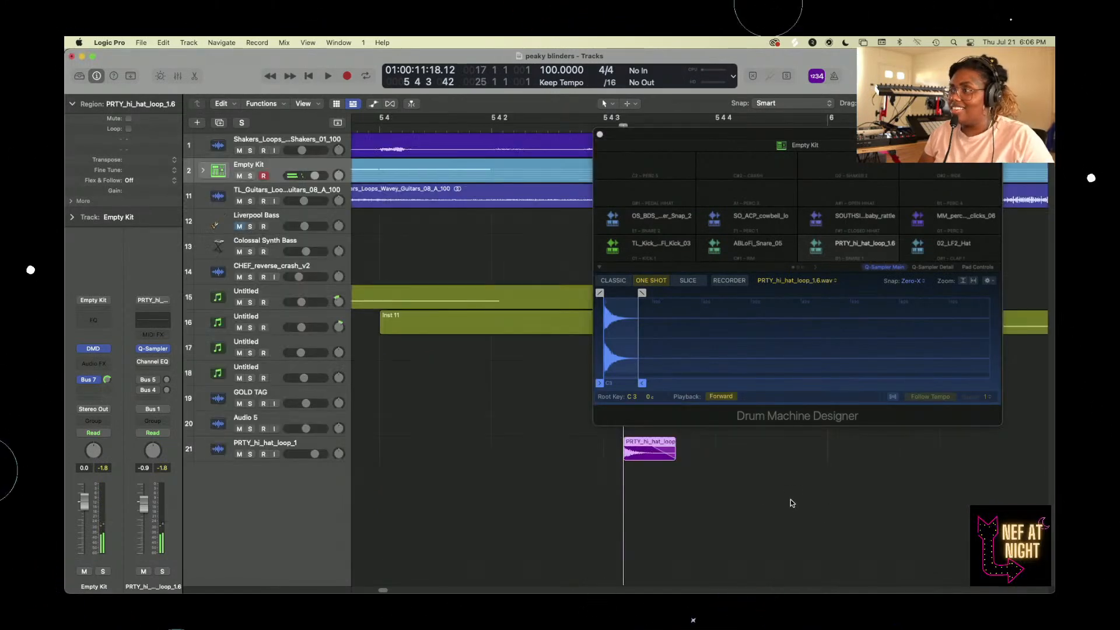
- Mute the PRTY_hi_hat_loop_1 audio track holding the original hi-hat slice
key(super+Left)
key(super+Left)
key(super+Left)
key(super+Left)
key(super+Left)
key(super+Left)
key(super+Left)
key(super+Left)
key(super+Left)
key(super+Left)
key(super+Up)
key(super+Up)
key(super+Up)
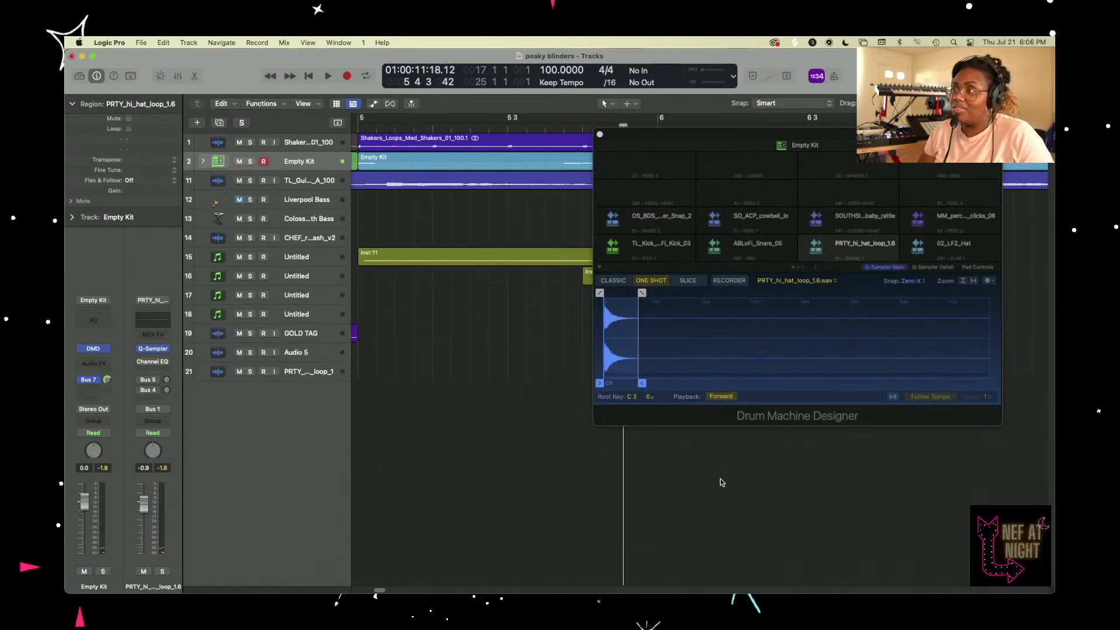
key(super+Left)
key(super+Left)
key(super+Left)
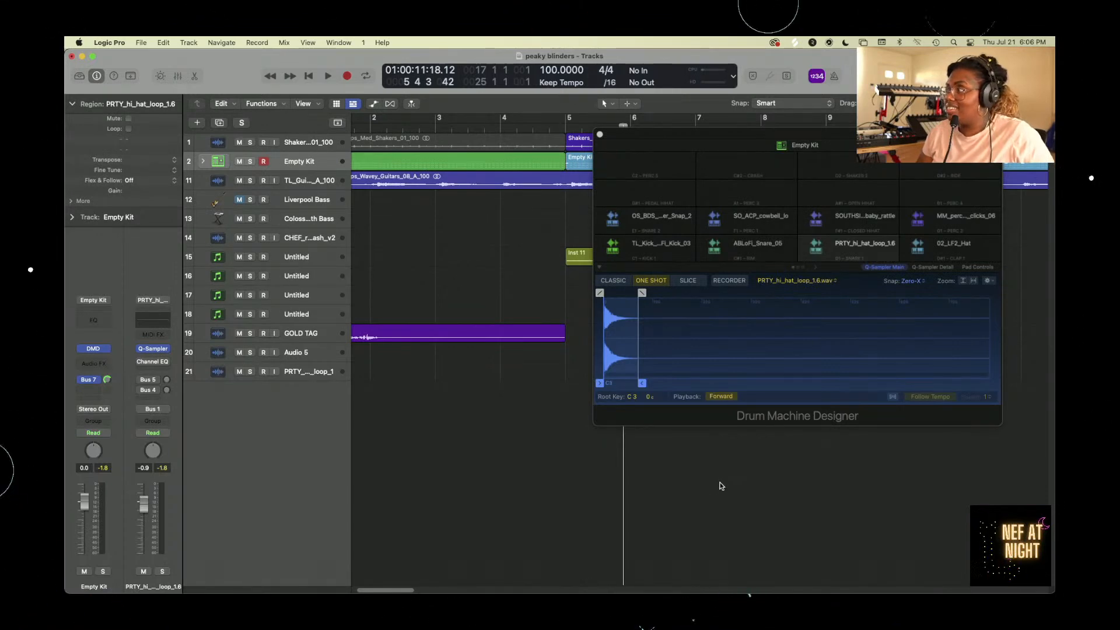
scroll(689, 527, down, 2)
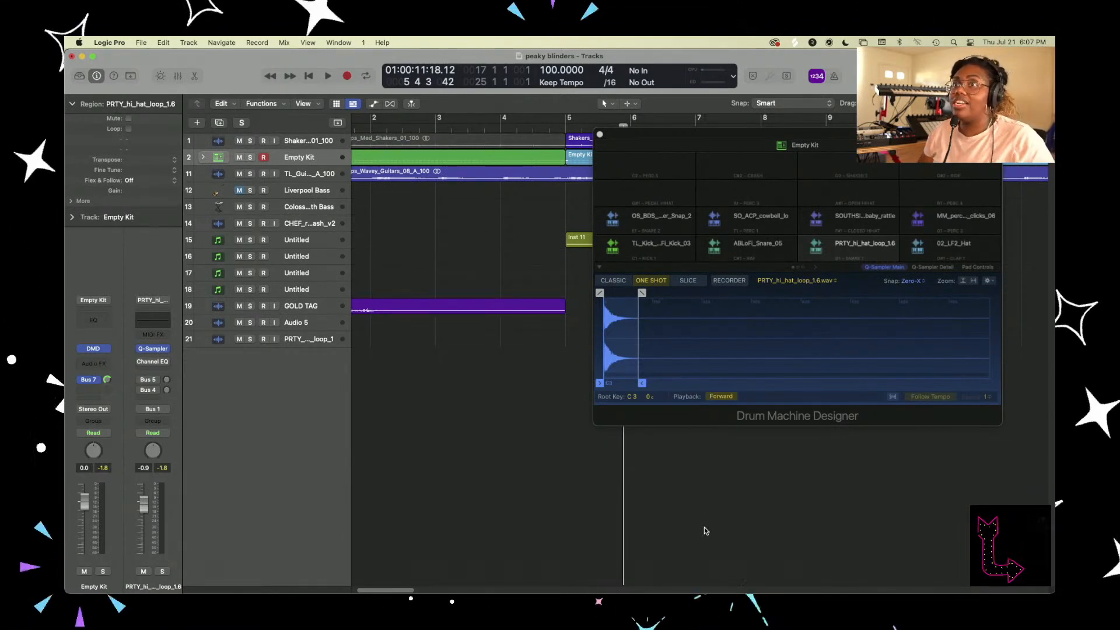
scroll(715, 546, down, 1)
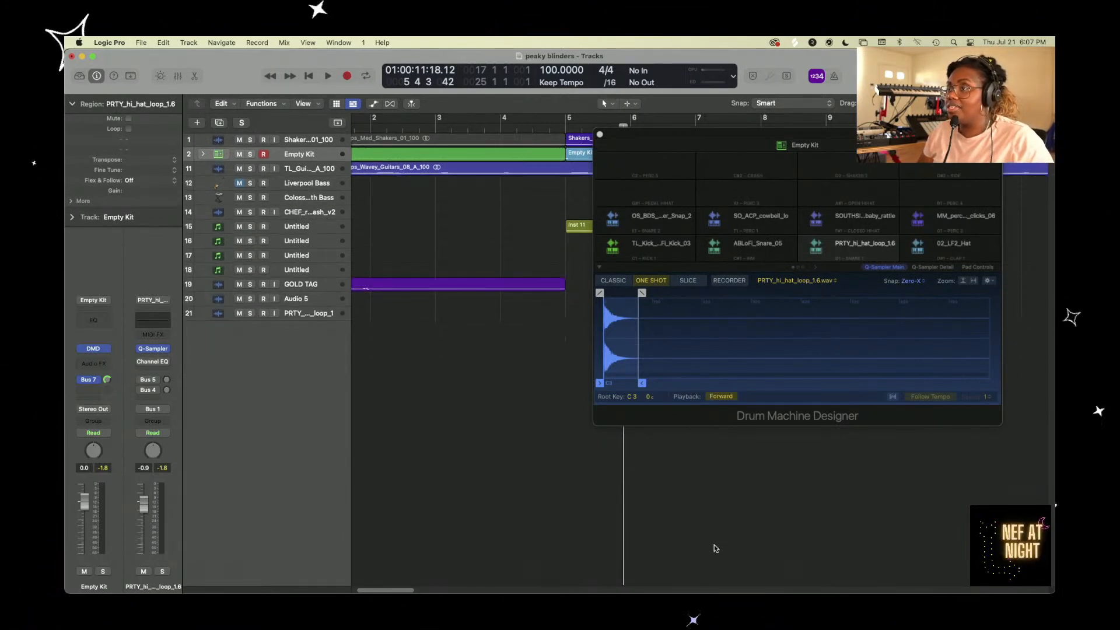
key(super+Left)
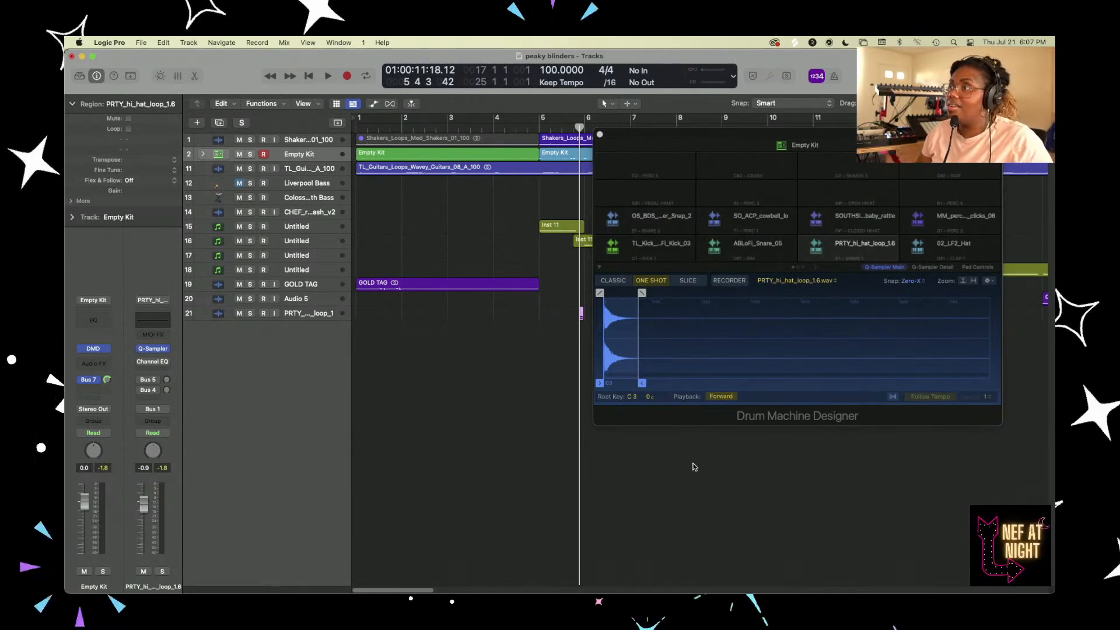
key(super+Right)
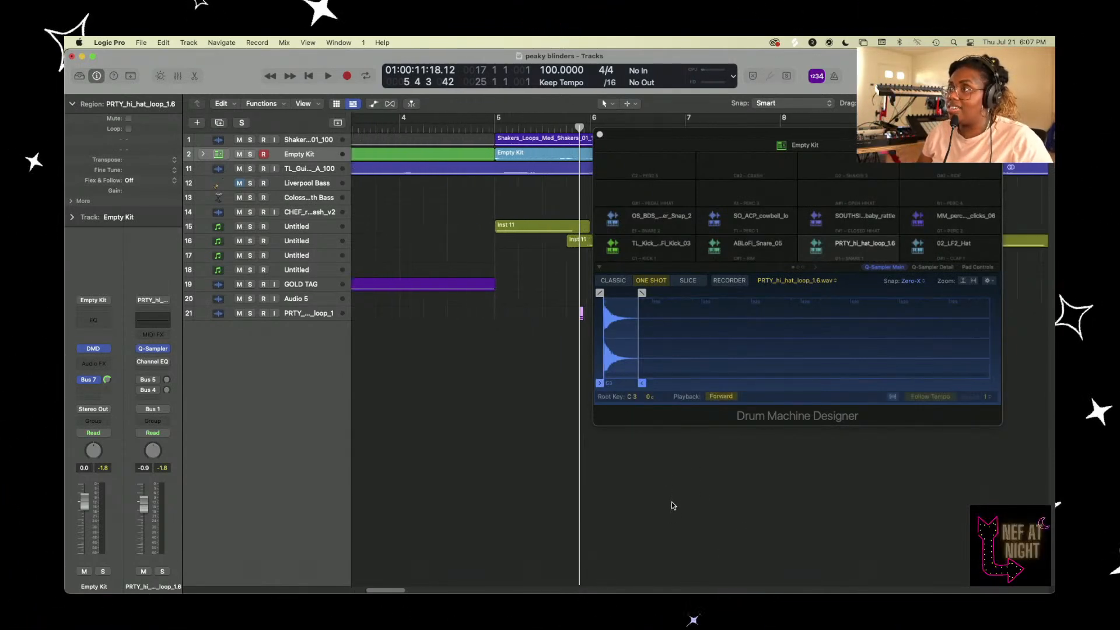
key(super+Down)
key(super+Right)
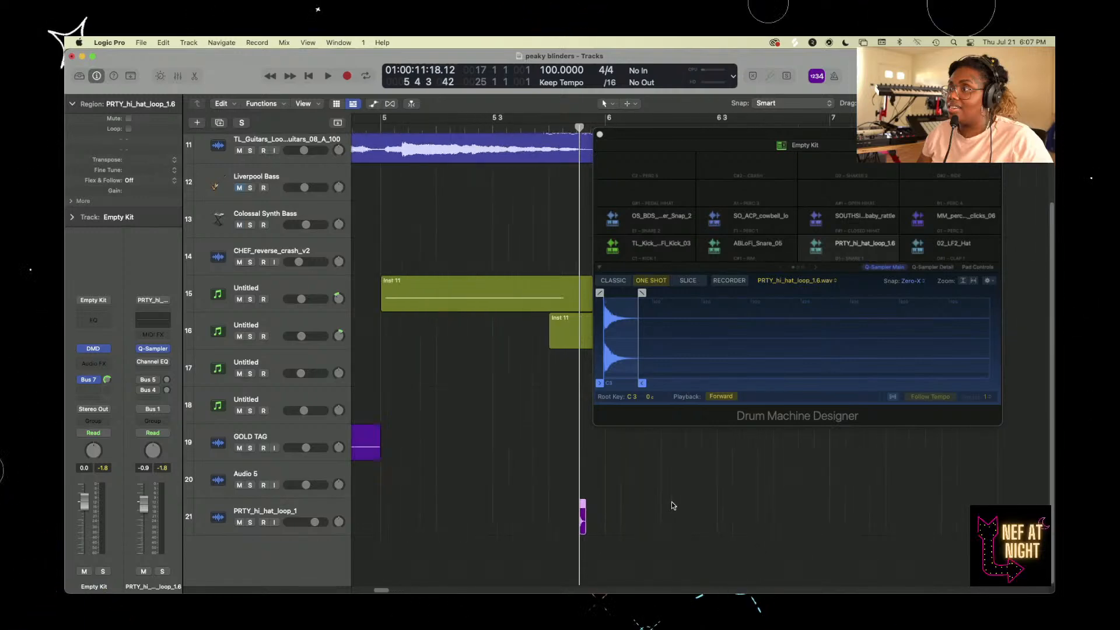
key(super+Left)
key(super+Up)
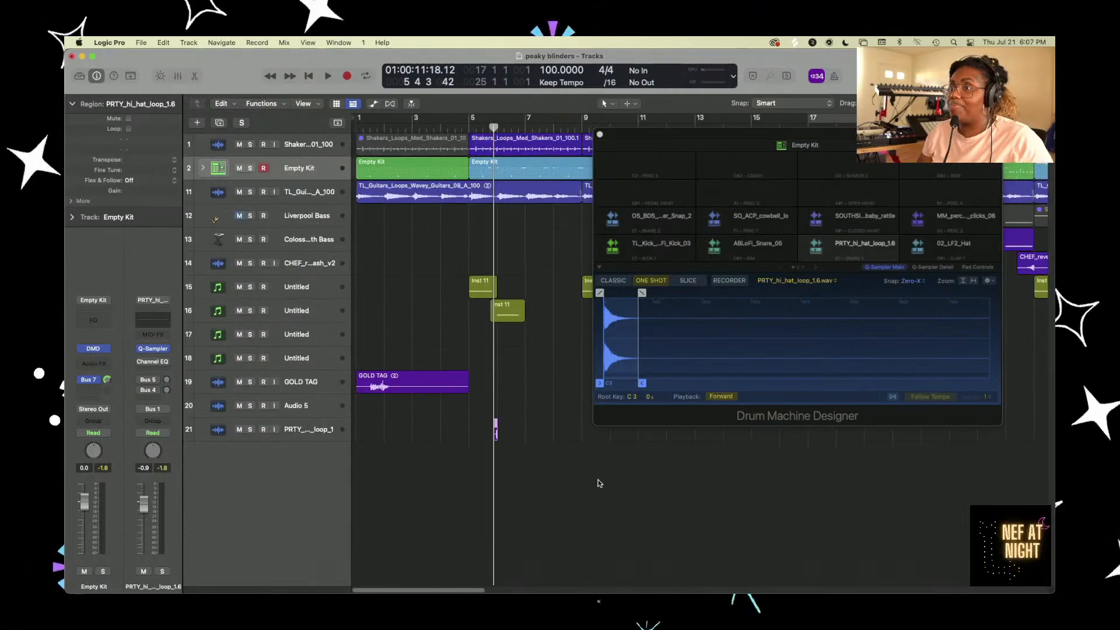
click(238, 430)
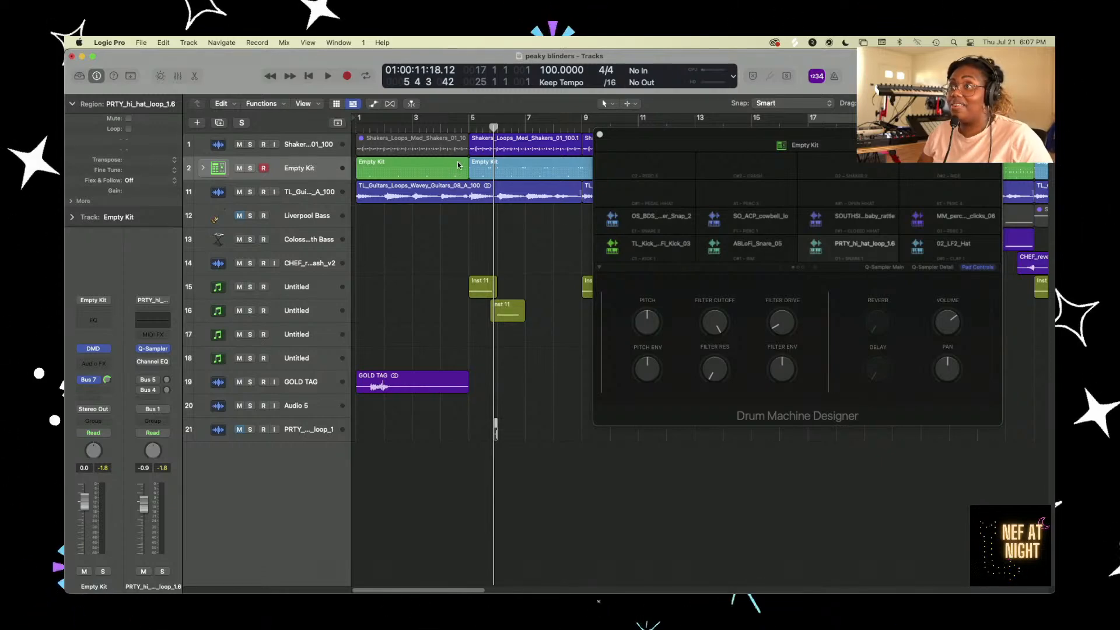
- Play the arrangement from bar 5 with the new hi-hat and close the Drum Machine Designer window
key(space)
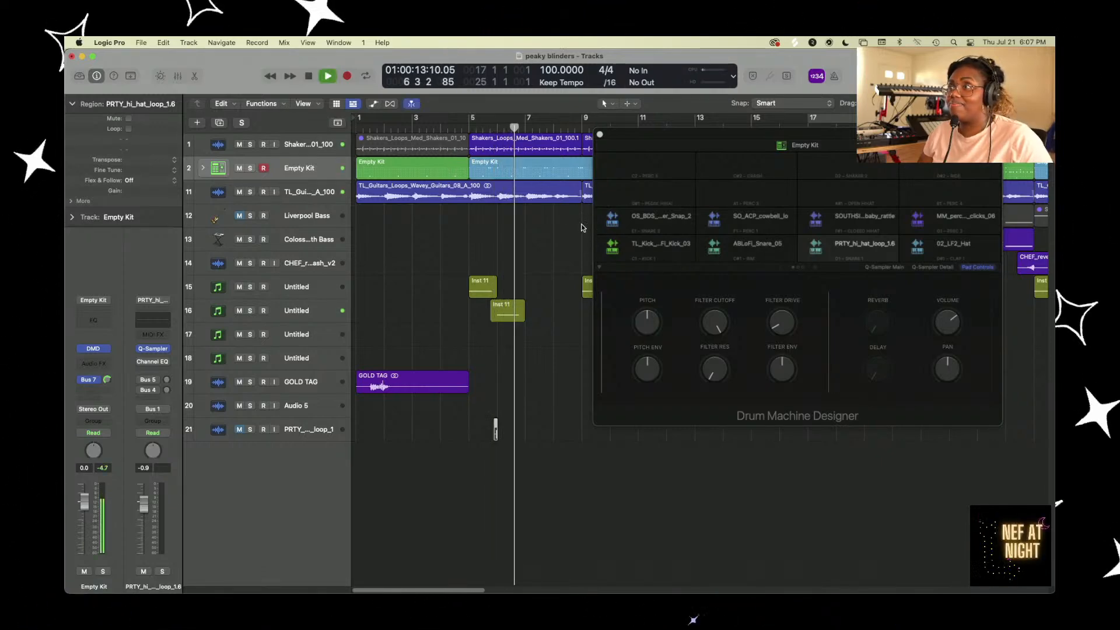
click(599, 135)
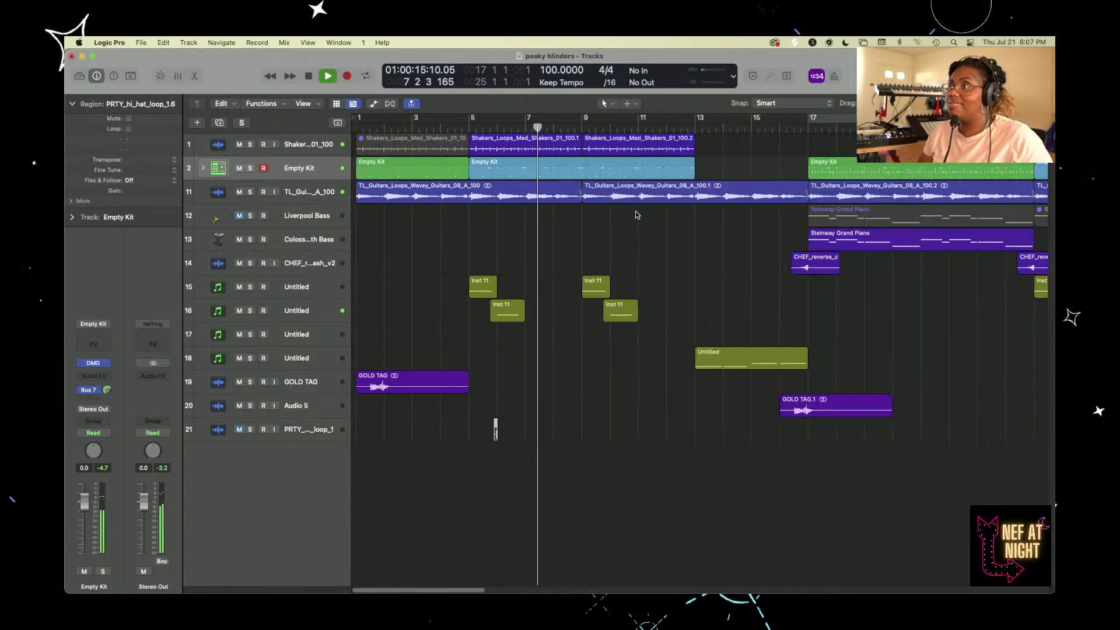
scroll(709, 409, down, 5)
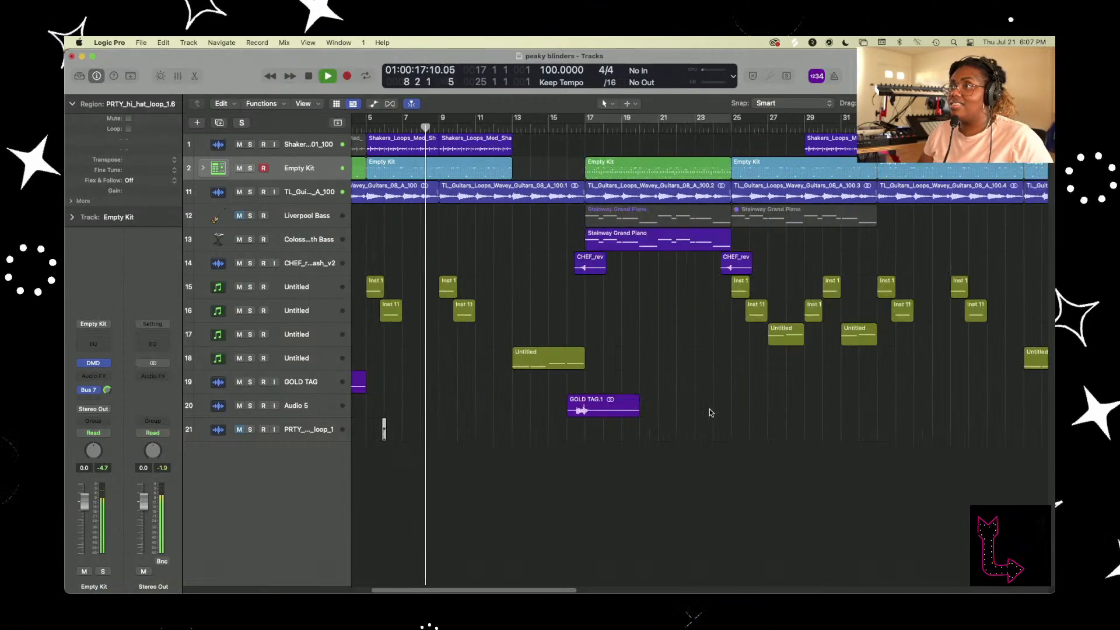
scroll(710, 410, up, 5)
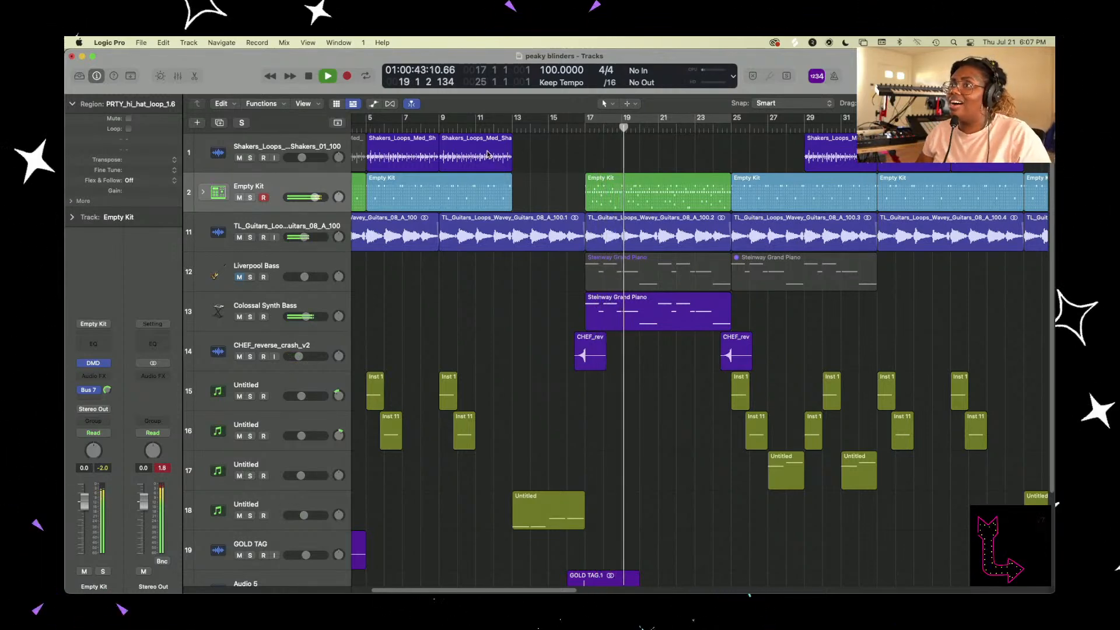
- Expand the Empty Kit track stack into its individual drum tracks and stop playback
click(203, 193)
key(space)
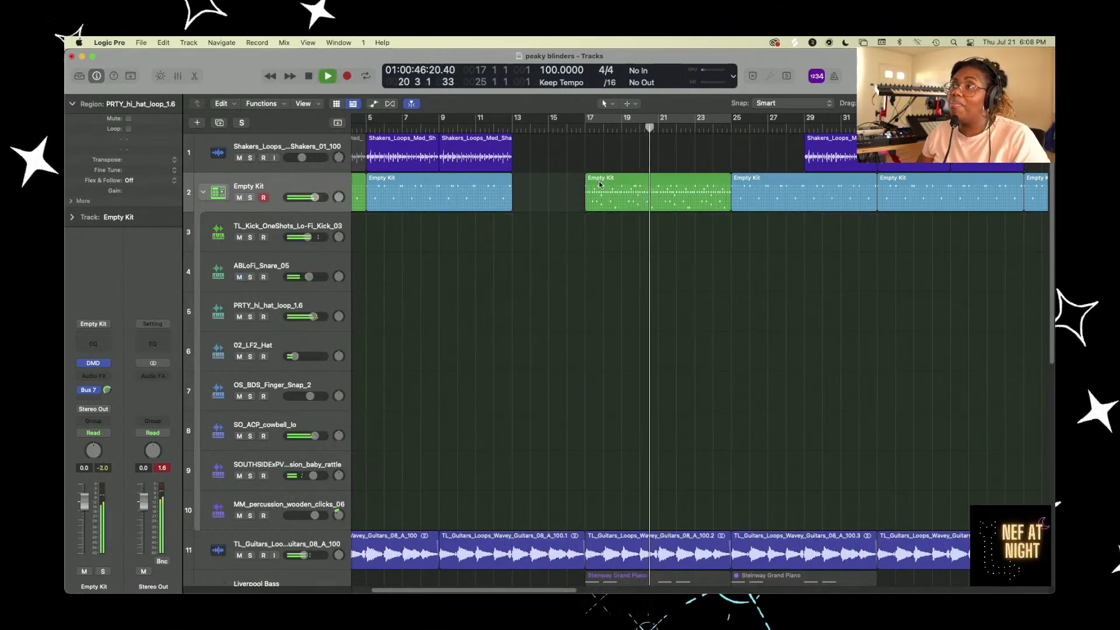
key(space)
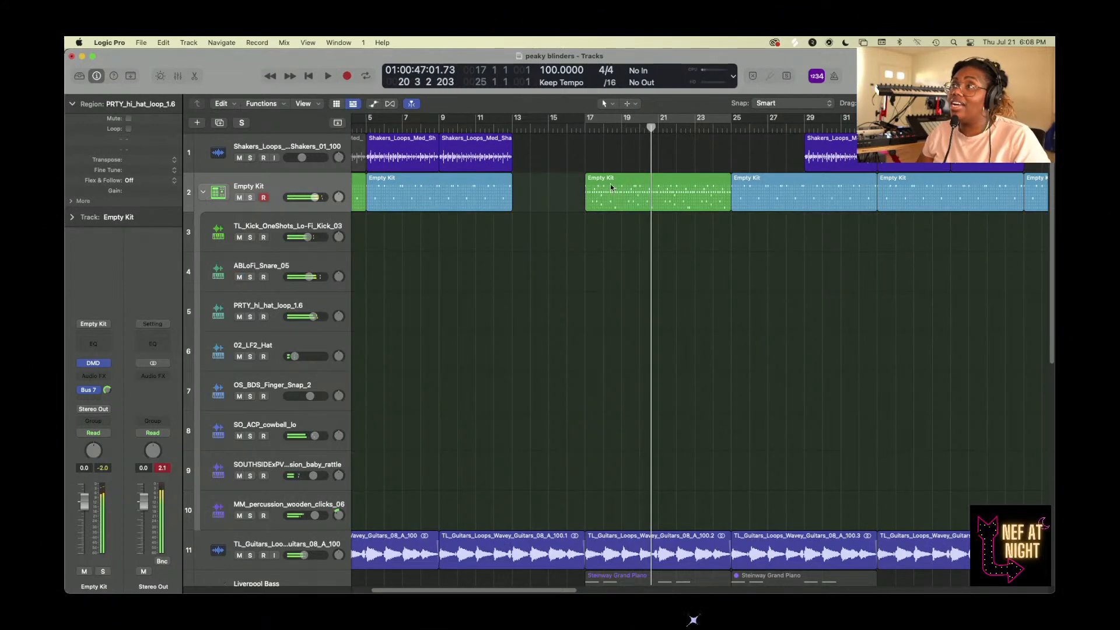
- Loop playback over bars 17 to 25 and lower the PRTY_hi_hat_loop_1.6 pad's volume in Drum Machine Designer to -16.6 dB
click(216, 192)
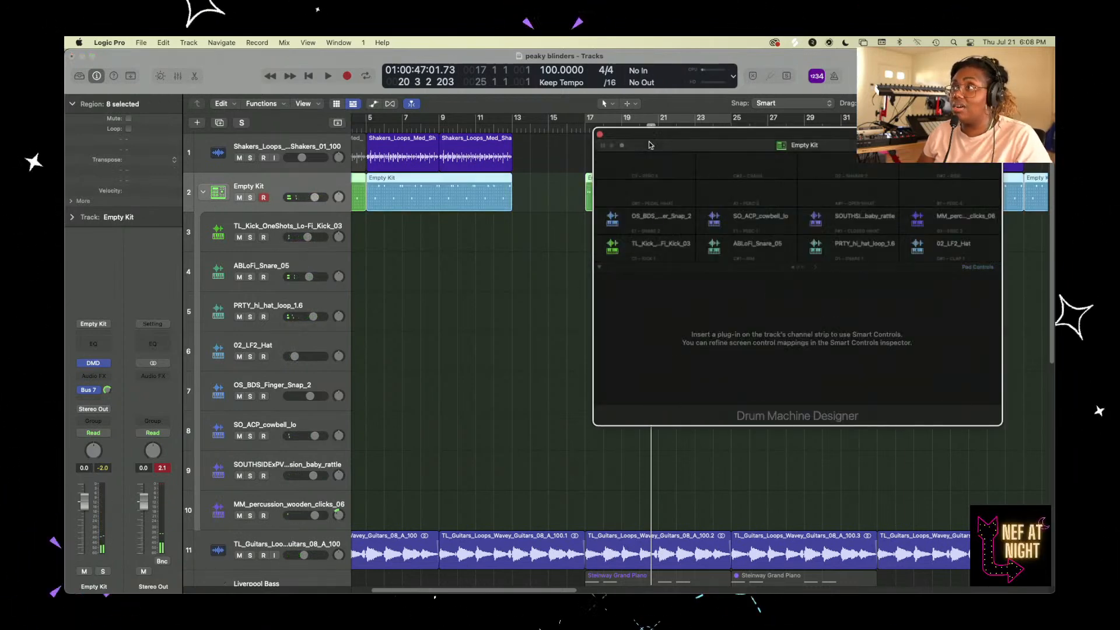
key(c)
key(space)
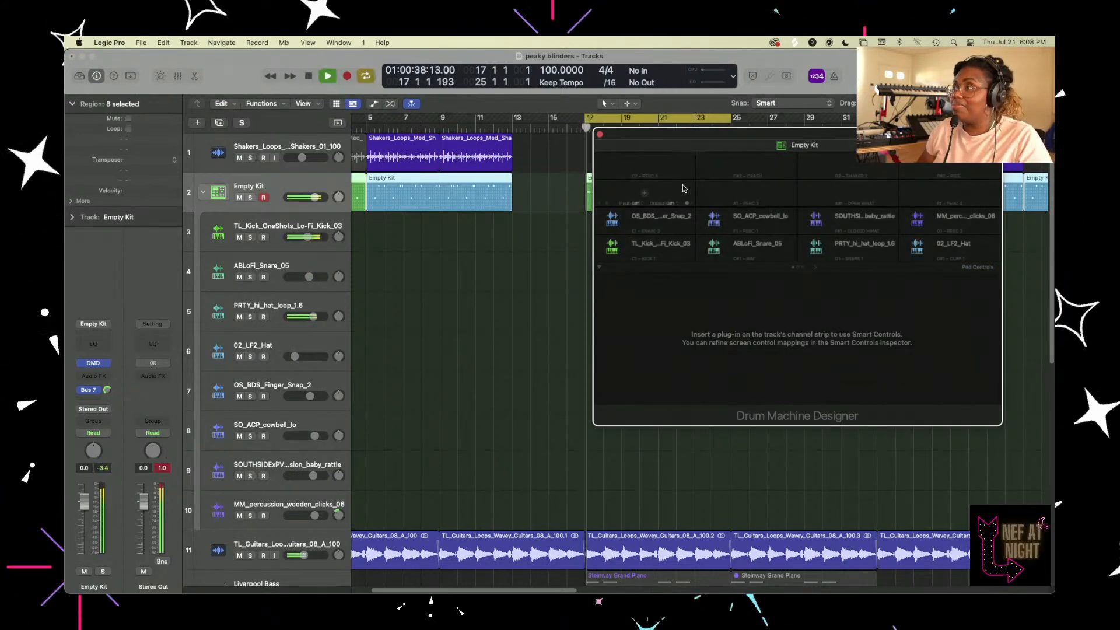
click(869, 249)
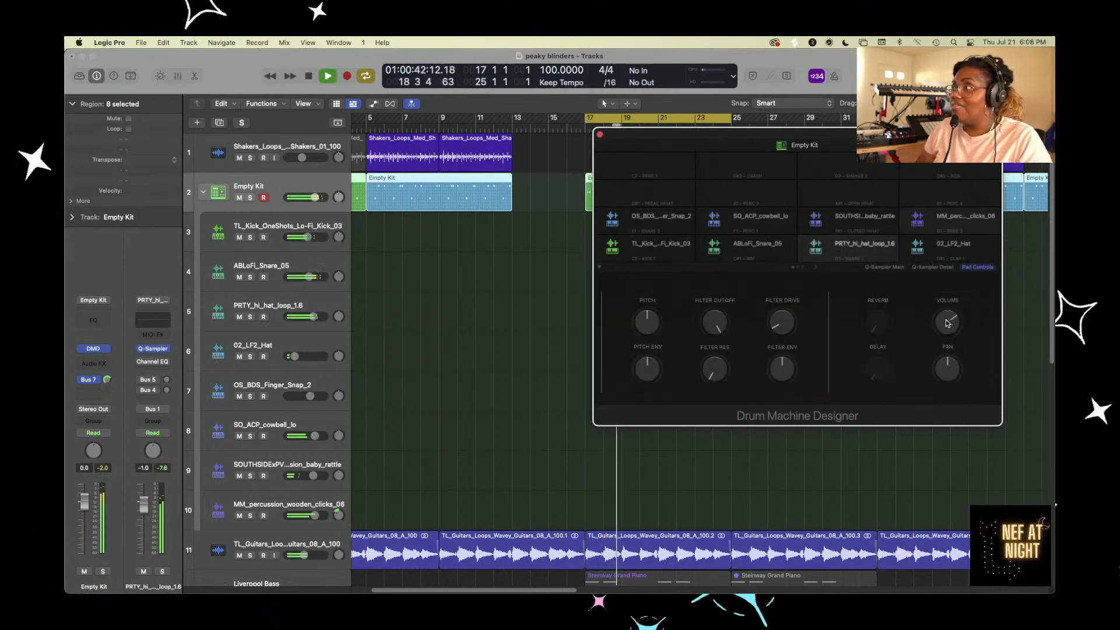
drag(946, 331, 947, 376)
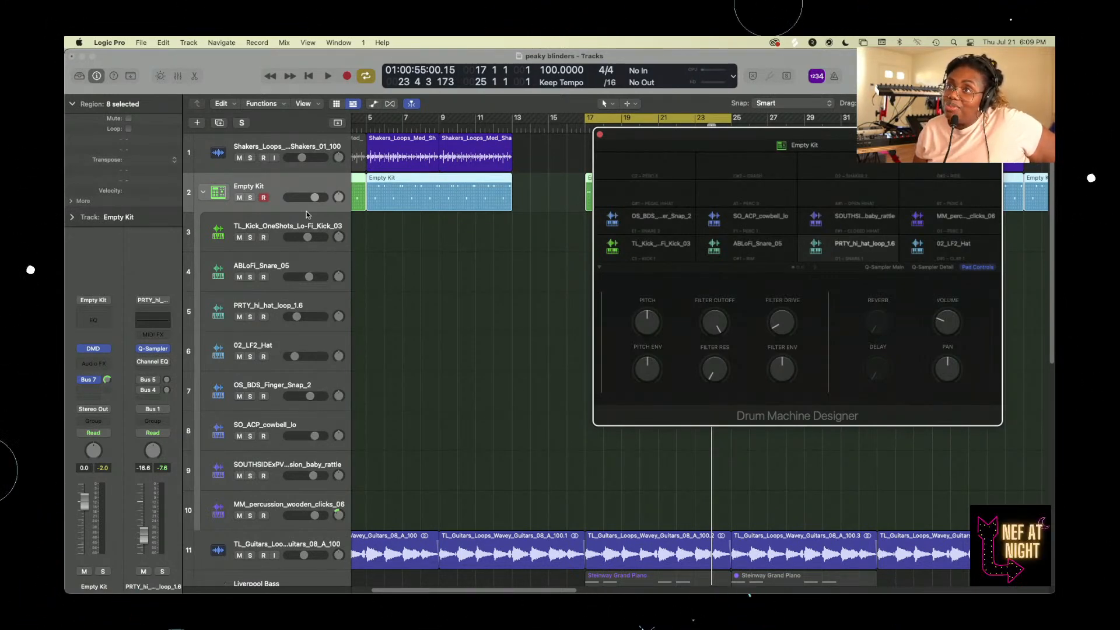
- Collapse the Empty Kit track stack and close its Drum Machine Designer window
click(203, 192)
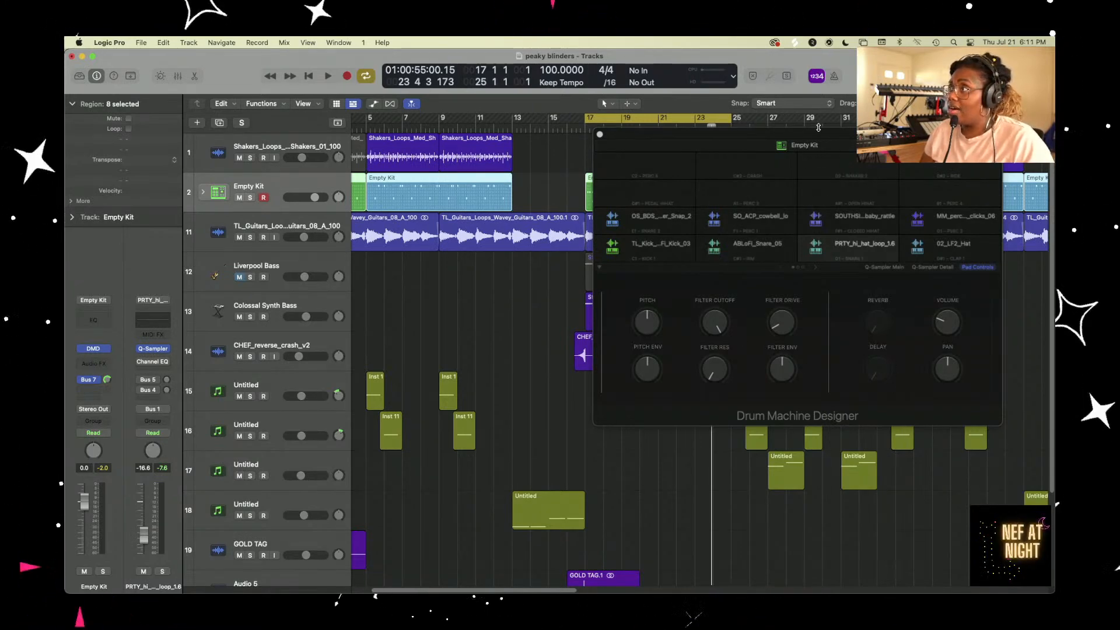
click(599, 136)
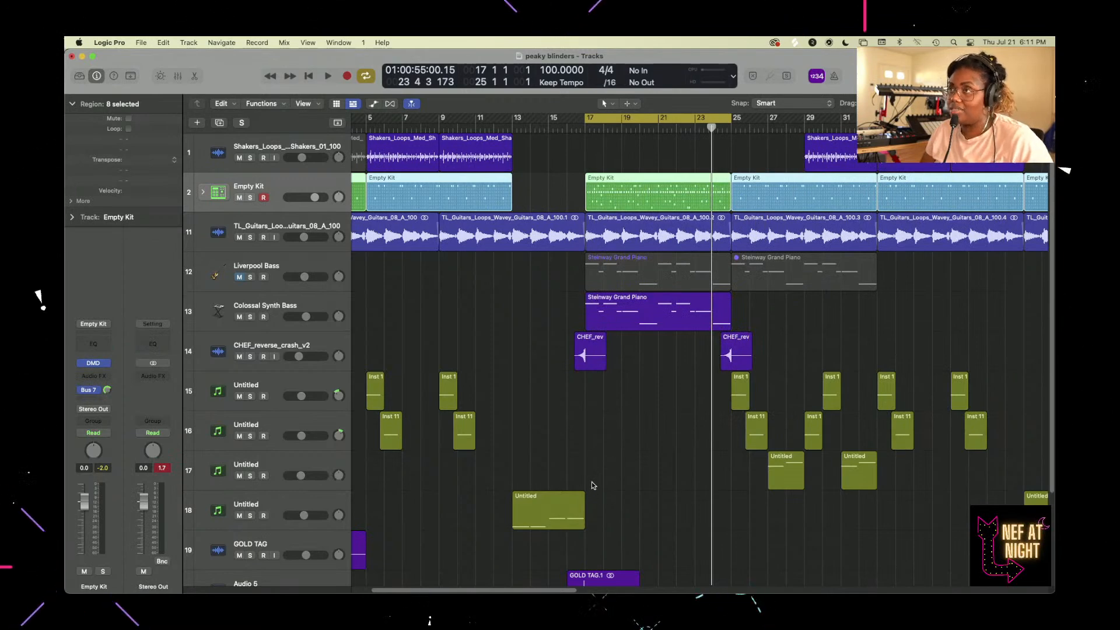
- Examine the overall layout of the song's tracks and regions across the timeline
ctrl+alt+click(646, 464)
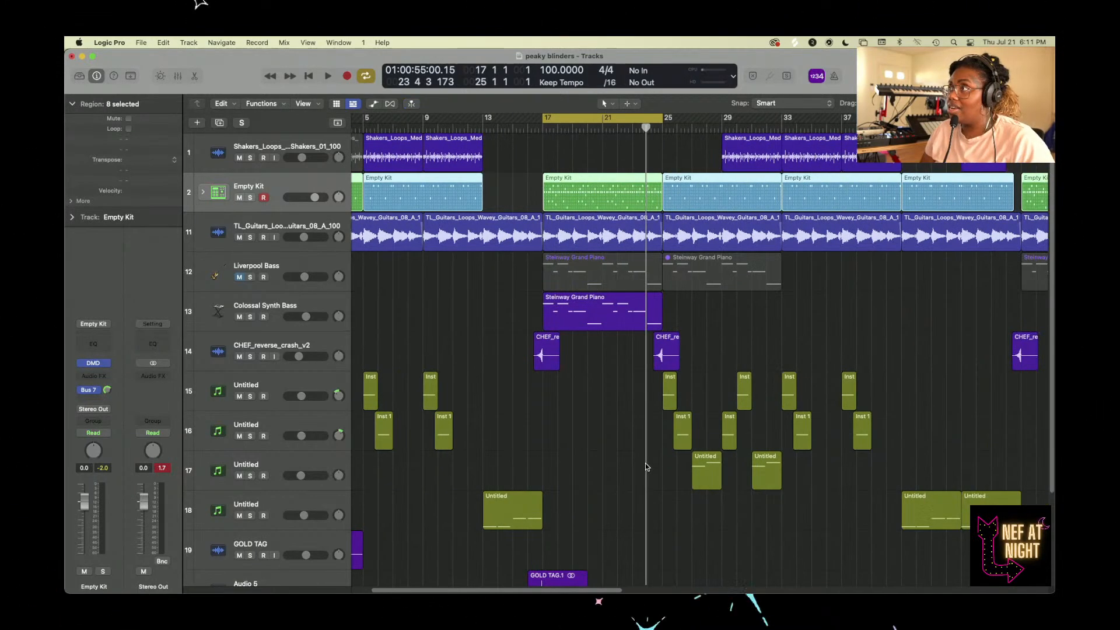
scroll(645, 464, down, 3)
scroll(646, 464, down, 3)
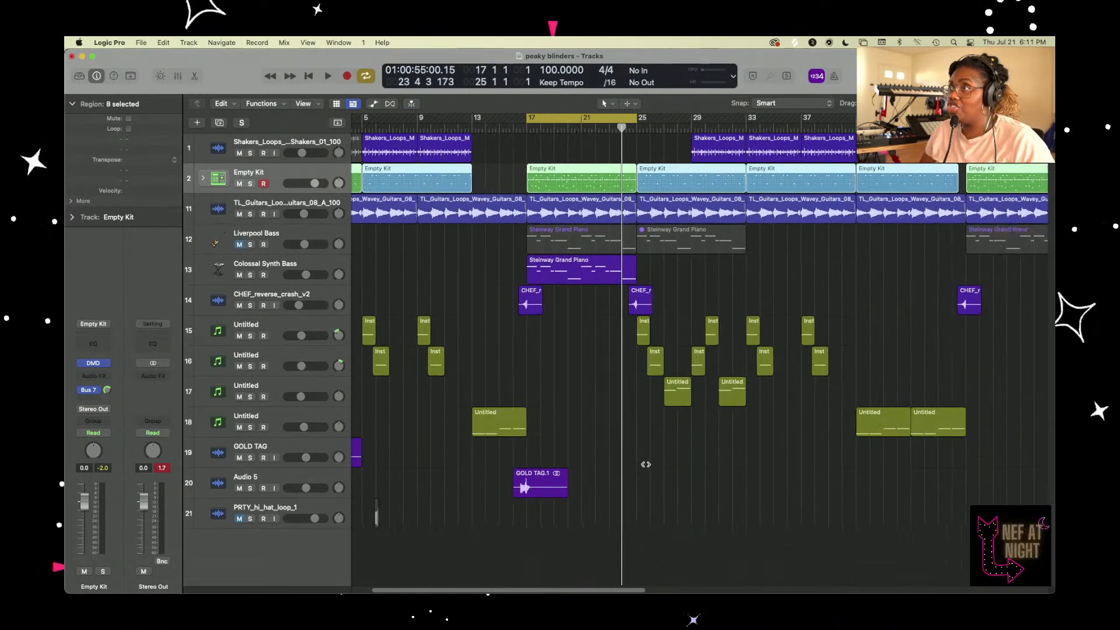
ctrl+alt+click(646, 465)
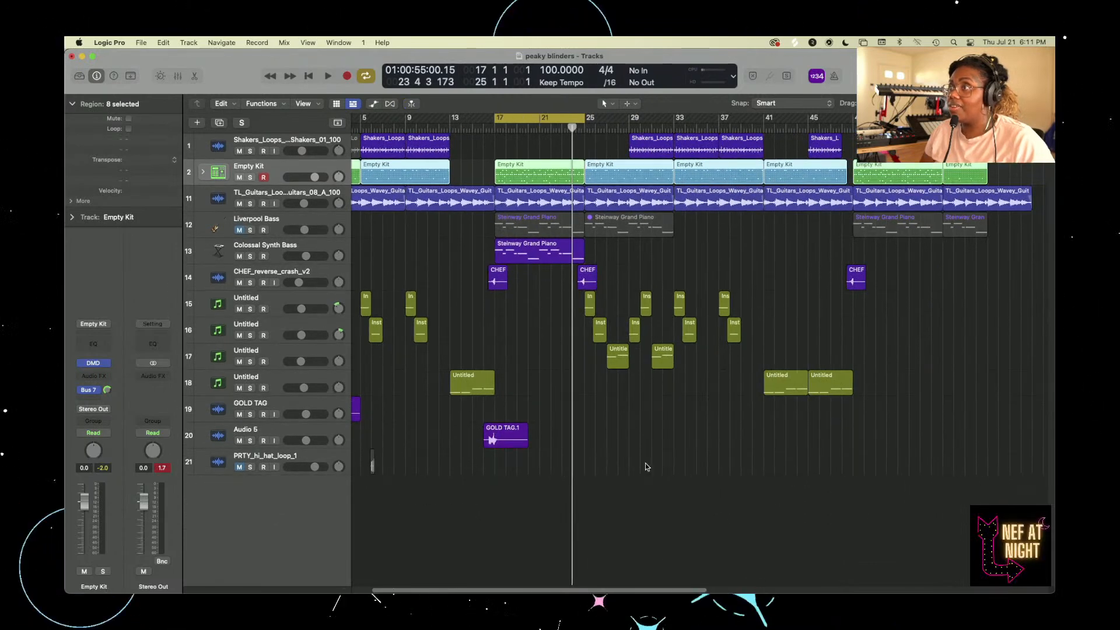
ctrl+alt+click(646, 466)
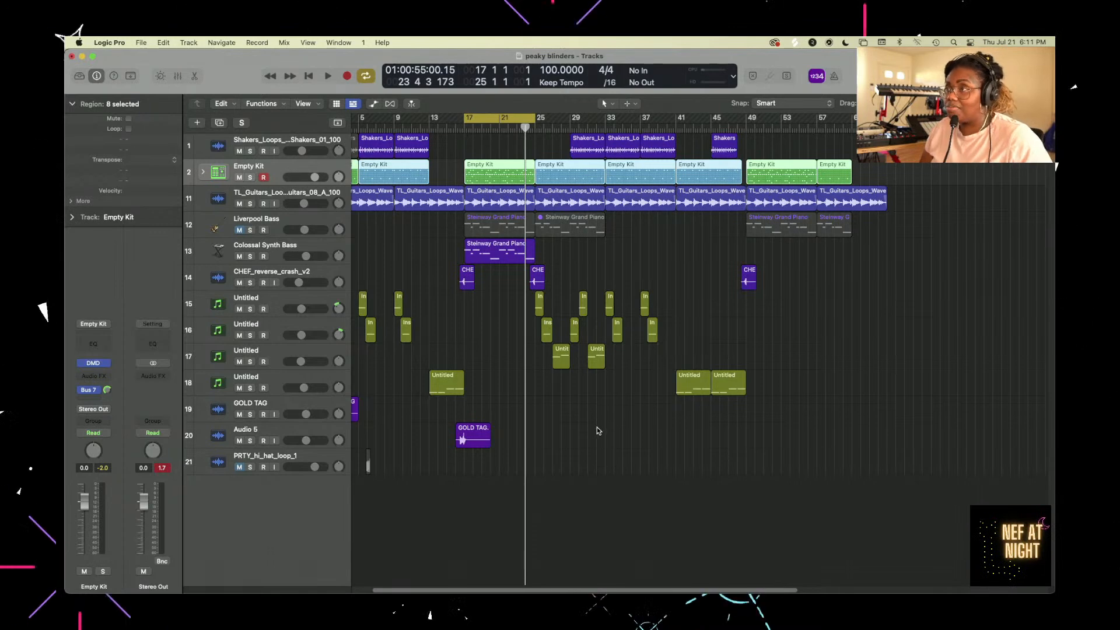
key(super+Left)
key(super+Down)
key(super+Down)
key(super+Right)
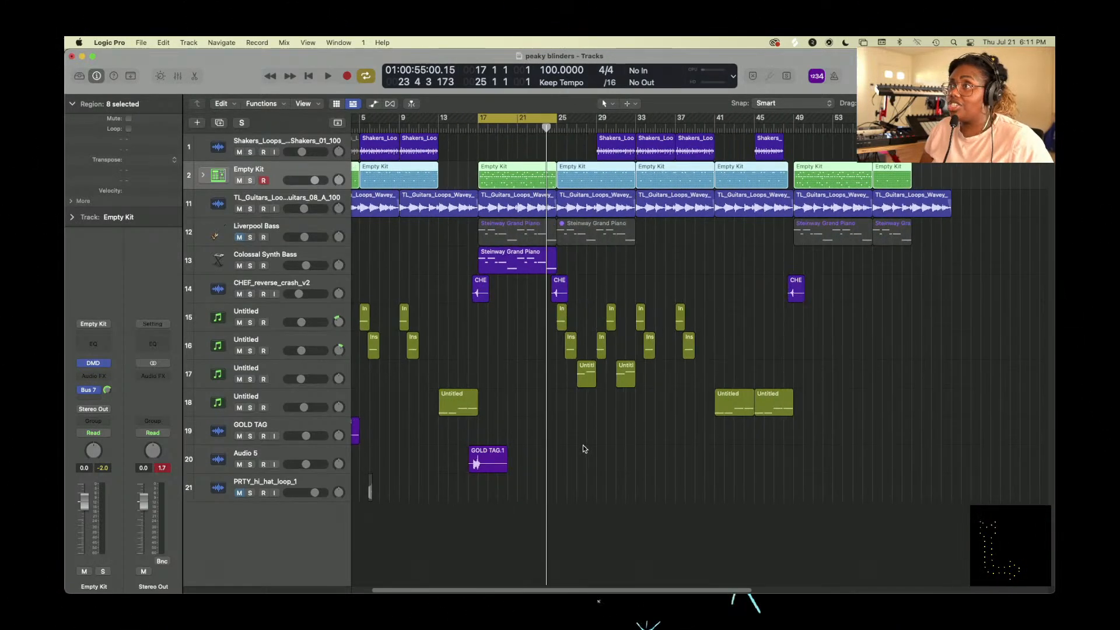
key(super+Down)
key(super+Down)
key(super+Down)
key(super+Down)
key(super+Right)
key(super+Right)
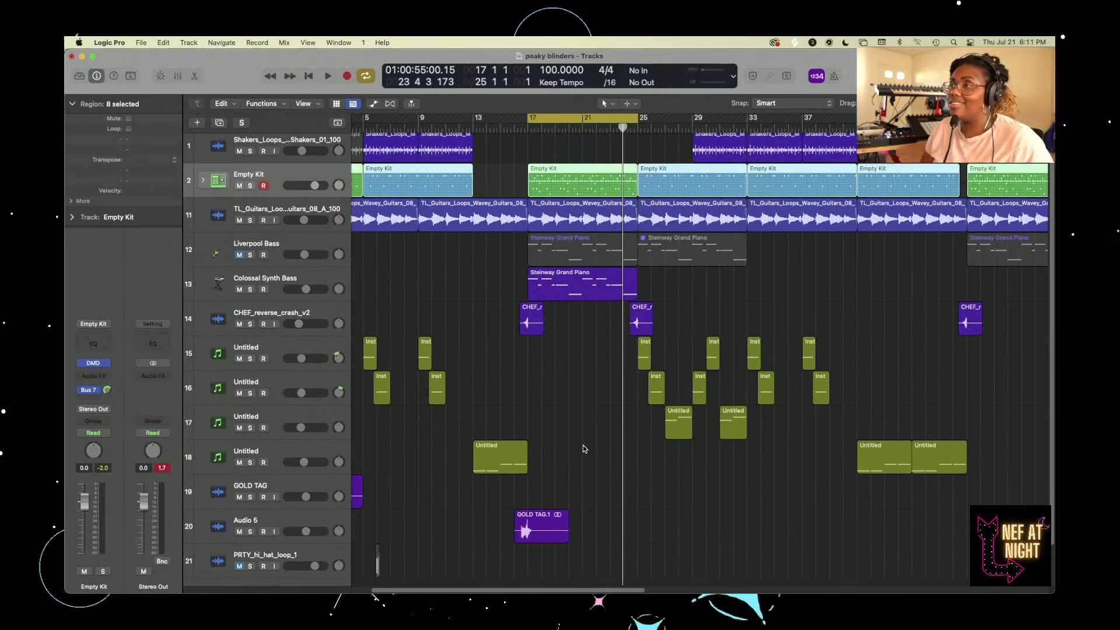
scroll(313, 395, down, 1)
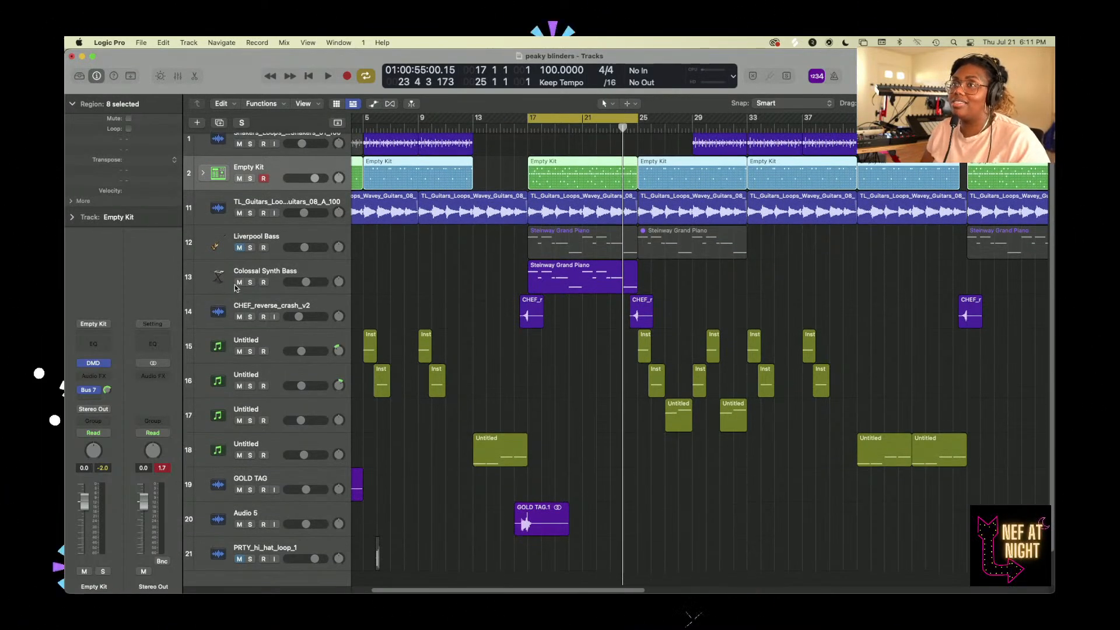
- Play the looped bars and compare the sound with the Liverpool Bass track unmuted and muted
key(space)
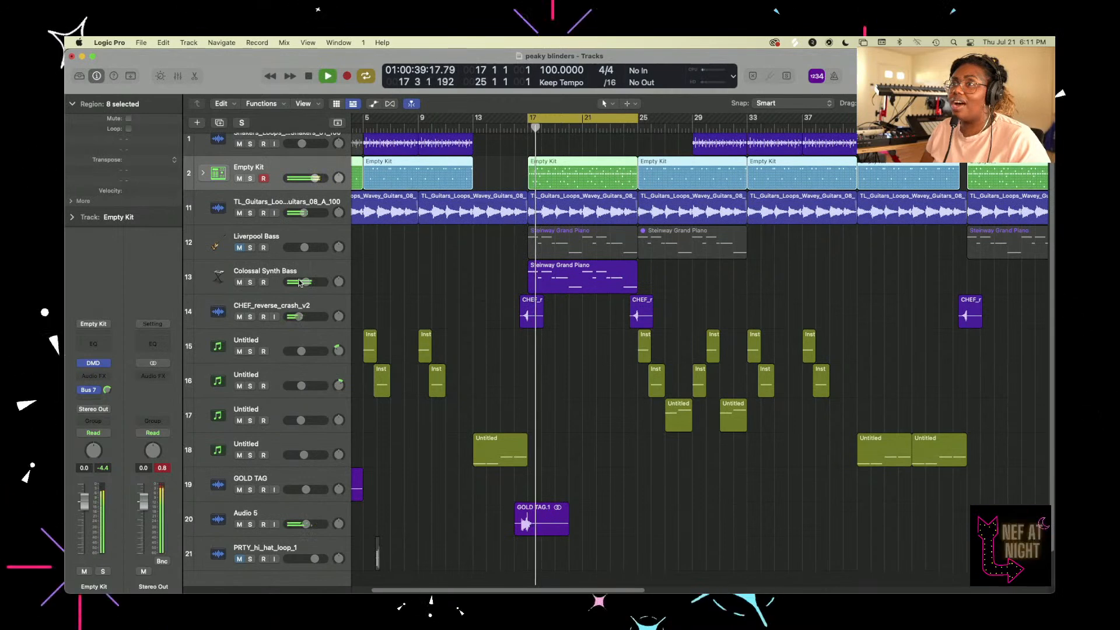
key(space)
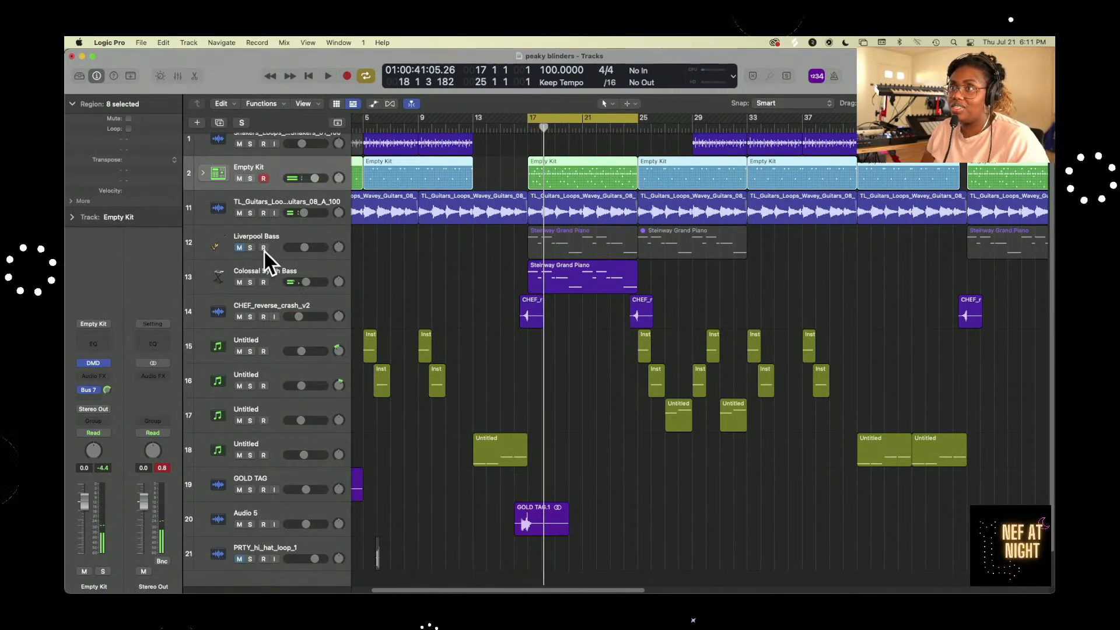
key(space)
click(240, 248)
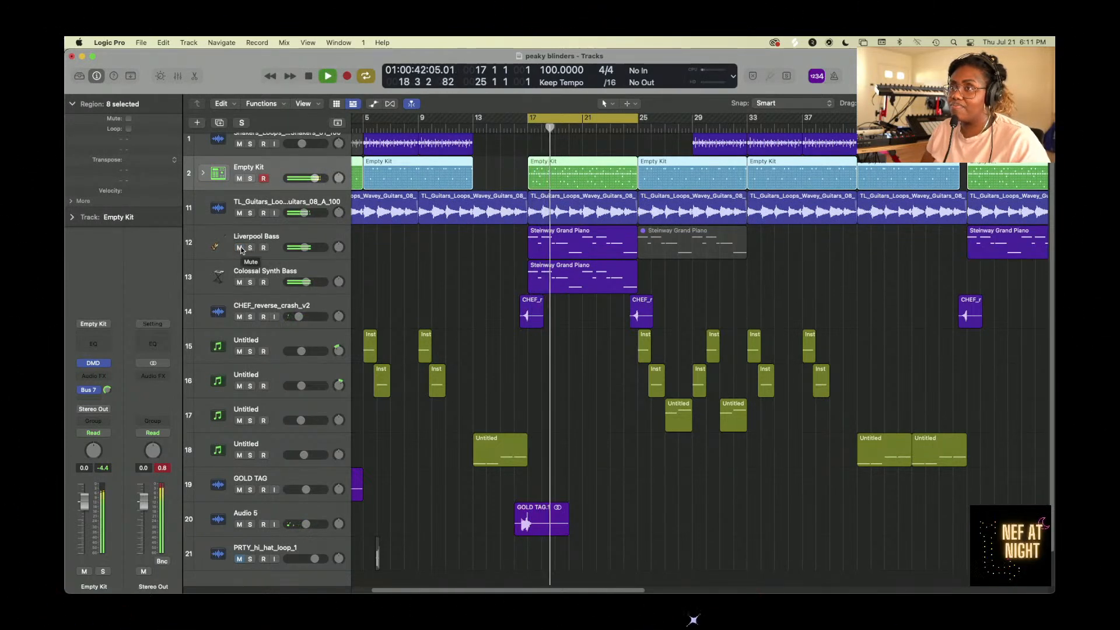
click(239, 247)
click(239, 248)
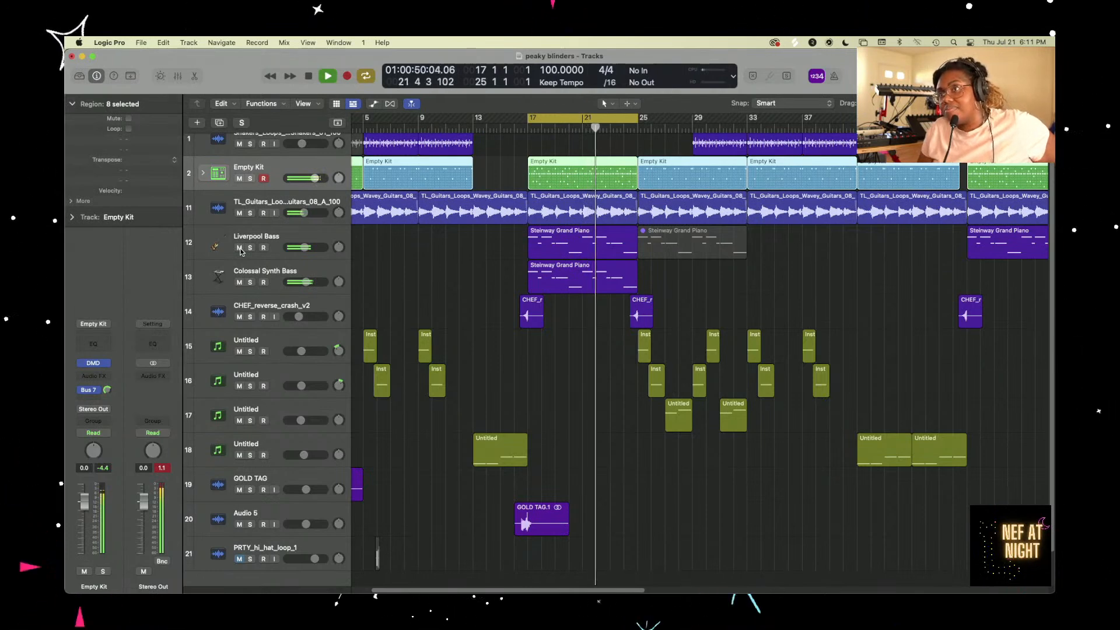
click(240, 248)
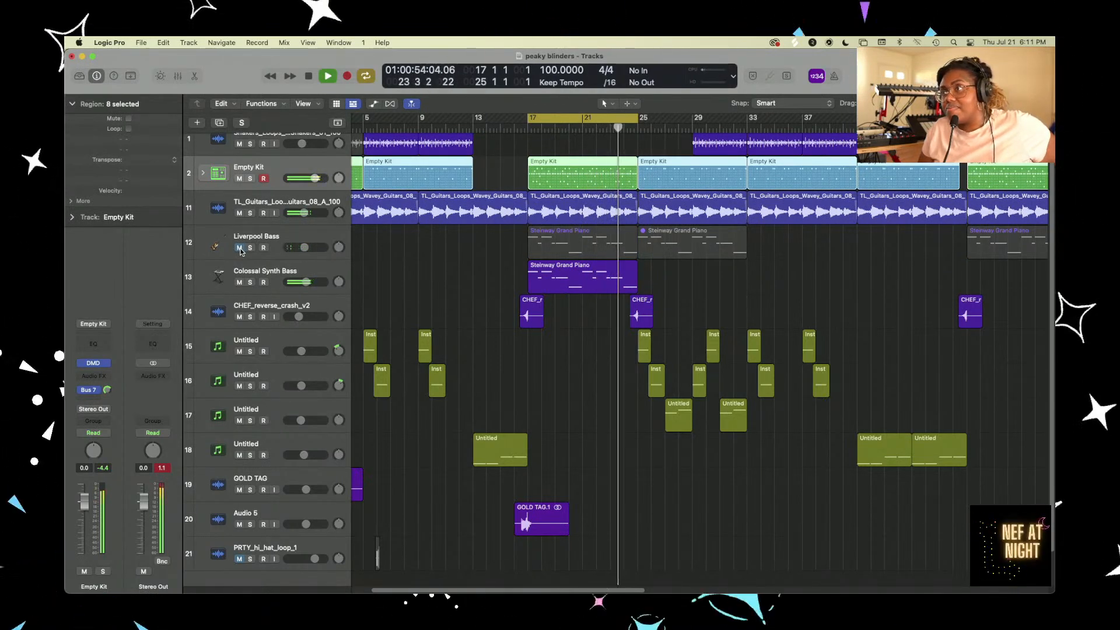
- Compare the full mix with the Liverpool Bass track muted and unmuted, leaving it unmuted
click(239, 248)
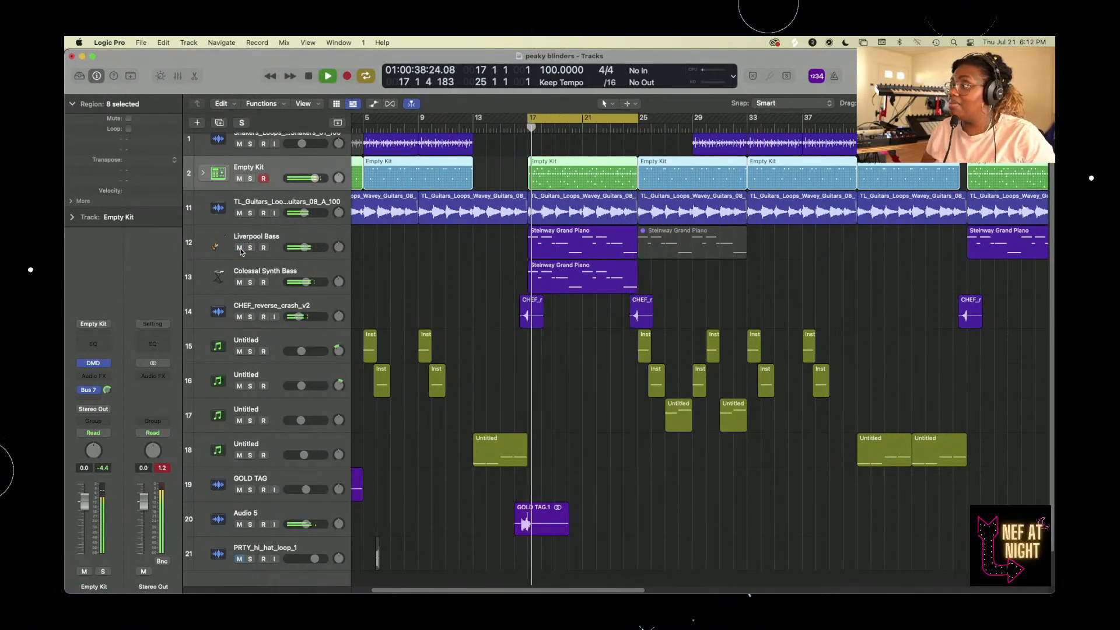
click(239, 248)
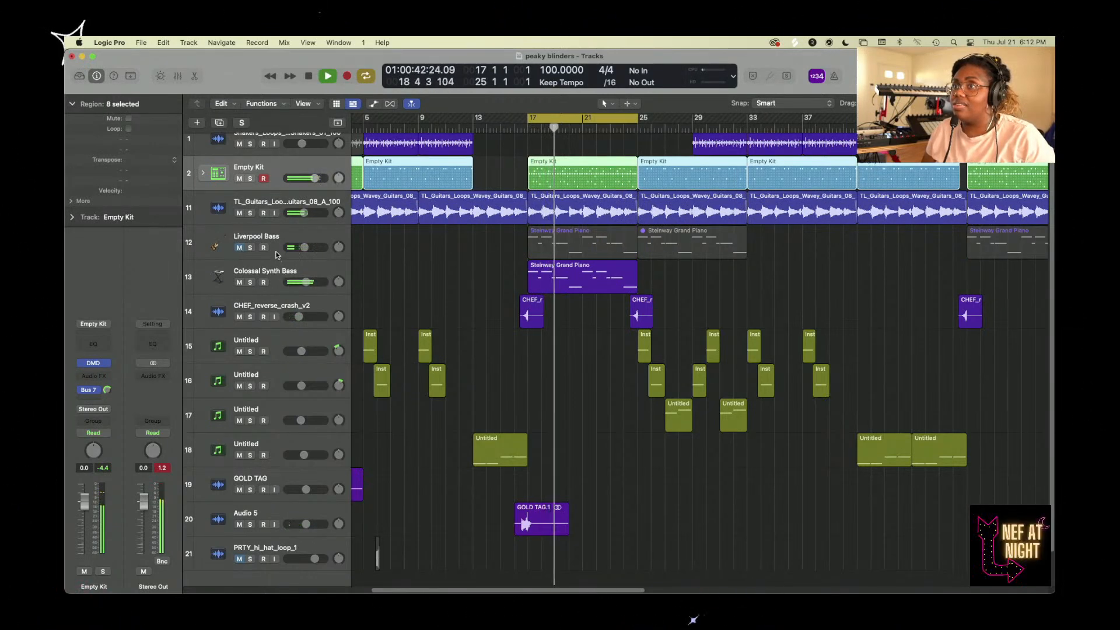
click(240, 248)
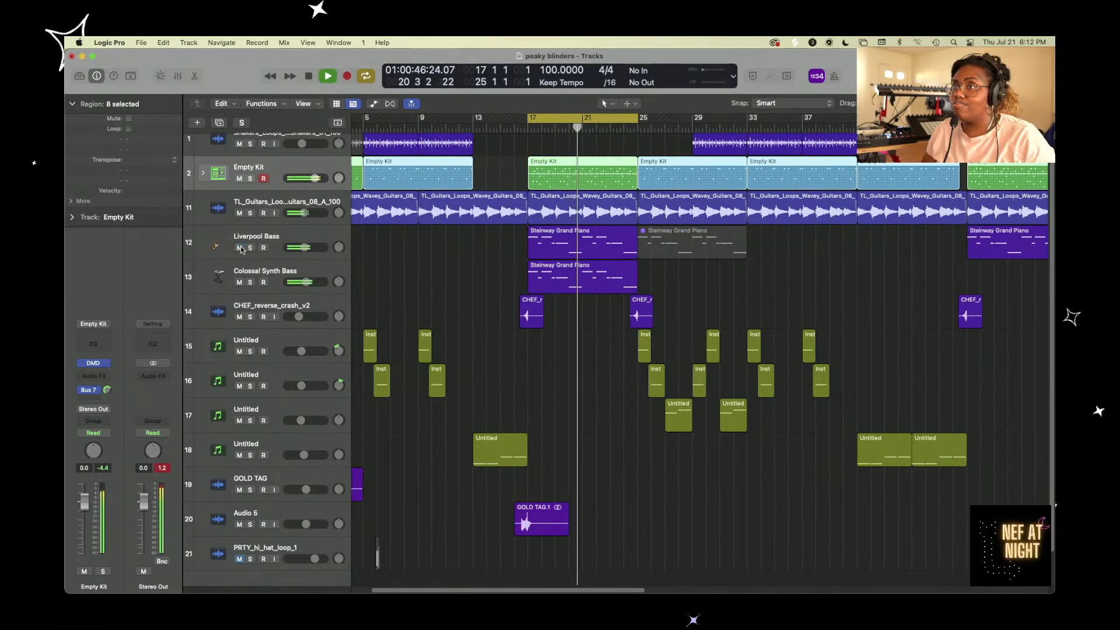
- Solo the two bass tracks, compare Colossal Synth Bass alone with both layers together, and clear all solos
click(249, 248)
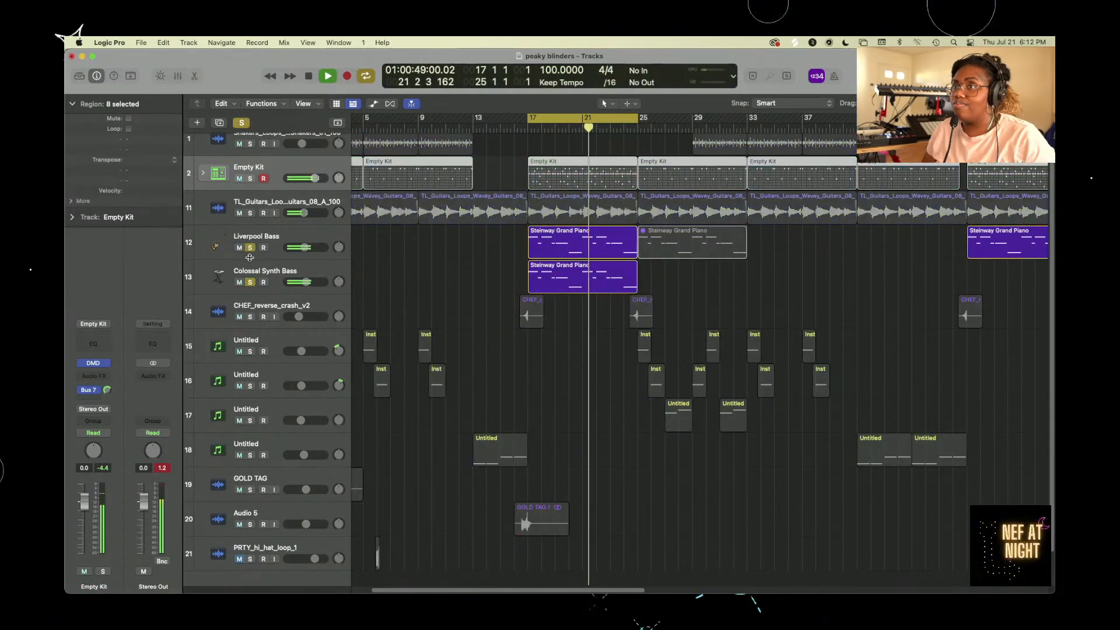
click(241, 249)
click(251, 248)
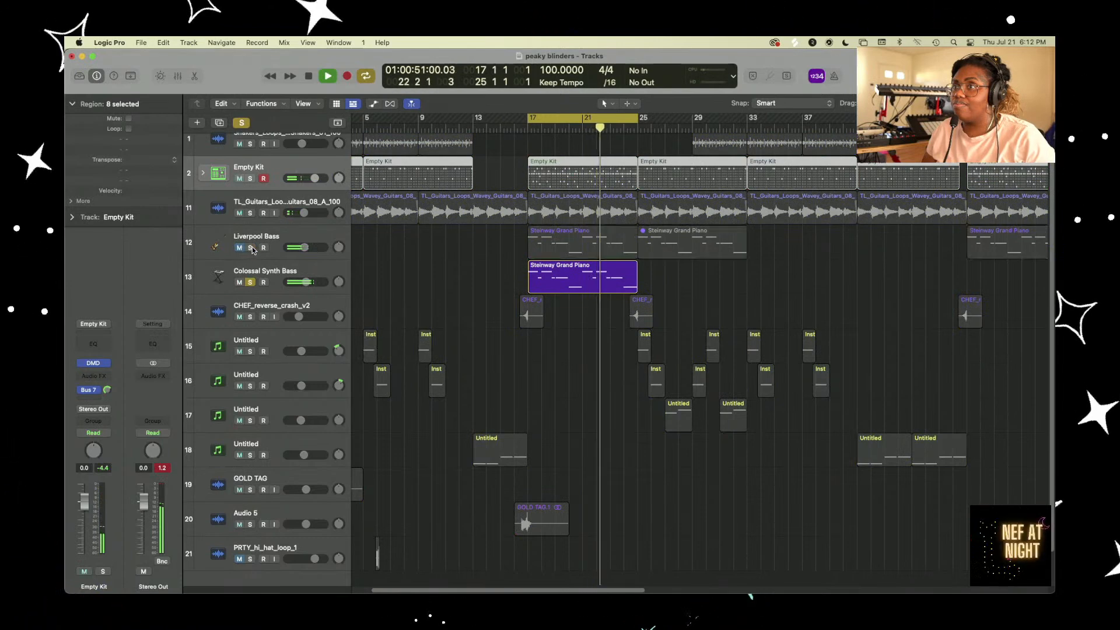
click(252, 249)
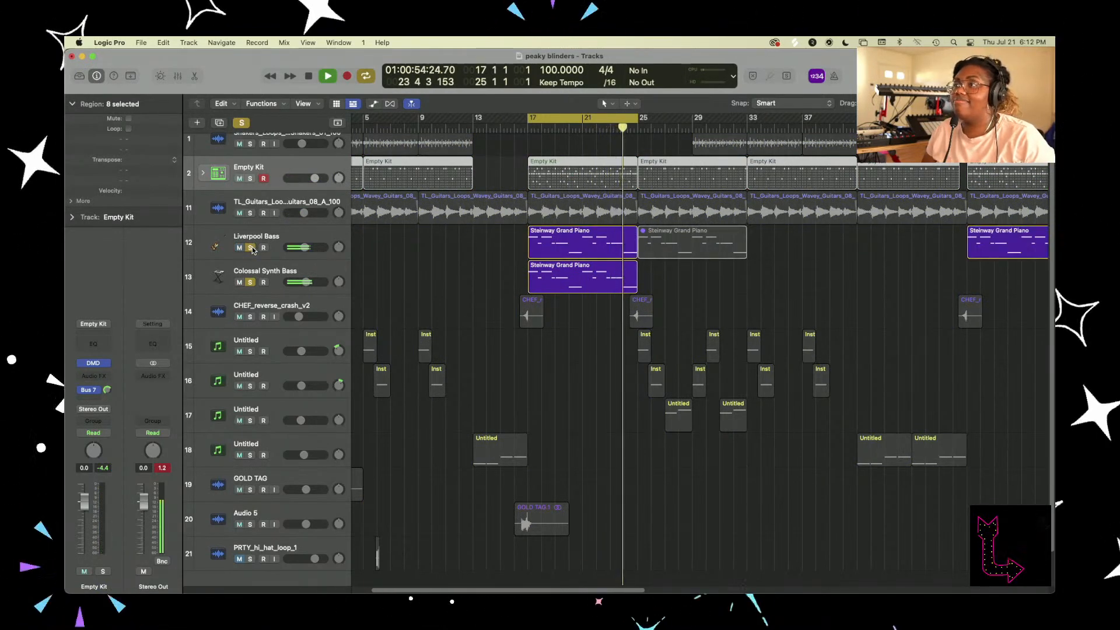
click(252, 248)
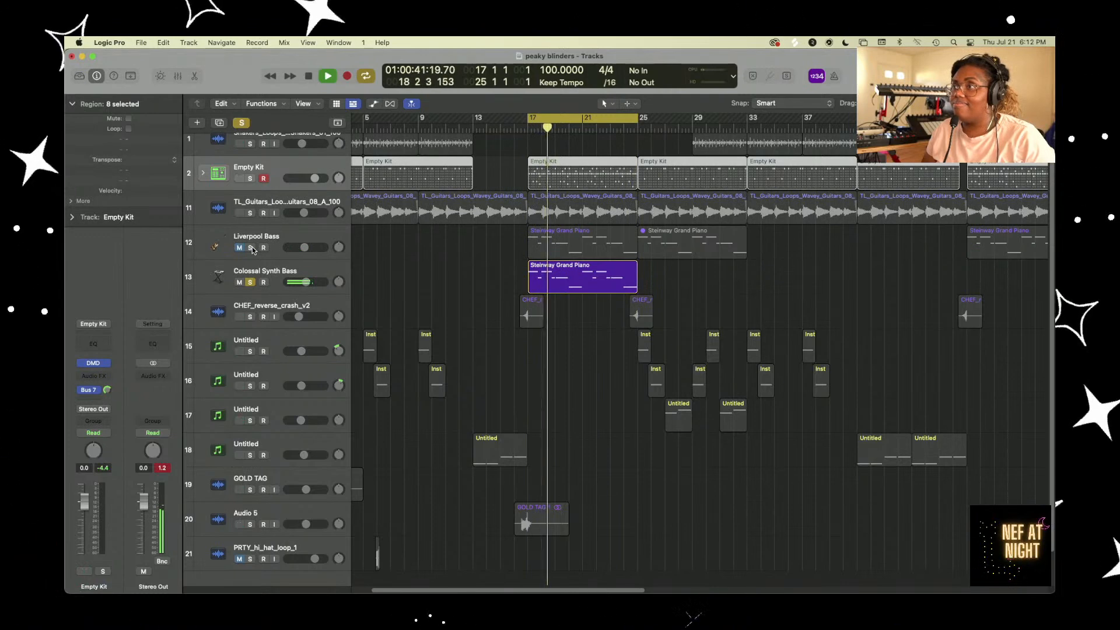
click(251, 248)
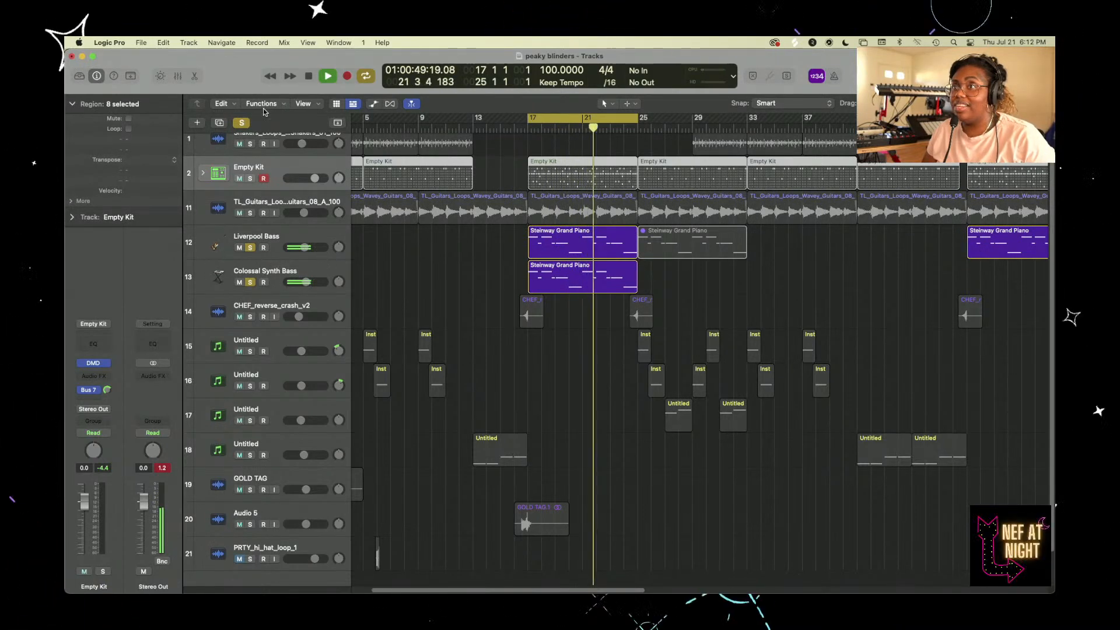
click(241, 122)
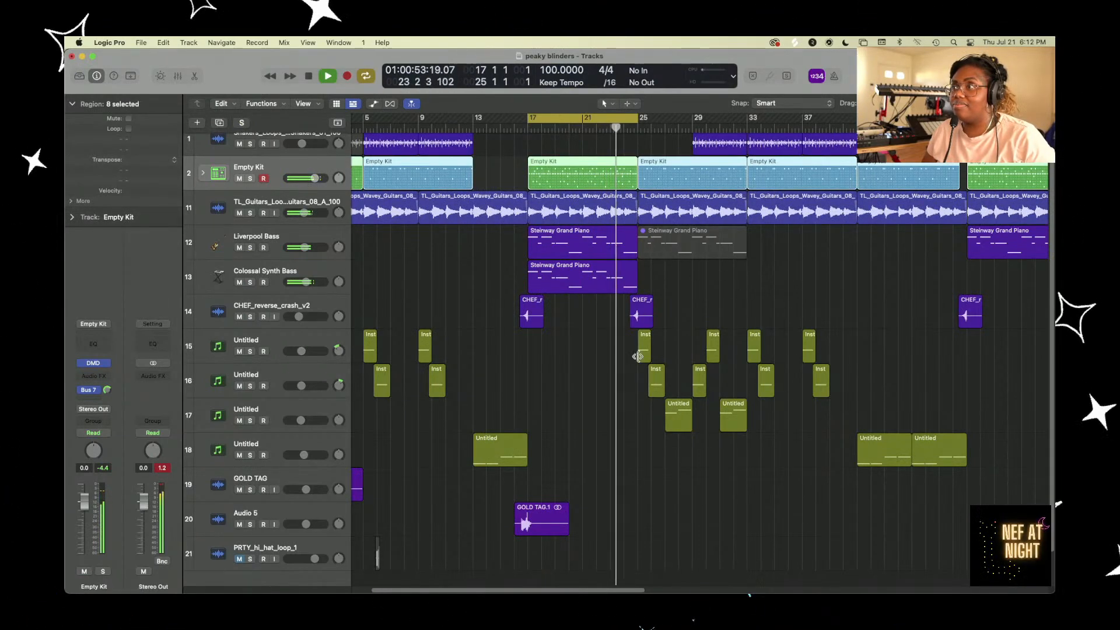
- Copy the bar 17 Colossal Synth Bass region to bar 25 and play through it with cycle playback off
drag(534, 275, 646, 282)
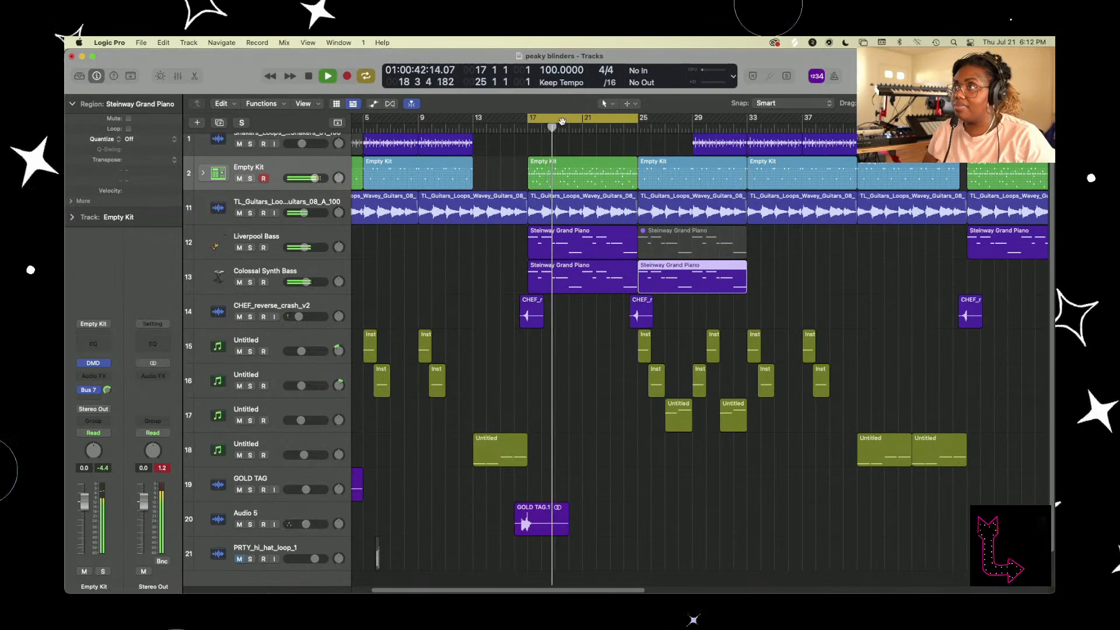
click(578, 128)
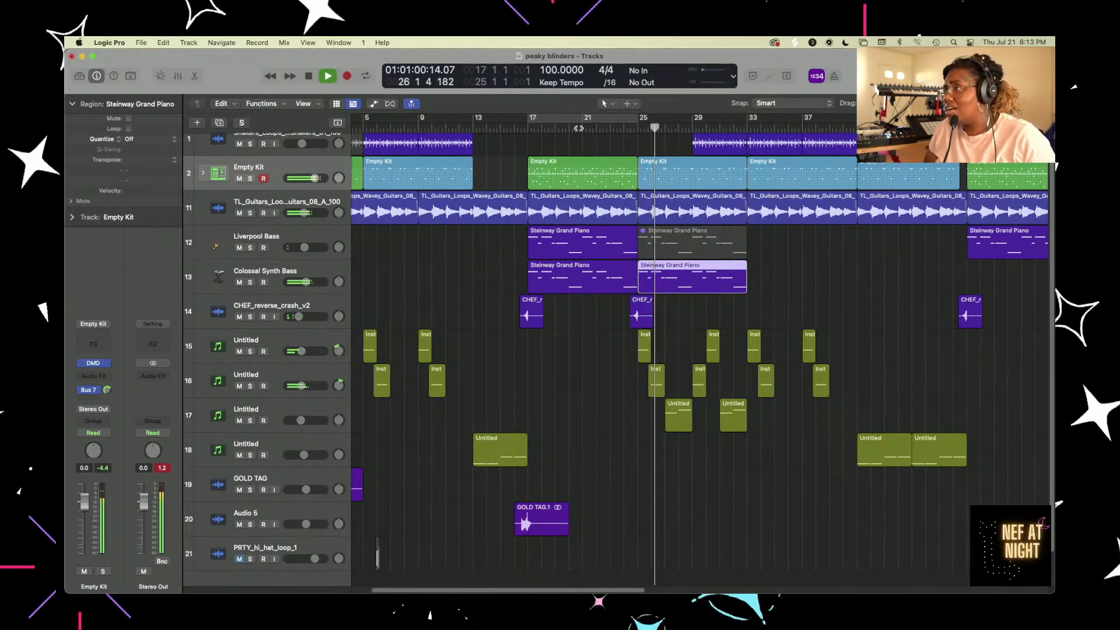
key(space)
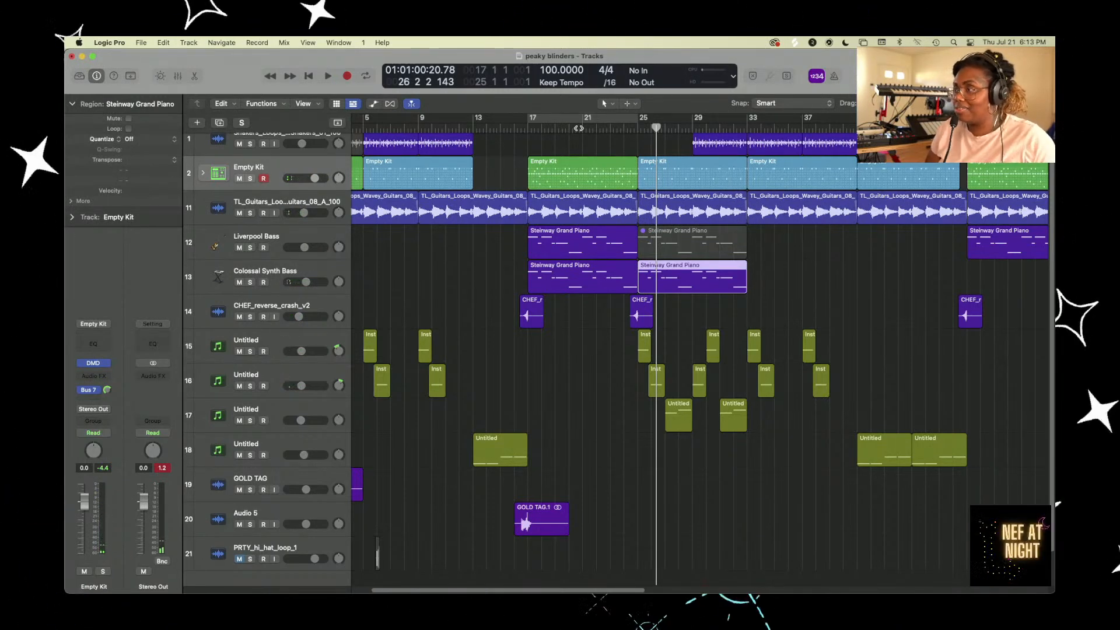
key(space)
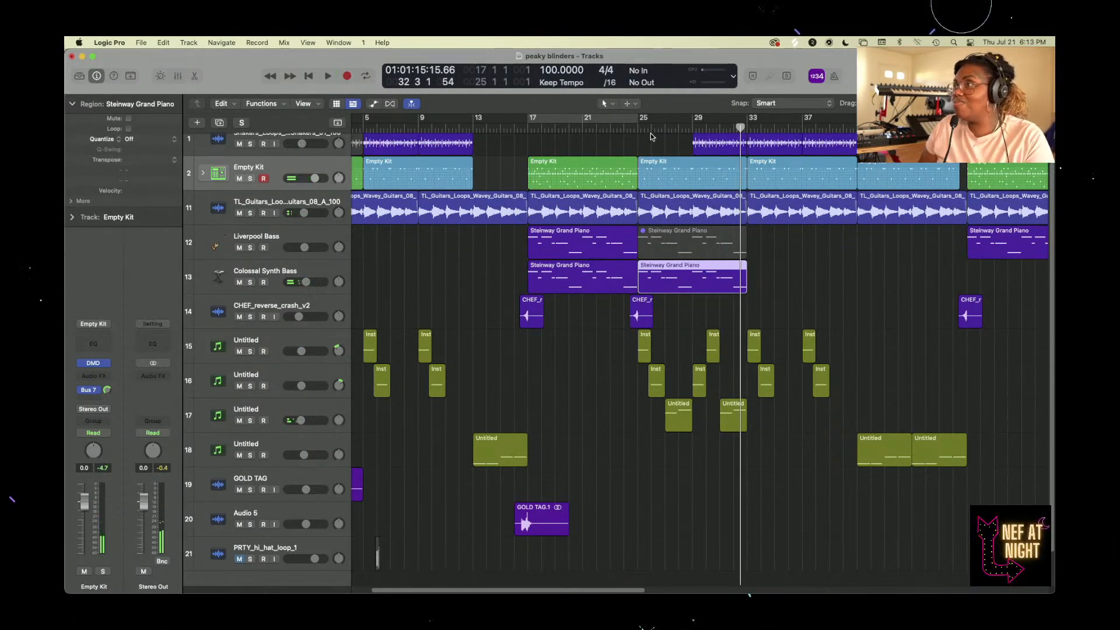
key(space)
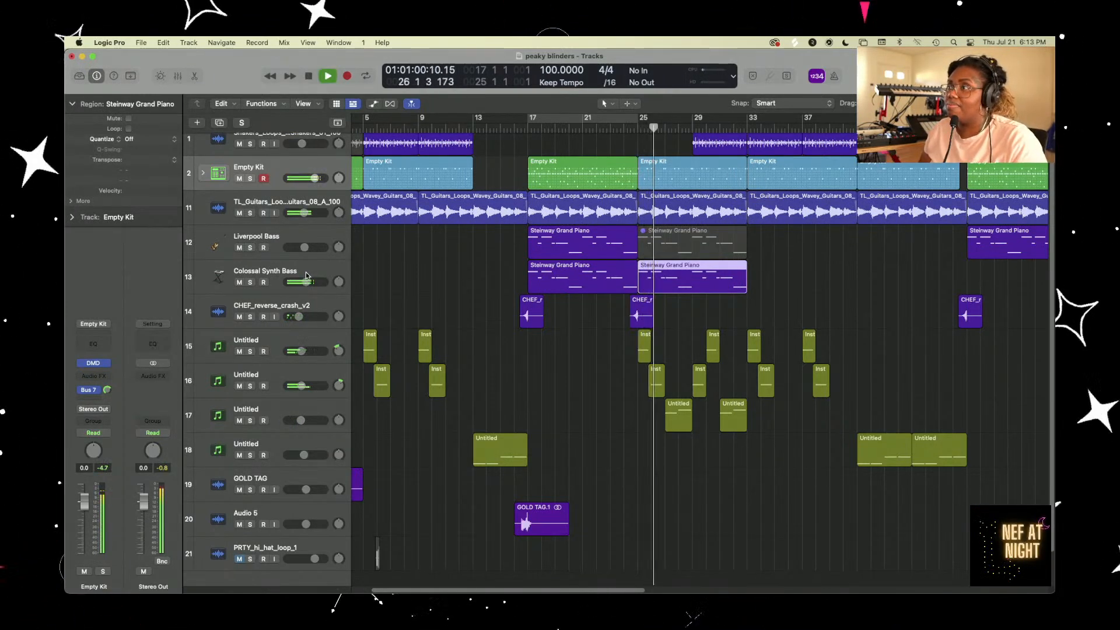
- Mute the copied Colossal Synth Bass region at bar 25 and play the song on to bar 49
right_click(697, 266)
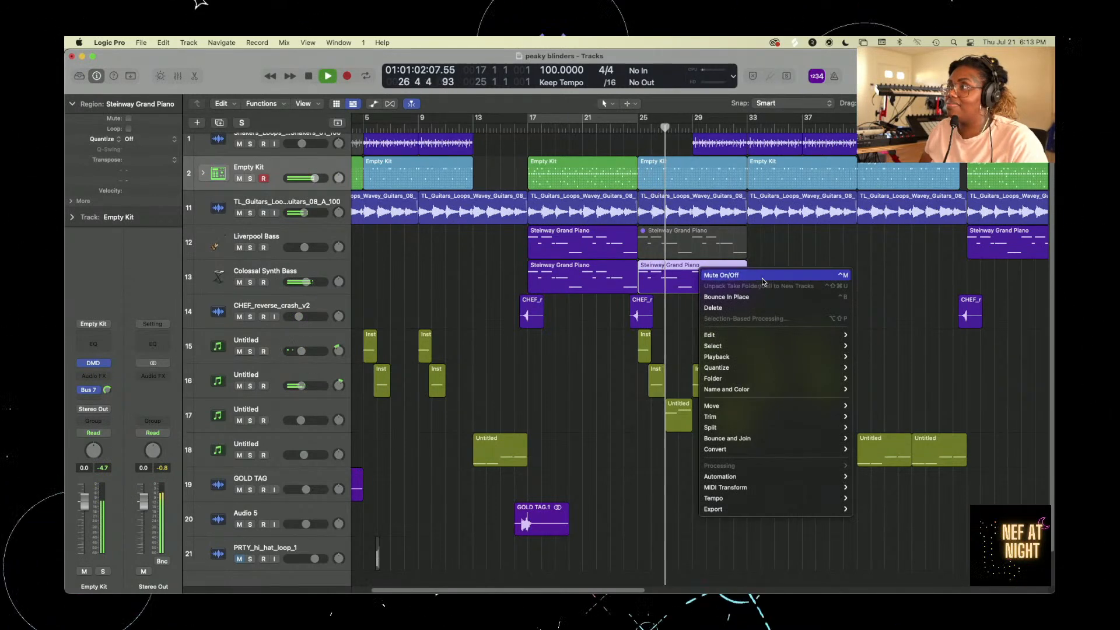
click(756, 289)
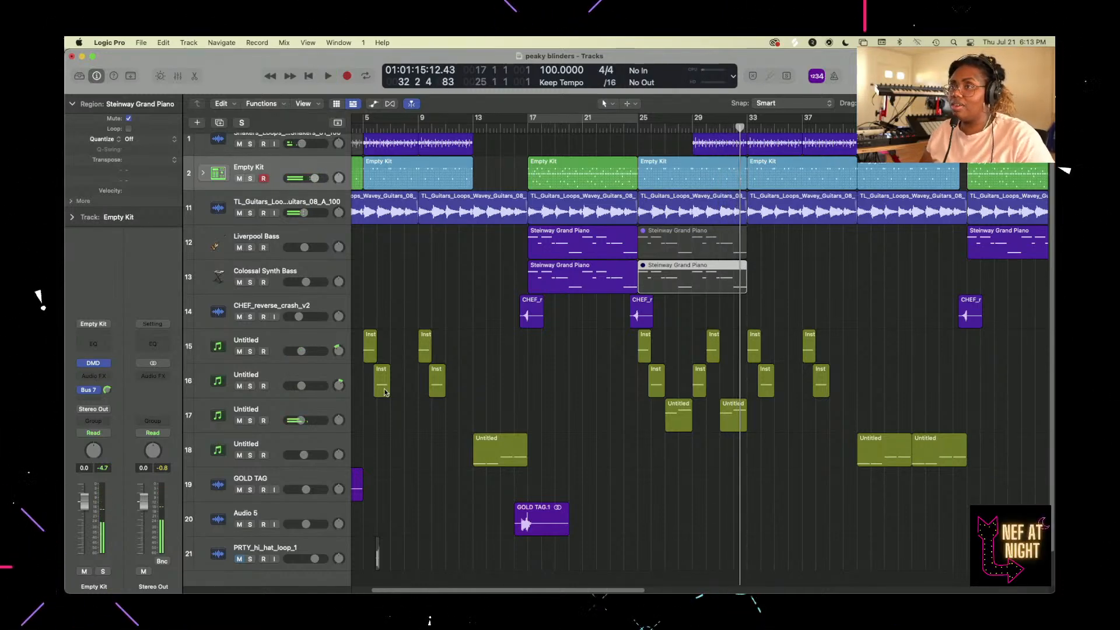
scroll(601, 407, down, 5)
scroll(601, 407, down, 3)
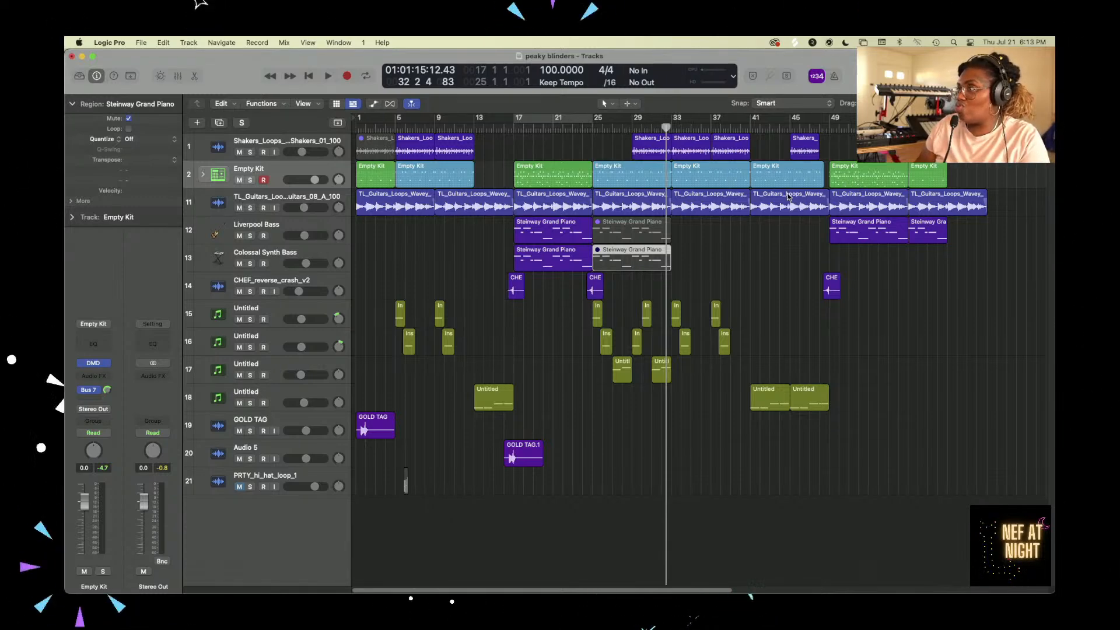
key(space)
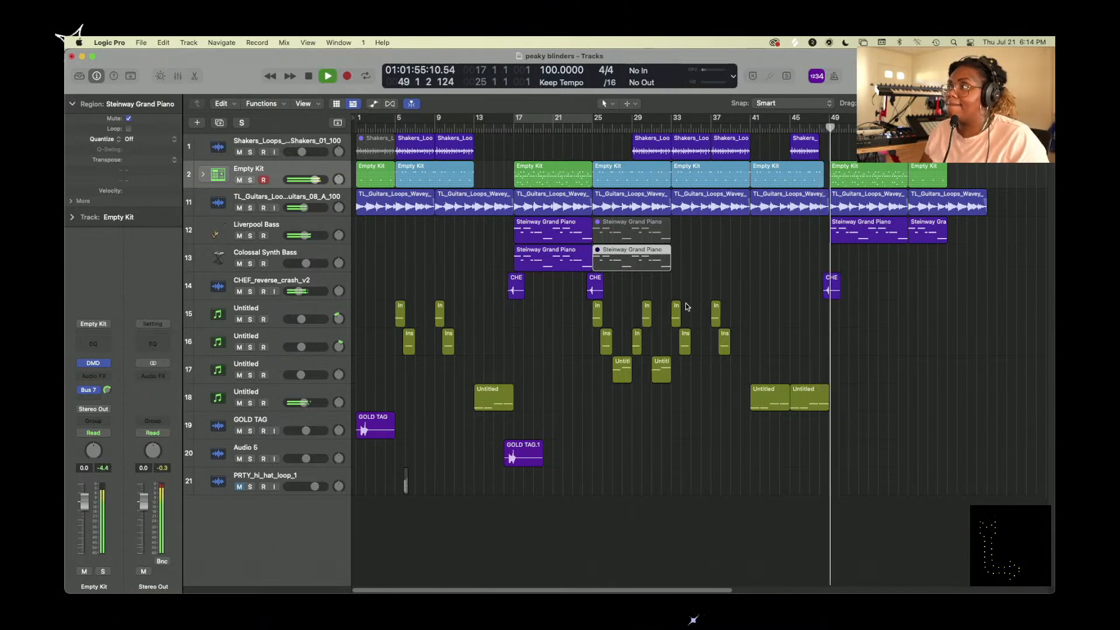
- Copy the Colossal Synth Bass region to bars 49 and 57, shortening the last copy to match the Liverpool Bass region above it
click(531, 266)
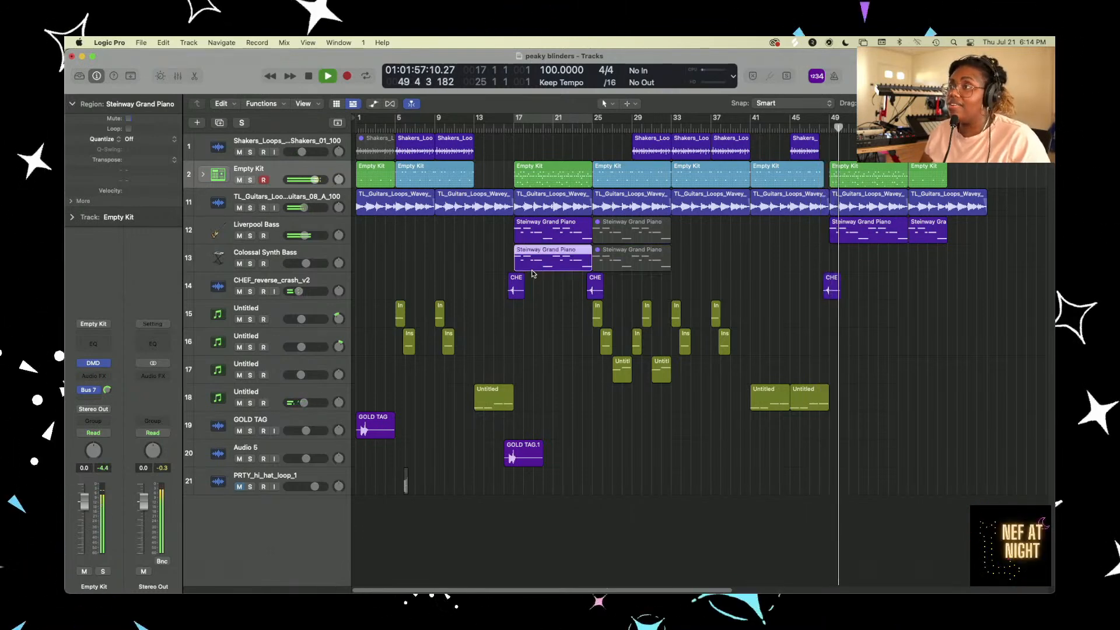
drag(532, 274, 922, 261)
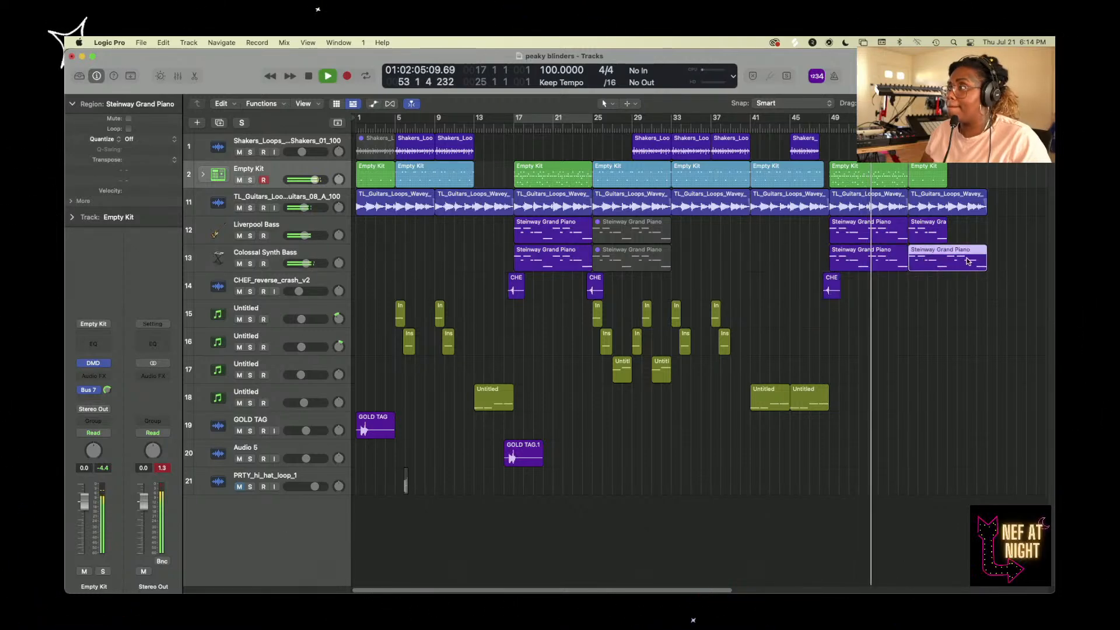
scroll(933, 394, right, 5)
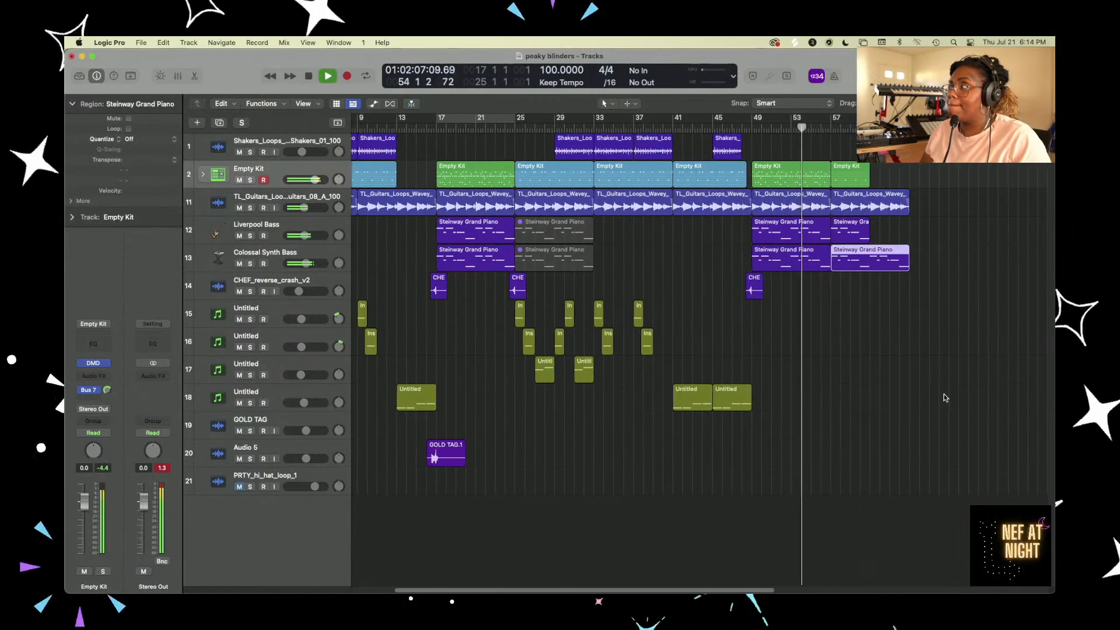
drag(893, 267, 857, 282)
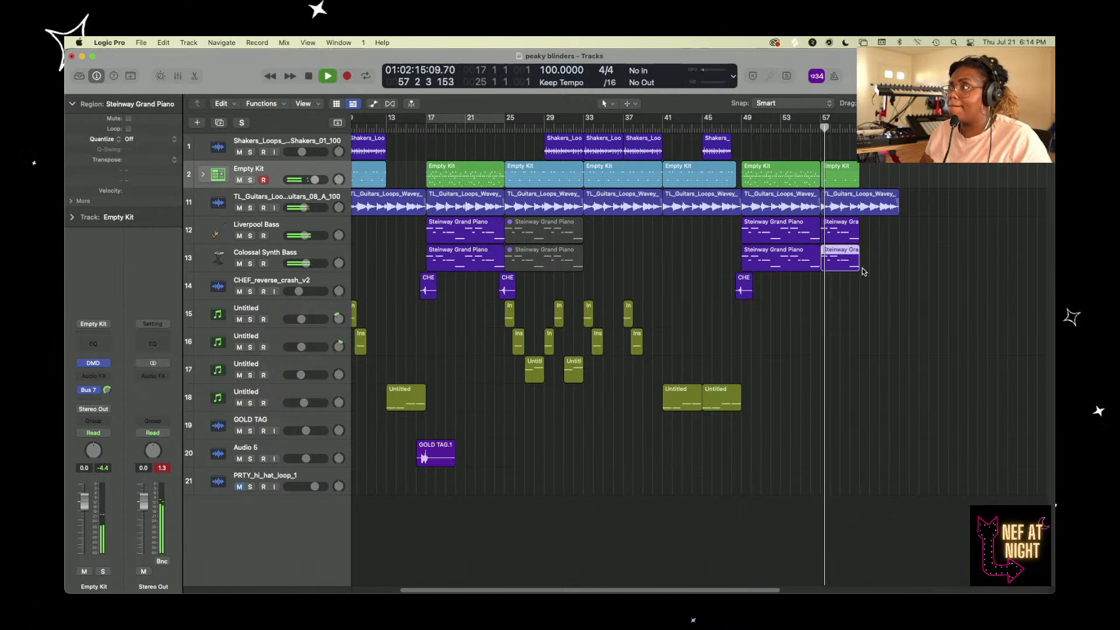
- Compare the two bass regions at bar 57, keeping Liverpool Bass unmuted and muting the Colossal Synth Bass region
right_click(837, 232)
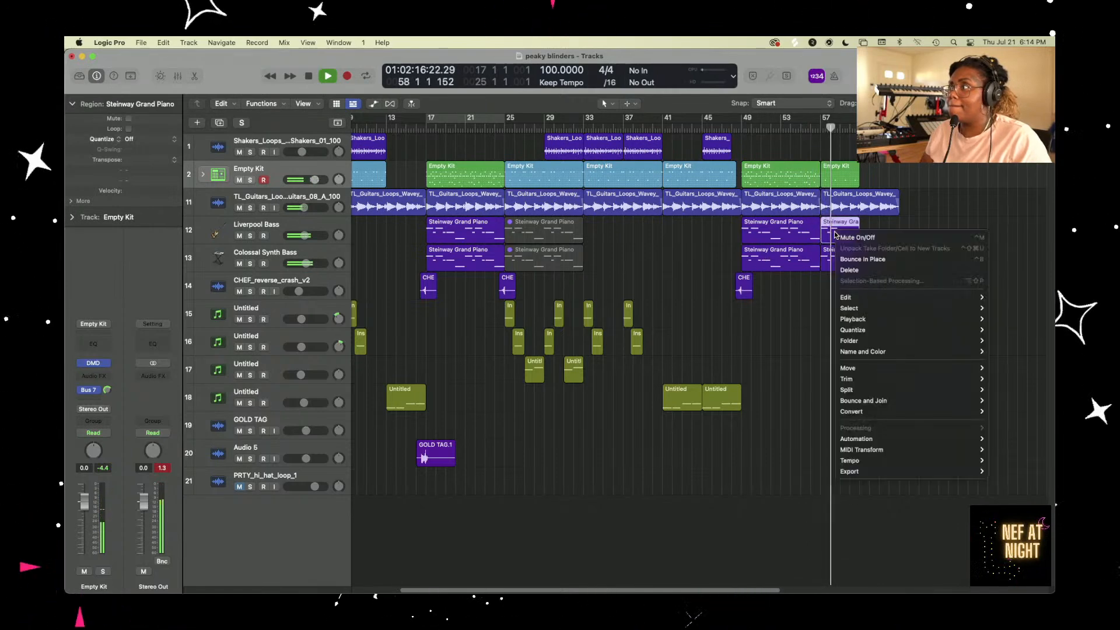
click(881, 239)
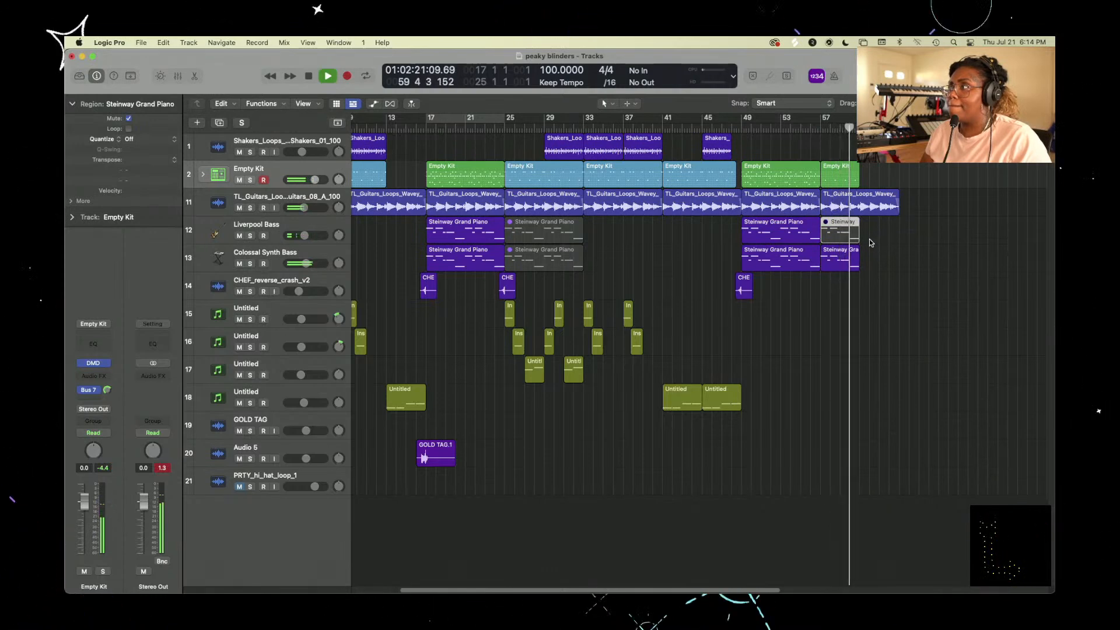
right_click(844, 263)
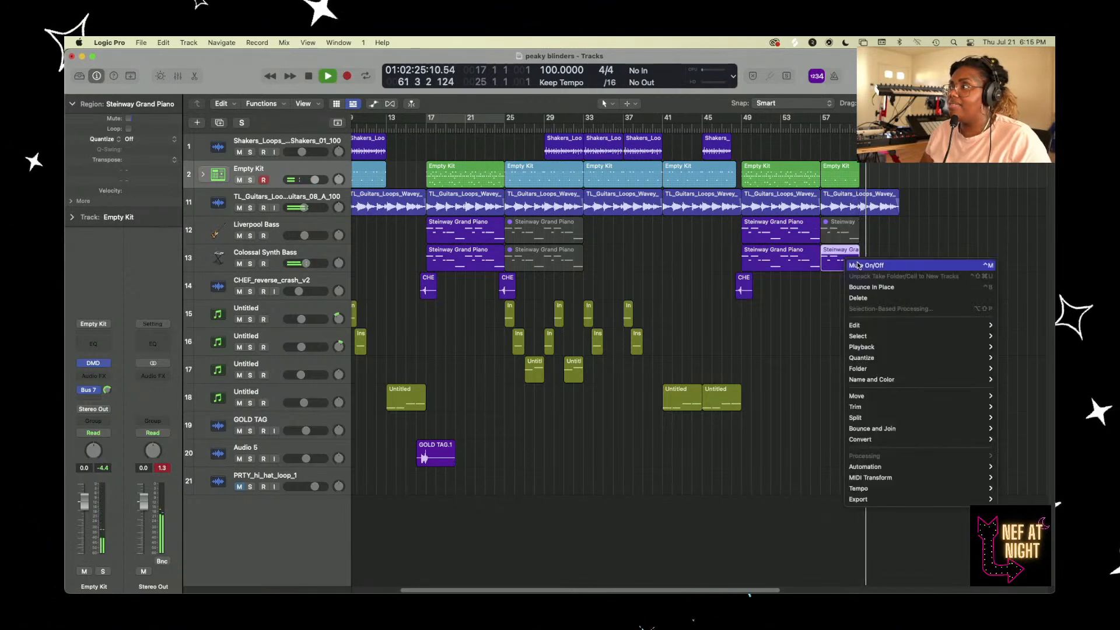
click(863, 265)
right_click(836, 235)
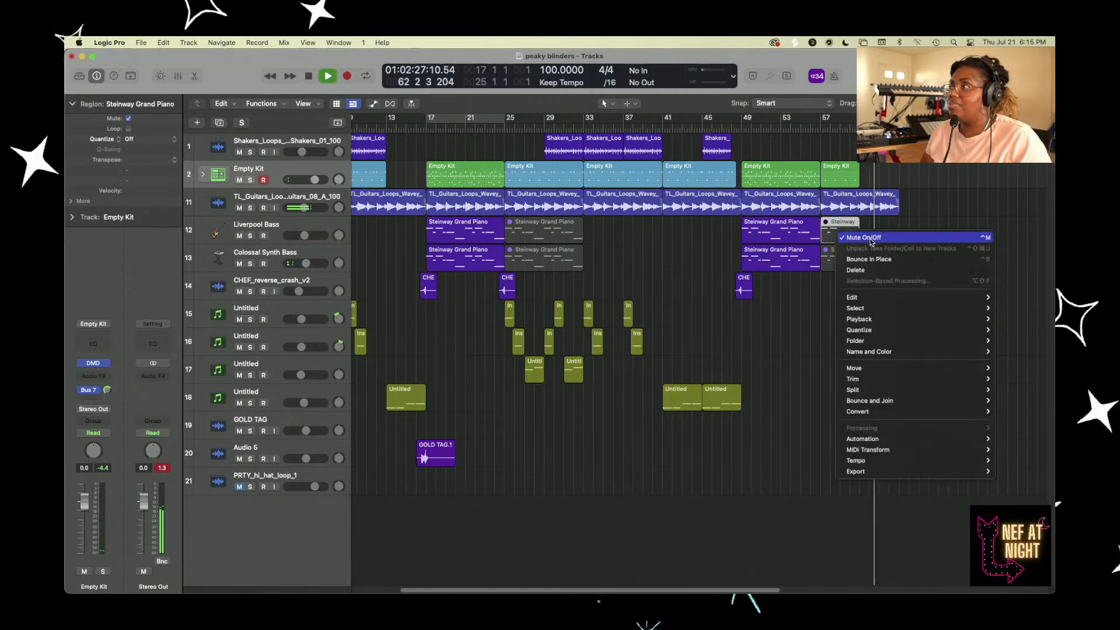
click(841, 237)
key(space)
click(818, 127)
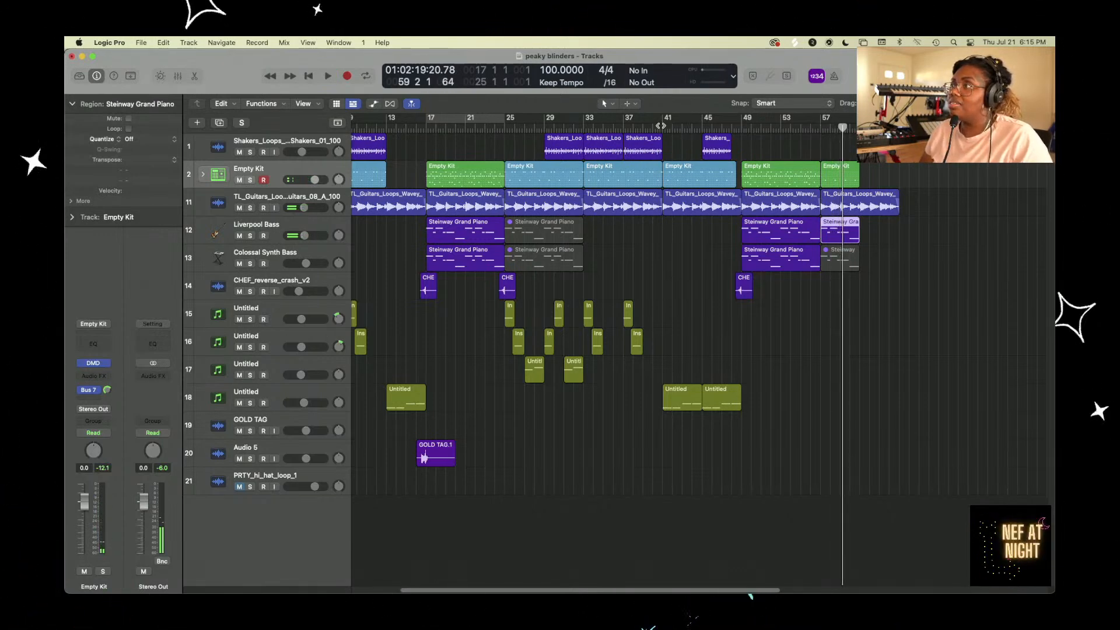
- Play the section from bar 41 and review its arrangement across the tracks
click(660, 125)
key(space)
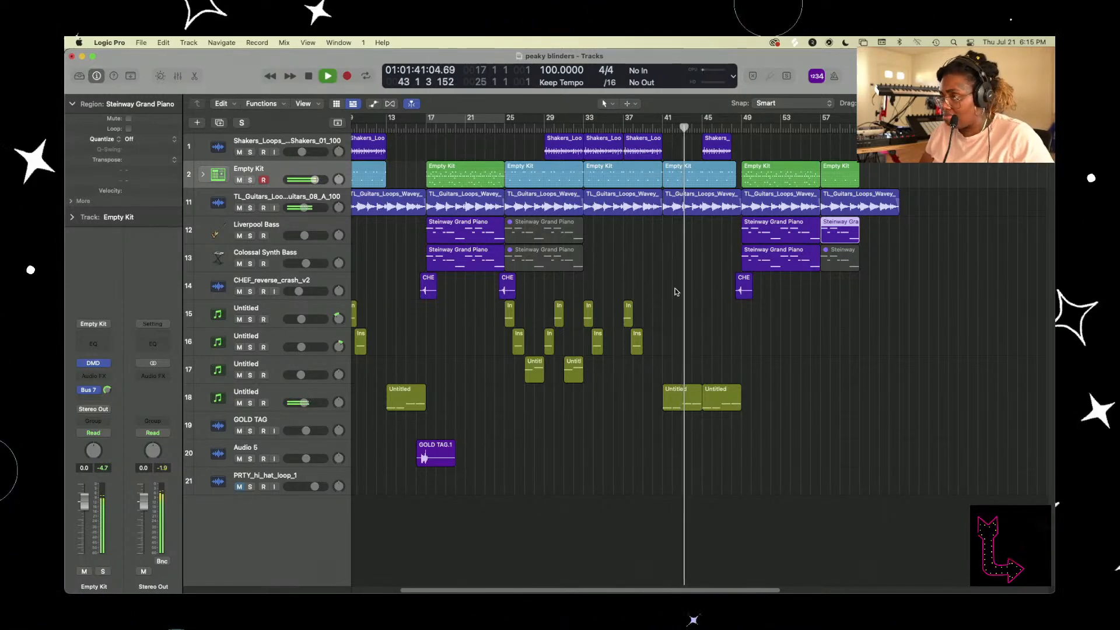
scroll(675, 291, up, 4)
scroll(675, 291, up, 5)
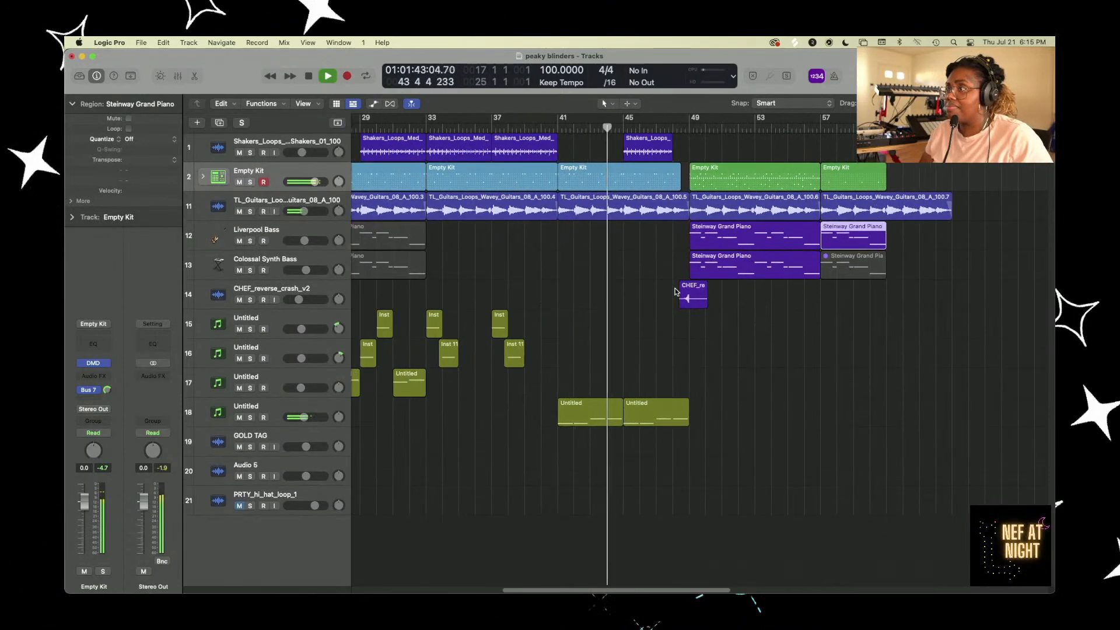
scroll(676, 291, down, 5)
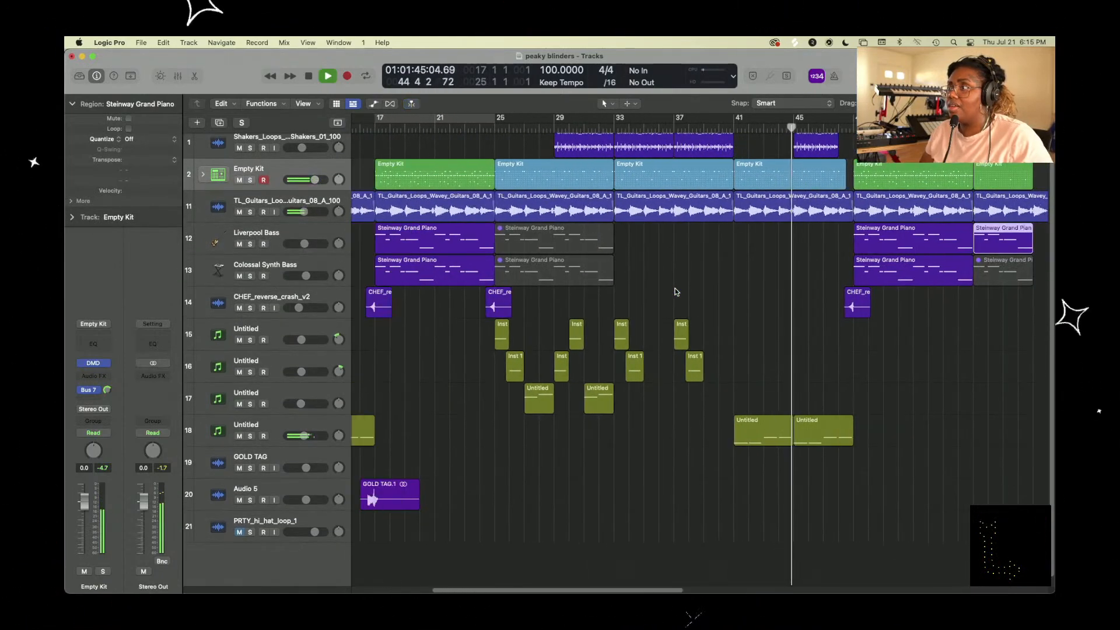
scroll(675, 291, down, 3)
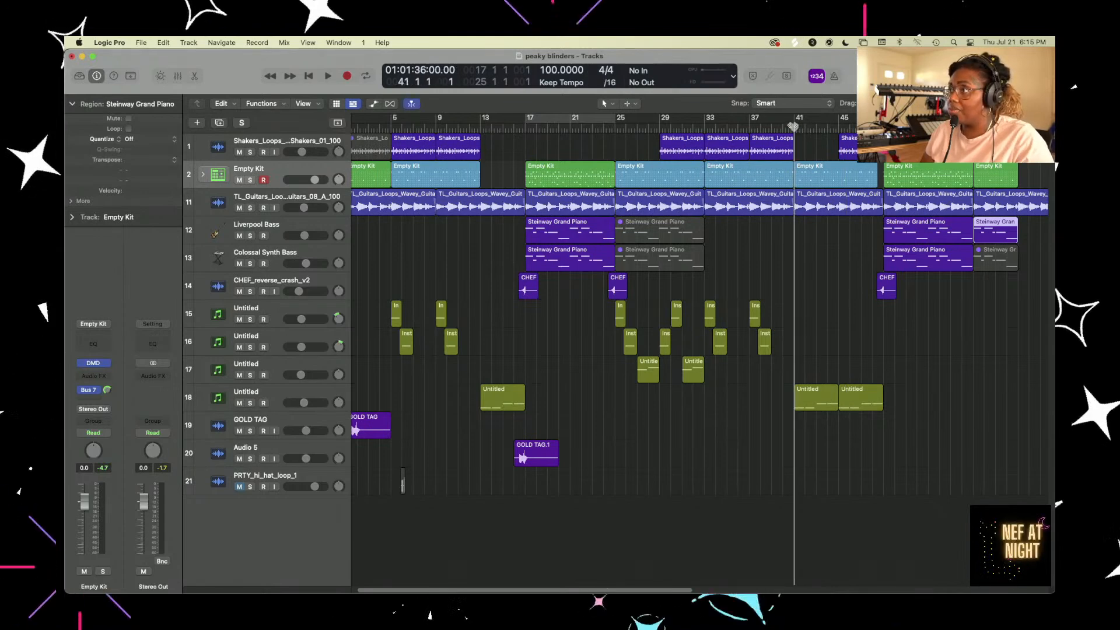
key(space)
key(space)
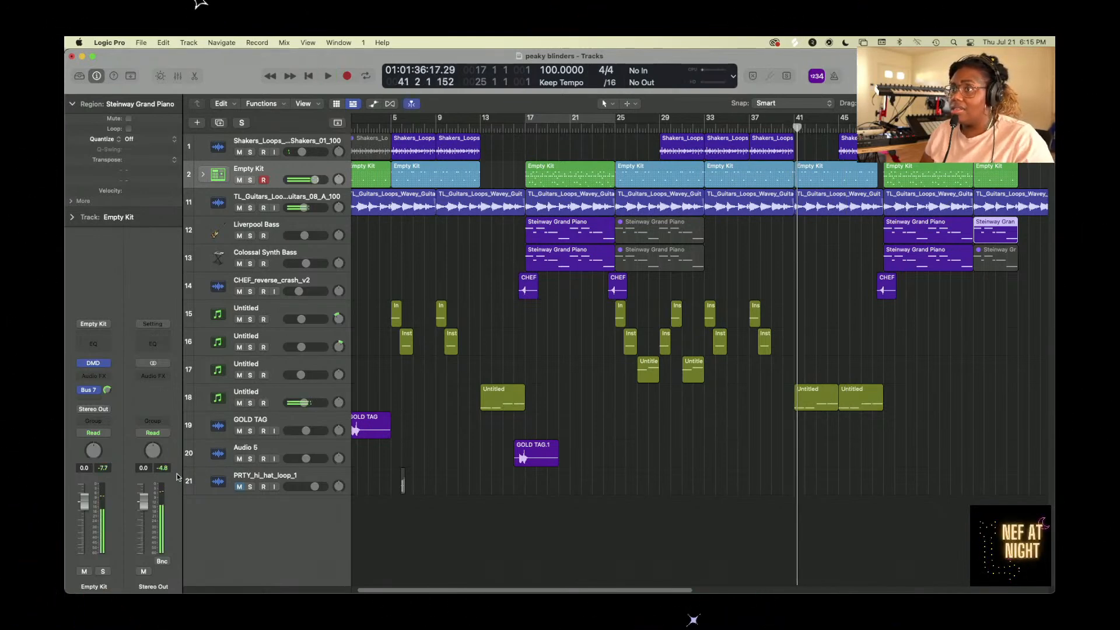
- Select track 18, the Untitled Arcade track with regions at bars 13 and 41
click(269, 392)
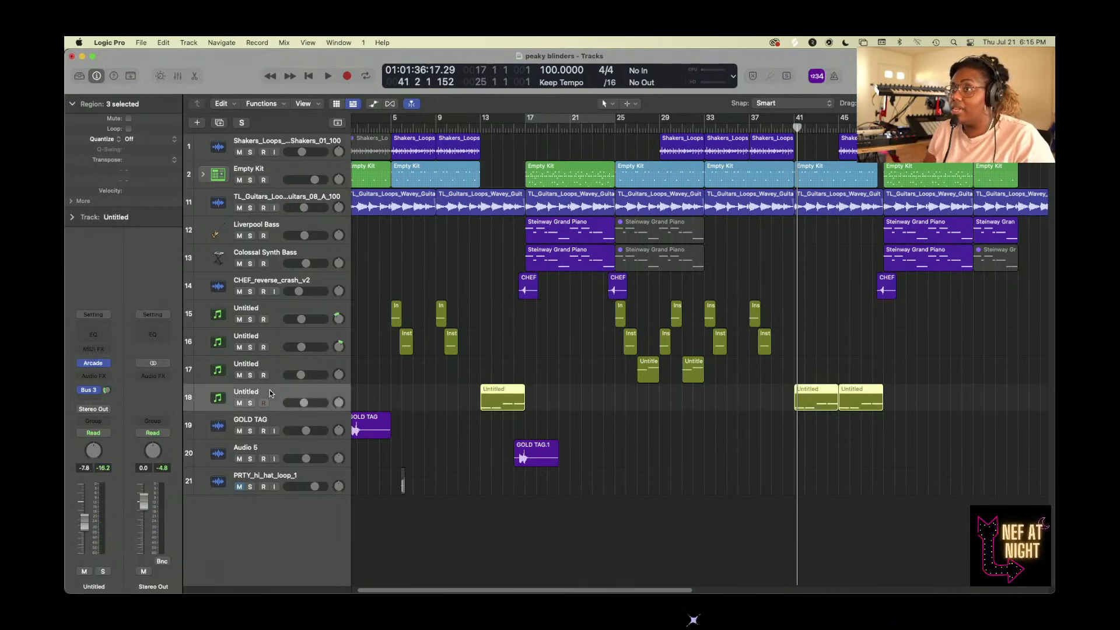
right_click(270, 390)
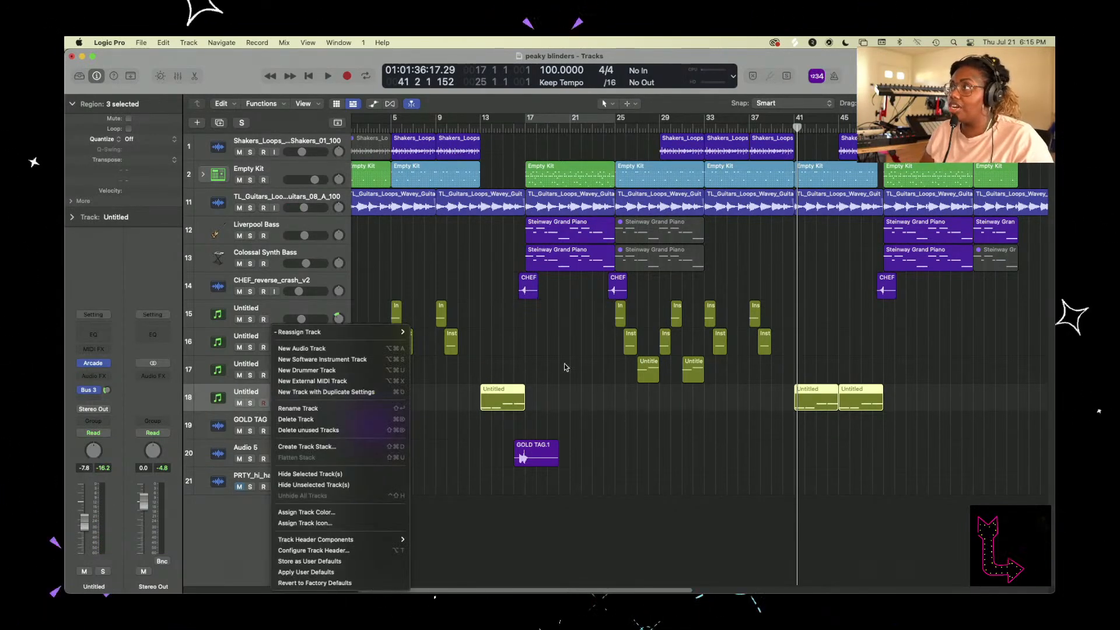
click(813, 268)
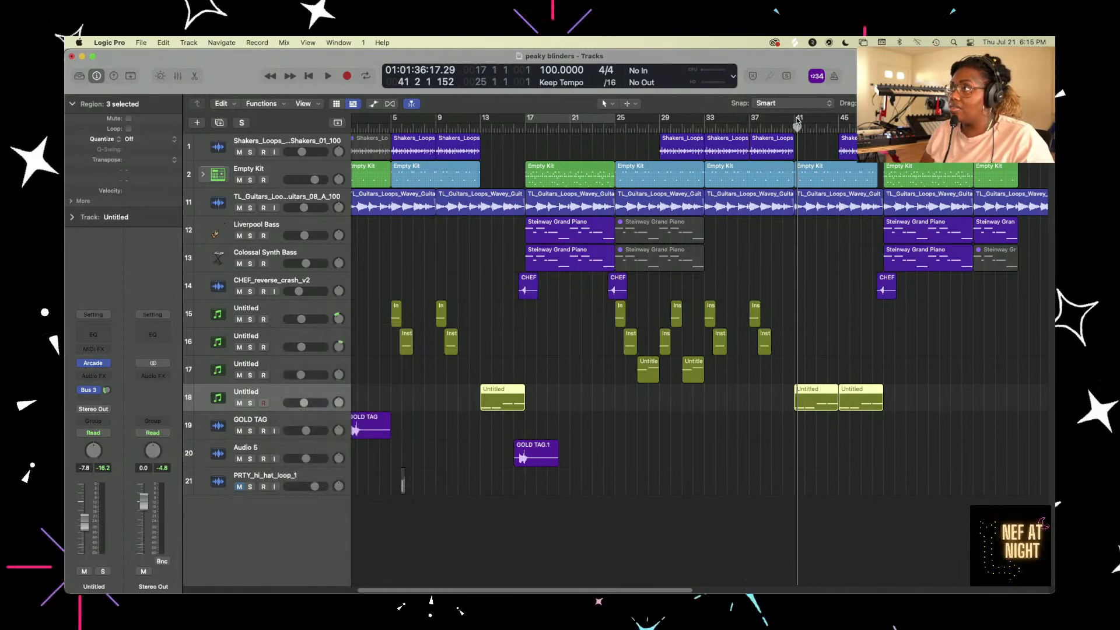
- Loop bars 41 to 49 and, during playback, raise track 18's Bus 3 reverb send and lower its volume to about -16.4 dB
drag(799, 123, 883, 124)
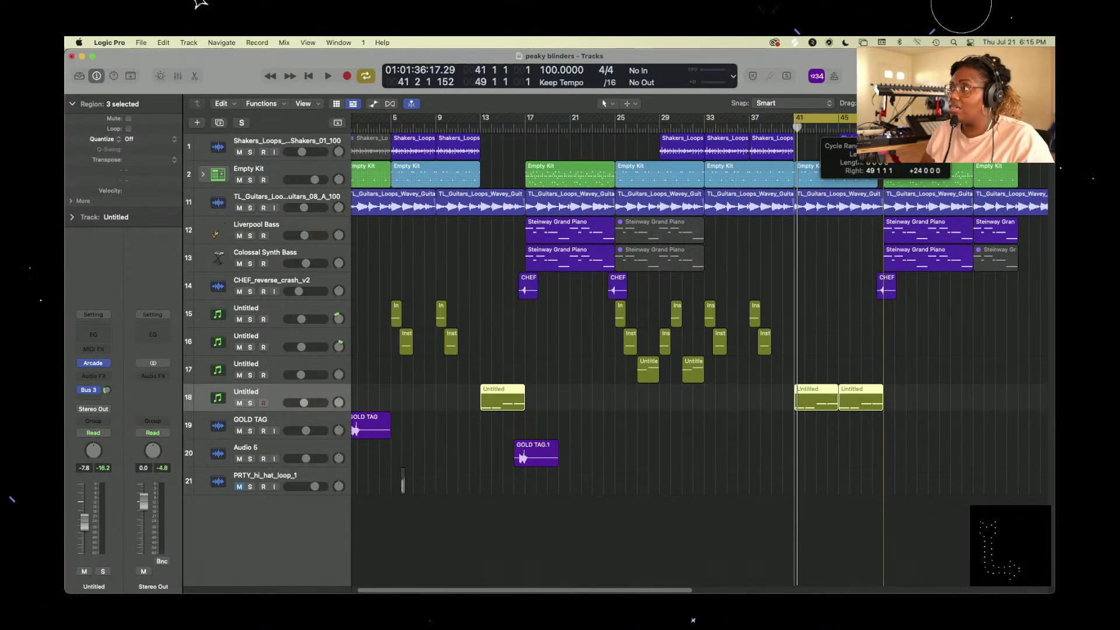
key(space)
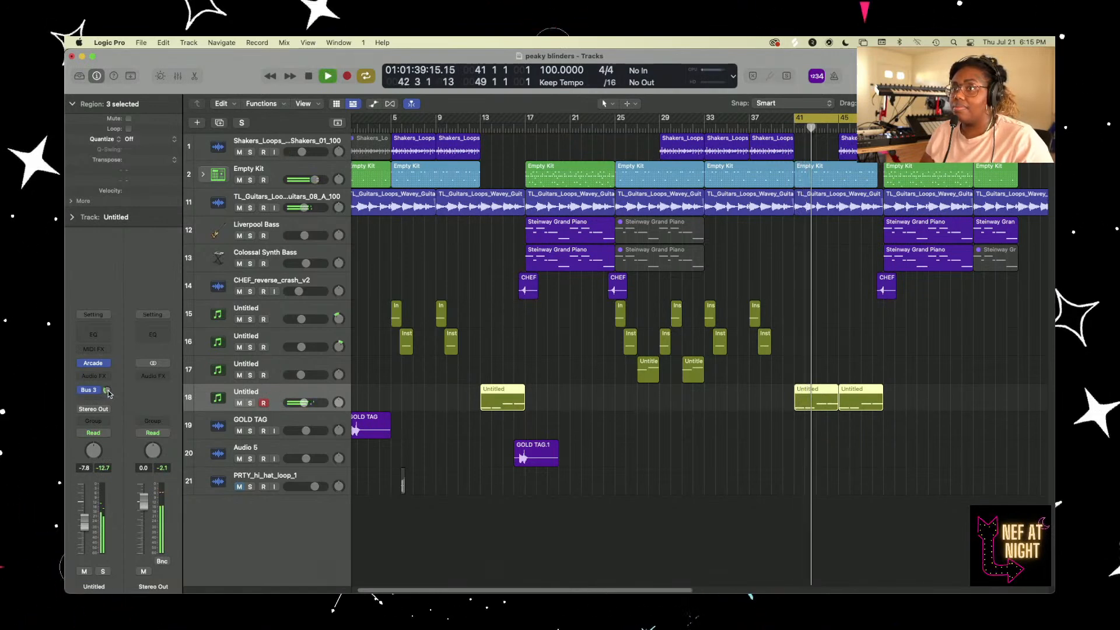
drag(107, 390, 107, 371)
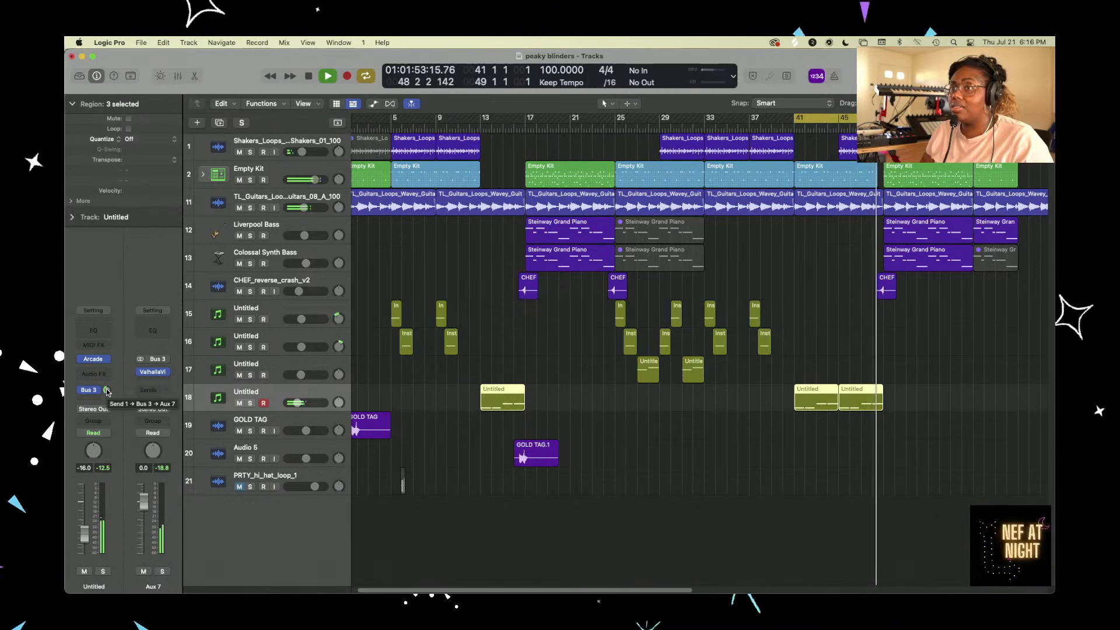
drag(107, 390, 107, 376)
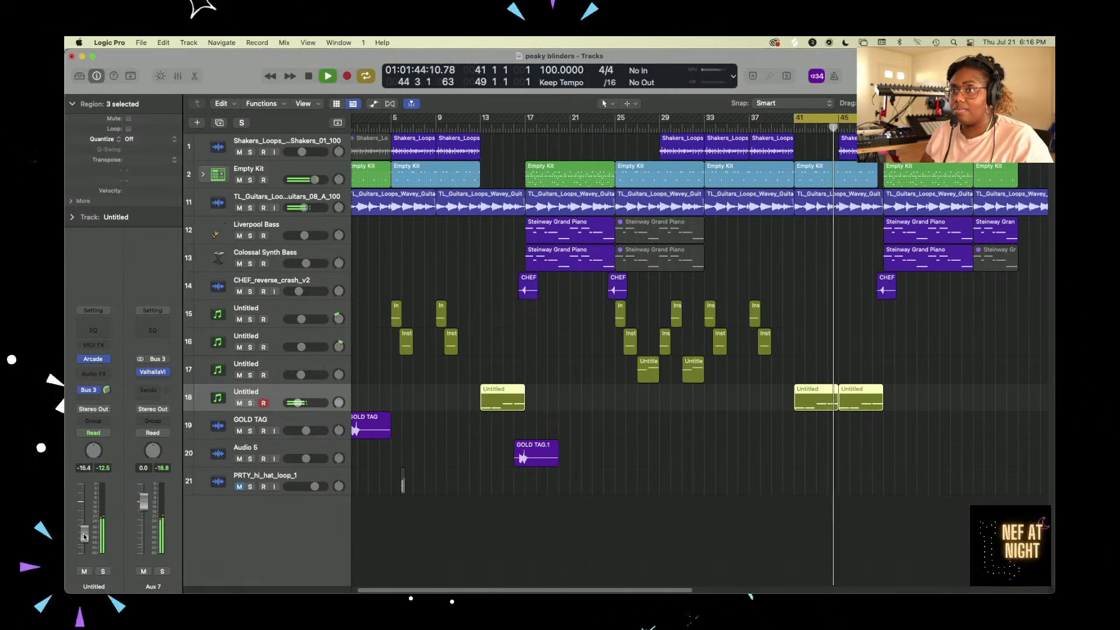
- Shorten the ValhallaVintageVerb decay on the Bus 3 reverb aux to 3.41 s
click(151, 373)
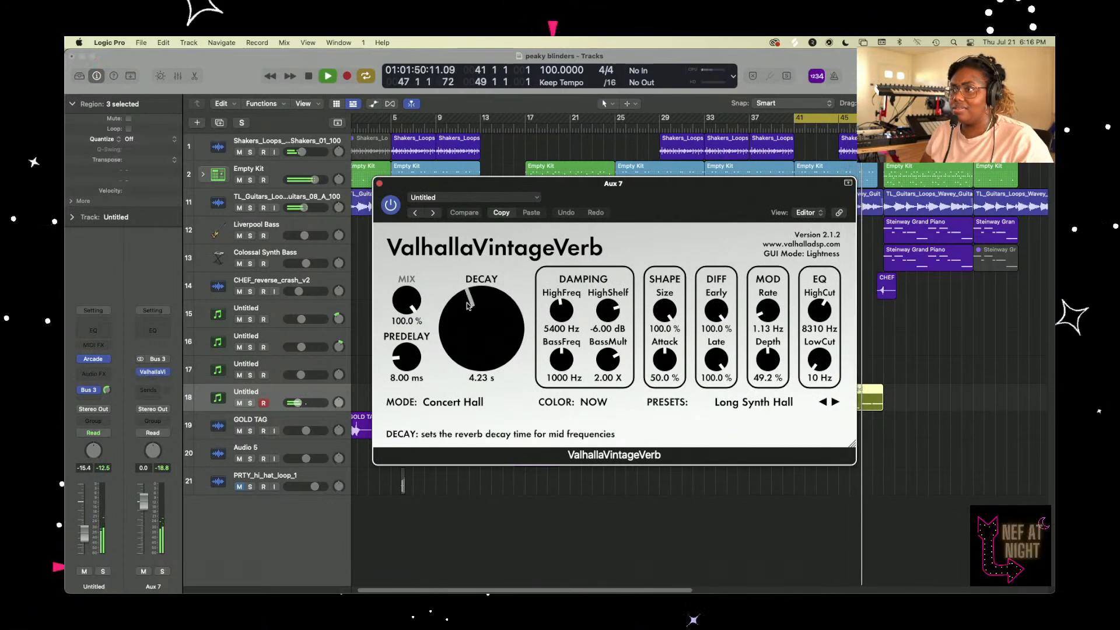
drag(466, 303, 461, 310)
drag(447, 312, 451, 329)
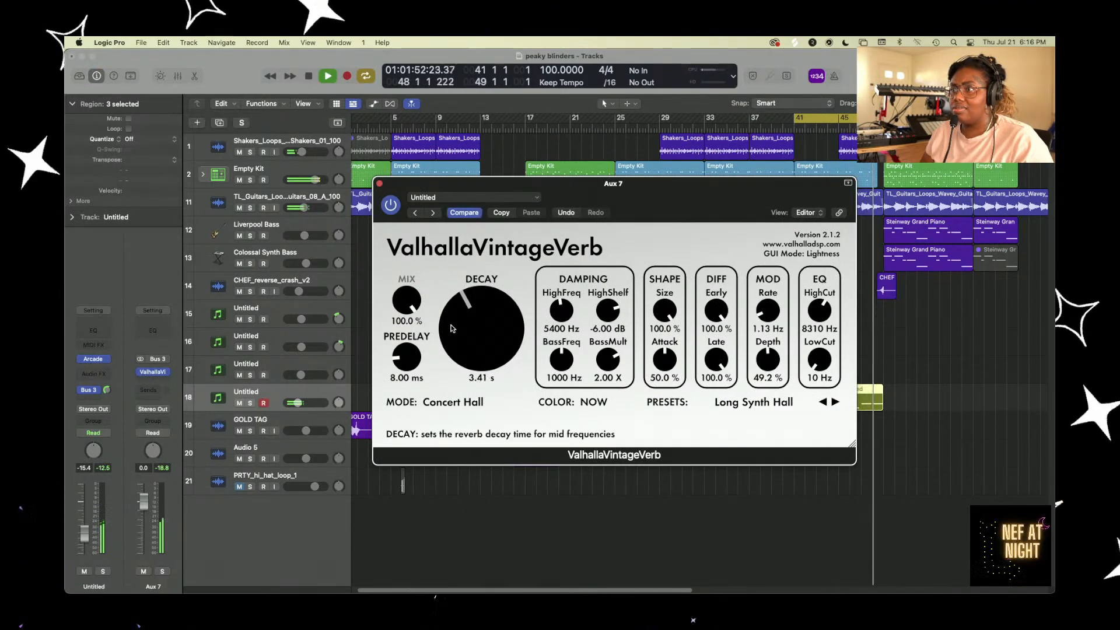
click(378, 184)
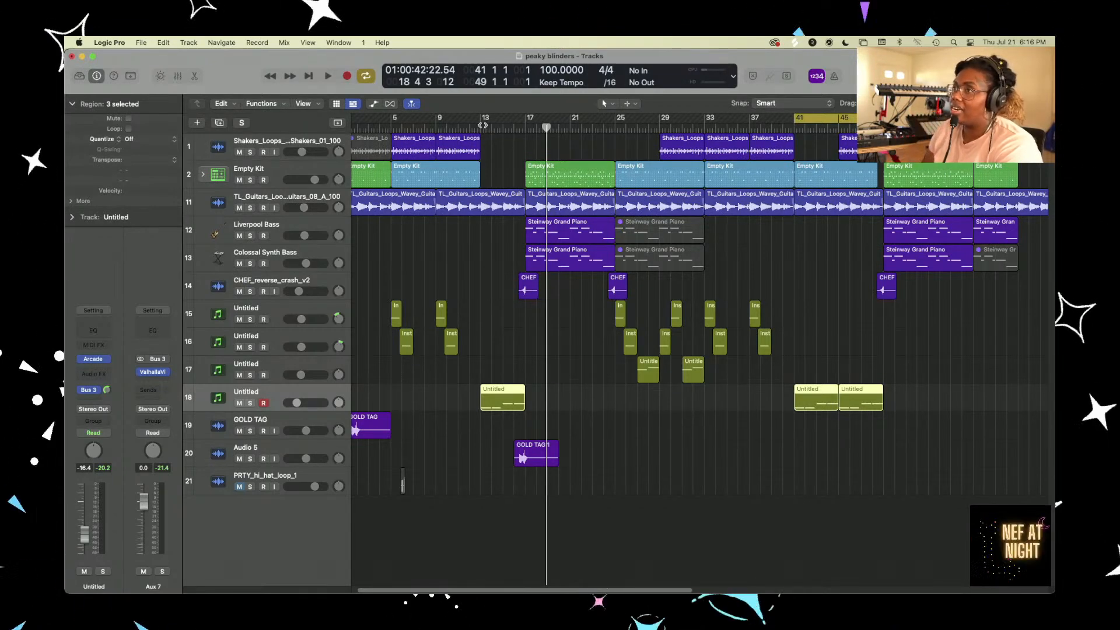
- Play from bar 13 and listen to the Arcade melody there, along with the looped section at bar 41
click(482, 125)
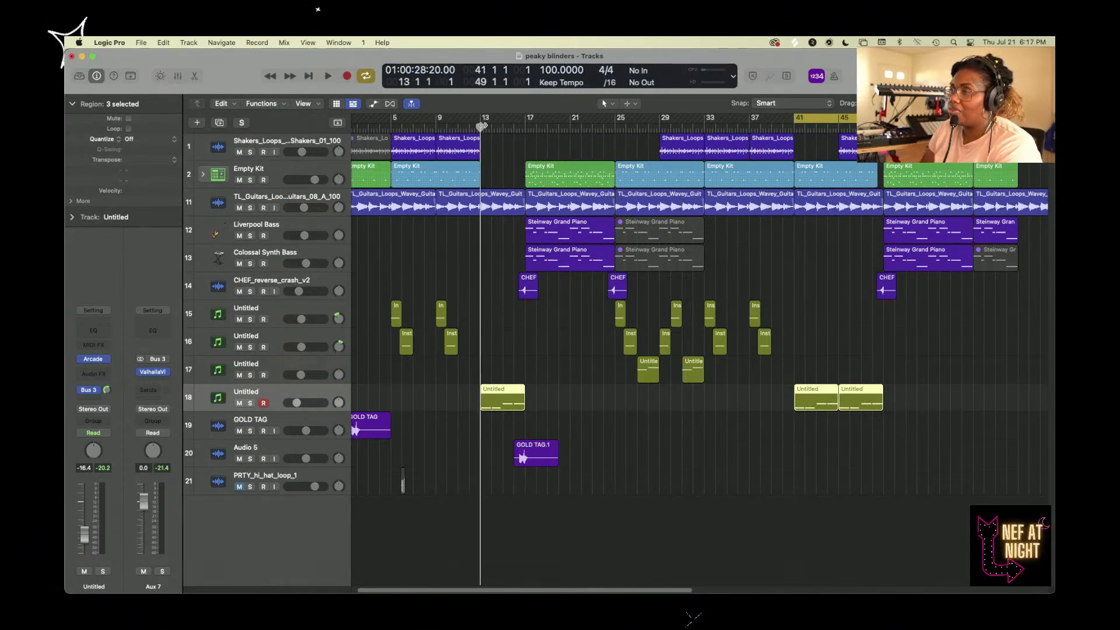
key(space)
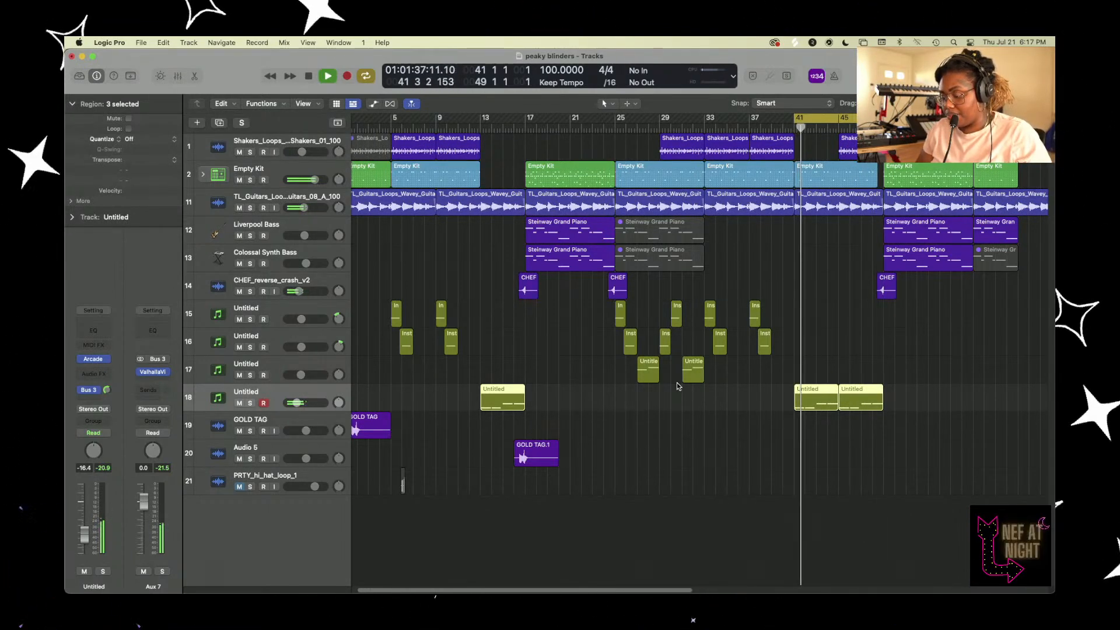
key(space)
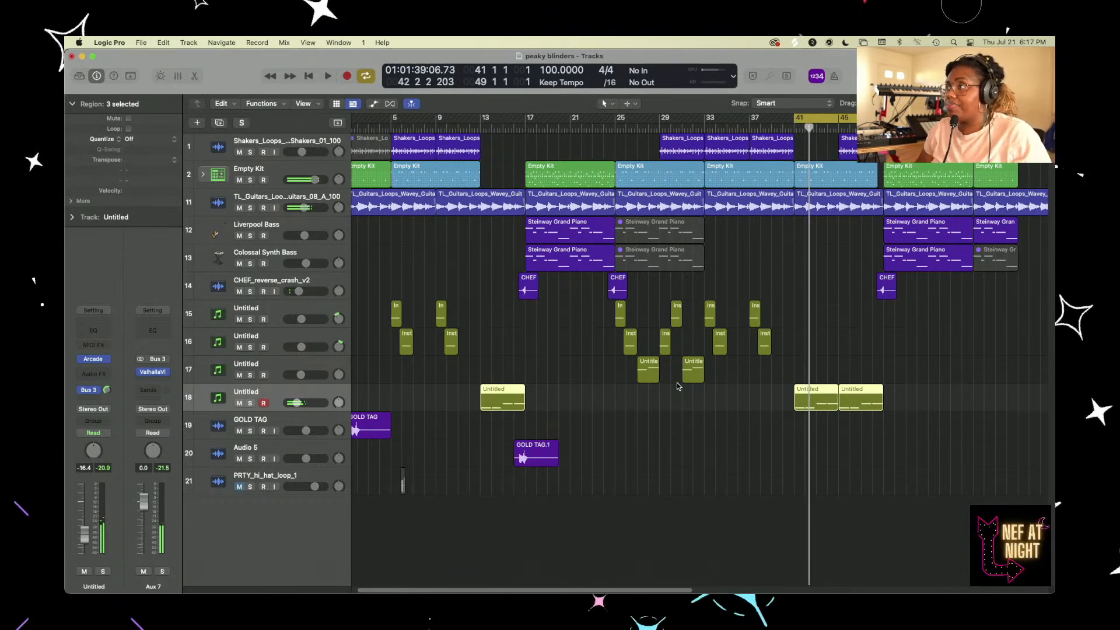
mouse_move(830, 593)
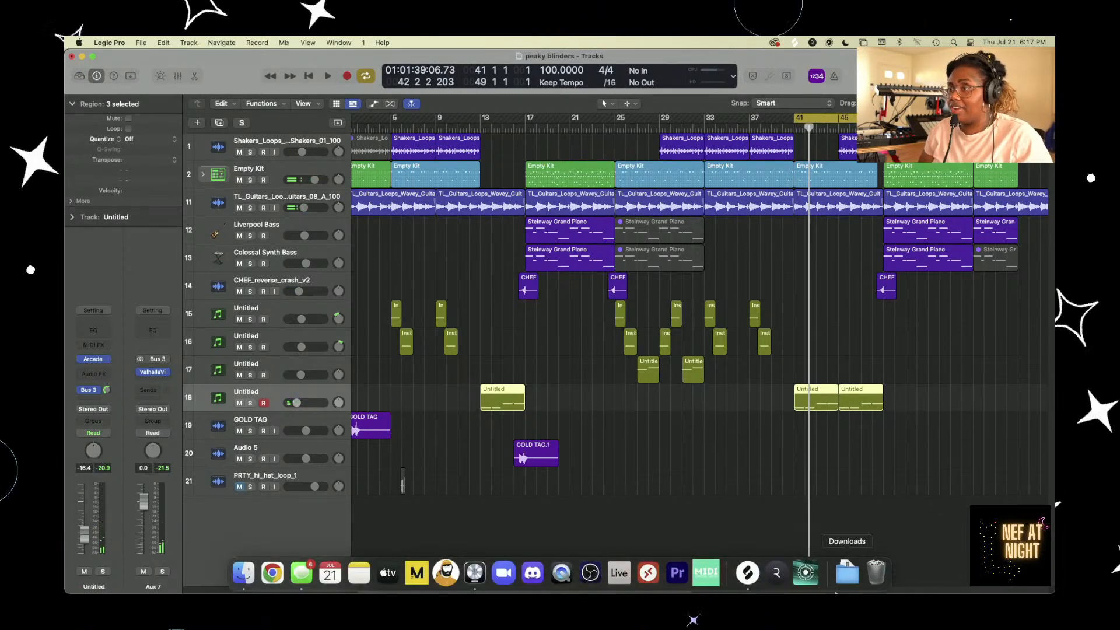
scroll(742, 472, right, 5)
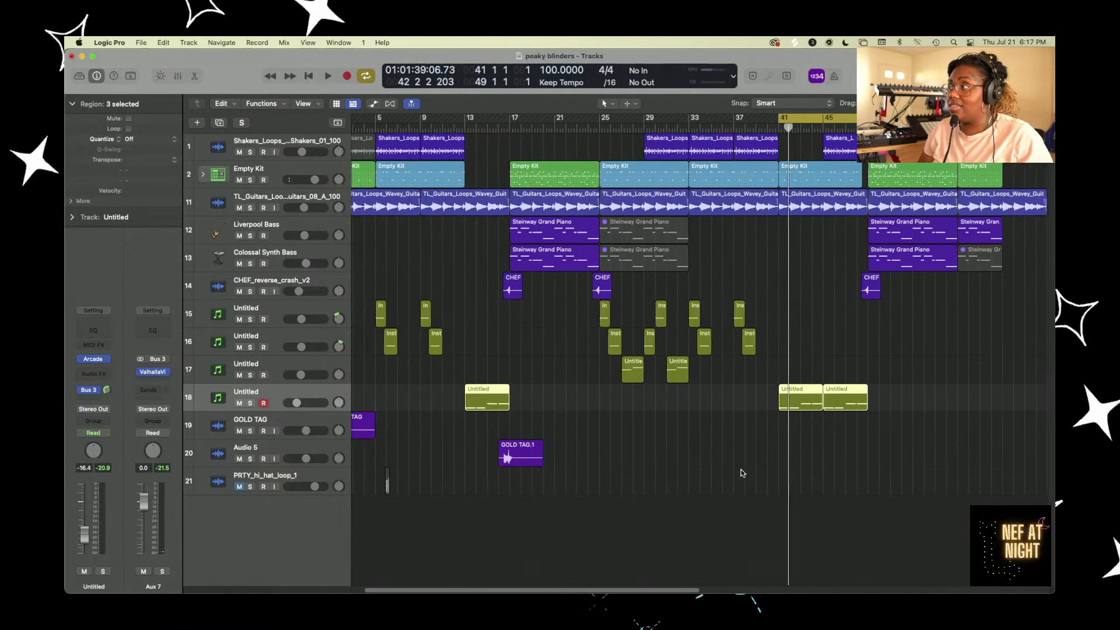
scroll(741, 472, right, 2)
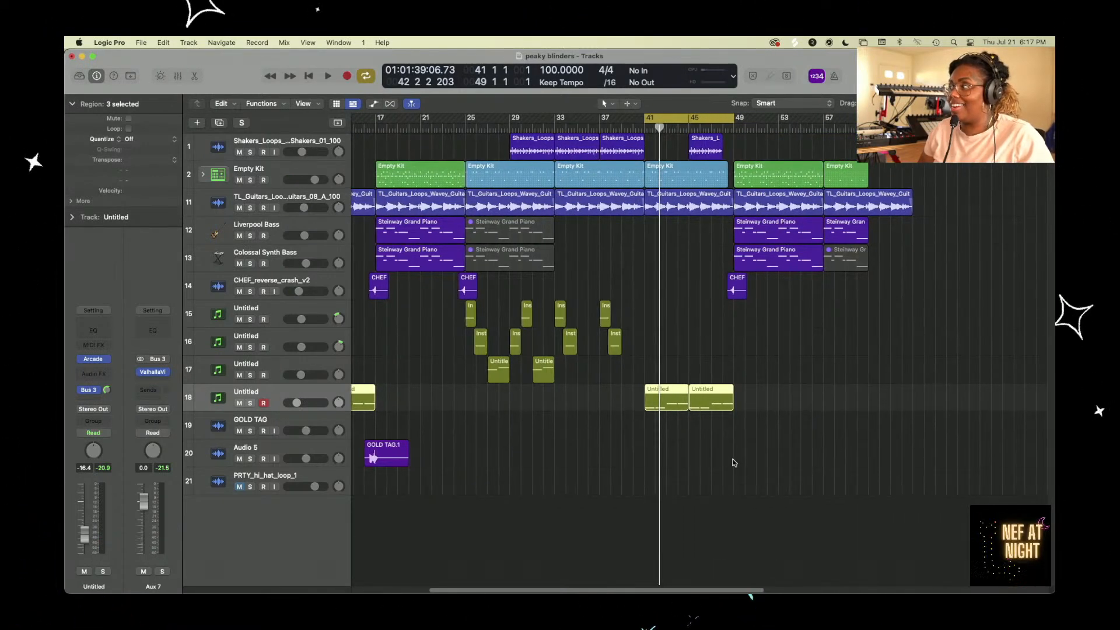
key(space)
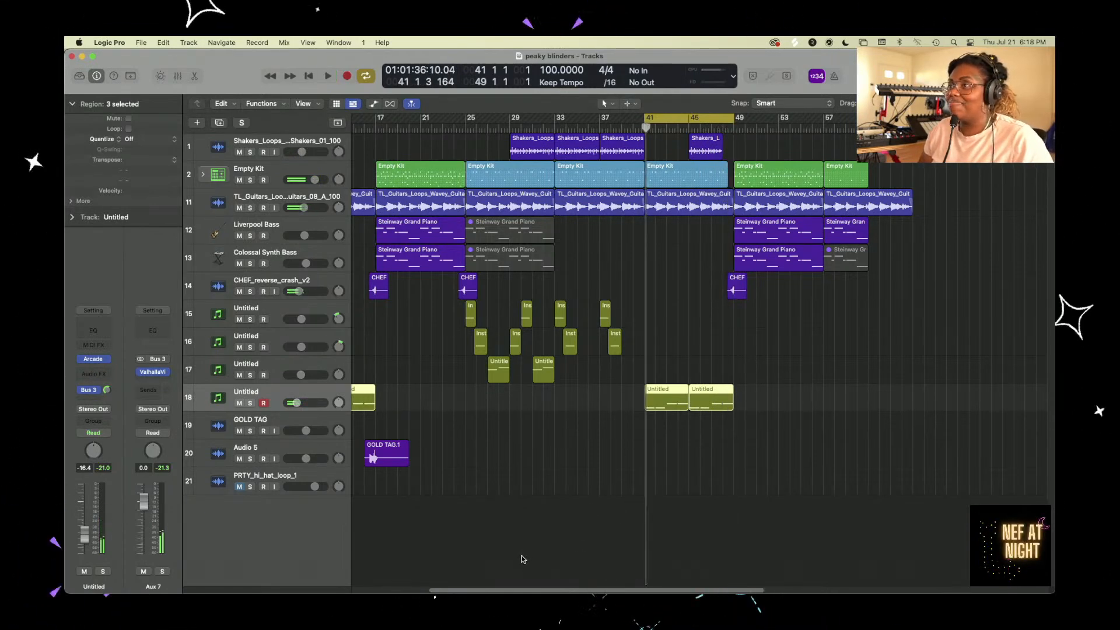
- Replay the looped section, trim track 18's volume to -16.8 dB, turn cycling off and deselect the regions
key(super+Left)
key(super+Left)
scroll(546, 503, left, 5)
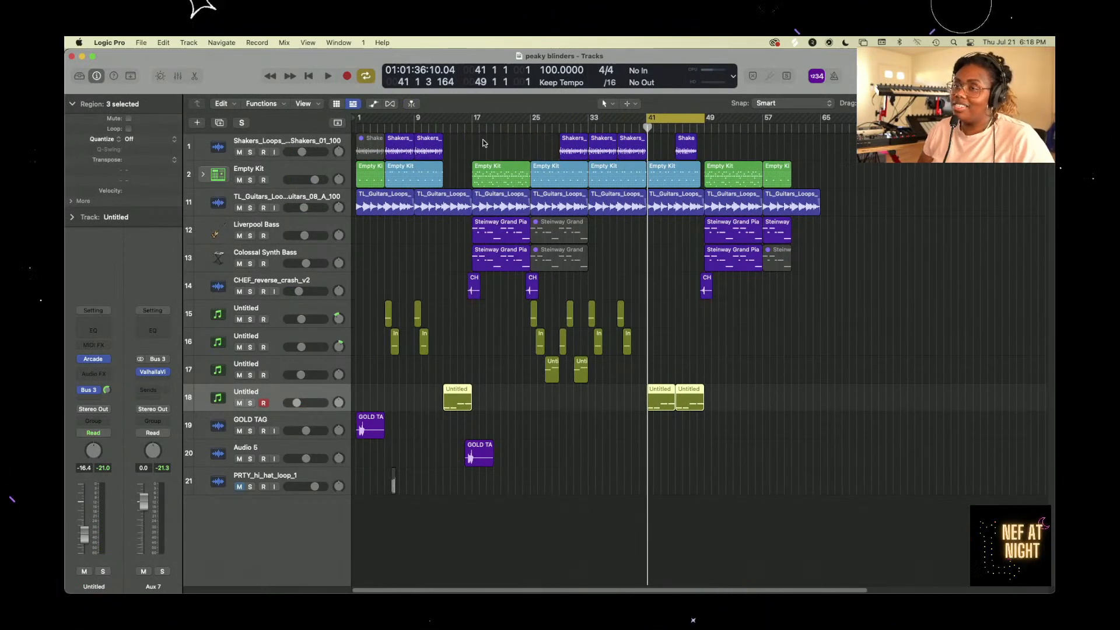
key(space)
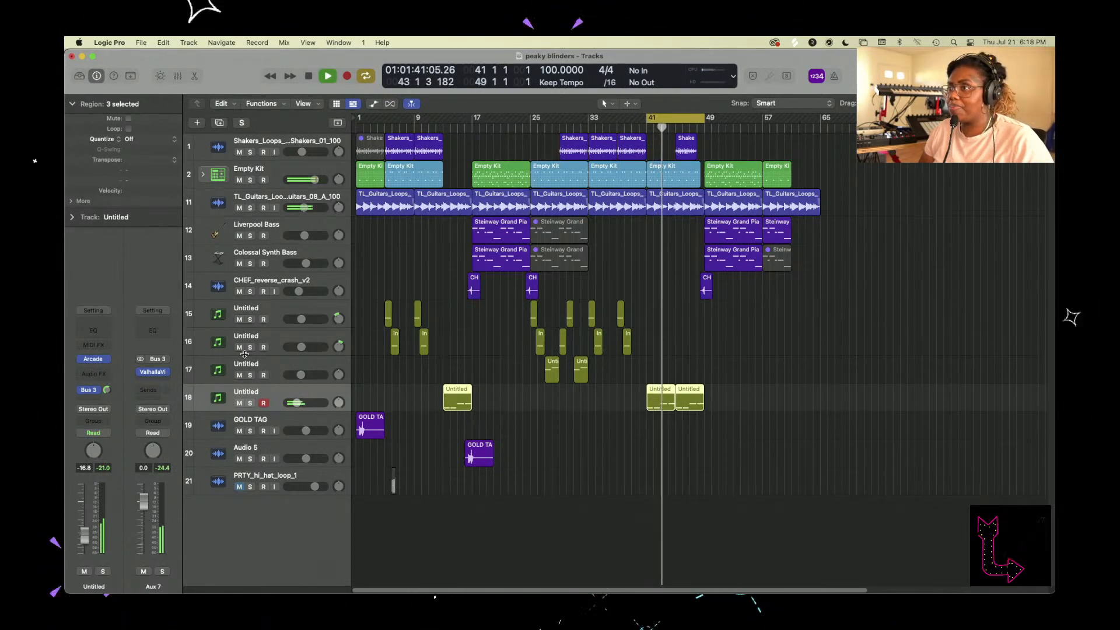
key(c)
click(617, 472)
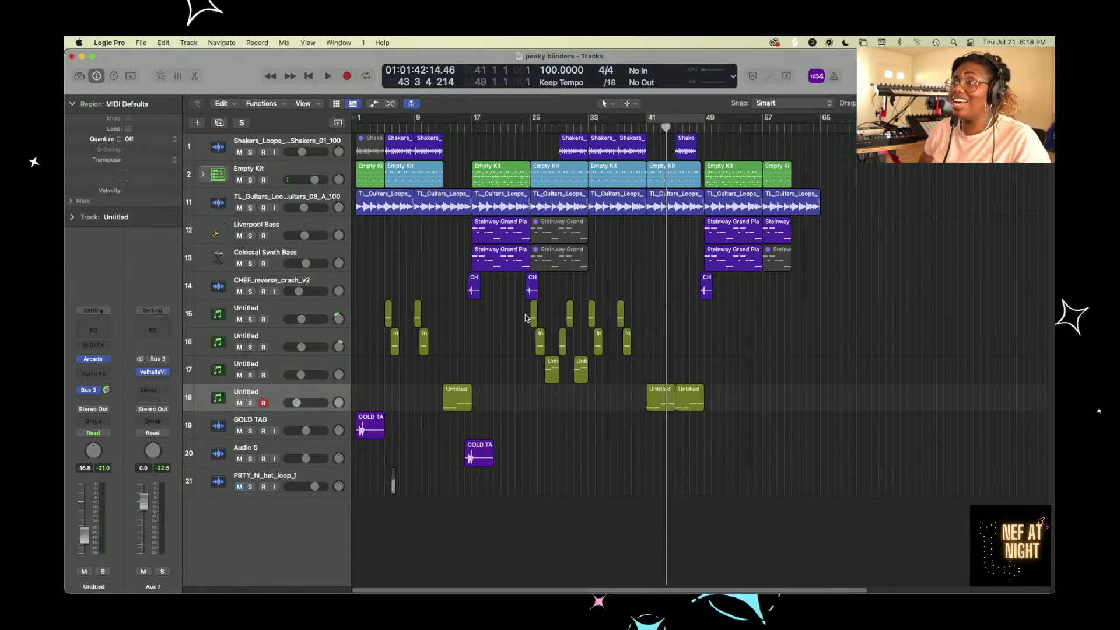
- Play the beat from bar 1 through the first bass section up to bar 25 to review the arrangement
drag(459, 129, 355, 130)
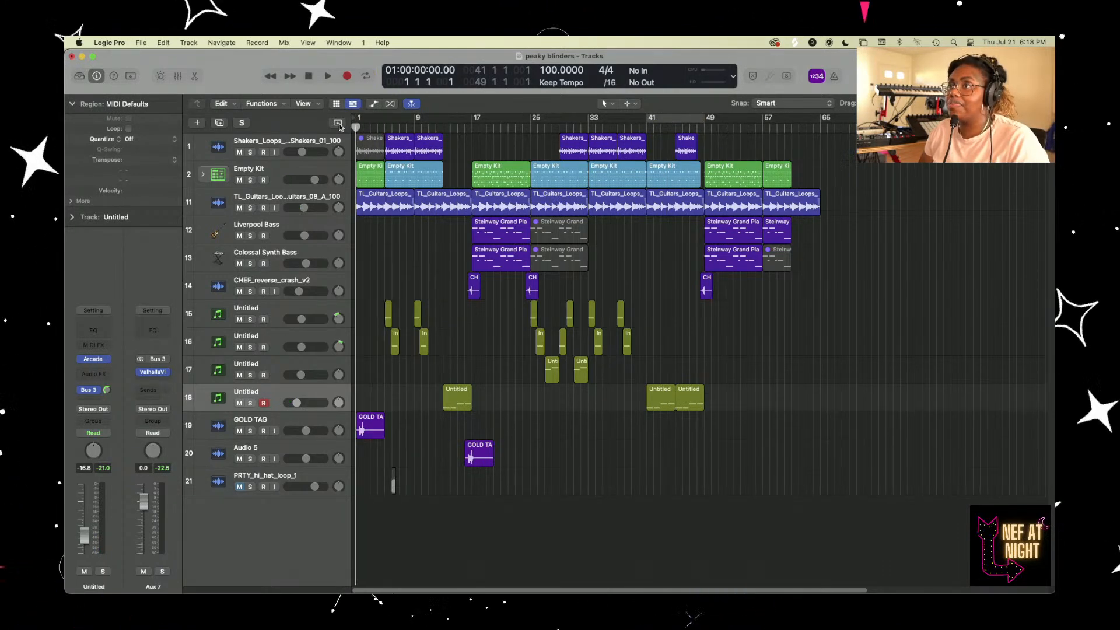
key(space)
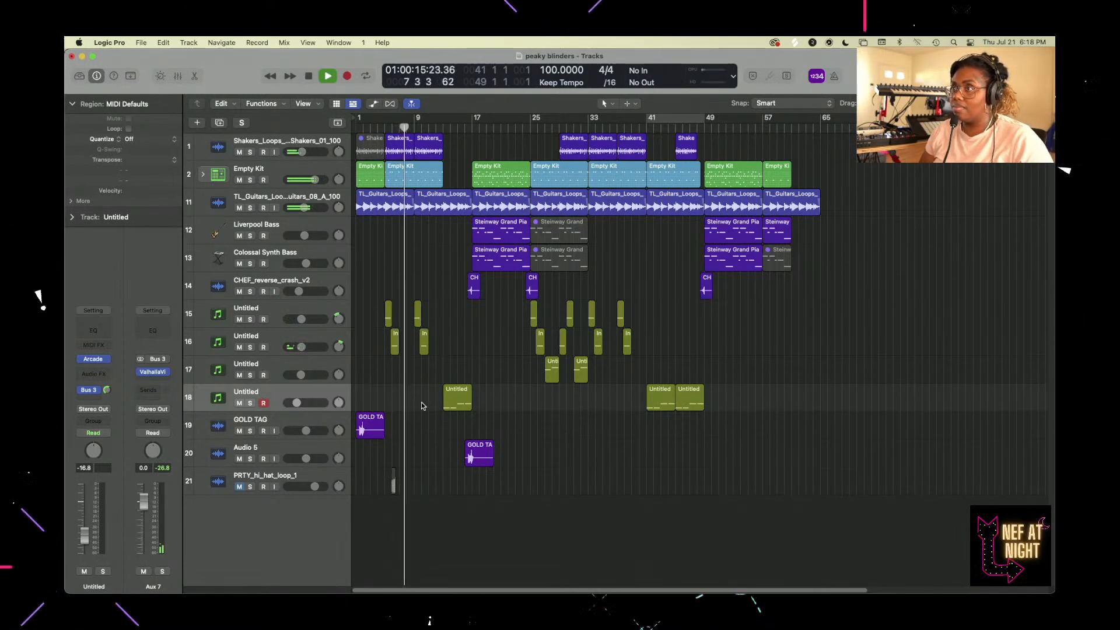
scroll(421, 406, up, 2)
scroll(421, 401, up, 1)
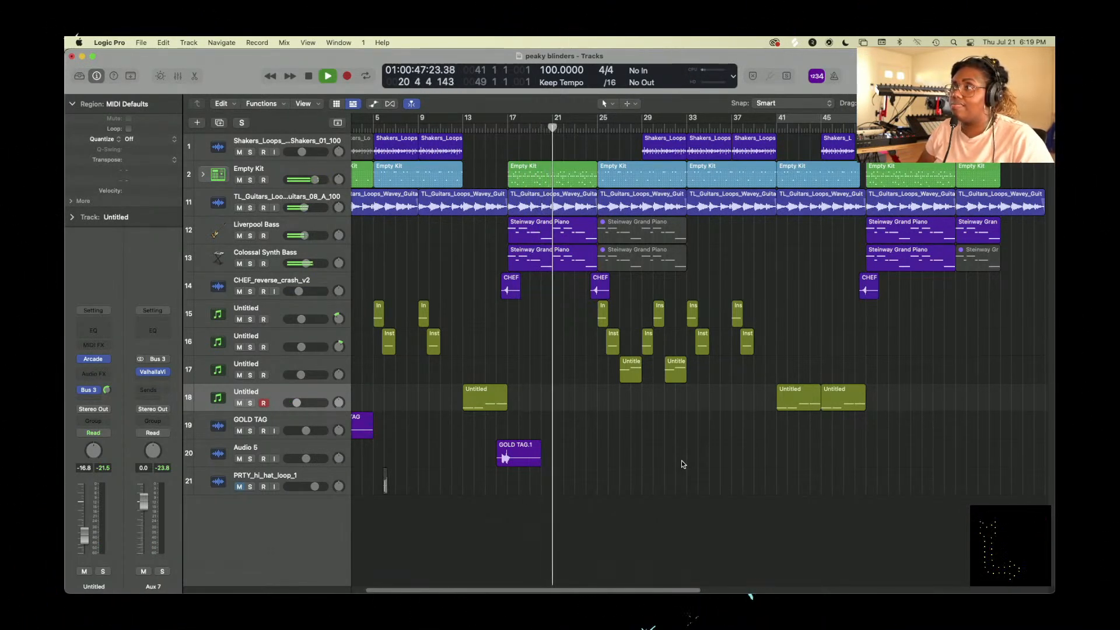
key(space)
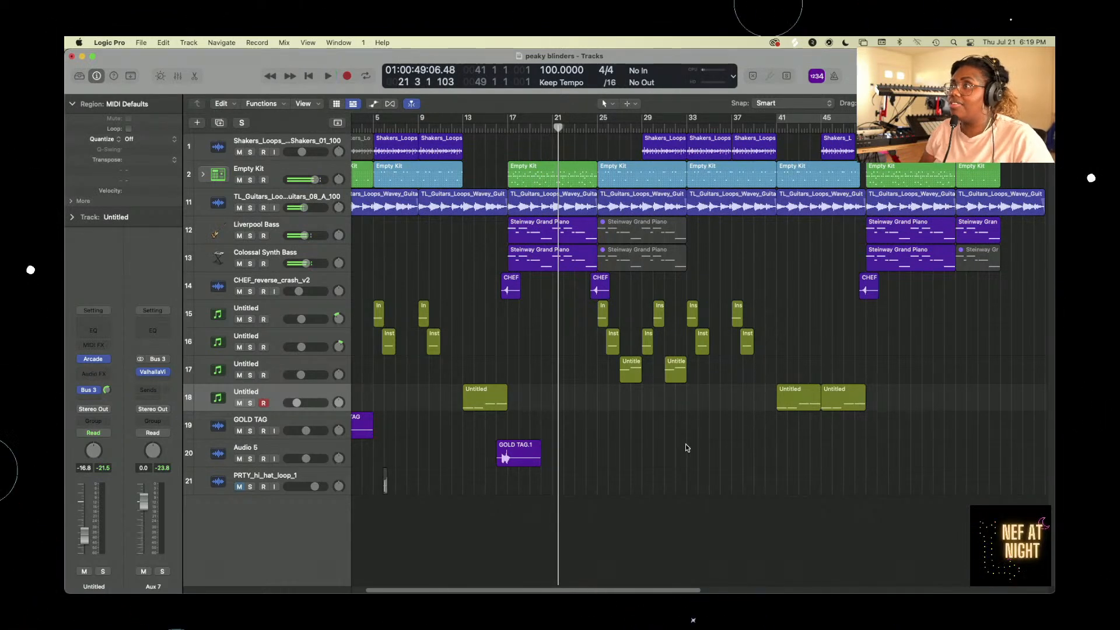
key(super+Right)
key(super+Right)
key(super+Right)
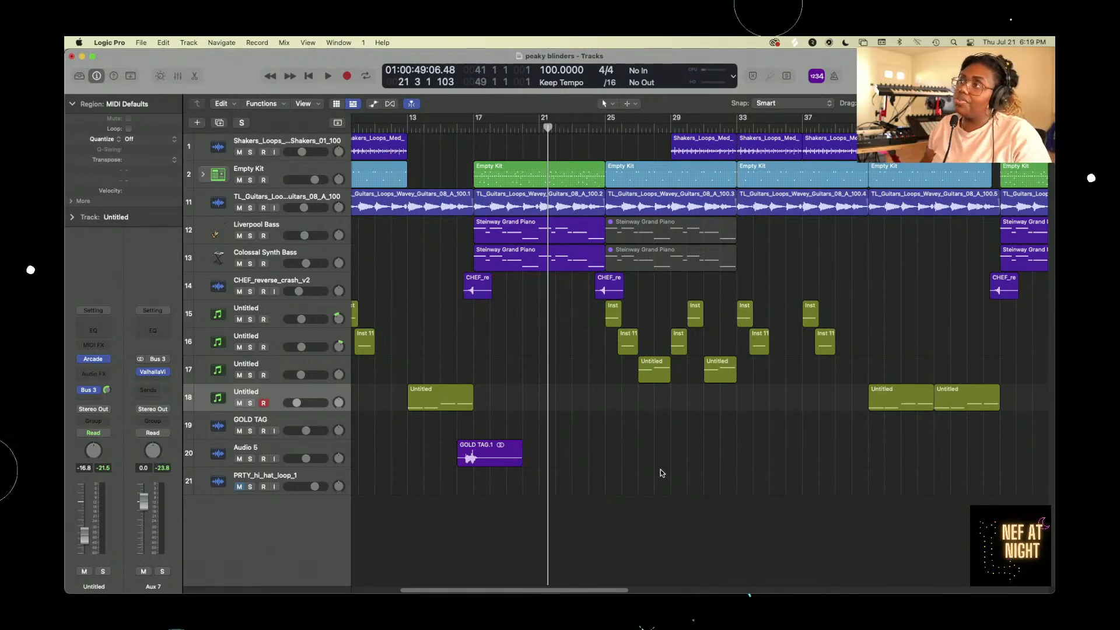
key(space)
scroll(684, 521, down, 1)
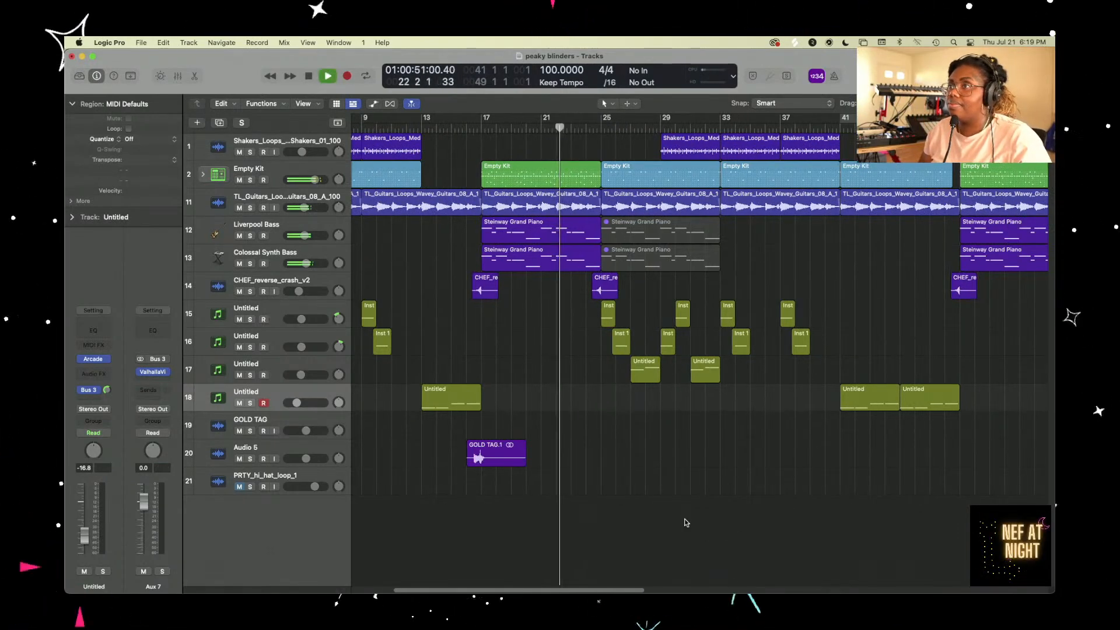
scroll(685, 522, left, 5)
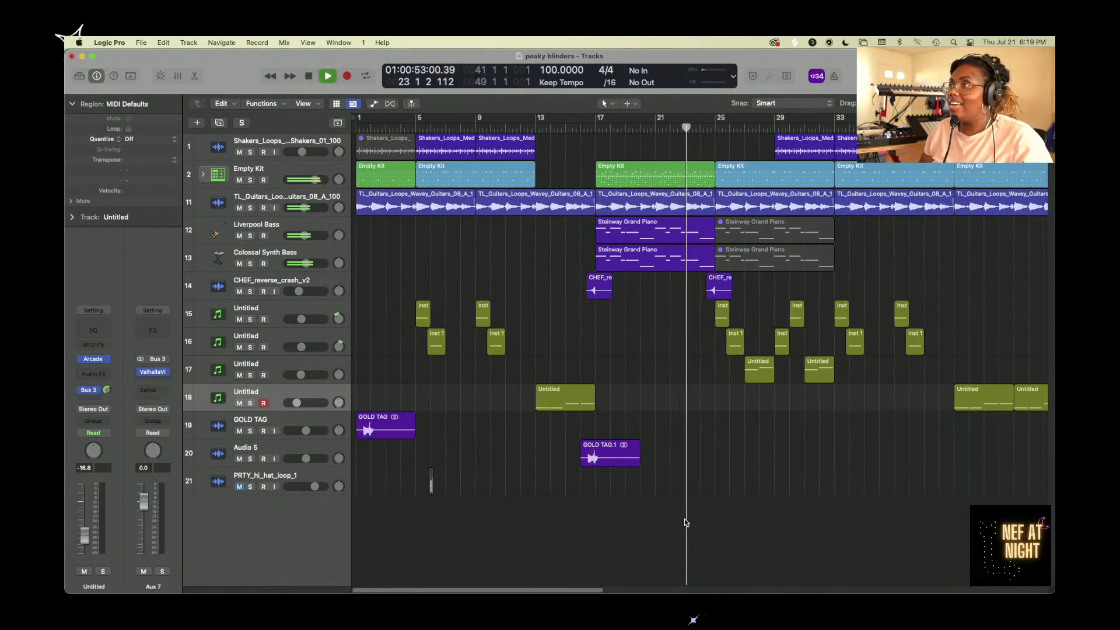
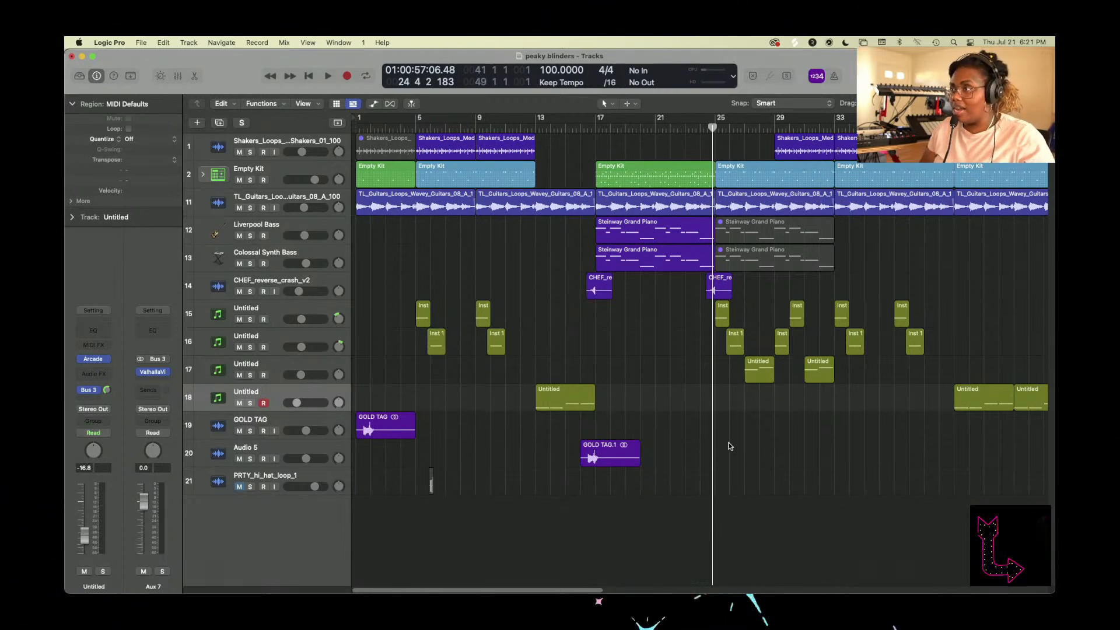
scroll(730, 446, down, 4)
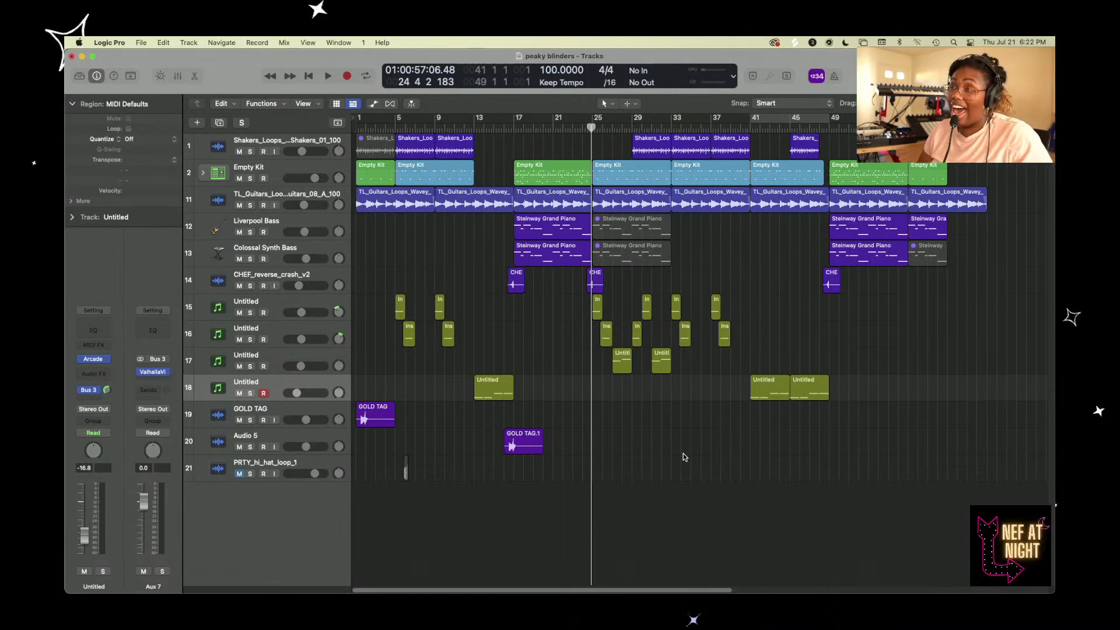
key(super+Right)
key(super+Right)
key(super+Right)
key(super+Right)
key(super+Right)
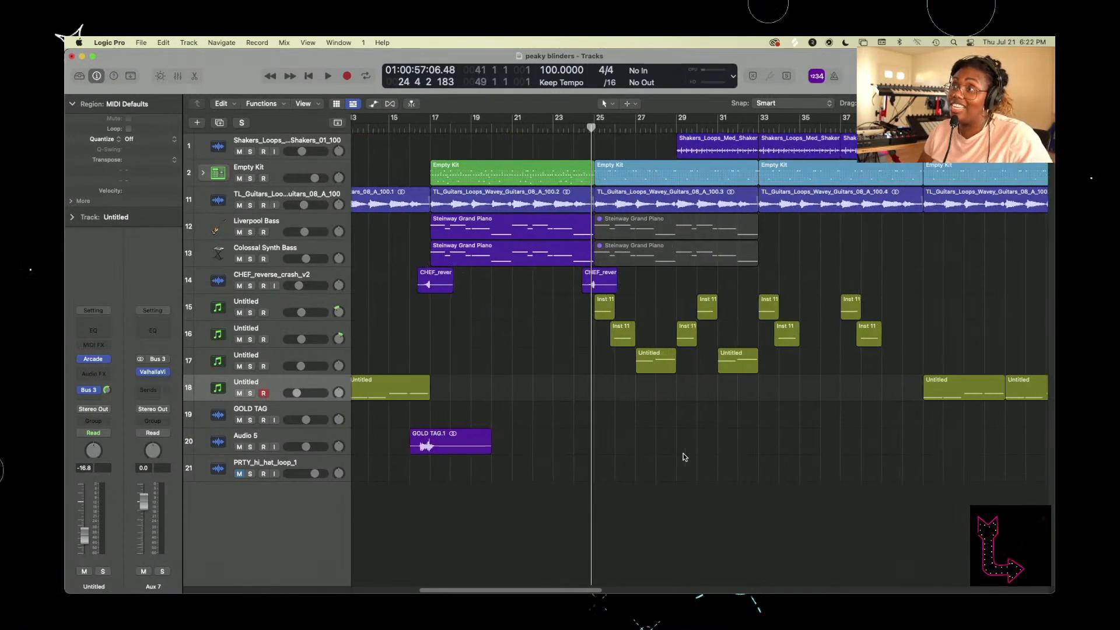
scroll(685, 457, left, 5)
key(super+Right)
key(super+Right)
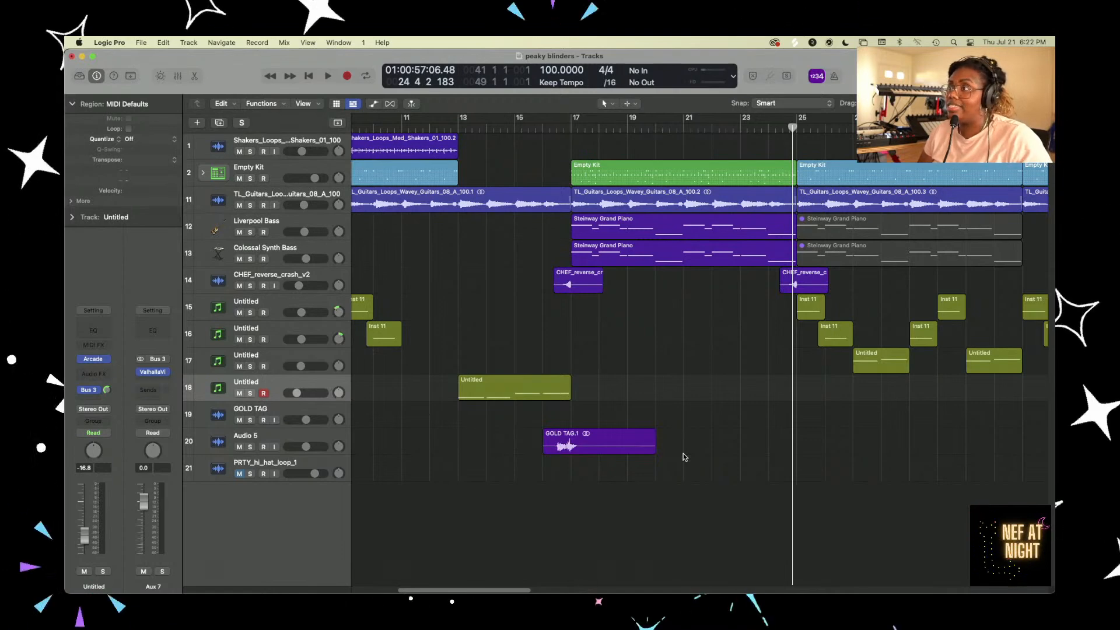
key(super+Left)
key(super+Left)
key(super+Left)
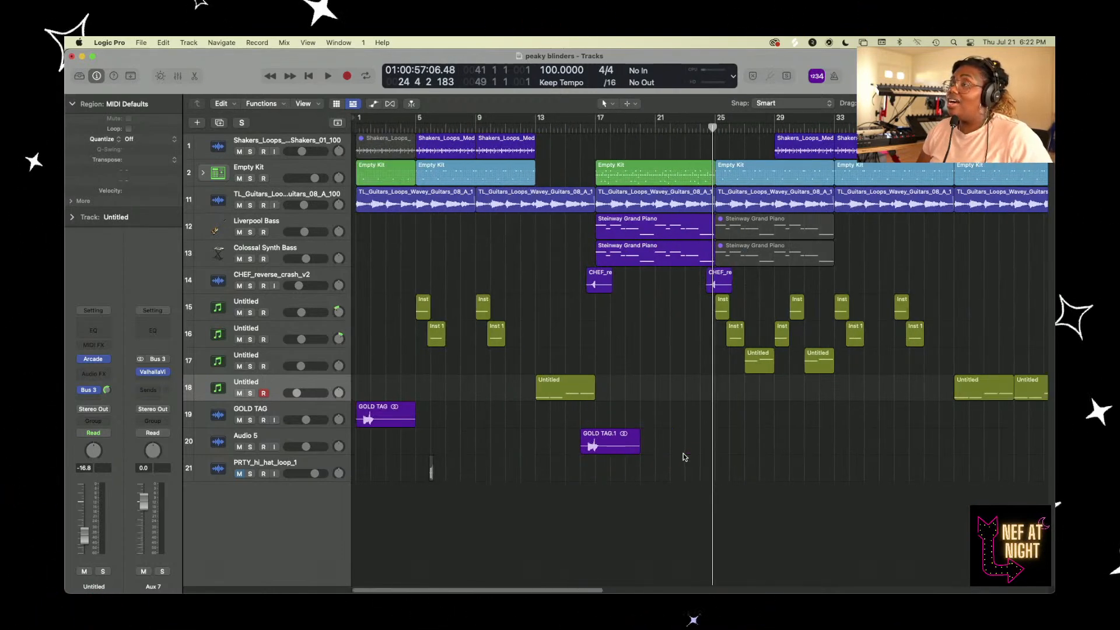
key(super+Left)
key(super+Left)
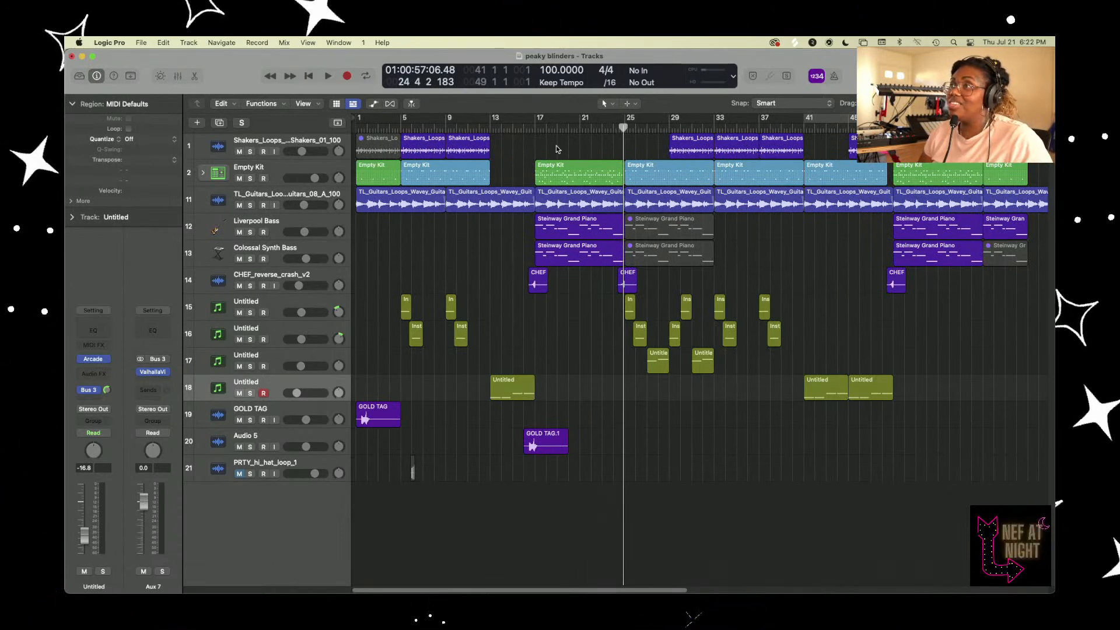
- Return the playhead to bar 1 and briefly audition the opening of the beat
click(501, 129)
key(space)
drag(500, 129, 348, 128)
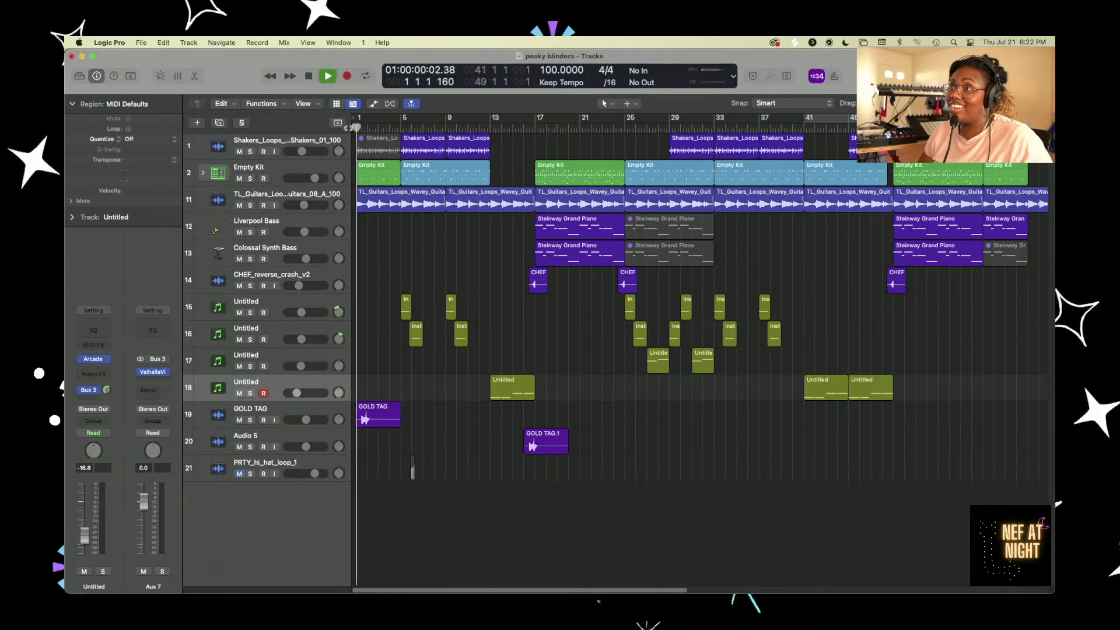
key(space)
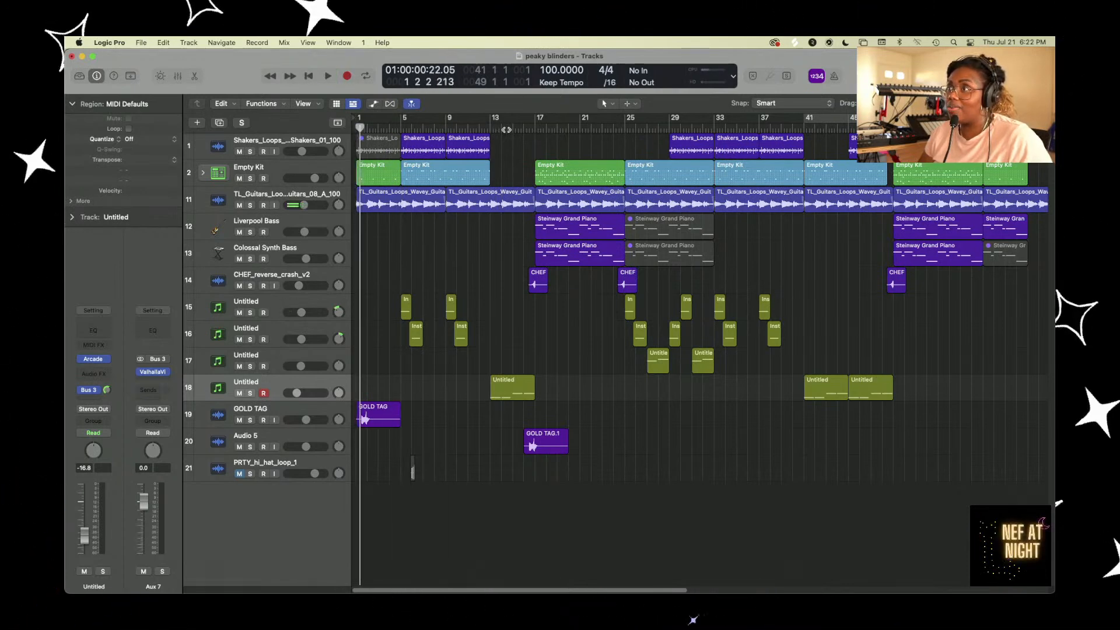
click(501, 129)
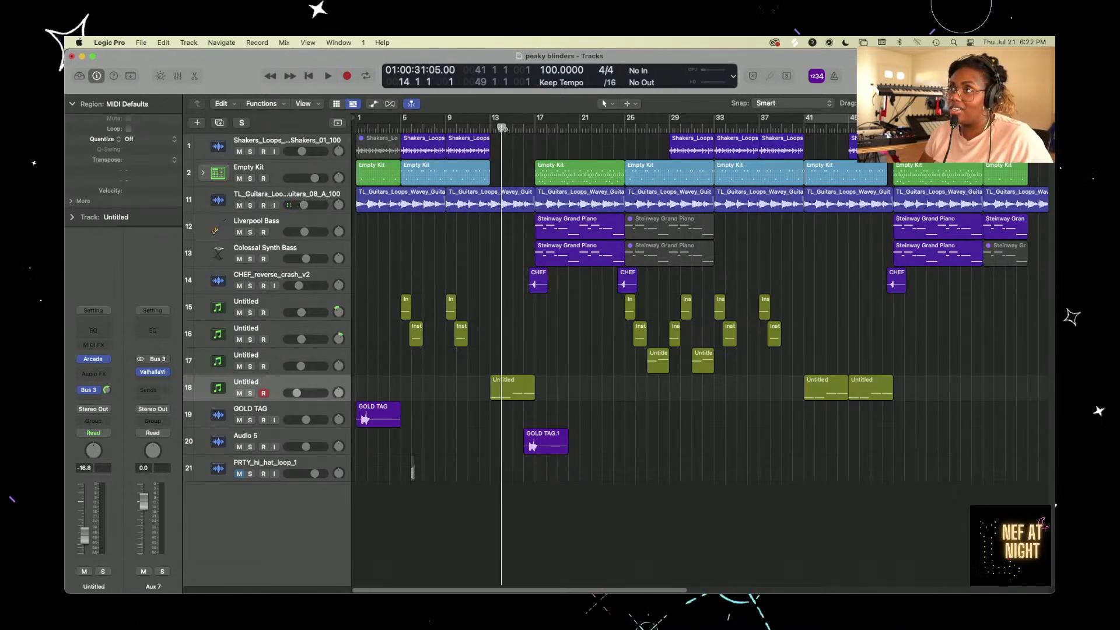
drag(500, 129, 357, 129)
key(space)
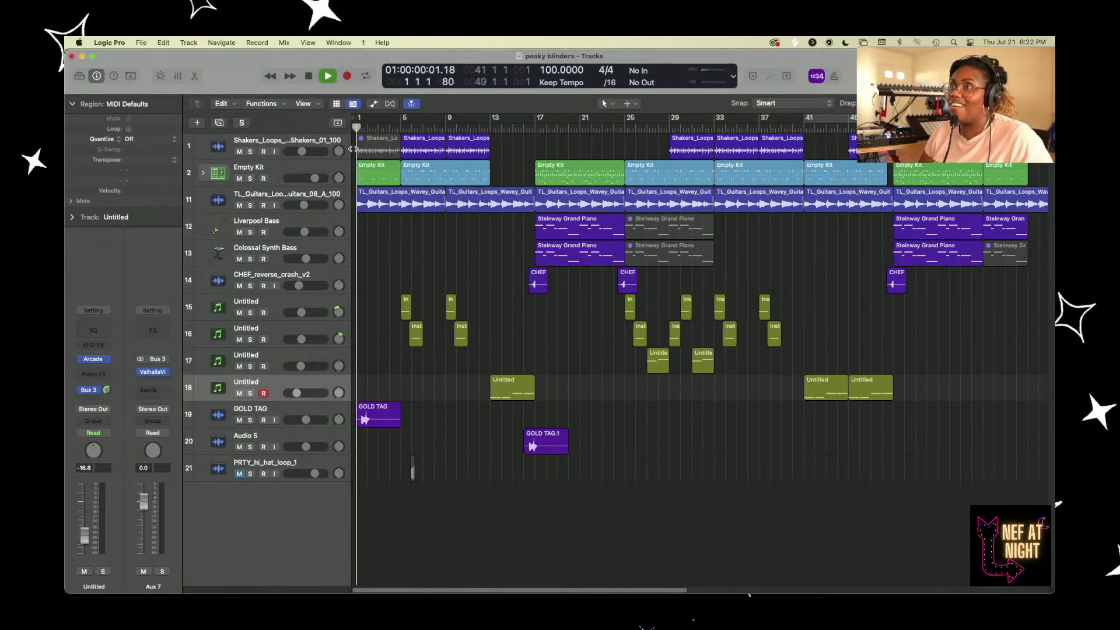
key(space)
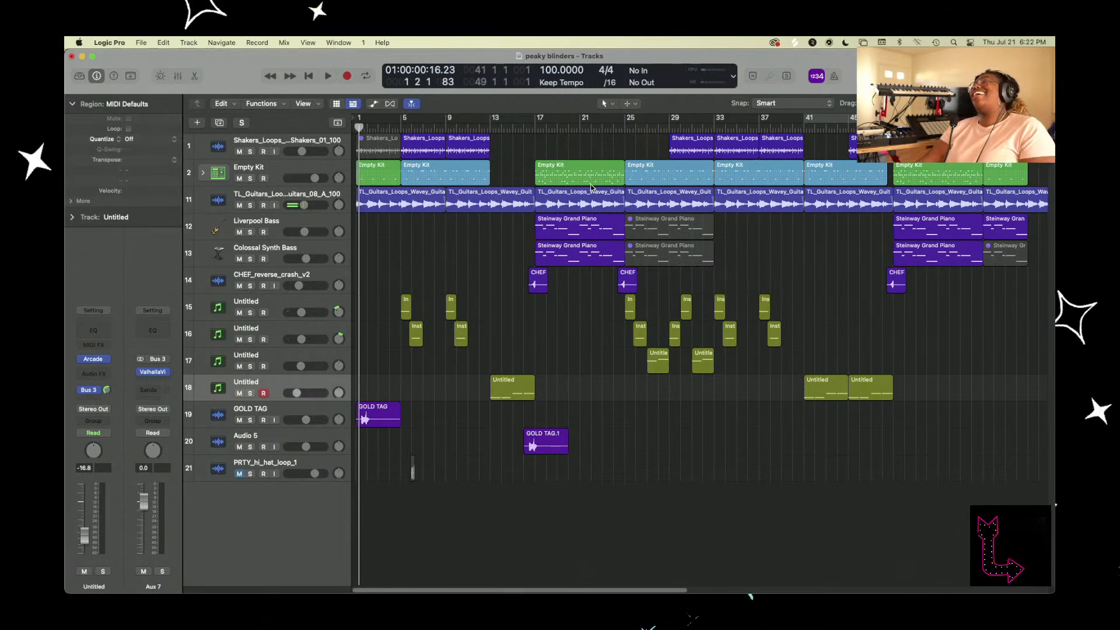
- Briefly audition the section around bar 14, then return the playhead to bar 1
click(511, 131)
key(space)
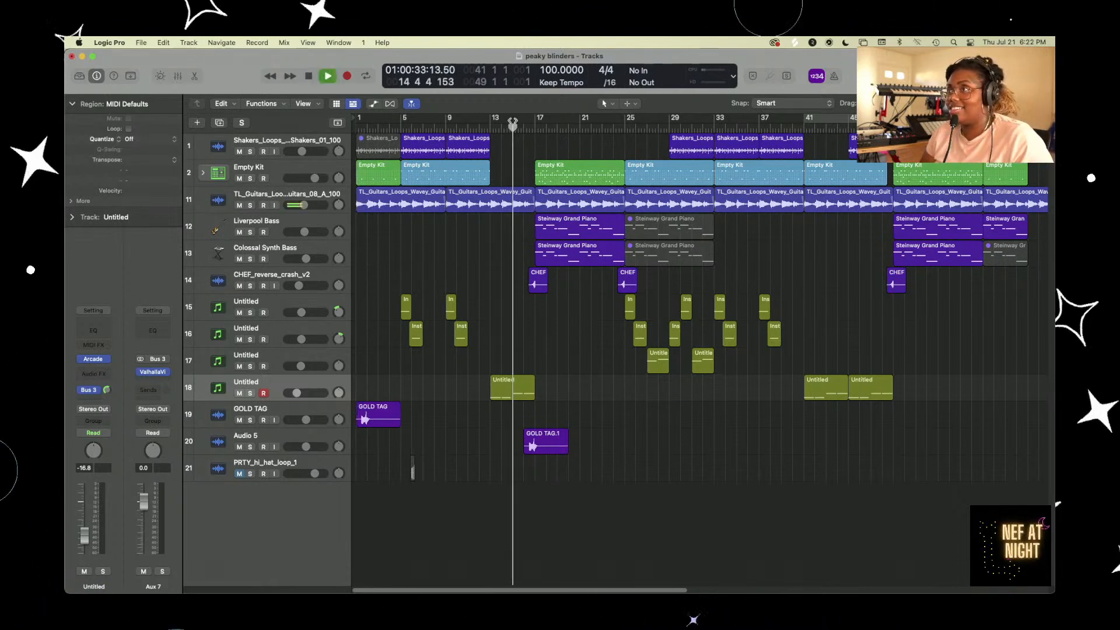
drag(512, 130, 357, 130)
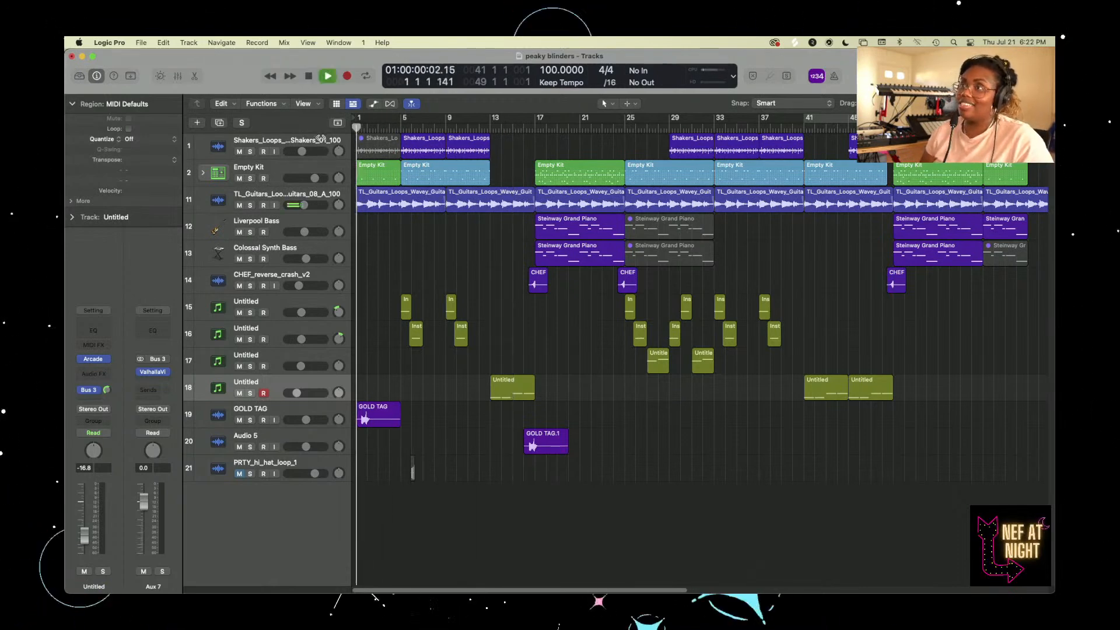
key(space)
click(512, 127)
key(space)
drag(512, 127, 357, 140)
key(space)
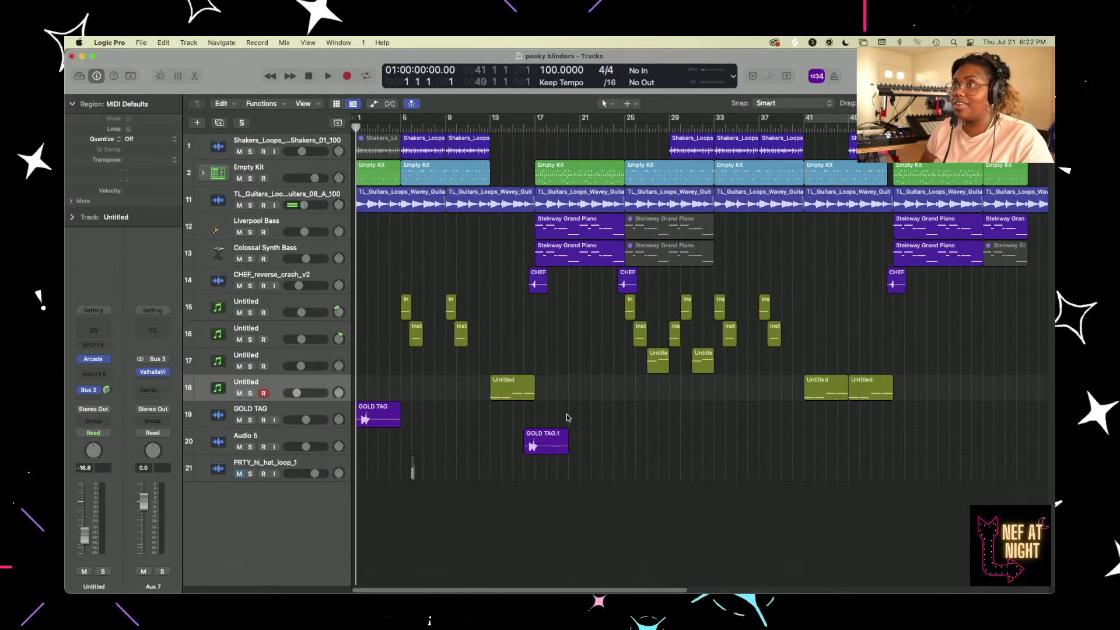
- Play the opening from bar 1 through bar 9 to judge the intro, then restart playback from bar 1
key(space)
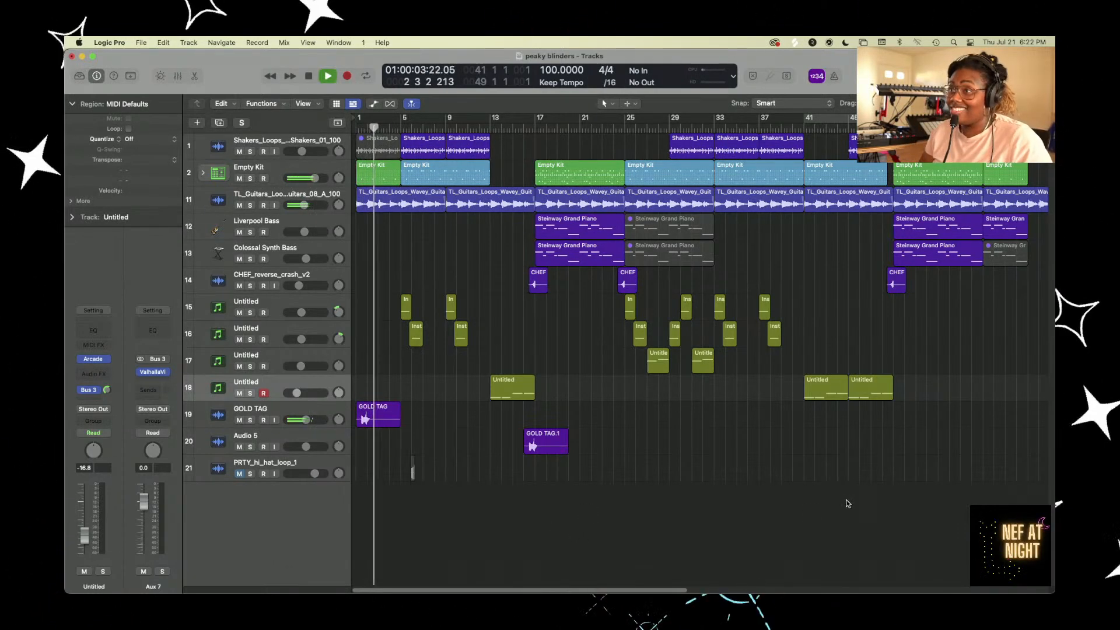
scroll(805, 494, up, 3)
scroll(805, 495, up, 2)
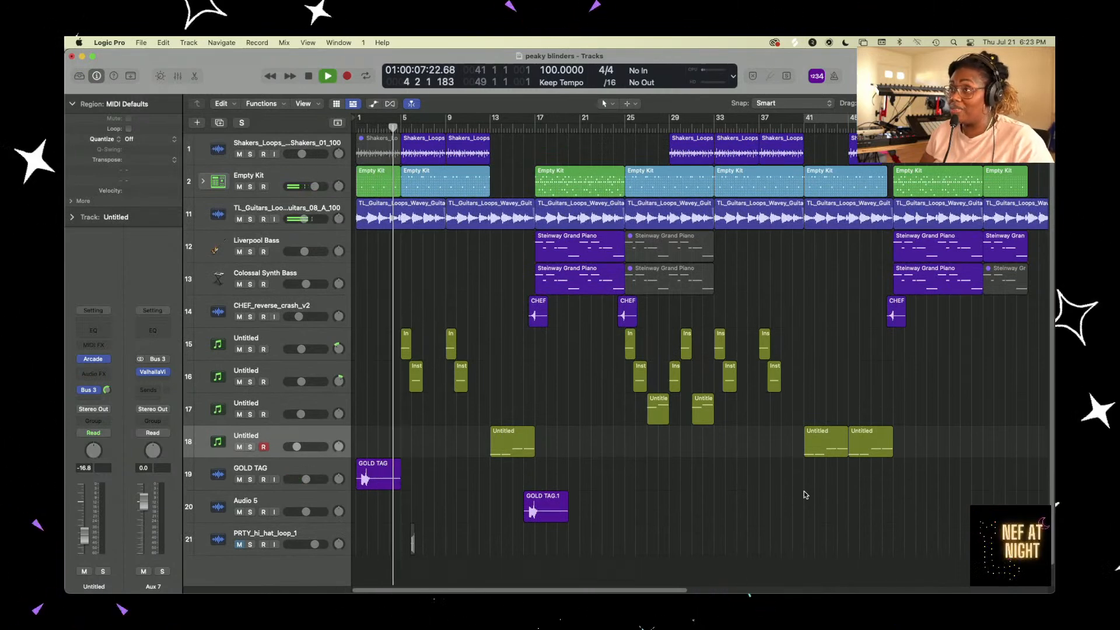
scroll(804, 495, up, 2)
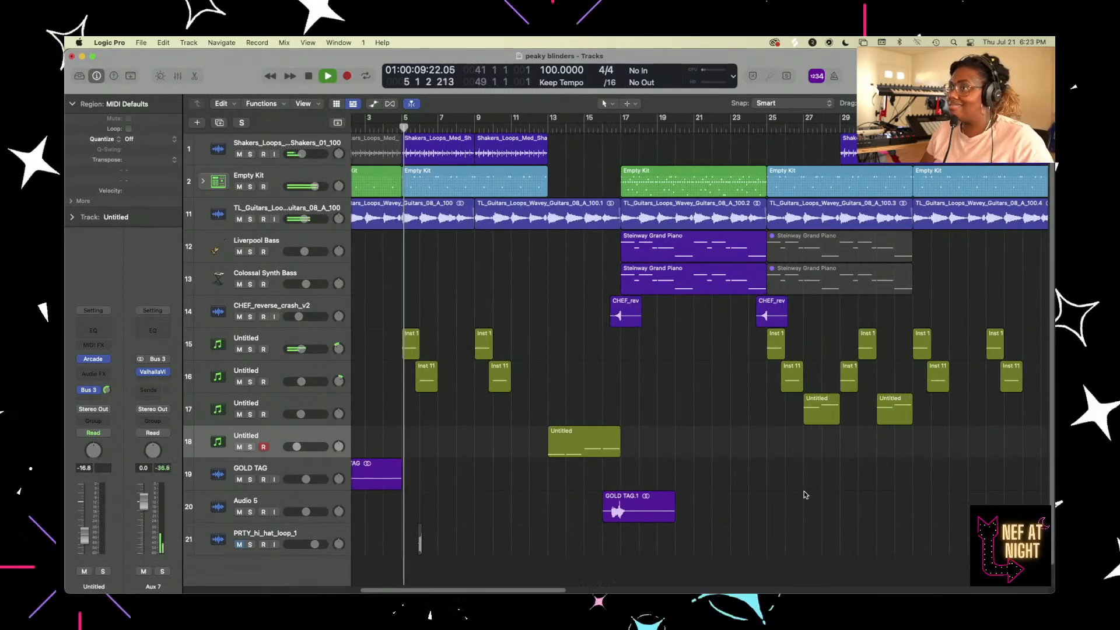
key(space)
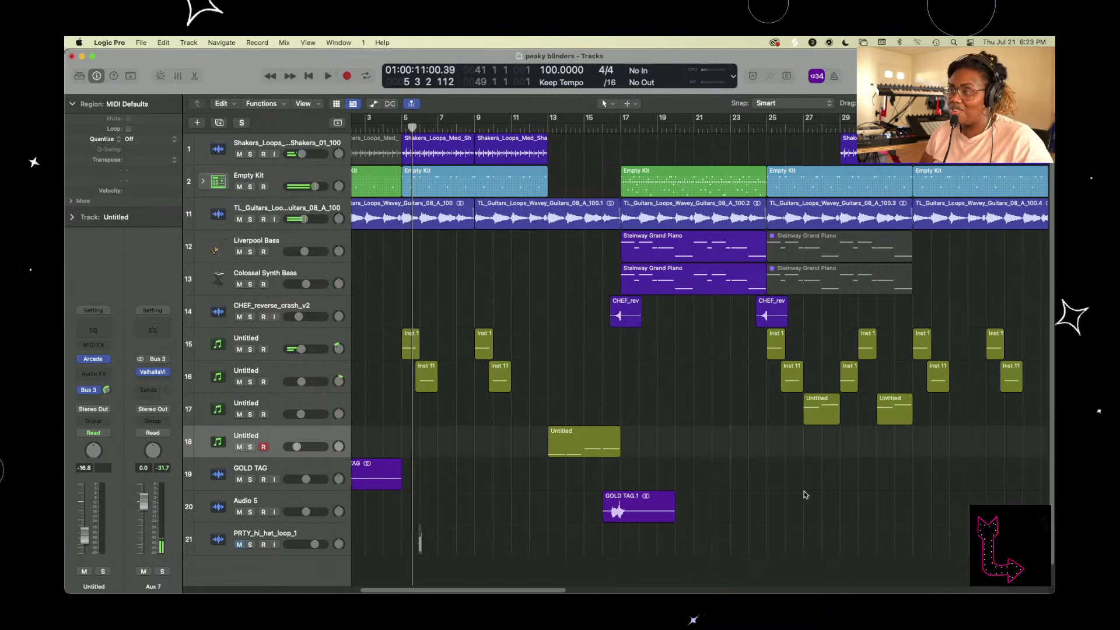
scroll(805, 494, left, 2)
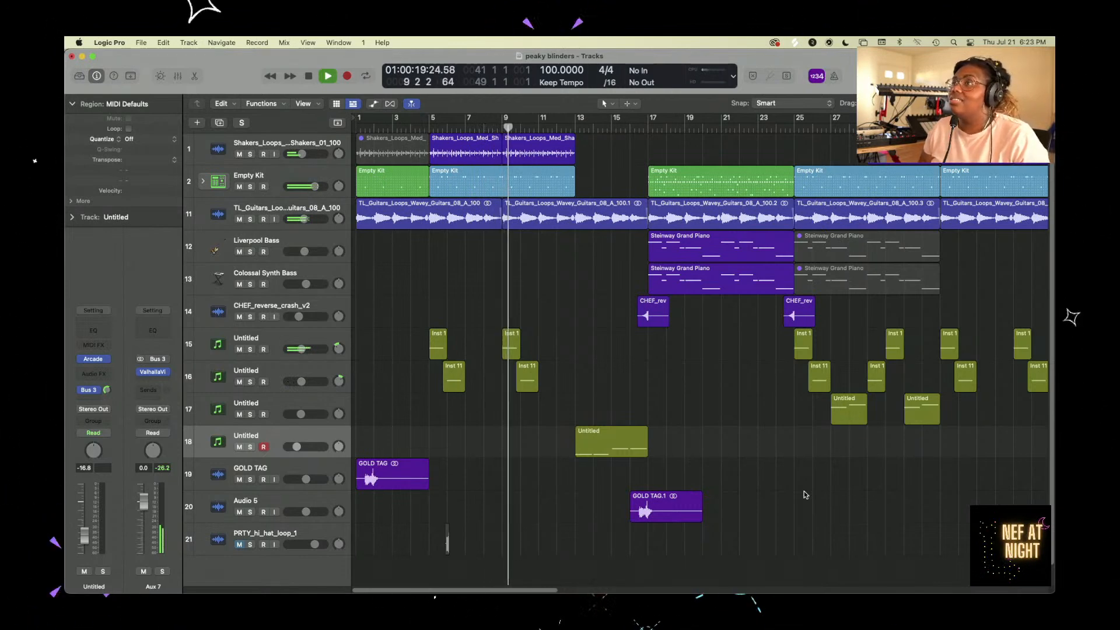
key(space)
key(Return)
key(space)
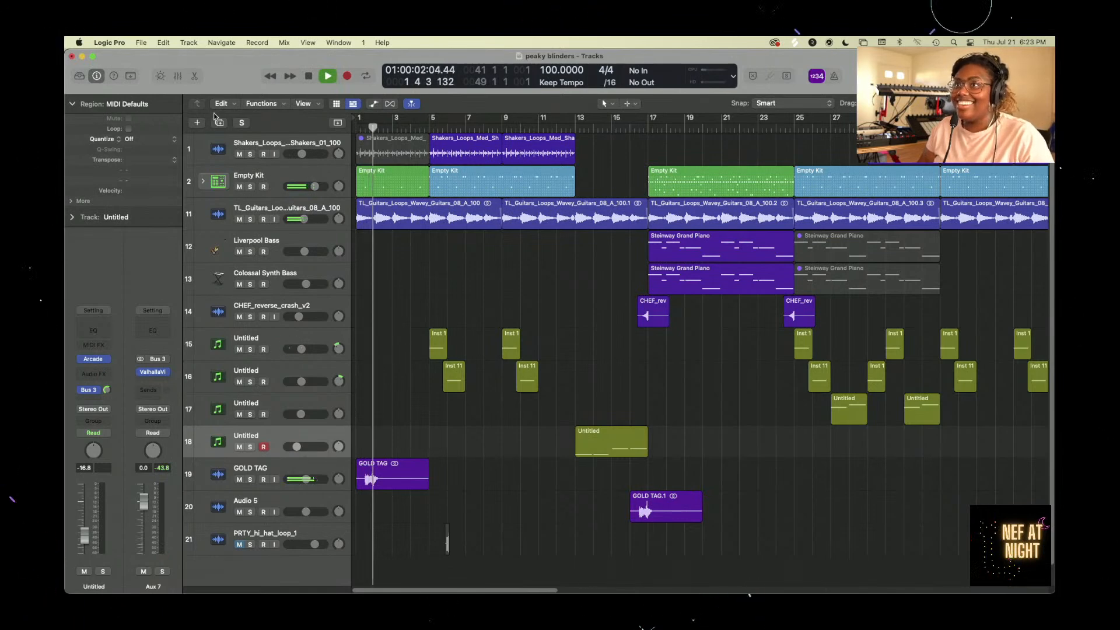
- Show the global tracks and add a marker named "intro" at bar 1
click(337, 122)
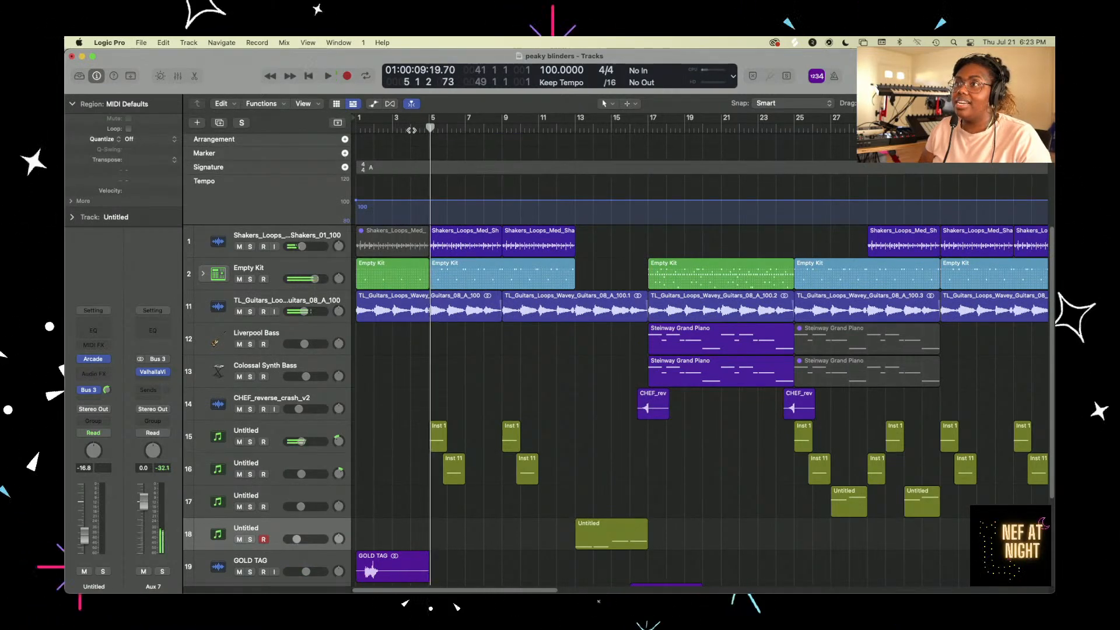
drag(430, 129, 353, 137)
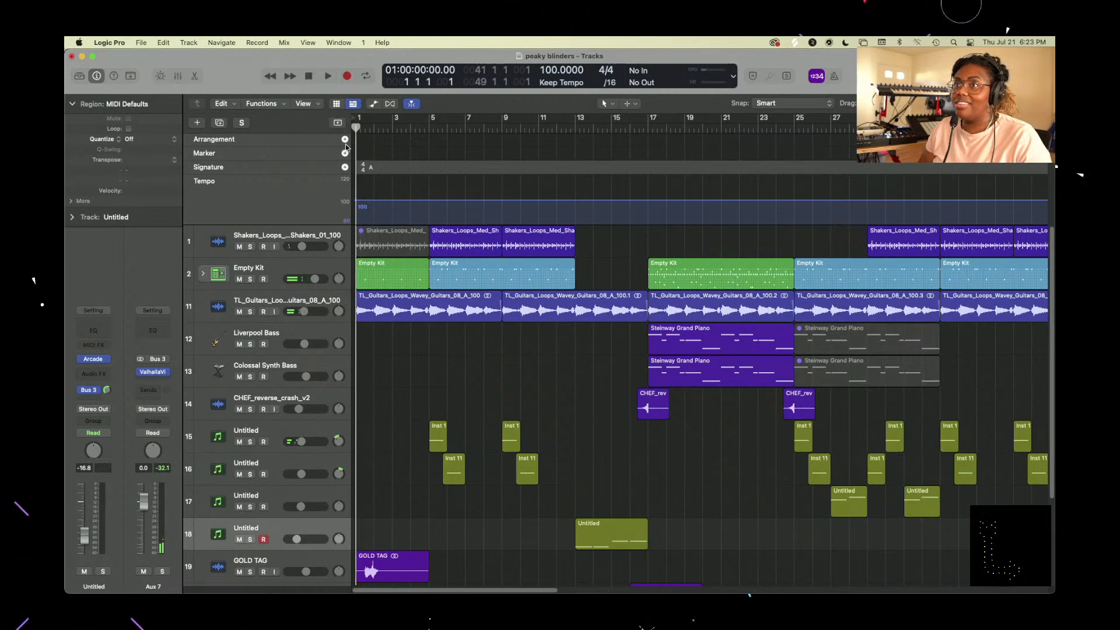
click(344, 153)
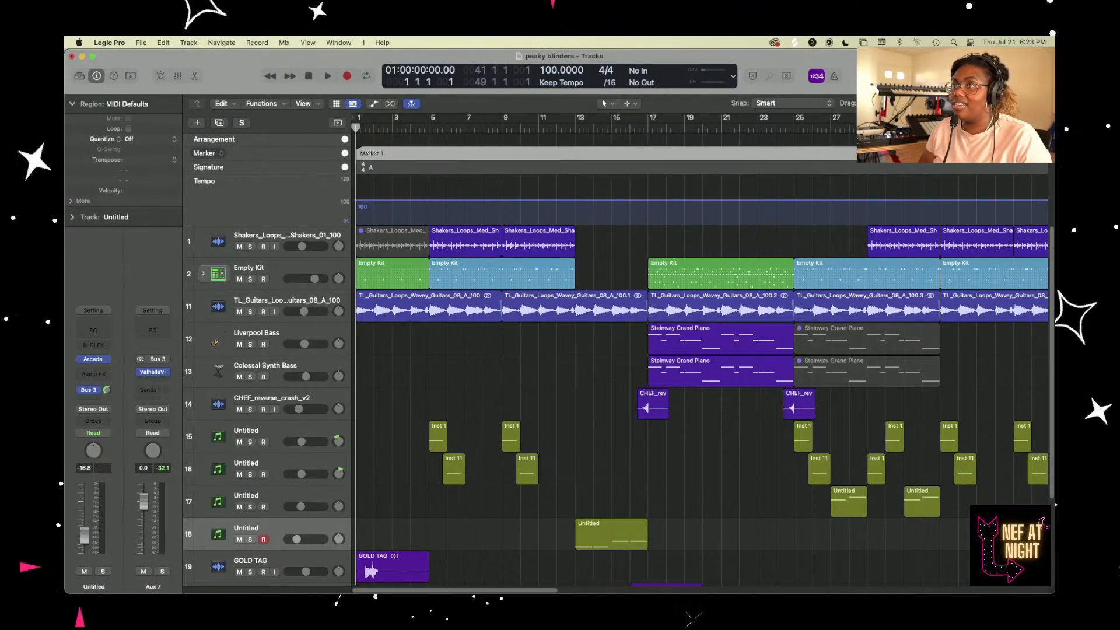
double_click(372, 152)
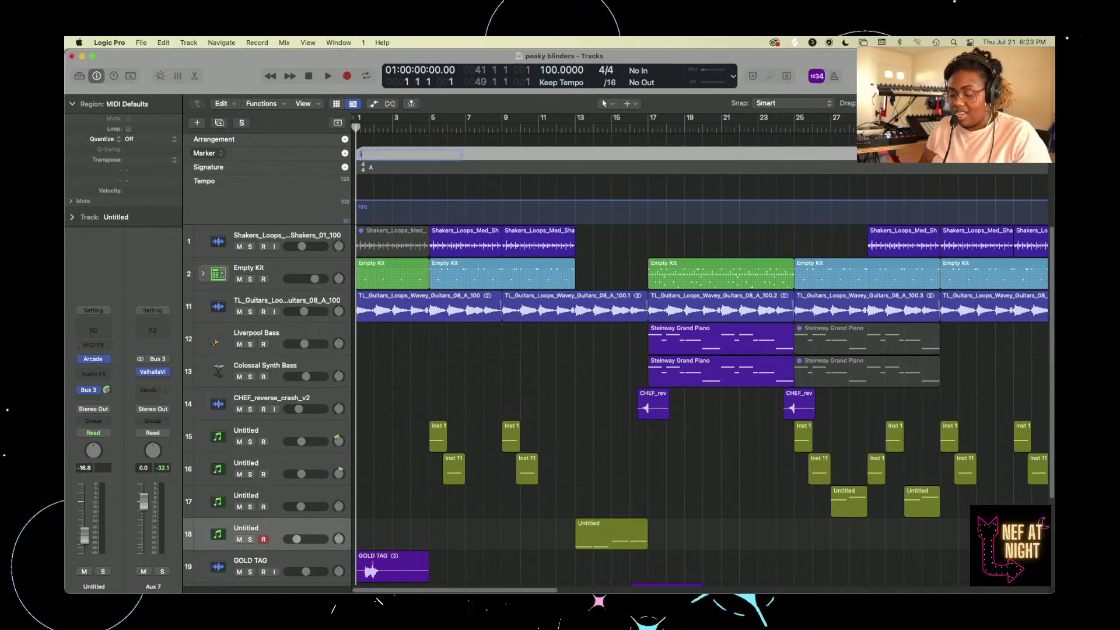
- Play the intro from bar 1 to about bar 10 and listen to how its layers enter
key(space)
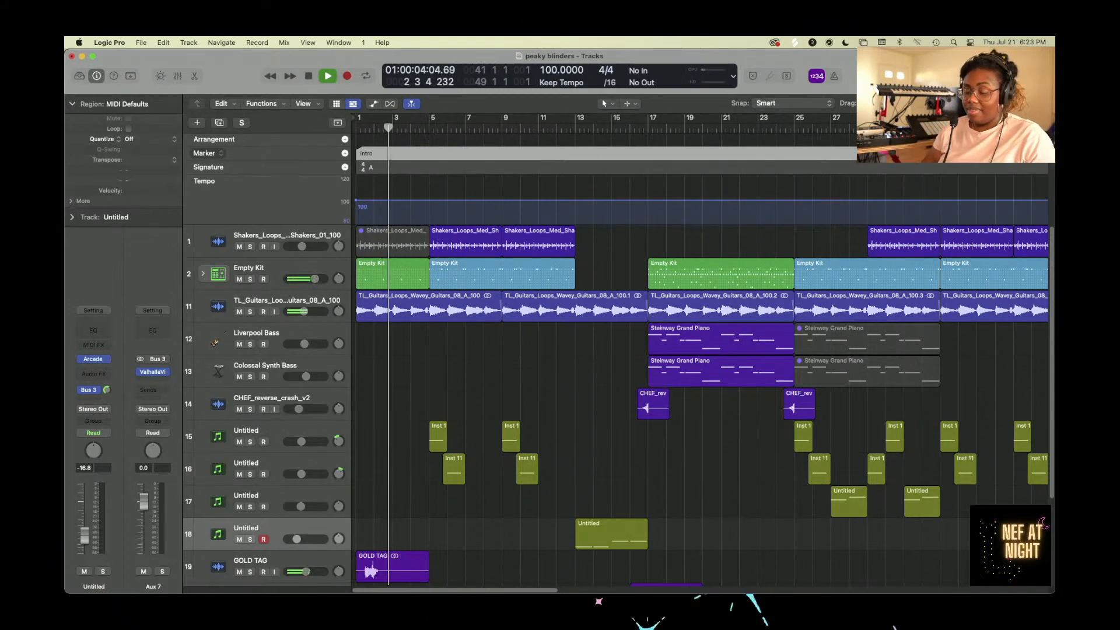
key(super+Right)
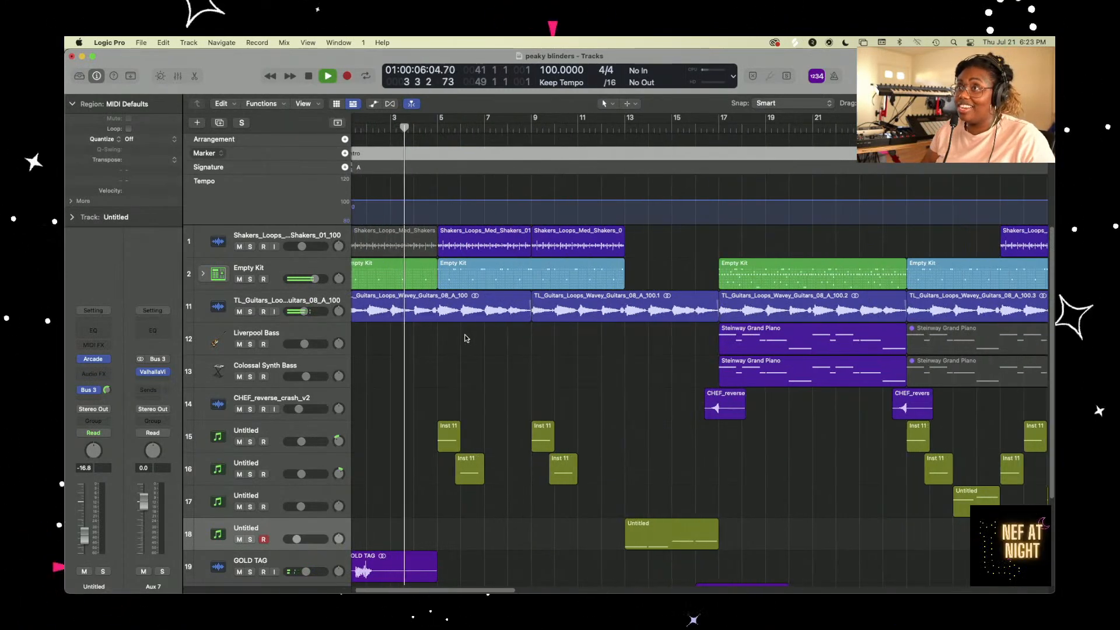
key(super+Right)
key(super+Right)
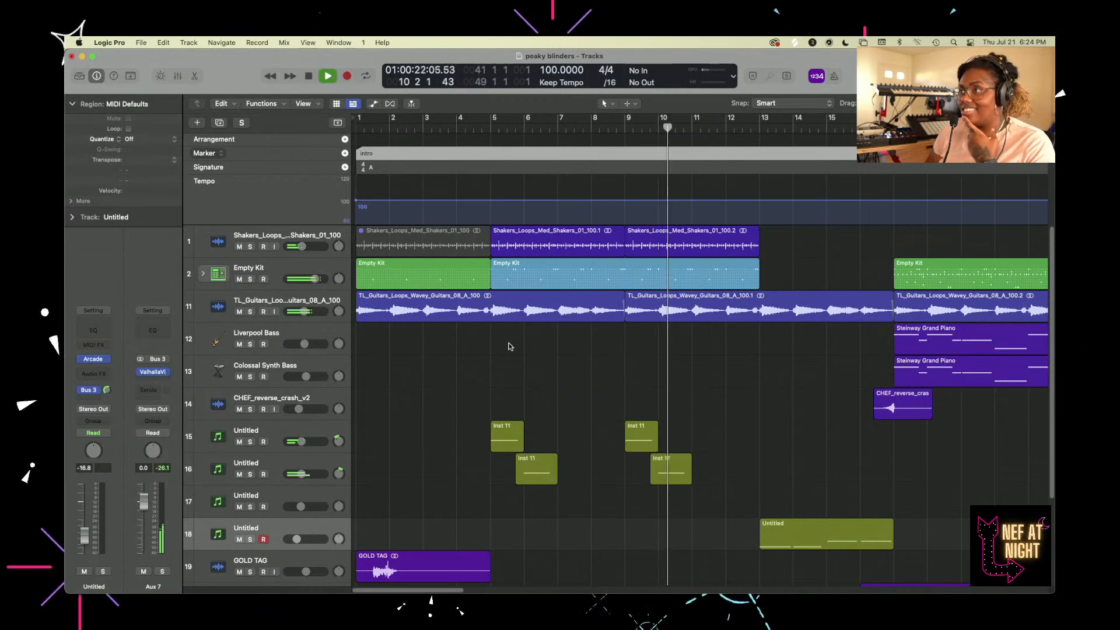
key(space)
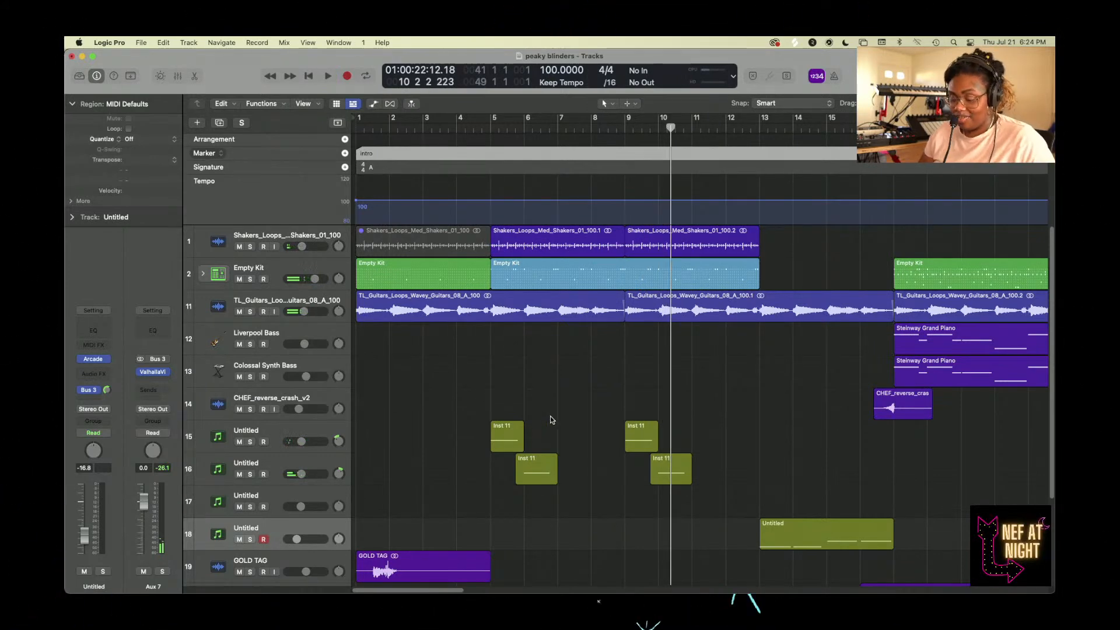
- Look over the regions across the arrangement and hide the global tracks
scroll(568, 439, down, 3)
scroll(569, 438, up, 3)
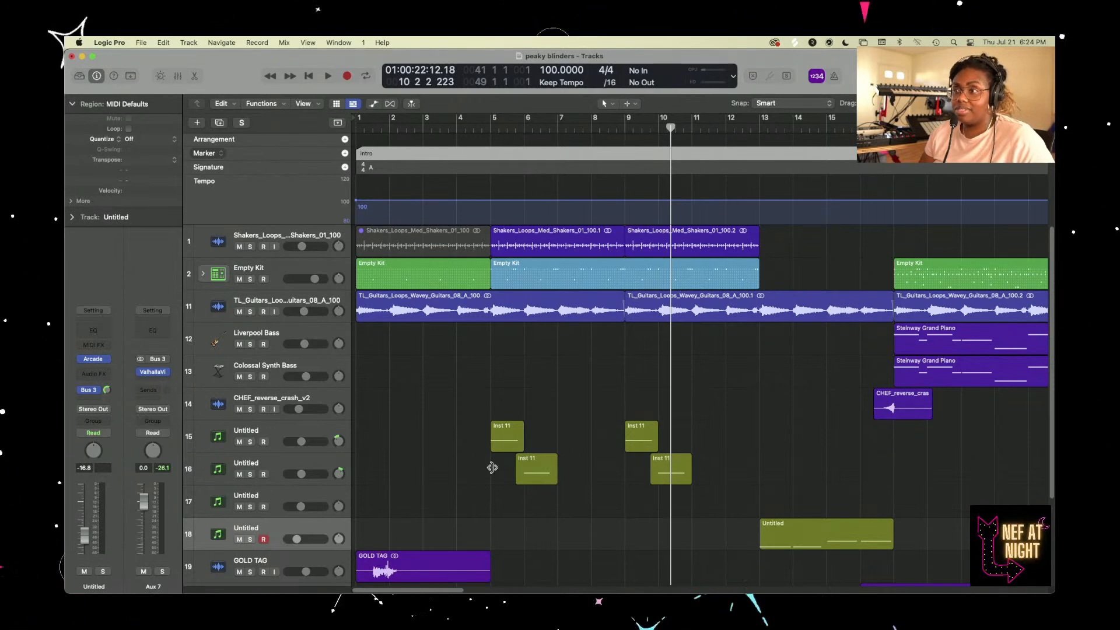
scroll(614, 396, down, 10)
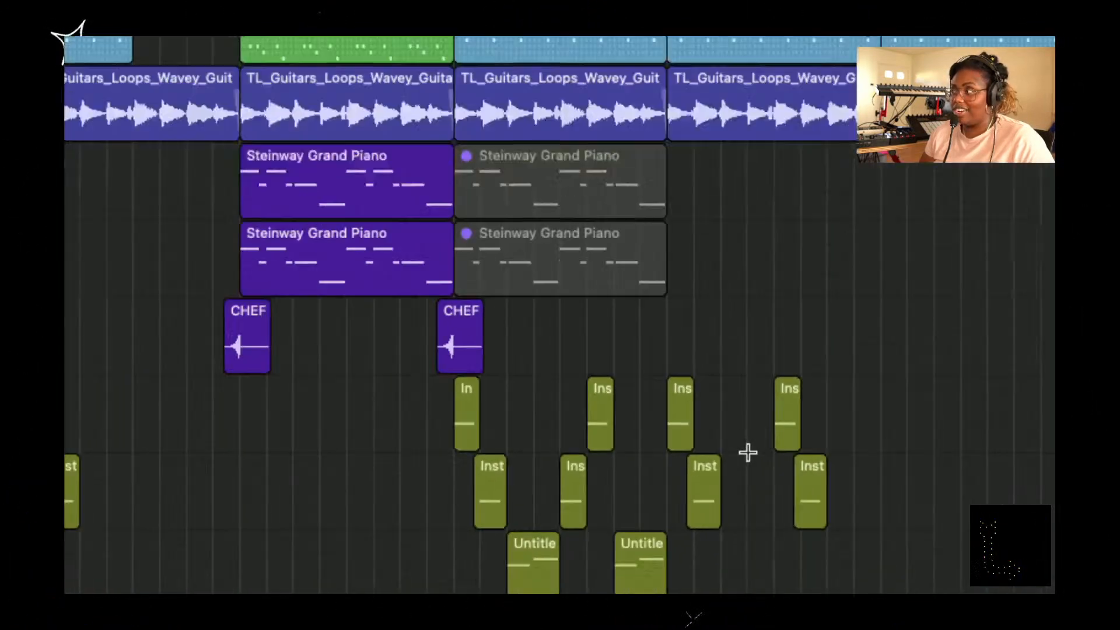
scroll(753, 468, down, 1)
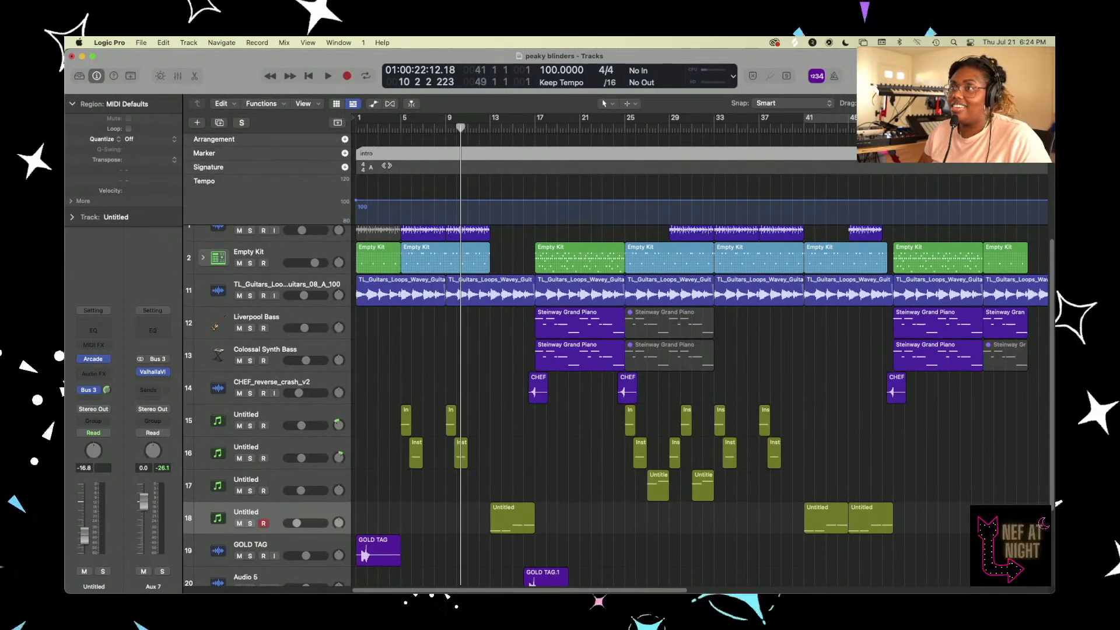
click(338, 123)
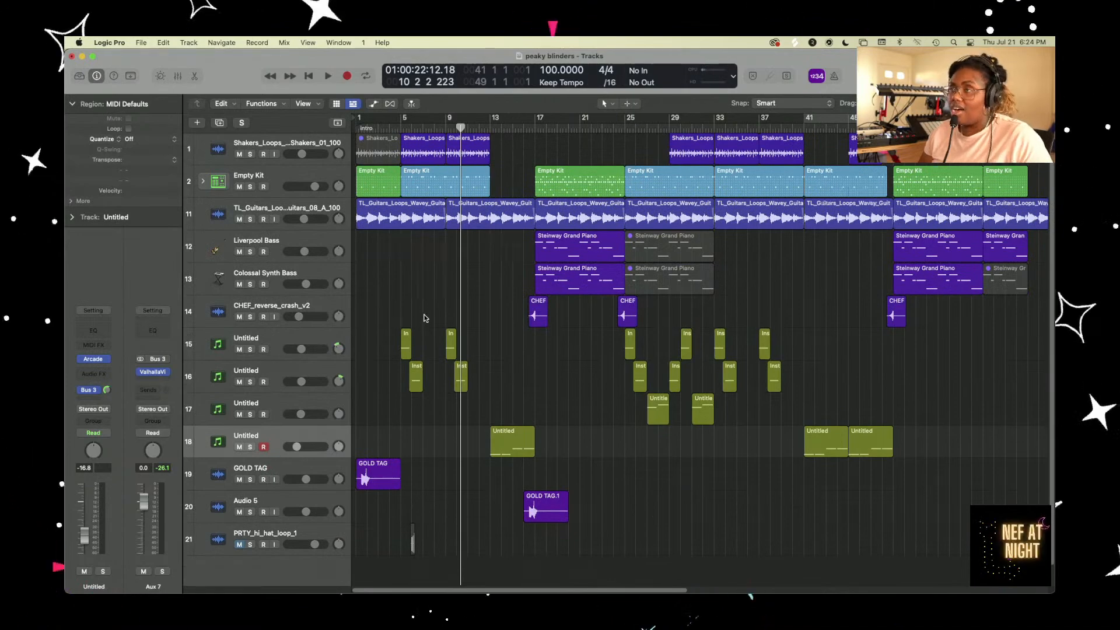
- Examine the intro's regions up to bar 13 closely, then check the layout of the entire arrangement
key(super+Right)
key(super+Right)
key(super+Right)
key(super+Down)
key(super+Down)
scroll(425, 318, left, 5)
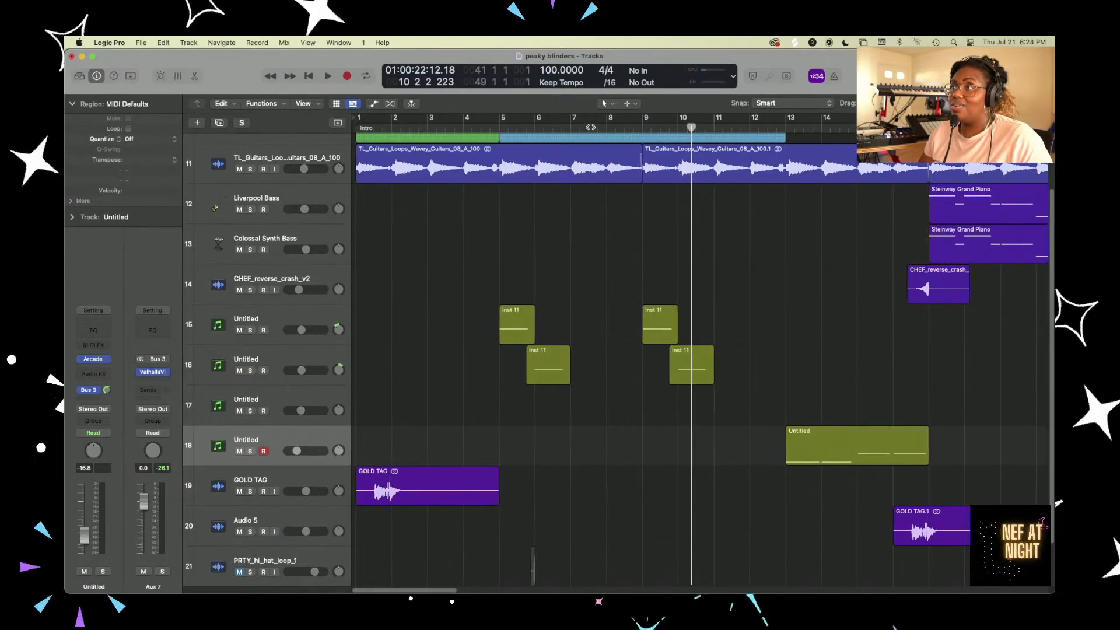
click(597, 124)
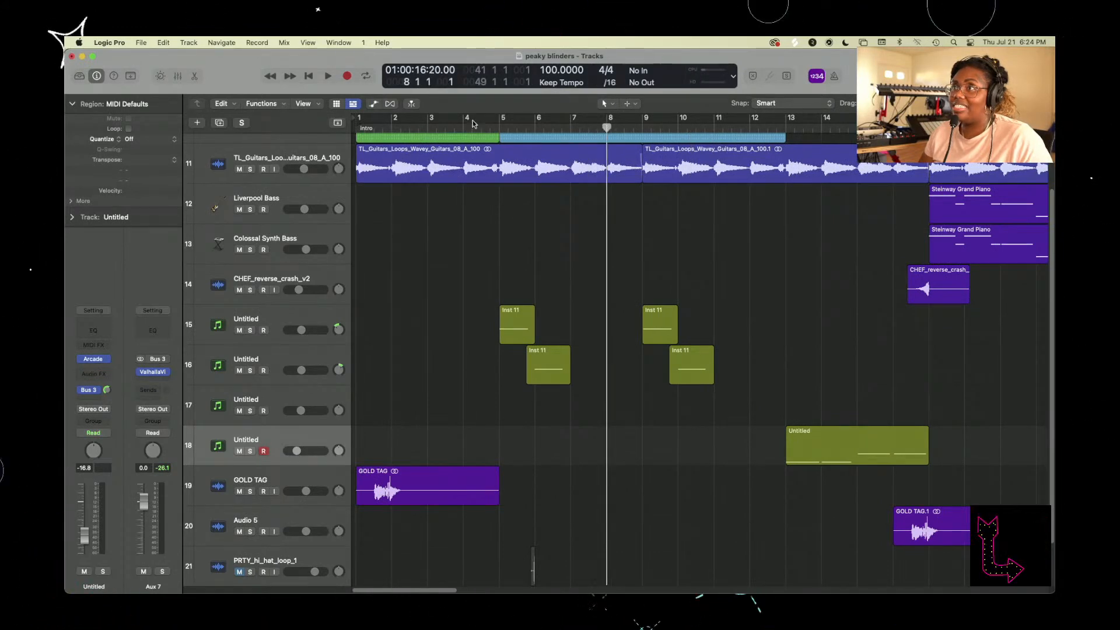
scroll(592, 258, down, 2)
scroll(591, 259, up, 5)
key(super+Left)
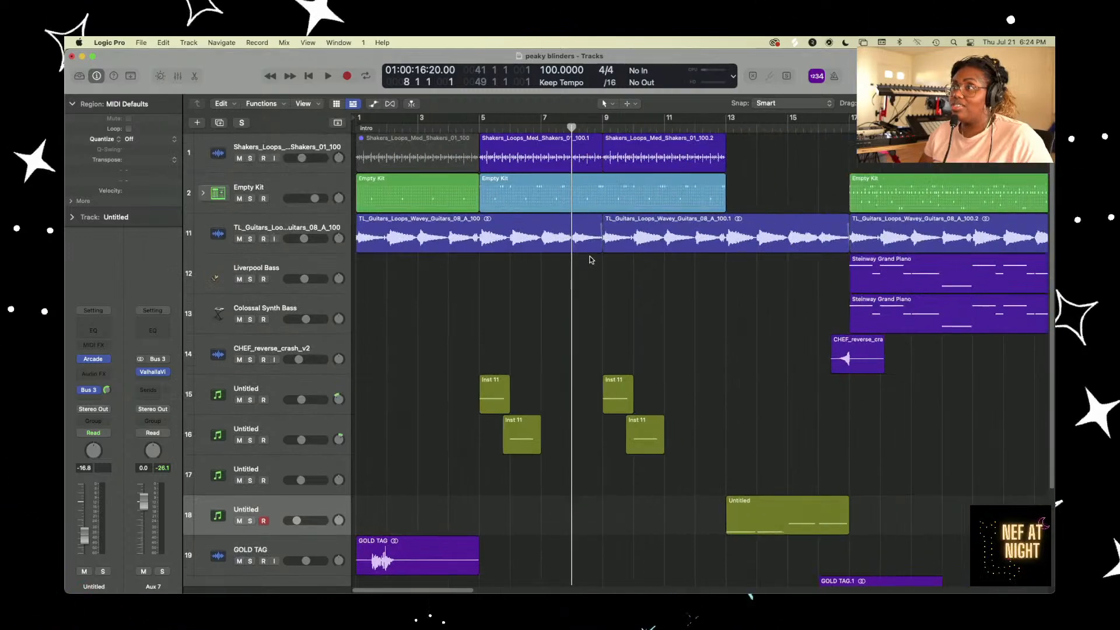
key(super+Left)
key(super+Left)
key(super+Left)
key(super+Left)
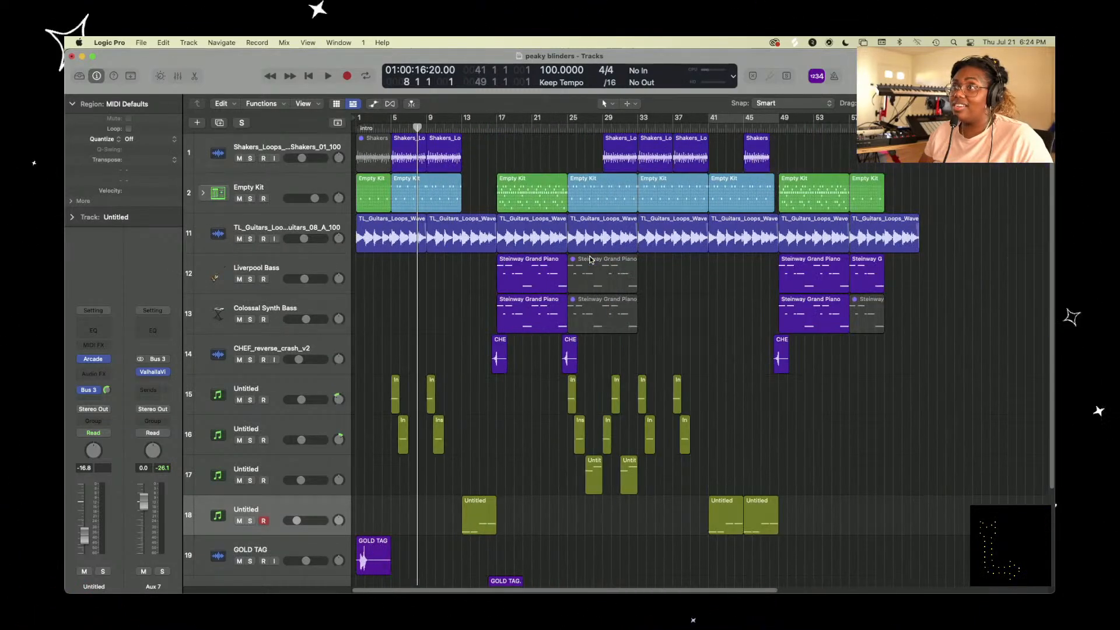
scroll(590, 258, right, 2)
scroll(589, 257, left, 2)
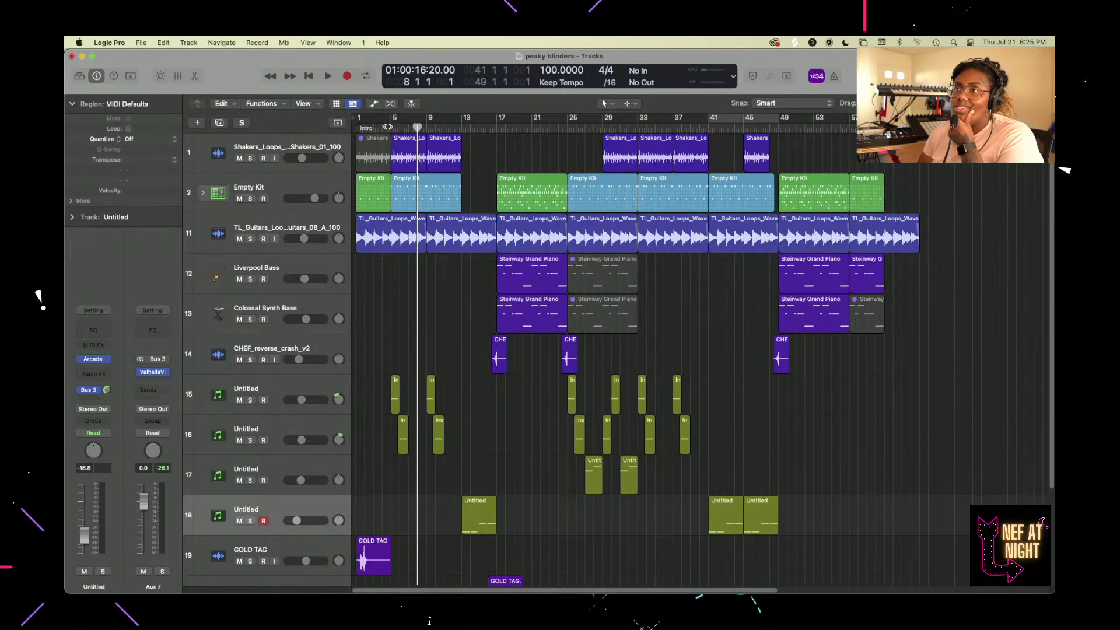
- Place the playhead at bar 5, move the guitar loop track to the top of the track list and deselect its regions
click(390, 127)
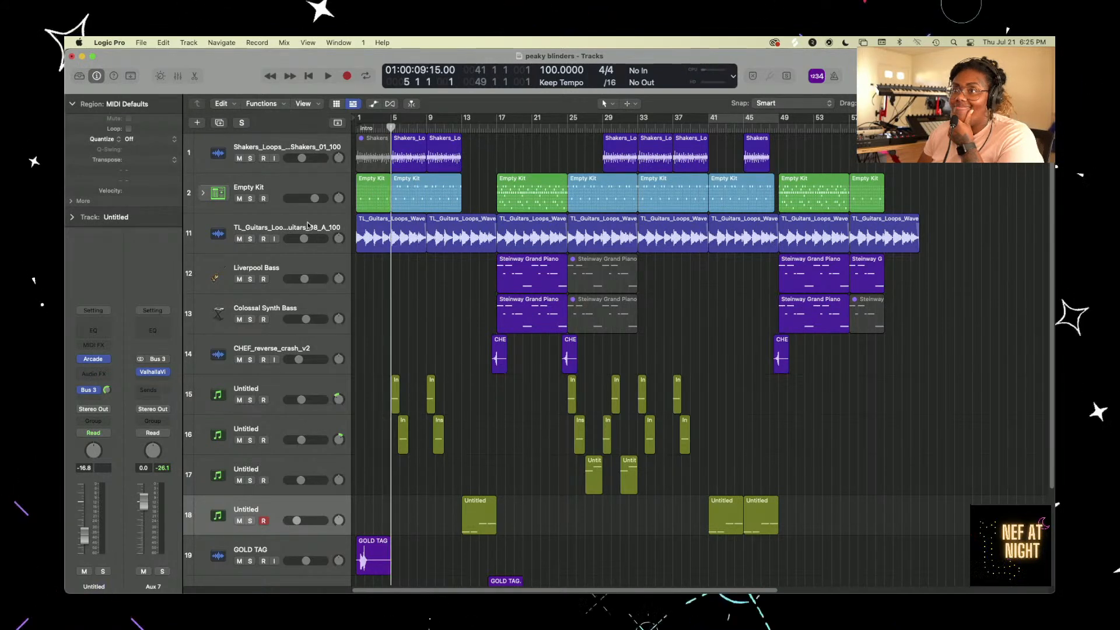
drag(307, 225, 307, 140)
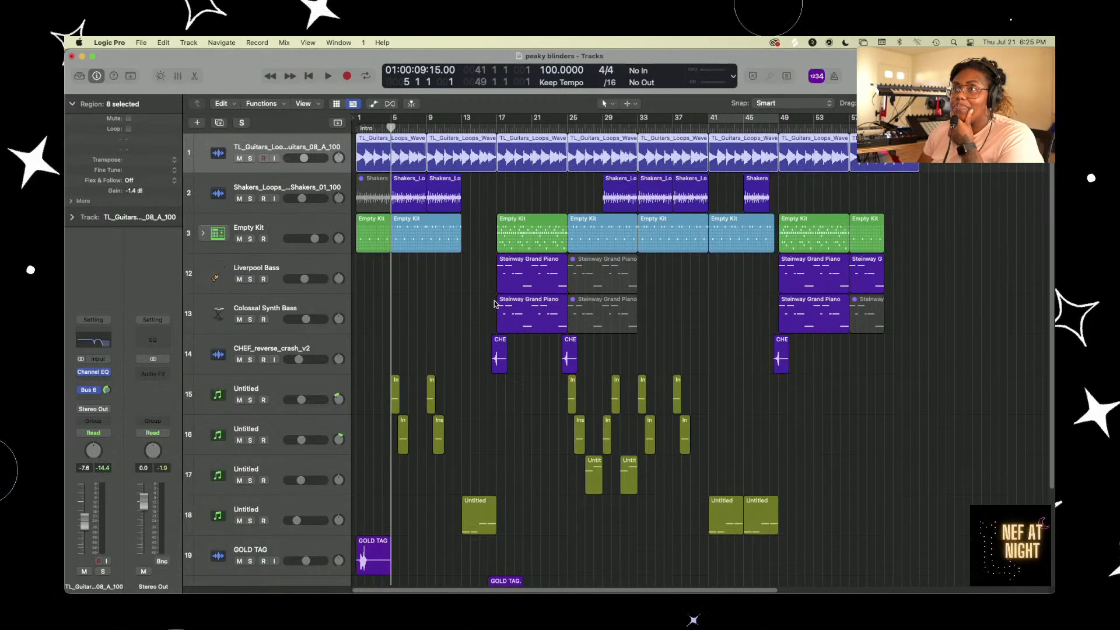
click(466, 324)
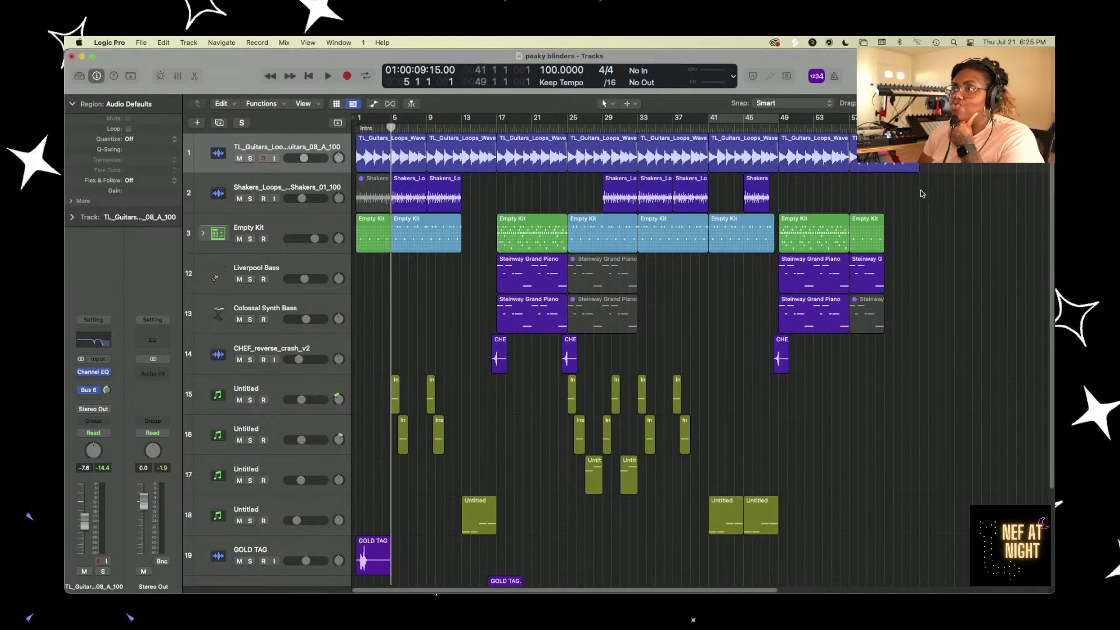
- Shift all regions from bar 5 onward, except the guitar loops, four bars later so they start at bar 9
drag(920, 192, 390, 590)
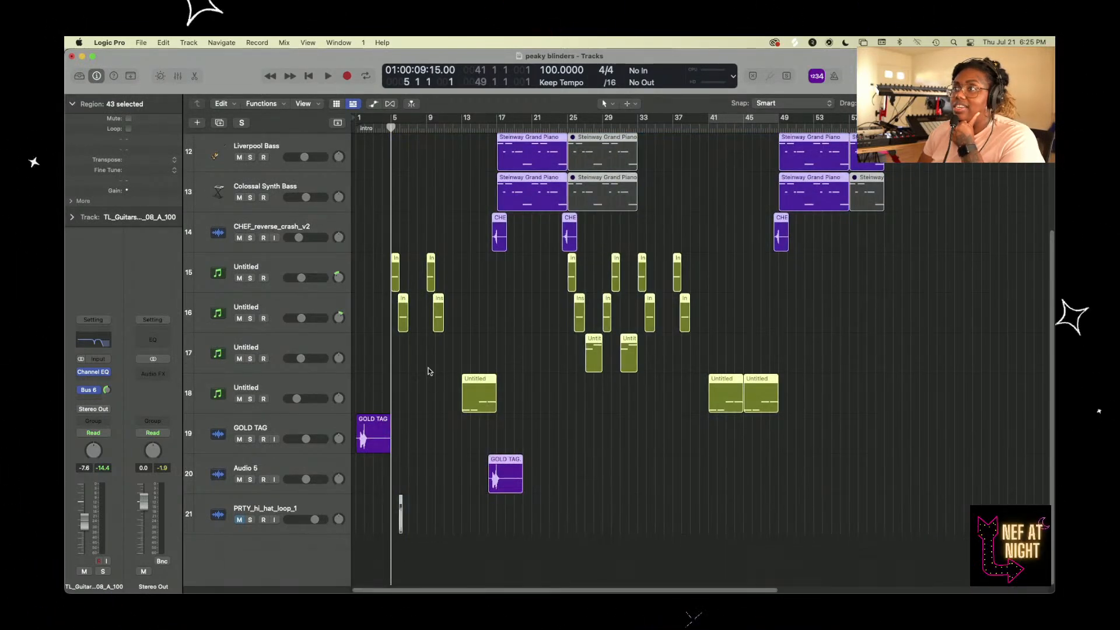
scroll(462, 331, up, 5)
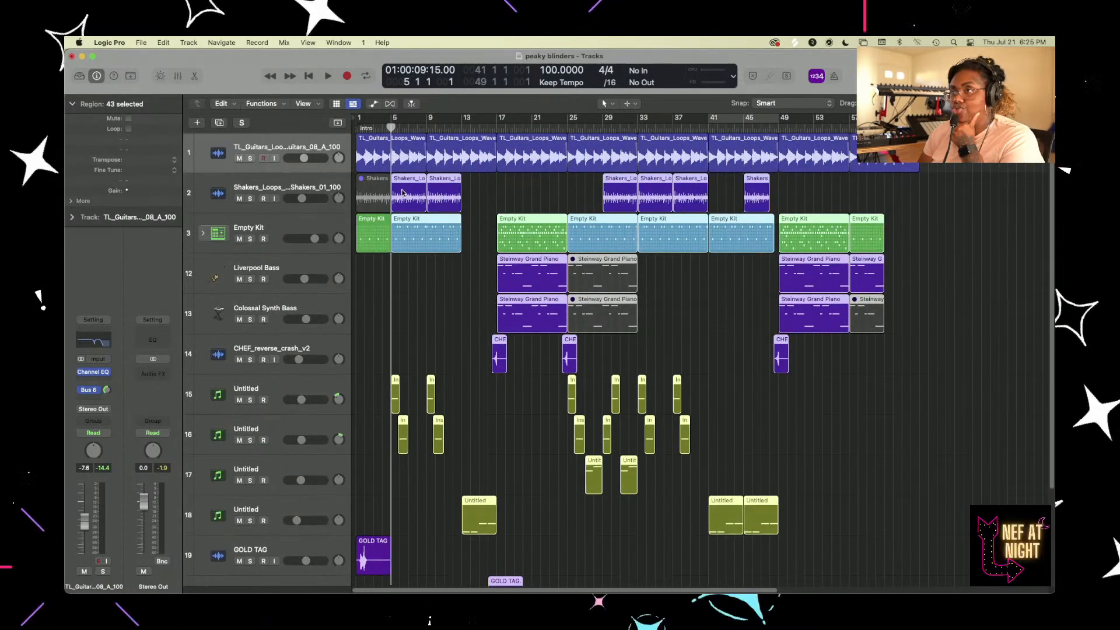
drag(403, 183, 440, 184)
click(461, 337)
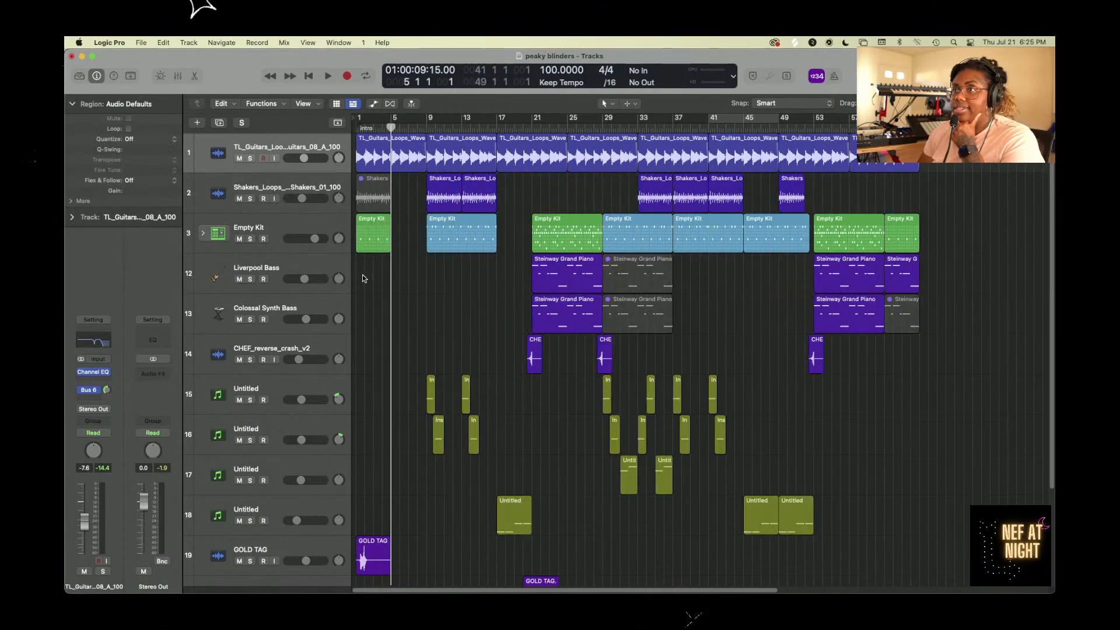
- Copy the opening Empty Kit region to bar 5 and play the extended intro from bar 1
drag(372, 237, 407, 241)
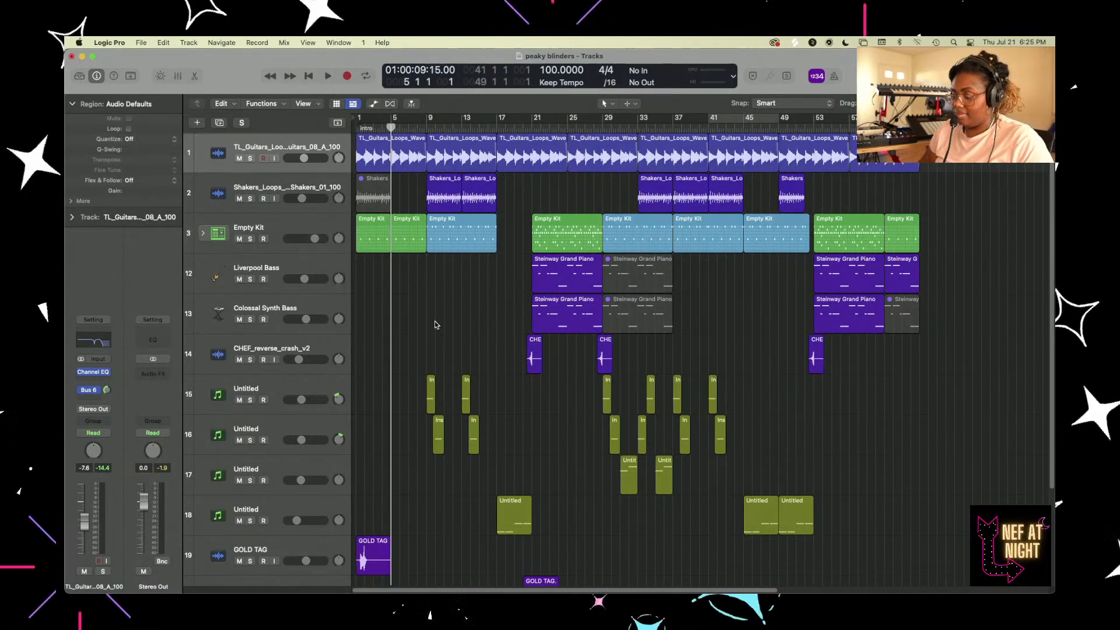
key(Return)
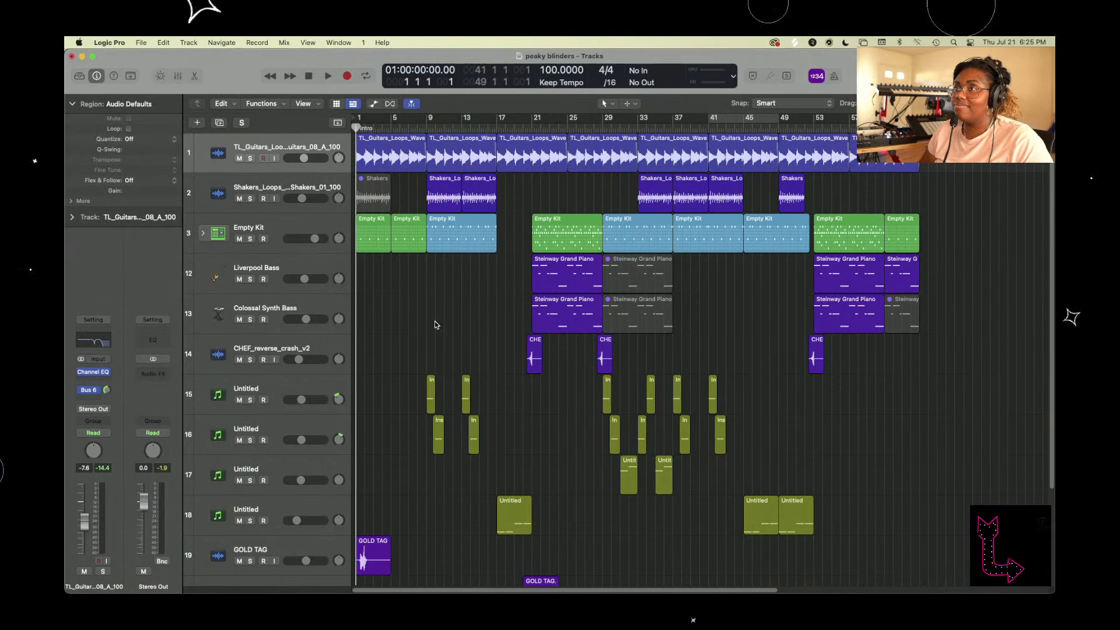
key(space)
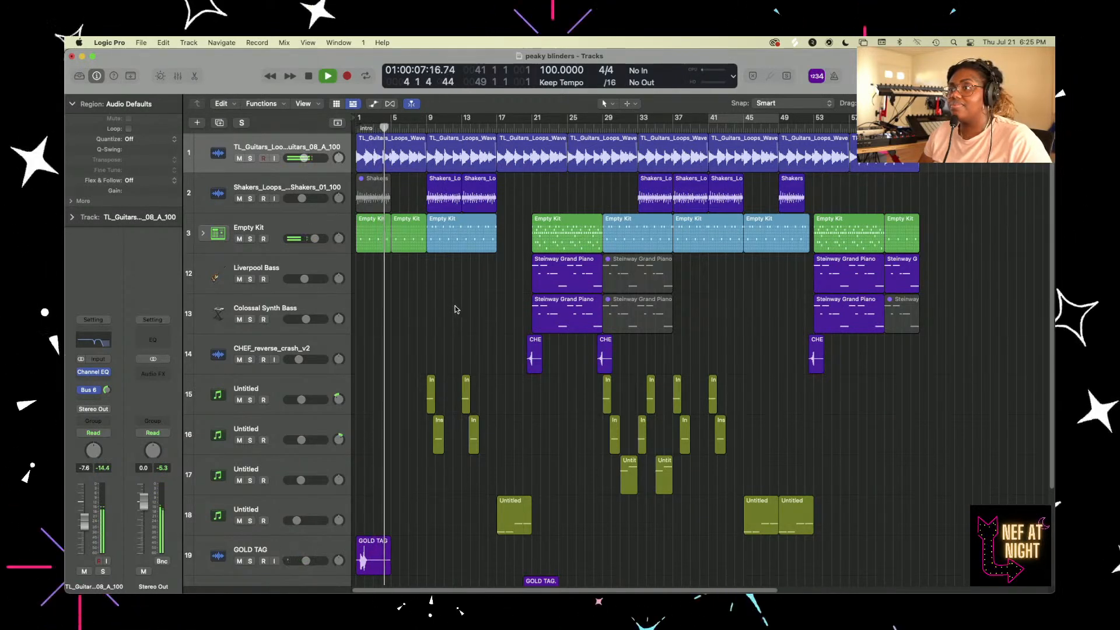
- Create a marker at bar 9 and name it "verse 1"
scroll(450, 513, down, 2)
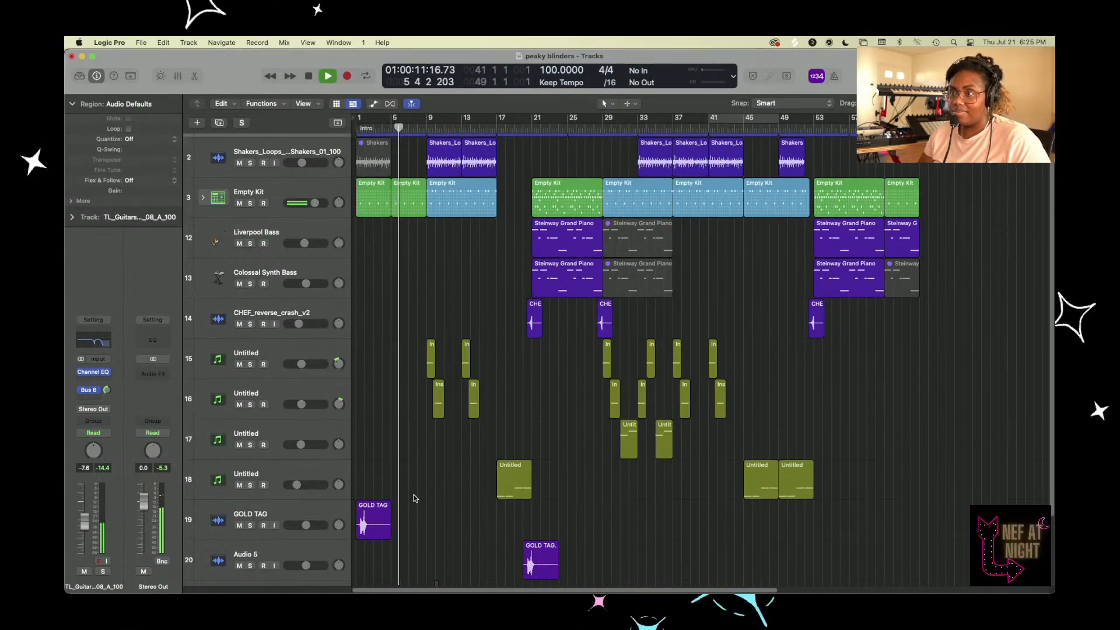
key(super+Left)
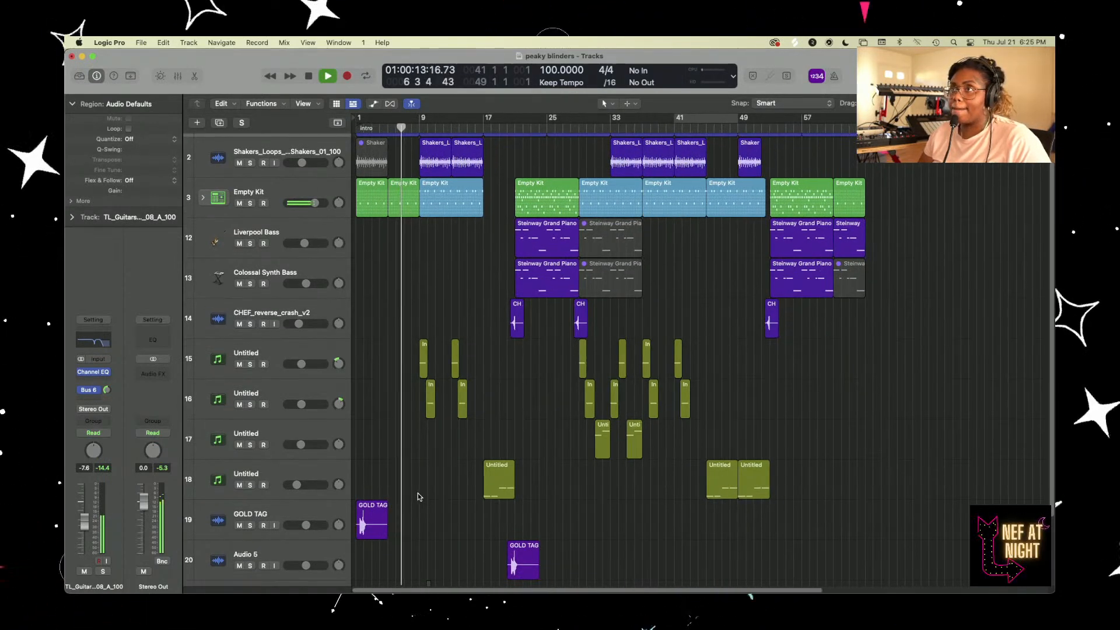
scroll(417, 497, up, 2)
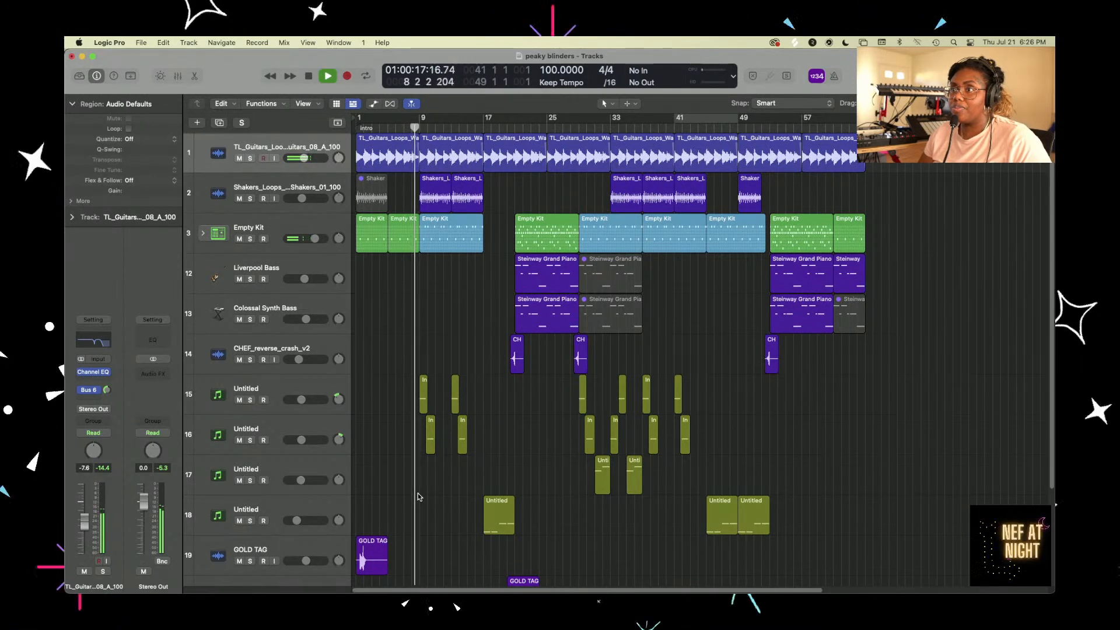
click(419, 127)
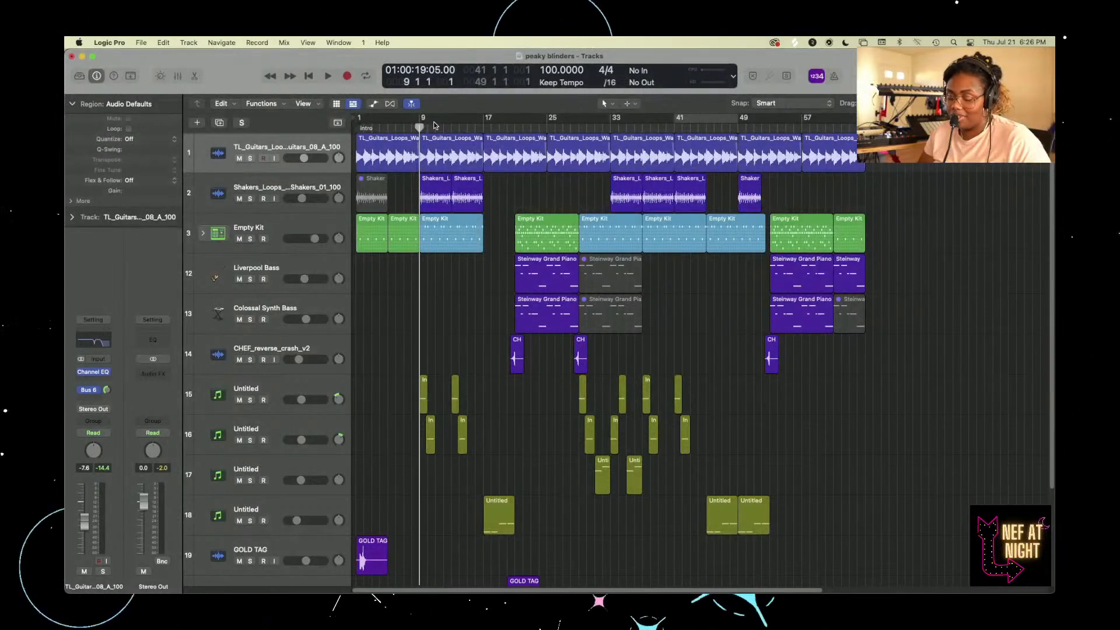
key(alt+apostrophe)
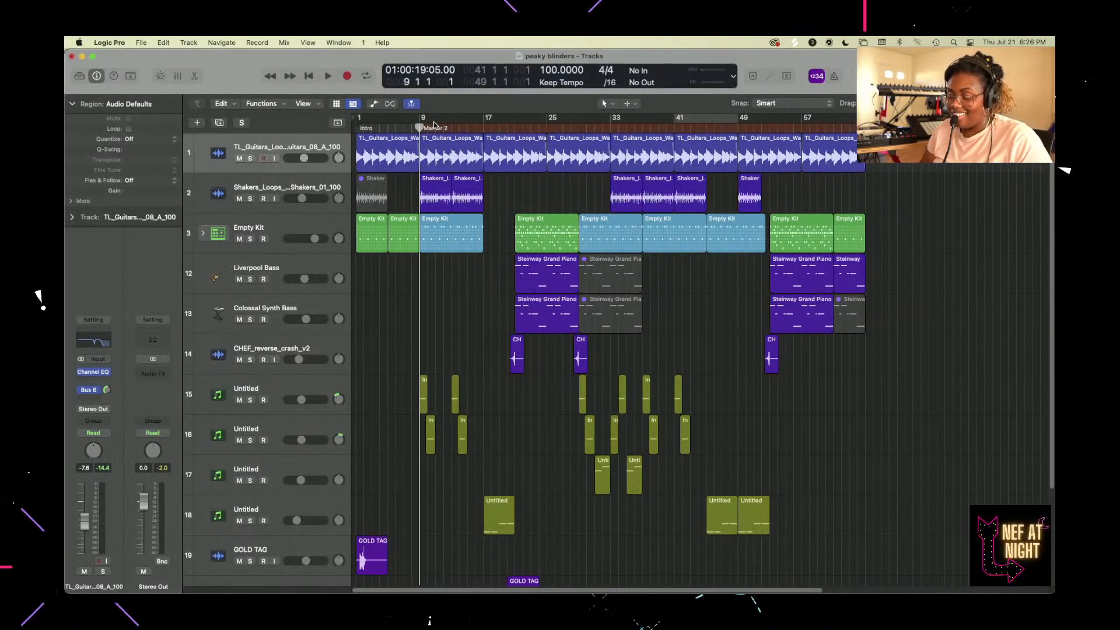
double_click(433, 126)
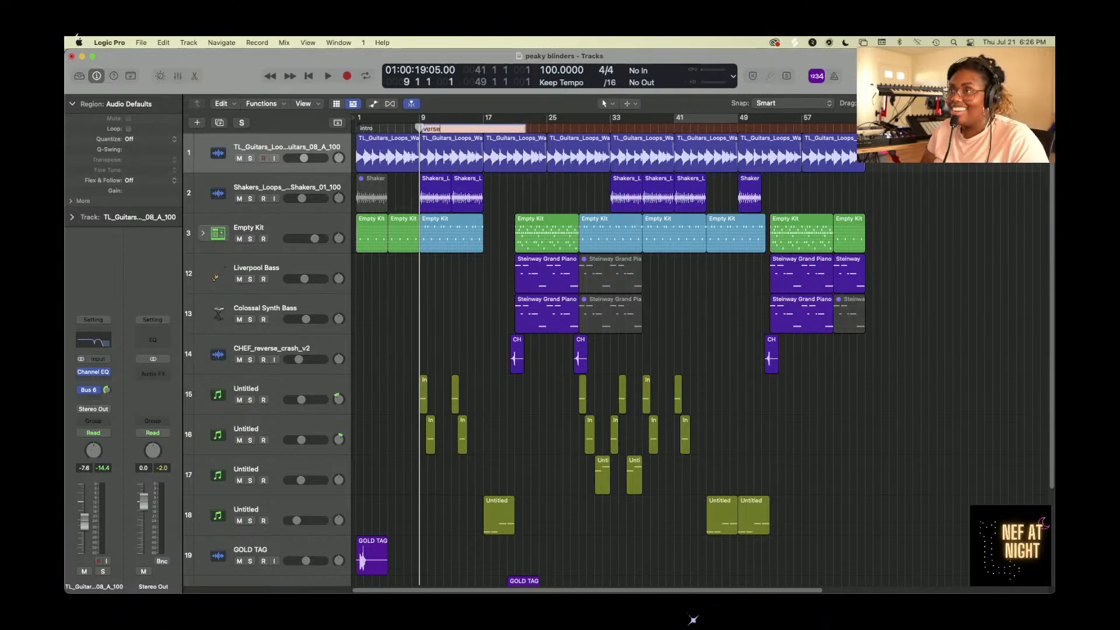
text(1)
key(Return)
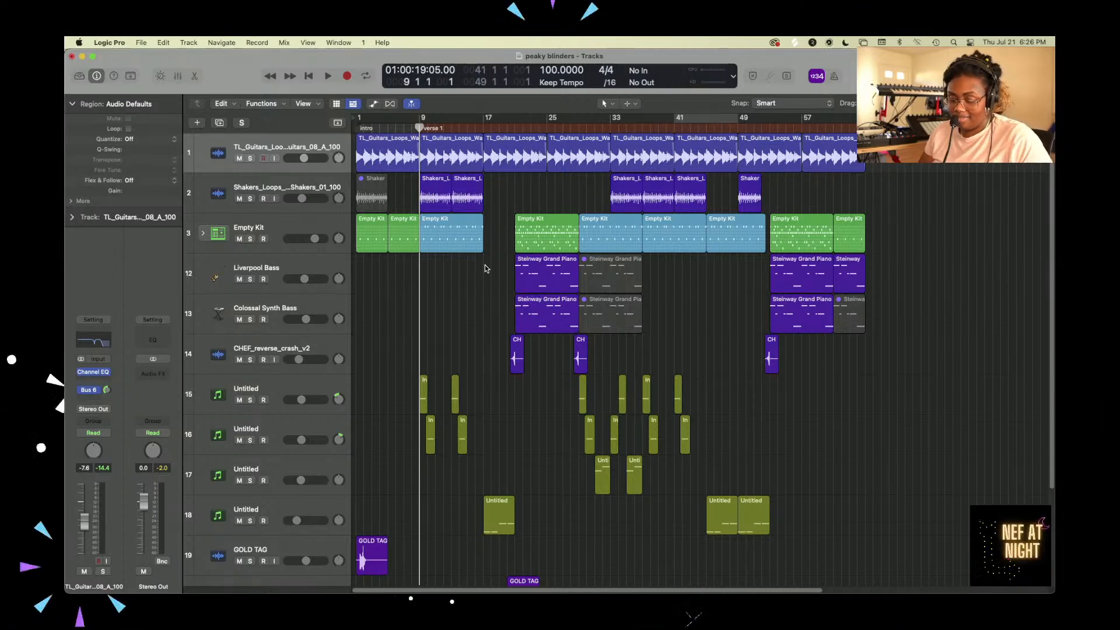
- Mute the Empty Kit region at bar 1 and play the intro from bar 1 into the start of the verse
key(super+Right)
key(super+Right)
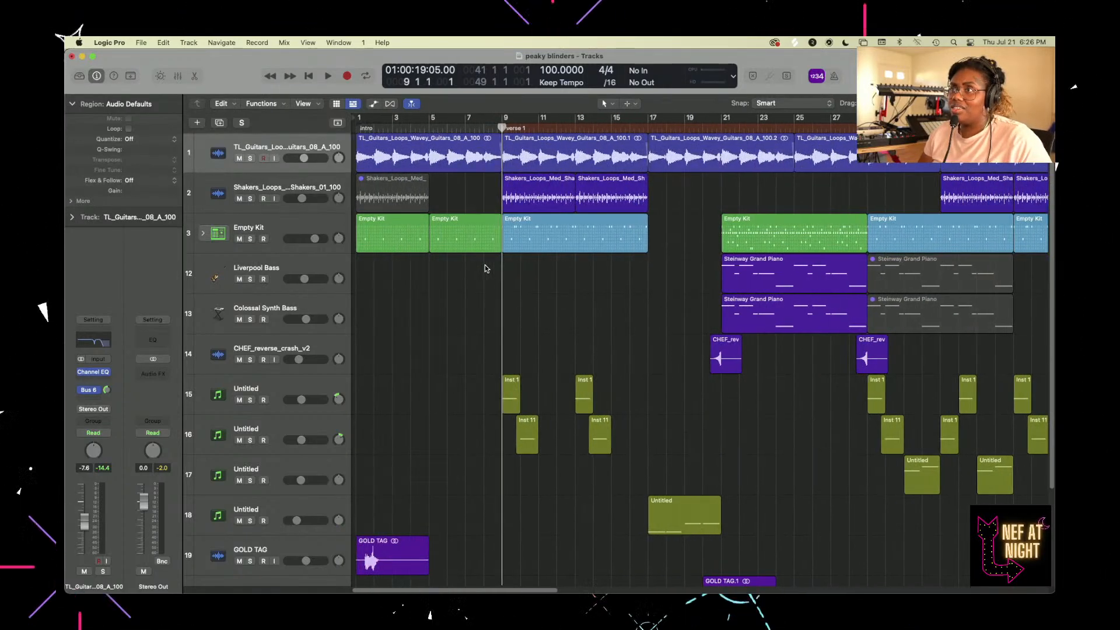
scroll(484, 268, down, 3)
scroll(484, 268, up, 3)
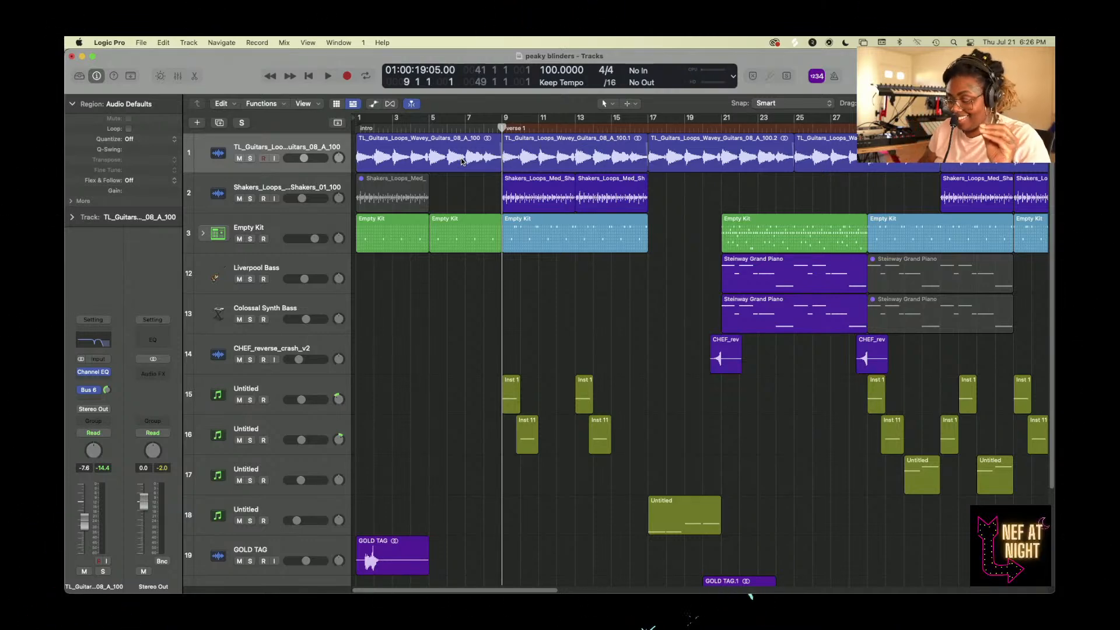
key(Return)
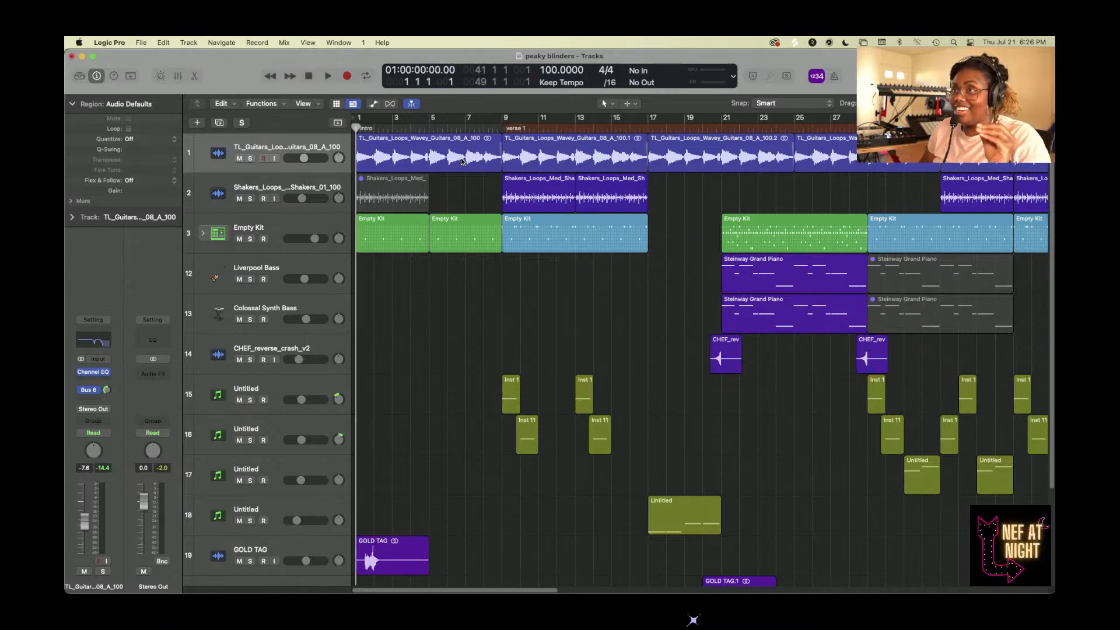
right_click(402, 242)
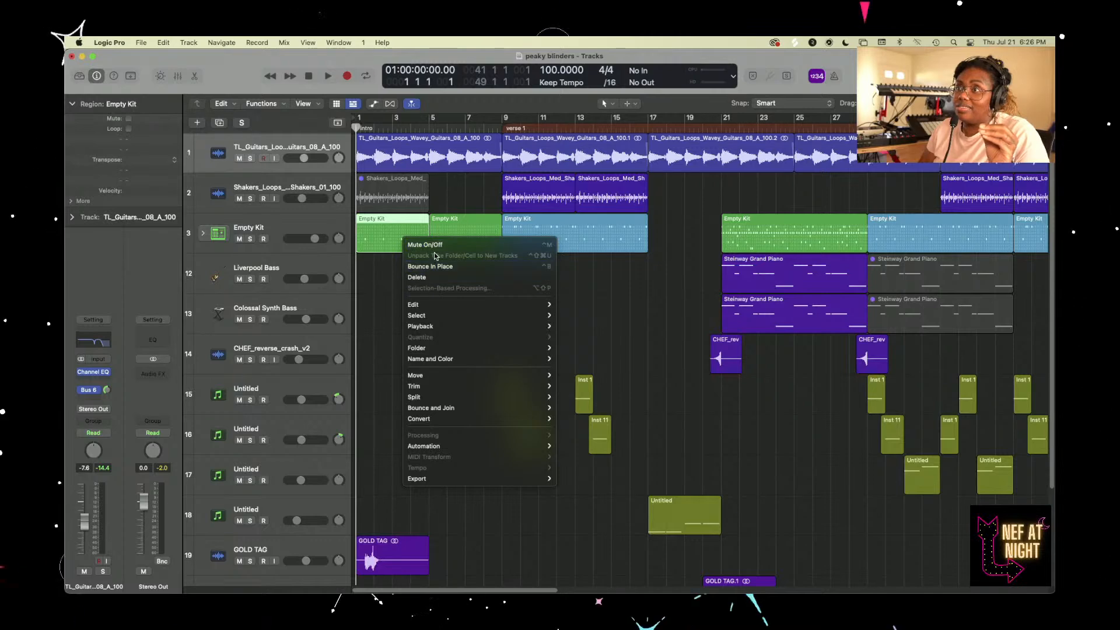
click(426, 245)
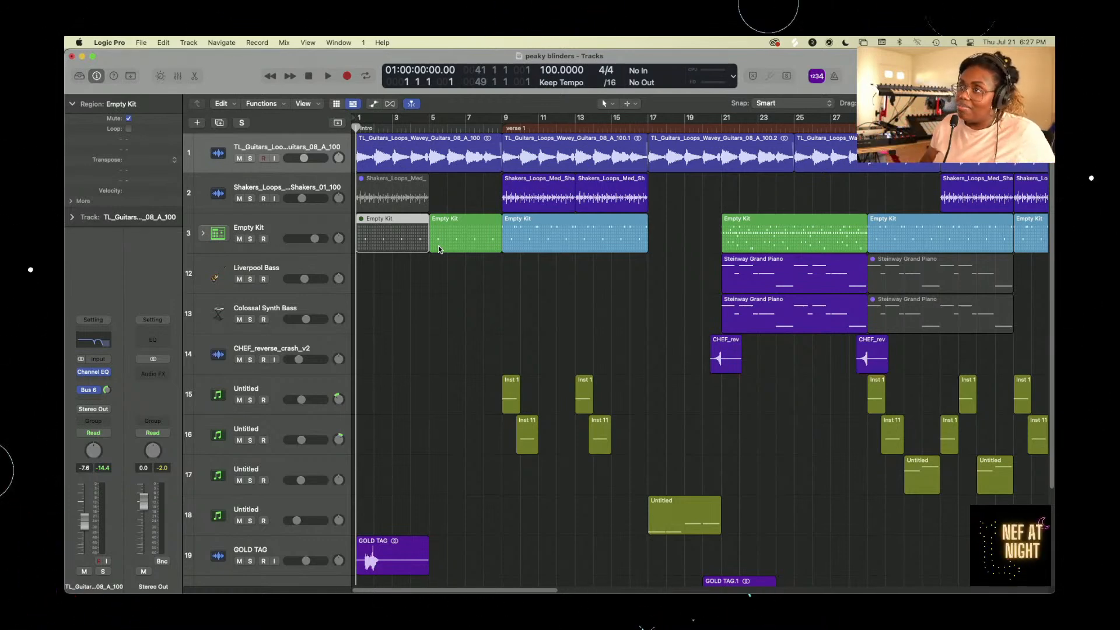
key(space)
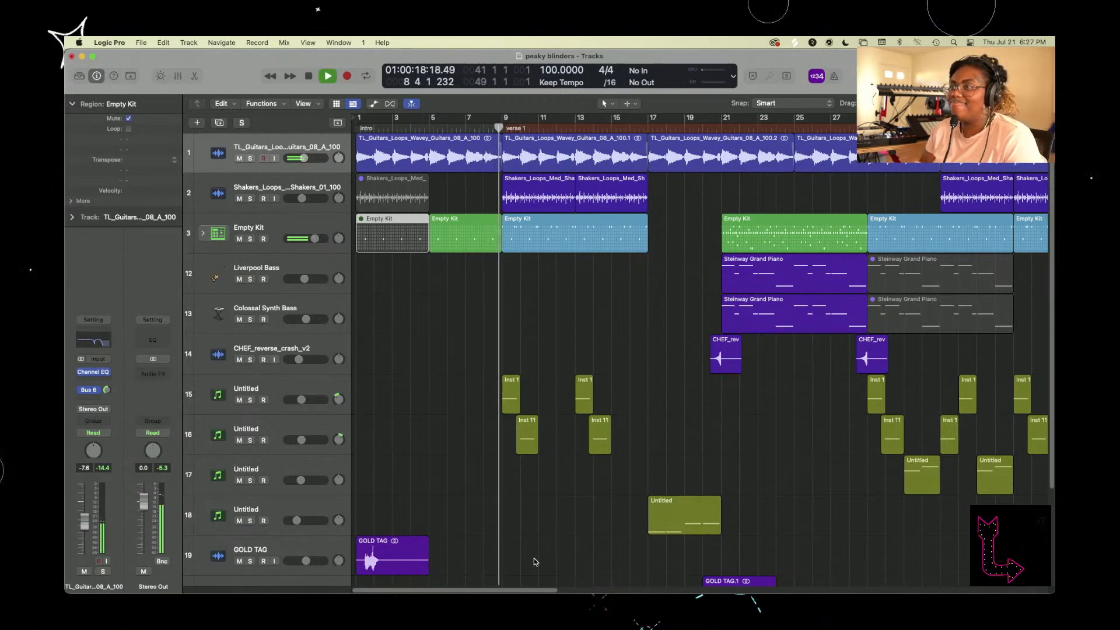
key(space)
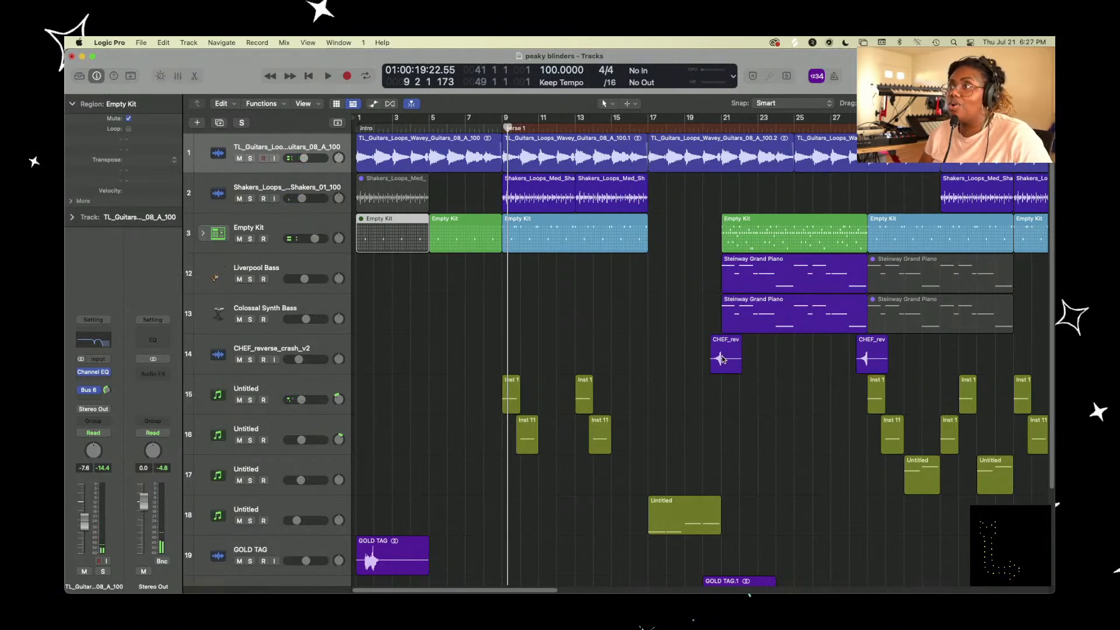
- Copy the CHEF_reverse_crash_v2 region from just before bar 21 to just before bar 9 and play from bar 9
mouse_move(507, 129)
mouse_down()
mouse_move(482, 128)
mouse_move(502, 128)
mouse_up()
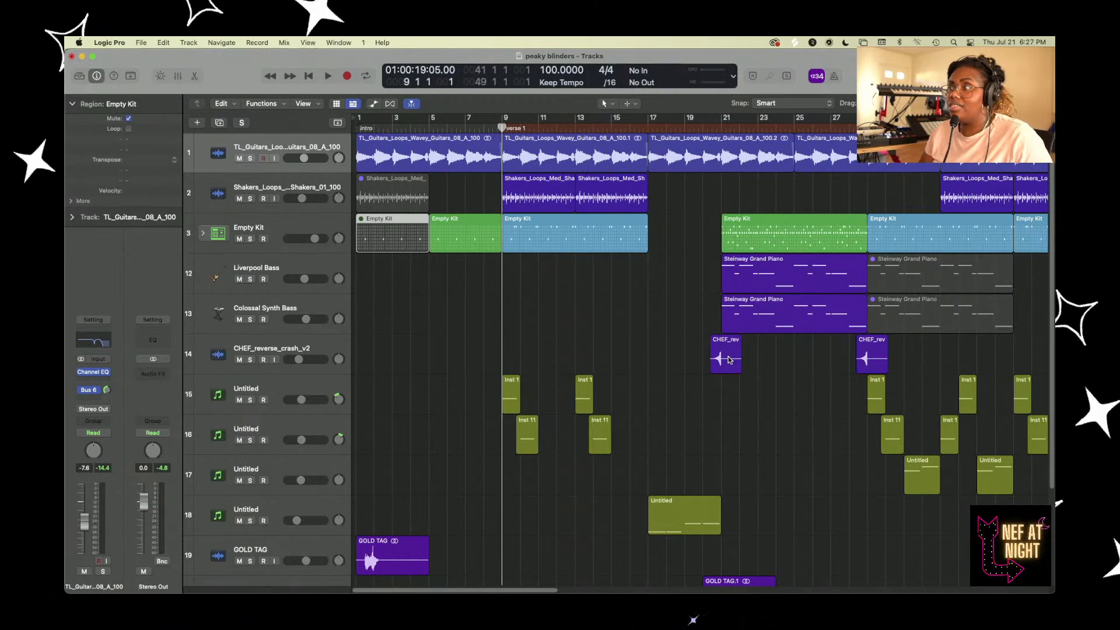
drag(729, 360, 512, 341)
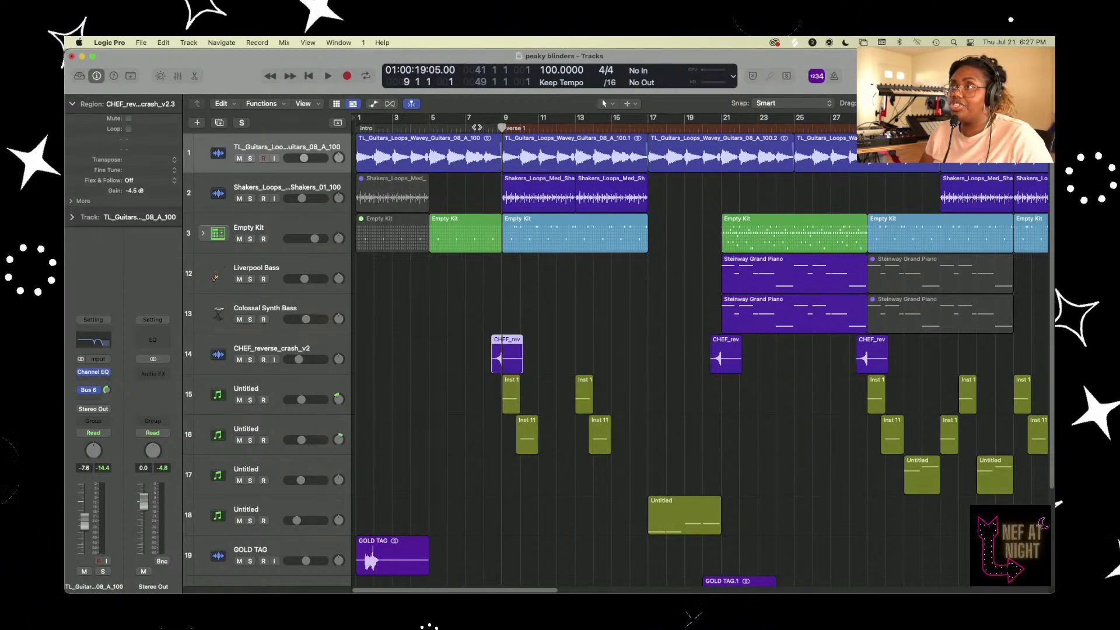
key(space)
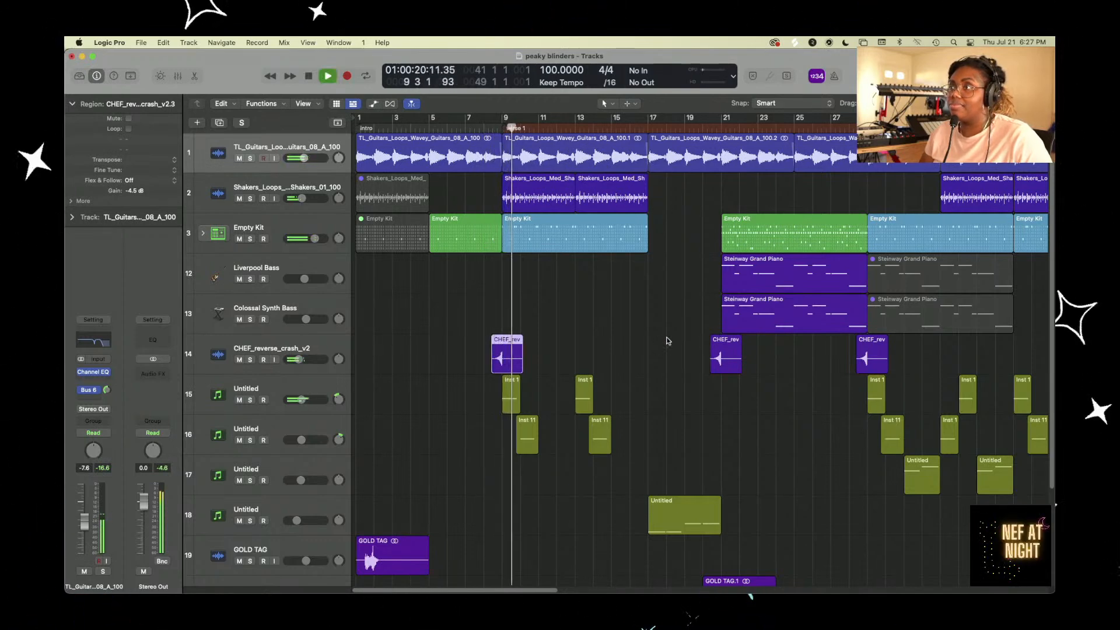
- Select tracks 15 and 16, show the mixer and play the verse with a cycle range from bar 9 to bar 15
click(296, 398)
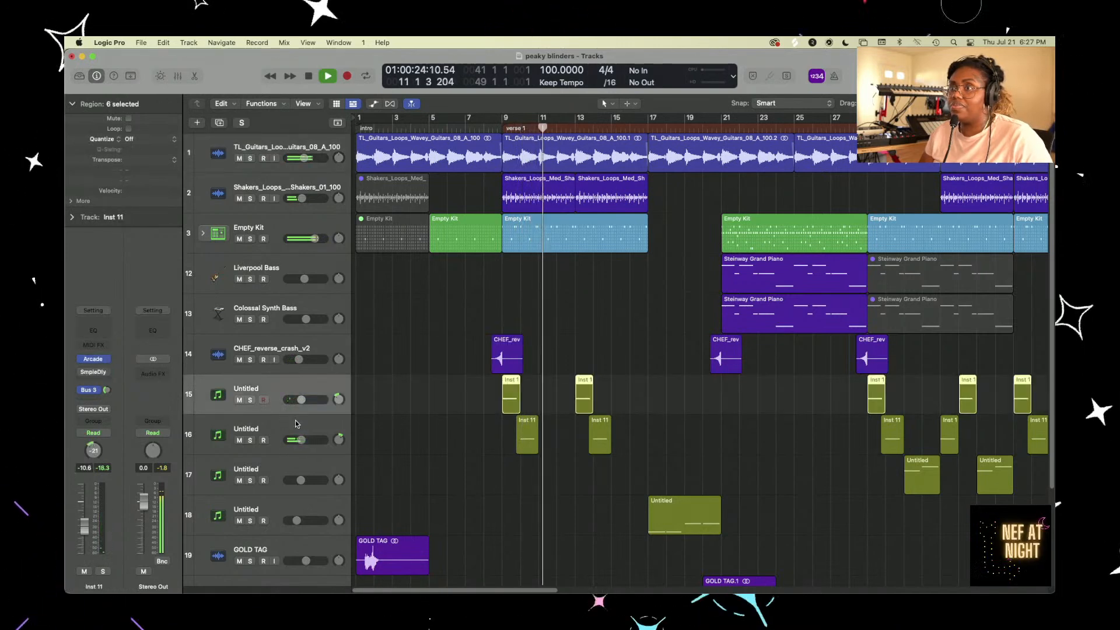
shift+click(295, 420)
key(space)
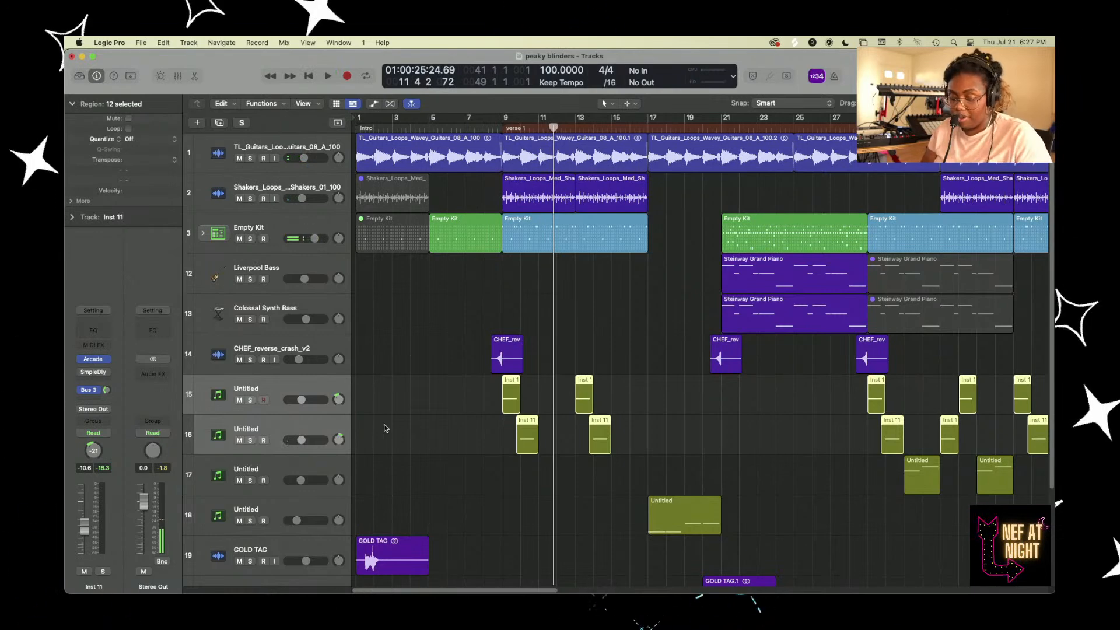
key(x)
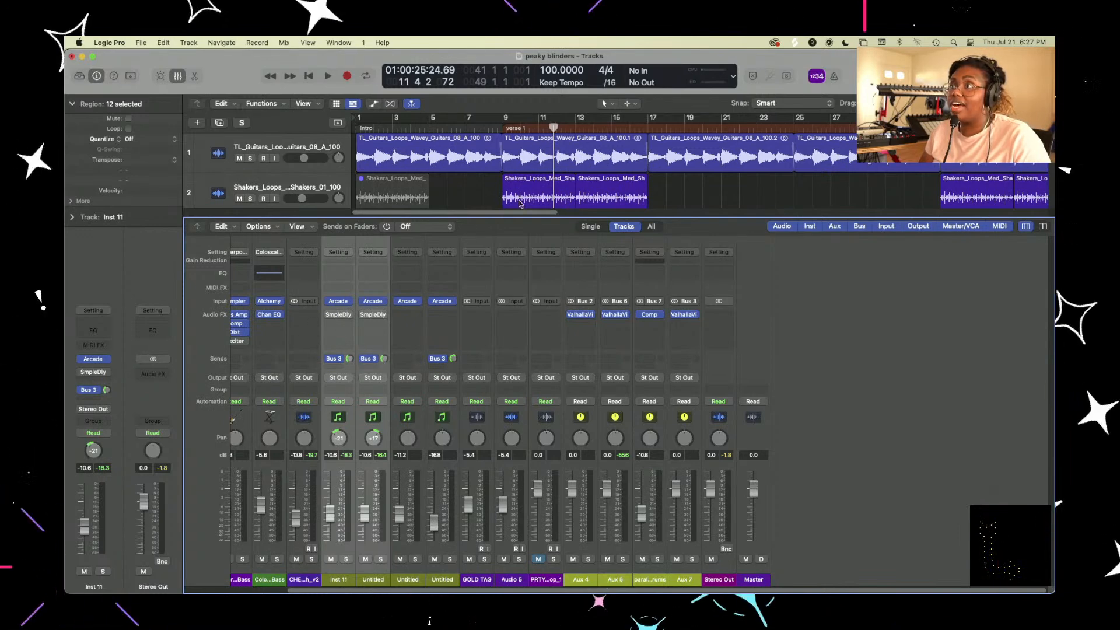
scroll(519, 201, down, 3)
scroll(519, 200, down, 5)
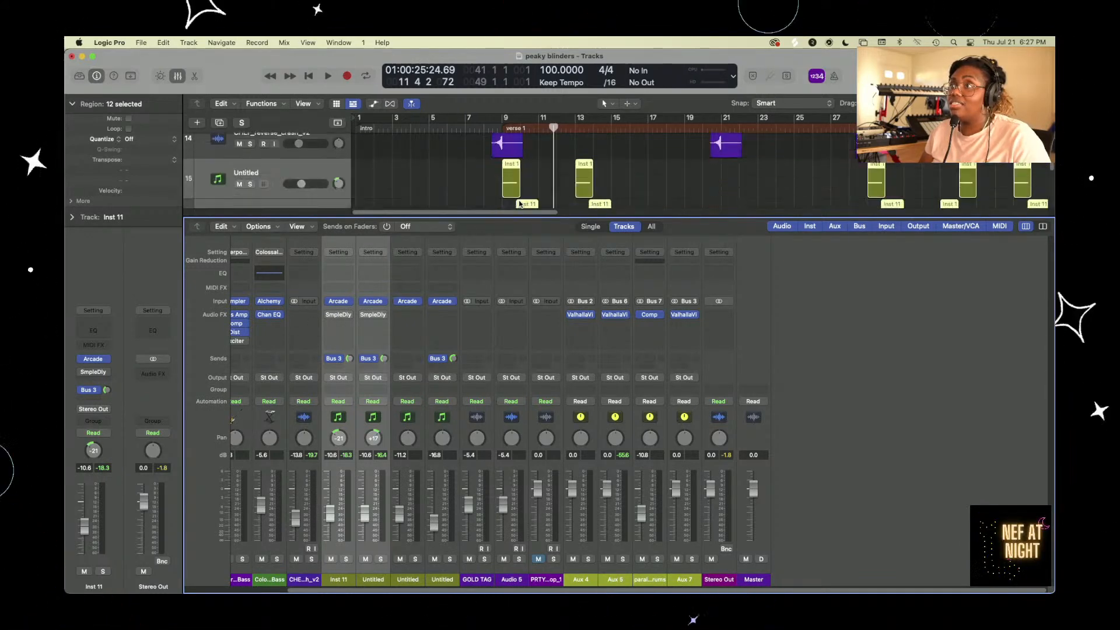
drag(505, 120, 611, 121)
key(space)
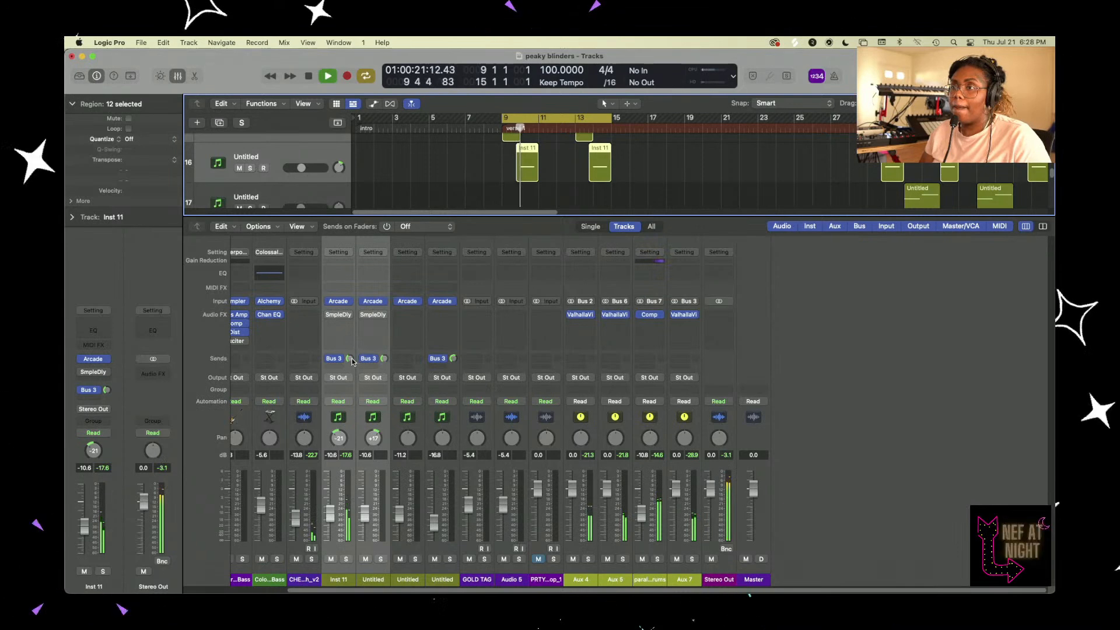
- While auditioning the loop, lower both selected Arcade channels to -15.4 dB, set their Bus 3 sends to about -5 dB, and close the mixer
drag(350, 359, 350, 348)
key(Return)
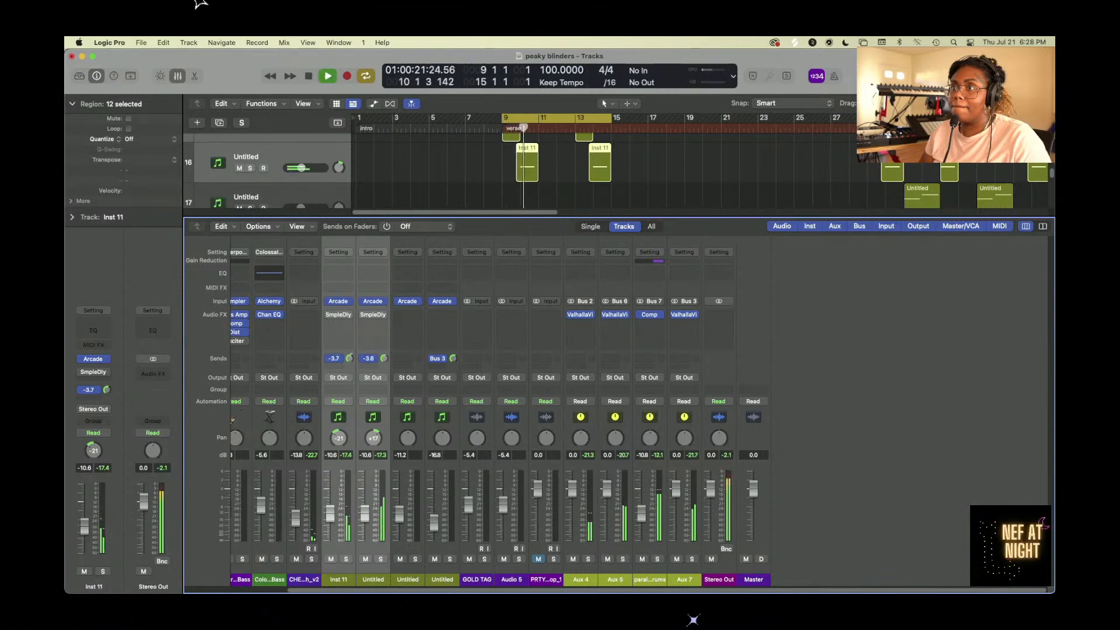
drag(351, 354, 353, 358)
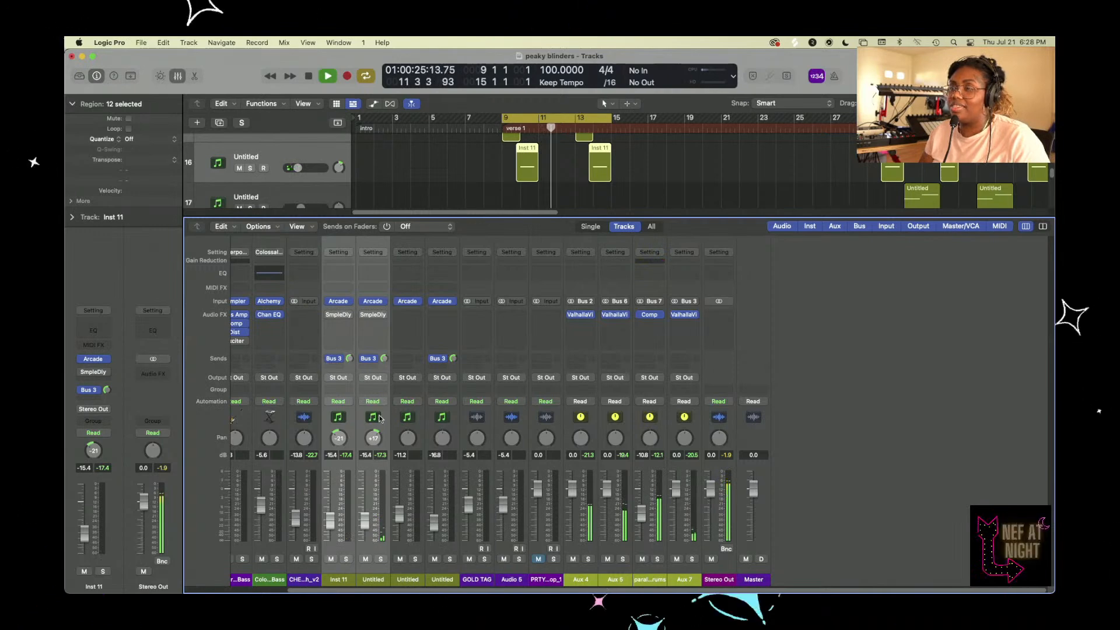
key(space)
key(space)
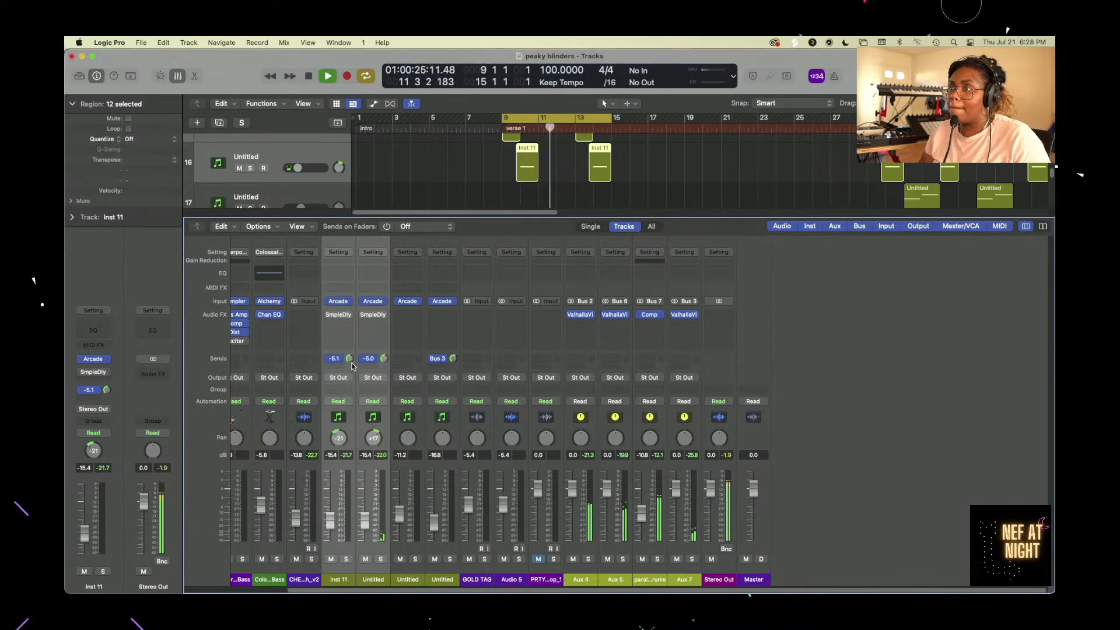
key(space)
key(space)
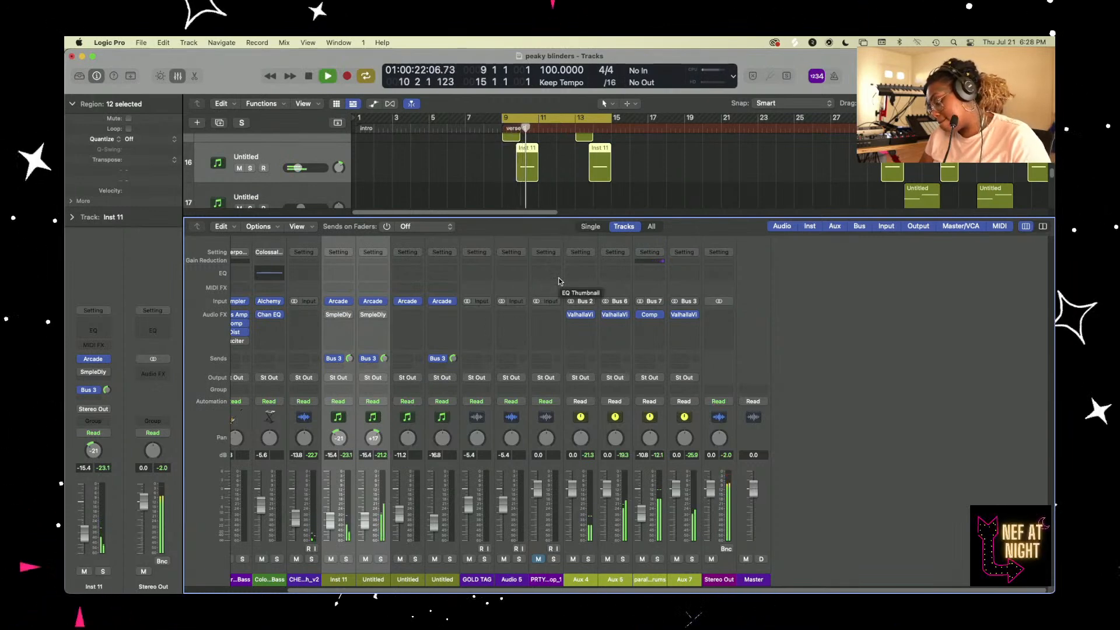
key(space)
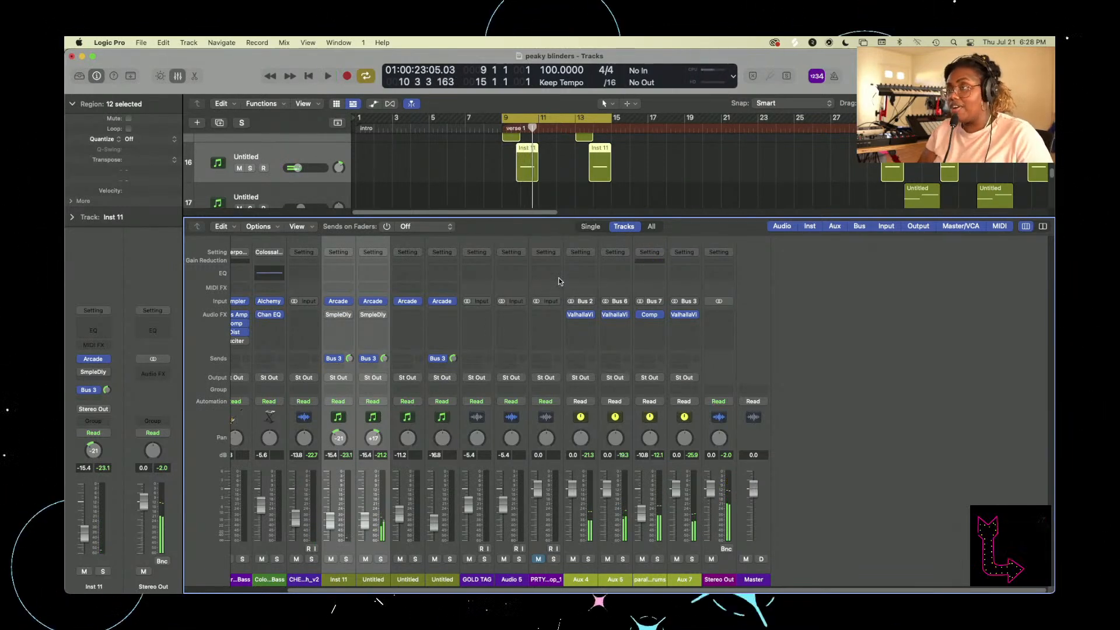
key(x)
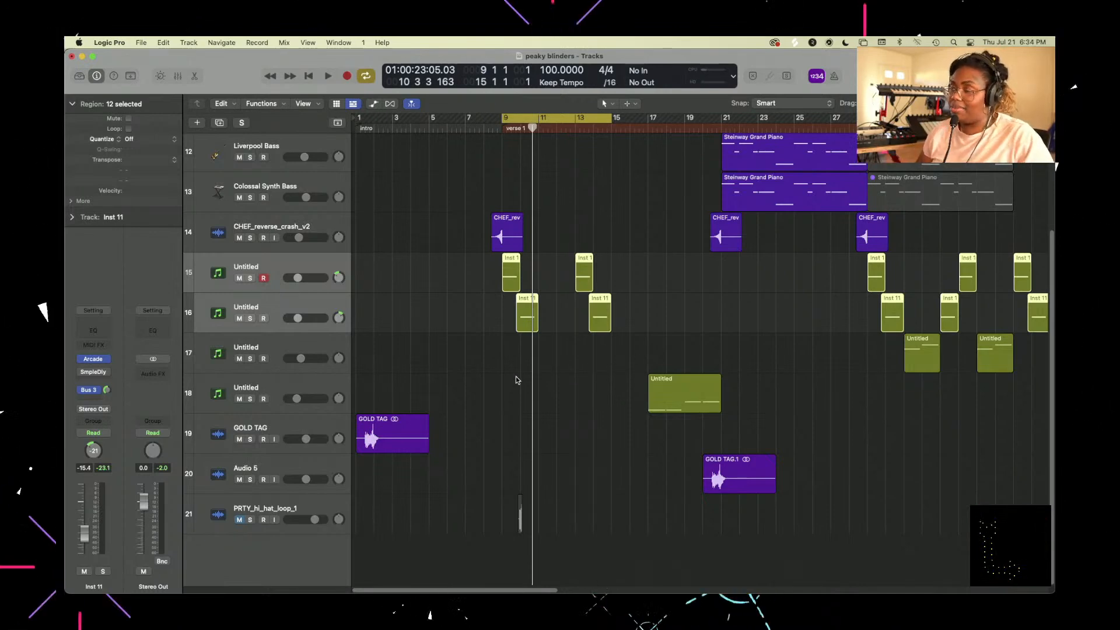
- Extend the cycle range to bar 17 and play the looped verse 1 section
scroll(600, 442, down, 5)
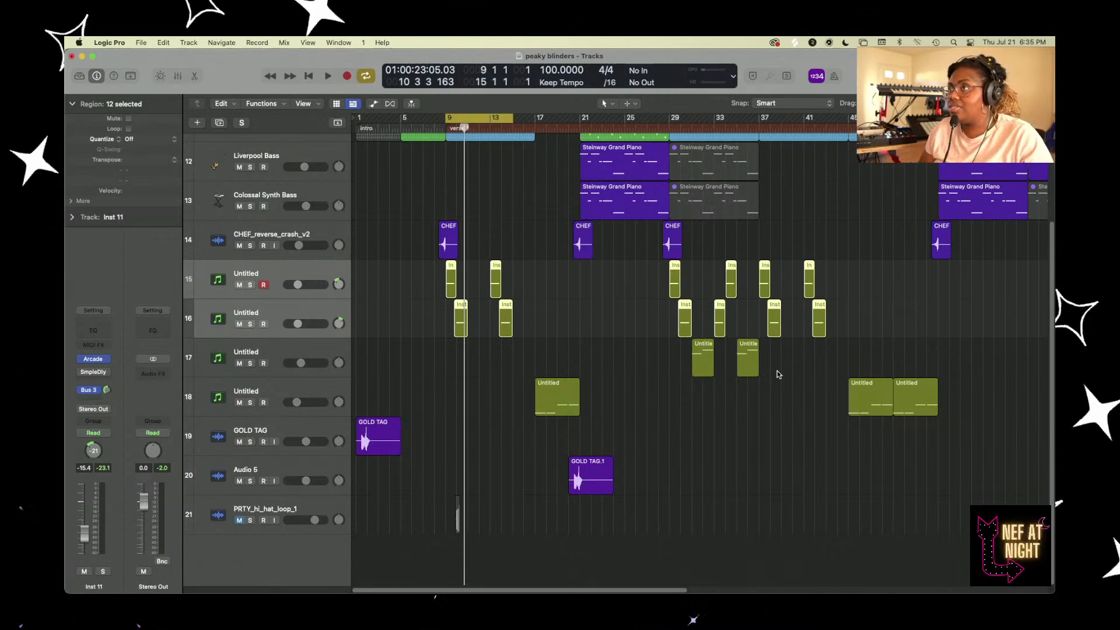
scroll(707, 467, up, 3)
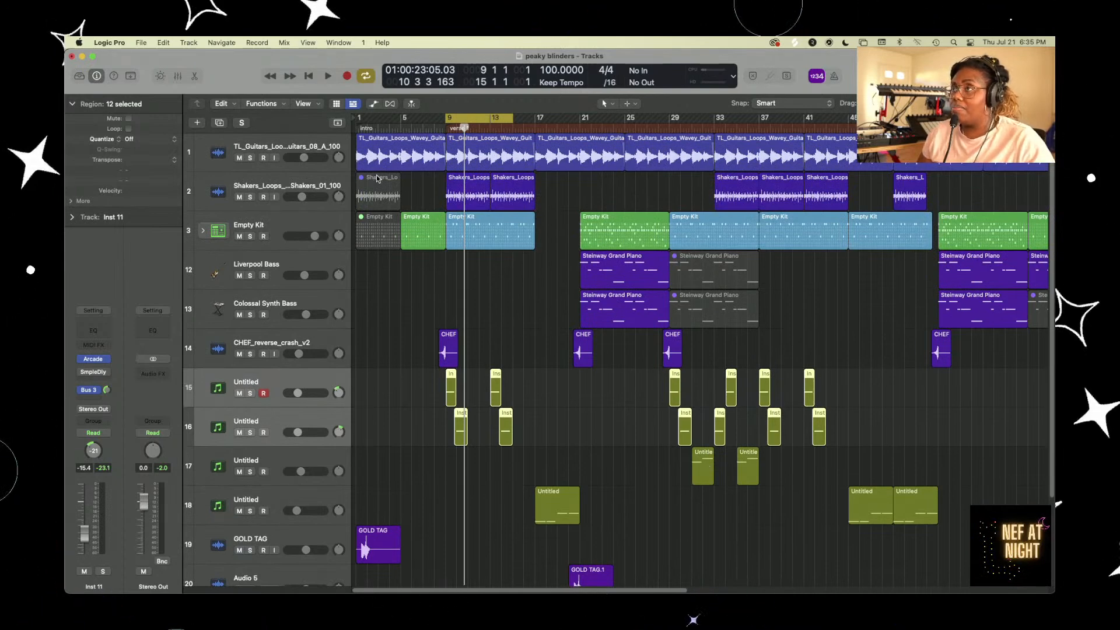
drag(512, 118, 535, 117)
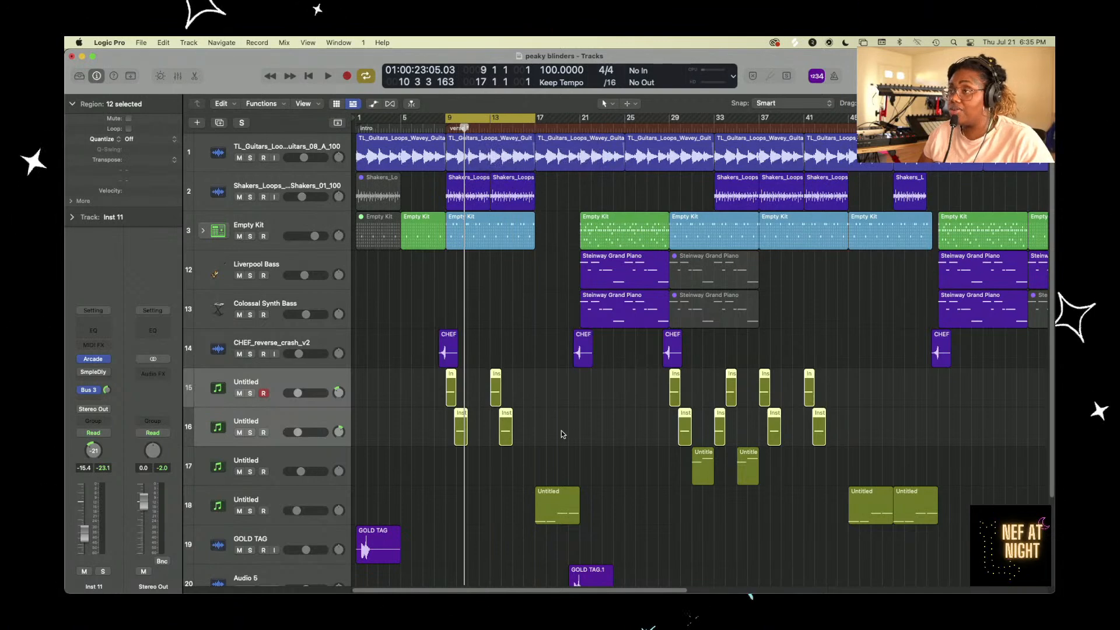
scroll(561, 431, down, 2)
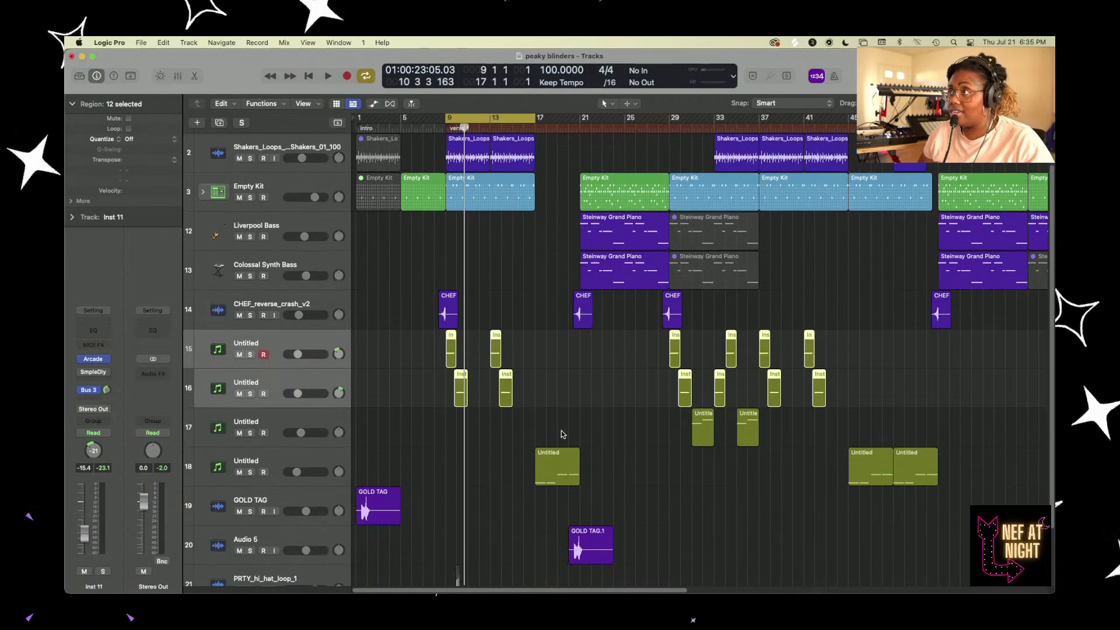
scroll(561, 431, up, 2)
scroll(562, 434, right, 2)
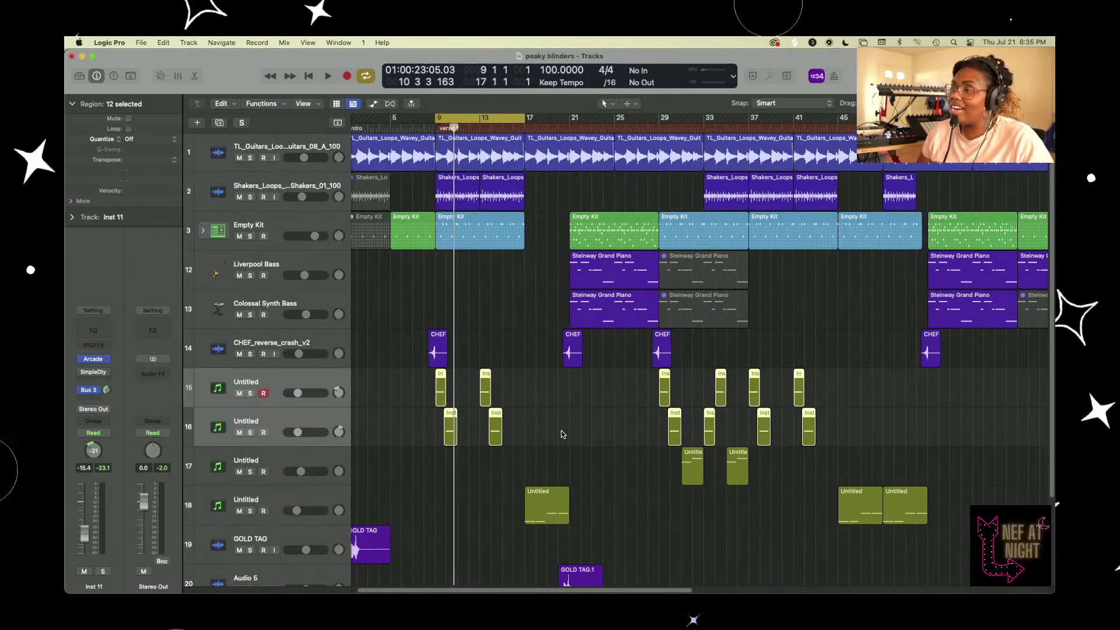
scroll(561, 432, down, 1)
key(space)
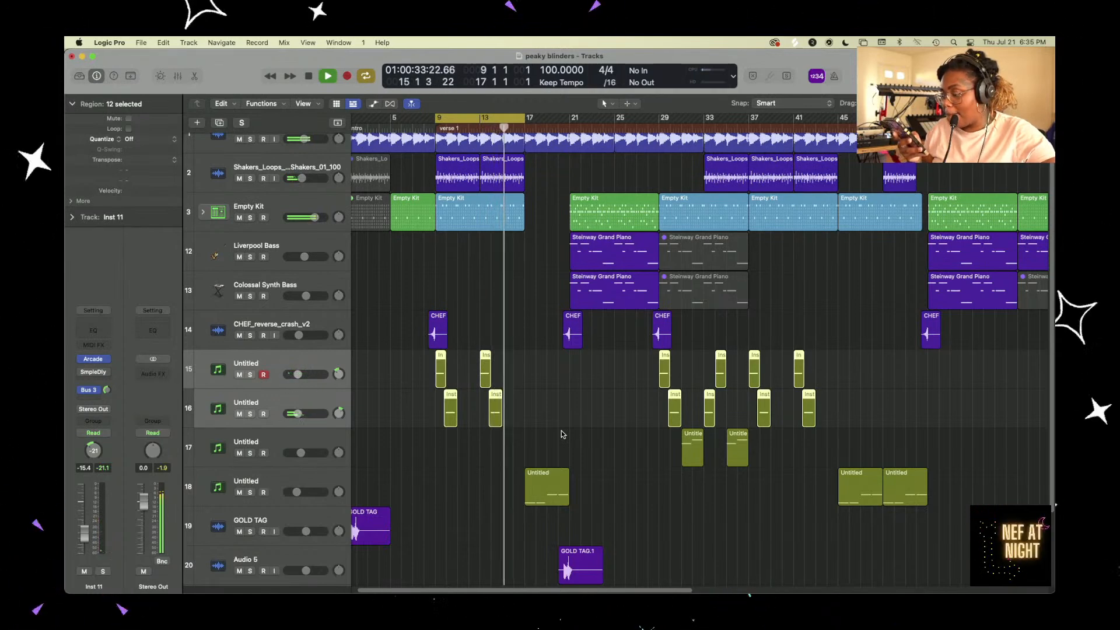
key(space)
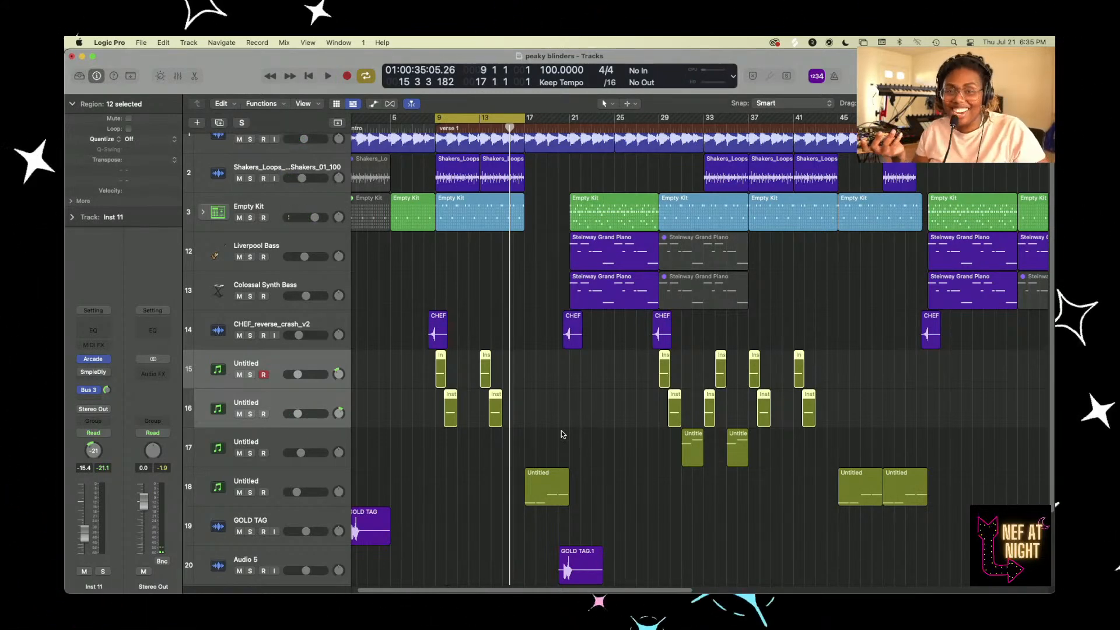
- Play the looped verse 1 section, turn off the cycle range, and listen on past bar 17 into the section at bar 21
key(space)
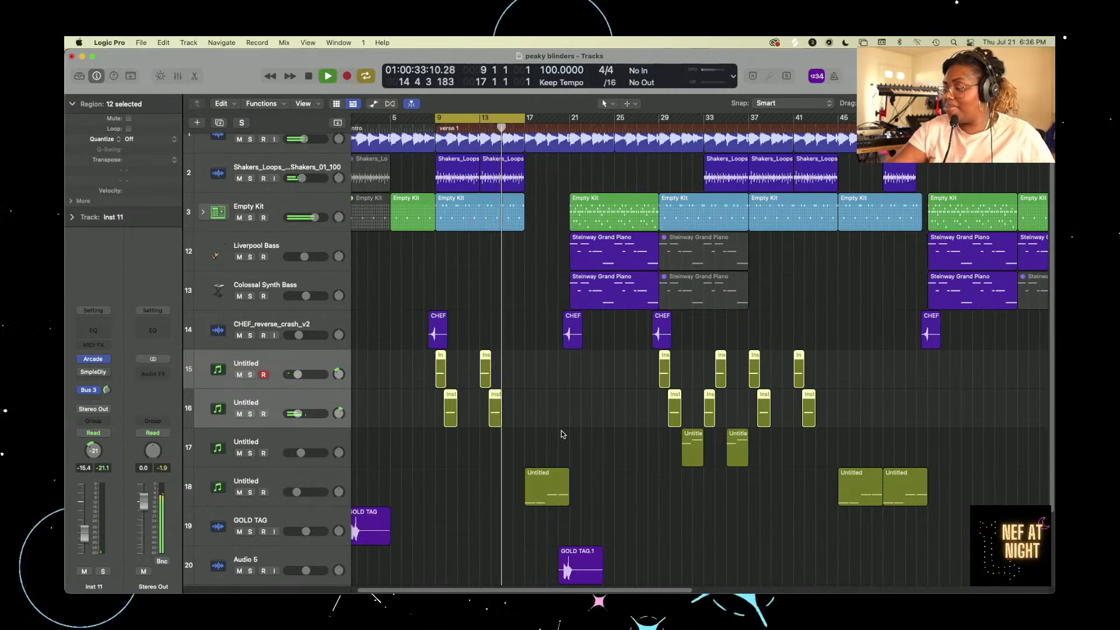
key(space)
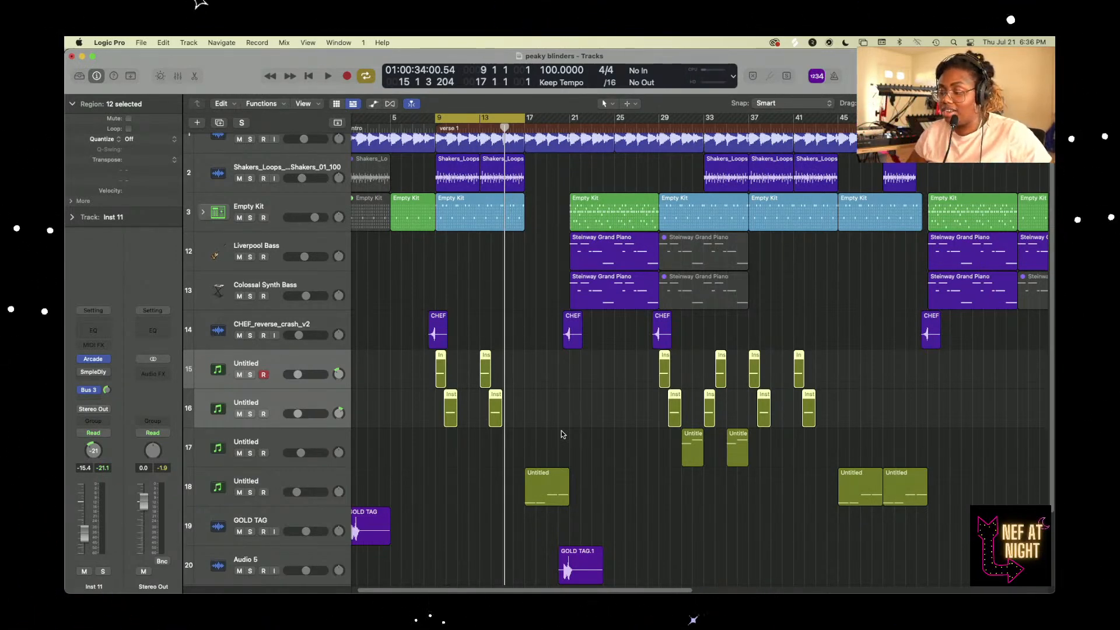
key(space)
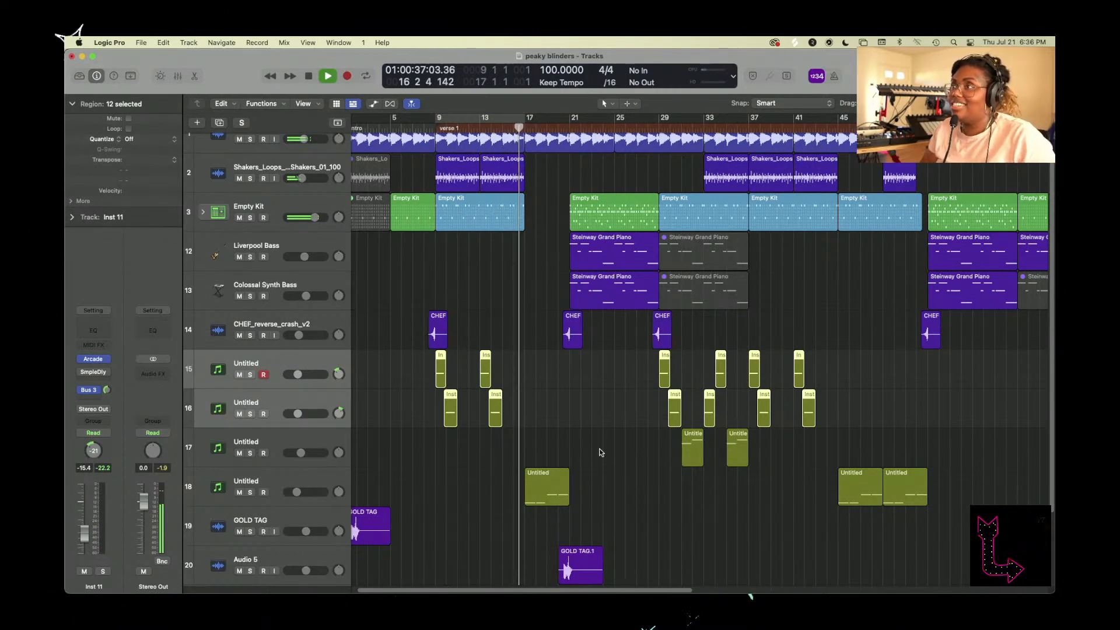
scroll(601, 441, up, 2)
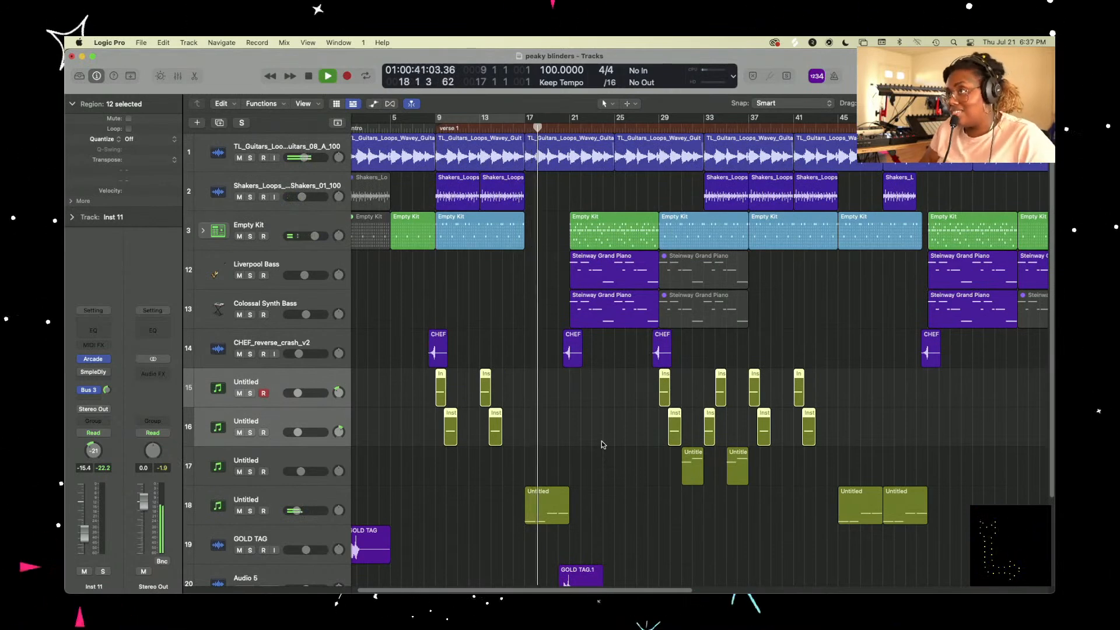
scroll(603, 443, down, 1)
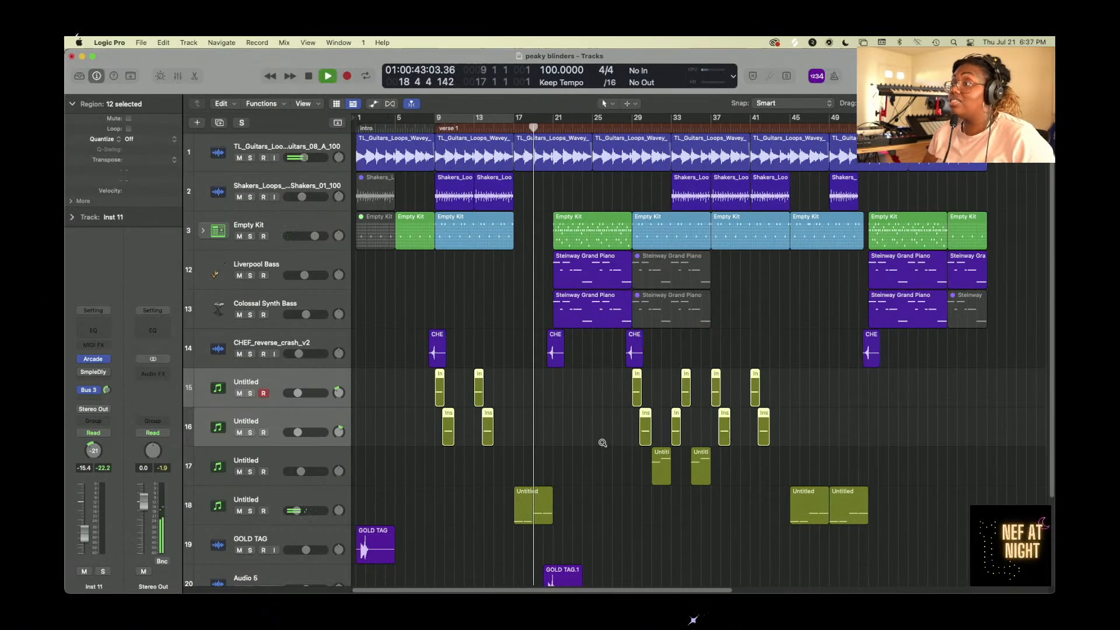
scroll(602, 443, down, 1)
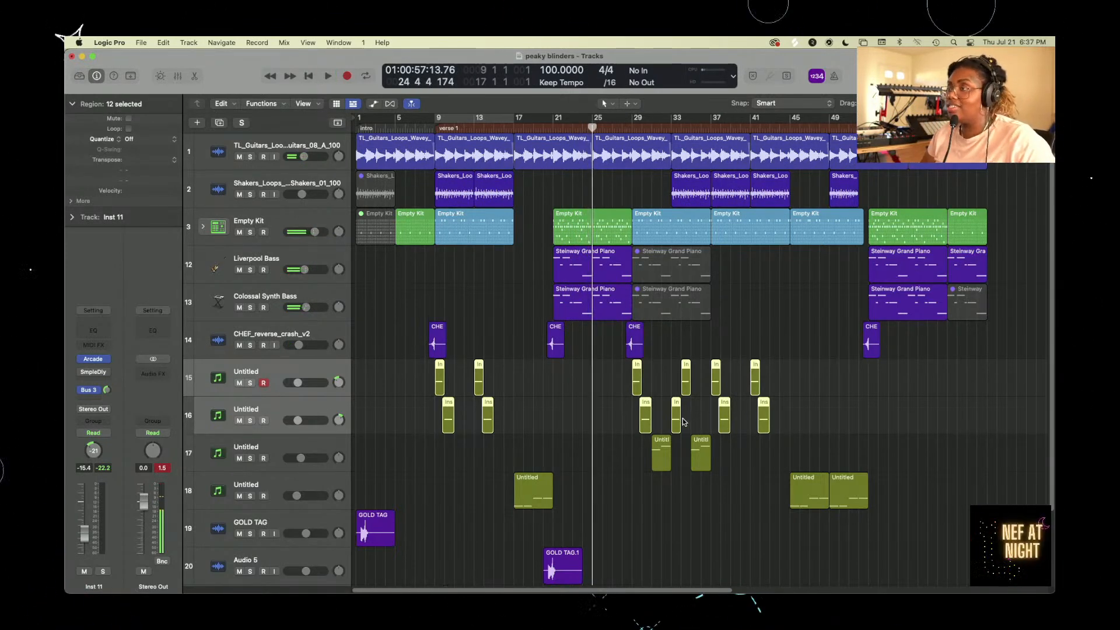
- Check the arrangement around verse 1, play the rest of the track from bar 24 and stop in bar 61
key(super+Right)
key(super+Right)
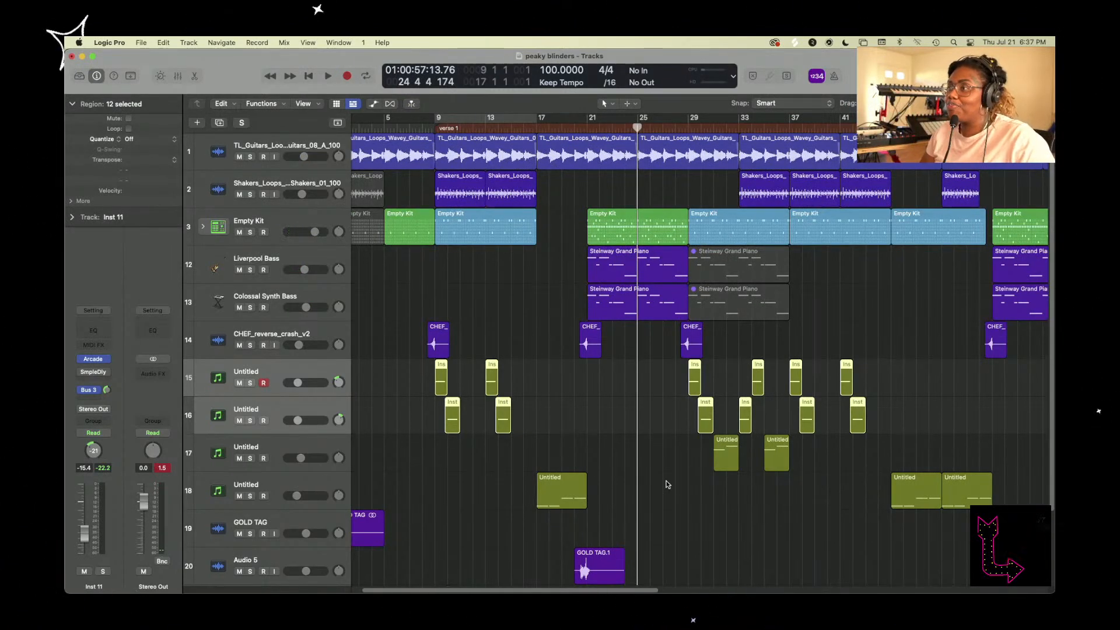
scroll(714, 515, down, 3)
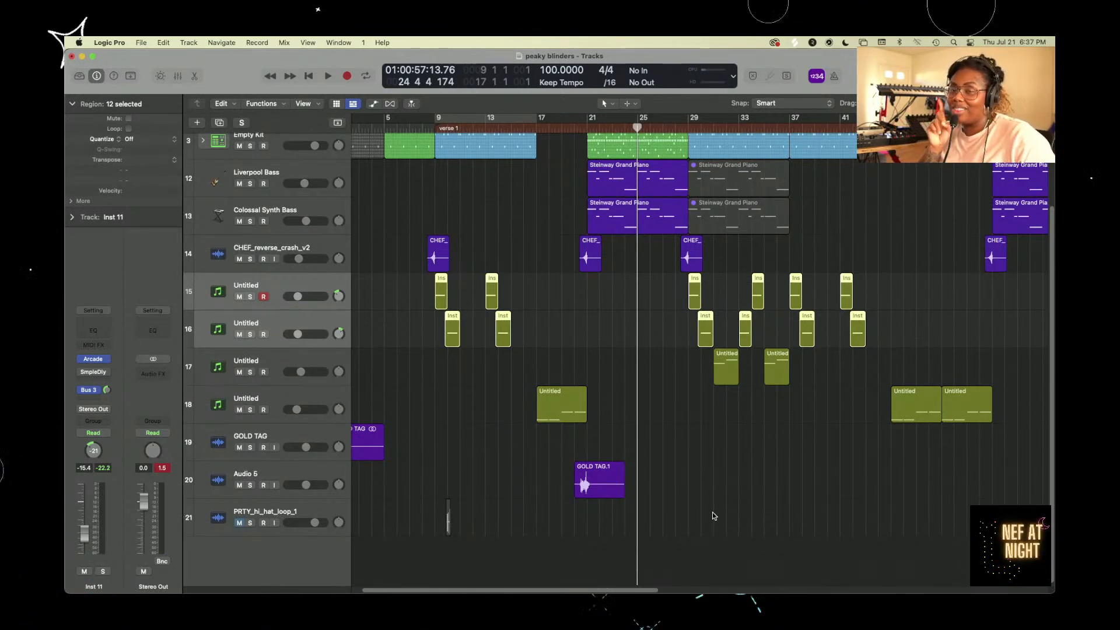
scroll(734, 437, up, 3)
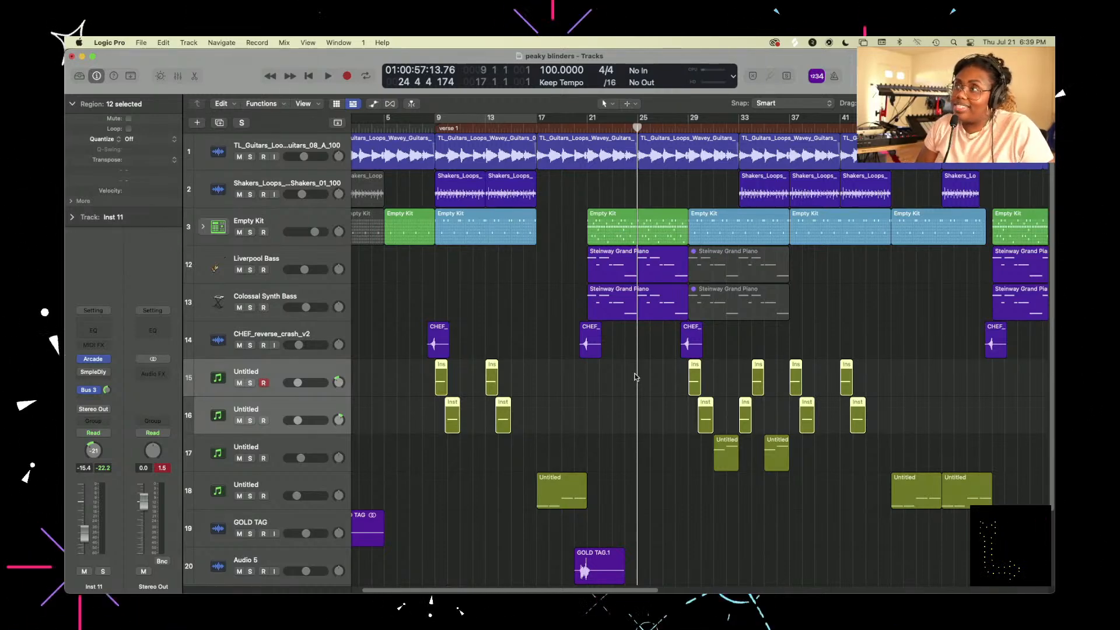
key(space)
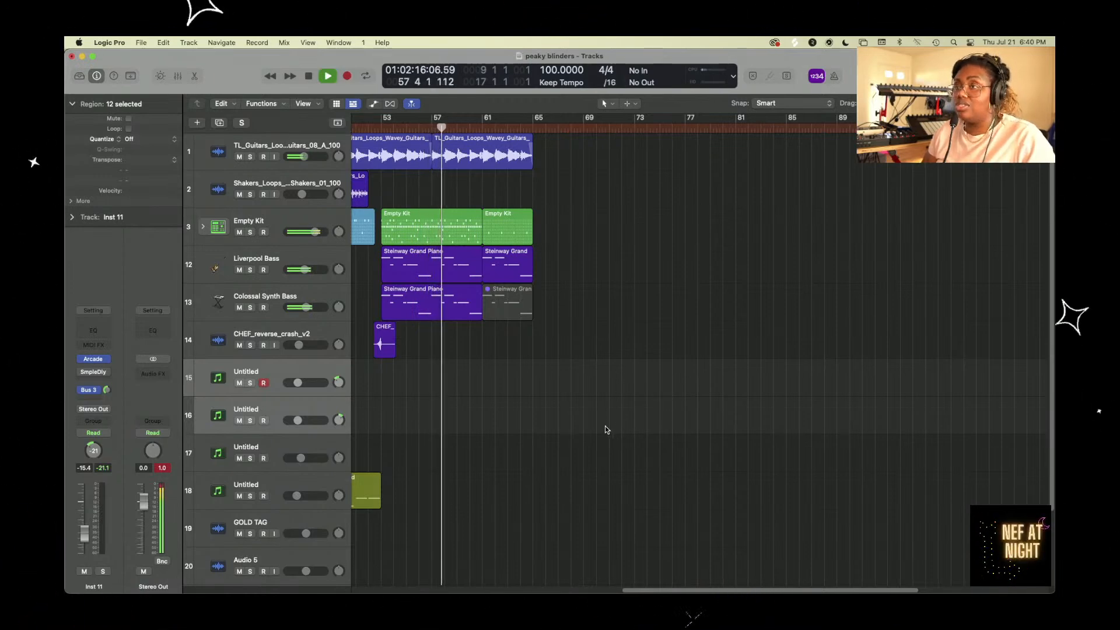
scroll(604, 430, left, 6)
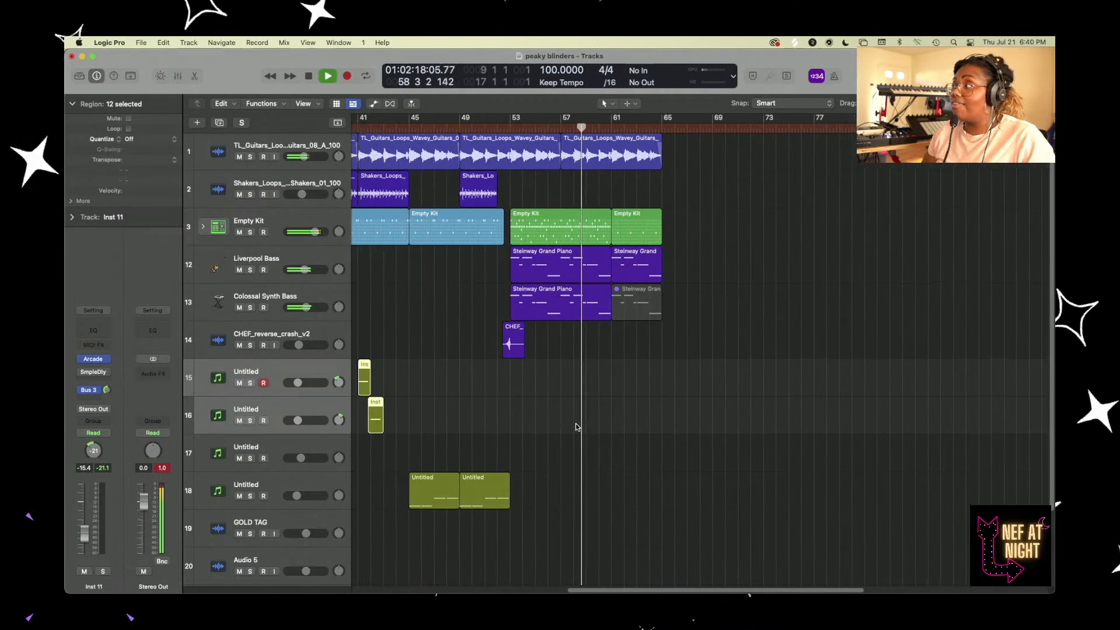
scroll(575, 427, left, 4)
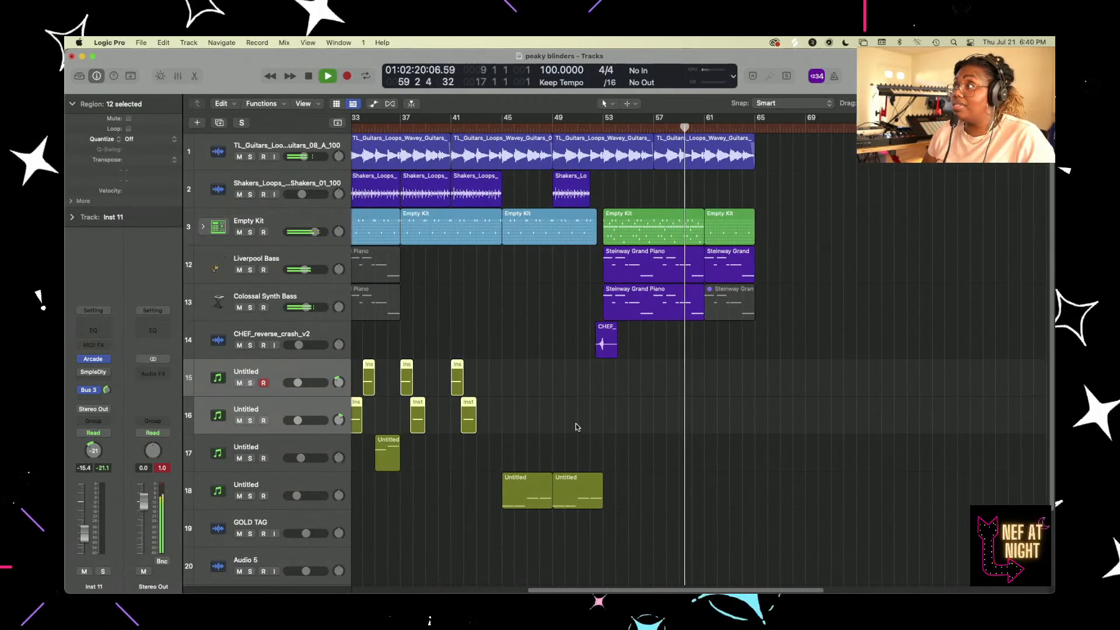
scroll(575, 426, left, 2)
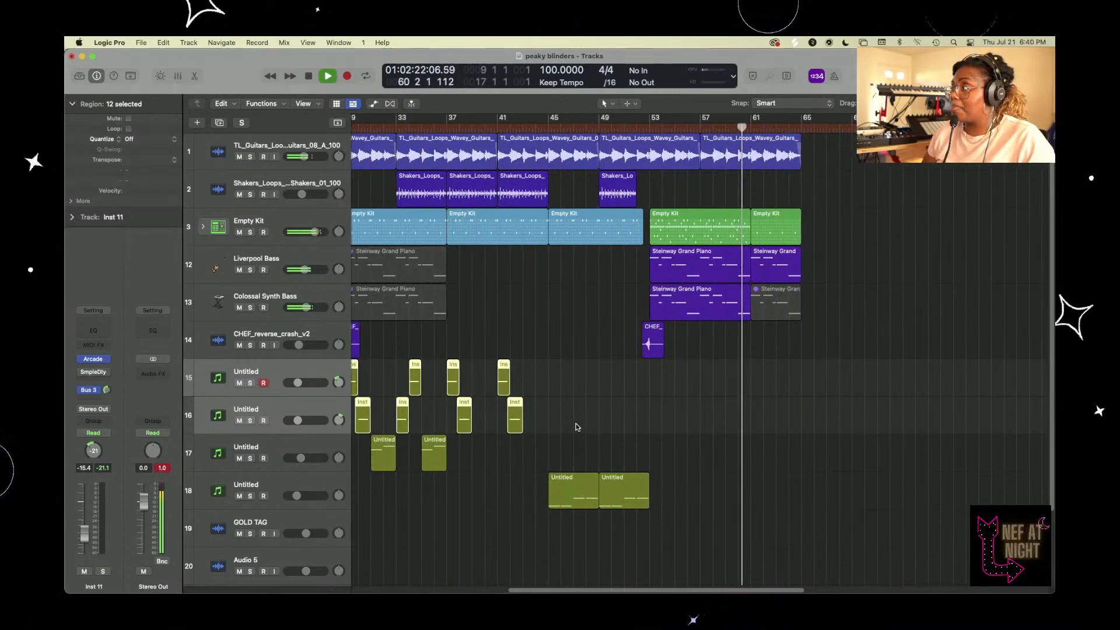
scroll(576, 427, left, 1)
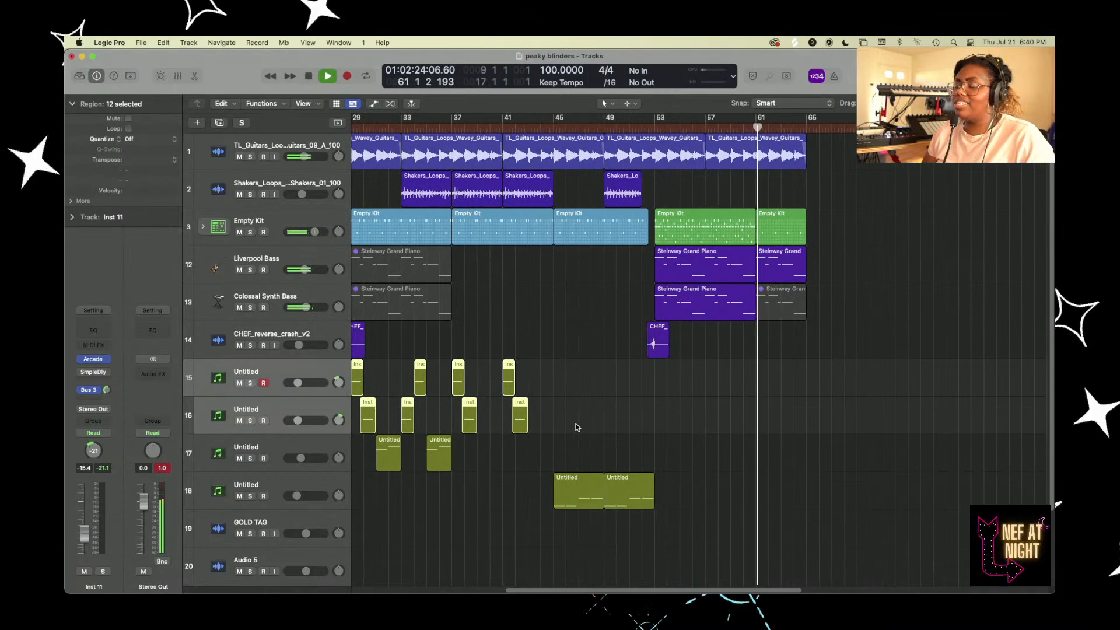
key(space)
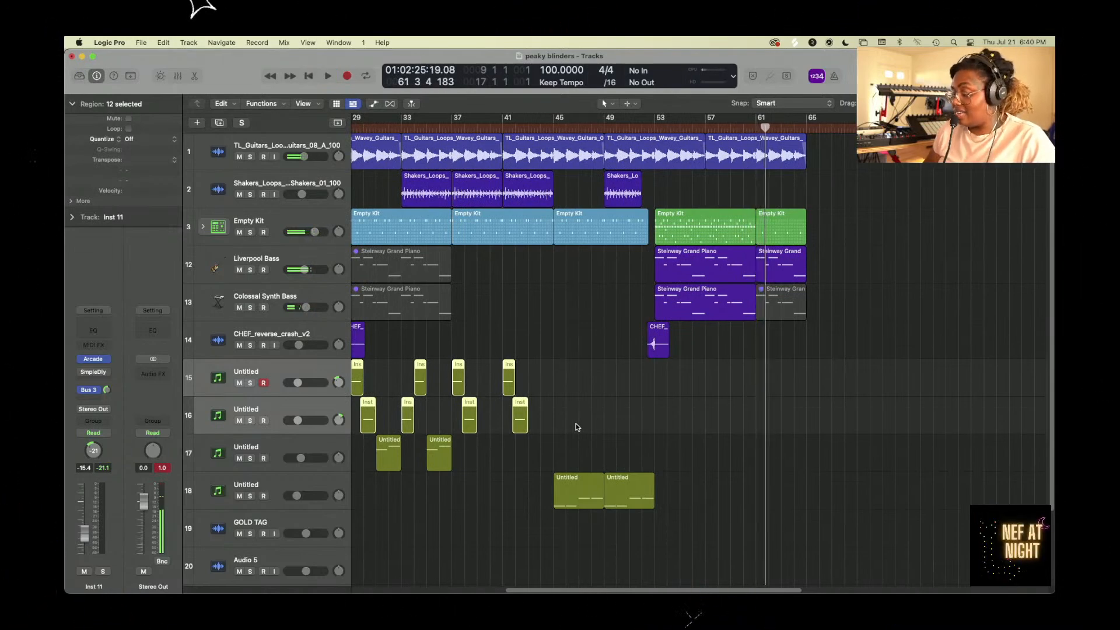
- Return to the project start, examine the verse 1 regions, and play the transition from just before bar 17 to bar 21
key(Return)
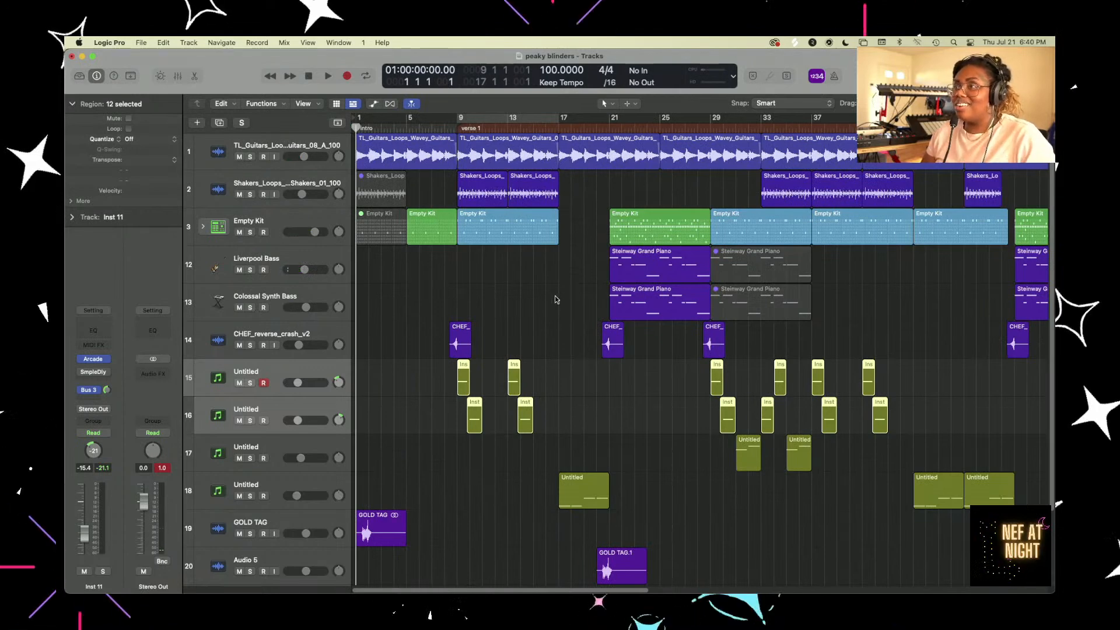
key(super+Right)
key(super+Right)
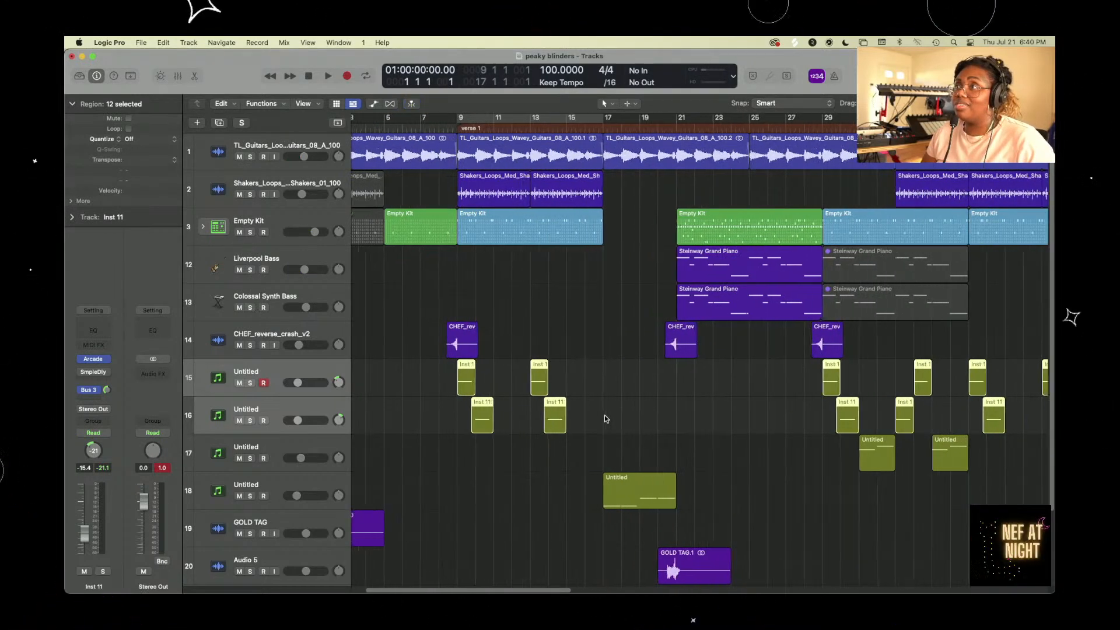
key(super+Right)
key(super+Right)
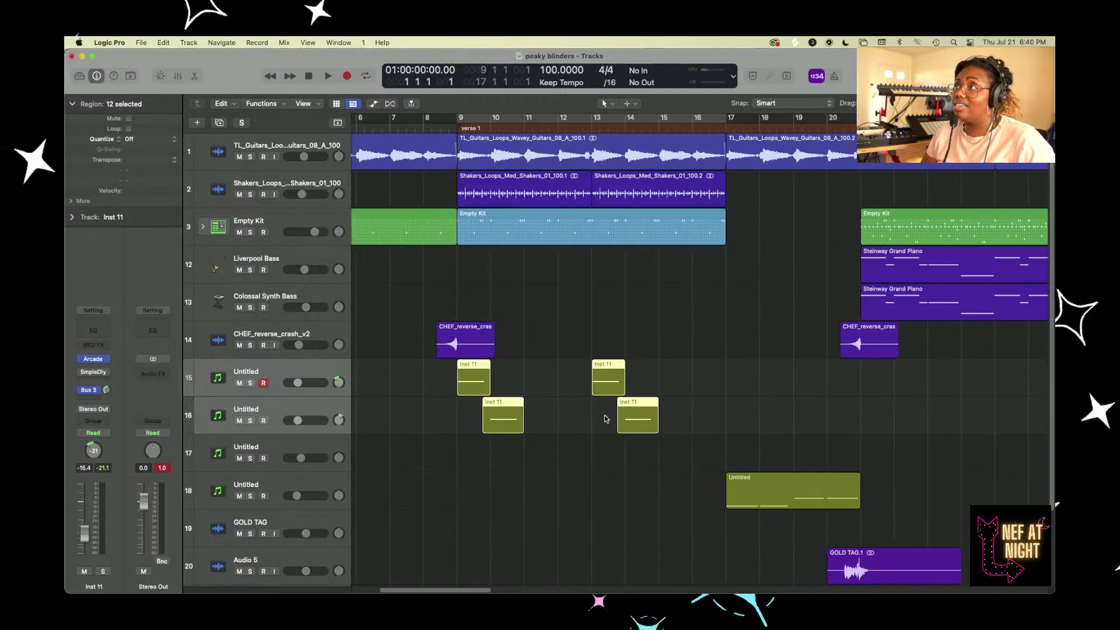
scroll(606, 419, right, 1)
scroll(605, 418, left, 1)
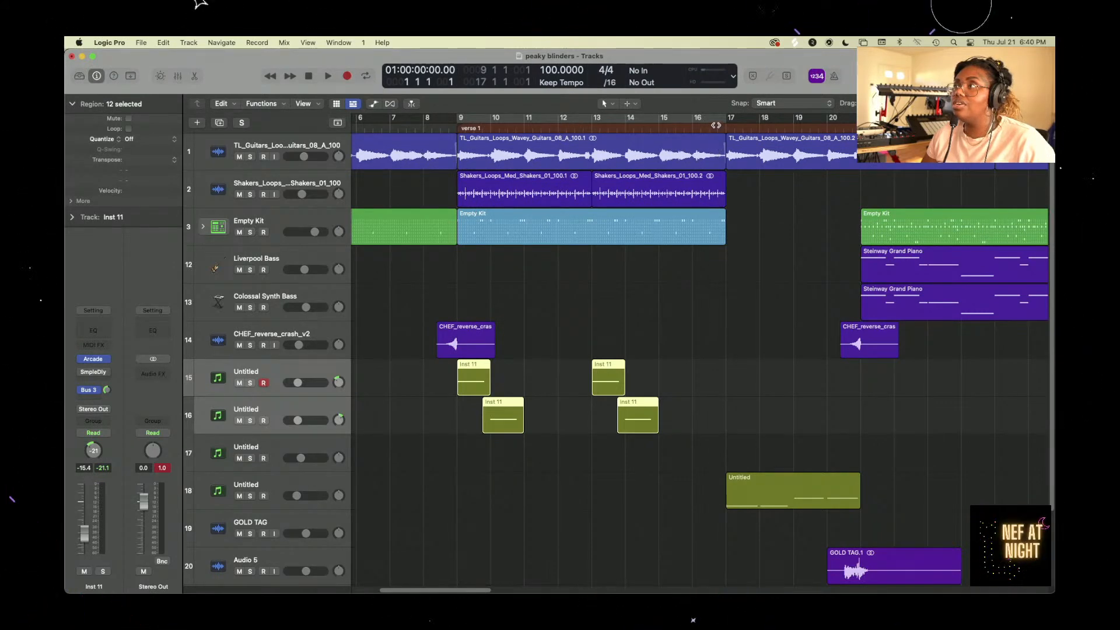
key(super+Left)
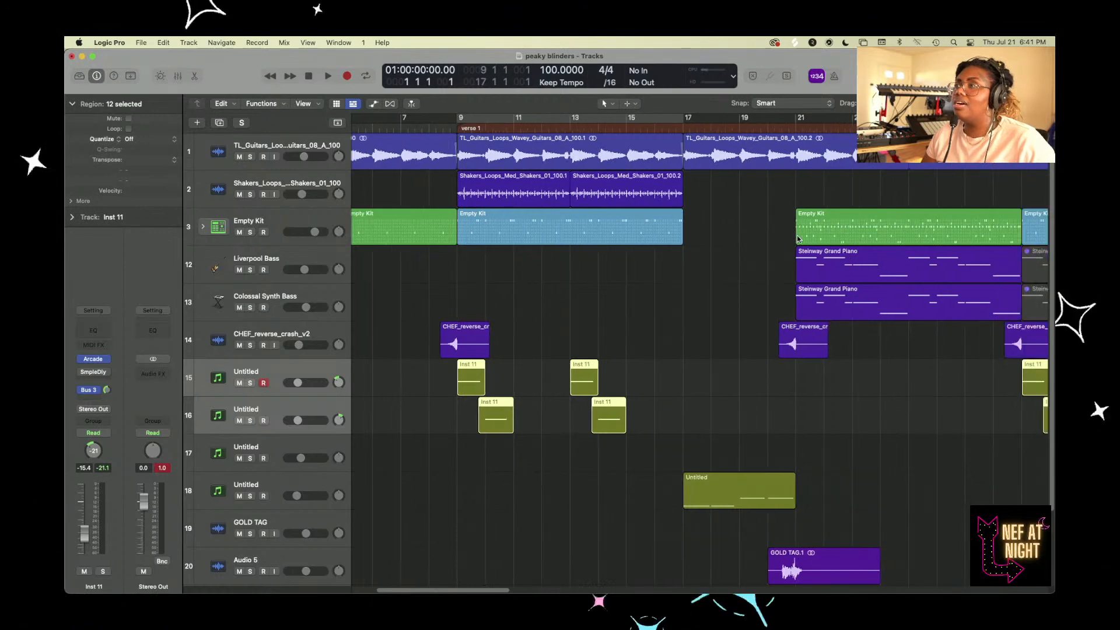
key(super+Left)
key(super+Left)
key(super+Left)
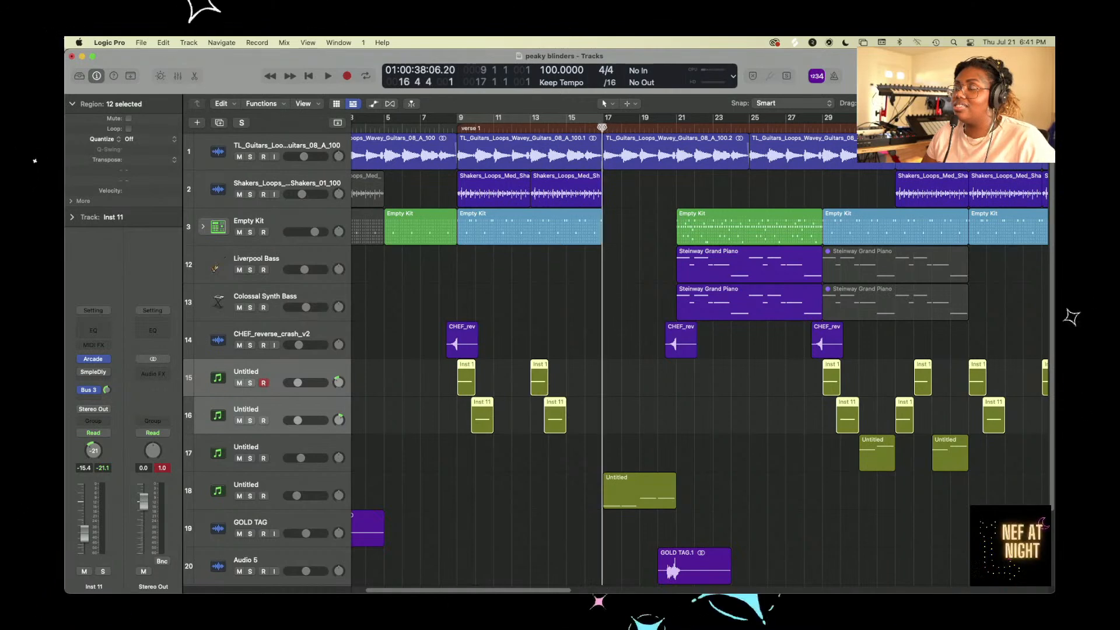
key(space)
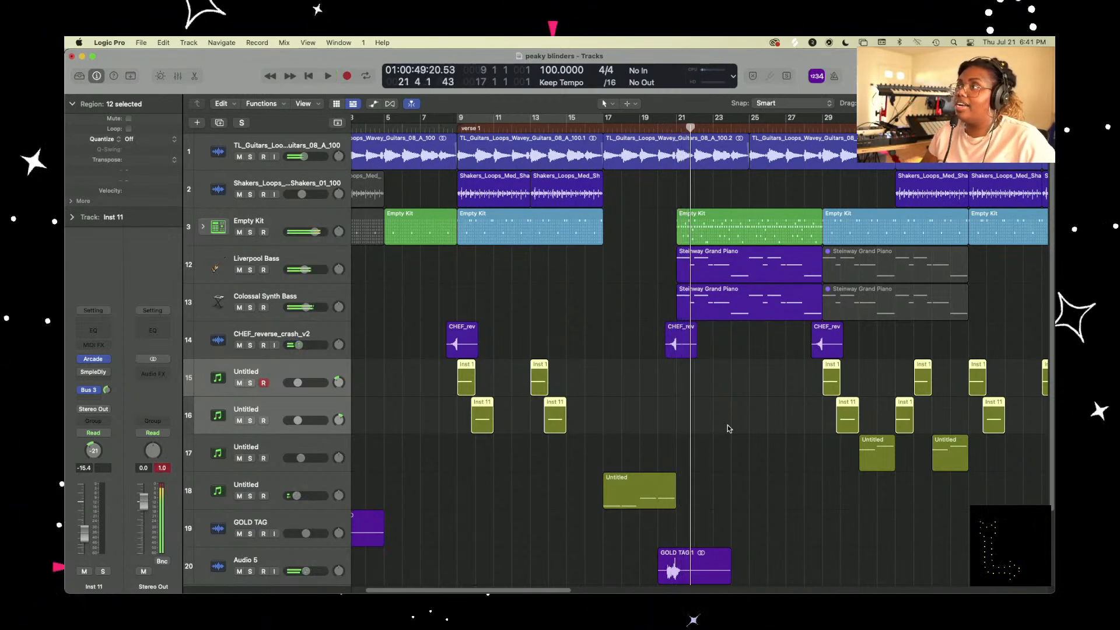
key(space)
- Create an arrangement marker at bar 17 and name it "prehook"
drag(601, 126, 602, 126)
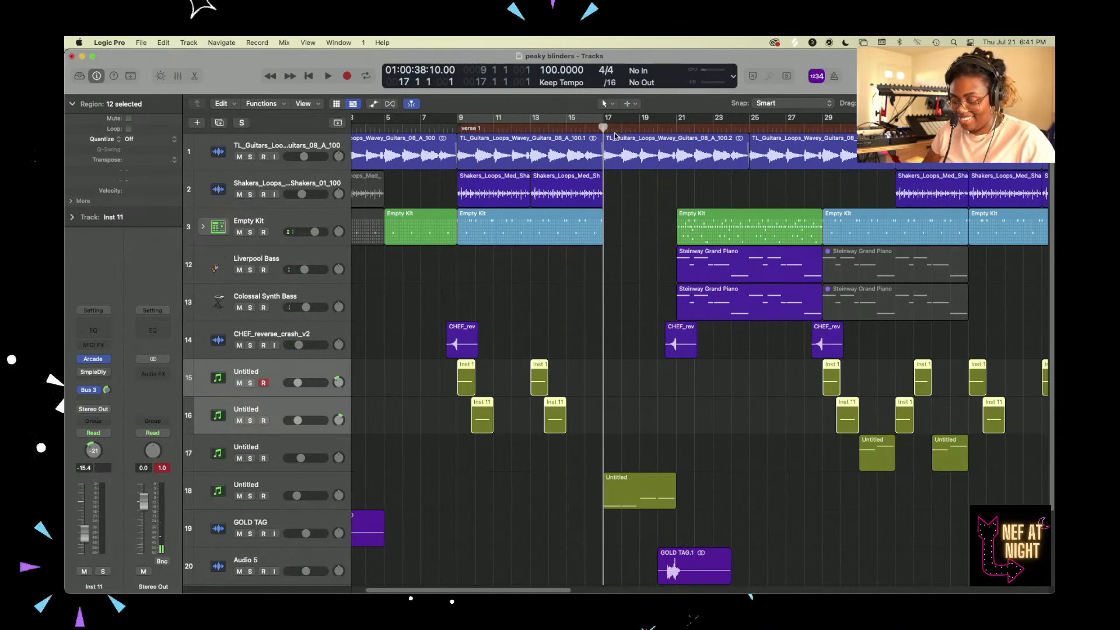
key(alt+apostrophe)
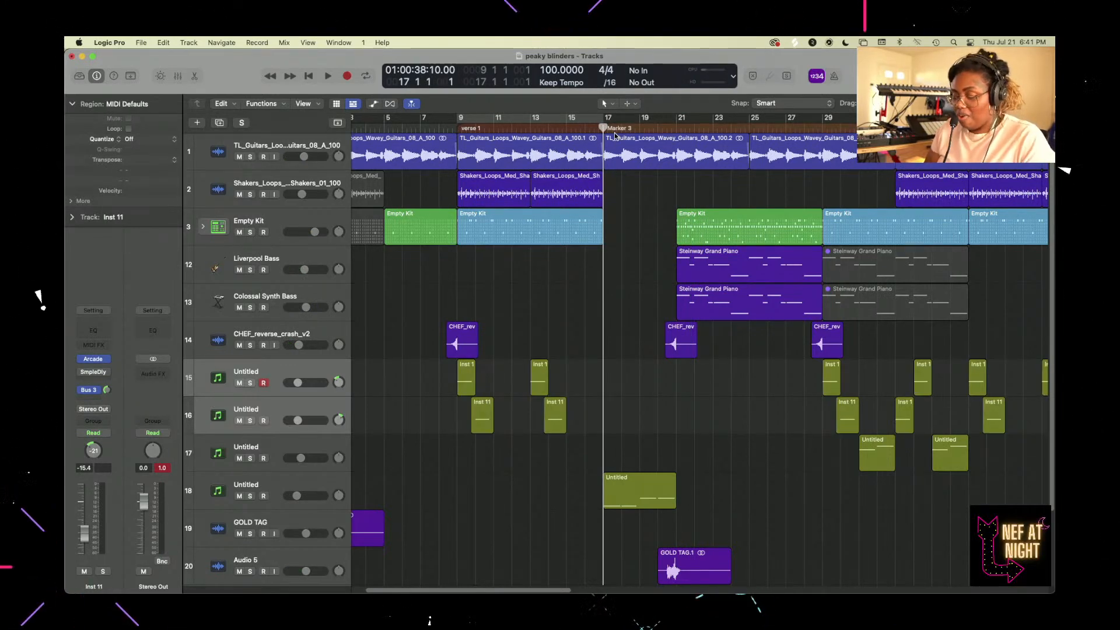
double_click(615, 132)
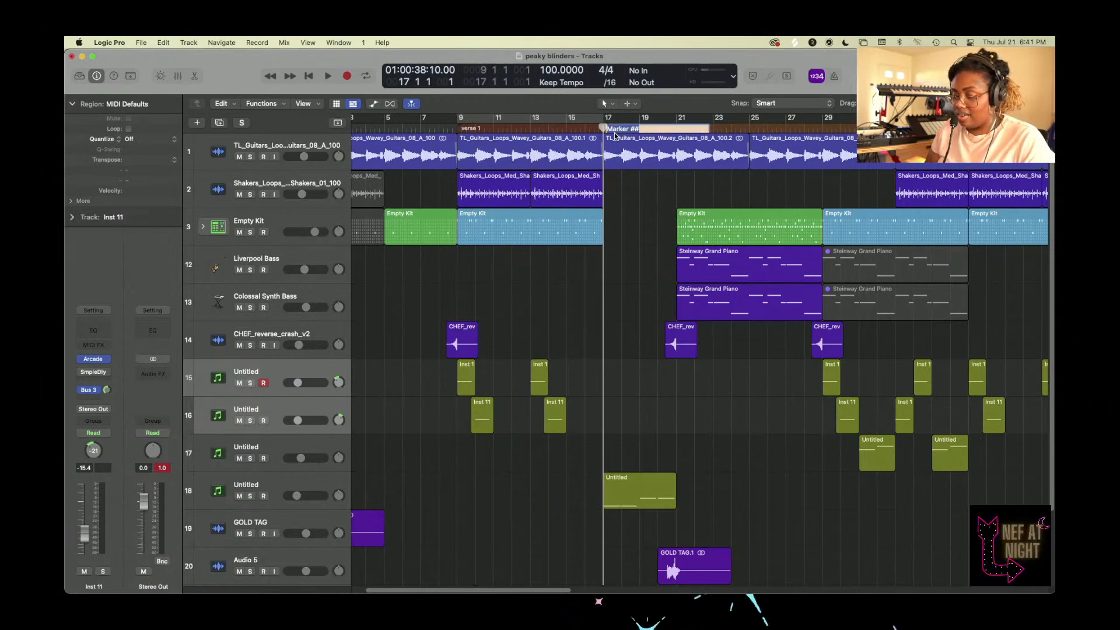
text(prehook)
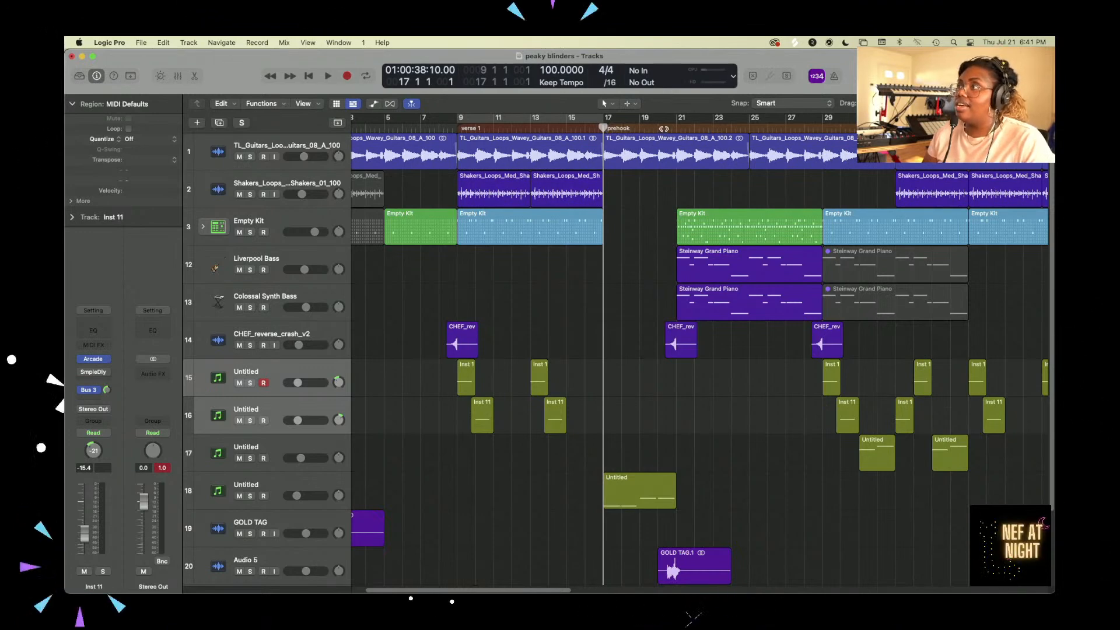
- Add a marker at bar 21, where the bass regions enter, and name it "hook"
drag(603, 126, 674, 125)
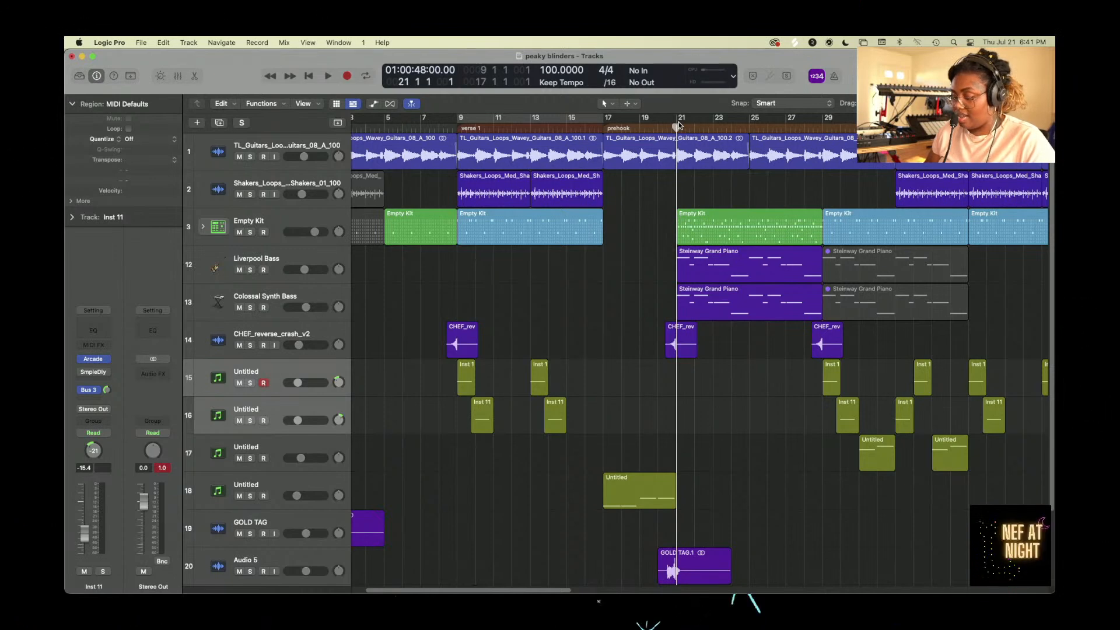
key(alt+apostrophe)
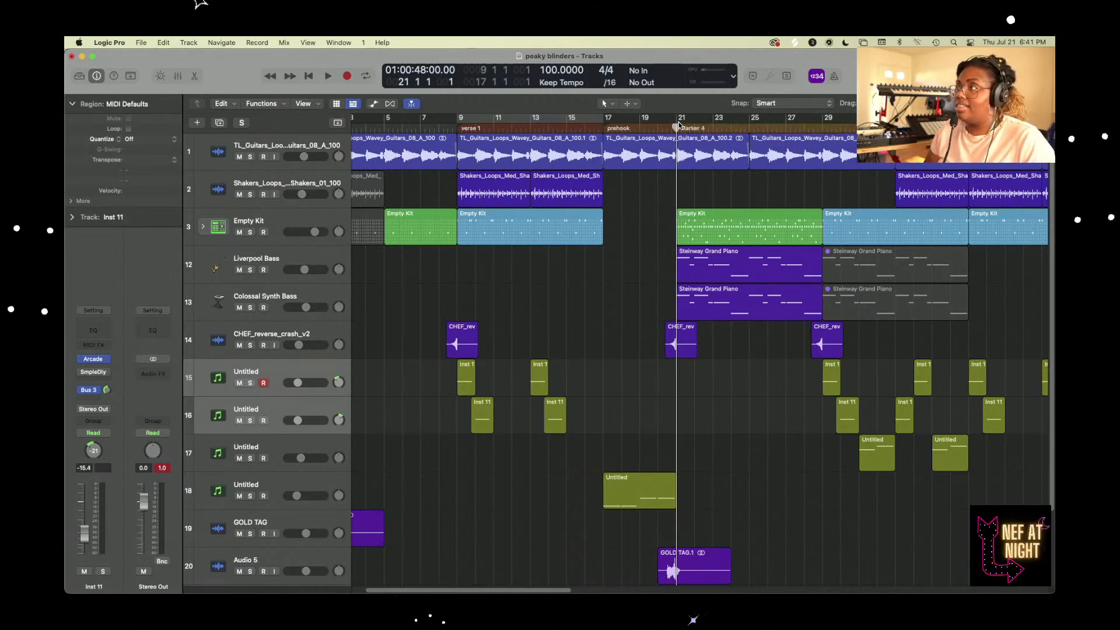
double_click(678, 124)
text(hook)
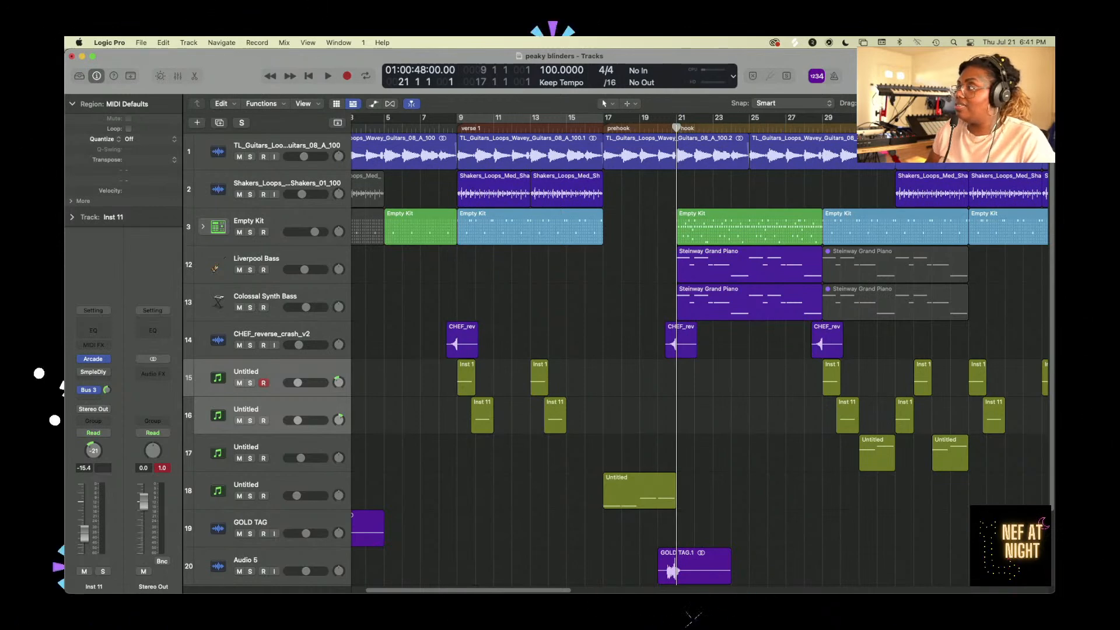
- Play the track from the hook marker at bar 21 through to bar 41, with a pause in bar 39
scroll(771, 419, right, 2)
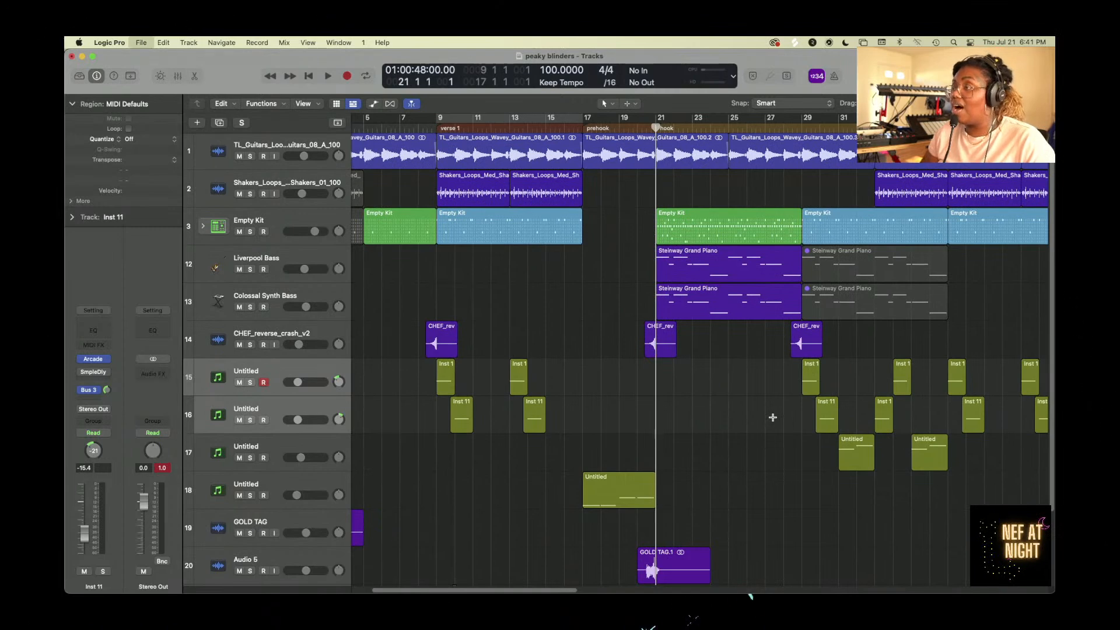
key(space)
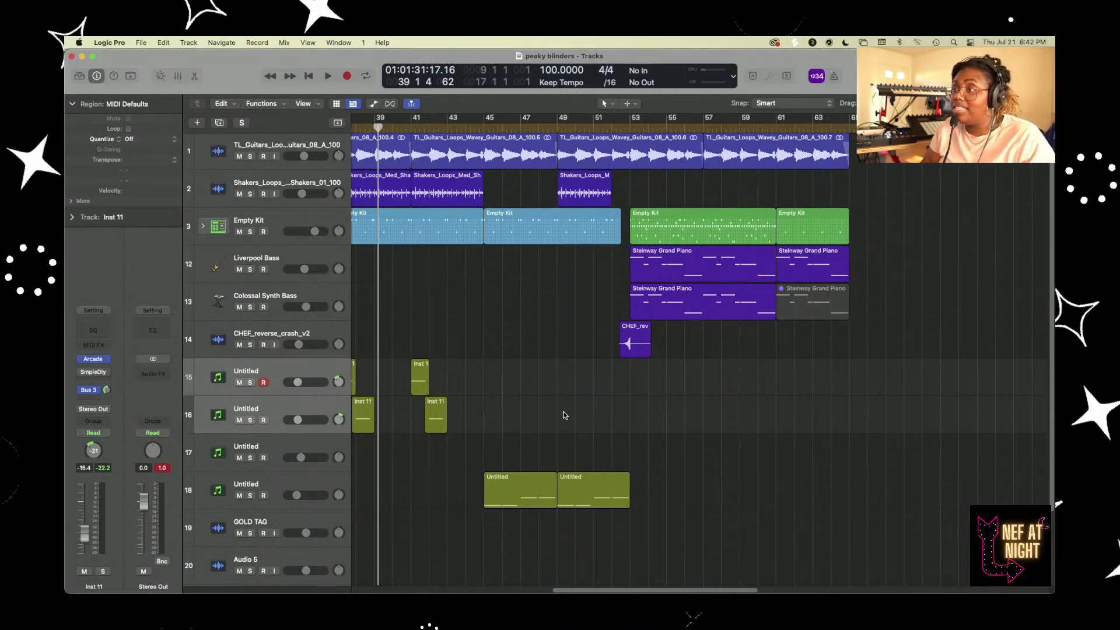
scroll(563, 414, left, 10)
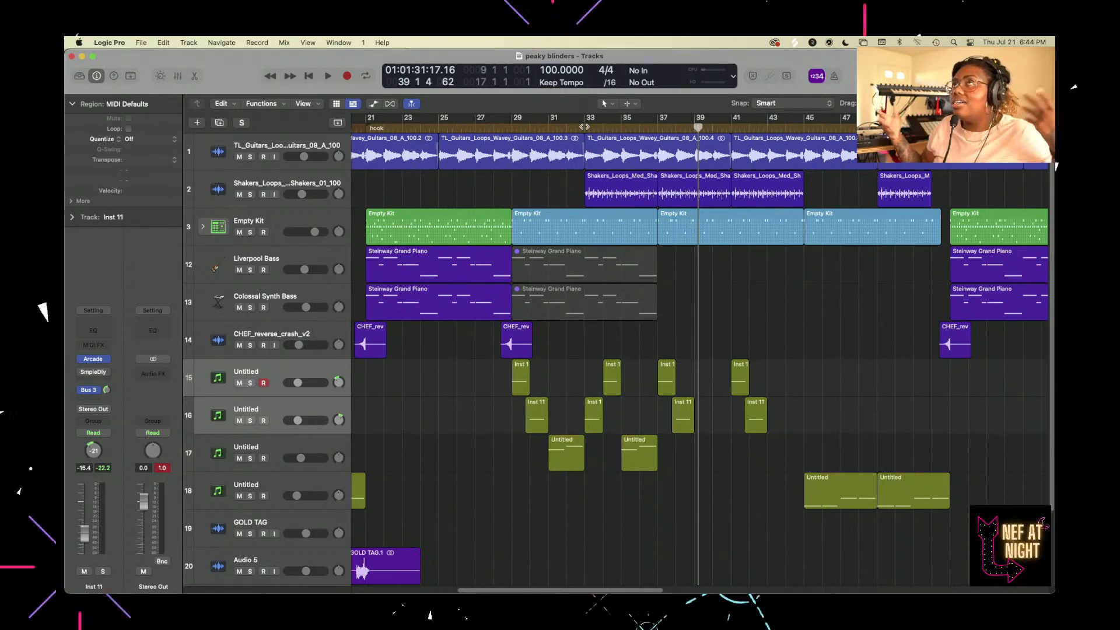
key(space)
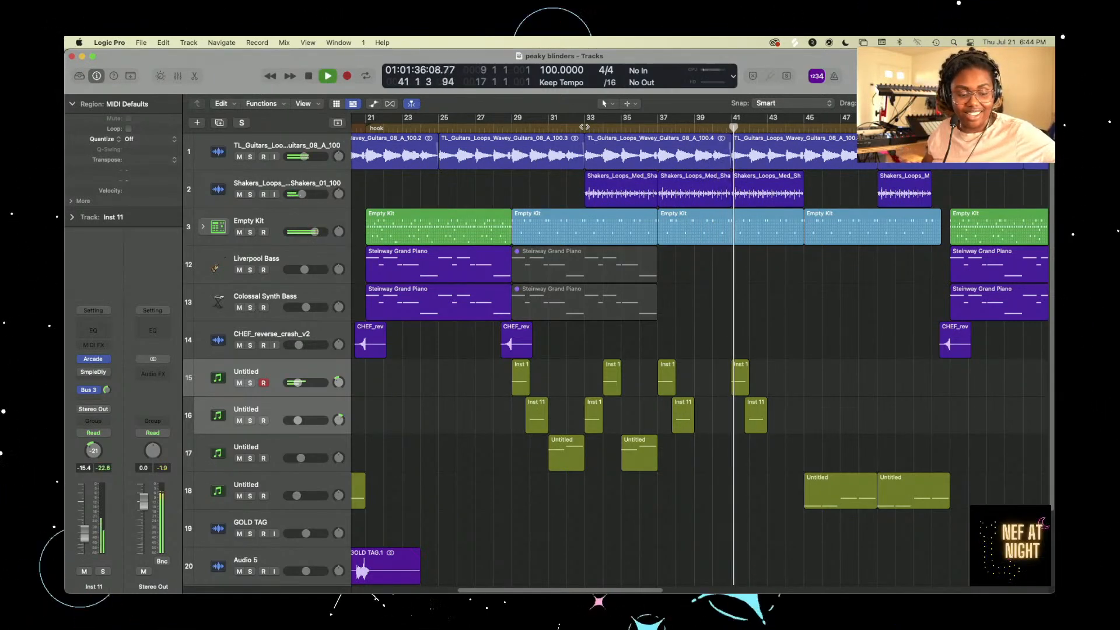
key(space)
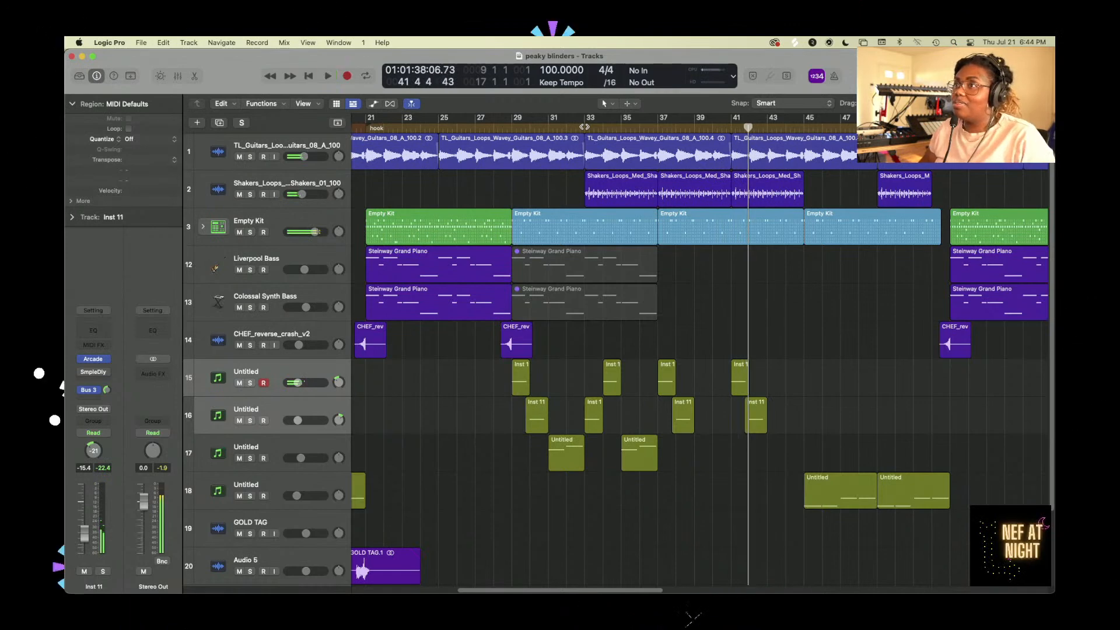
scroll(482, 287, left, 10)
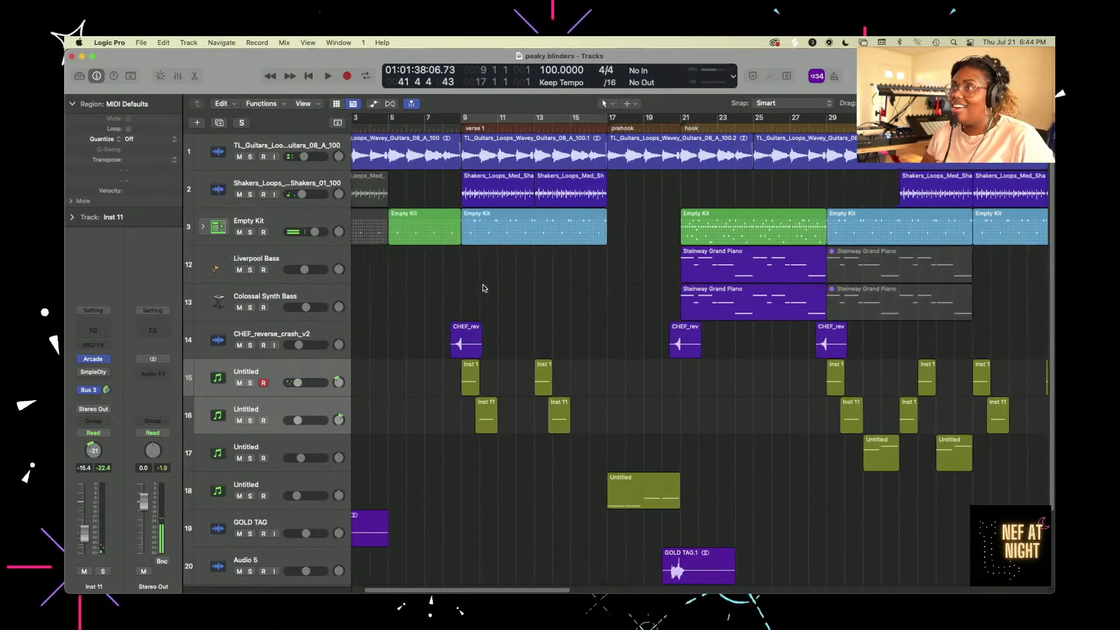
- Play the track from the hook marker at bar 21 into bar 33, checking how the hook leads into the section after it
click(683, 127)
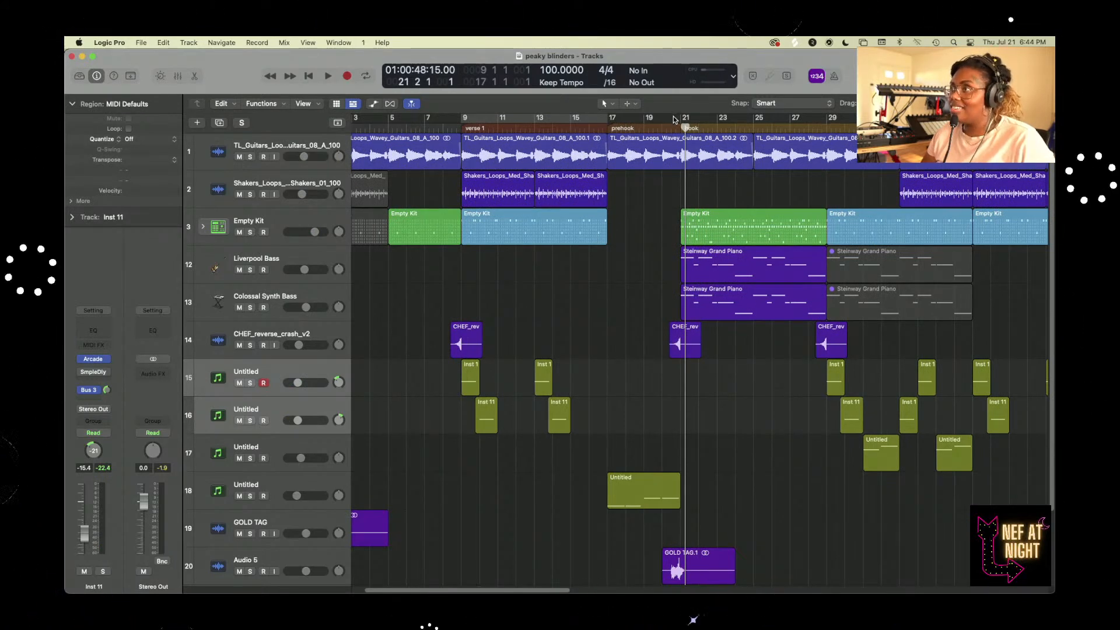
click(681, 127)
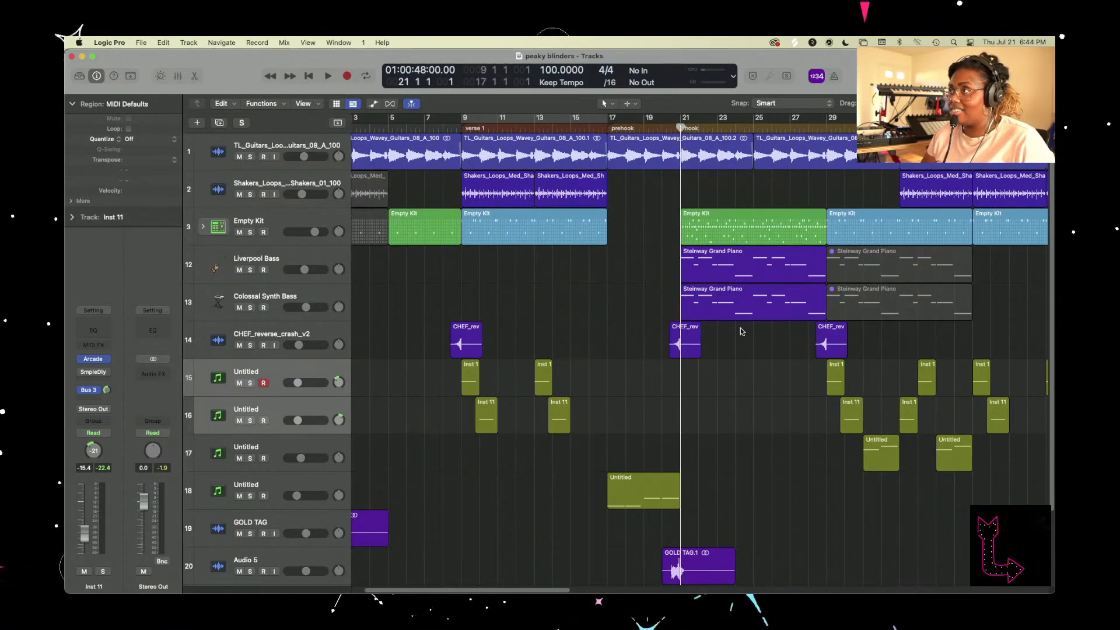
key(space)
key(super+Right)
key(super+Right)
key(super+Right)
key(super+Right)
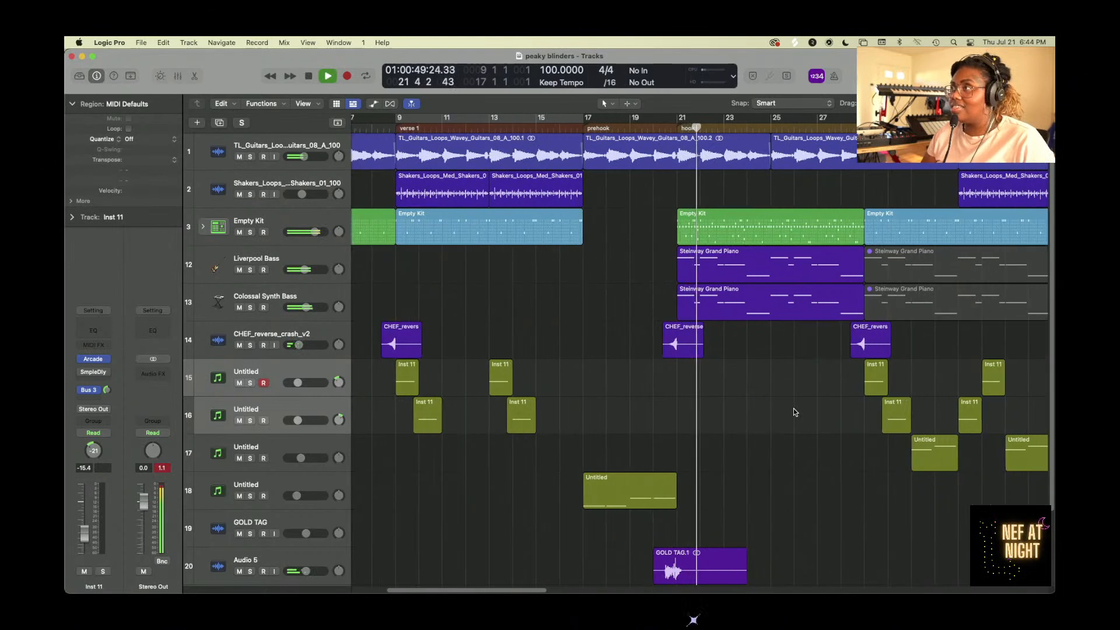
scroll(793, 412, right, 4)
scroll(793, 412, right, 2)
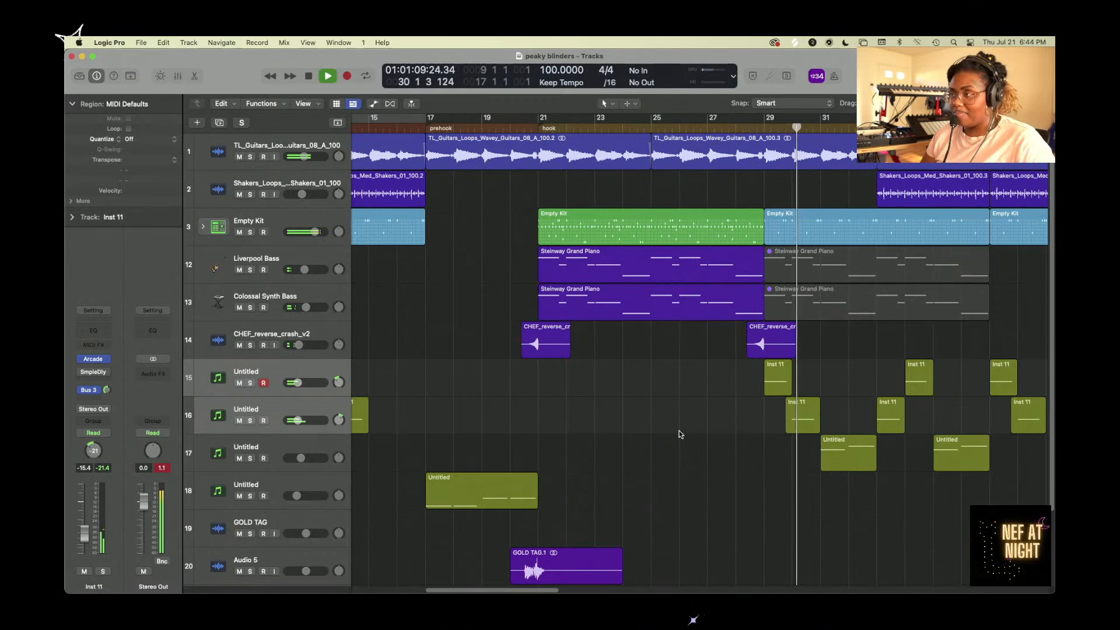
key(super+Left)
key(super+Left)
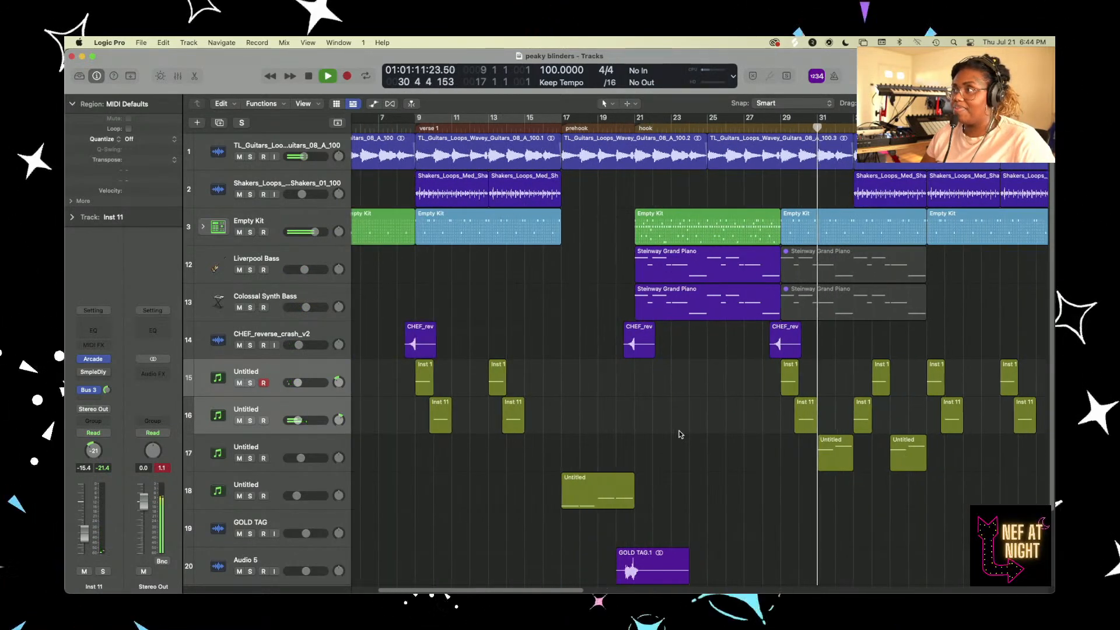
key(super+Left)
key(super+Left)
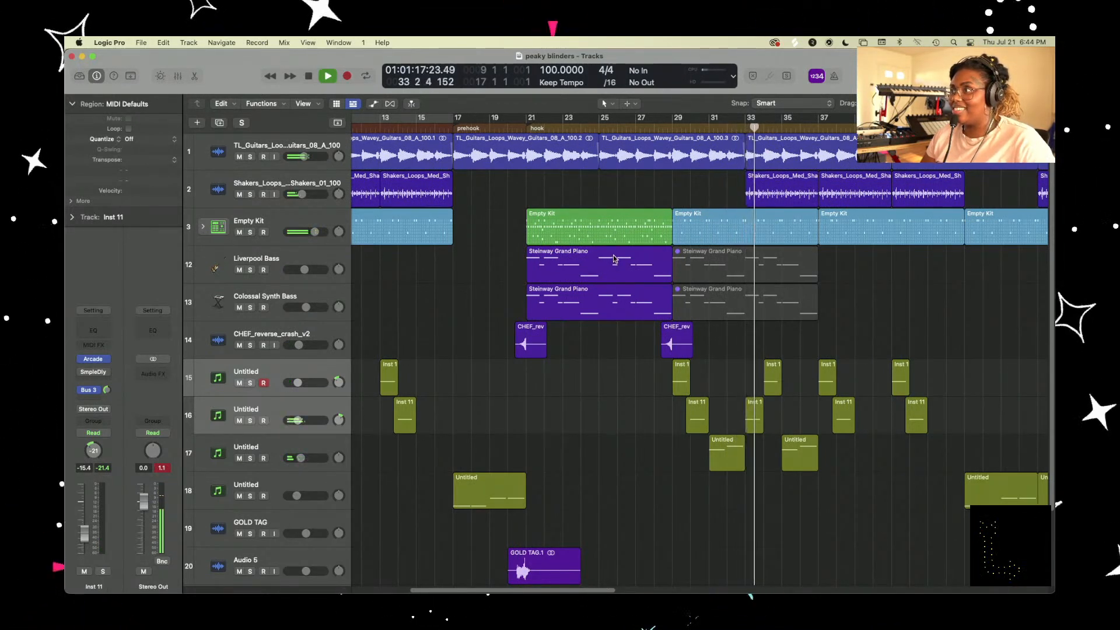
key(space)
- Create an arrangement marker at bar 29, where the hook's bass regions end, and name it "verse 2"
drag(663, 130, 526, 139)
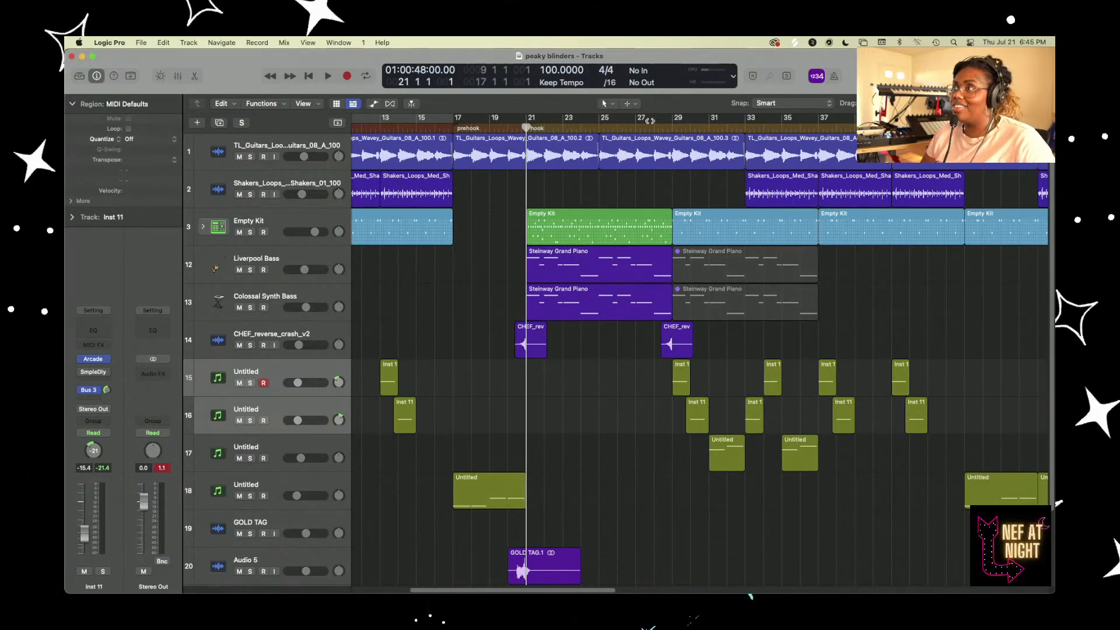
drag(666, 126, 671, 127)
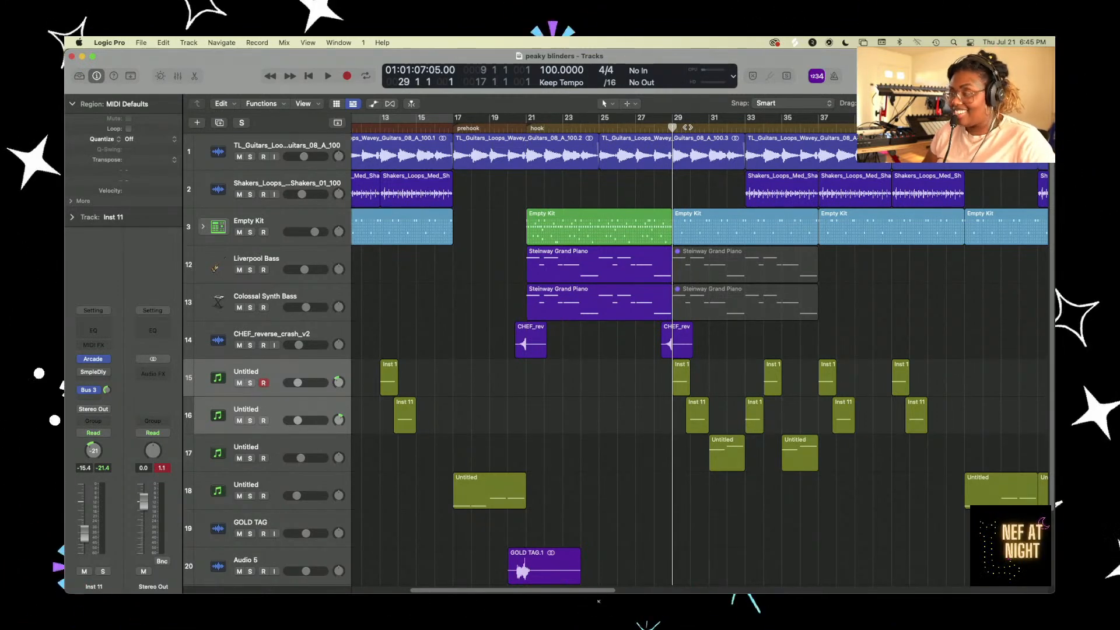
key(alt+apostrophe)
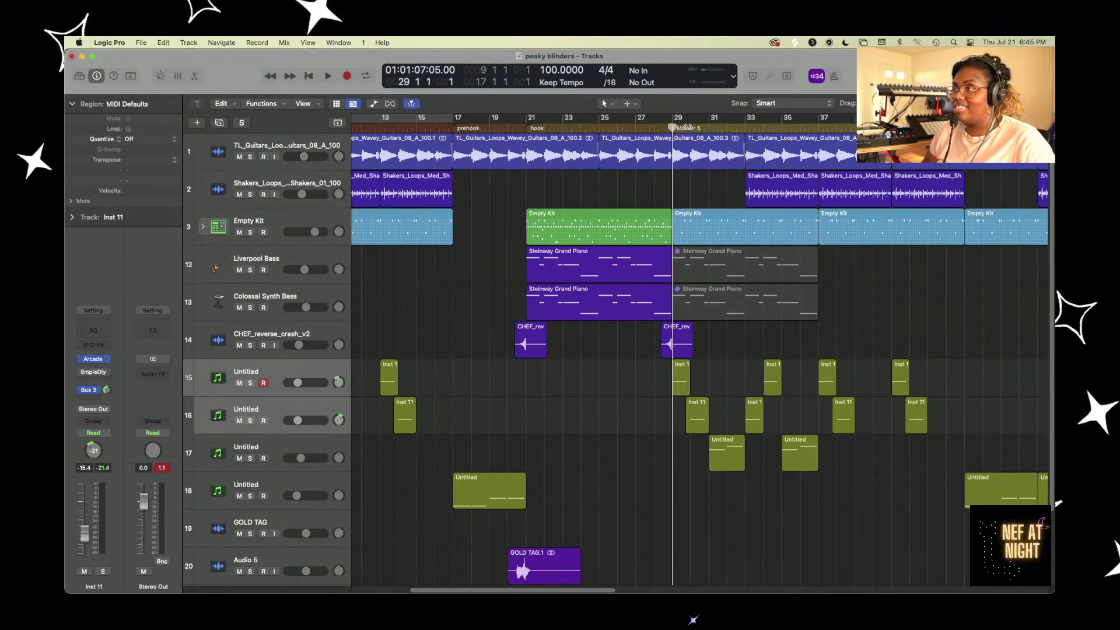
text(verse)
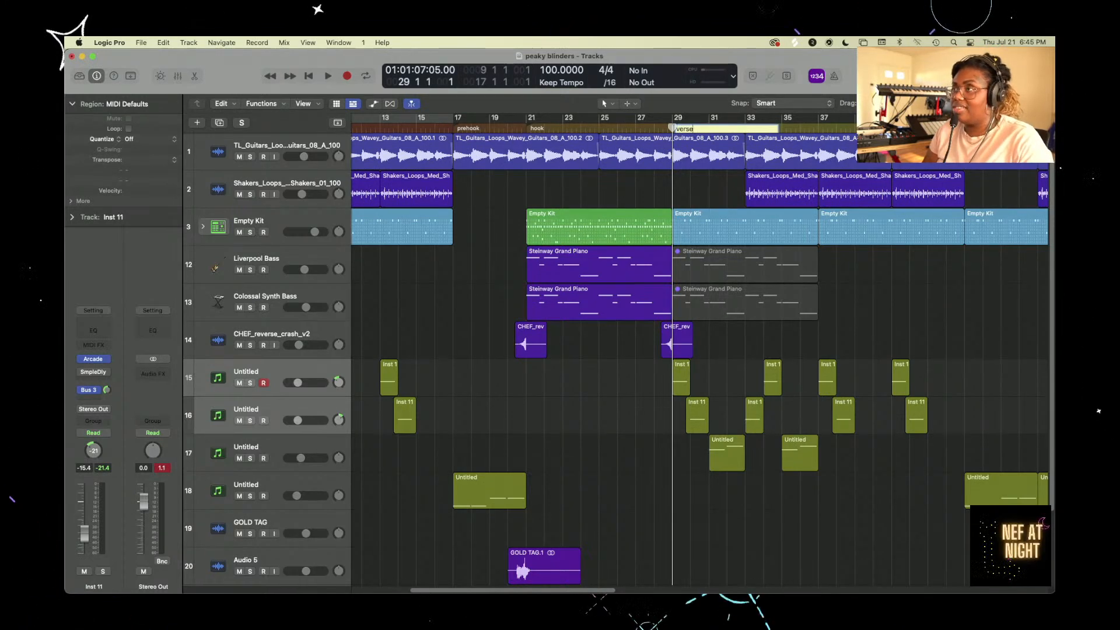
text( 2)
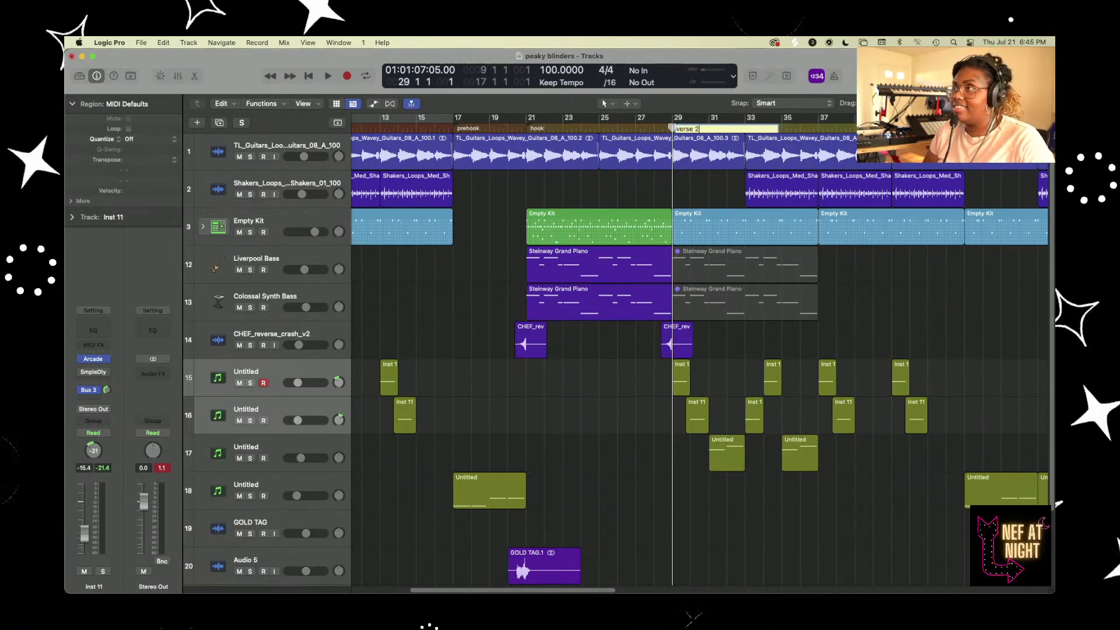
key(Return)
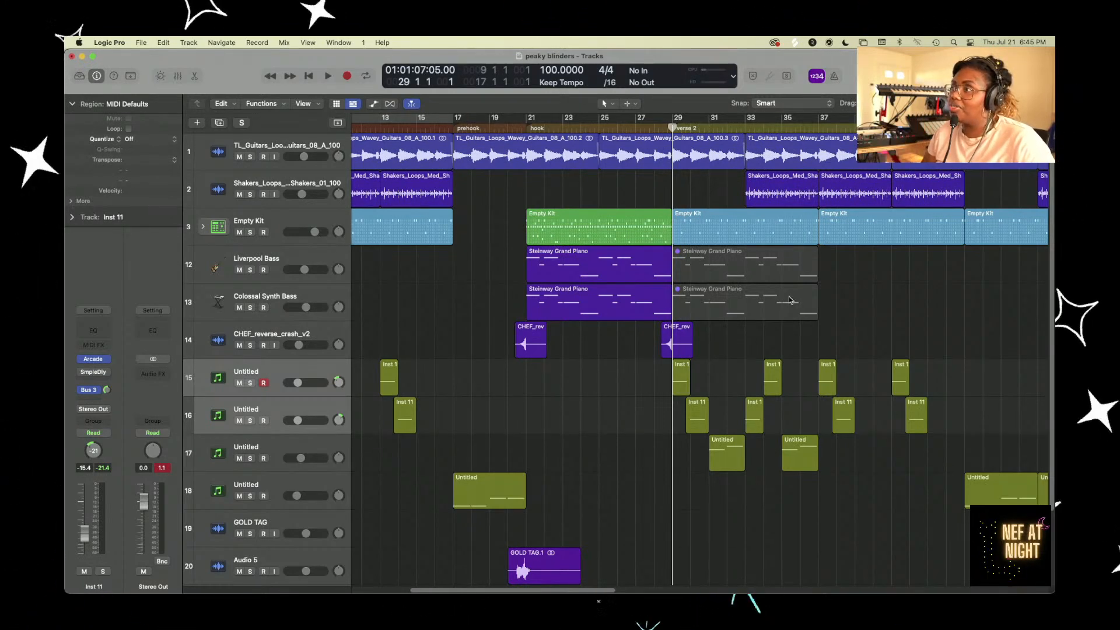
- Play verse 2 from bar 29 and compare its regions with the intro, verse 1 and hook layouts
scroll(779, 425, right, 5)
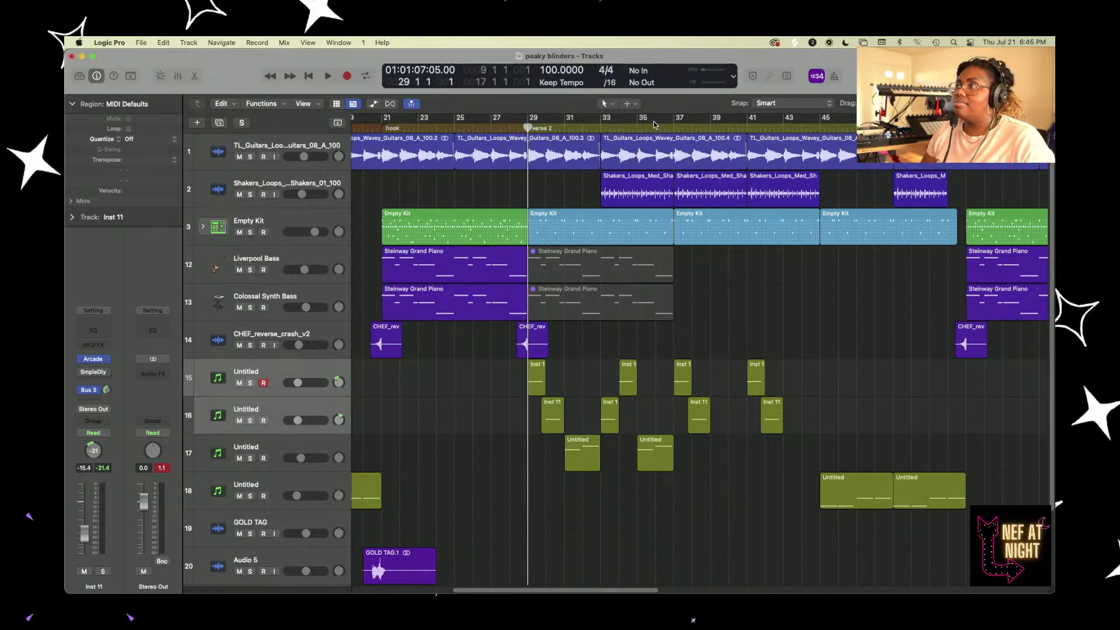
key(space)
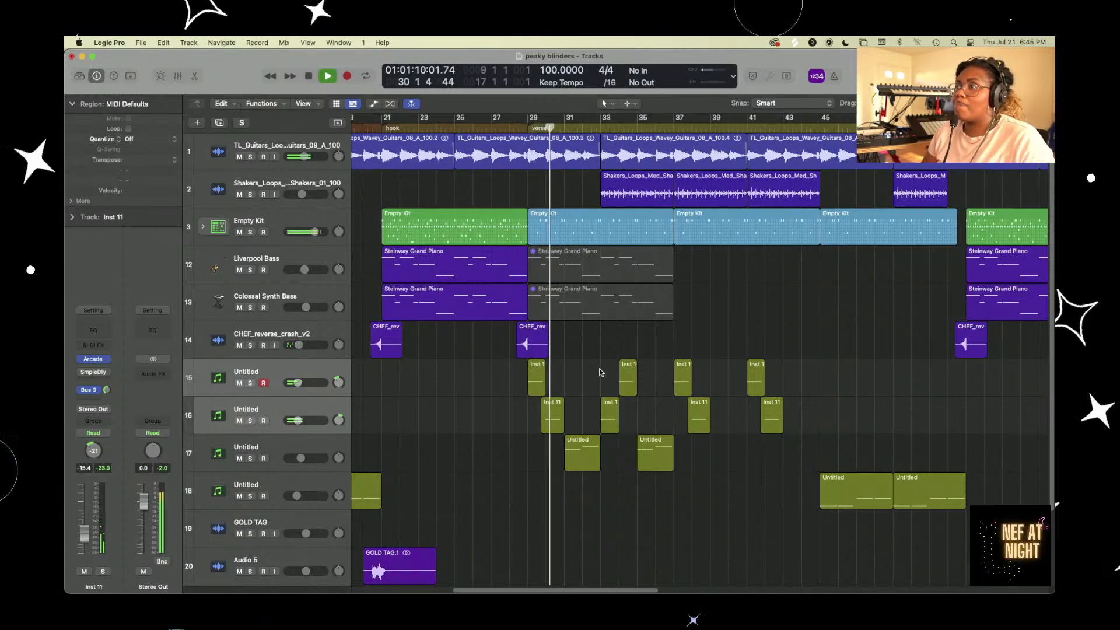
scroll(606, 341, left, 3)
scroll(606, 341, left, 10)
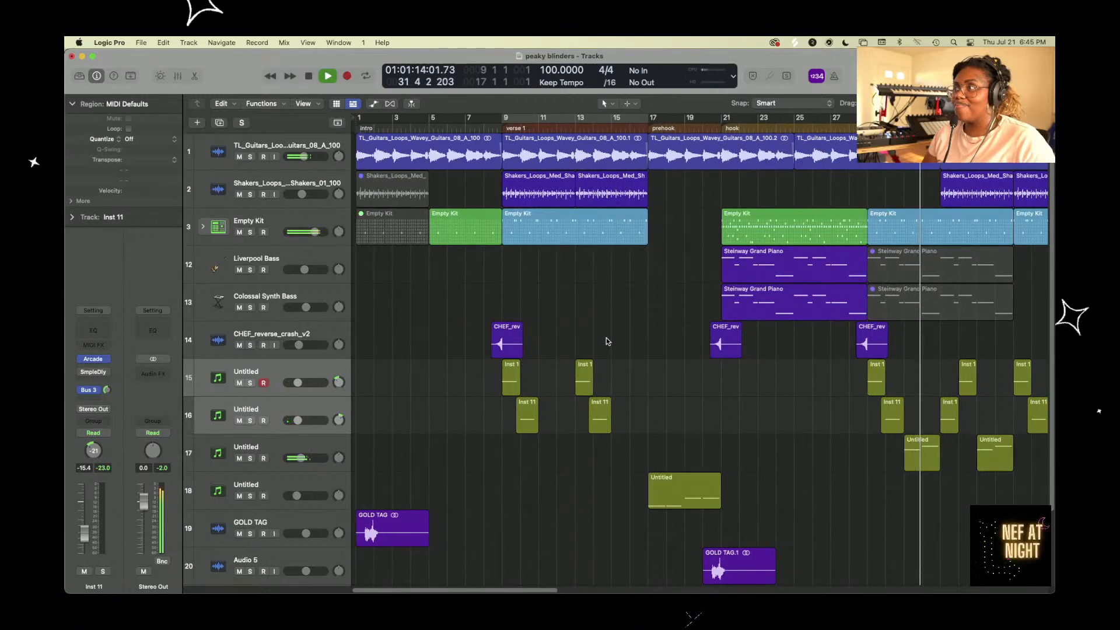
scroll(607, 341, right, 3)
scroll(607, 341, right, 5)
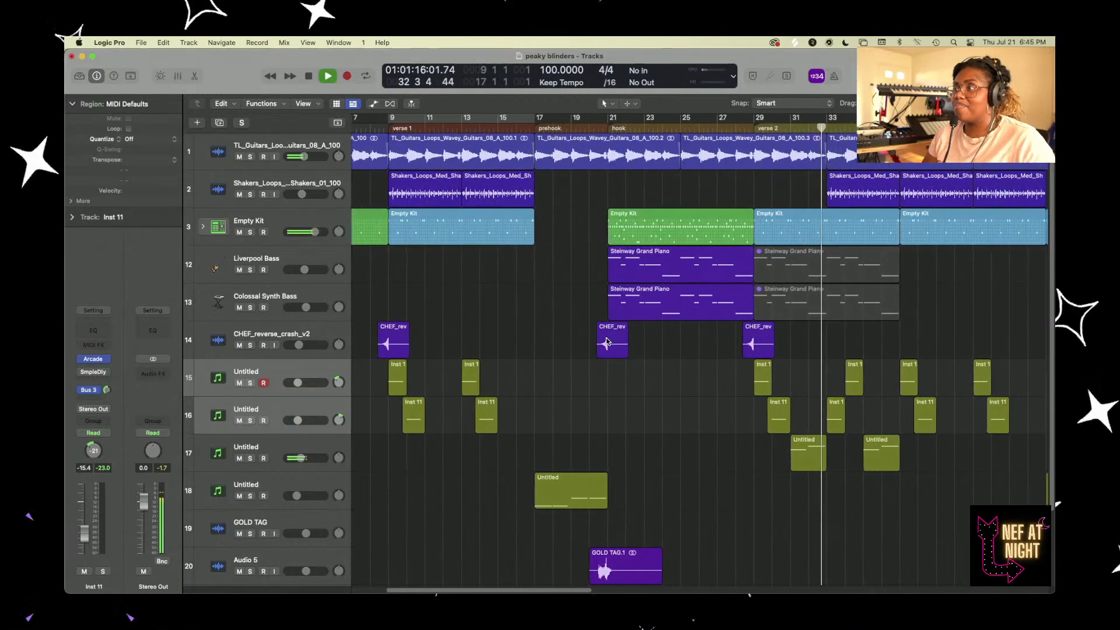
scroll(606, 341, right, 5)
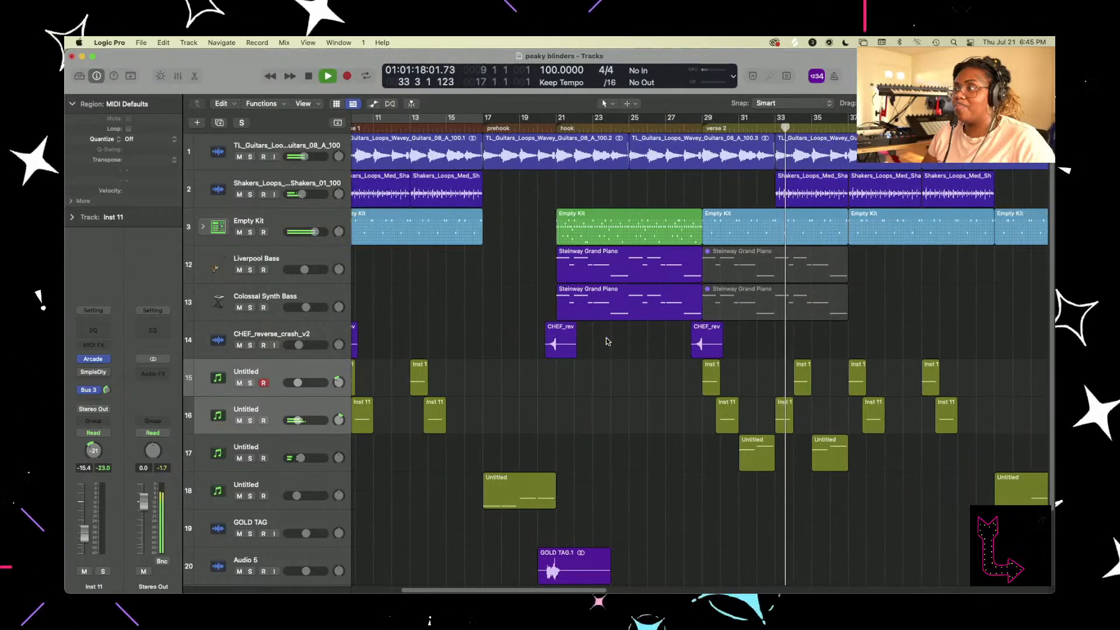
scroll(606, 342, right, 2)
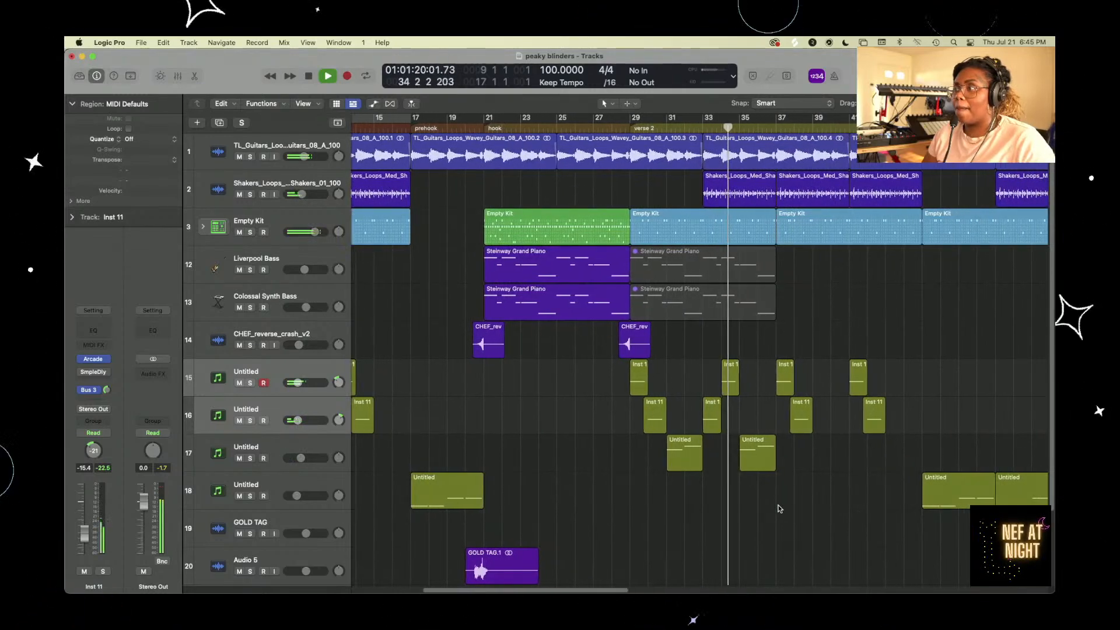
- Mute the track 17 region at bar 31 and listen on through verse 2 to bar 41
right_click(680, 463)
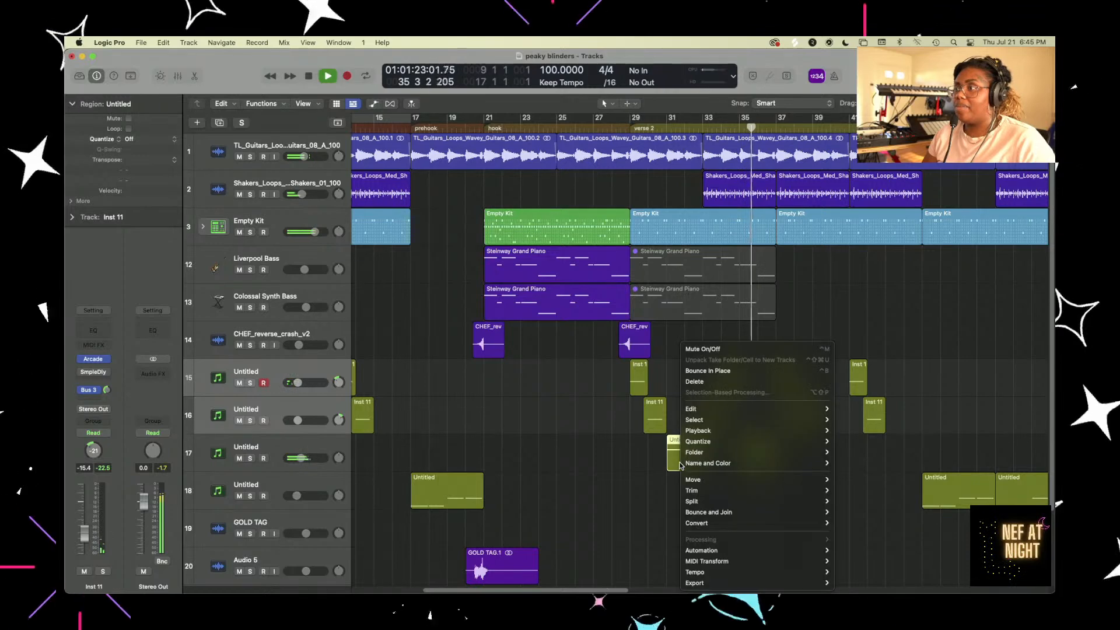
click(703, 349)
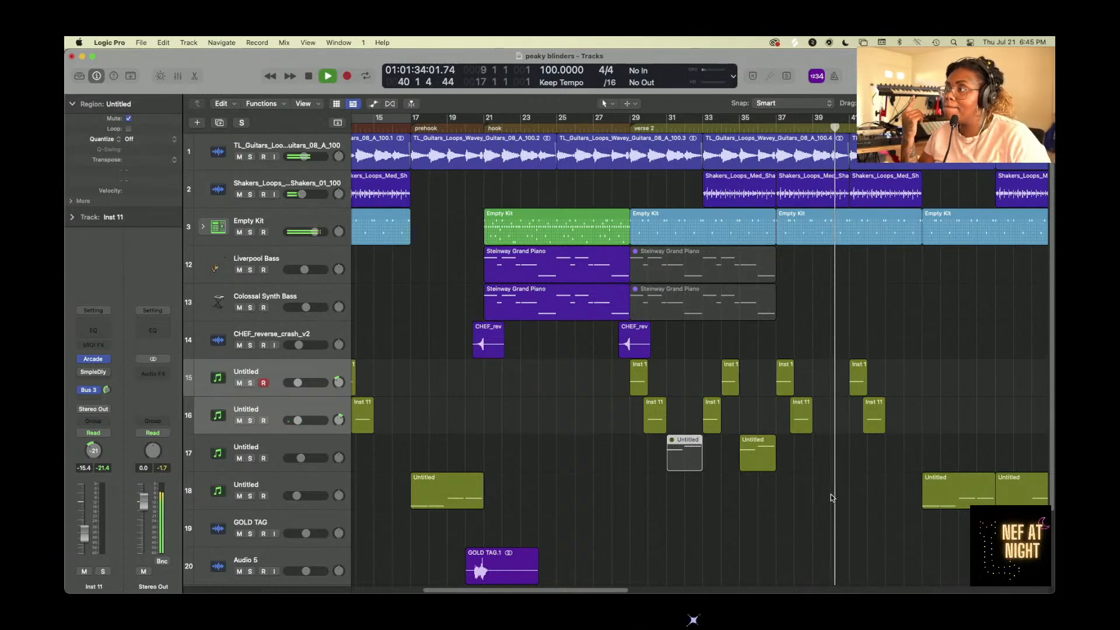
key(space)
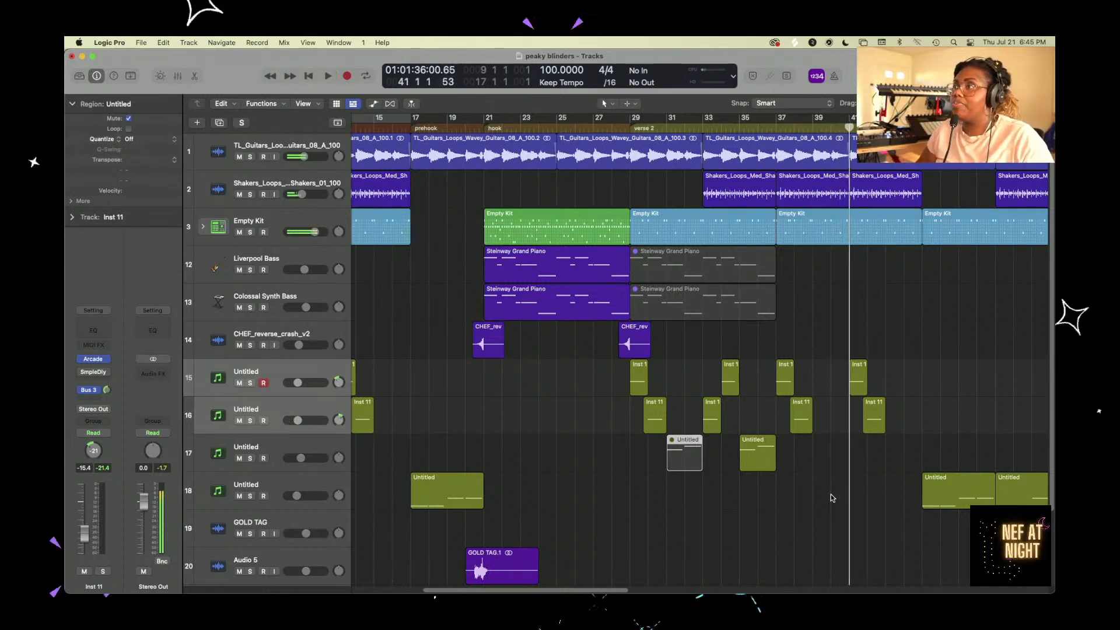
- Copy the track 18 melody region from bar 45 to bar 37, in the second half of verse 2
key(super+Left)
key(super+Left)
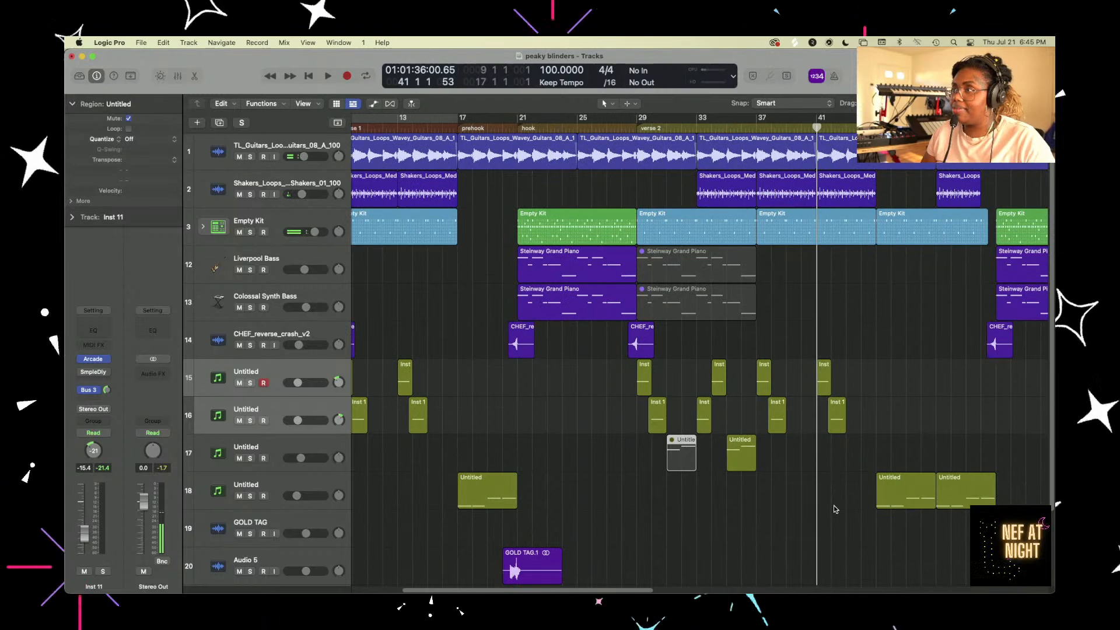
key(super+Right)
key(super+Right)
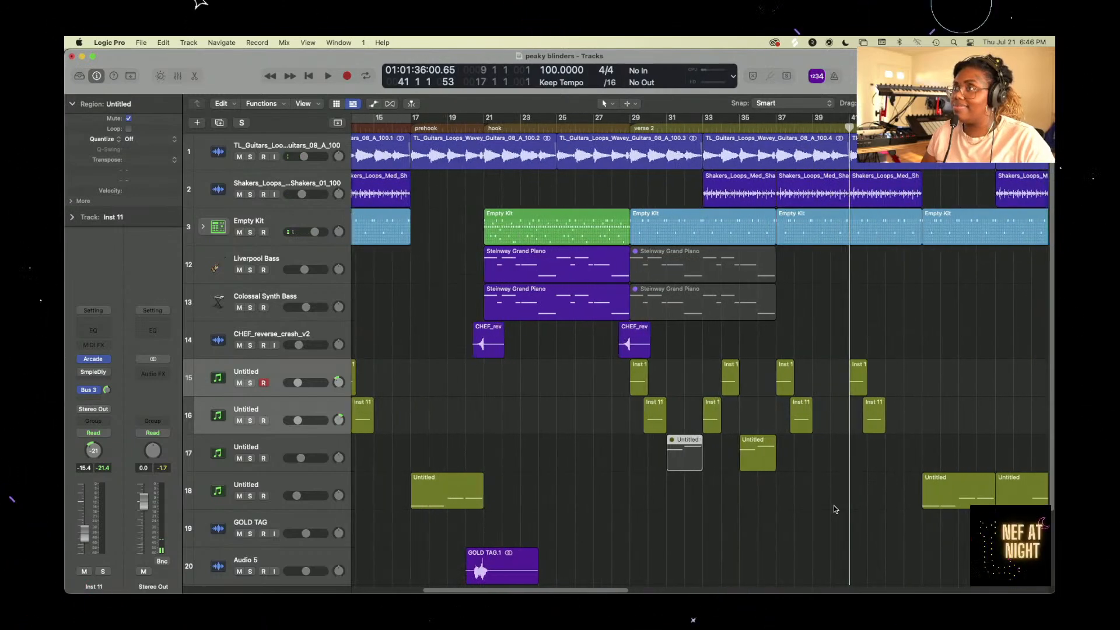
scroll(834, 505, right, 5)
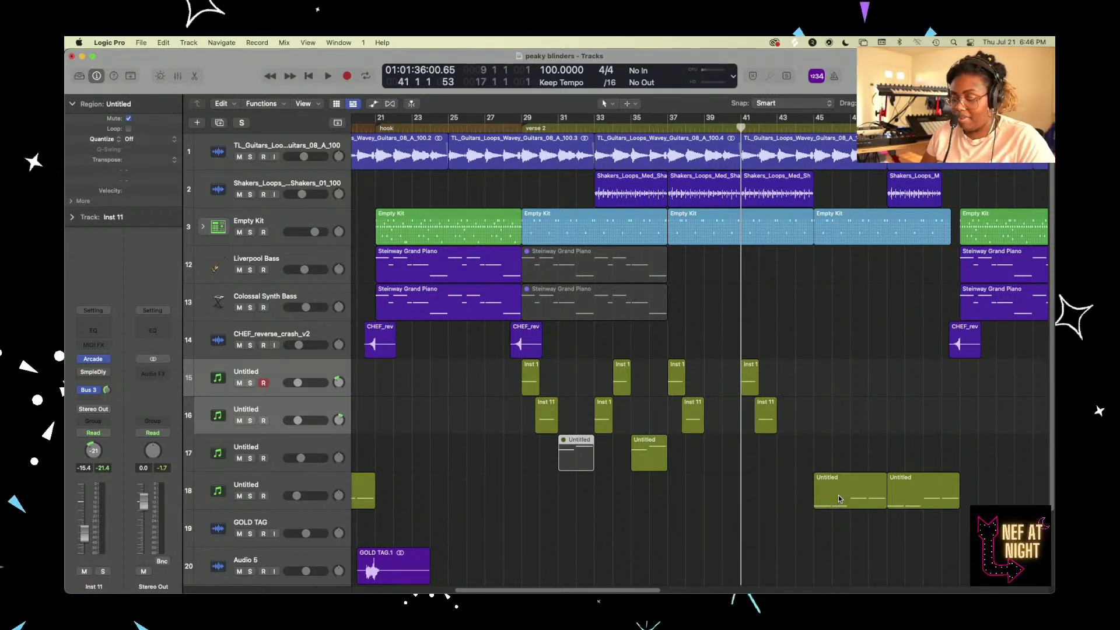
drag(837, 501, 699, 506)
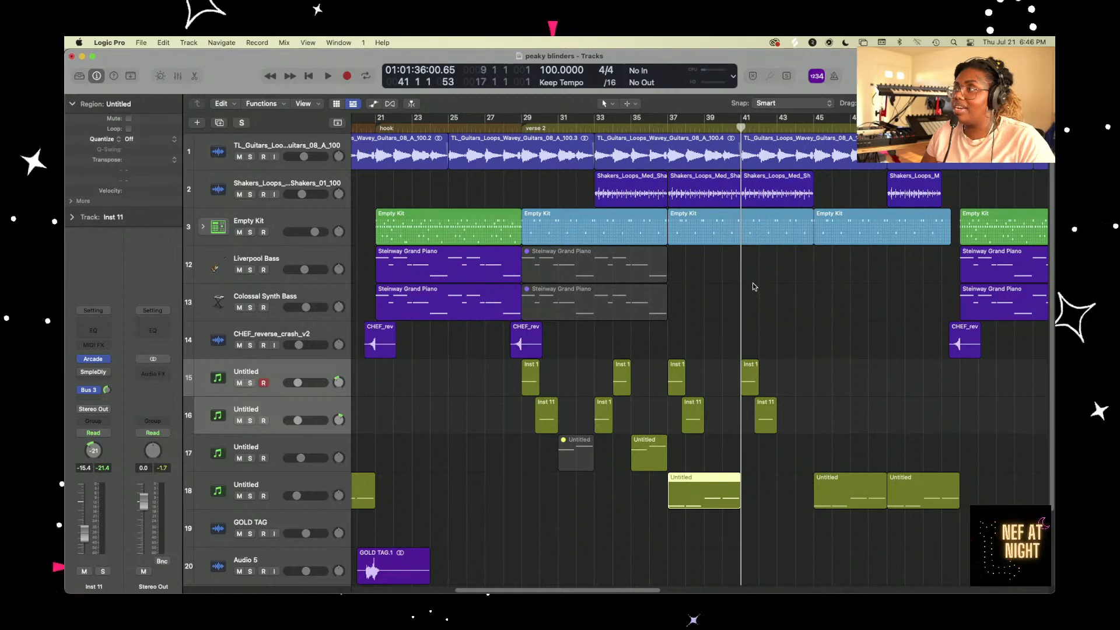
- Review the earlier sections, then set a cycle range from bar 29 to bar 41 and loop verse 2
scroll(708, 233, left, 10)
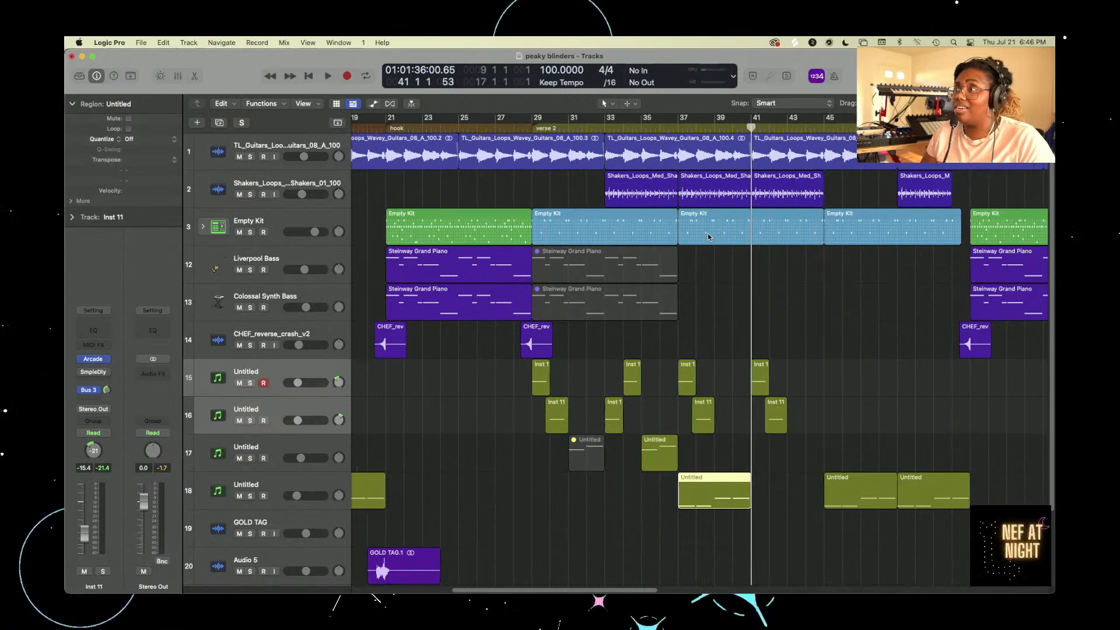
scroll(708, 233, left, 2)
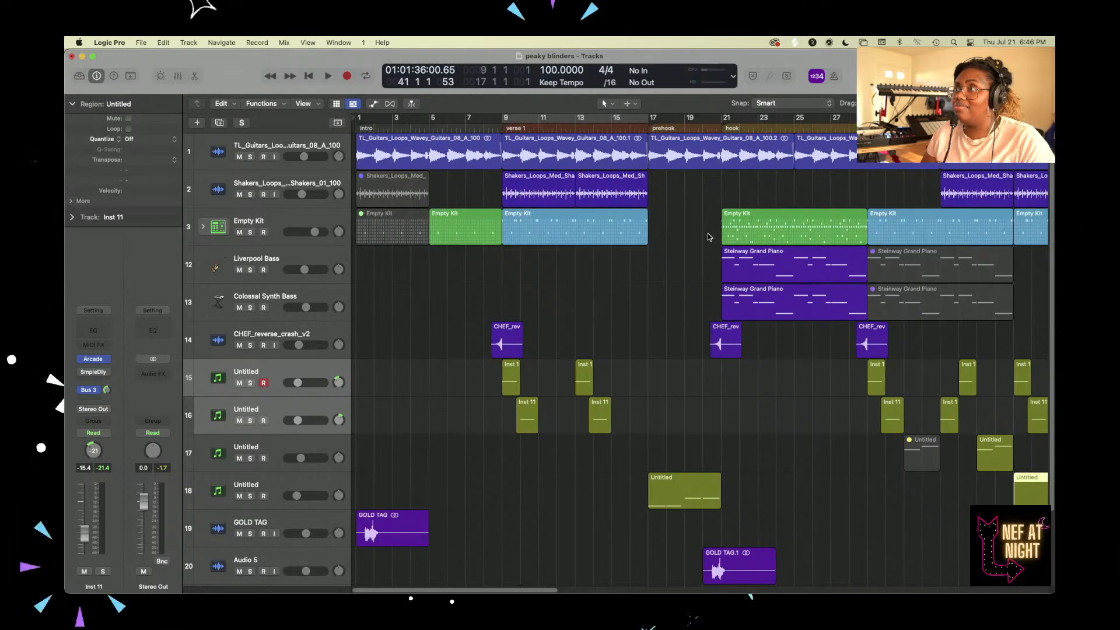
scroll(708, 236, right, 8)
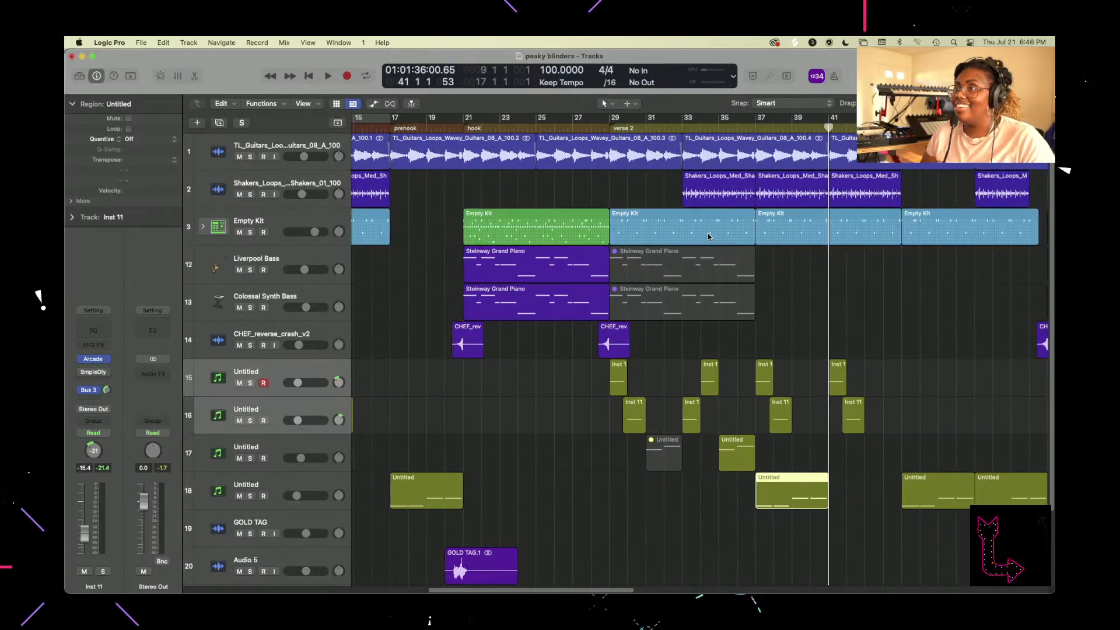
scroll(708, 236, right, 3)
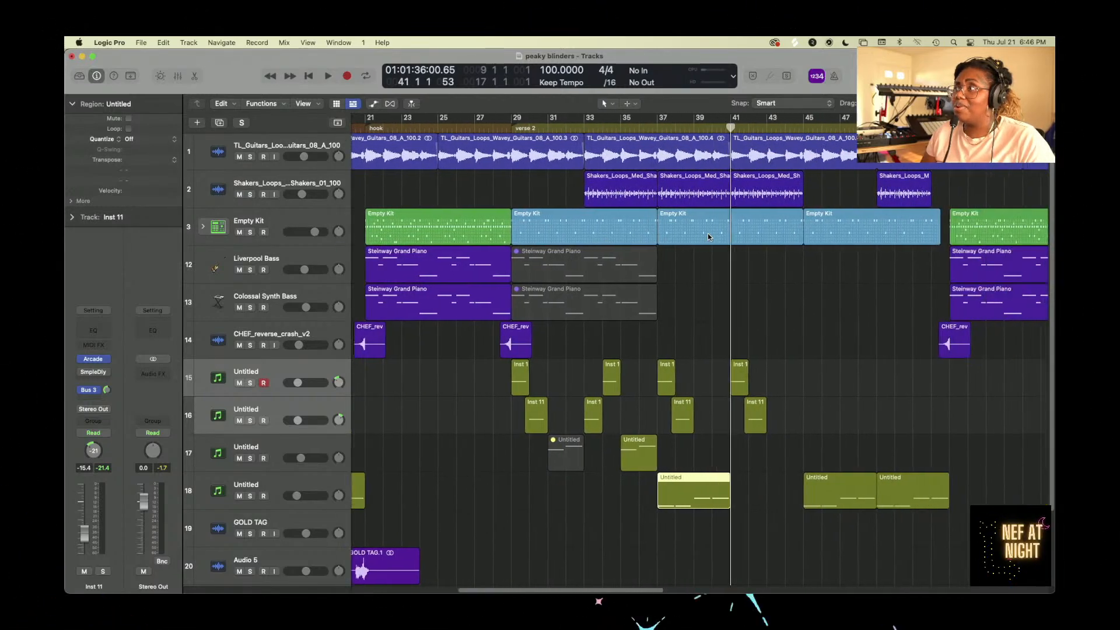
scroll(708, 233, right, 1)
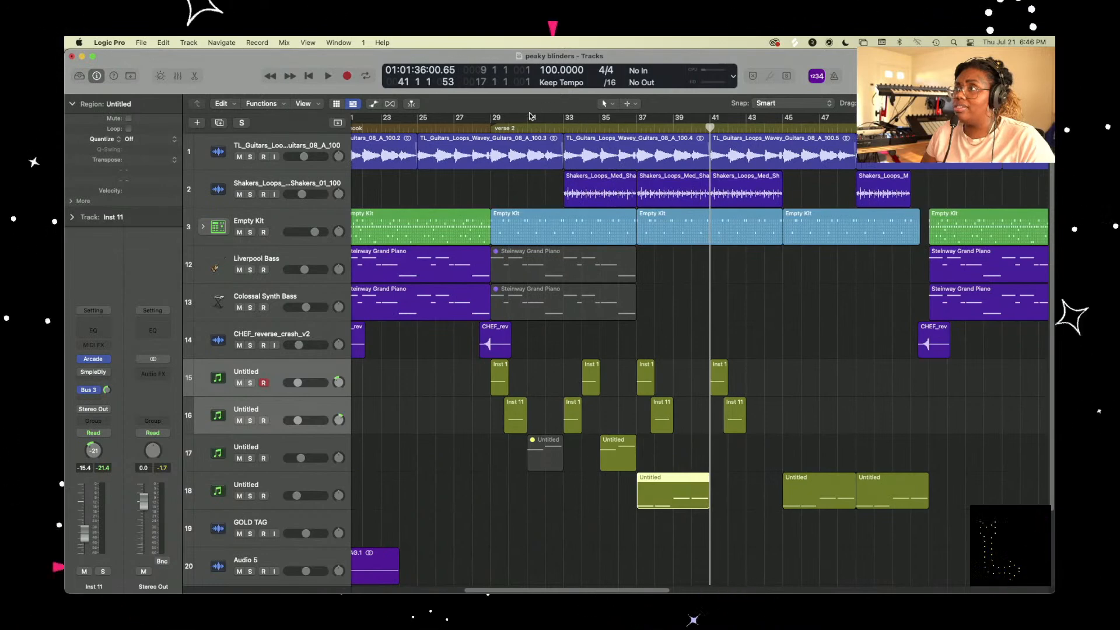
drag(498, 123, 705, 135)
key(space)
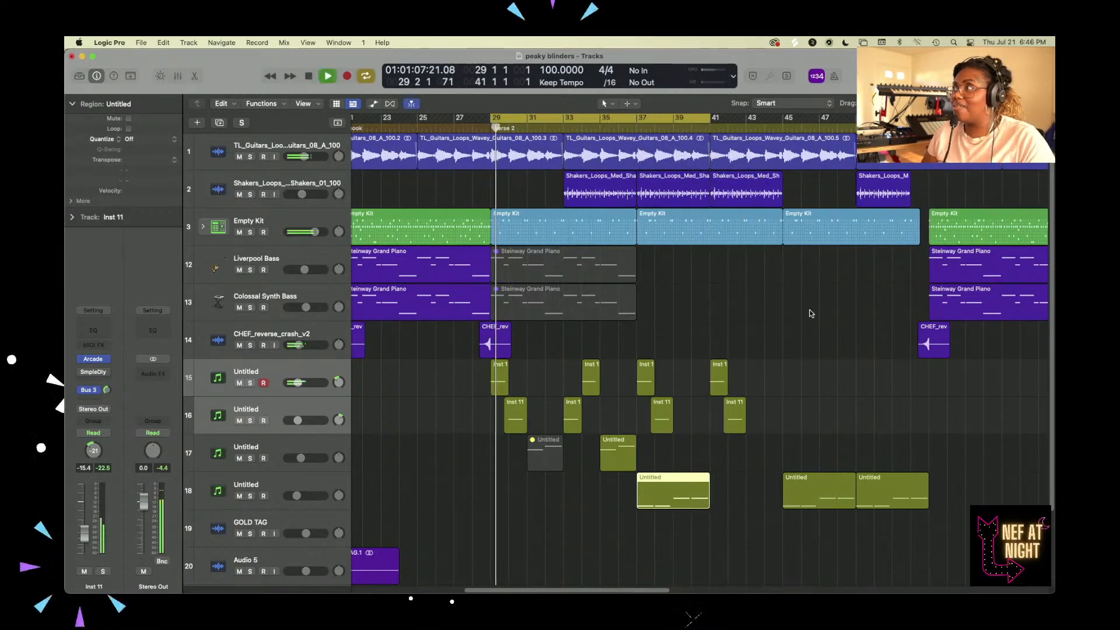
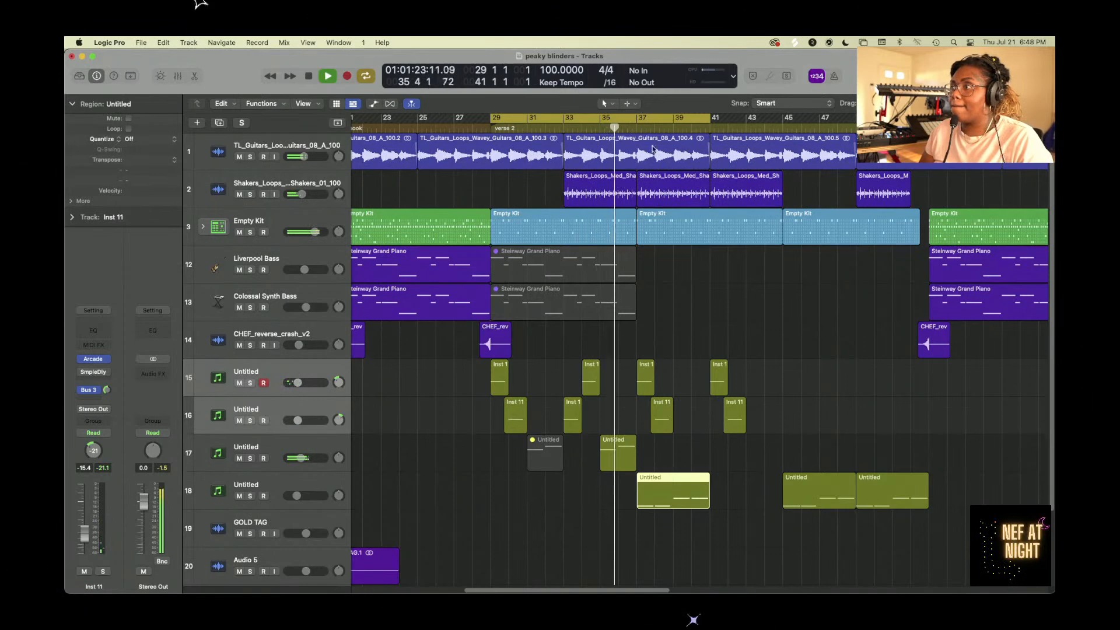
- Mute the four melody regions on tracks 15 and 16 from bar 37 onward, and stop playback after checking
drag(752, 357, 639, 428)
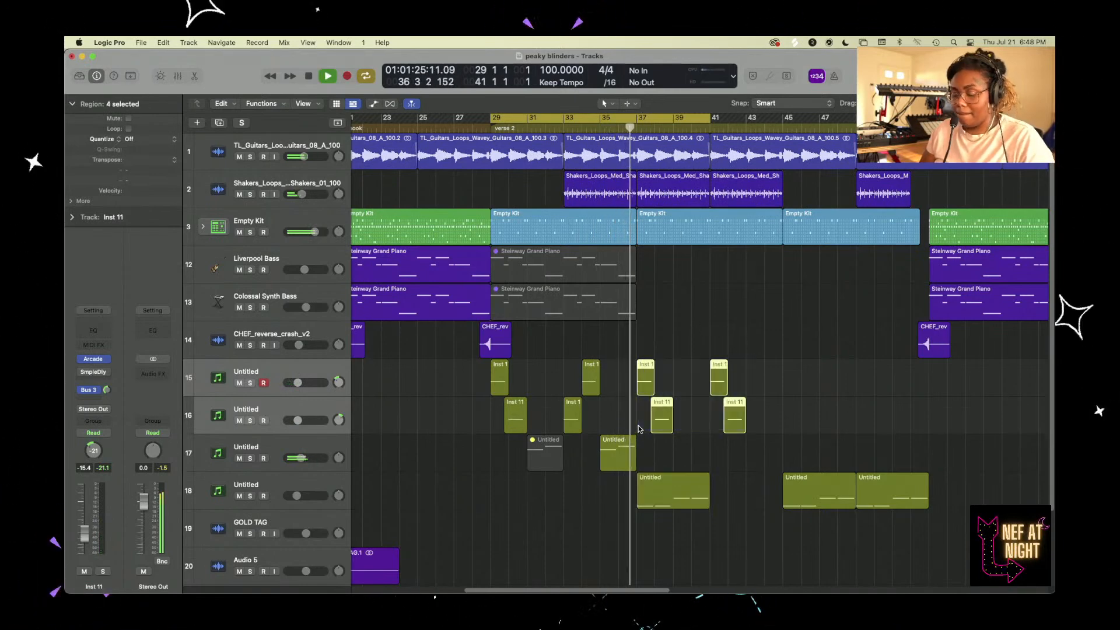
key(ctrl+m)
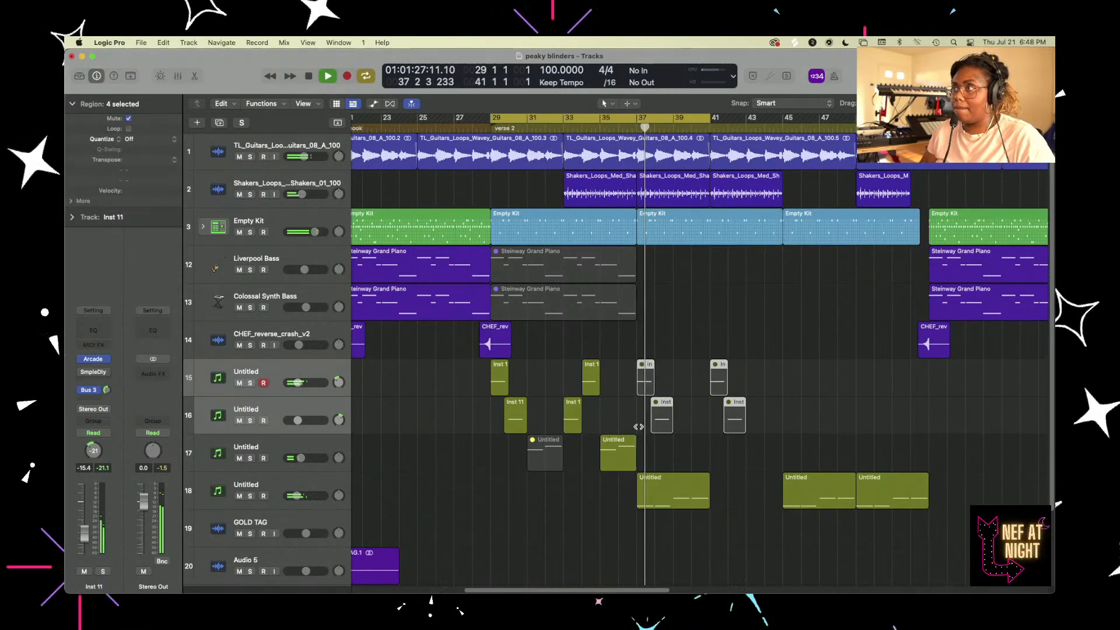
key(space)
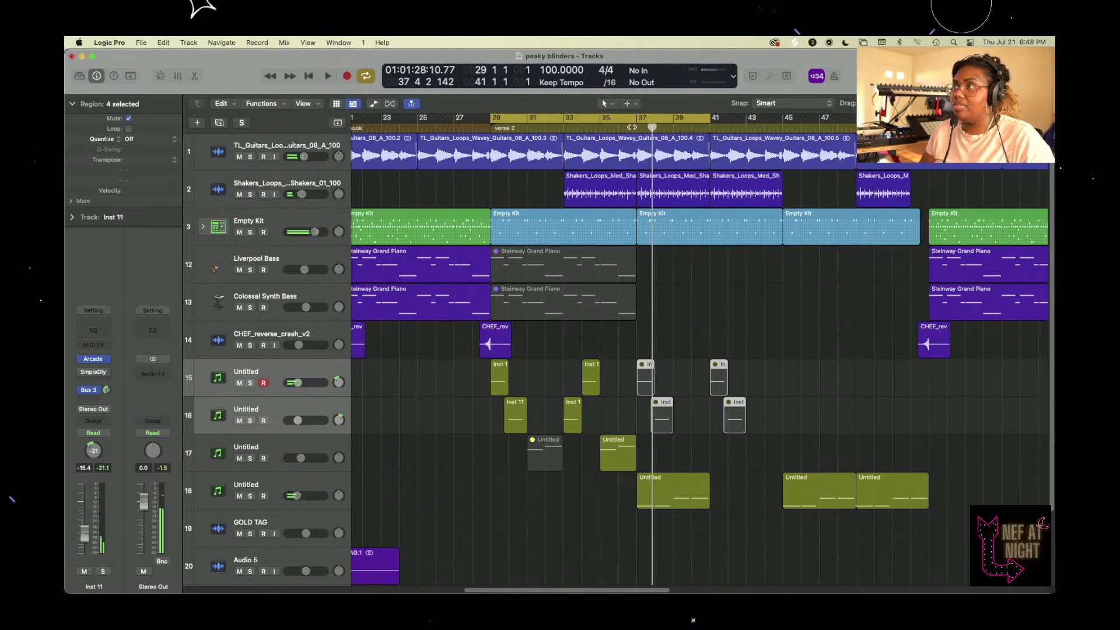
- Listen to verse 2 into bar 37, and mute the shaker and Empty Kit regions starting at bar 37
key(space)
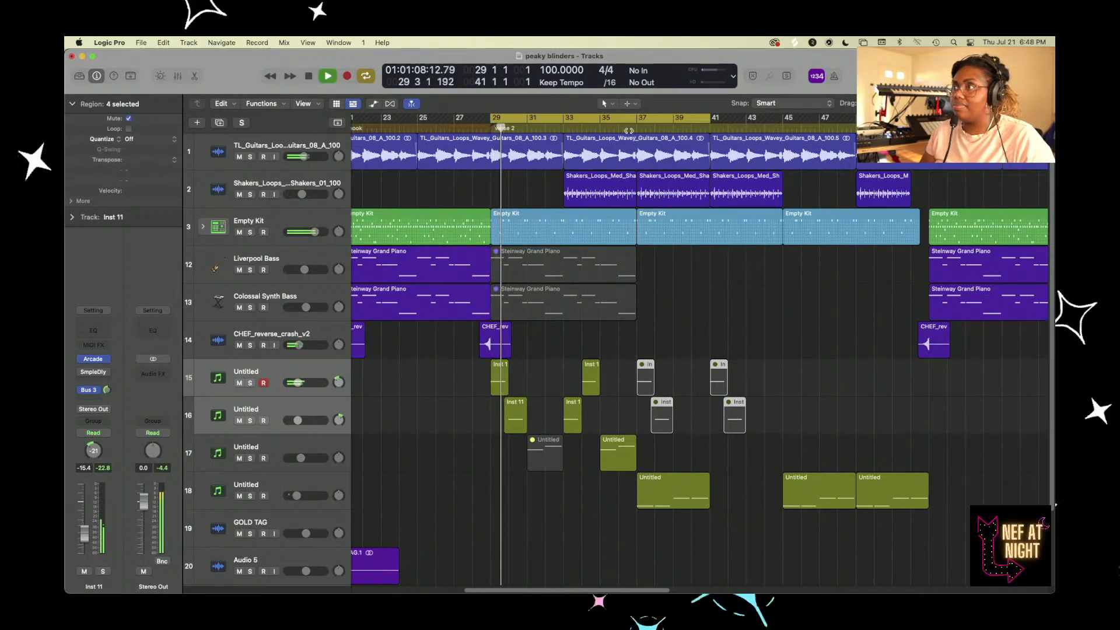
click(628, 129)
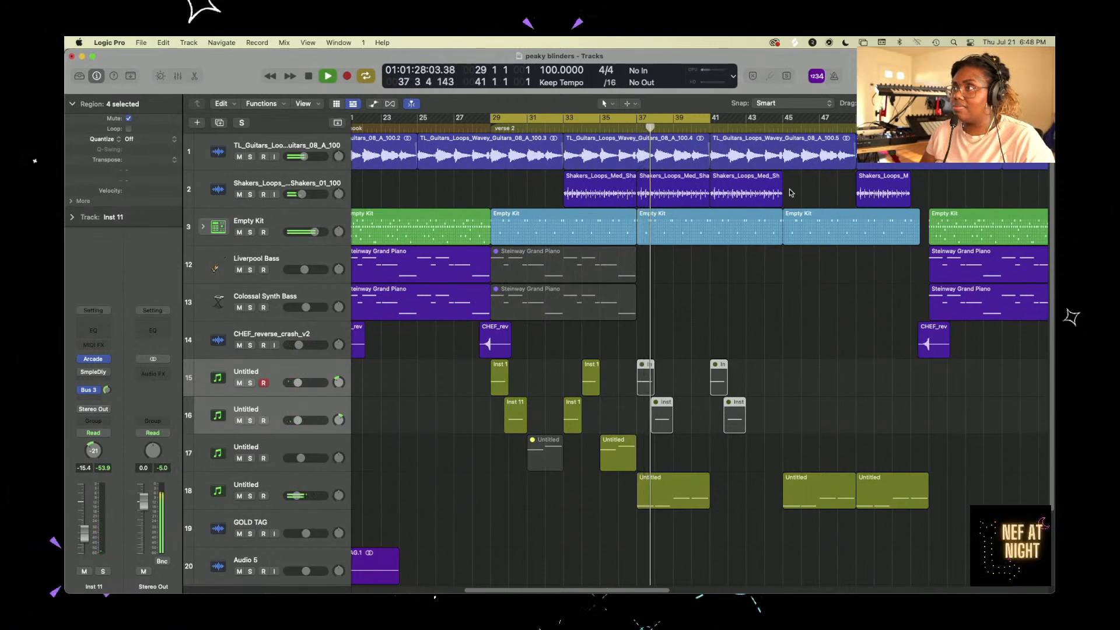
drag(700, 269, 671, 196)
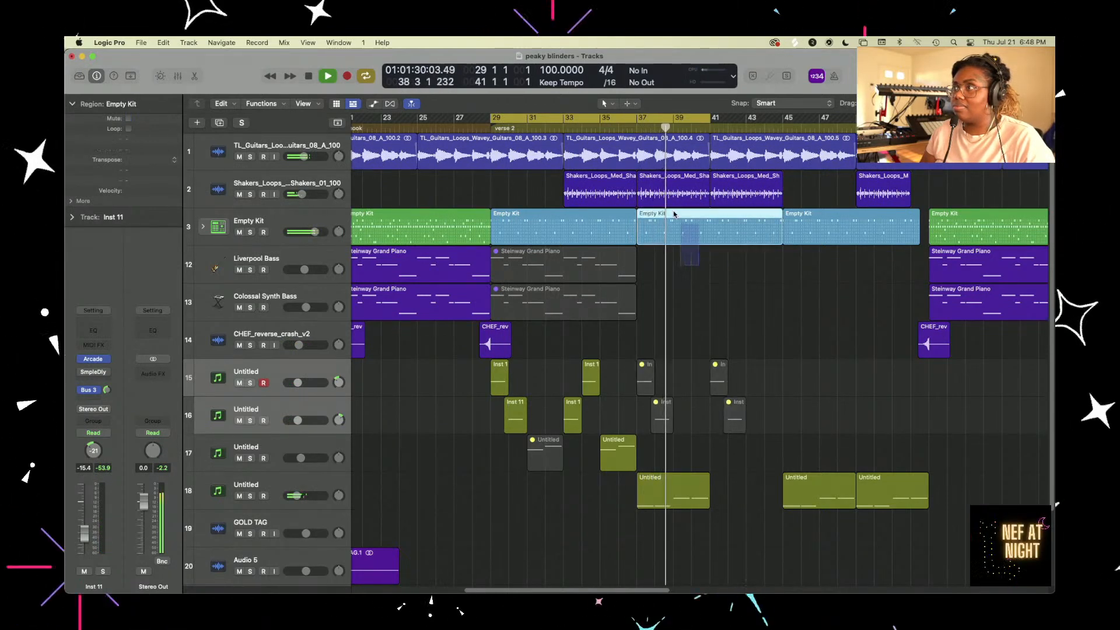
right_click(670, 196)
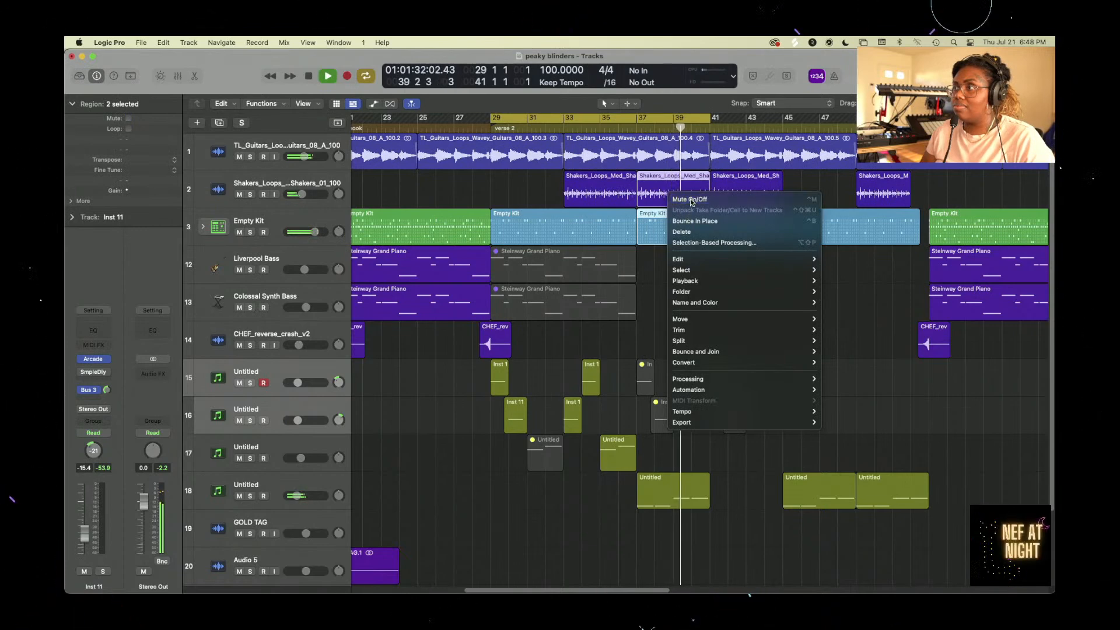
click(690, 199)
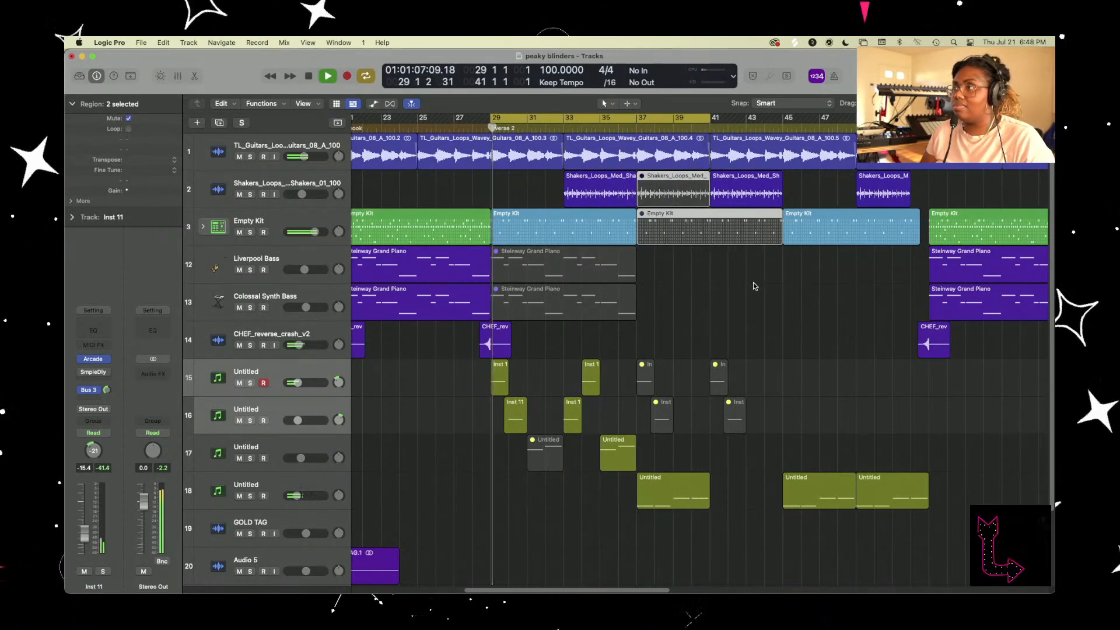
key(space)
click(765, 343)
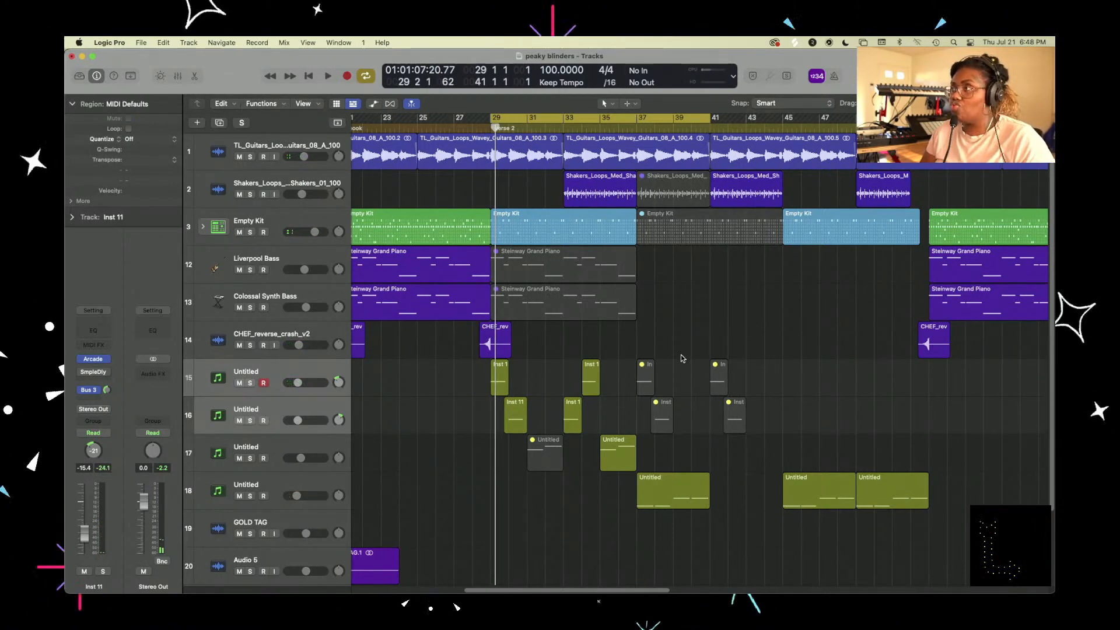
- Move the later drum, shaker, bass, reverse crash and track 18 regions, from the muted bar 37 kit onward, eight bars later
key(super+Left)
key(super+Left)
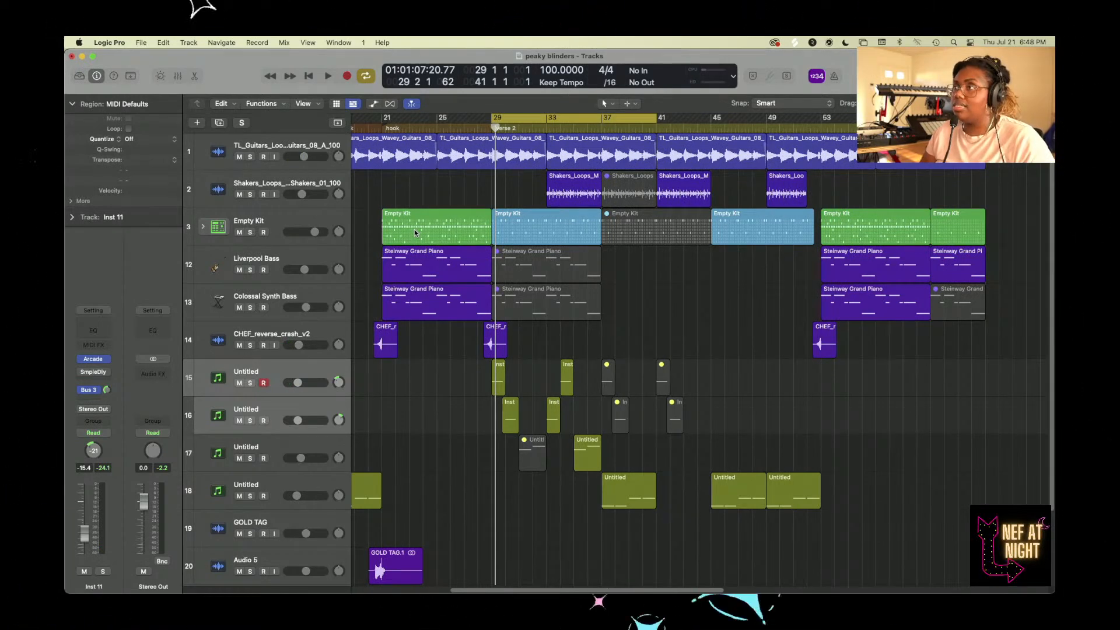
click(667, 239)
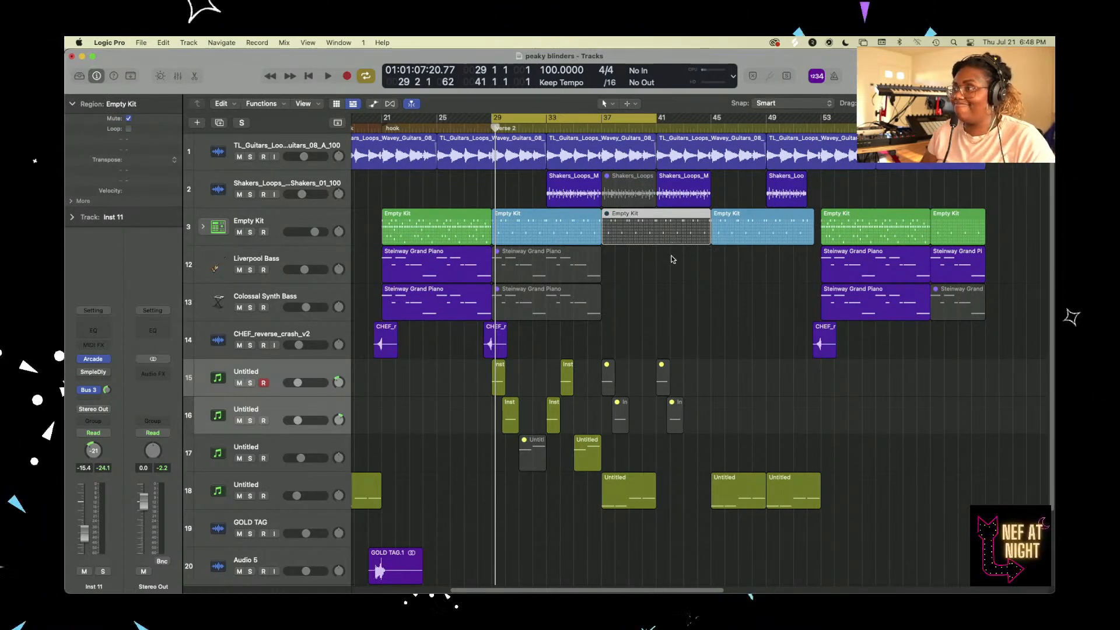
drag(495, 128, 656, 131)
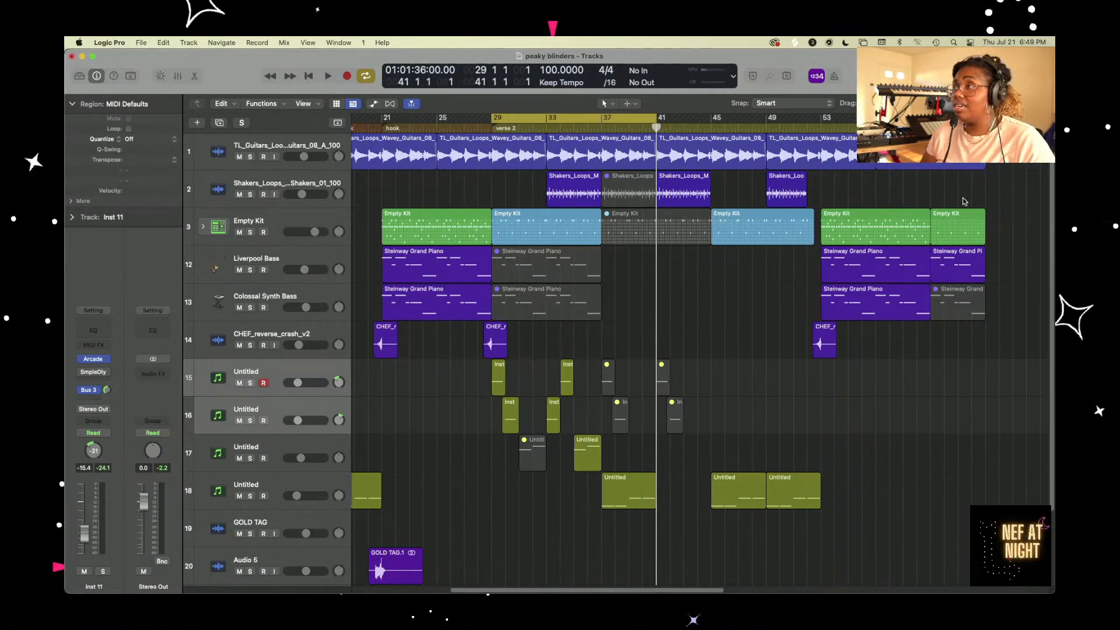
scroll(900, 225, down, 3)
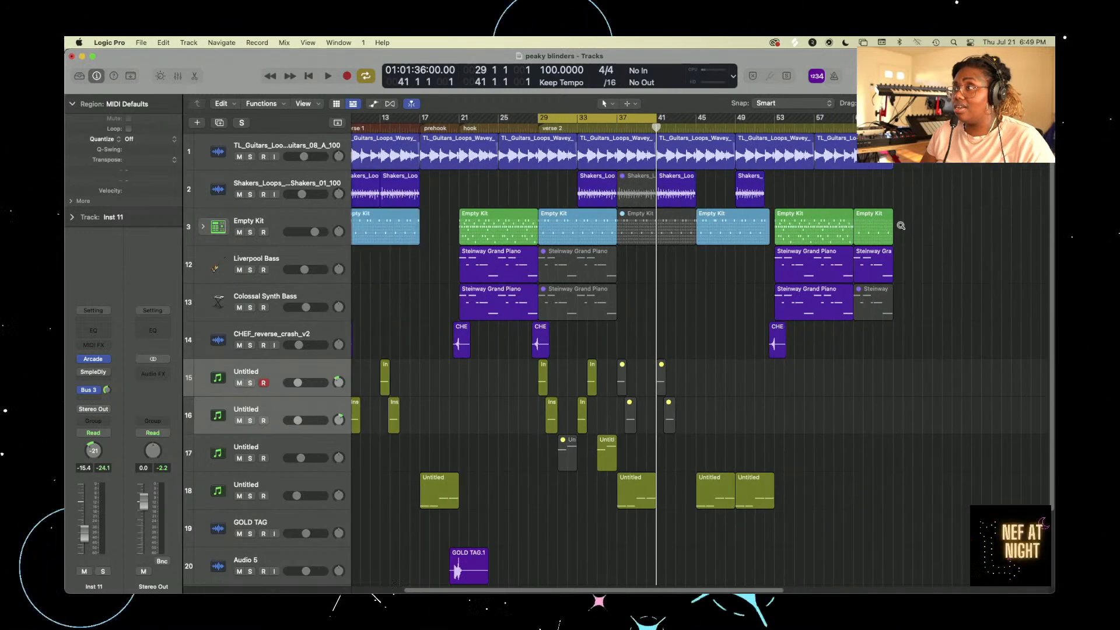
drag(913, 189, 685, 522)
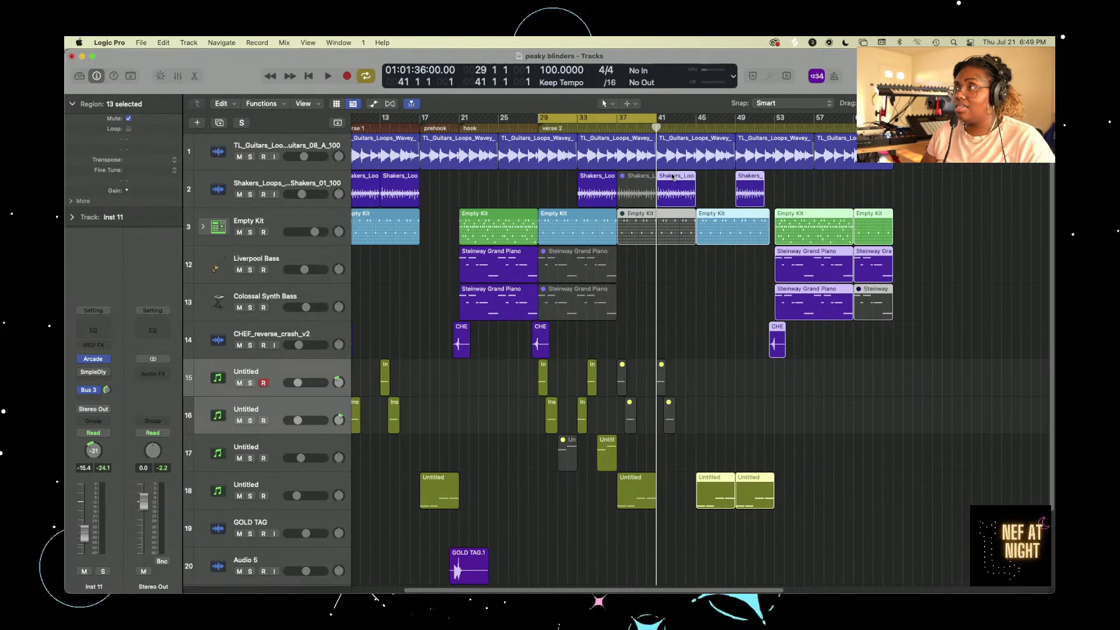
drag(673, 176, 673, 177)
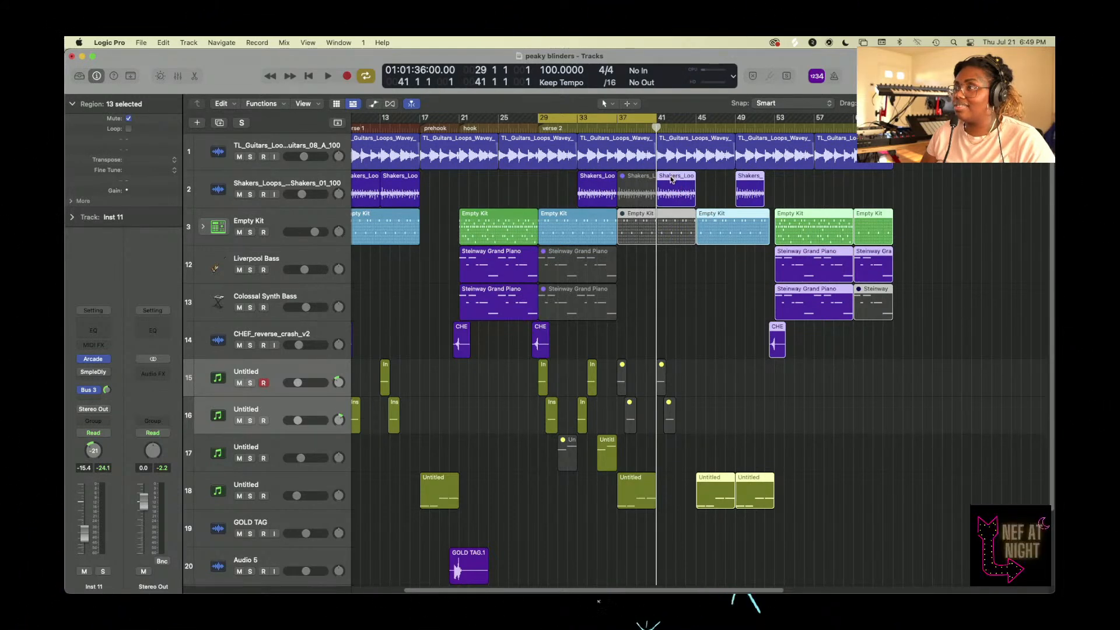
drag(672, 179, 748, 184)
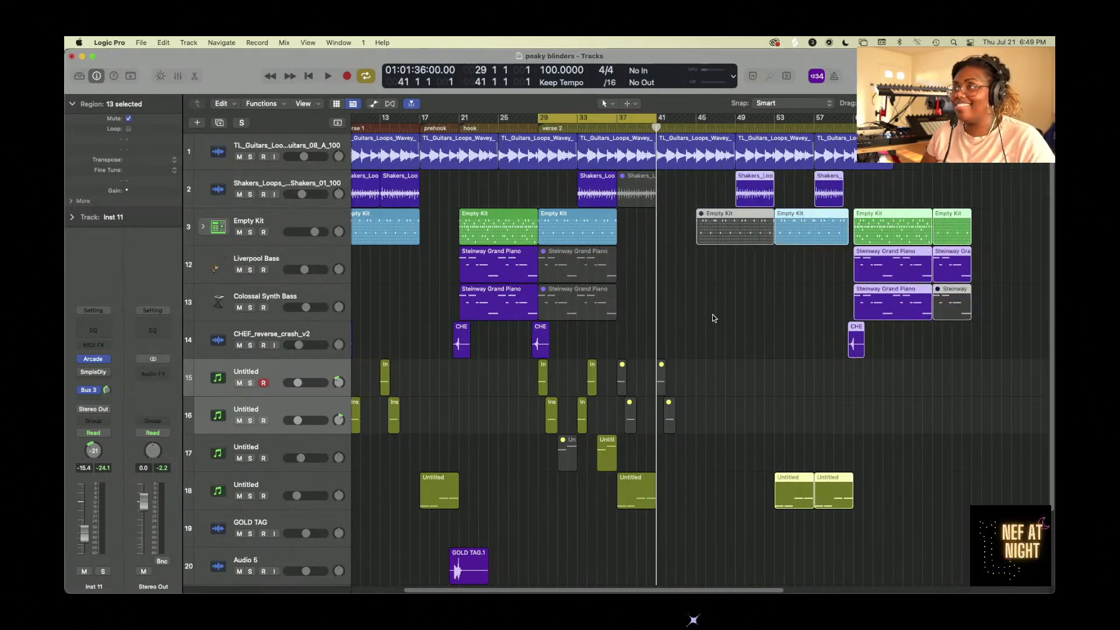
scroll(713, 322, left, 2)
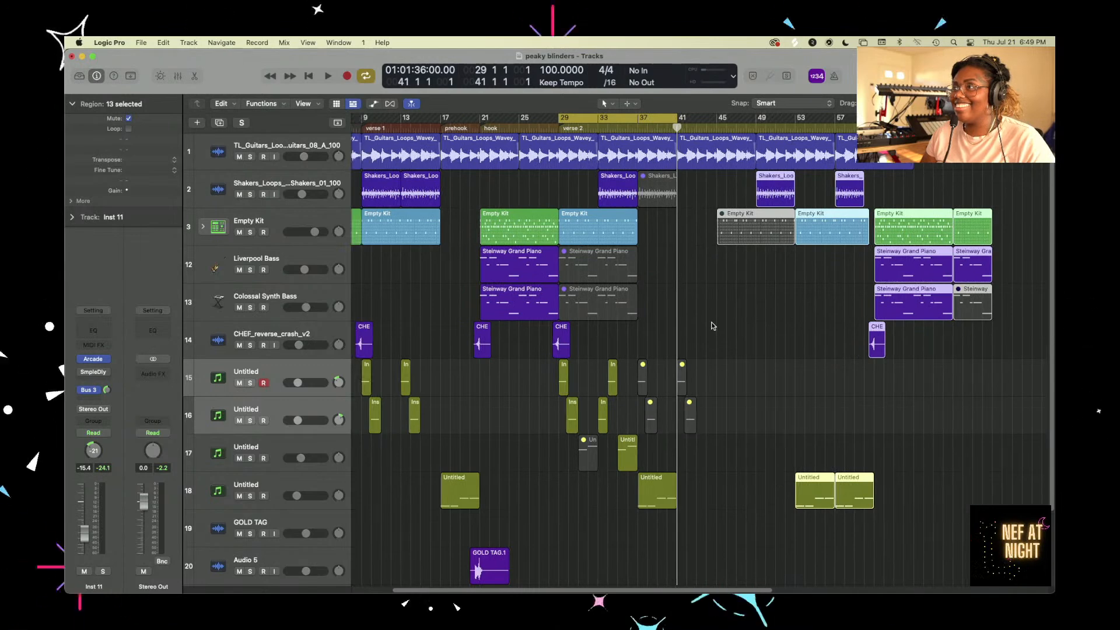
click(617, 324)
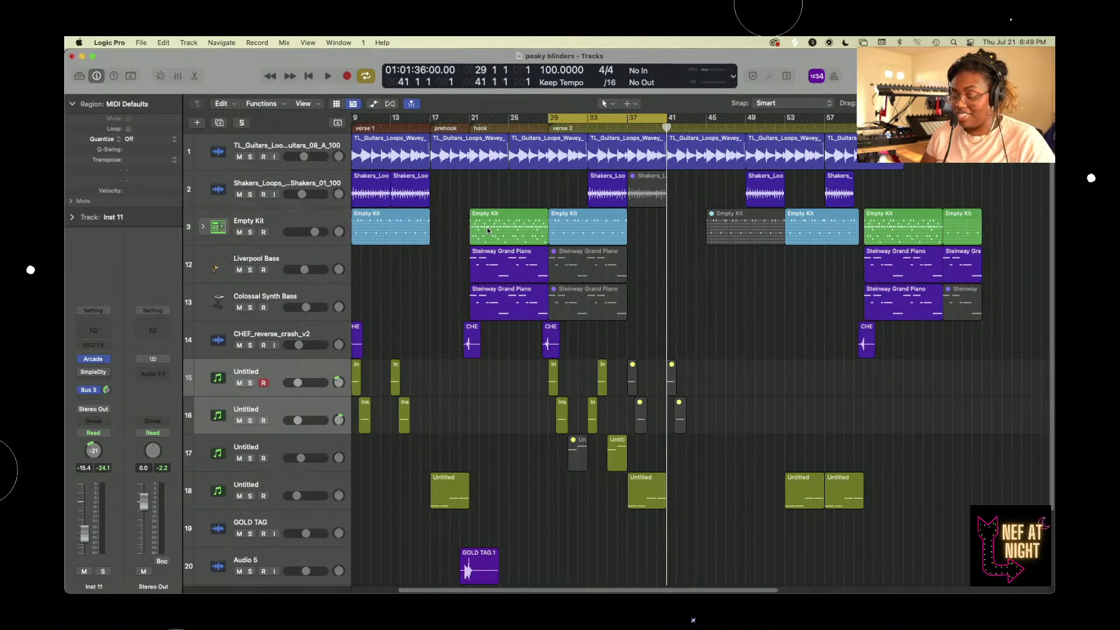
- Copy the hook's Empty Kit, reverse crash and two bass regions from around bar 21 to bar 37
drag(490, 227, 652, 244)
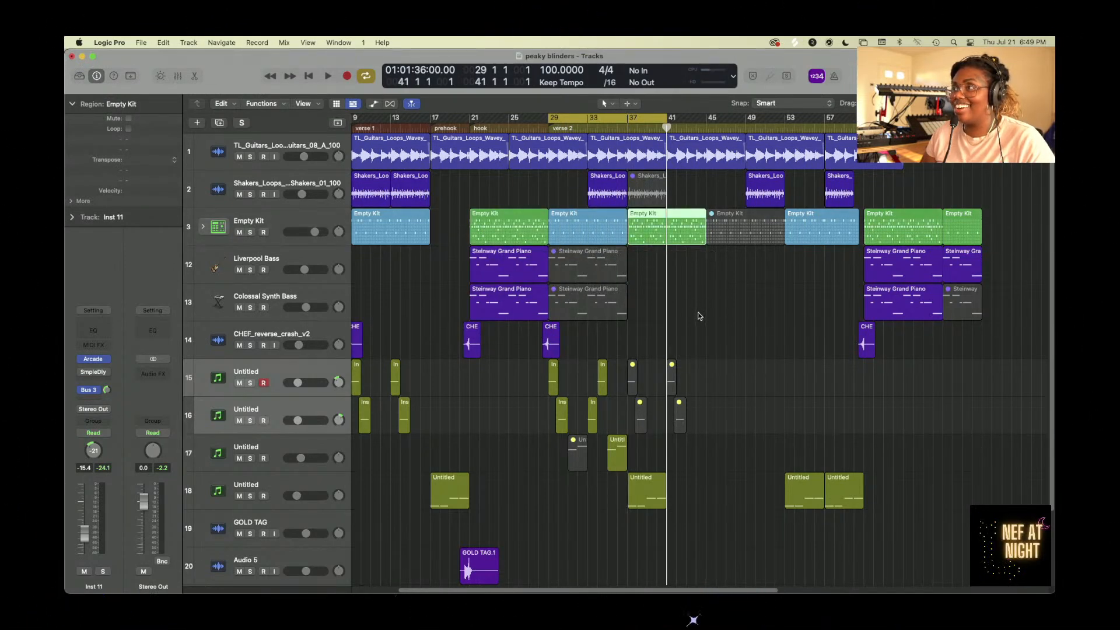
key(super+Right)
key(super+Right)
key(super+Right)
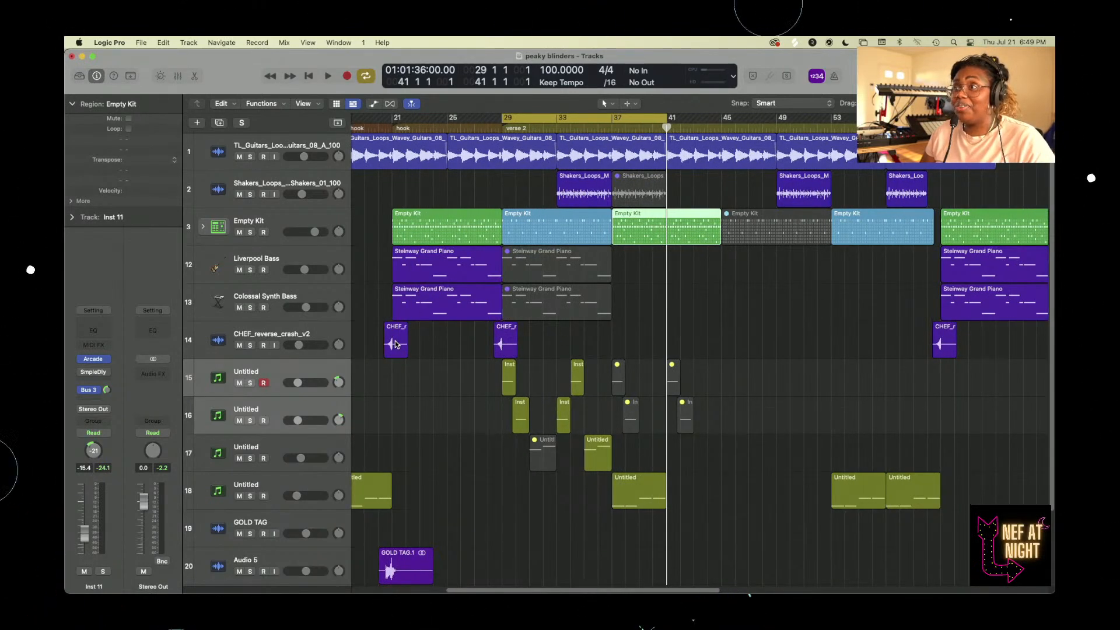
drag(395, 344, 615, 351)
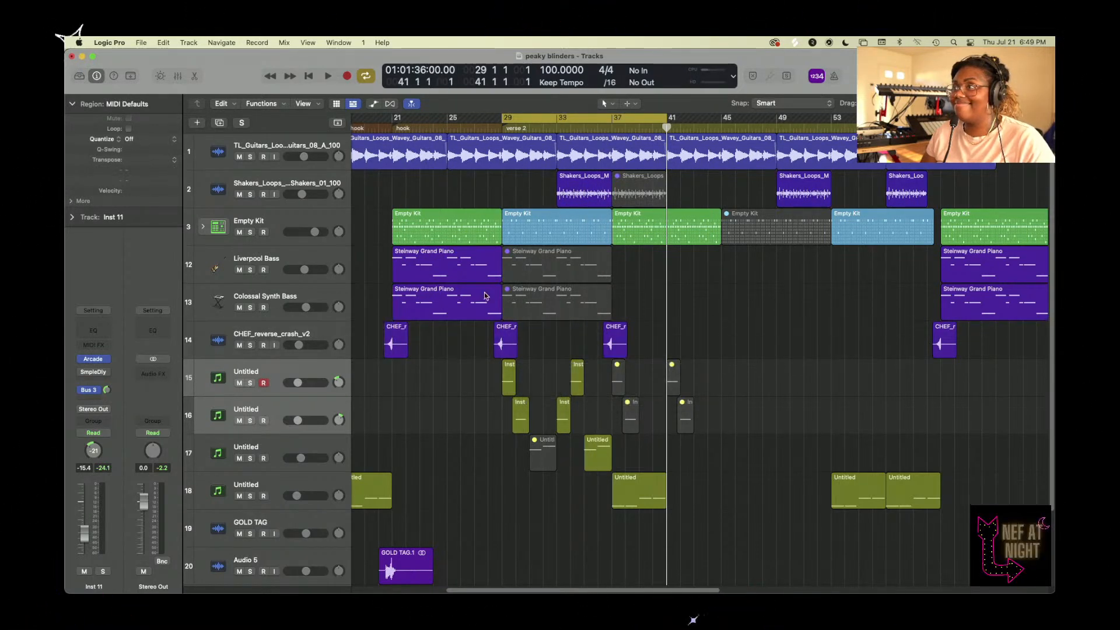
drag(391, 273, 622, 307)
- Delete the two muted Steinway Grand Piano bass regions between bars 29 and 37
click(541, 351)
click(553, 286)
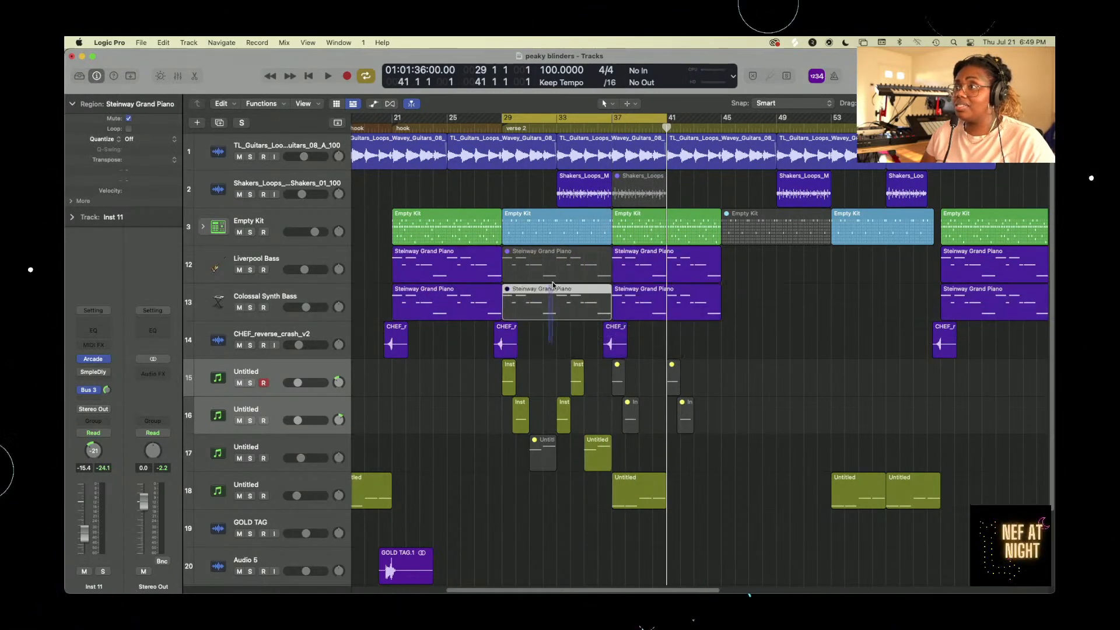
shift+click(560, 275)
key(Delete)
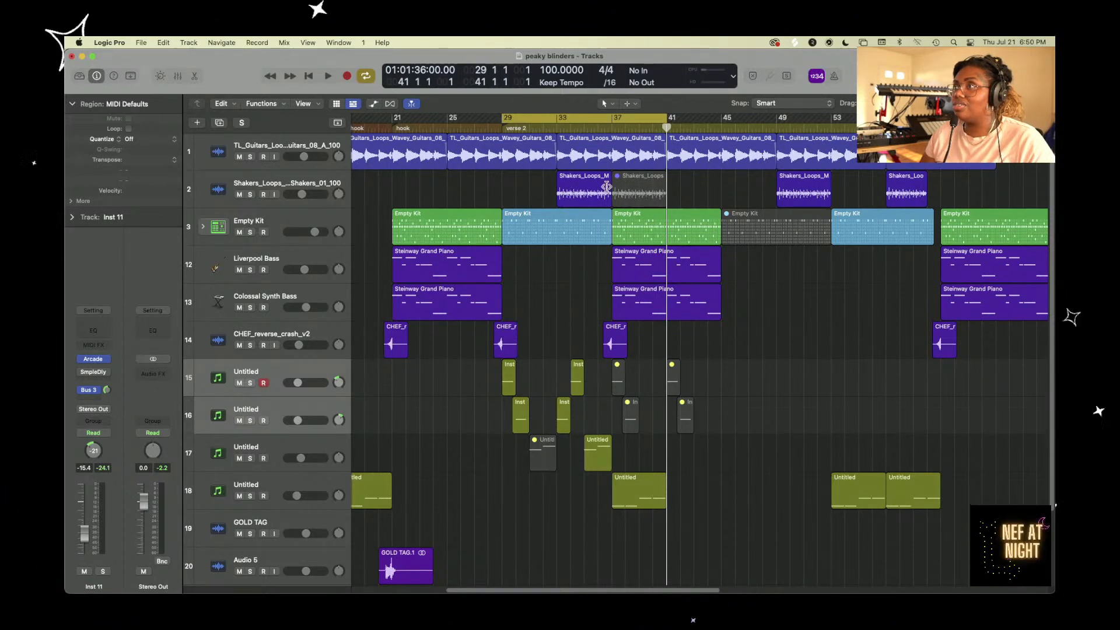
- Play verse 2 with the cycle turned off and listen to the transition into bar 37
key(space)
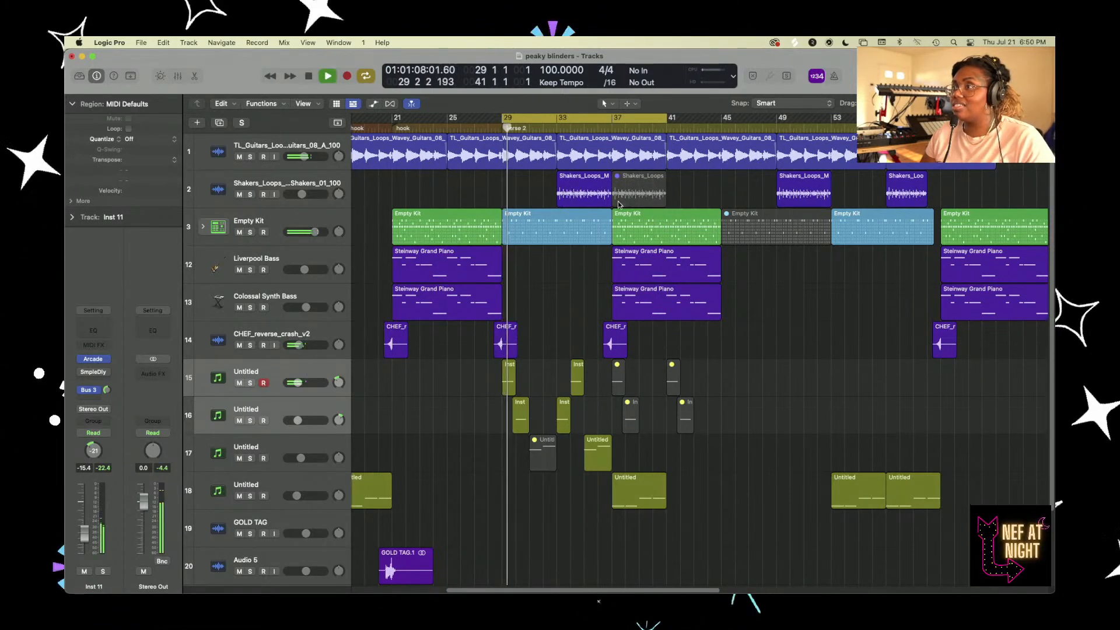
click(590, 128)
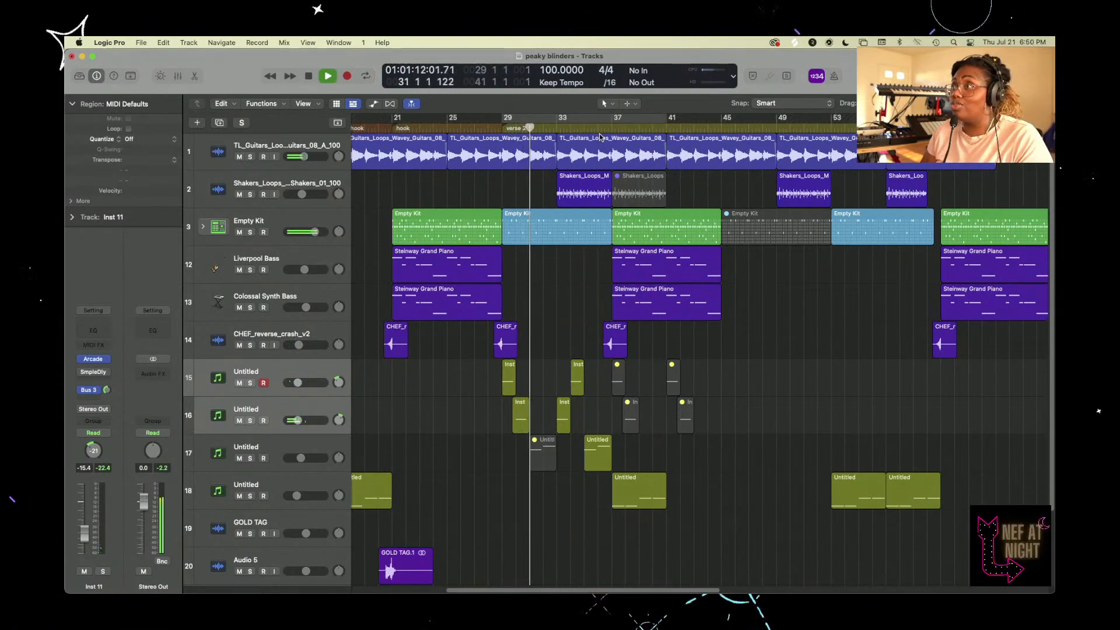
click(590, 127)
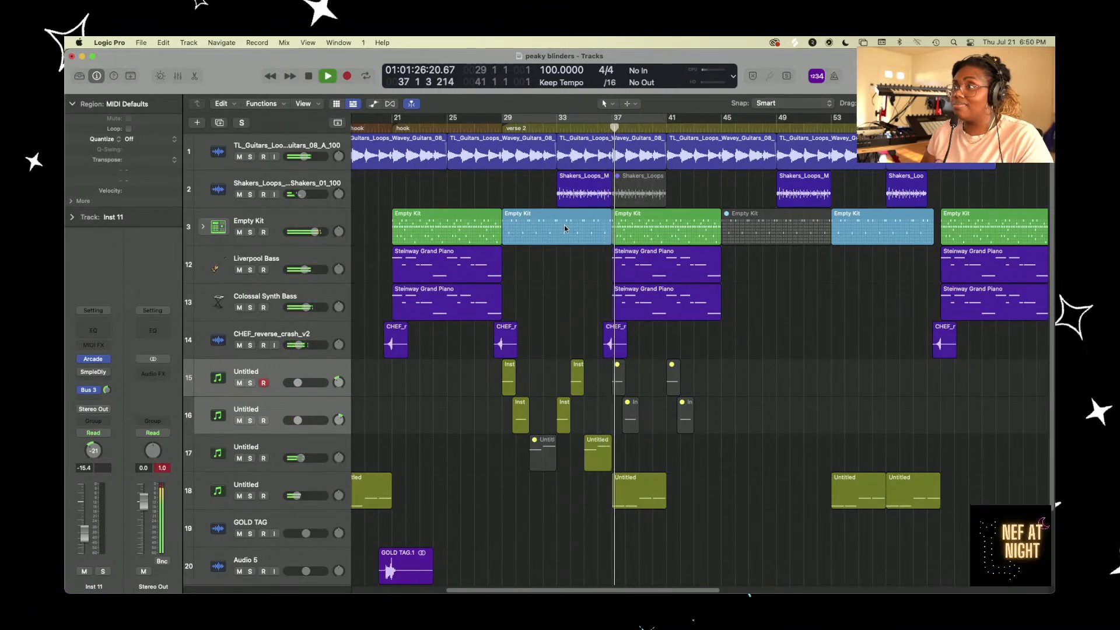
key(space)
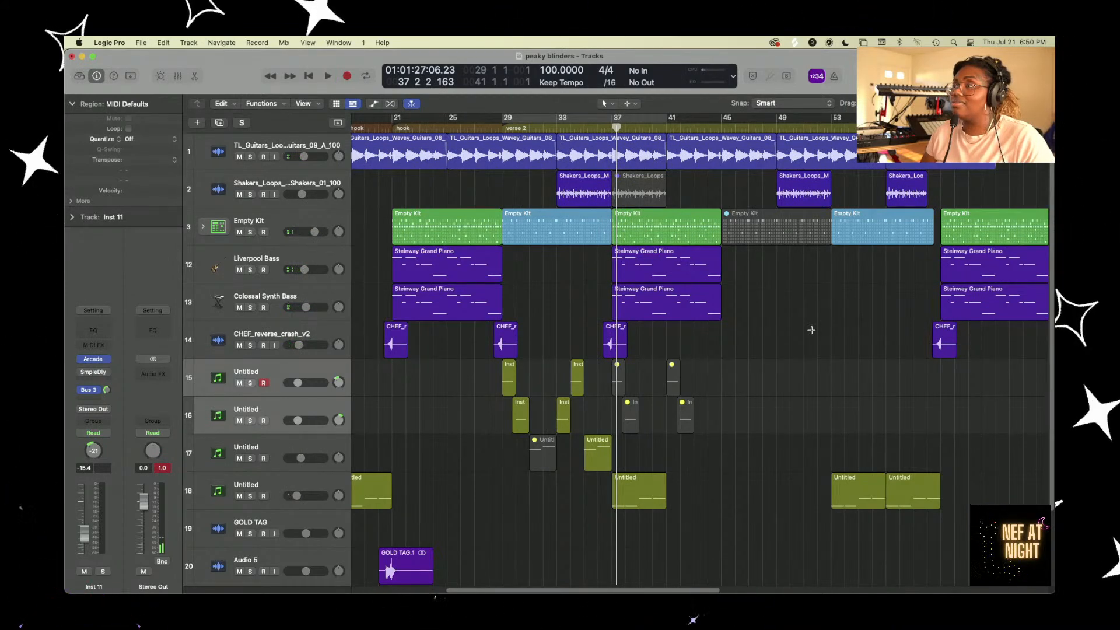
- Undo the bass region deletion and the bass, reverse crash and drum copies at bar 37
key(super+z)
key(super+z)
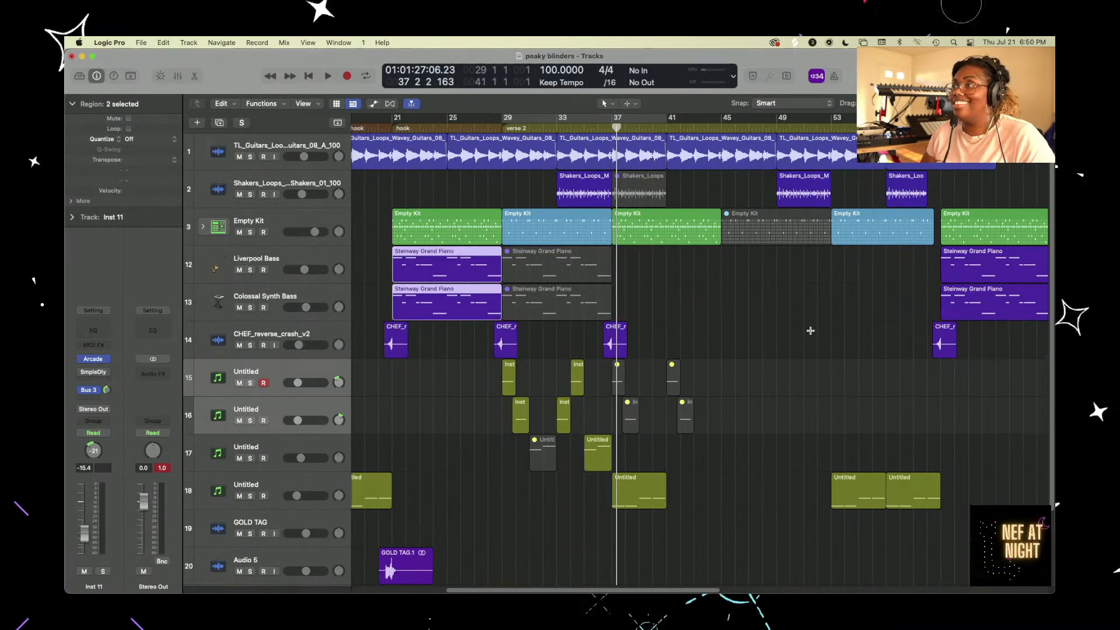
key(super+z)
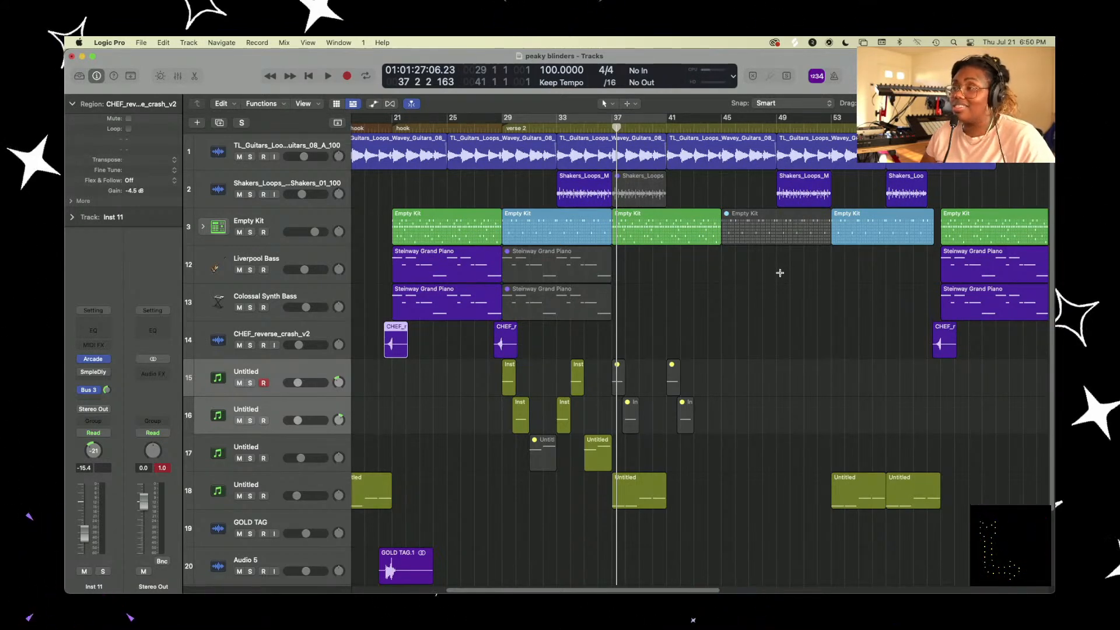
key(super+z)
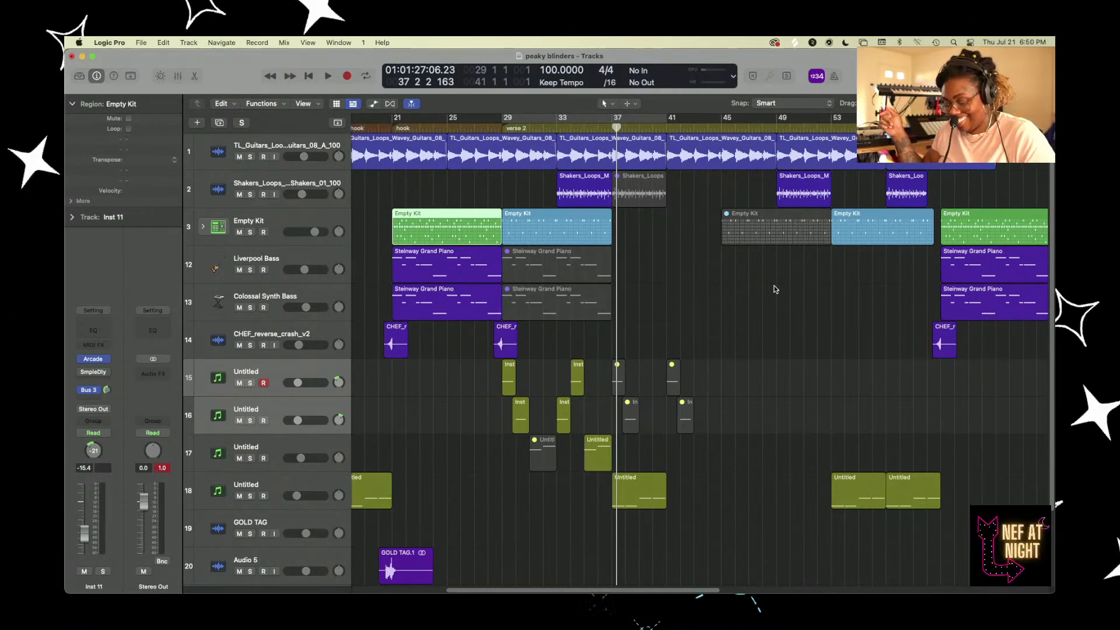
- Undo the last move so the shifted regions start at bar 41, and unmute the selected regions
key(super+z)
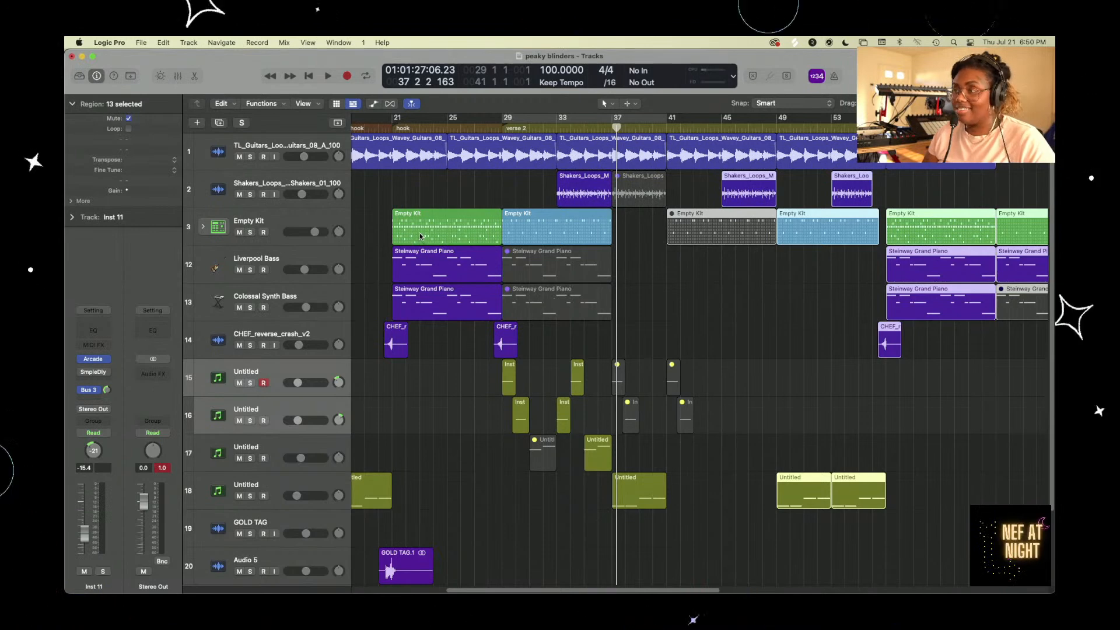
right_click(711, 232)
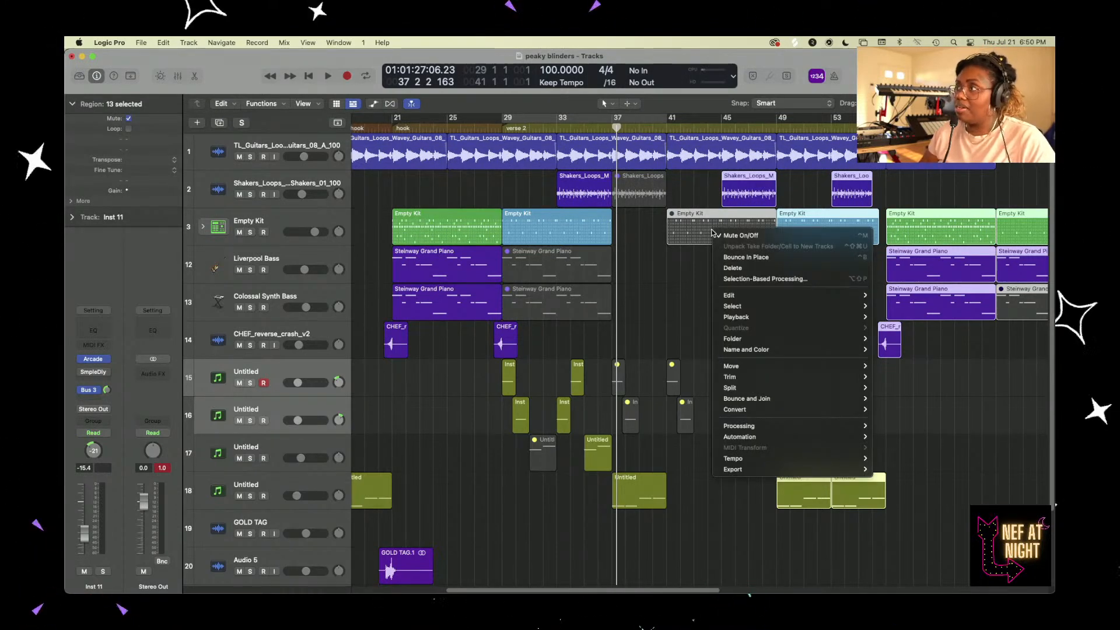
click(694, 234)
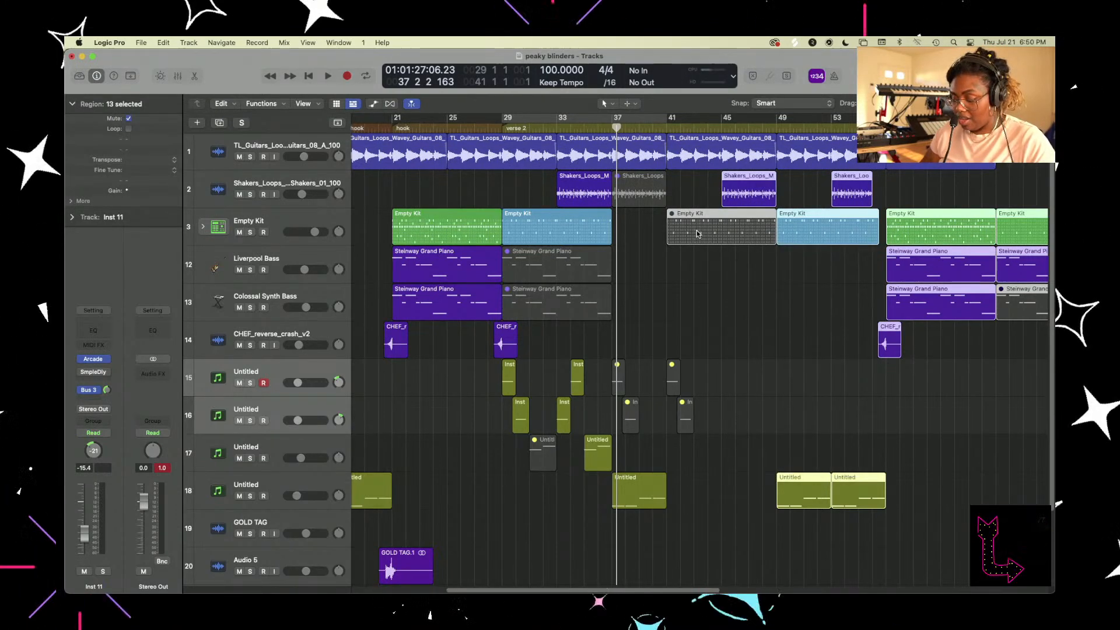
key(ctrl+m)
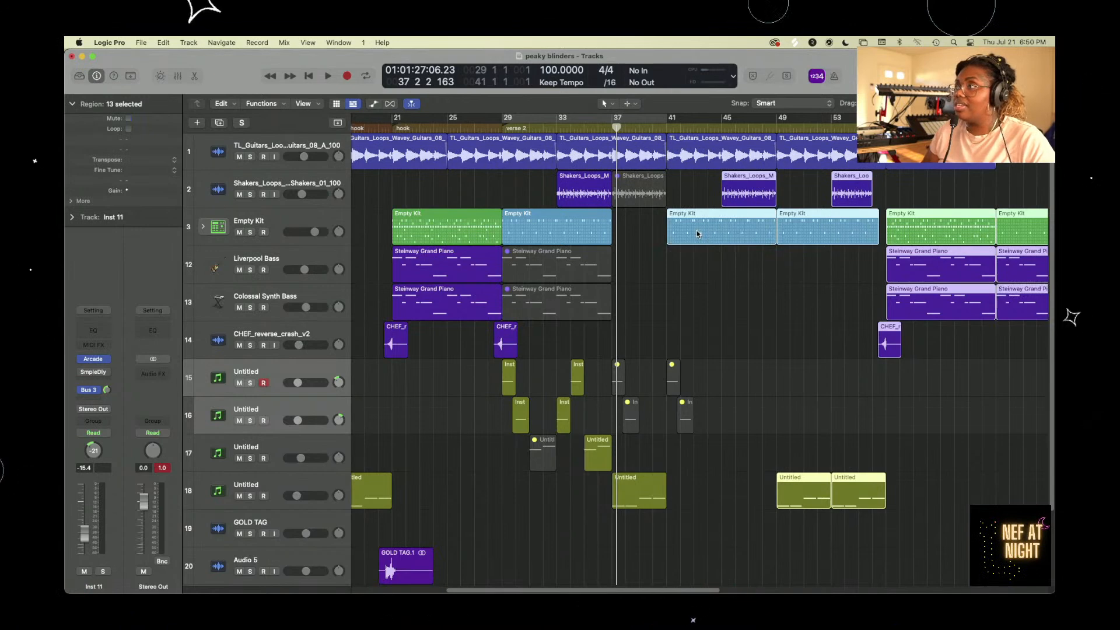
click(754, 300)
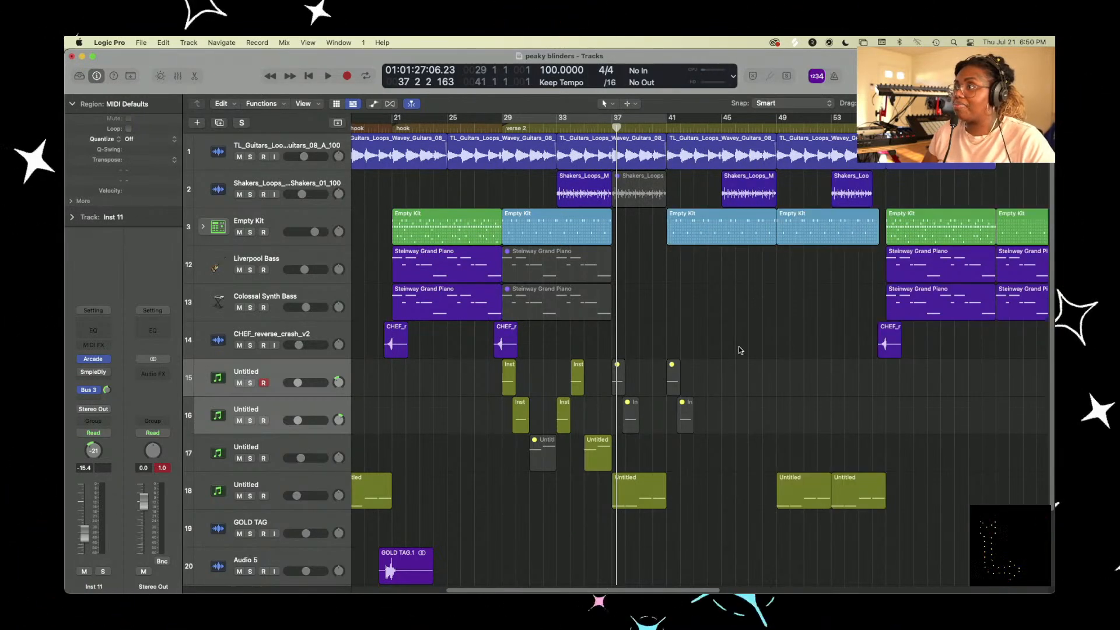
- Delete the blue Empty Kit drum region between bars 41 and 49
scroll(738, 345, right, 5)
scroll(739, 346, left, 7)
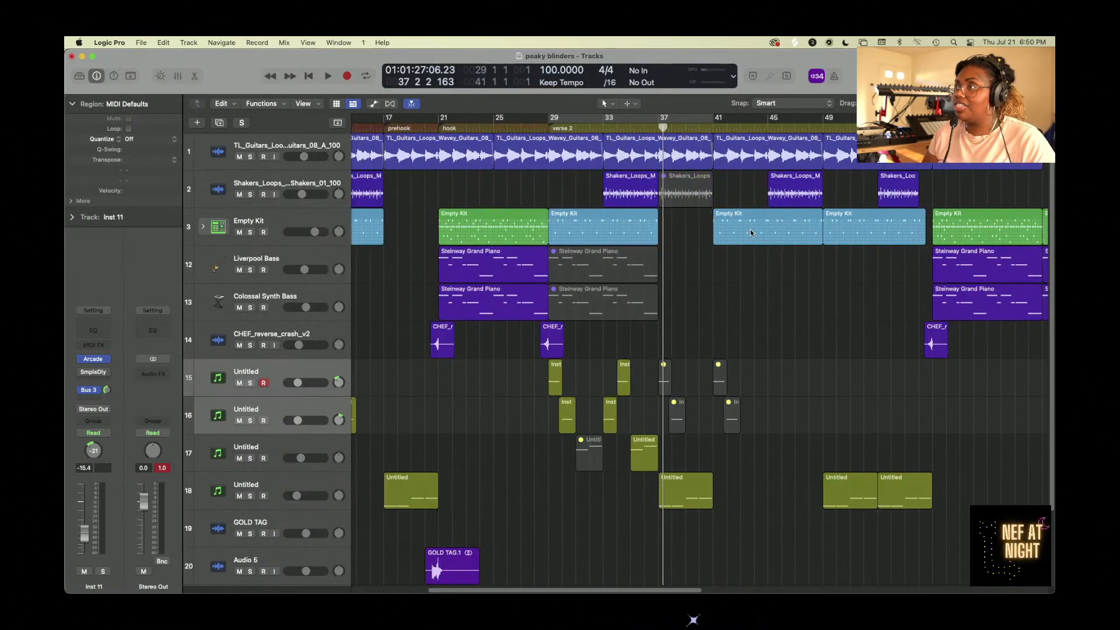
click(750, 231)
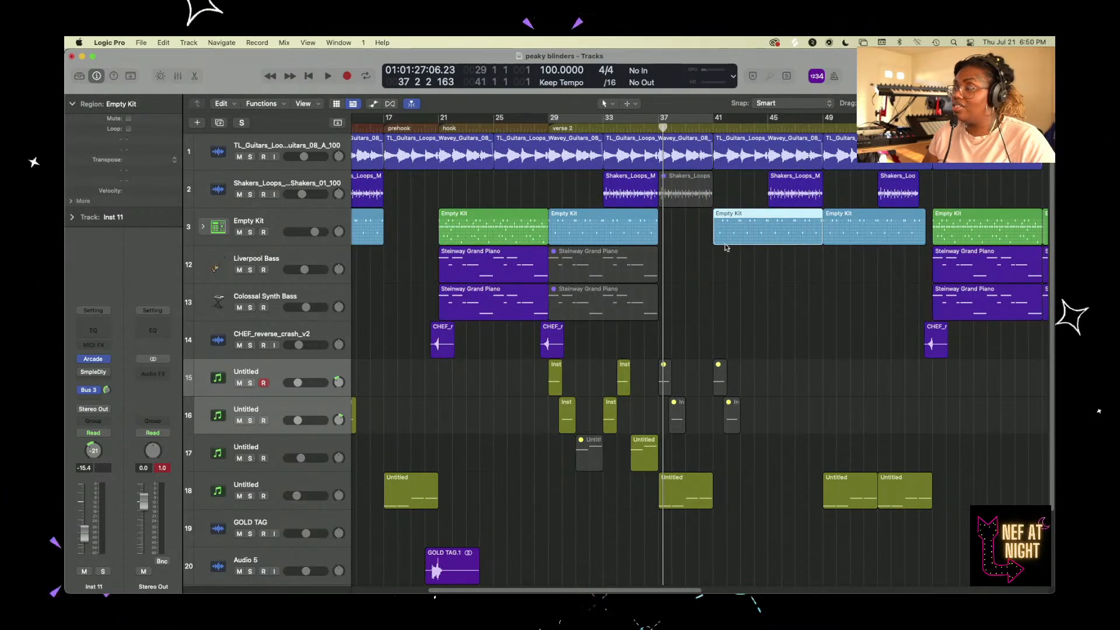
click(738, 262)
click(735, 240)
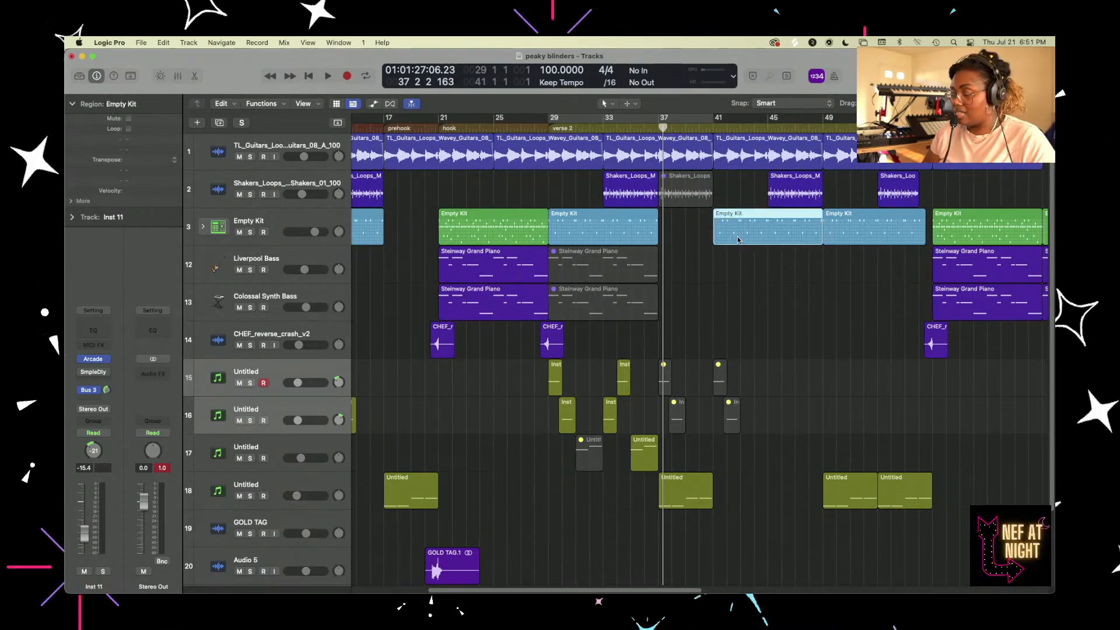
key(Delete)
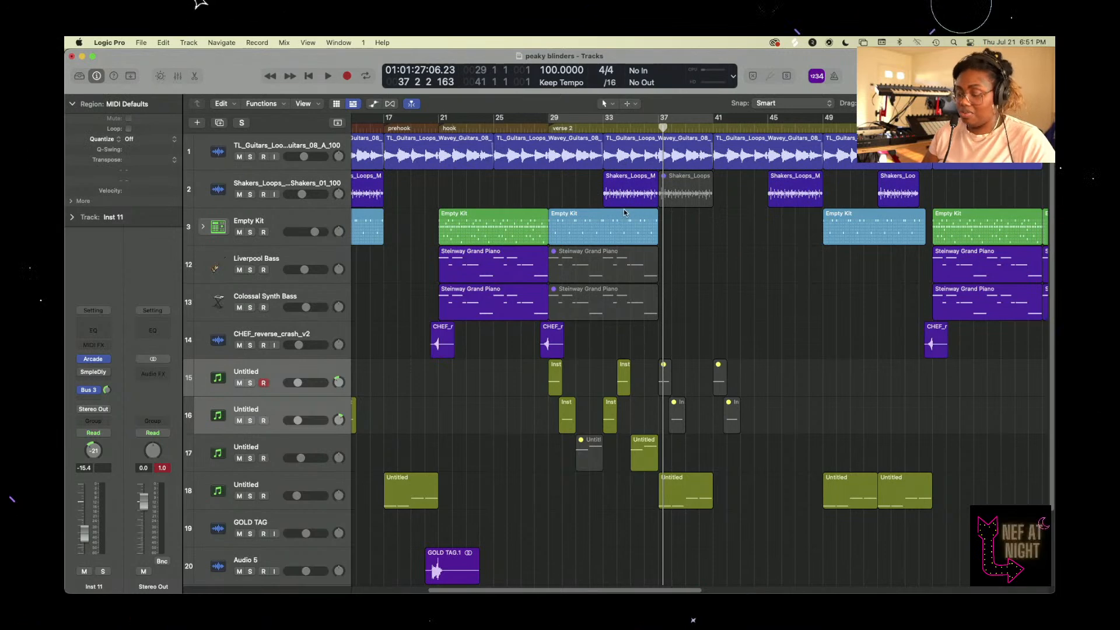
- Copy the hook's Empty Kit drums and both Steinway Grand Piano bass regions to bar 41, with its reverse crash leading in
drag(457, 230, 733, 221)
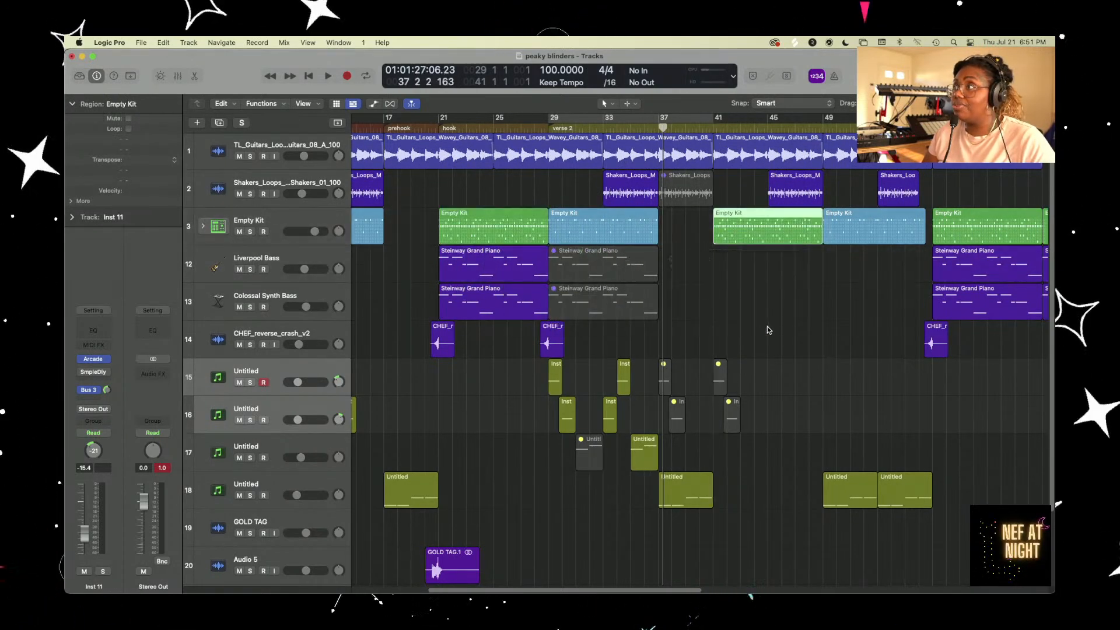
drag(406, 278, 501, 298)
drag(467, 262, 740, 265)
click(792, 391)
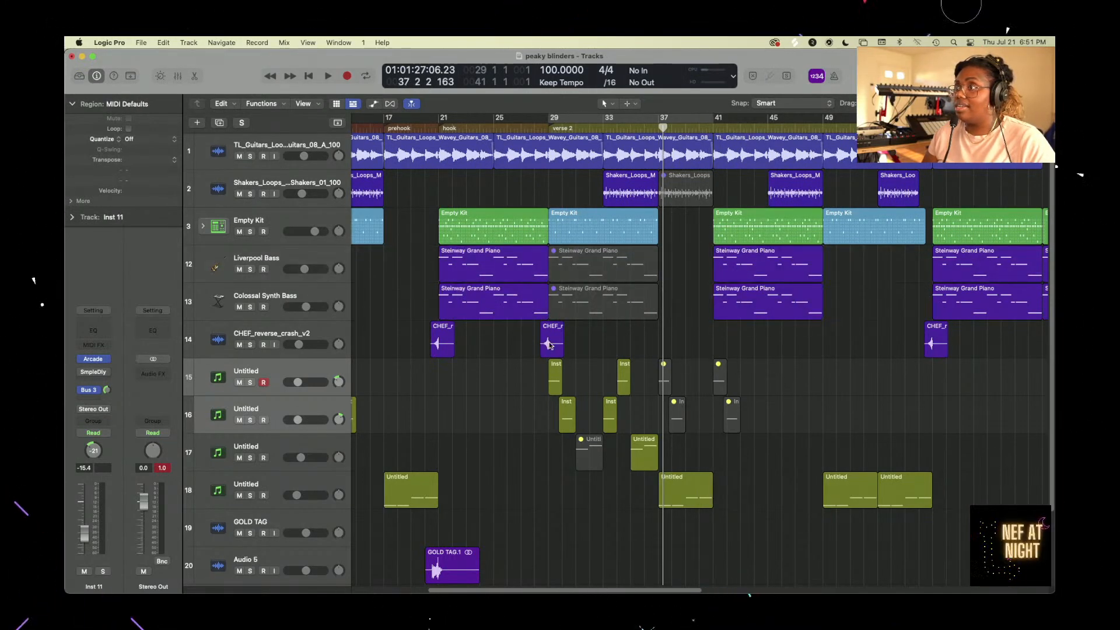
drag(445, 342, 718, 342)
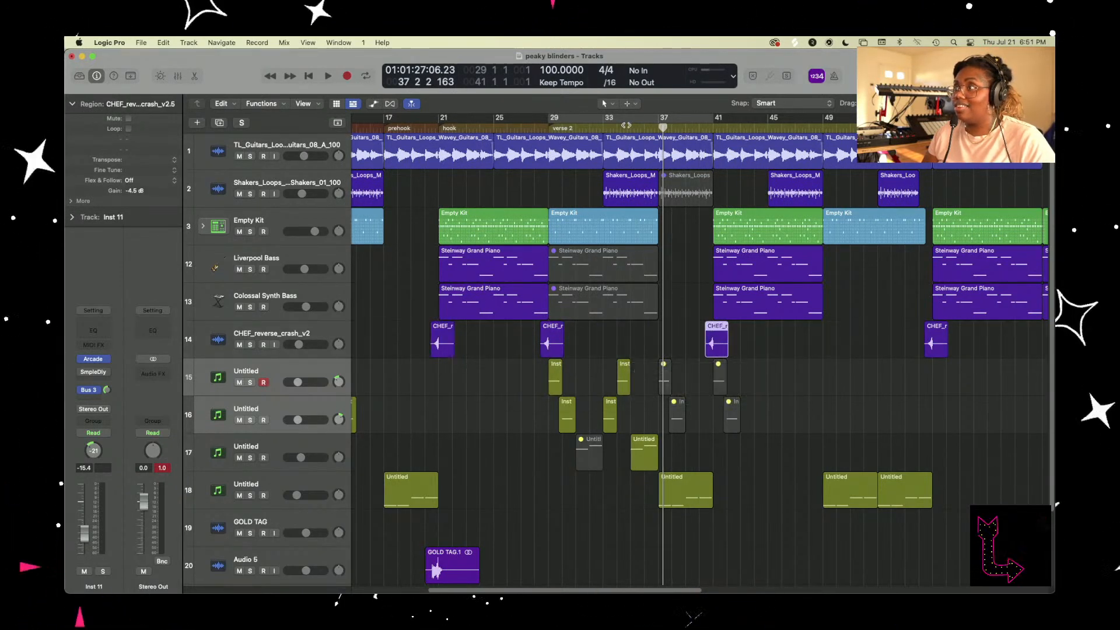
- Play the arrangement from the second half of verse 2 to check the transition toward the copied hook at bar 41
key(space)
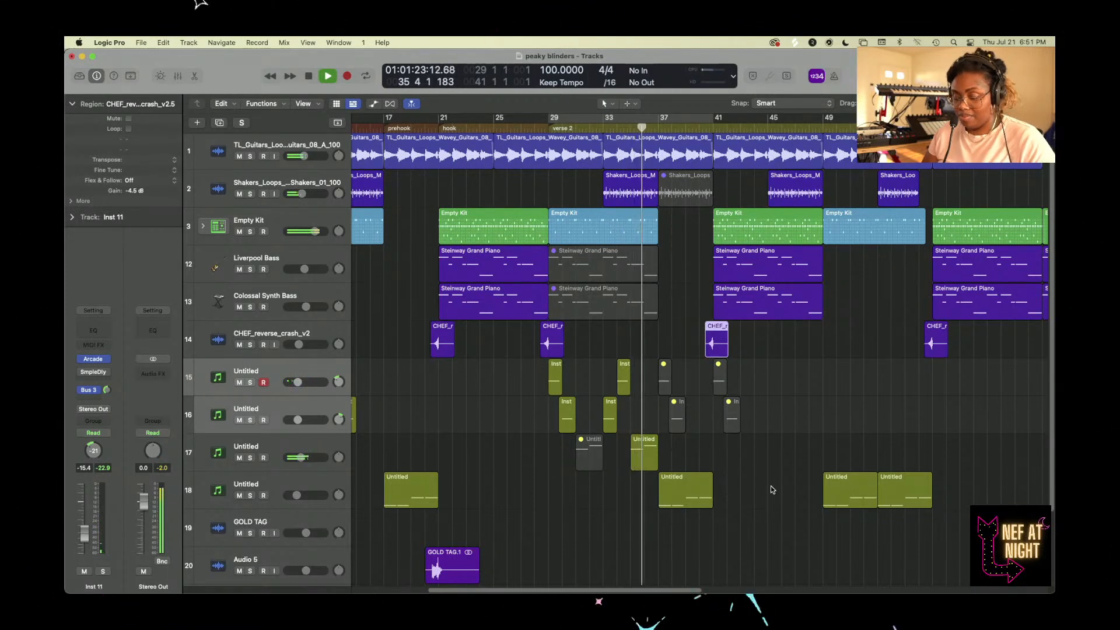
scroll(772, 489, right, 2)
scroll(771, 489, right, 1)
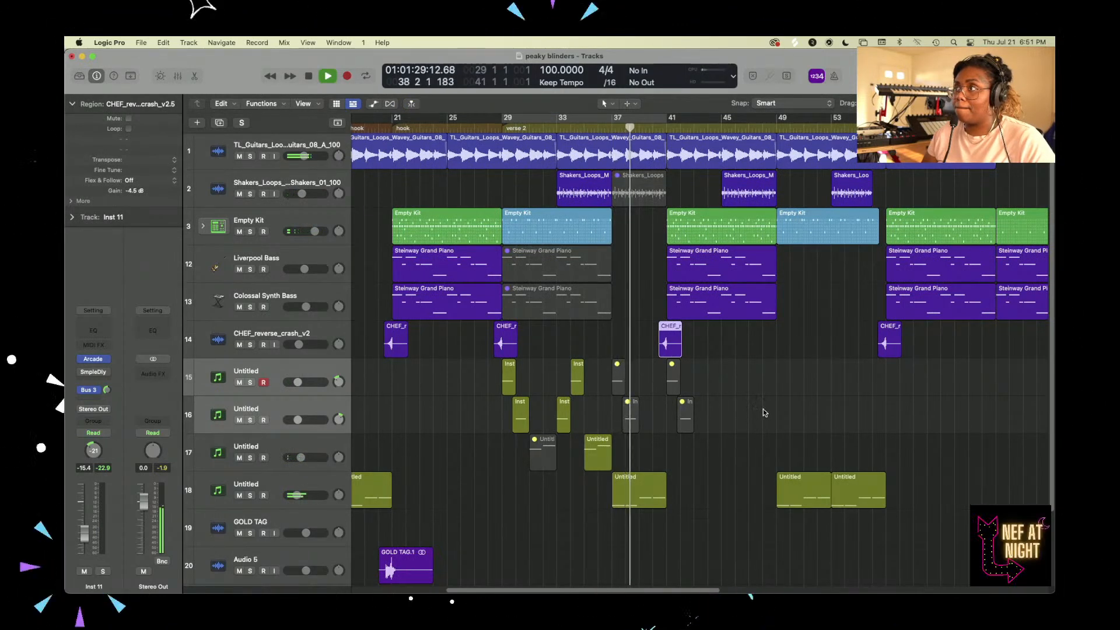
- Stop playback and copy the Empty Kit region at bar 5 to bar 37 on the same track
key(super+Left)
key(super+Left)
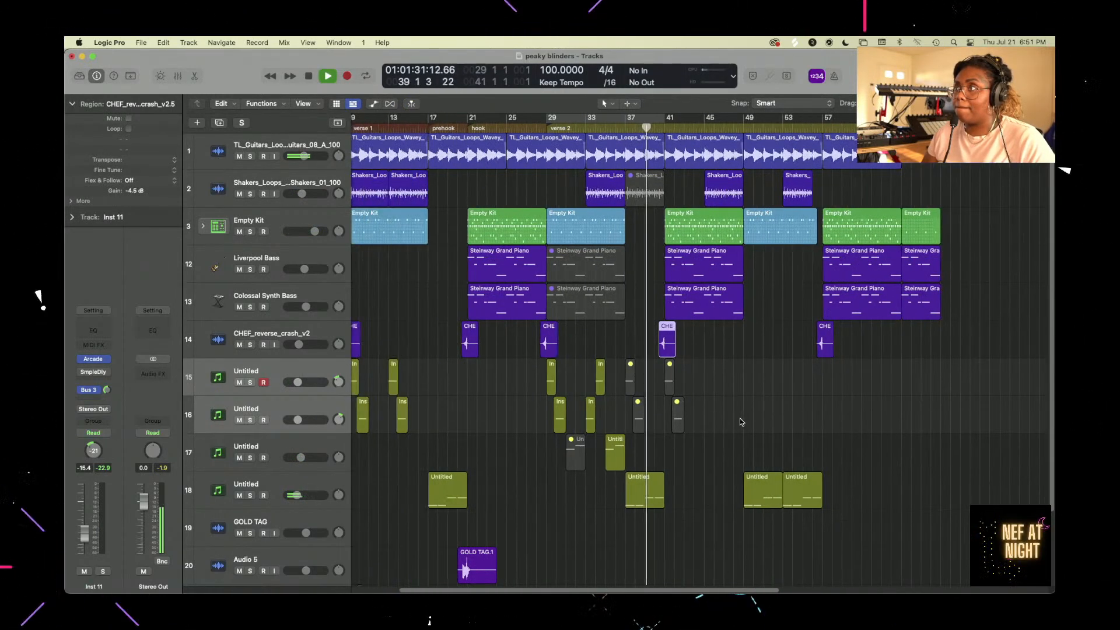
scroll(740, 421, left, 3)
scroll(741, 421, left, 2)
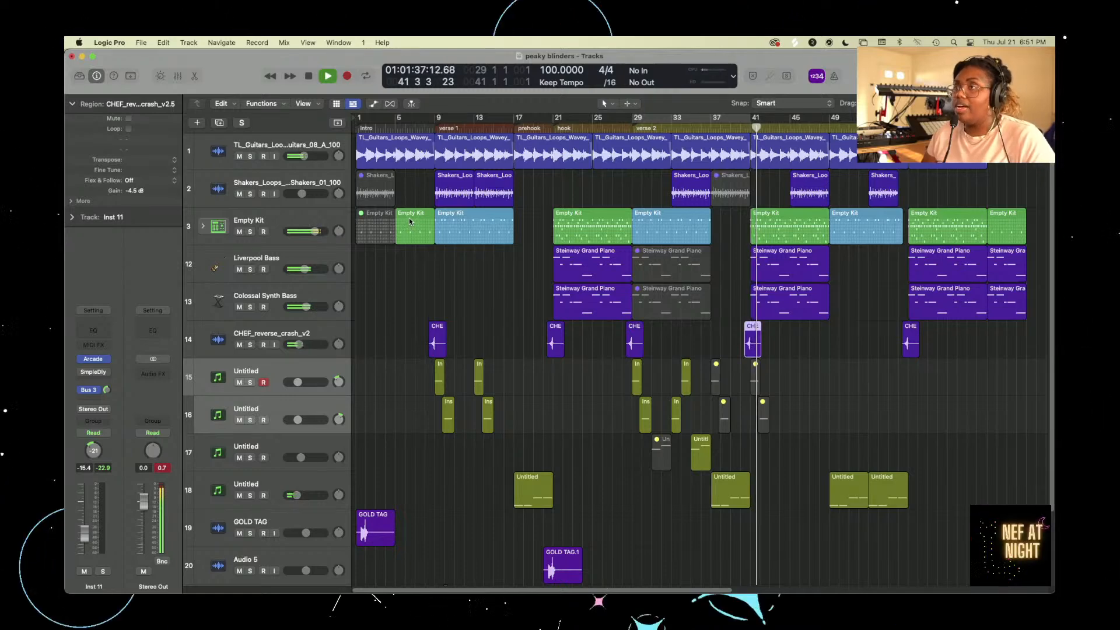
key(space)
drag(410, 221, 730, 232)
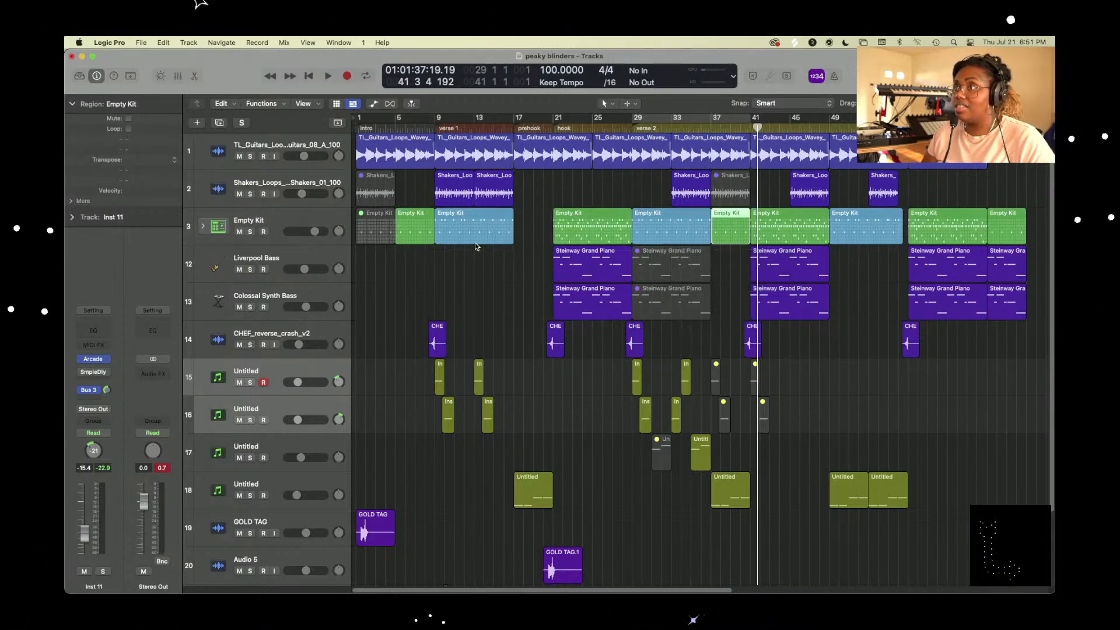
- Recolor the Empty Kit regions at bars 5 and 37 blue-violet and deselect them
shift+click(424, 229)
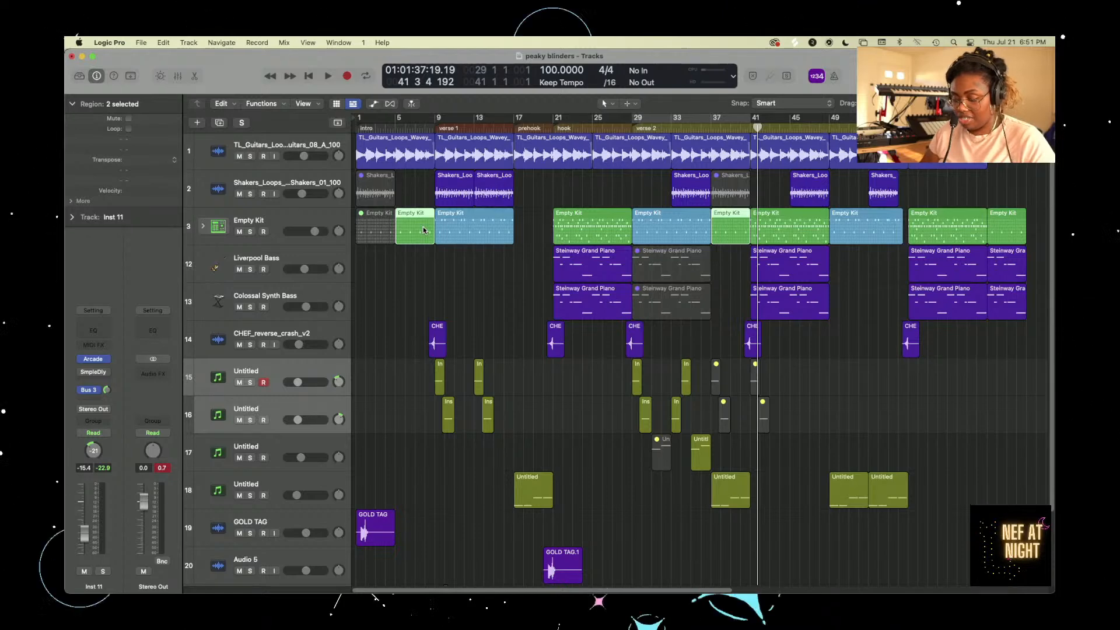
key(alt+c)
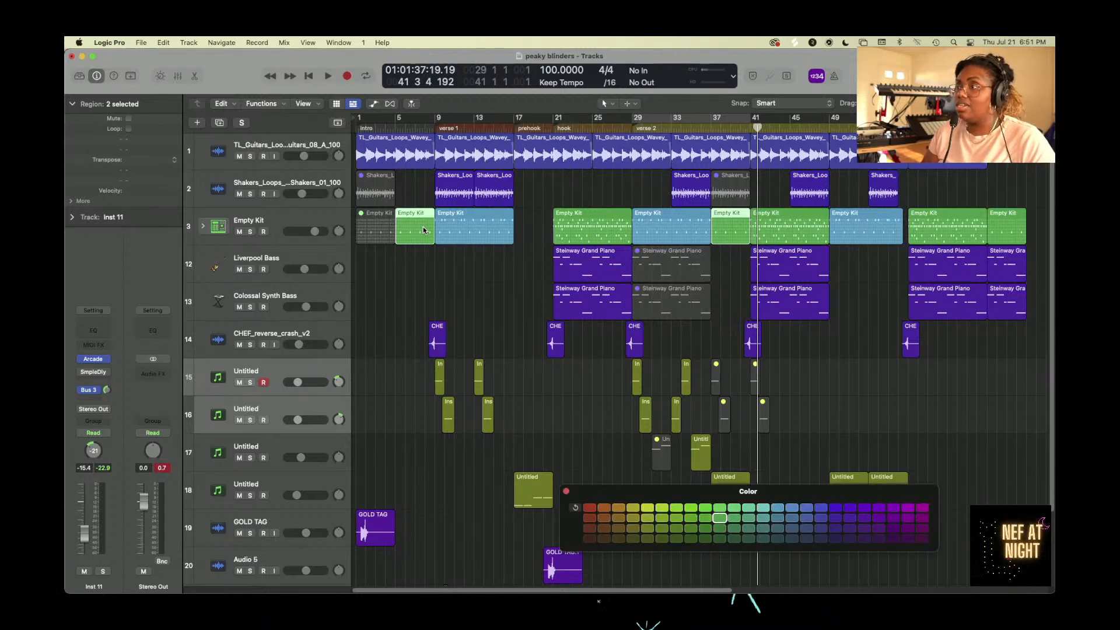
click(820, 507)
click(859, 400)
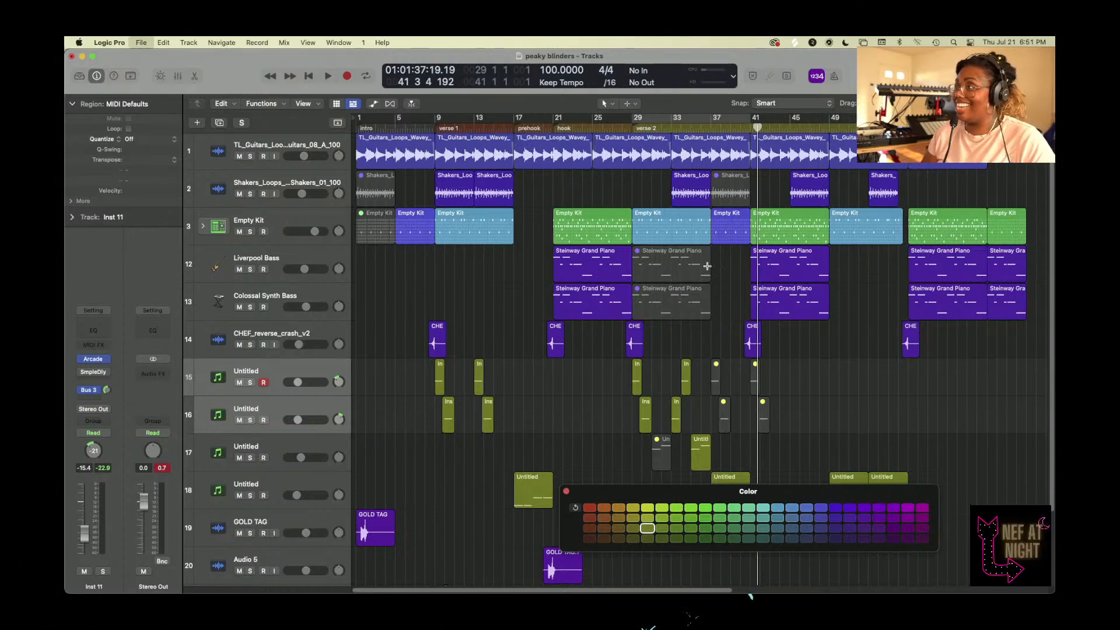
- Play the arrangement from just before the copied Empty Kit region at bar 37 and close the color palette
click(709, 127)
key(space)
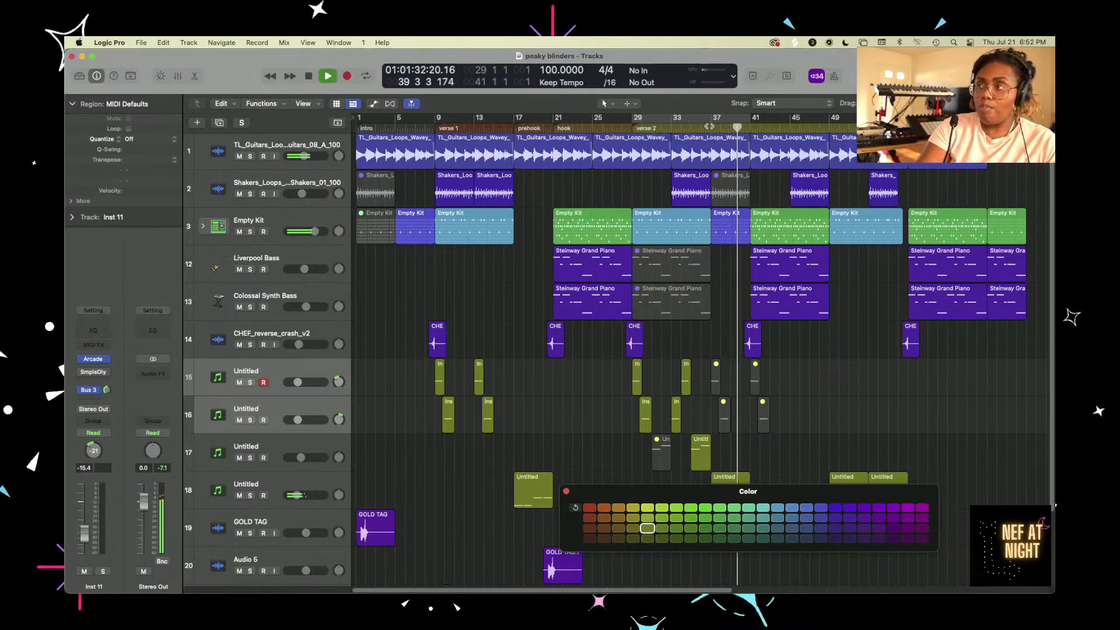
click(565, 492)
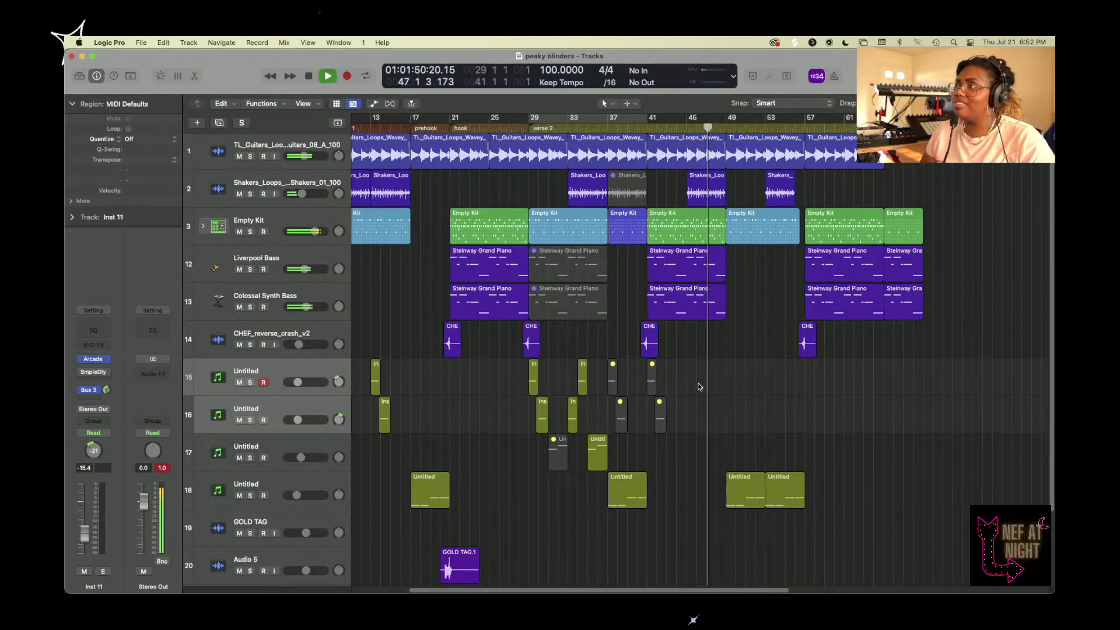
- Stop playback and copy the reverse crash region leading into bar 41 so it leads into bar 49
key(super+Left)
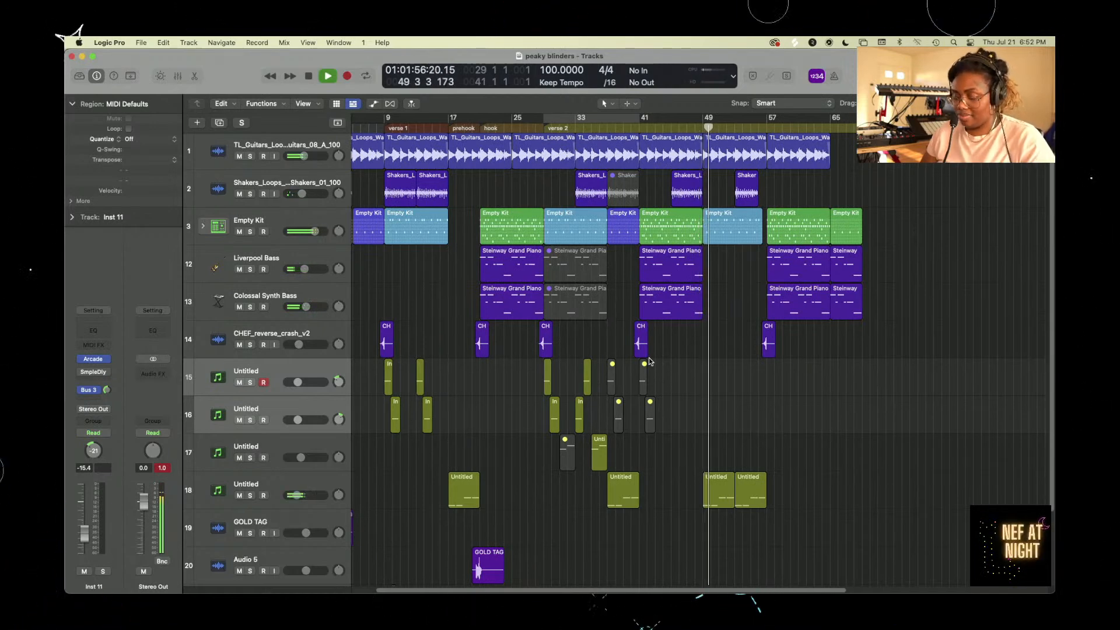
key(space)
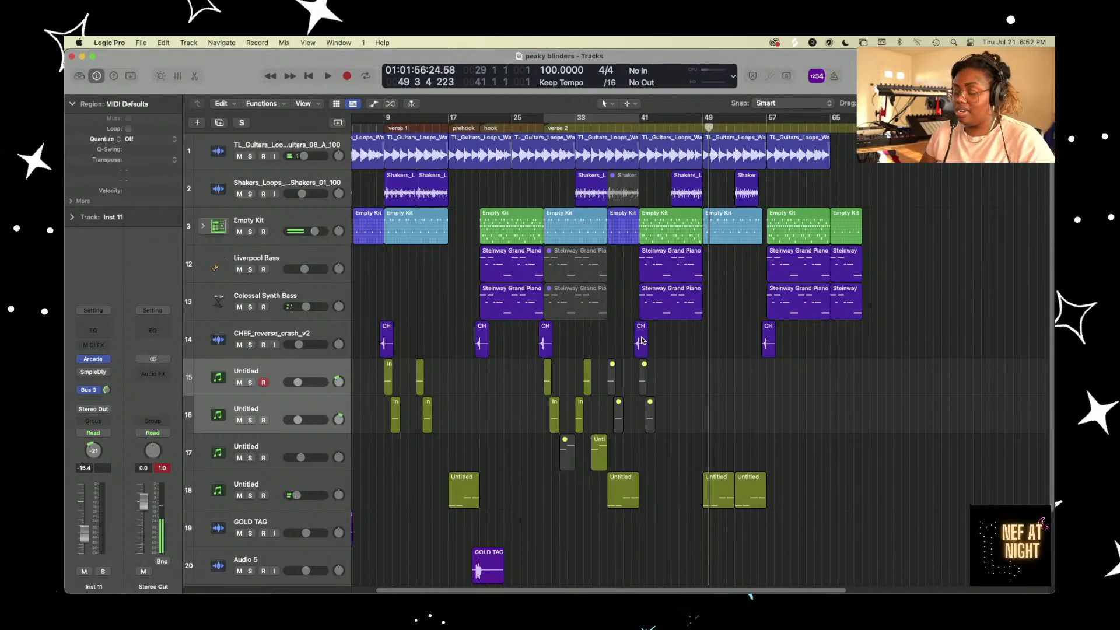
drag(640, 337, 703, 346)
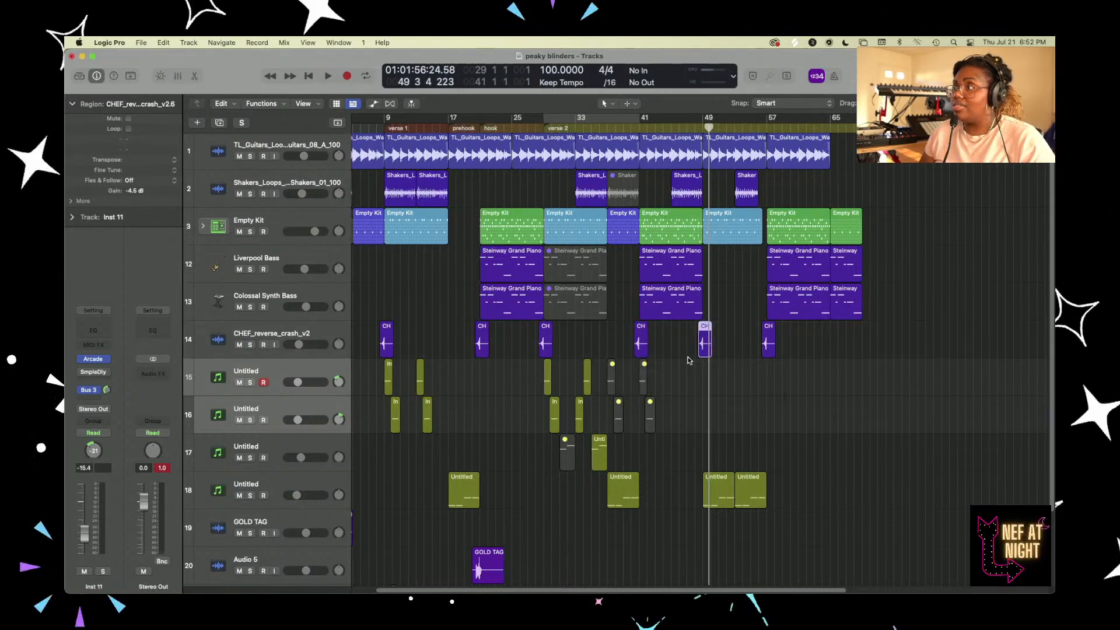
- Examine how the copied reverse crash region lines up with the start of bar 49
key(super+Right)
key(super+Right)
key(super+Right)
key(super+Right)
key(super+Right)
key(super+Right)
key(super+Right)
key(super+Right)
key(super+Right)
key(super+Right)
key(super+Right)
key(super+Right)
key(super+Right)
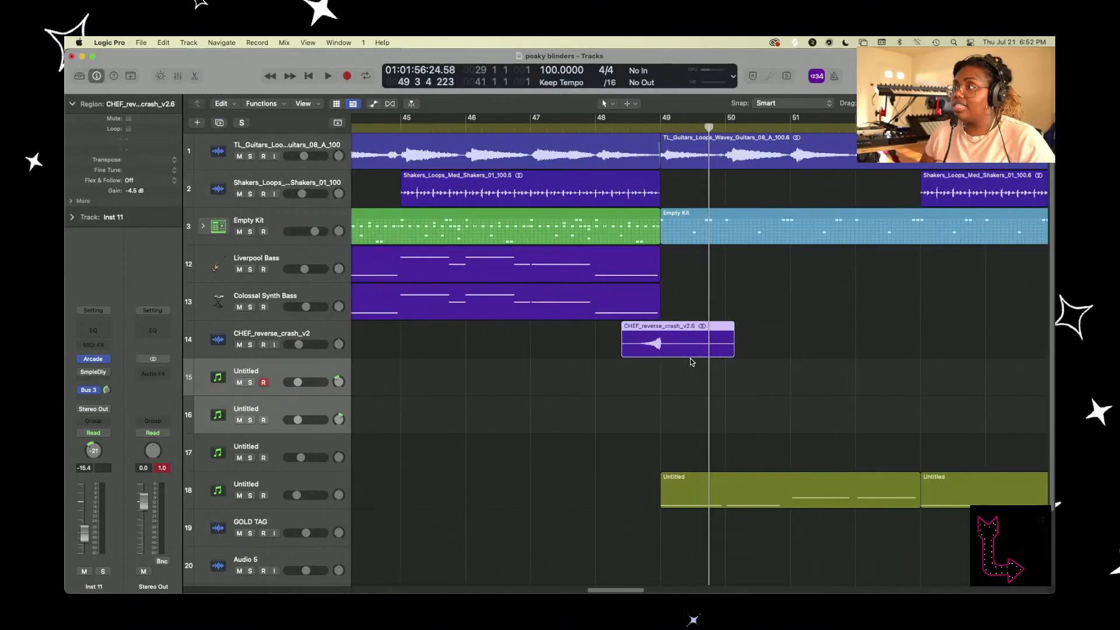
key(super+Left)
key(super+Left)
key(super+Left)
key(super+Left)
key(super+Left)
key(super+Left)
key(super+Left)
key(super+Left)
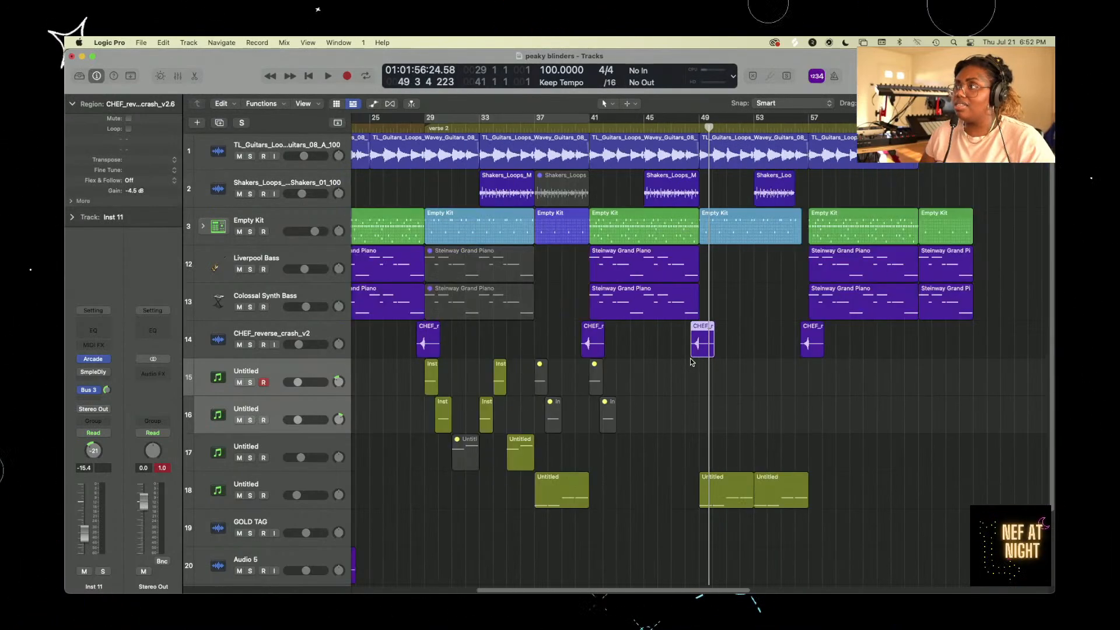
- Play the arrangement from about bar 47 to hear the copied crash and the section up to bar 58
click(674, 125)
key(space)
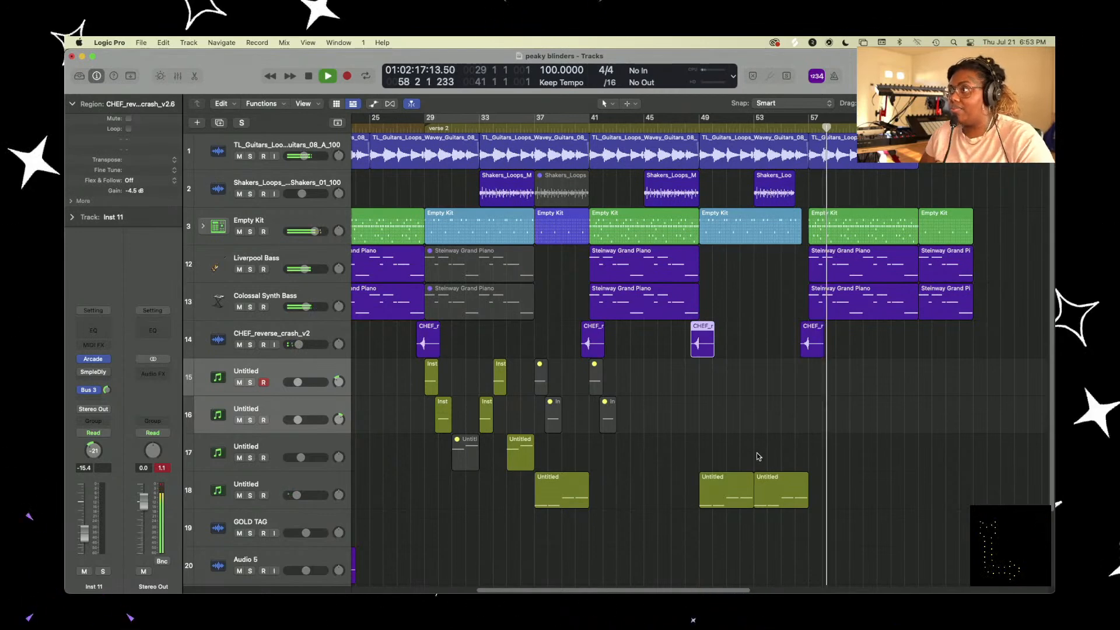
key(space)
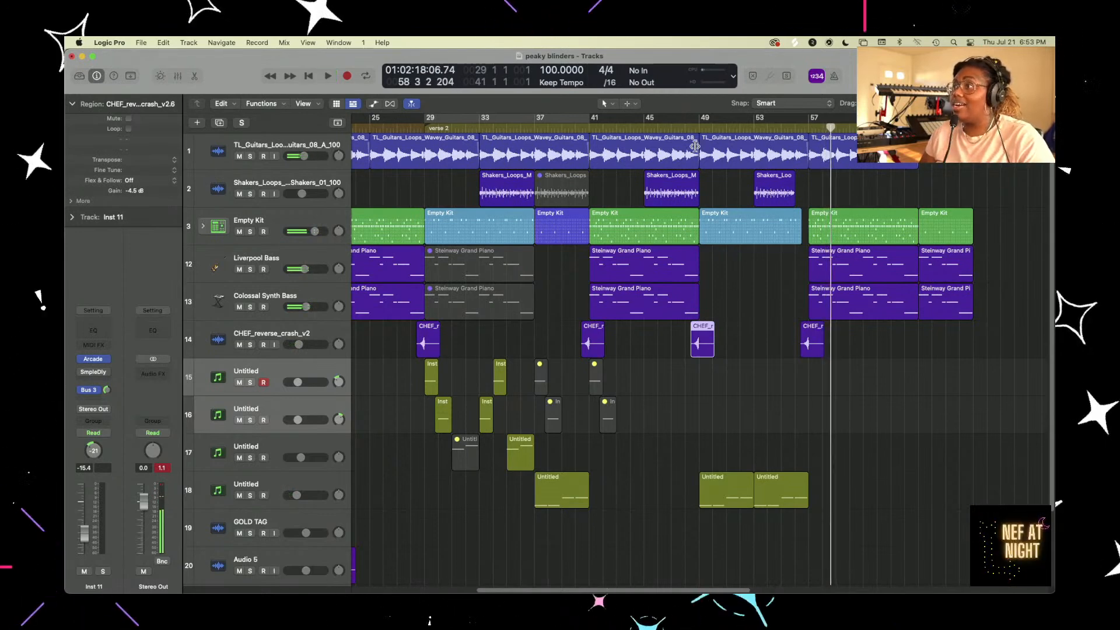
- Create an arrangement marker at bar 41 named "hook 2"
click(588, 128)
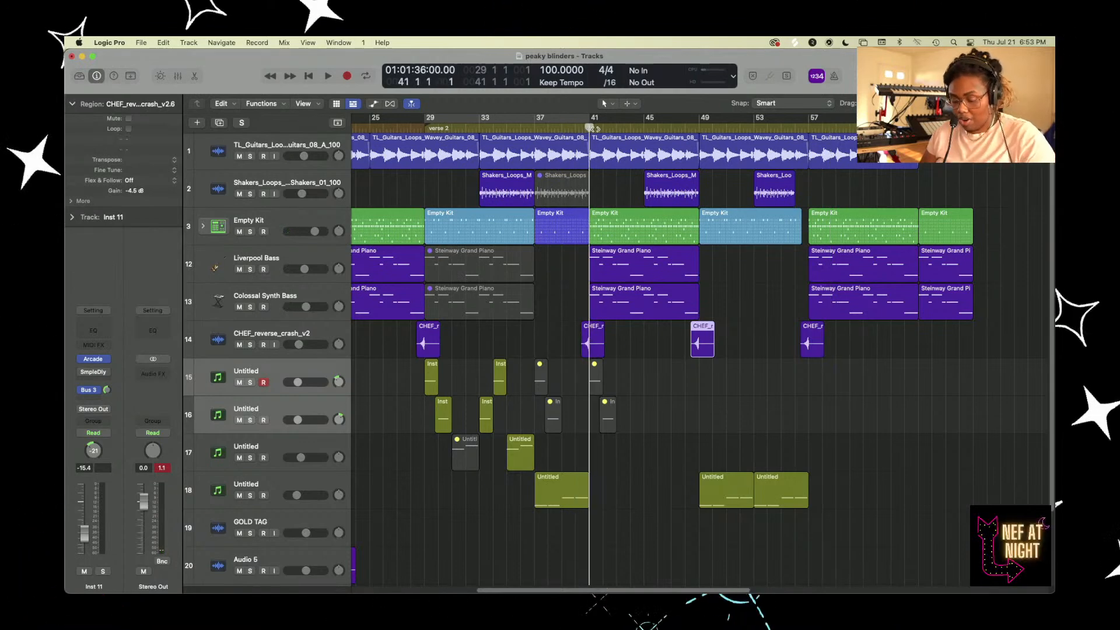
key(alt+apostrophe)
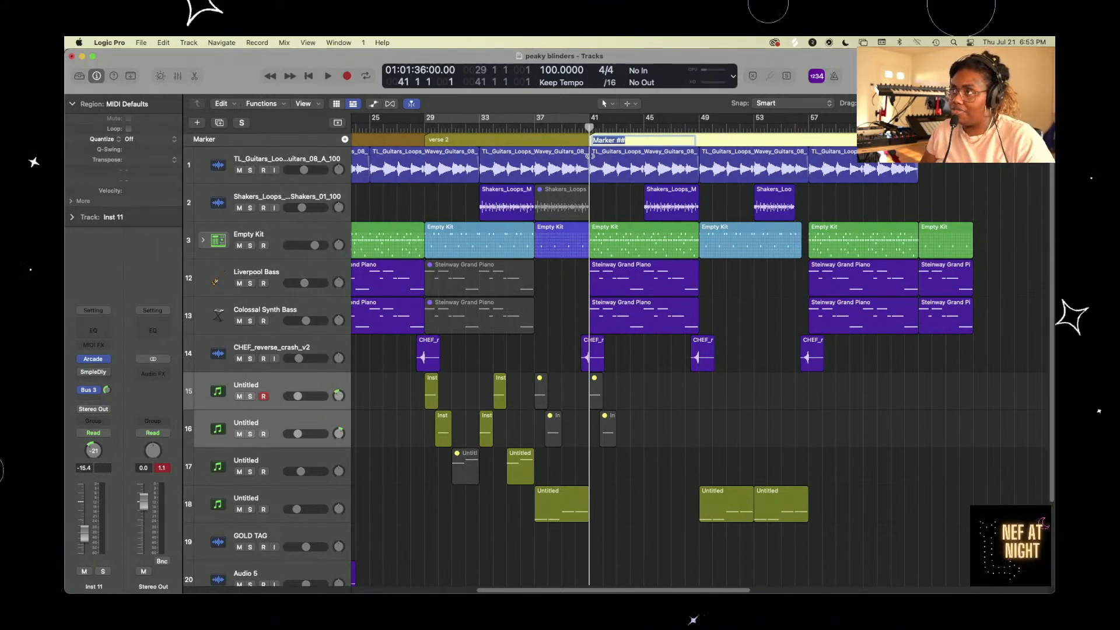
scroll(635, 235, left, 3)
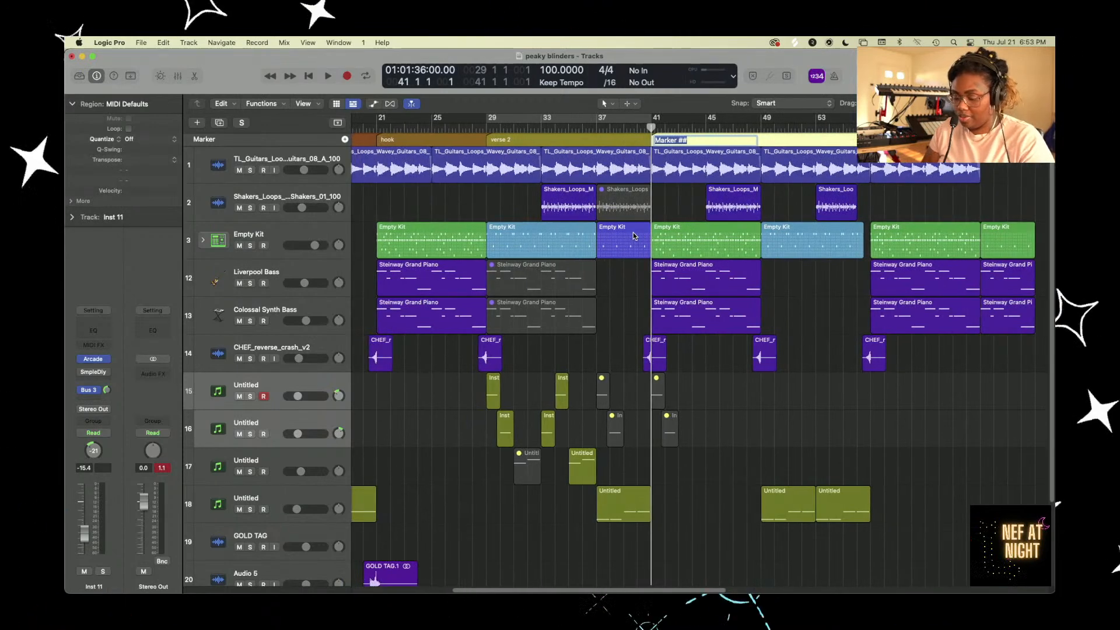
text(k 2)
key(Return)
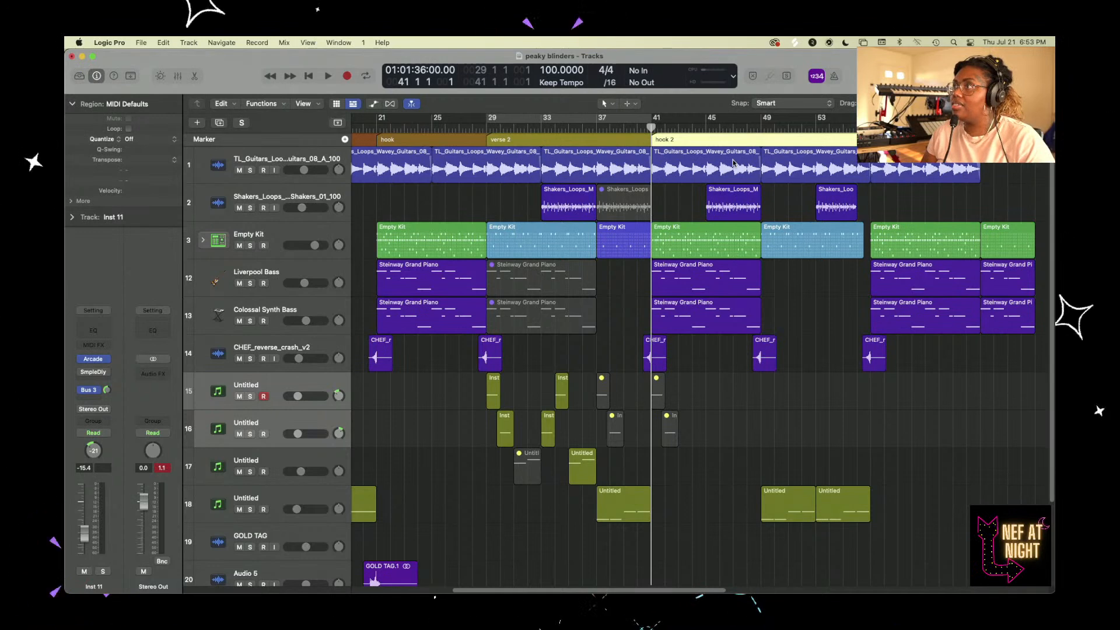
drag(750, 137, 761, 138)
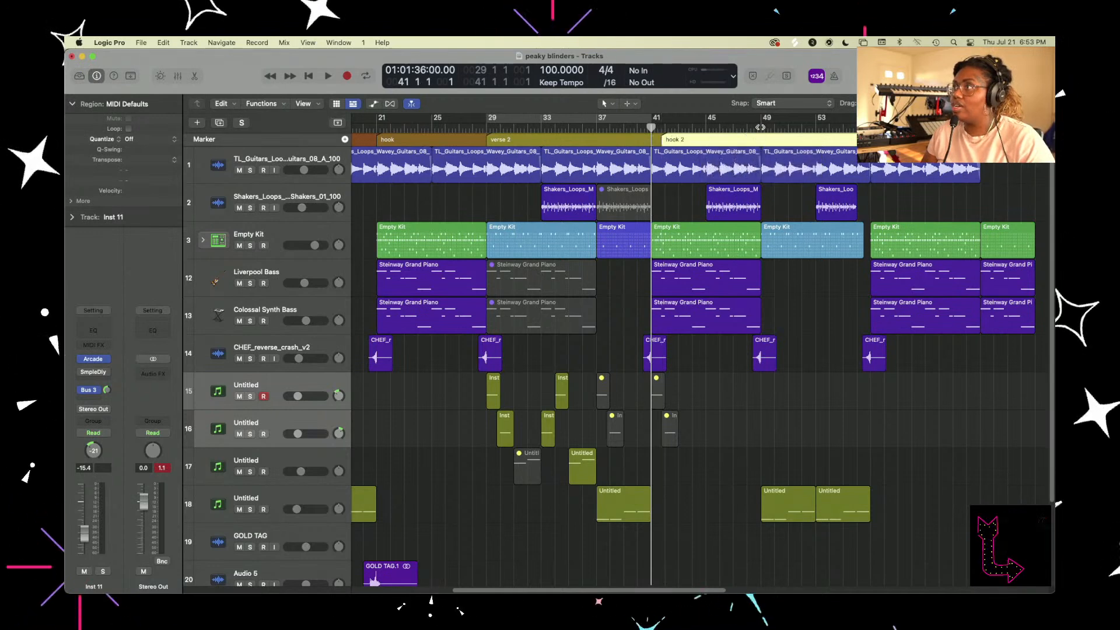
drag(664, 141, 653, 140)
click(819, 429)
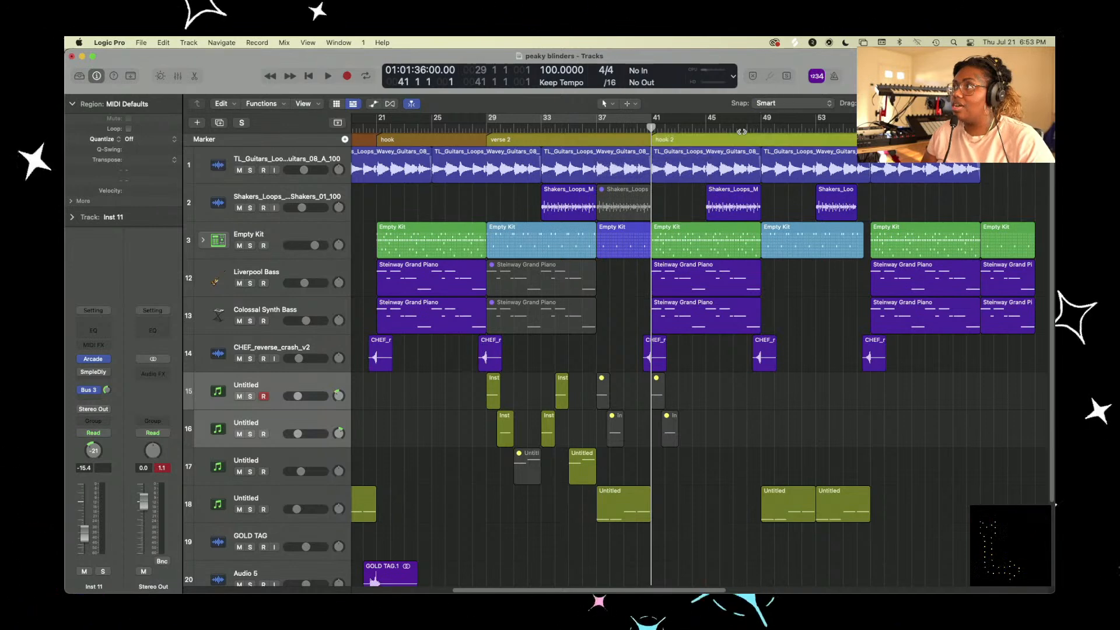
- Create a marker at bar 49 named "break"
drag(748, 127, 760, 128)
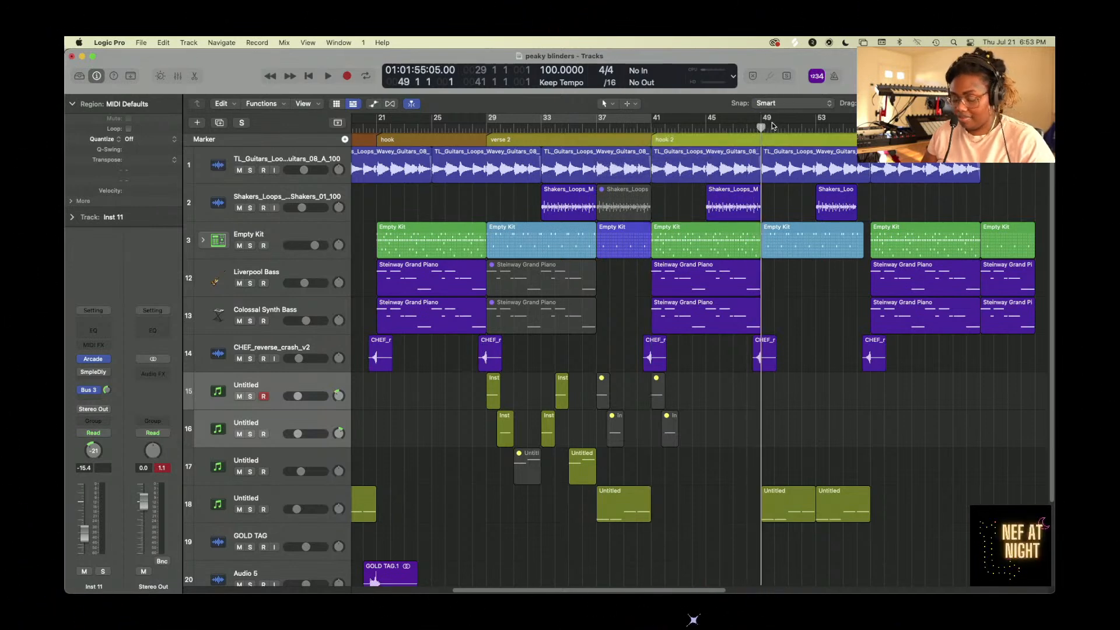
key(alt+apostrophe)
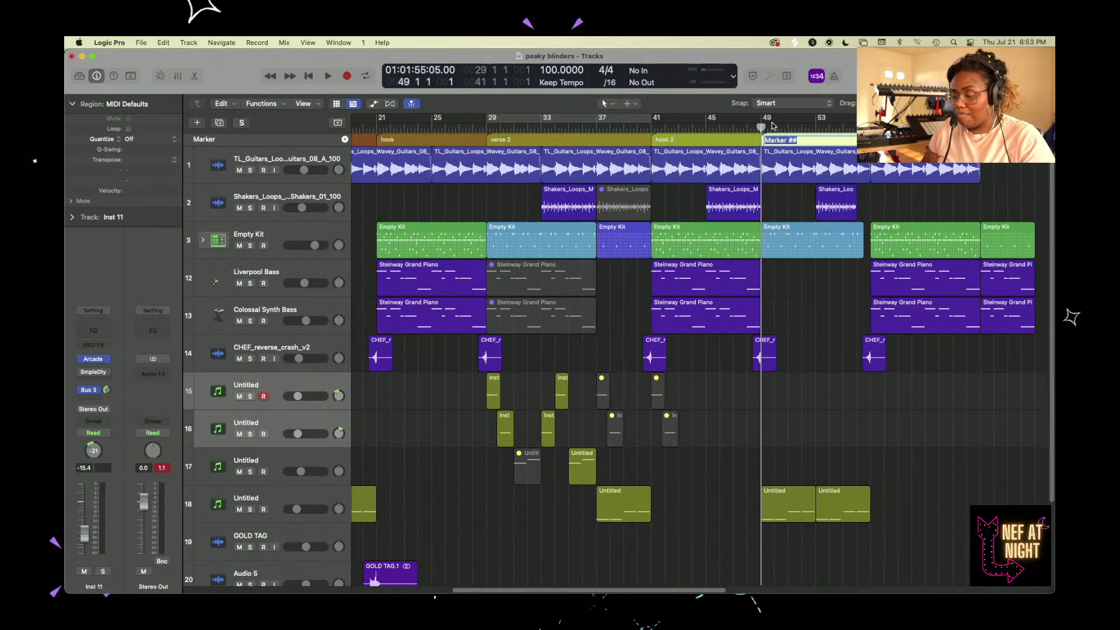
text(break)
key(Return)
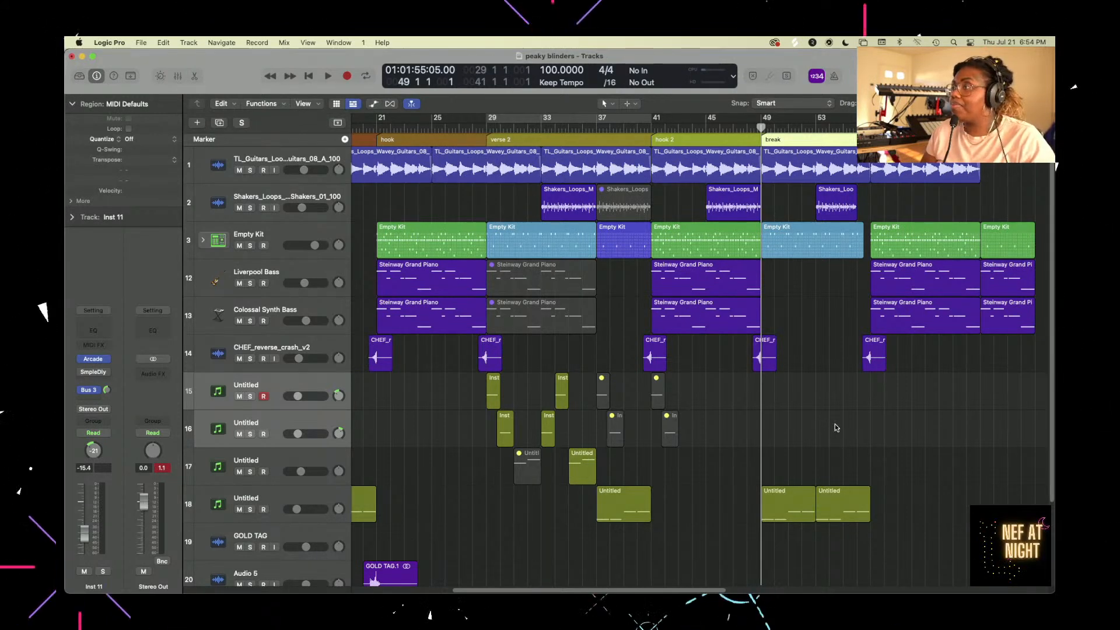
- Play the opening of the break section and bring the end of the arrangement into view
key(space)
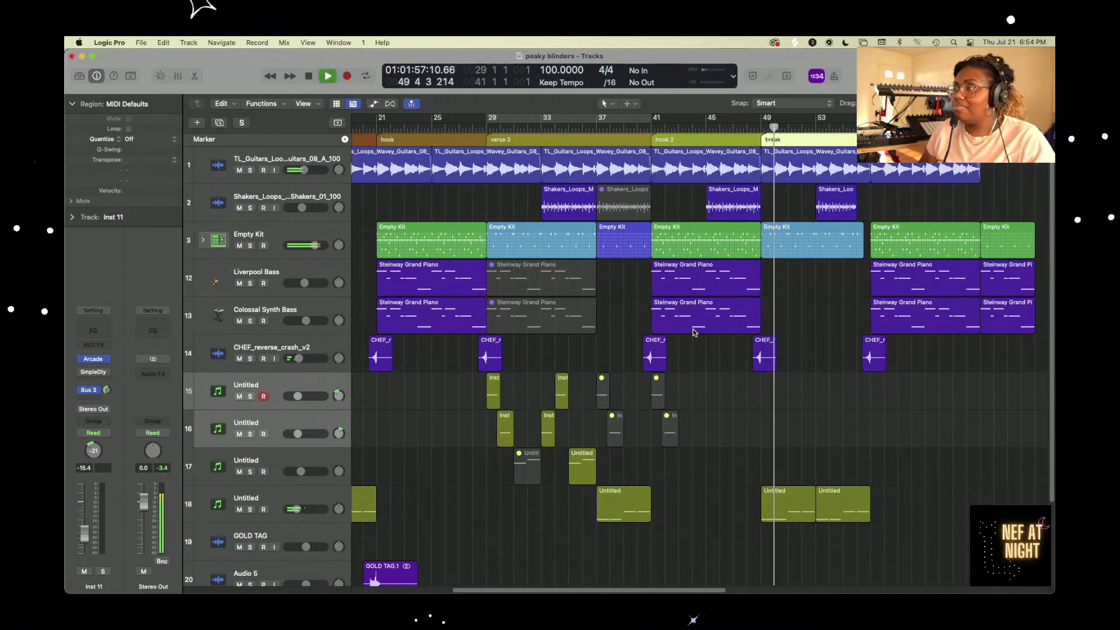
key(space)
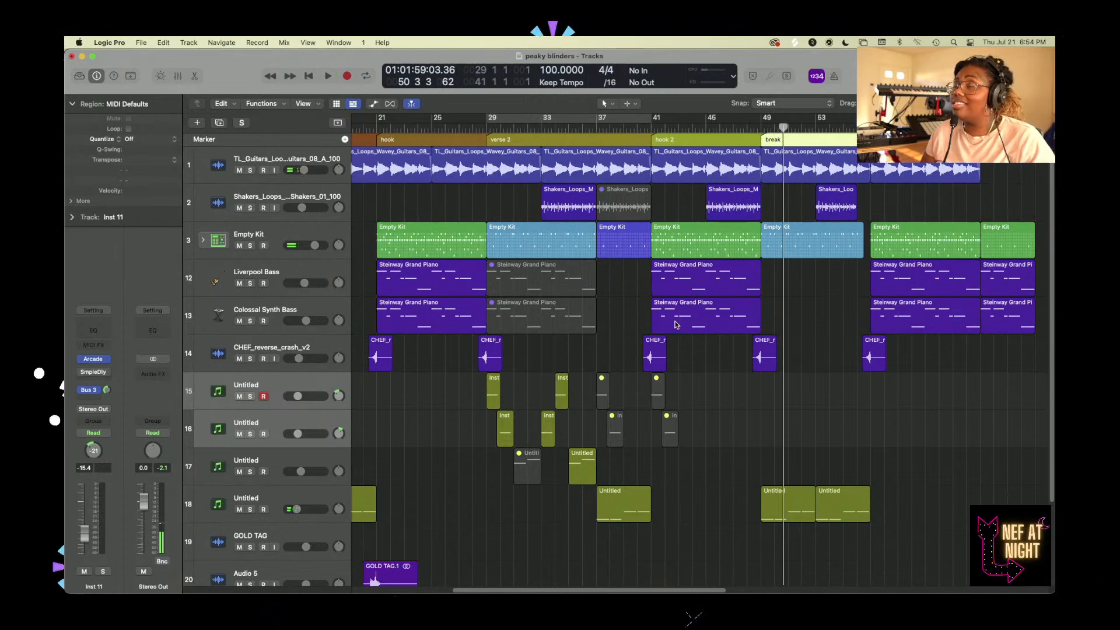
scroll(826, 379, right, 5)
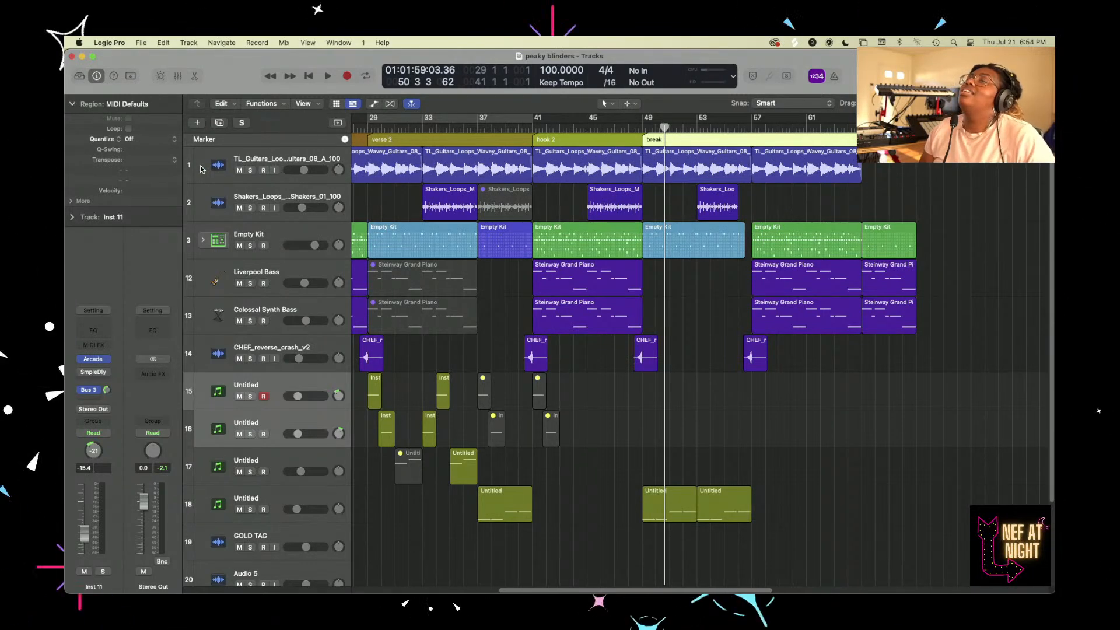
- Insert another stereo Channel EQ on the guitar loop track and move its window clear of the timeline
click(225, 170)
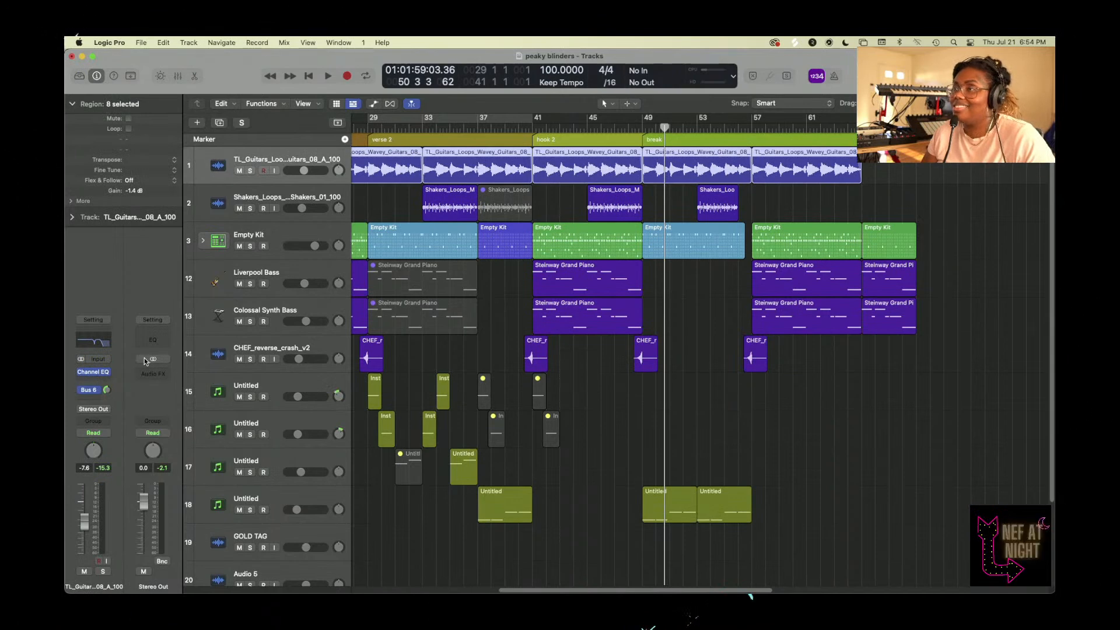
click(92, 373)
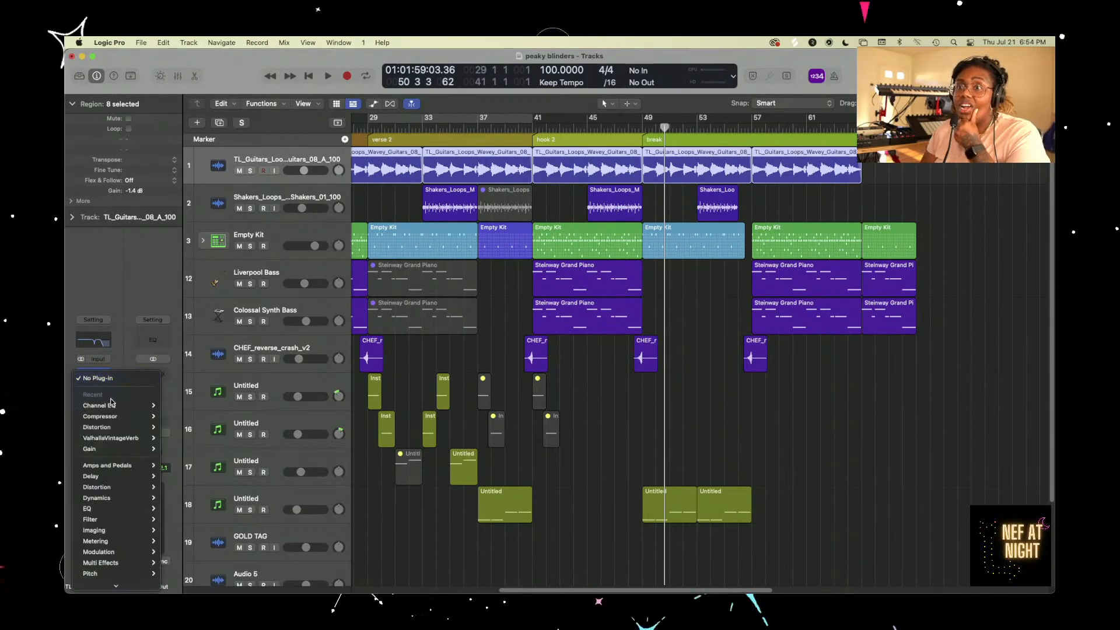
mouse_move(115, 408)
click(172, 404)
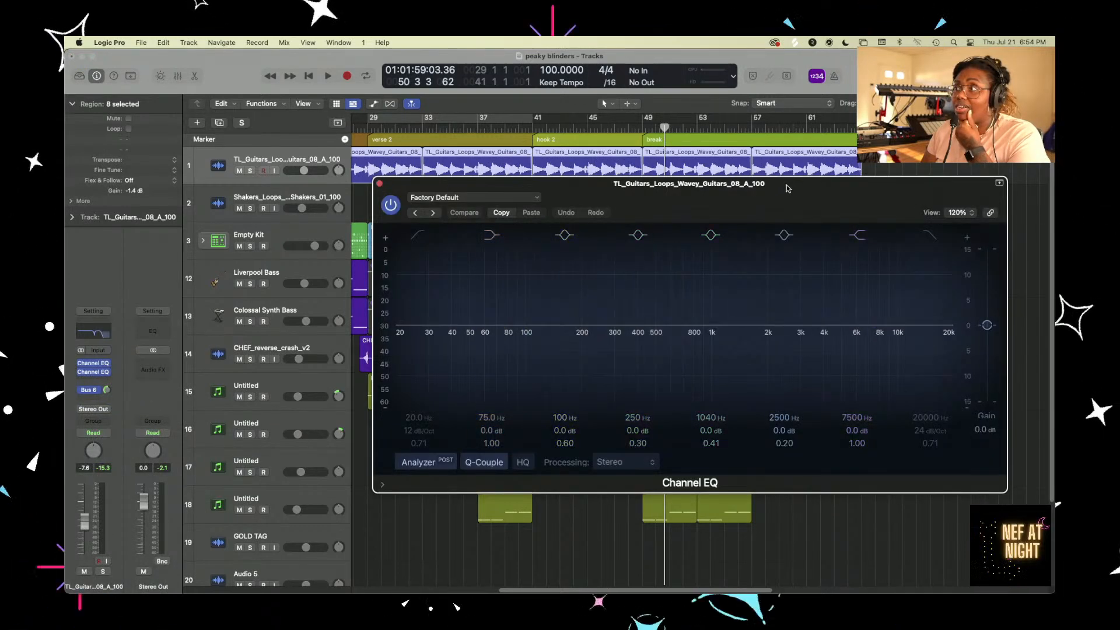
drag(789, 194, 743, 284)
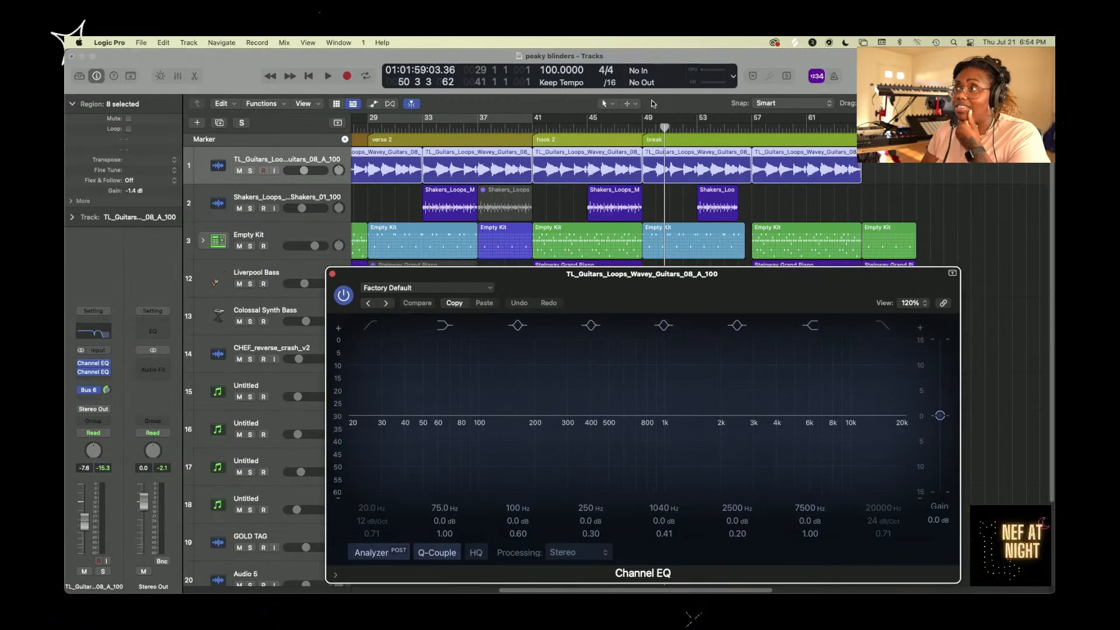
- Set the cycle range from bar 48 to bar 57 and start looped playback
drag(644, 122, 751, 121)
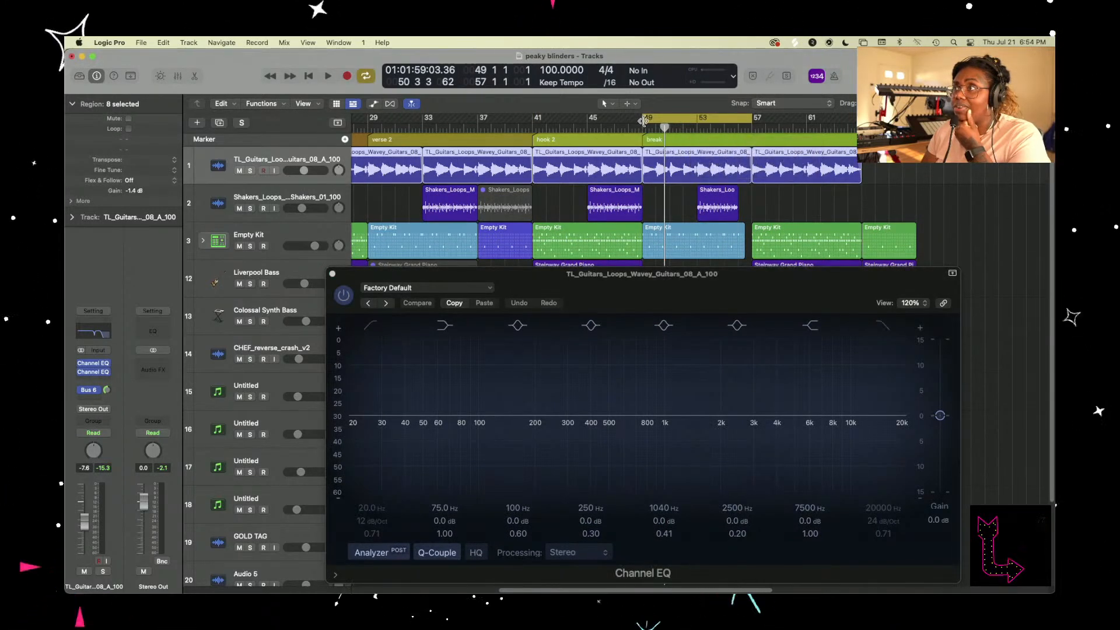
drag(629, 128, 633, 138)
key(space)
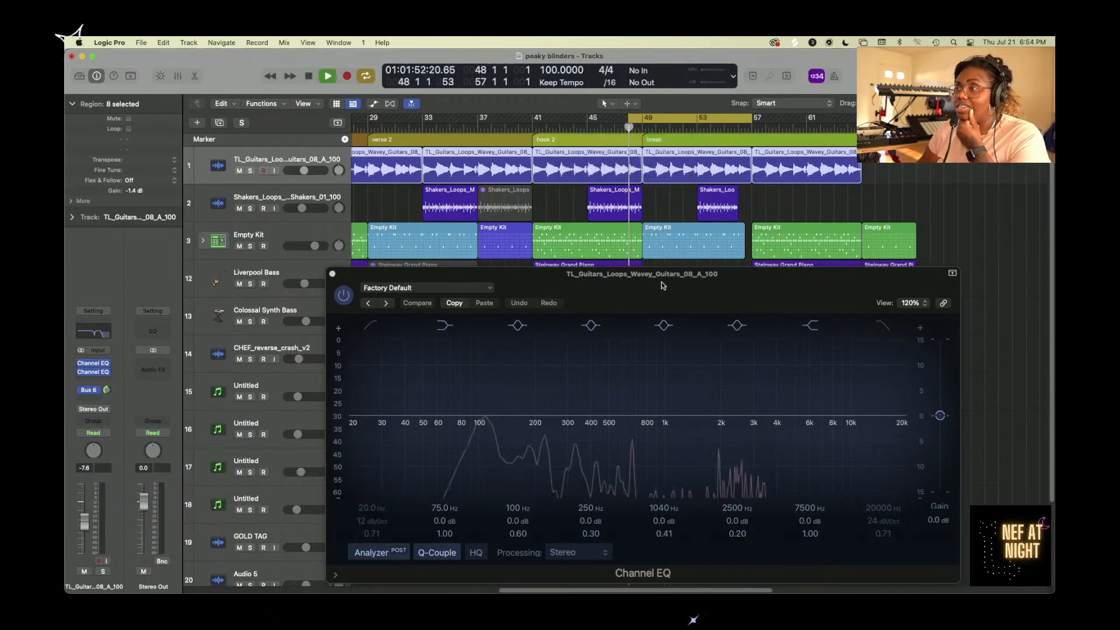
- Enable the high-cut filter in the new Channel EQ and set its frequency to 1600 Hz
click(883, 325)
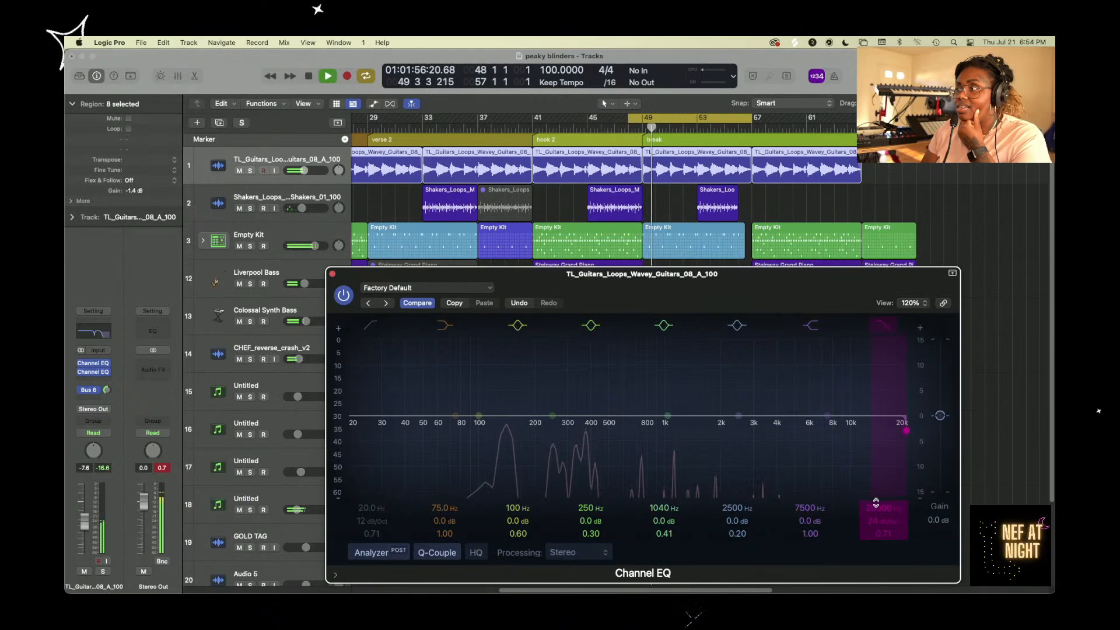
mouse_move(876, 506)
mouse_down()
mouse_move(876, 536)
mouse_move(877, 486)
mouse_up()
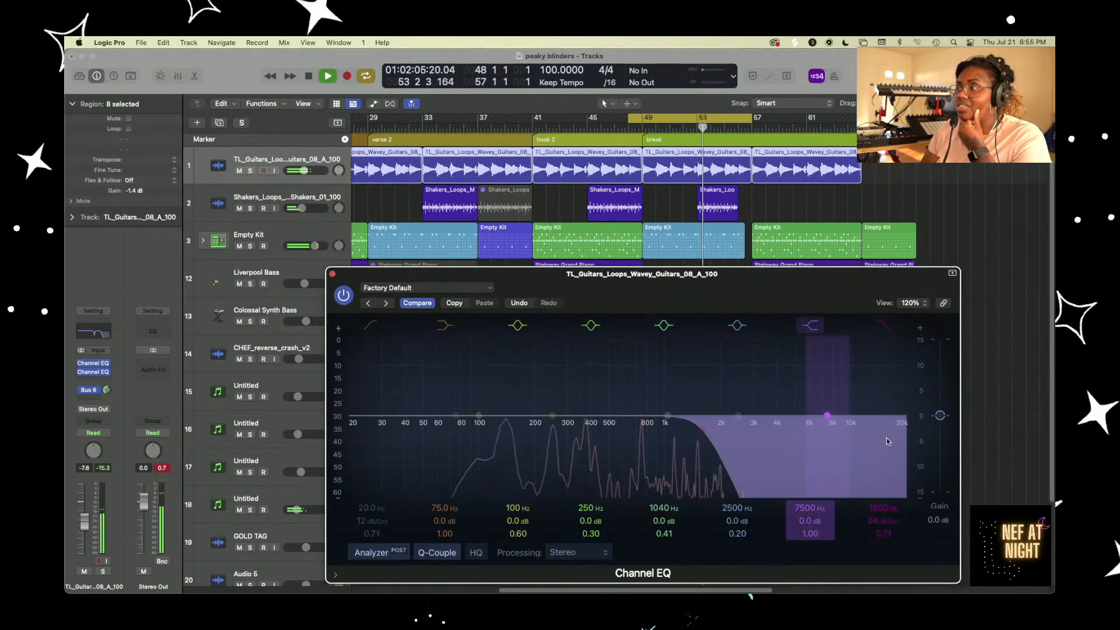
- Switch off the high-cut filter in the guitar's second Channel EQ, stopping playback and closing the plug-in window
click(888, 329)
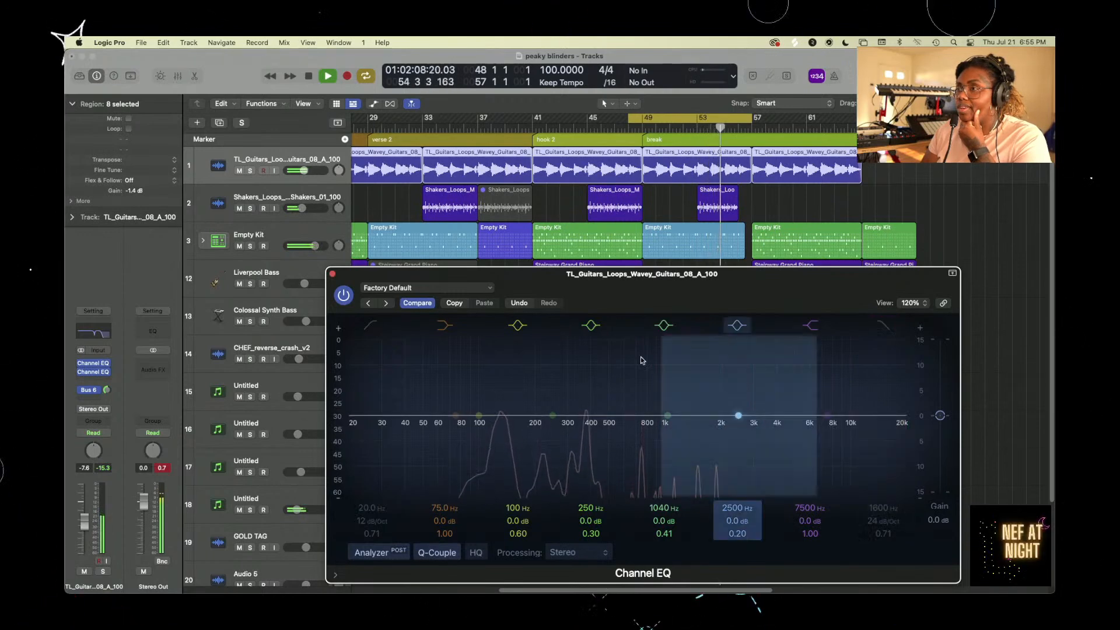
click(344, 294)
key(space)
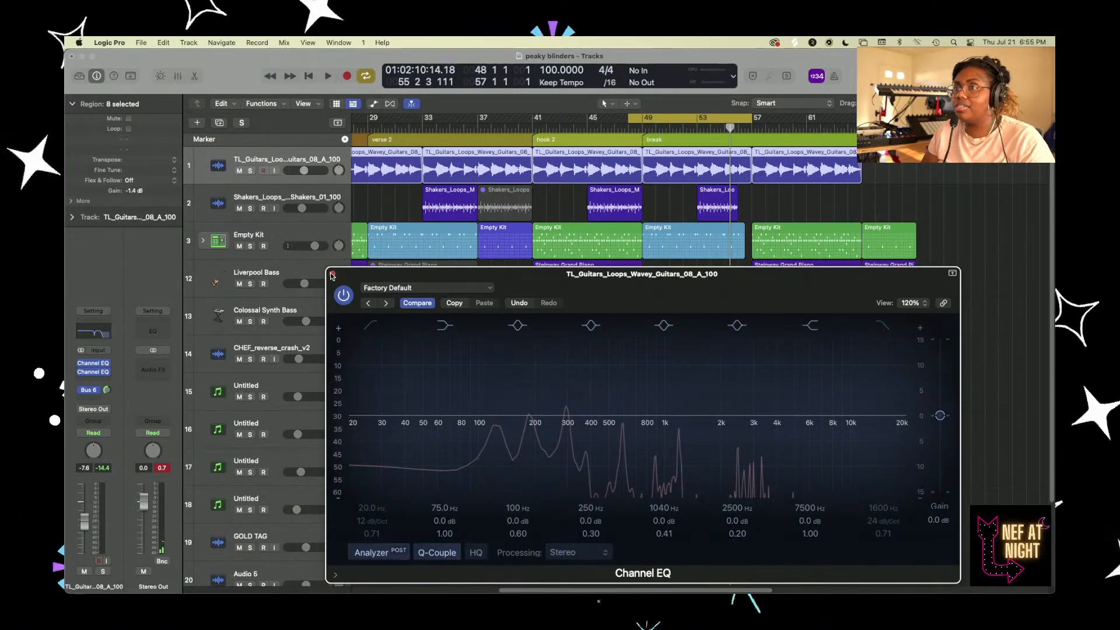
click(332, 274)
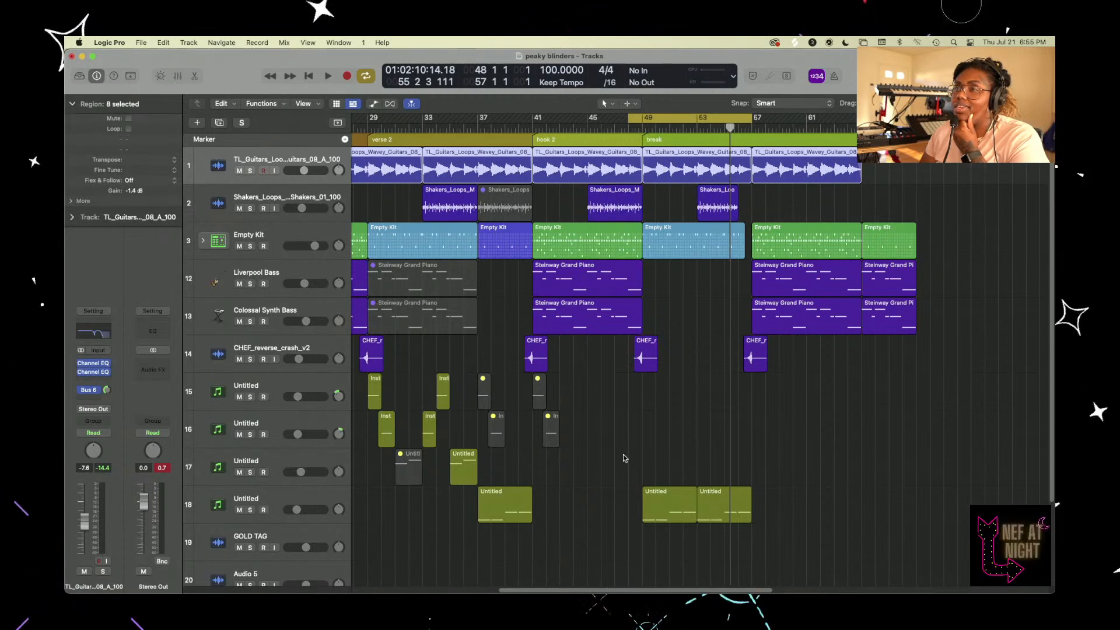
- Duplicate the guitar loop track as "break guitar" and move the break section's guitar region onto it at bar 49
click(276, 154)
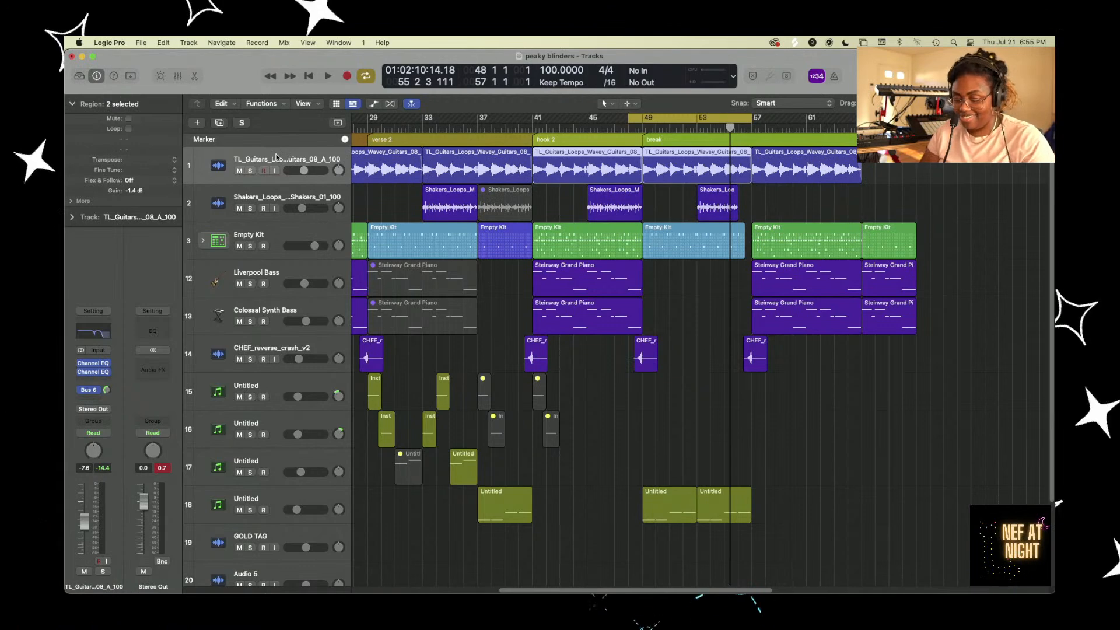
key(super+d)
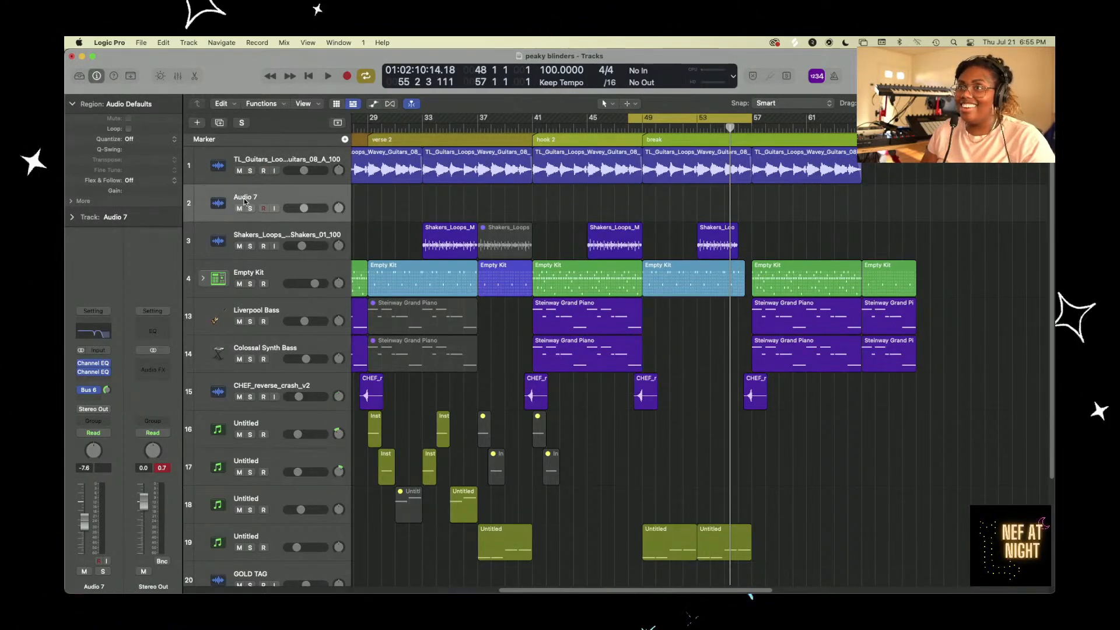
double_click(244, 198)
text(break)
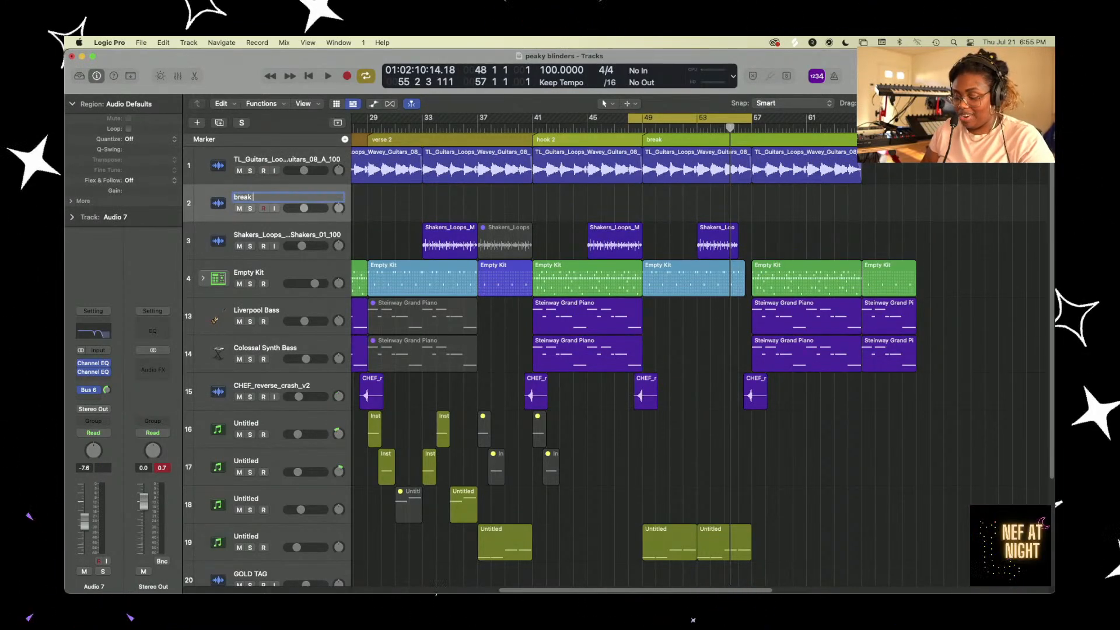
text( guitar)
key(Return)
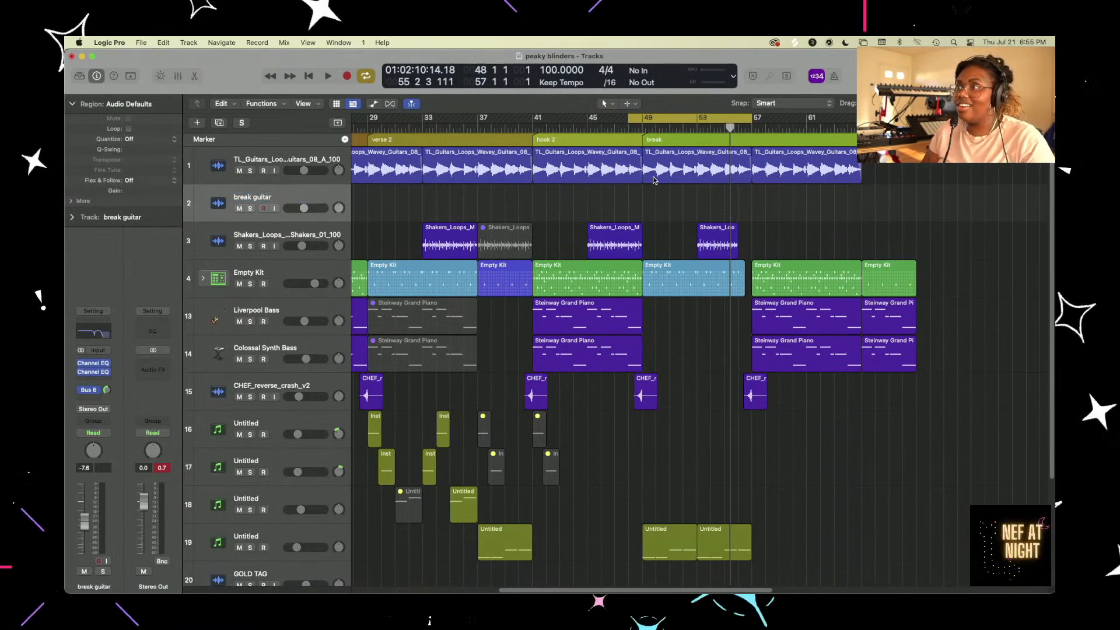
drag(661, 170, 662, 209)
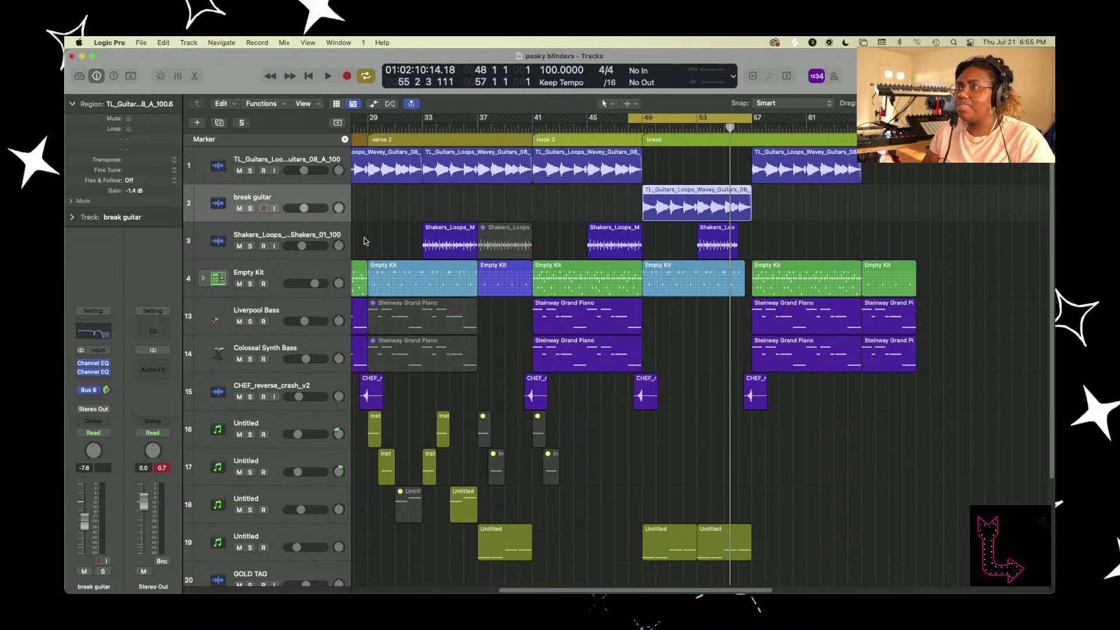
- Duplicate the shaker loop track and name the copy "break shaker"
click(263, 231)
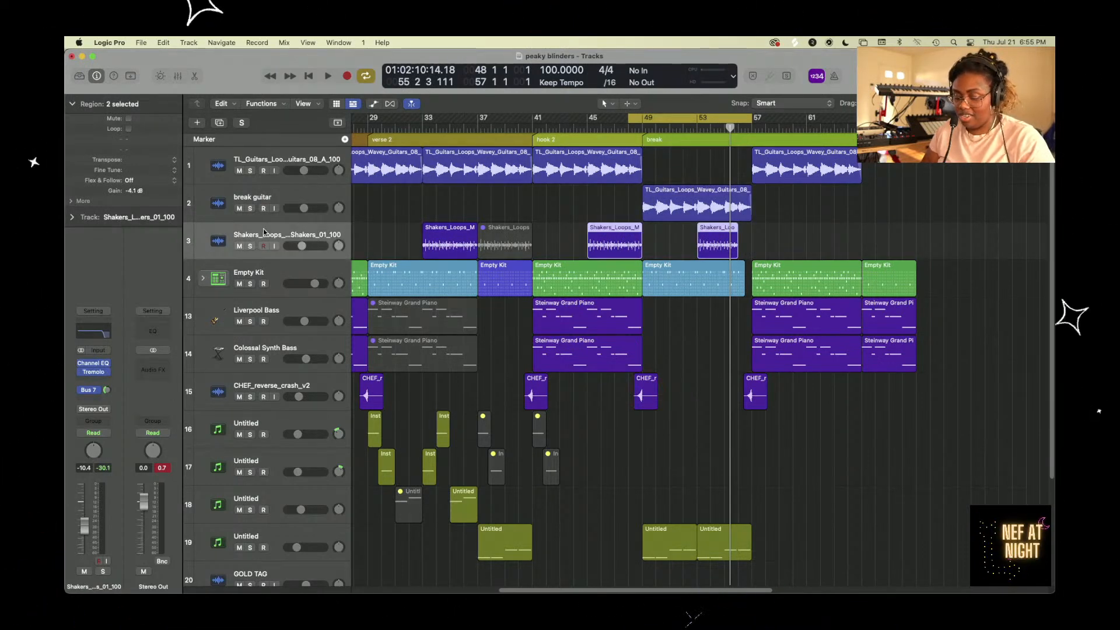
key(super+d)
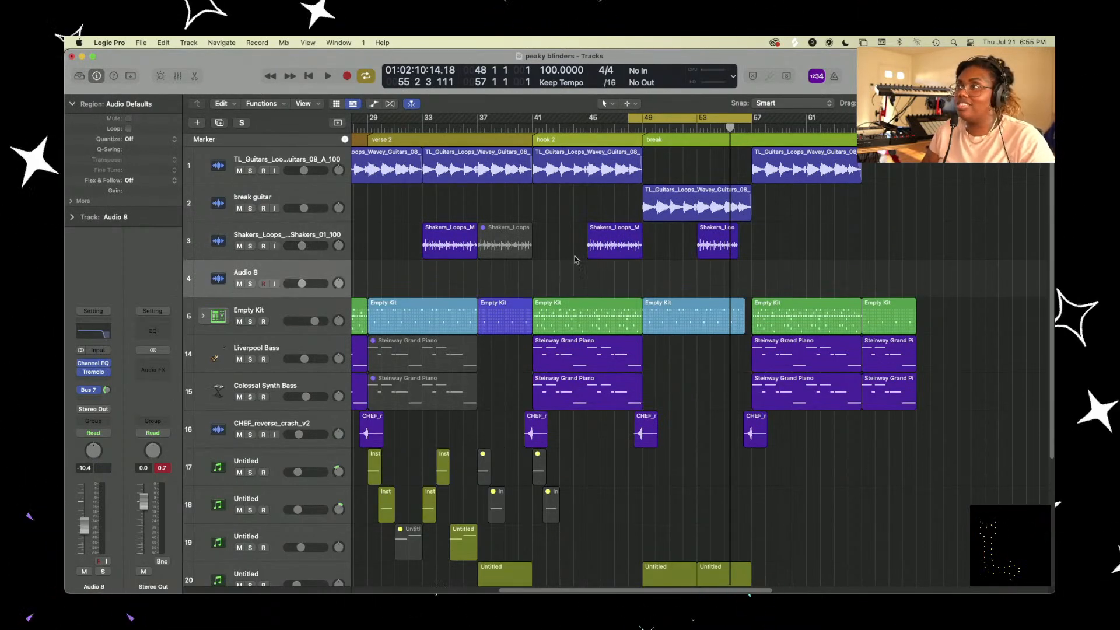
double_click(254, 272)
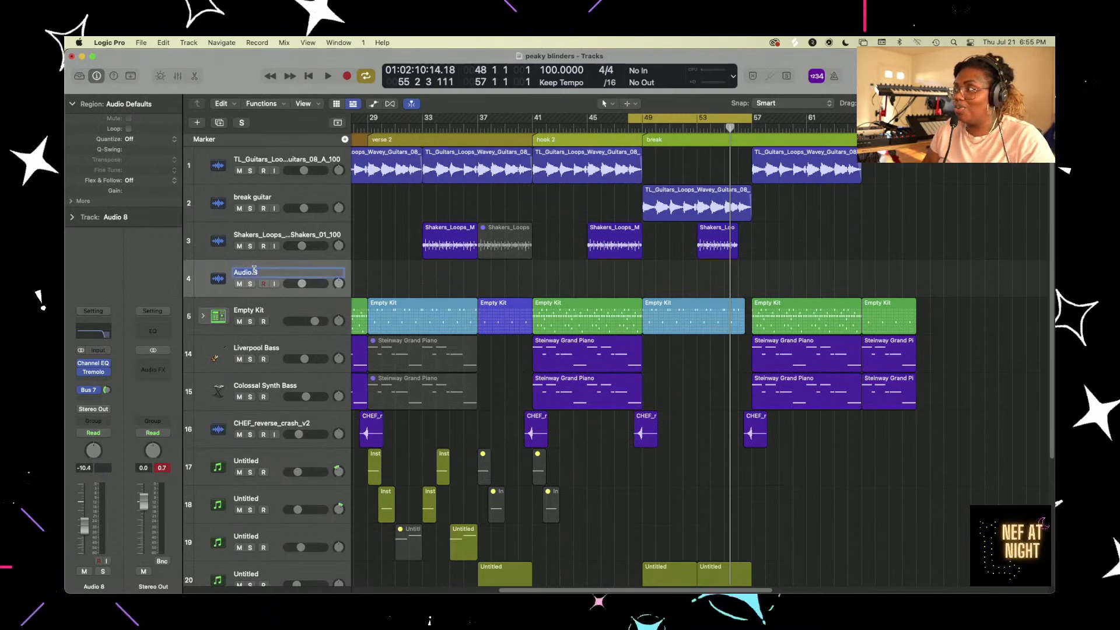
text(break)
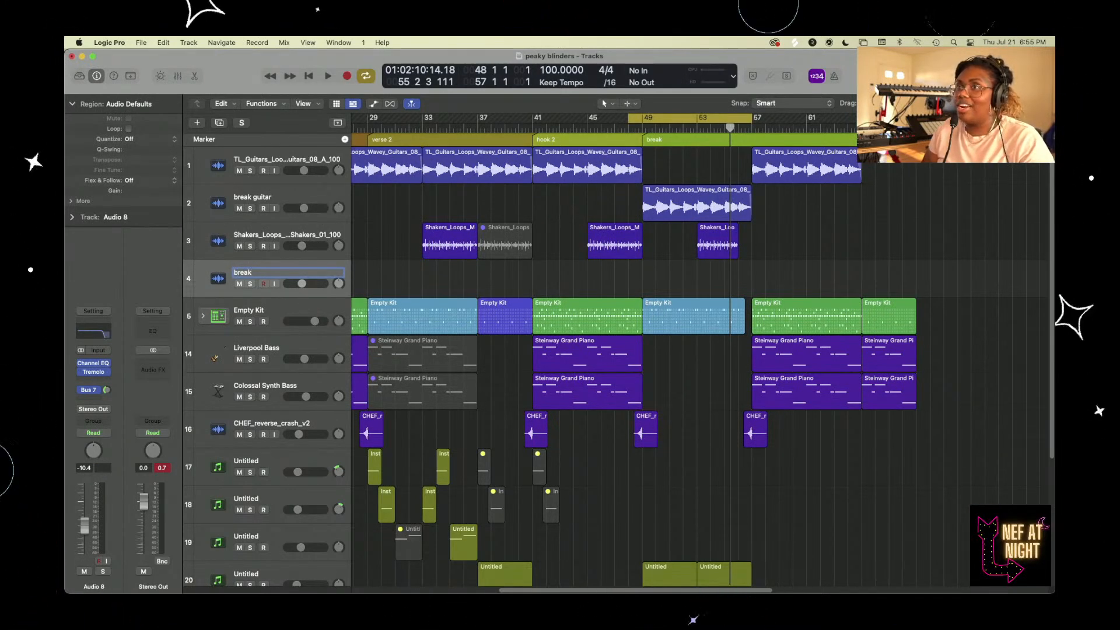
text( shaker)
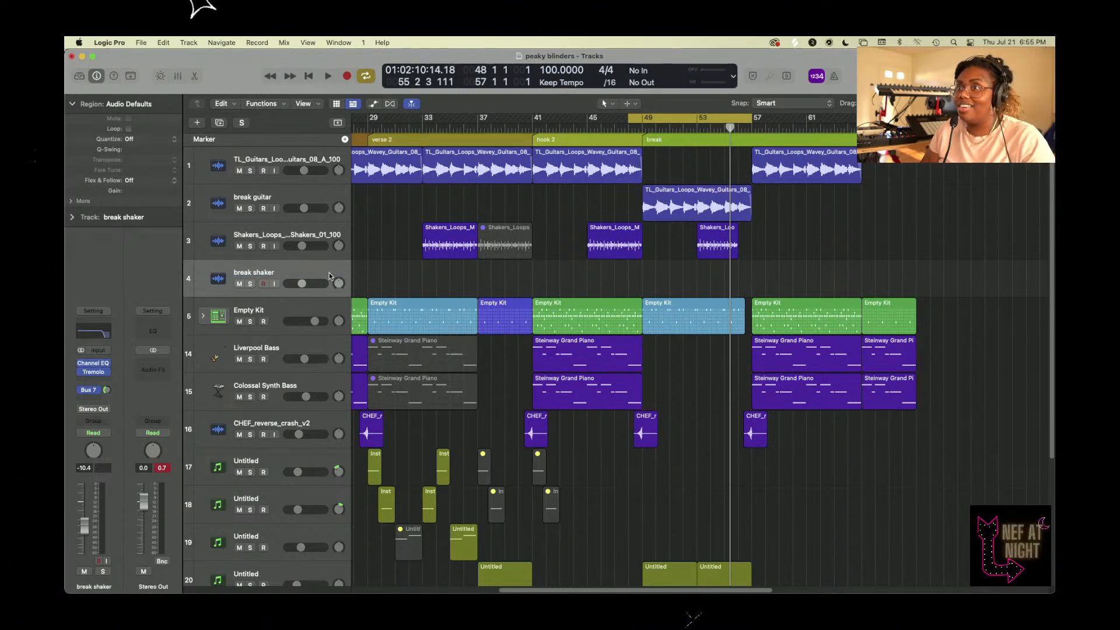
- Place the break shaker track above the original shaker track and move the shaker region at bar 53 onto it
drag(304, 278, 315, 242)
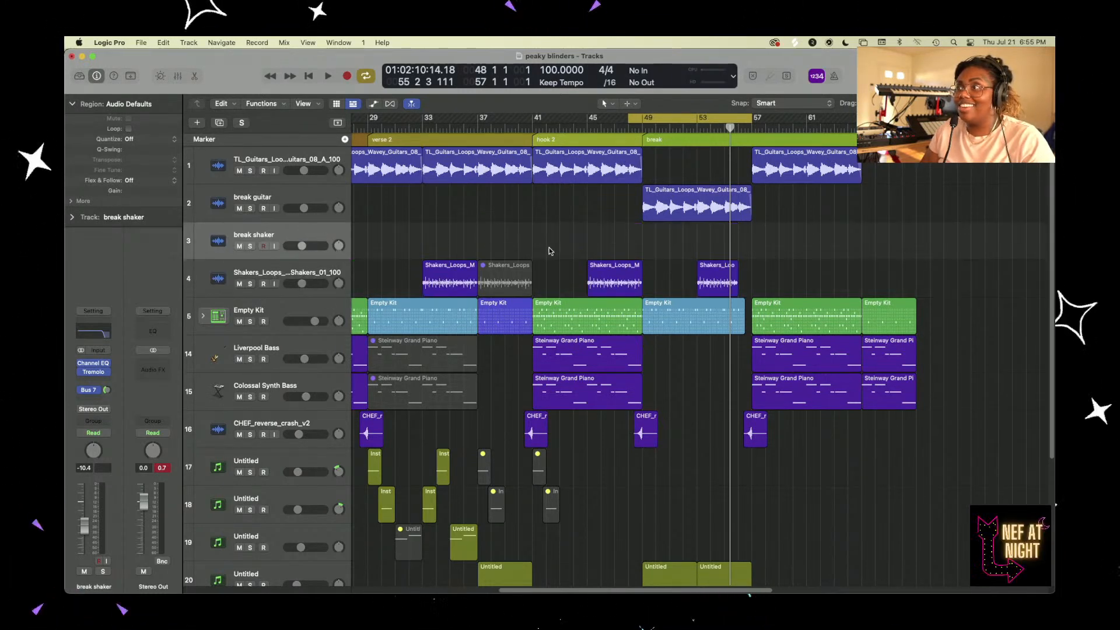
drag(713, 274, 708, 262)
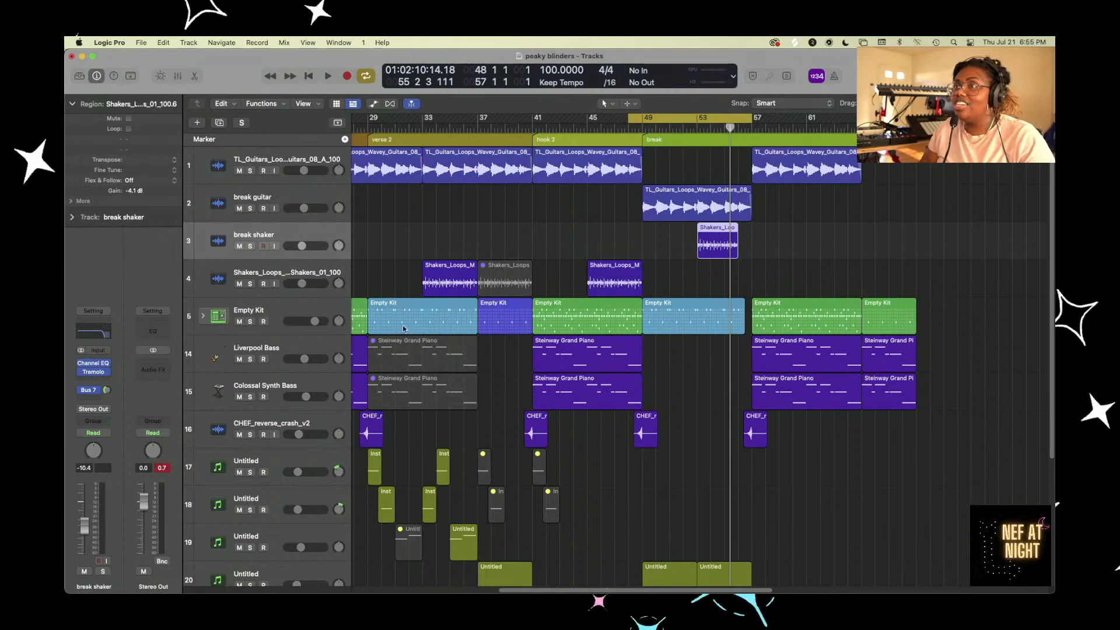
- Select the Empty Kit drum track and look over its sub-tracks and the options for its break region
click(251, 312)
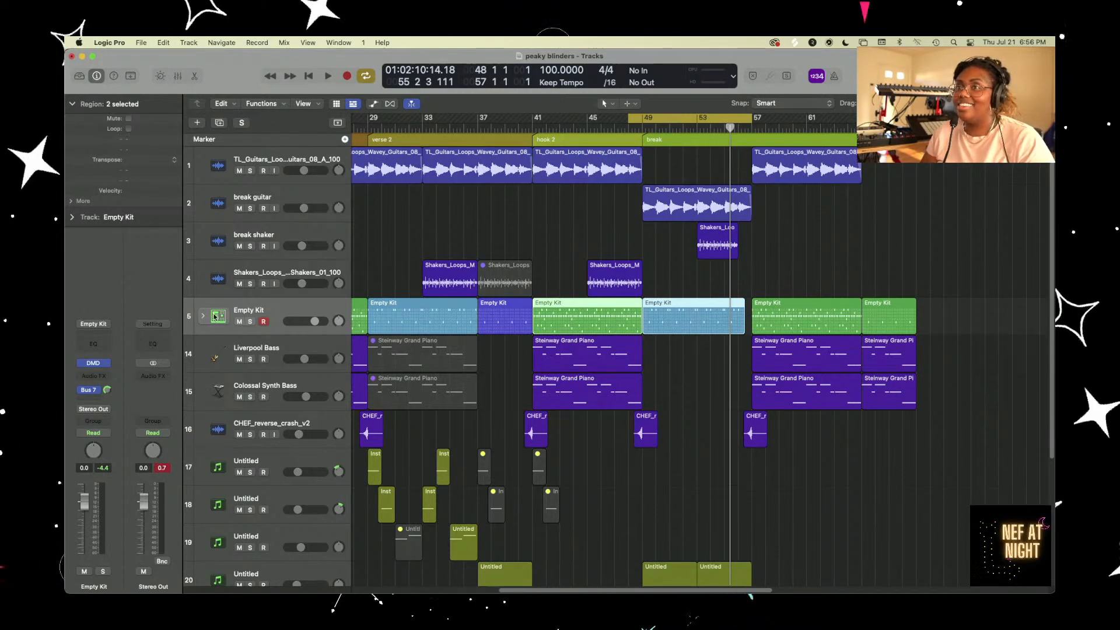
click(201, 316)
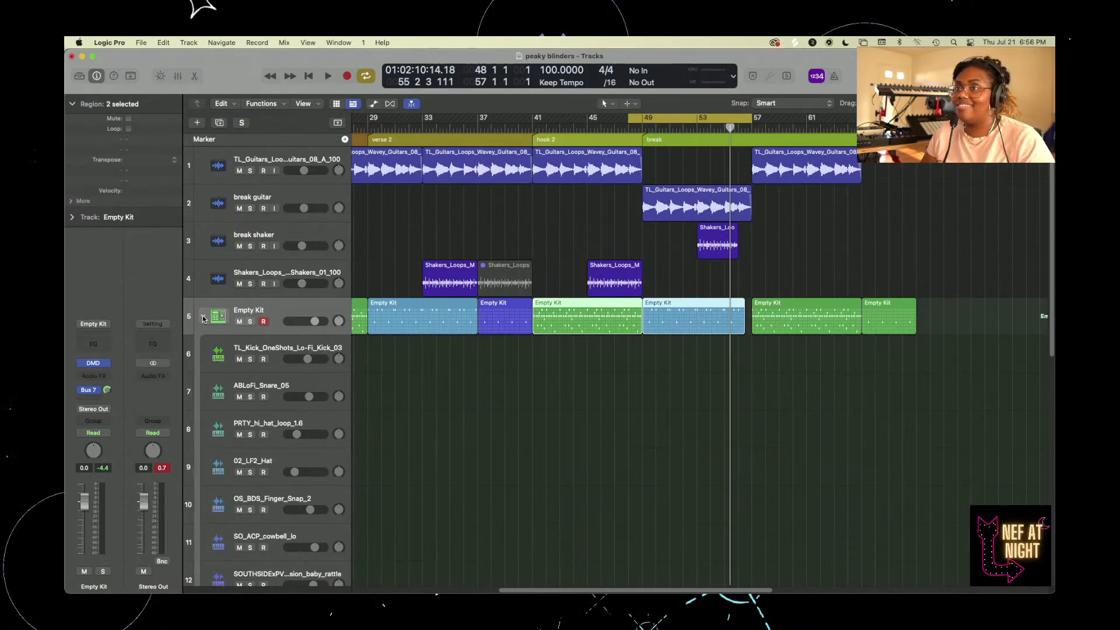
click(205, 318)
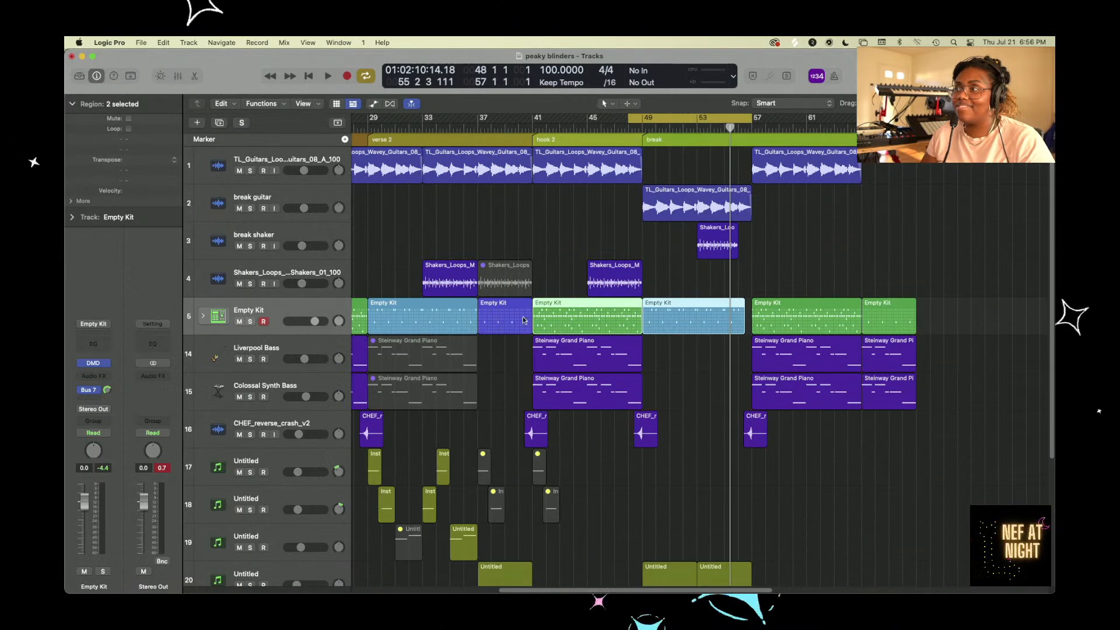
right_click(695, 312)
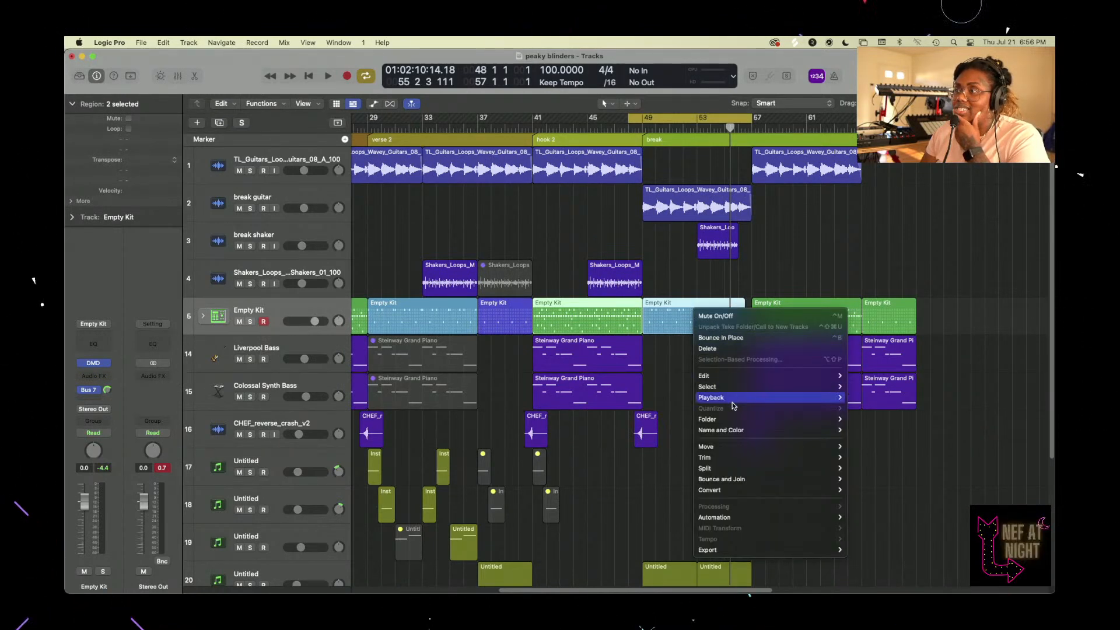
mouse_move(765, 520)
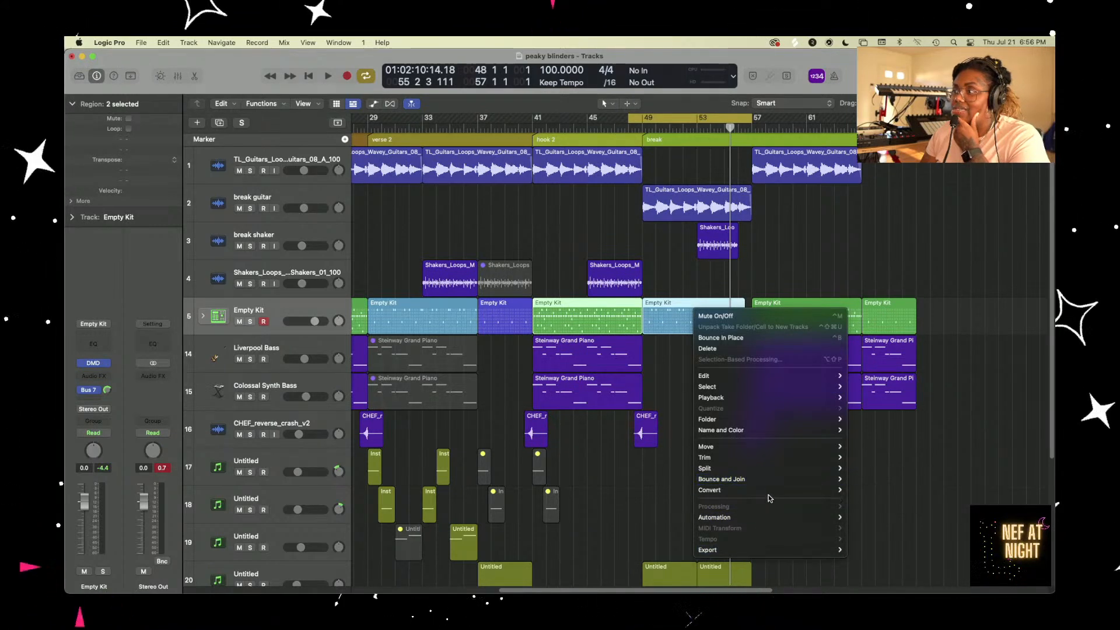
mouse_move(769, 495)
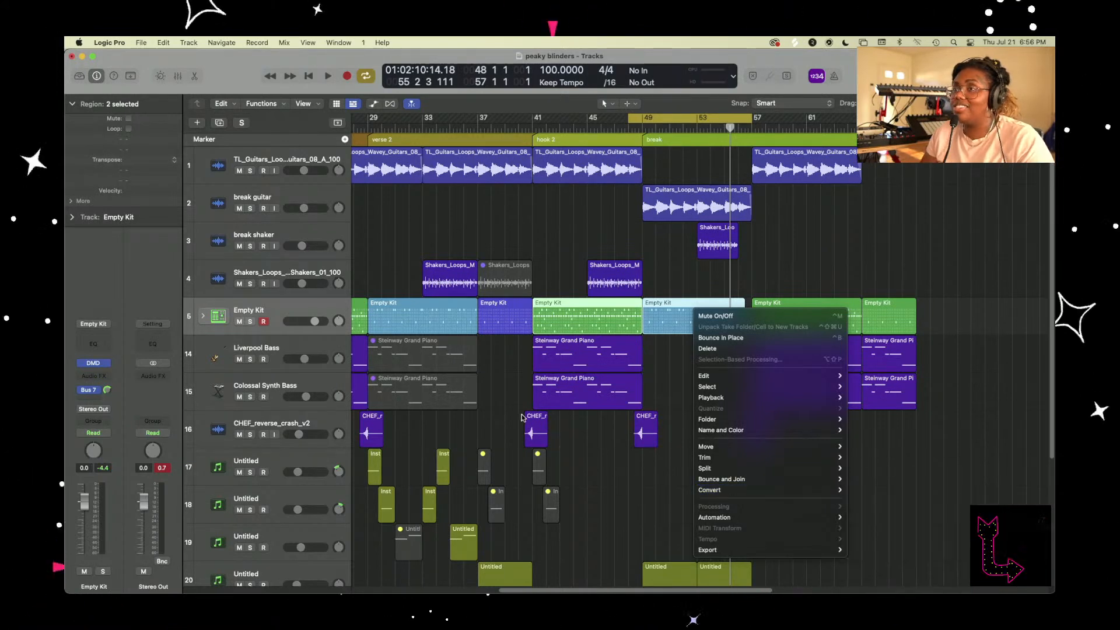
click(427, 204)
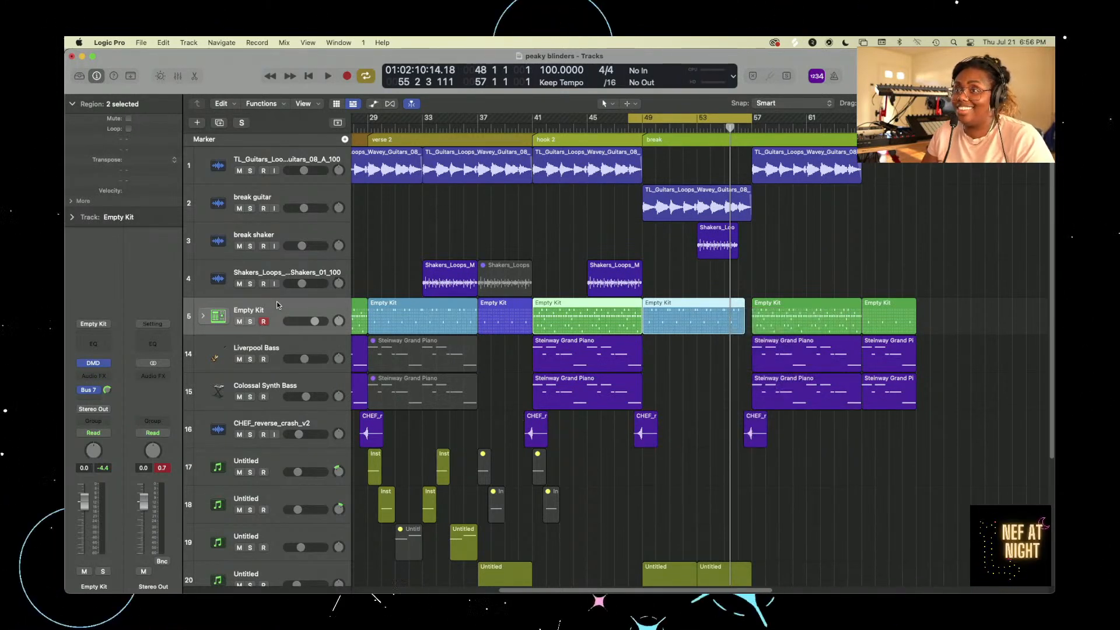
- Duplicate the Empty Kit track and move the break section's drum region onto the copy at bar 49
key(super+d)
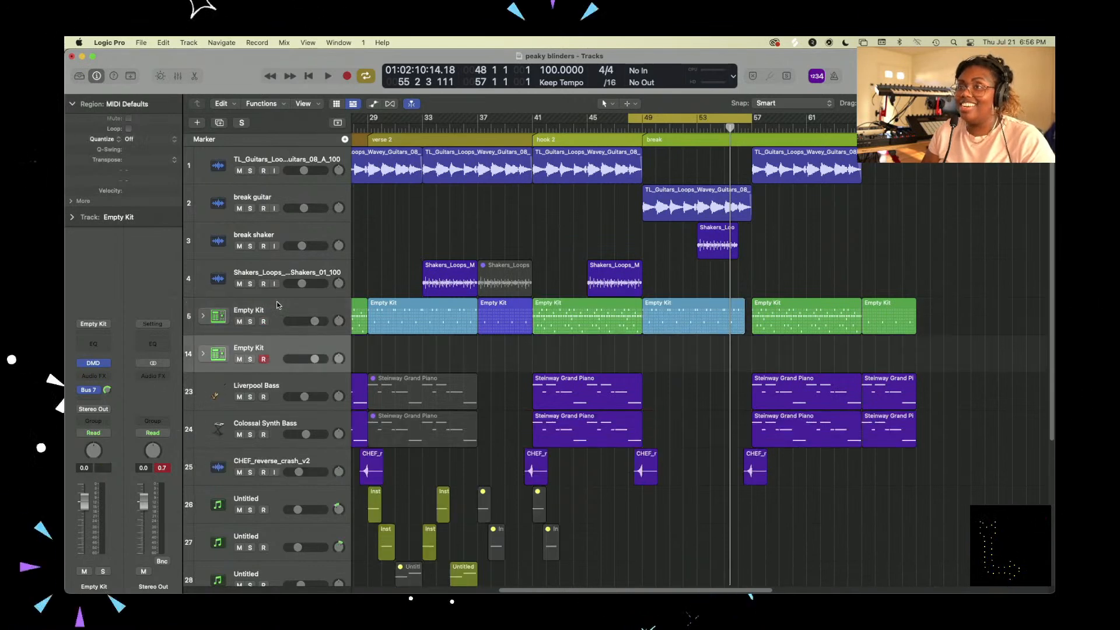
click(673, 315)
drag(673, 318, 672, 351)
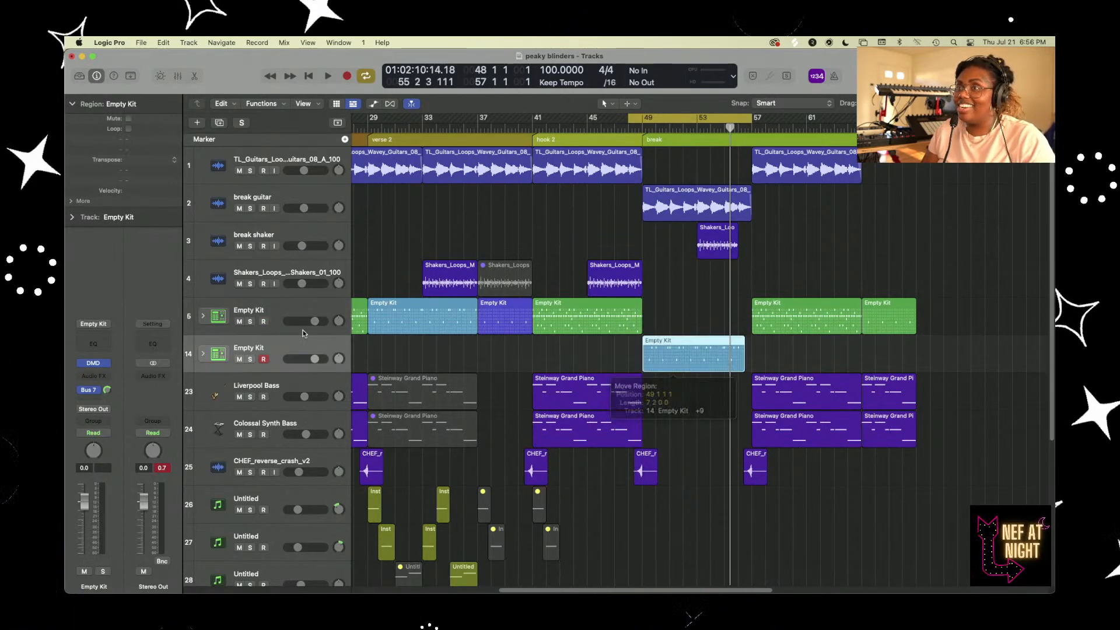
- Rename the duplicated drum track "break drums" and place it directly below the break guitar track
double_click(255, 346)
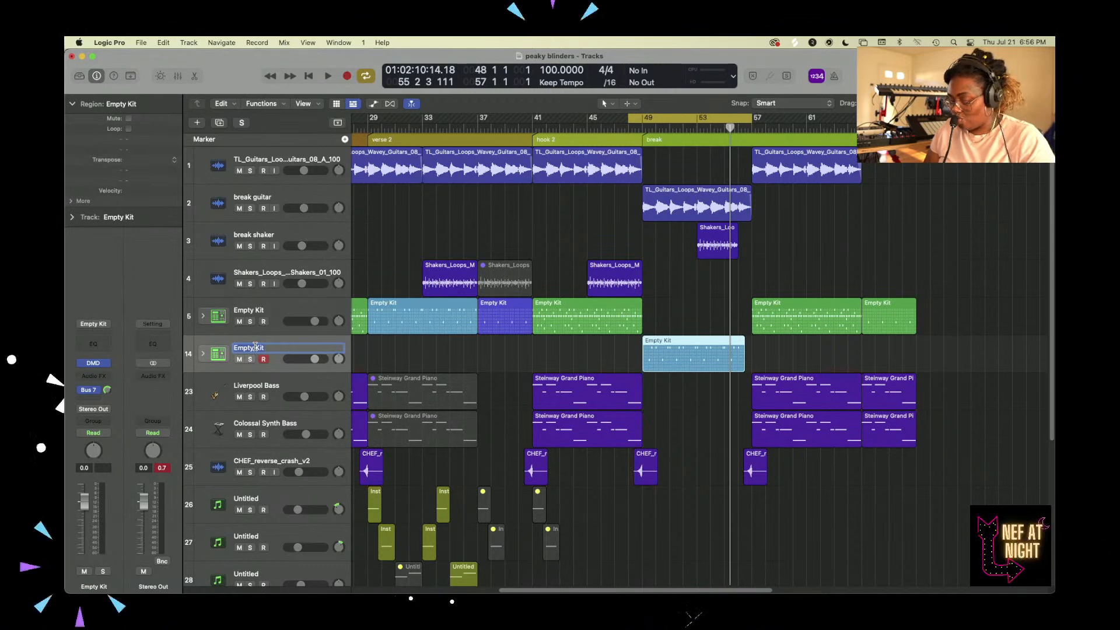
text(break)
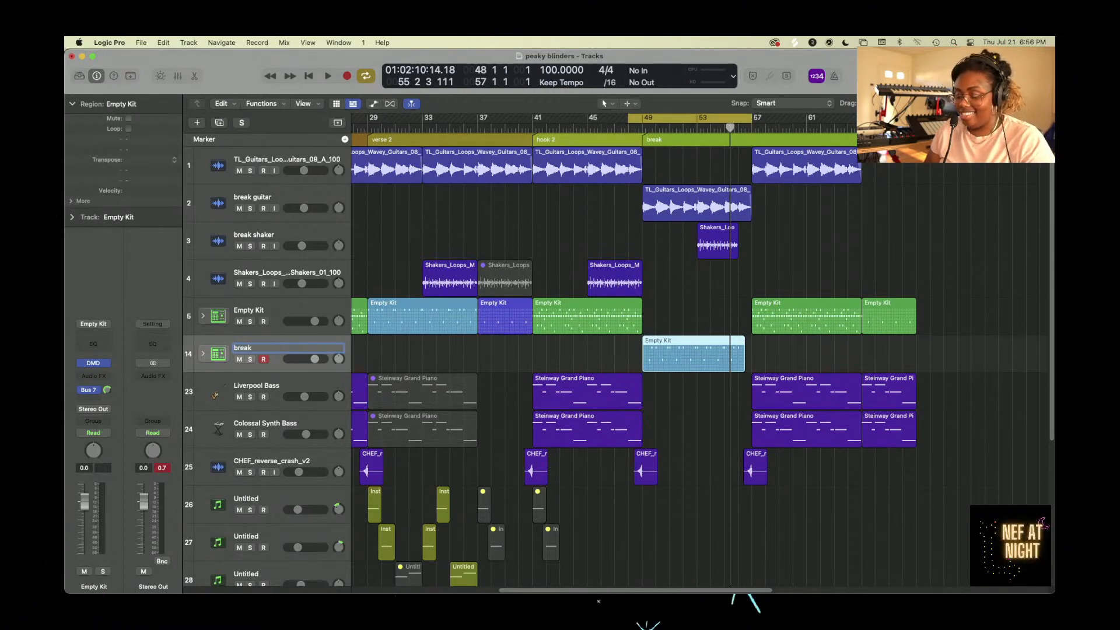
text( drums)
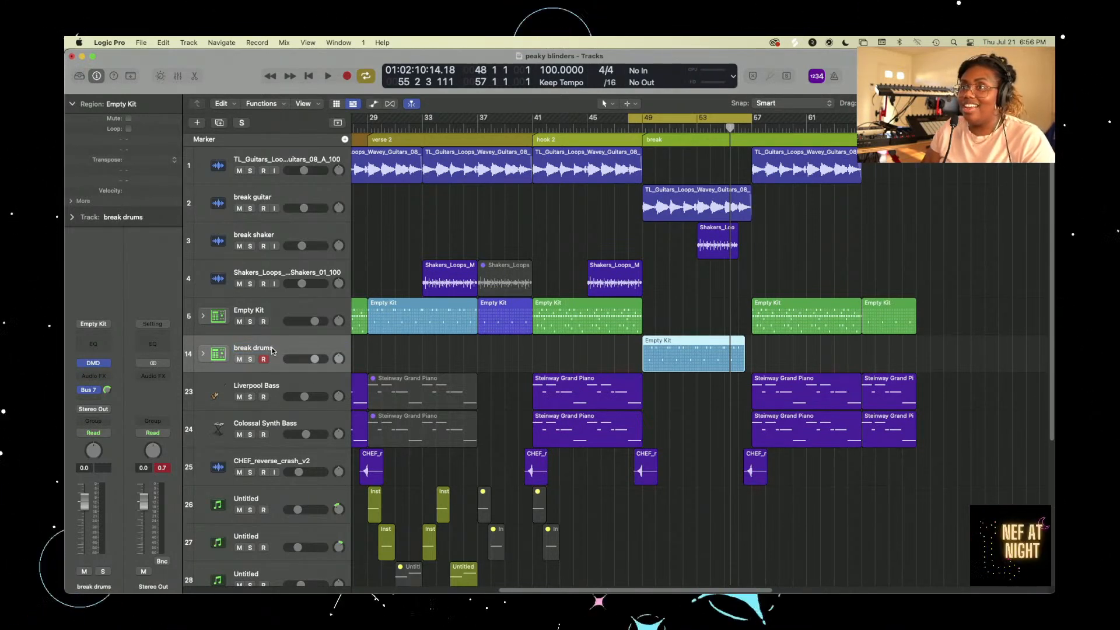
drag(272, 338, 272, 240)
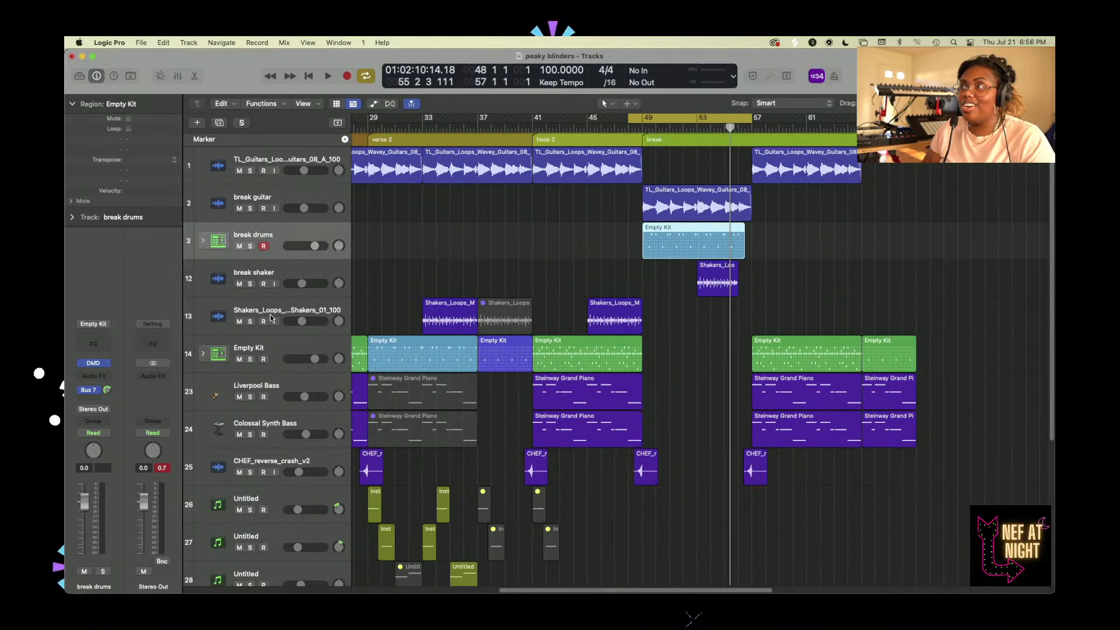
- Rename the original Empty Kit track "YouTube drums"
click(248, 349)
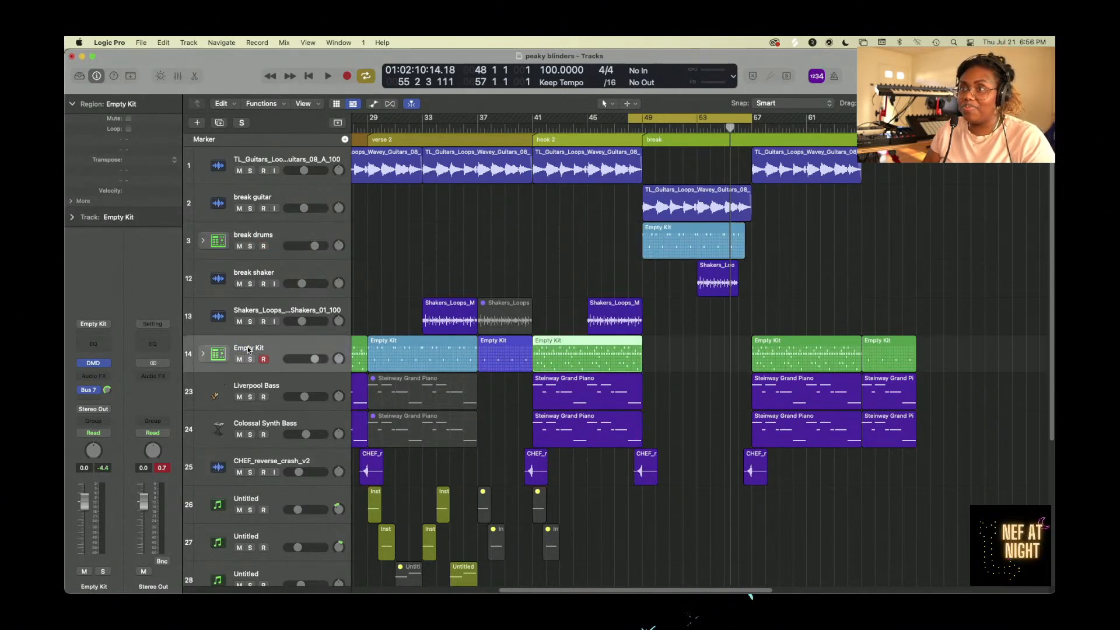
double_click(255, 348)
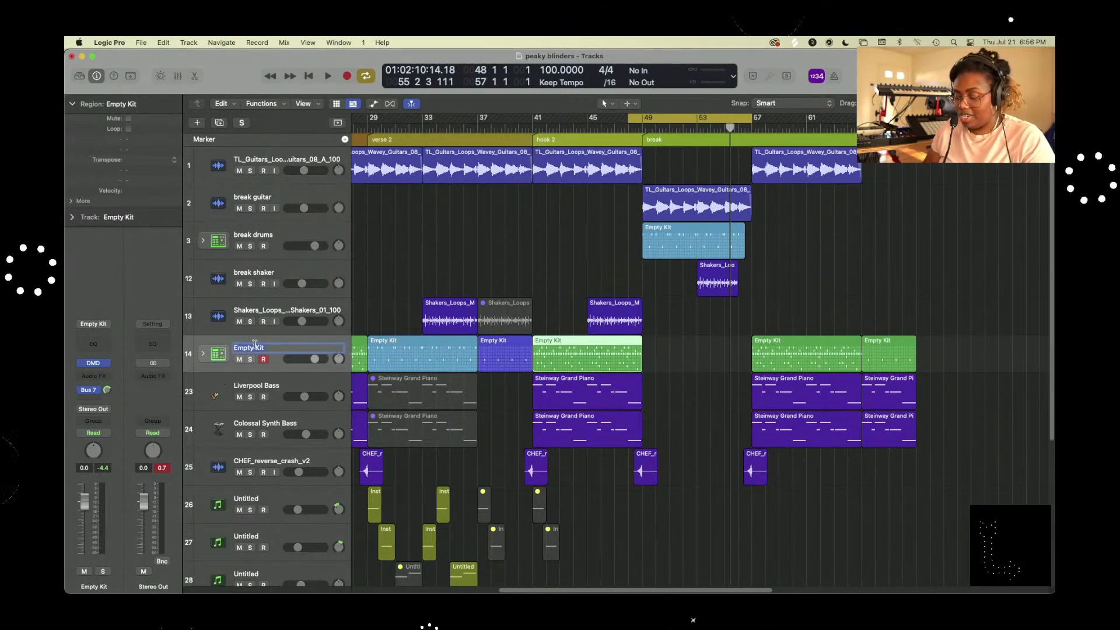
text(YouTube drums)
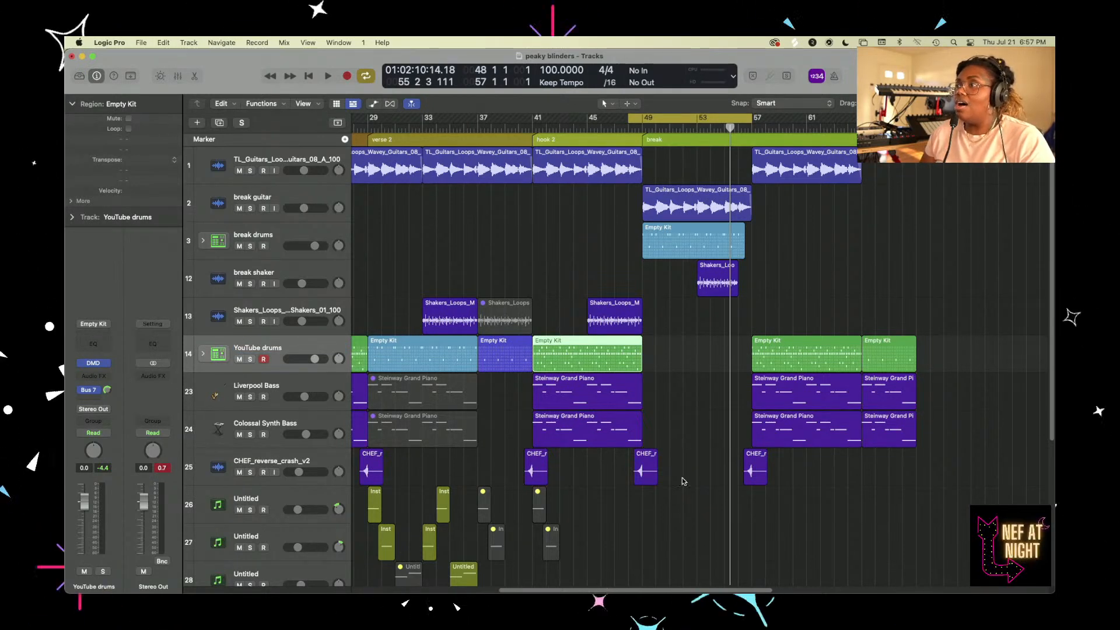
- Duplicate the Untitled Arcade track that holds the break regions and name the copy "break vox chops"
scroll(683, 490, down, 5)
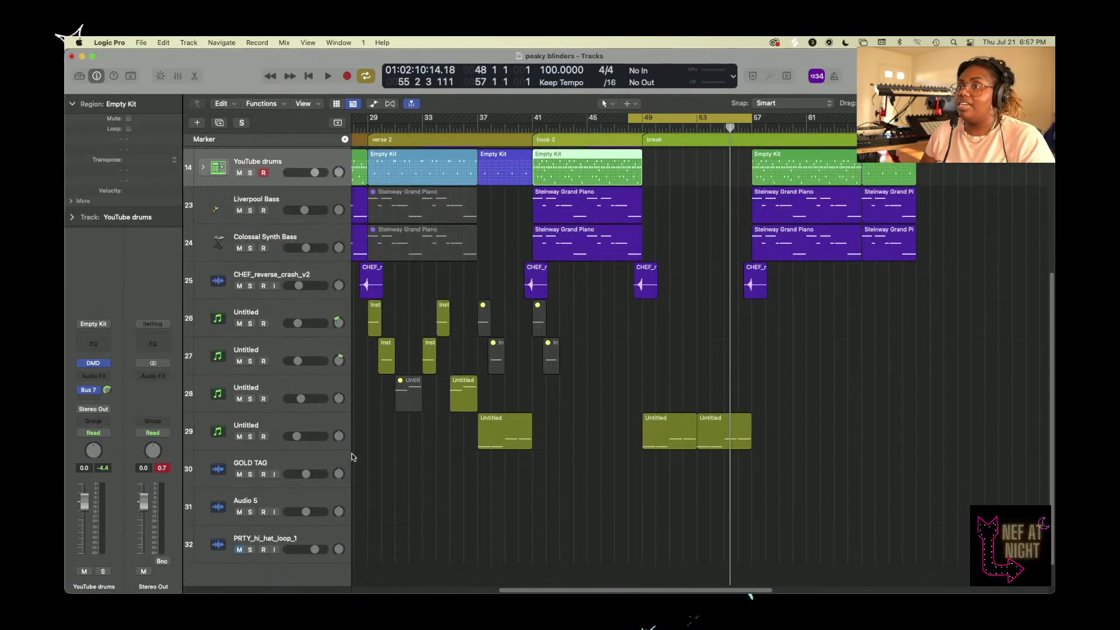
click(301, 426)
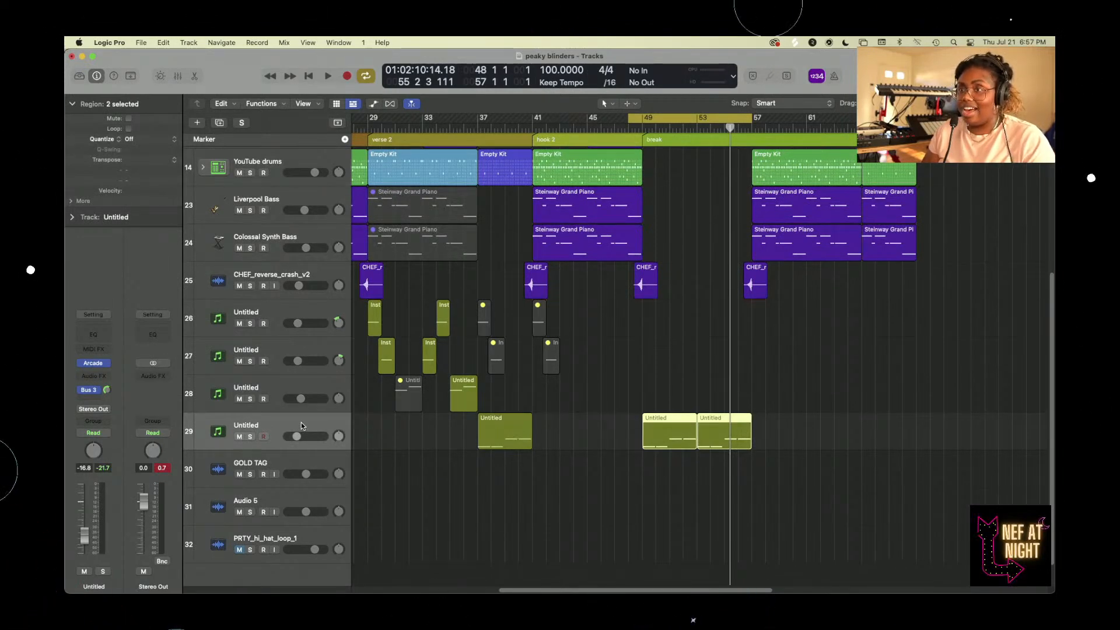
key(super+d)
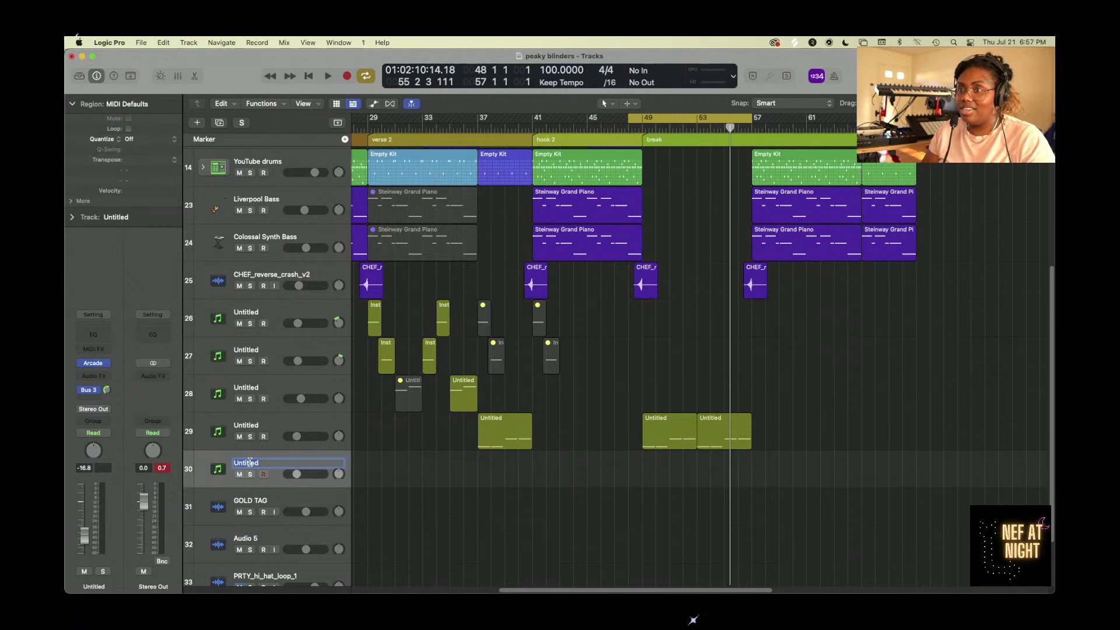
text(break)
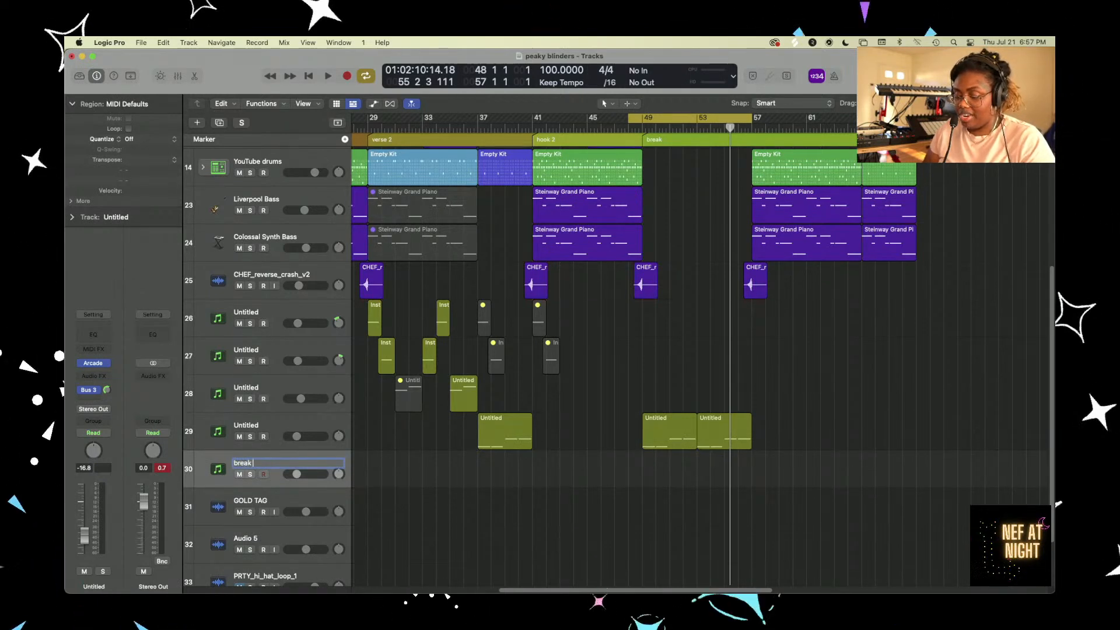
text( vox cho)
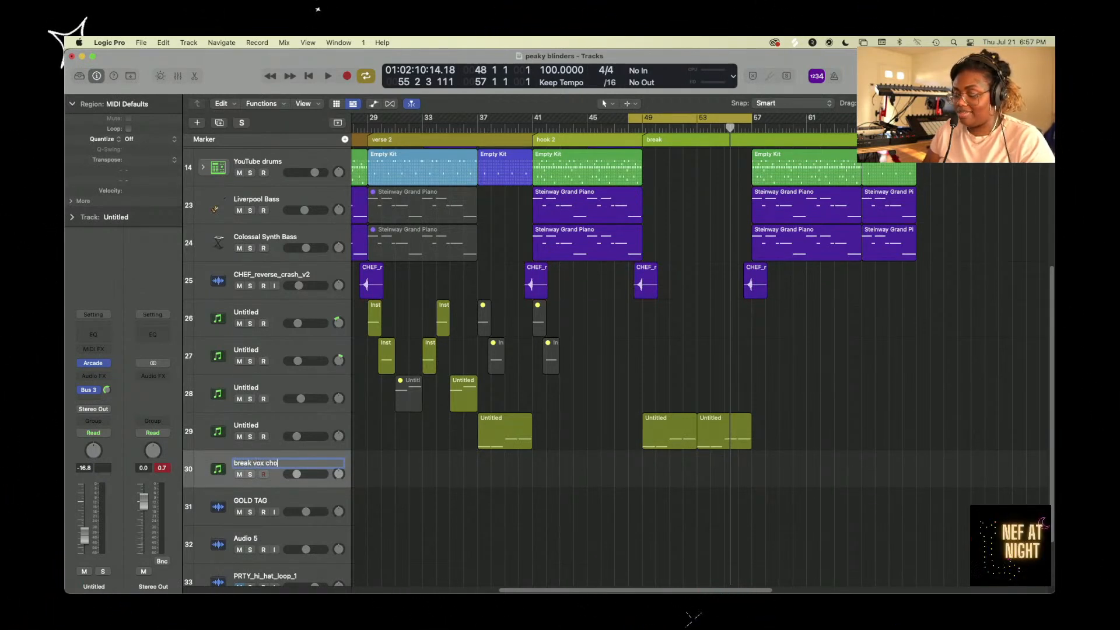
text(ps)
key(Return)
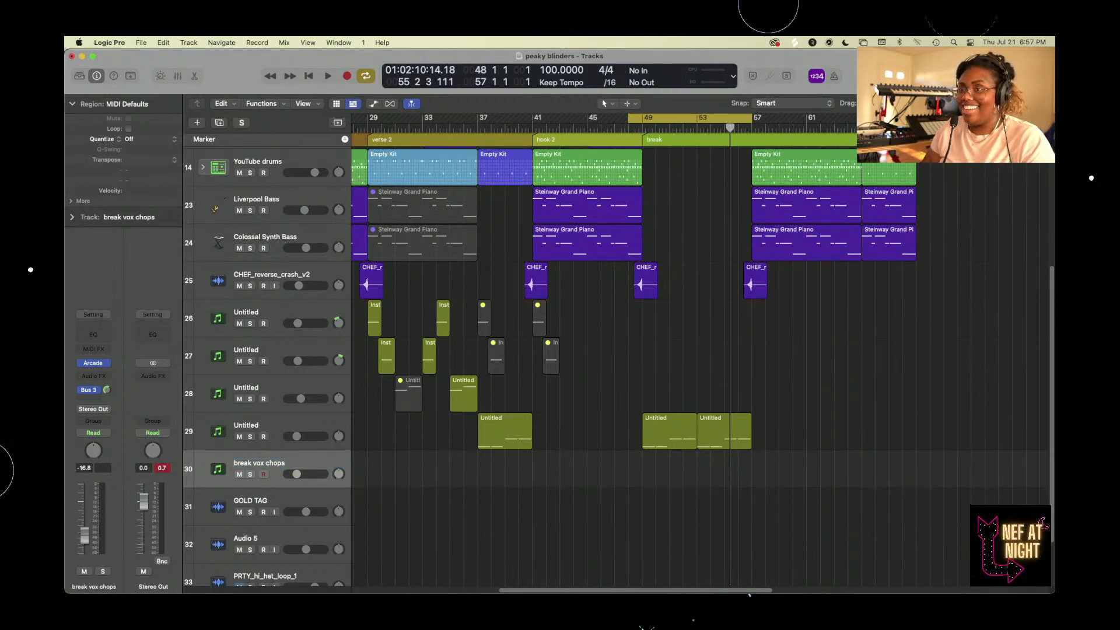
- Move both Arcade break regions onto the break vox chops track at bar 49 and place that track directly above break guitar
drag(625, 421, 761, 448)
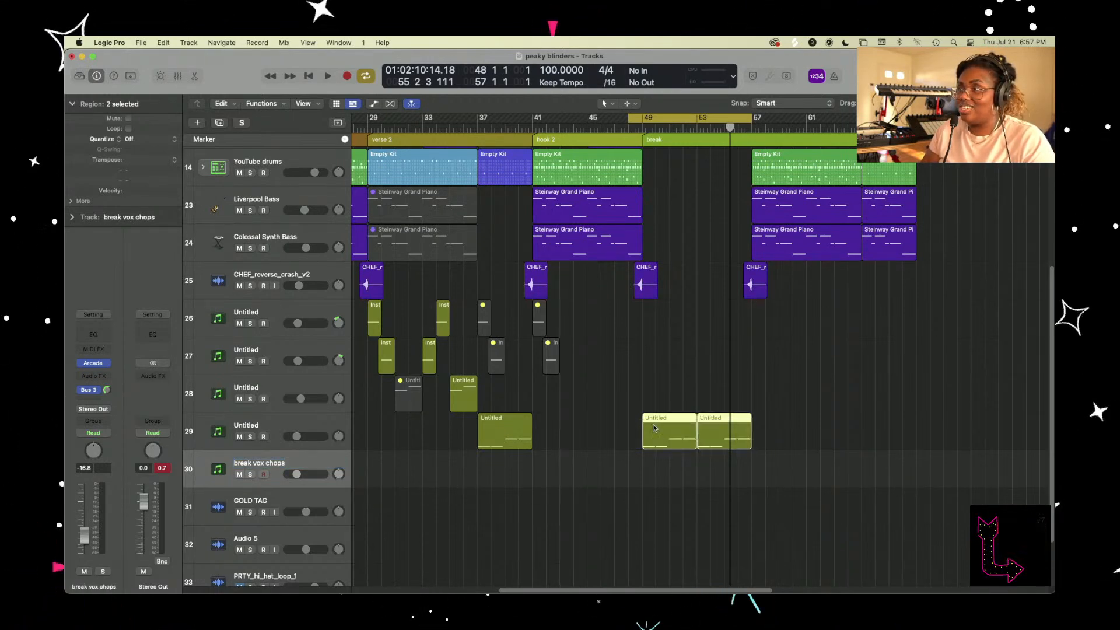
drag(656, 425, 664, 468)
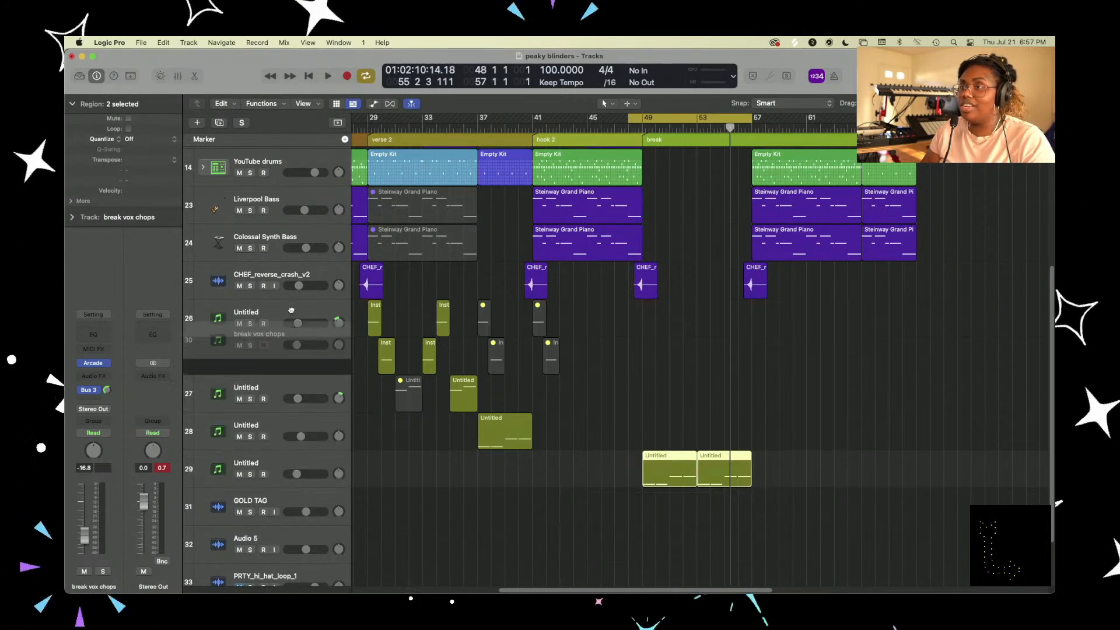
scroll(279, 175, up, 5)
drag(282, 120, 277, 196)
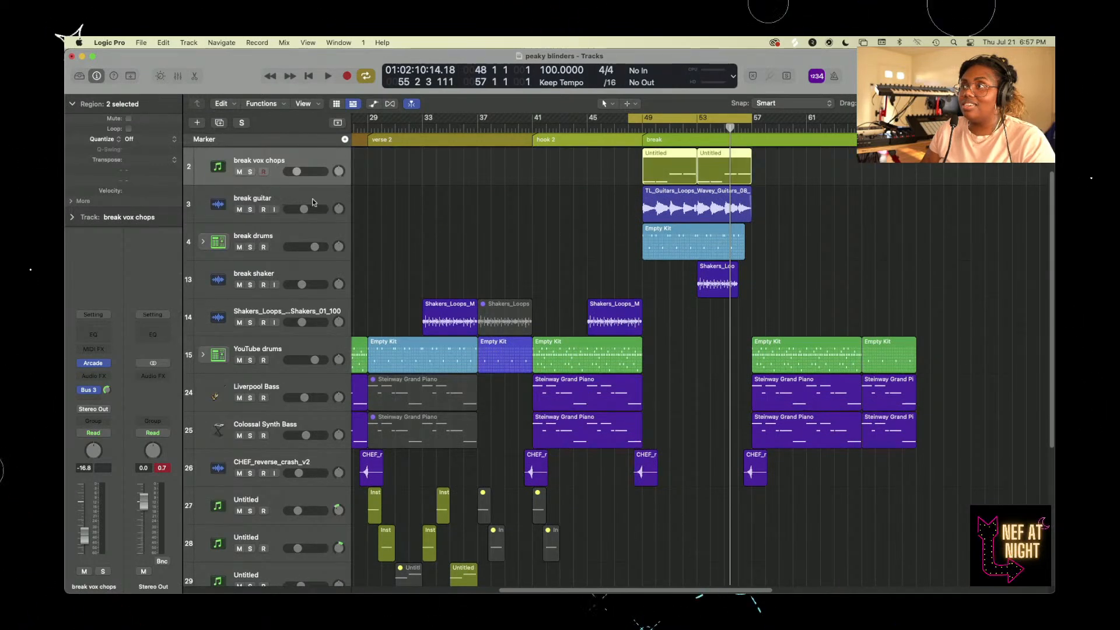
- Review the rearranged tracks and play back the break section to hear the separated parts
scroll(677, 317, down, 1)
scroll(677, 315, down, 1)
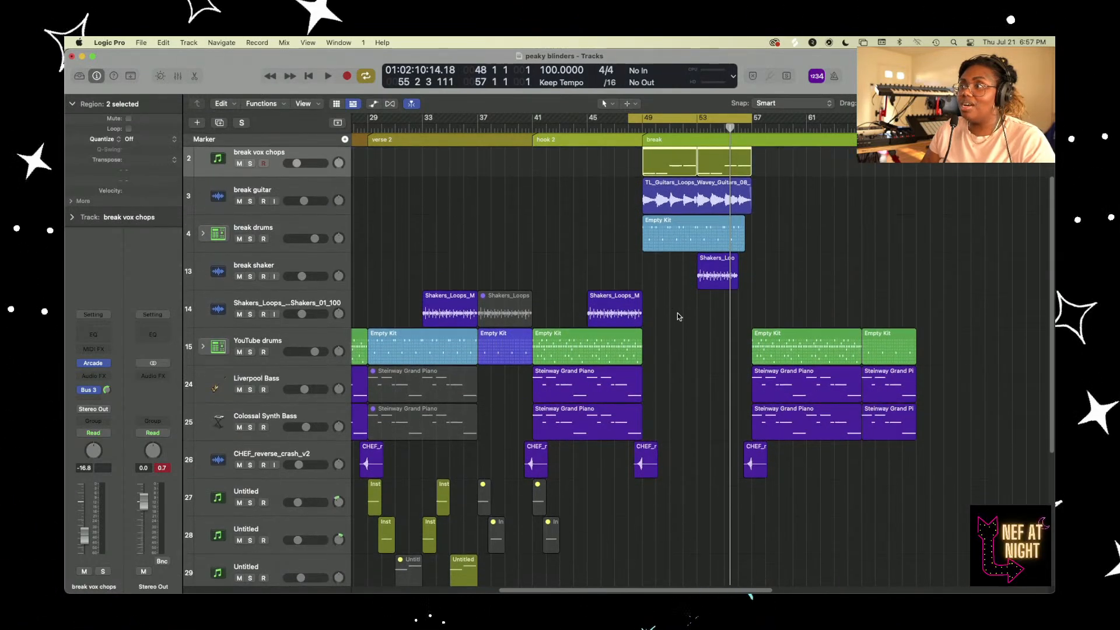
drag(642, 126, 670, 127)
scroll(741, 385, up, 3)
scroll(741, 384, down, 5)
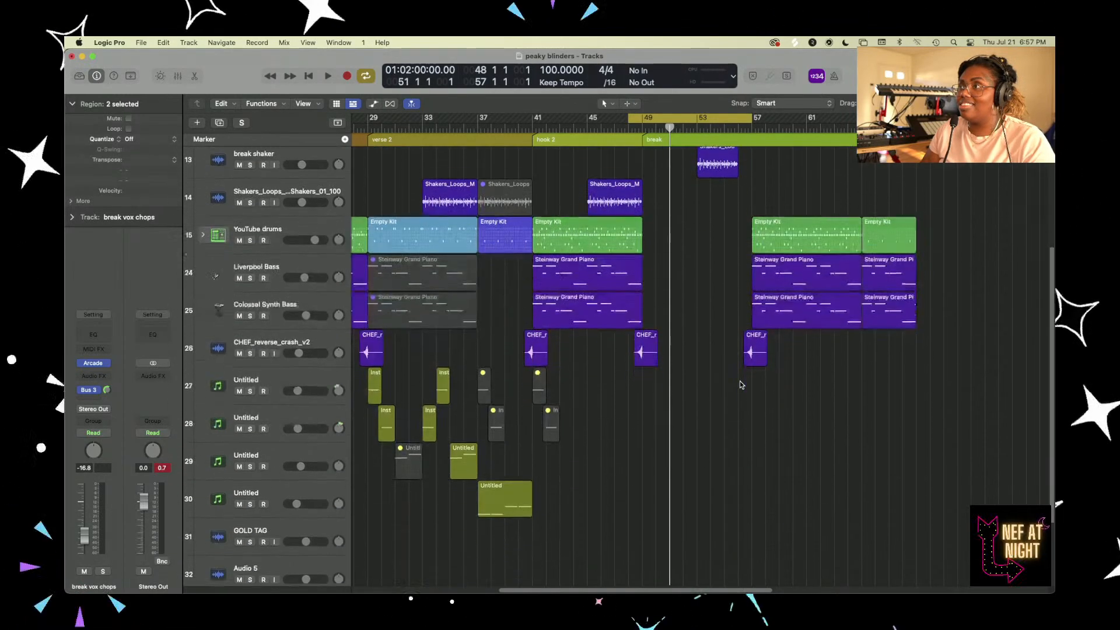
scroll(741, 385, up, 4)
scroll(742, 385, up, 2)
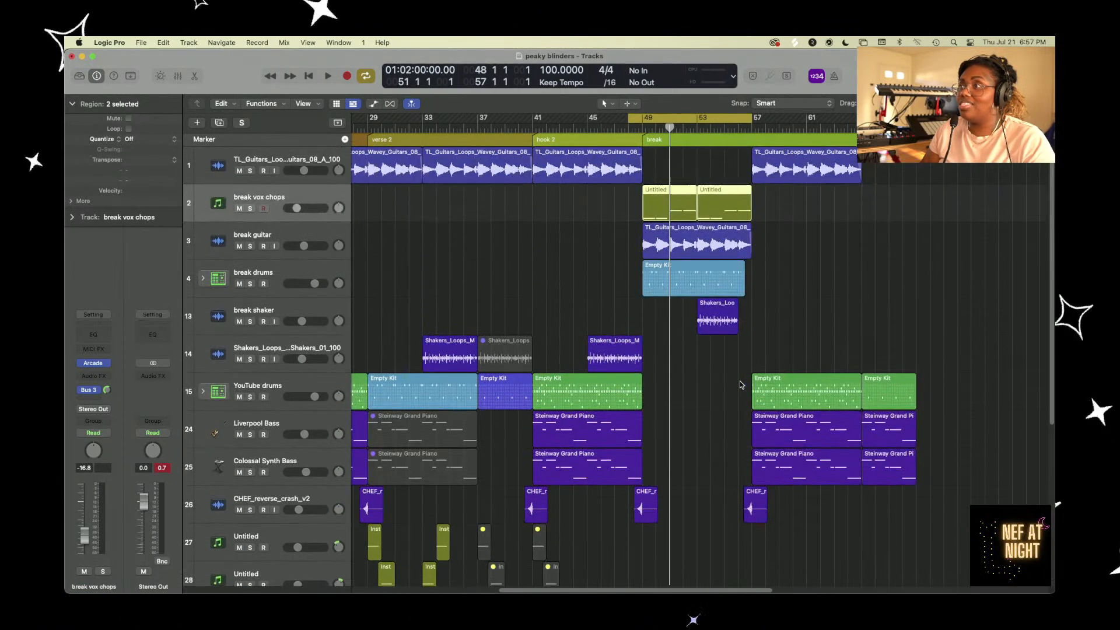
key(space)
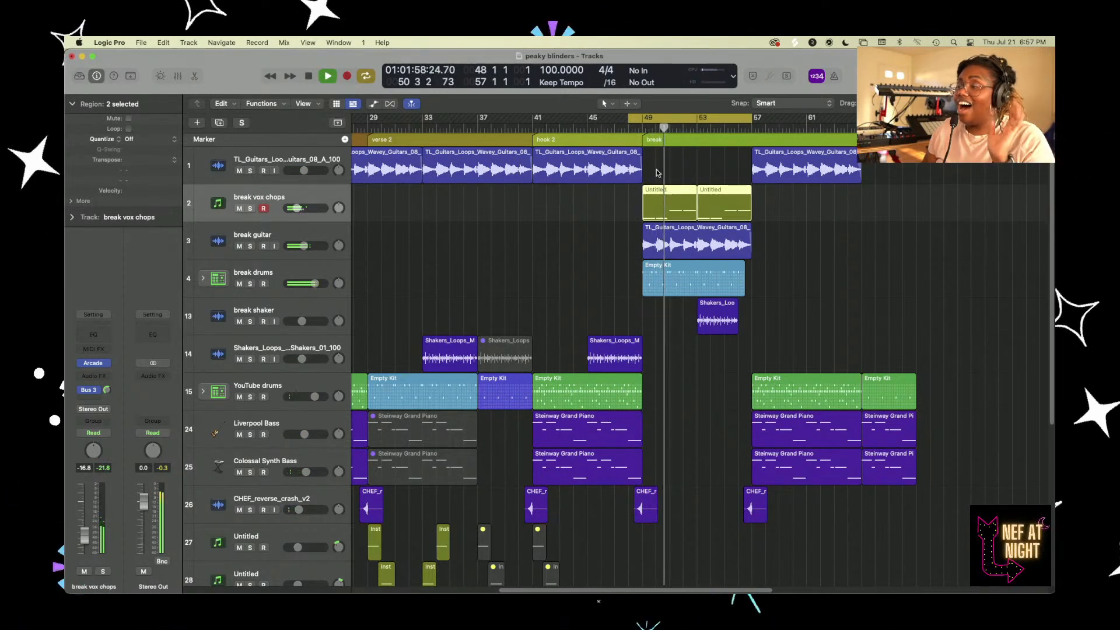
key(space)
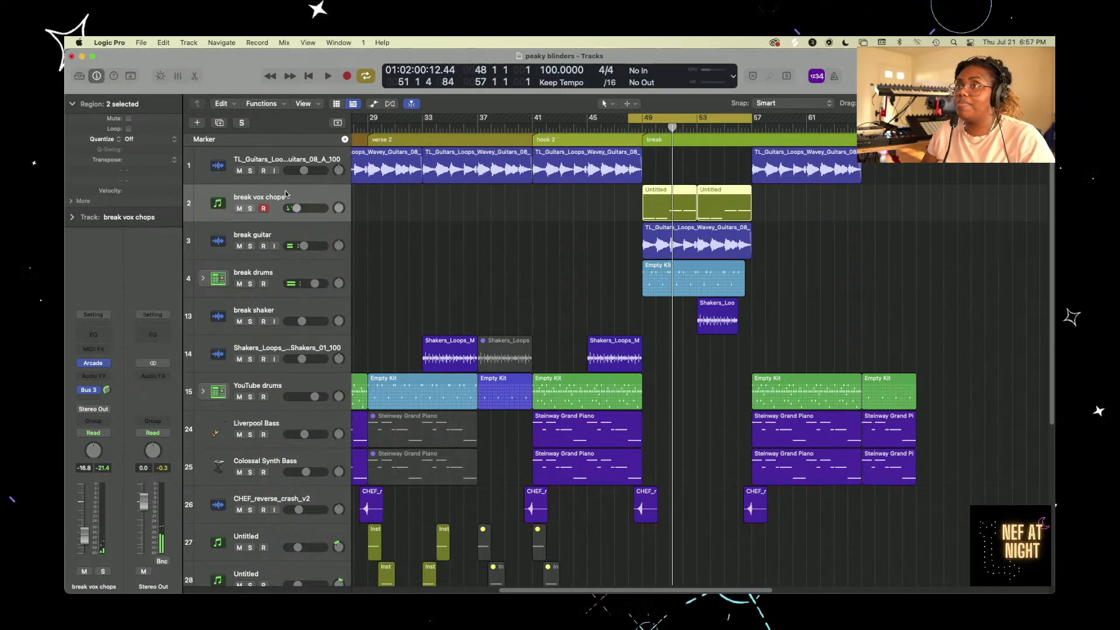
click(303, 307)
right_click(304, 307)
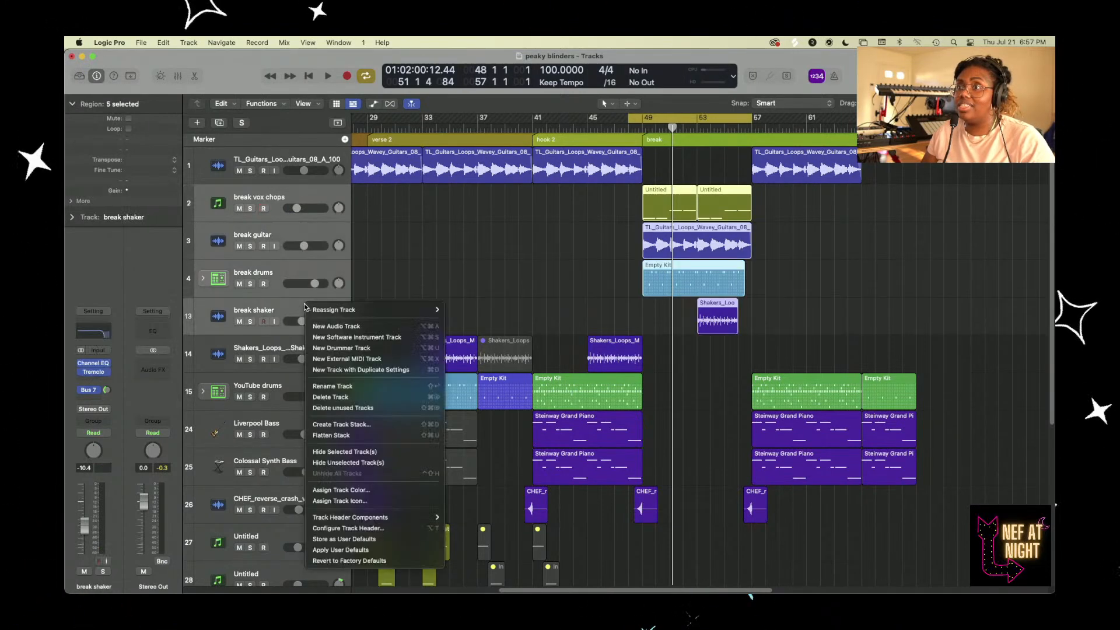
click(366, 424)
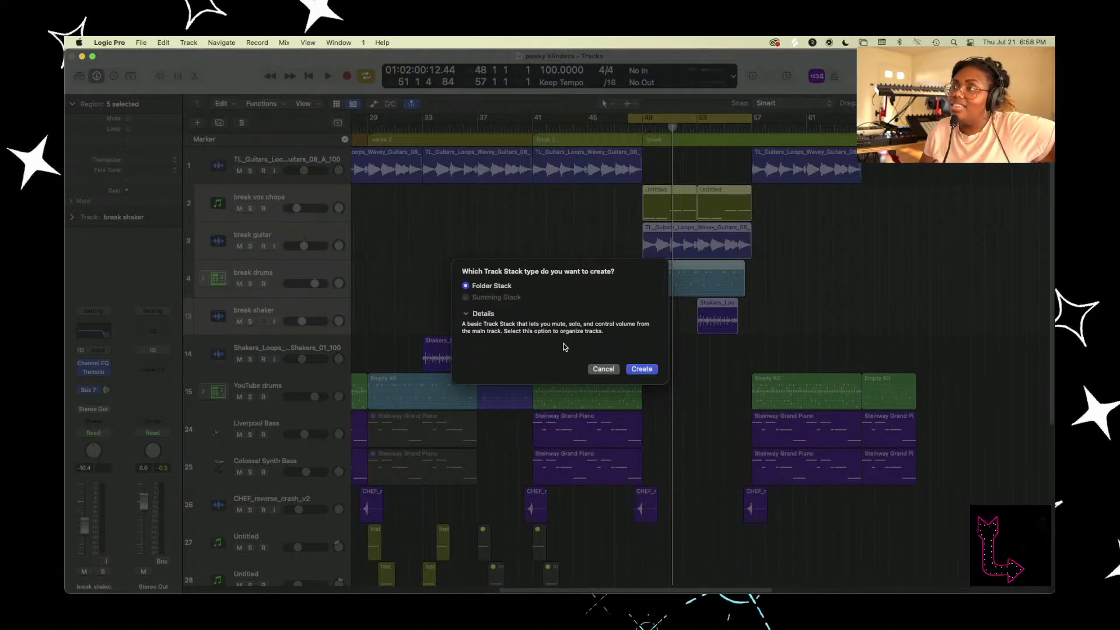
click(601, 369)
click(457, 267)
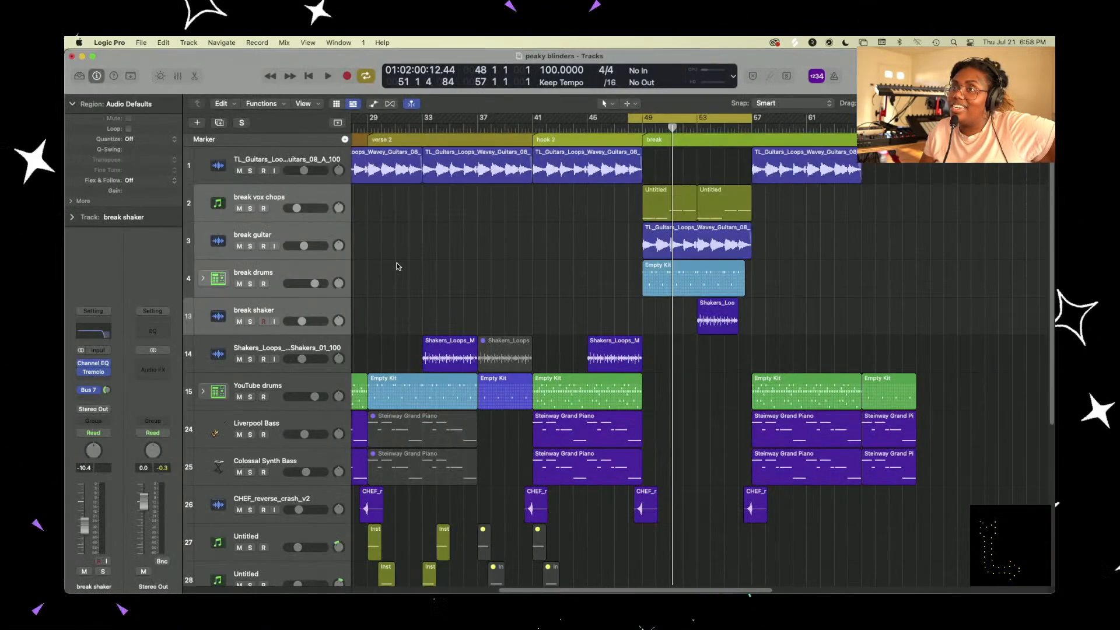
- Separate the break drums pattern region by kit piece
click(283, 280)
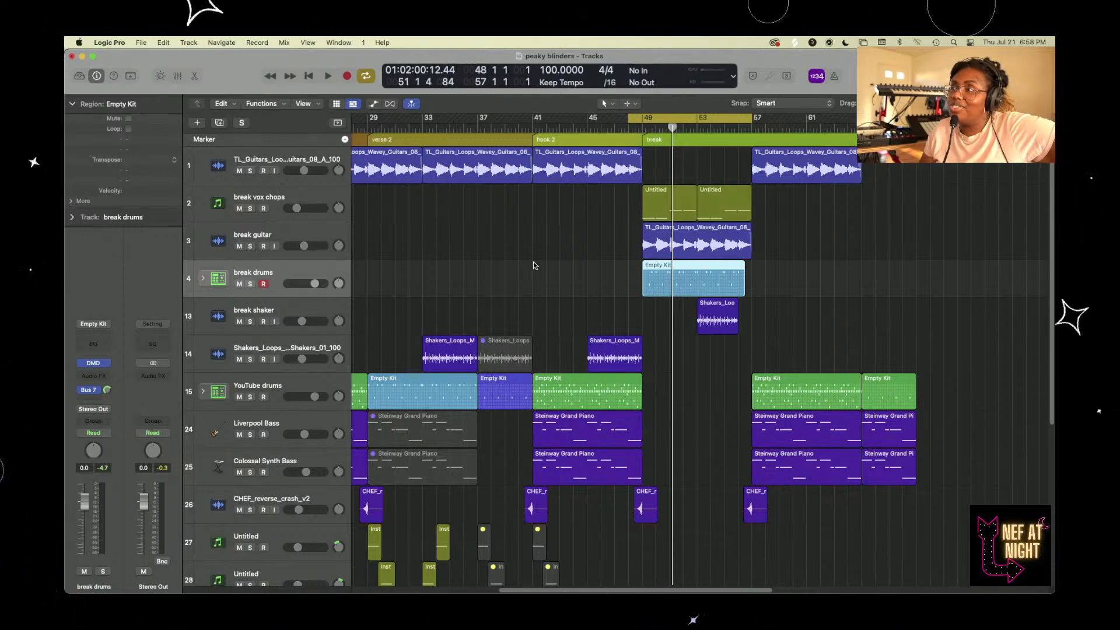
right_click(673, 289)
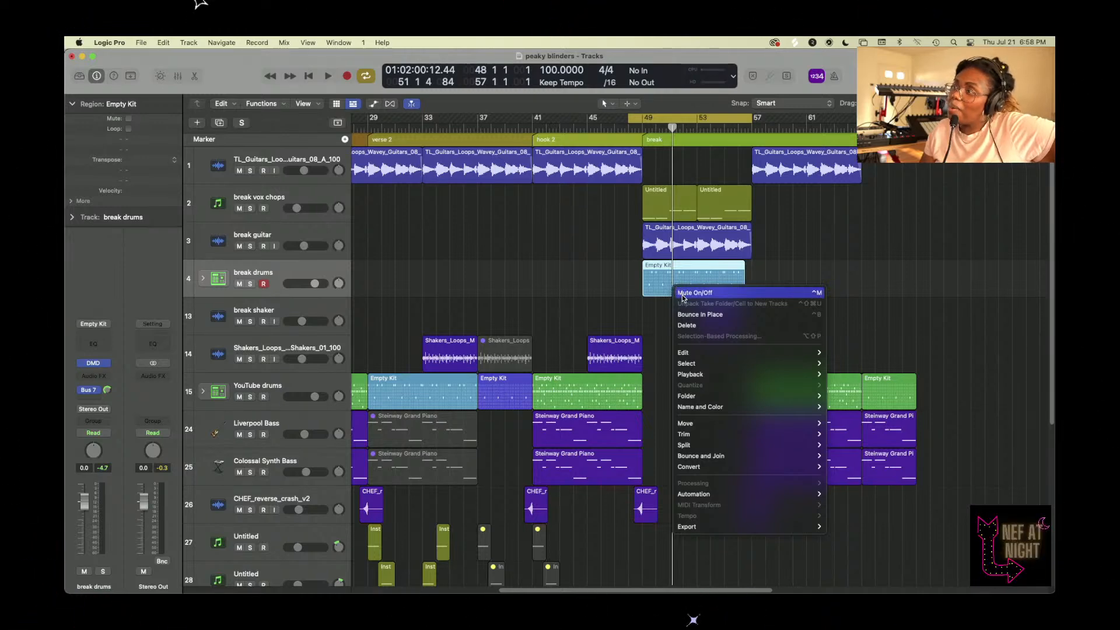
mouse_move(738, 467)
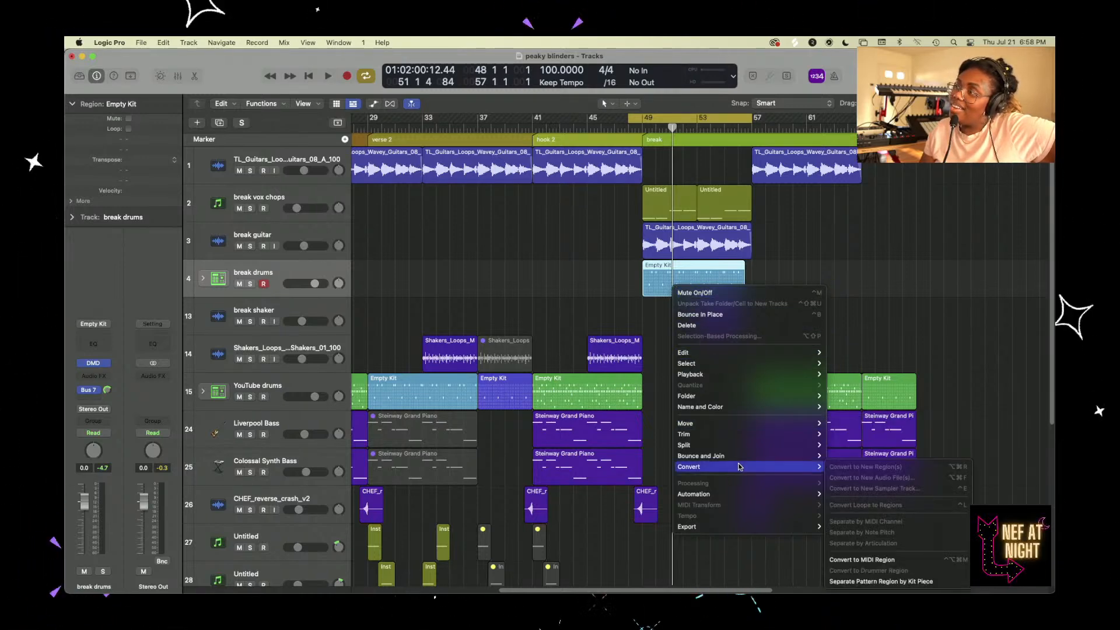
click(910, 581)
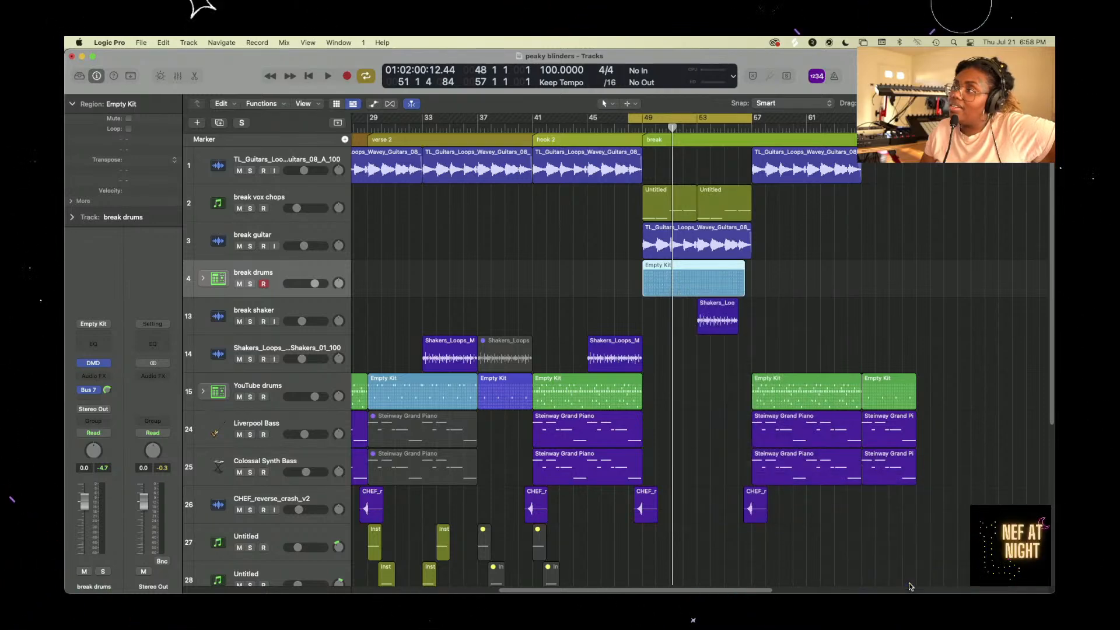
- Move the Lo-Fi kick, PRTY hi-hat, LF2 hat and finger snap sub-tracks out of the break drums stack, directly above it, and collapse the stack
click(203, 279)
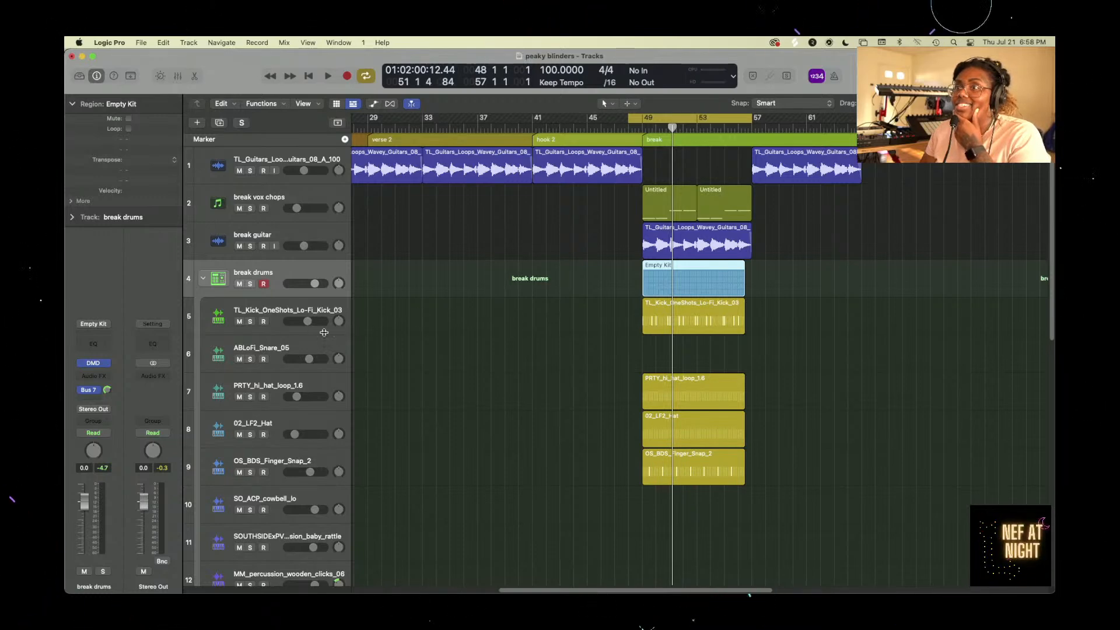
drag(276, 315, 272, 269)
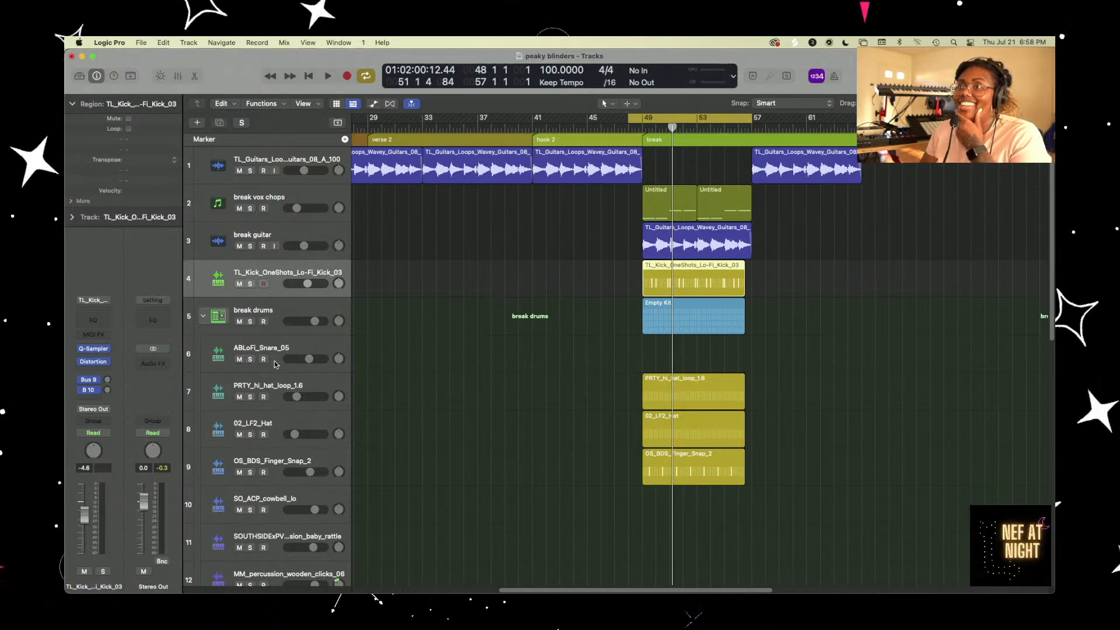
drag(274, 389, 276, 306)
drag(270, 421, 273, 350)
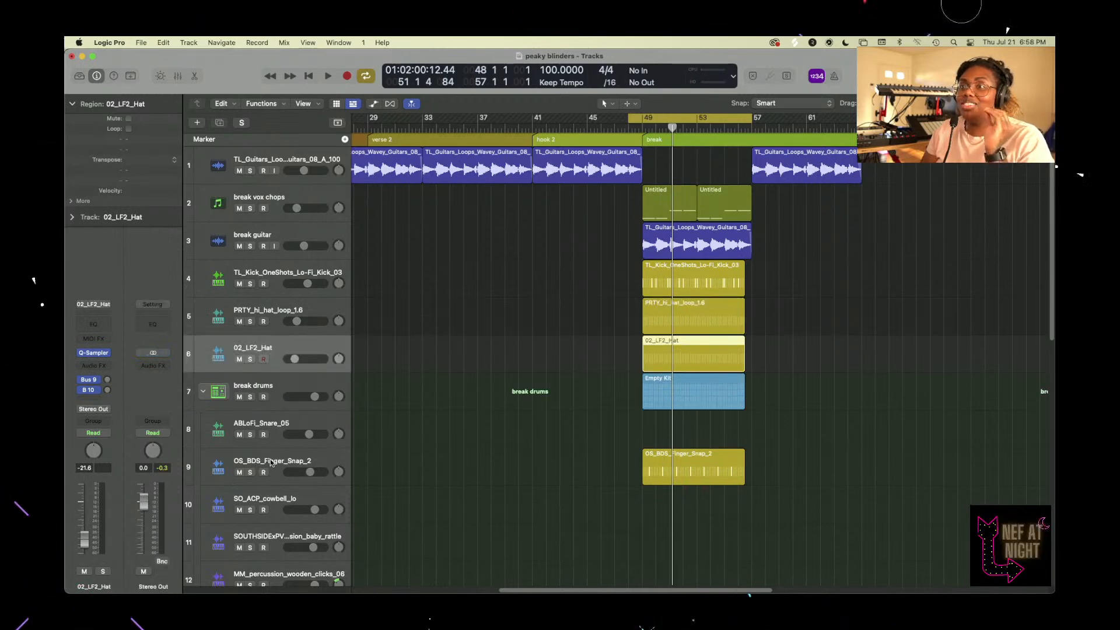
drag(274, 467, 274, 387)
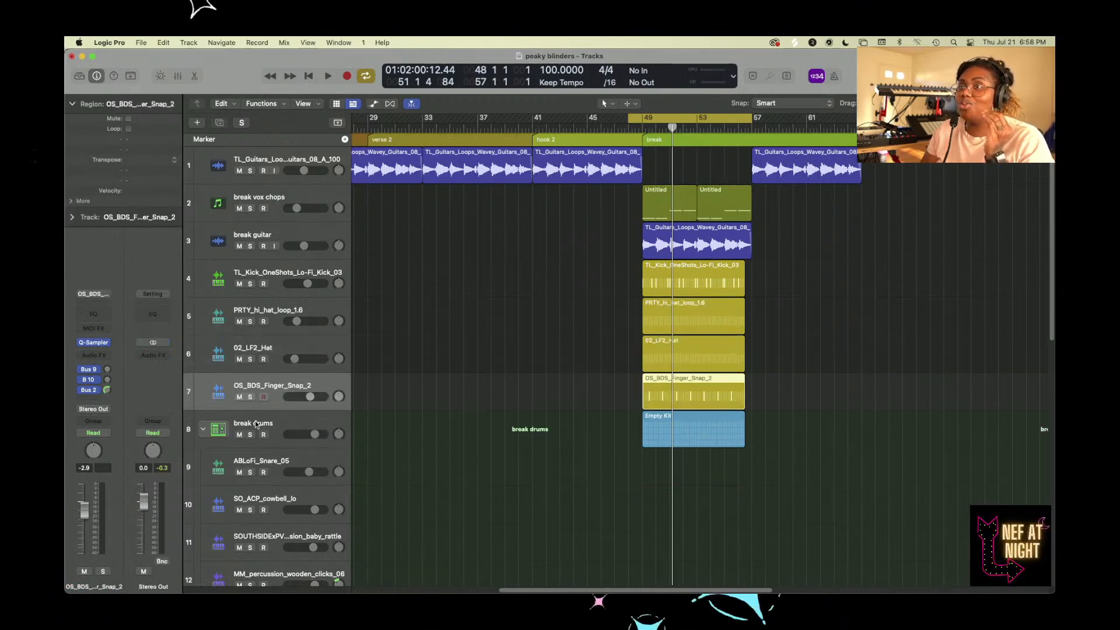
click(204, 431)
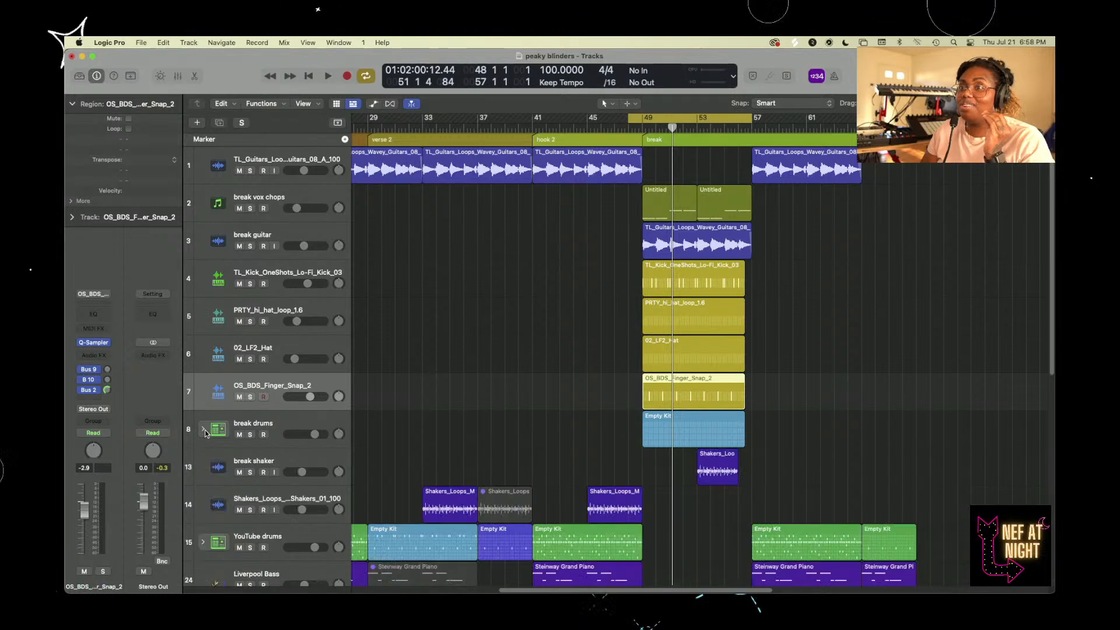
- Solo the break drums track and play the break to check whether its leftover region still sounds
click(308, 424)
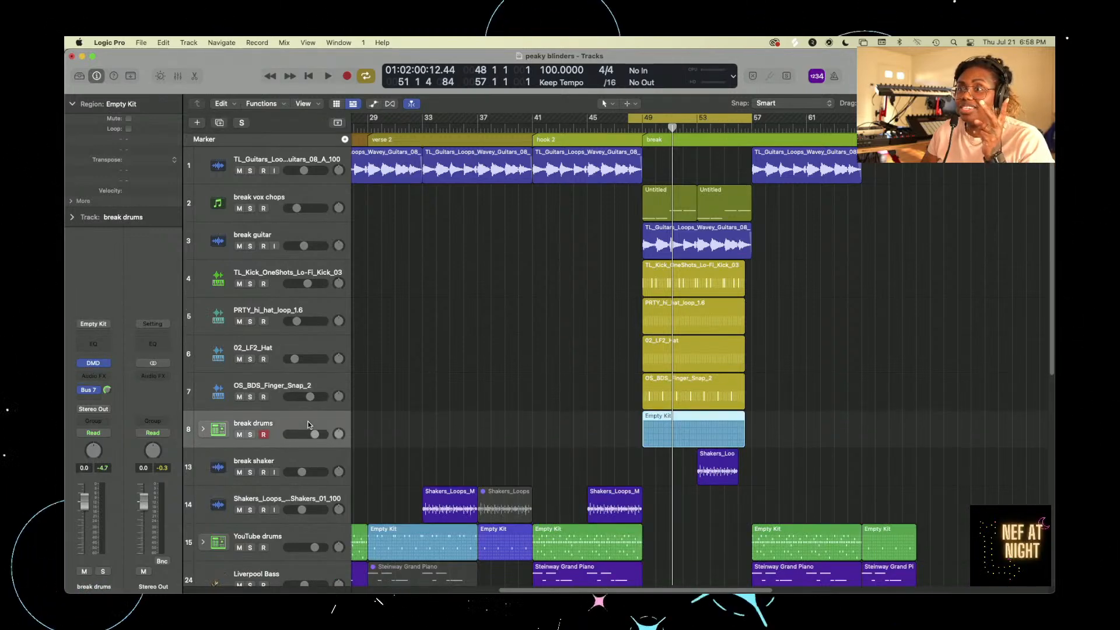
click(250, 434)
key(space)
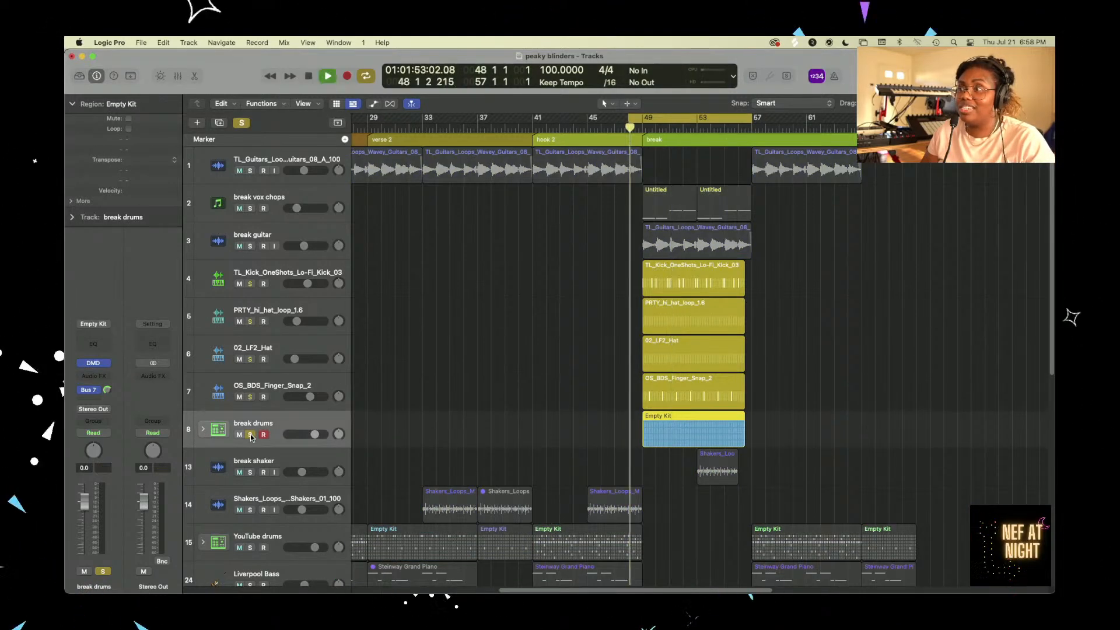
click(659, 129)
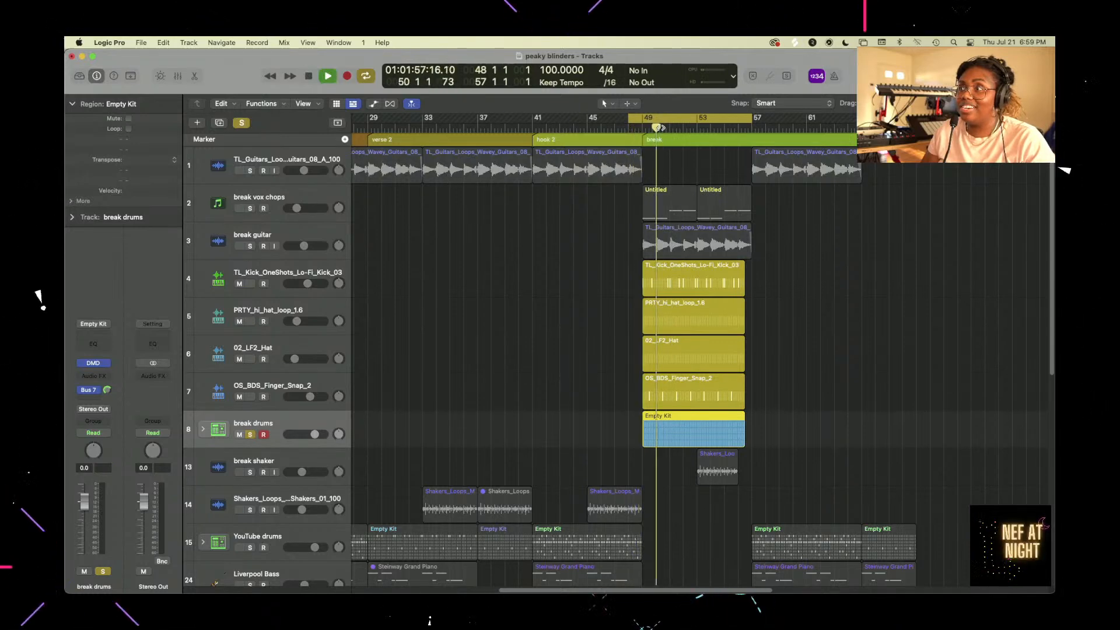
key(space)
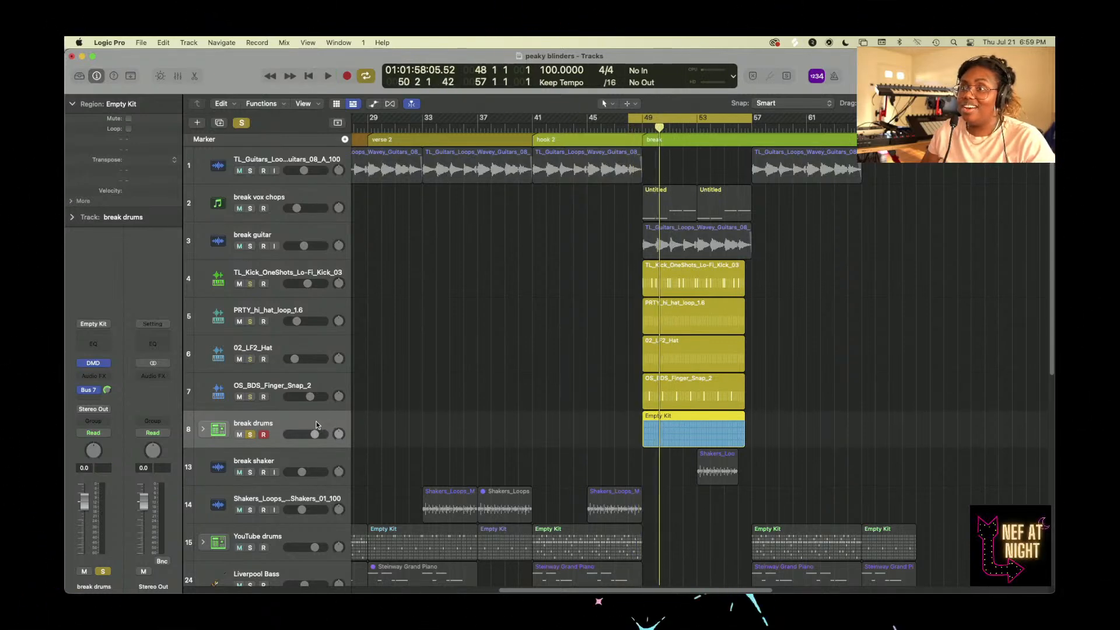
- Delete the leftover Empty Kit region and the break drums track, and clear all solos
key(Delete)
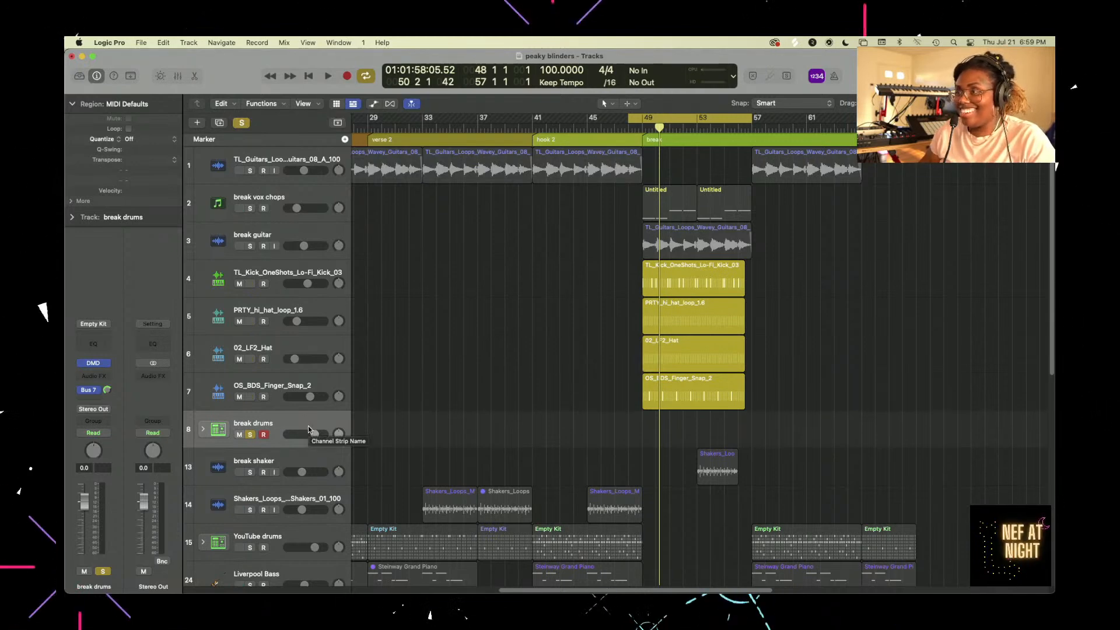
key(super+BackSpace)
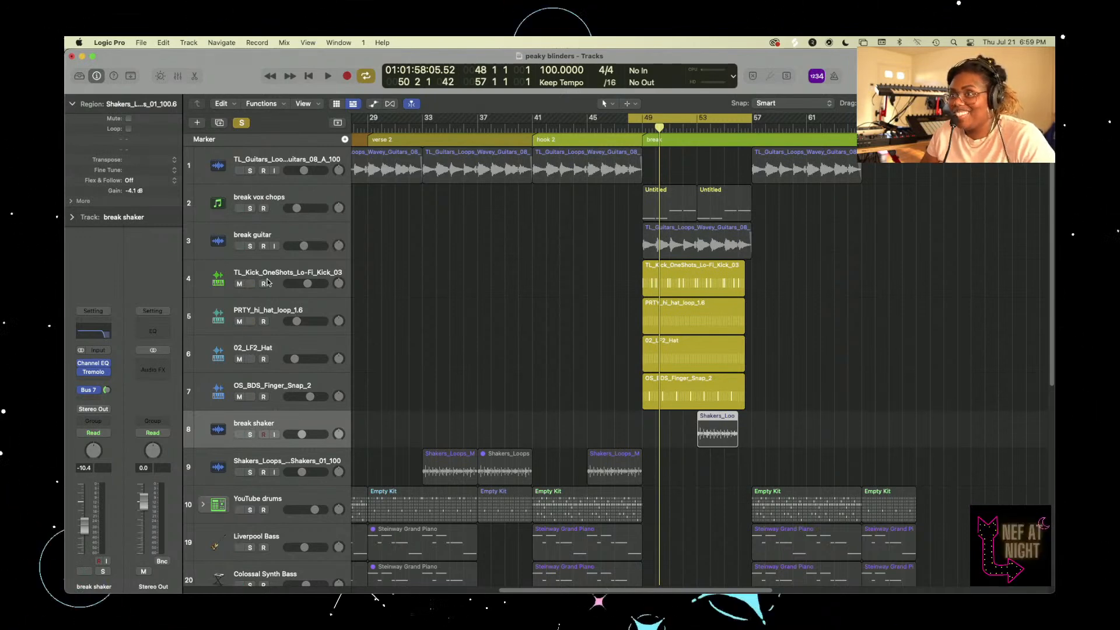
click(242, 123)
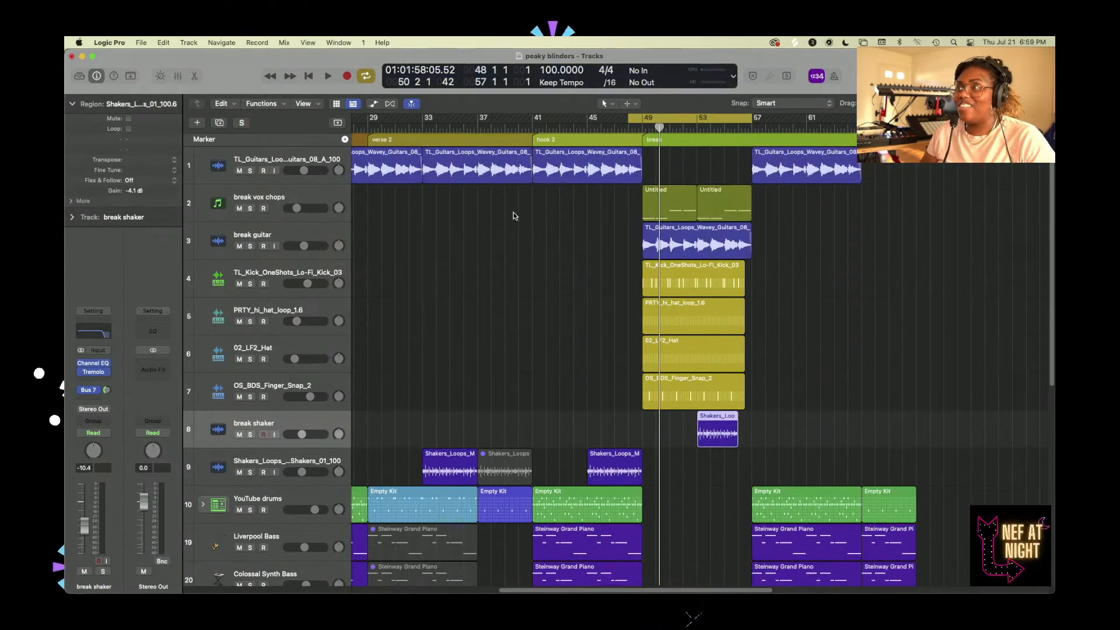
- Play the break section to hear how the separated vocal chops, guitar, drum pieces and shaker sound together
key(space)
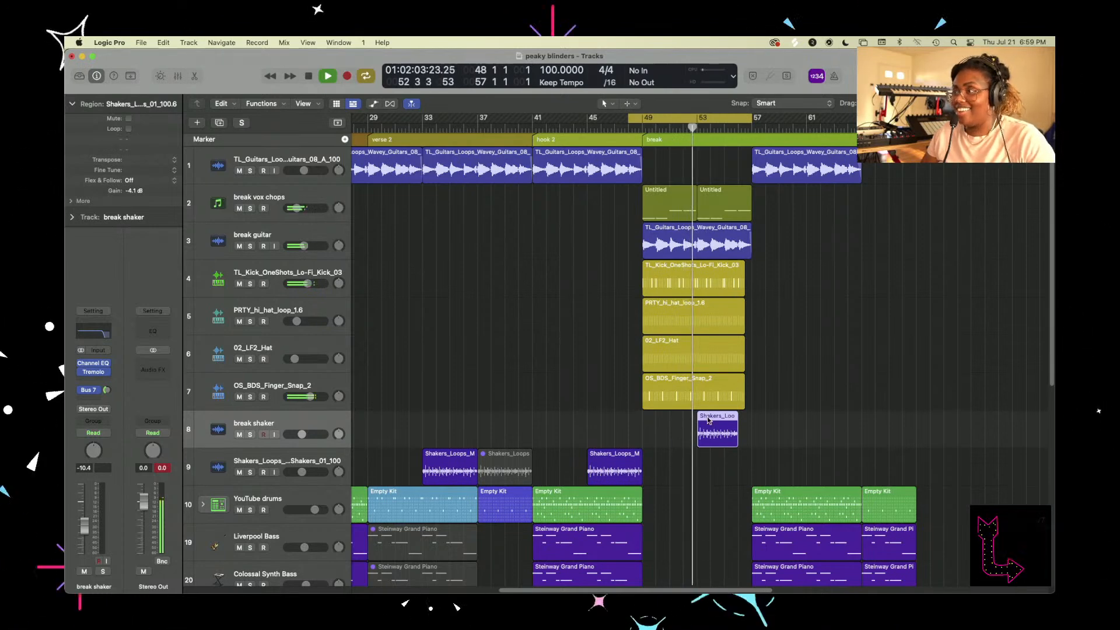
key(super+Right)
key(super+Right)
key(super+Right)
key(super+Right)
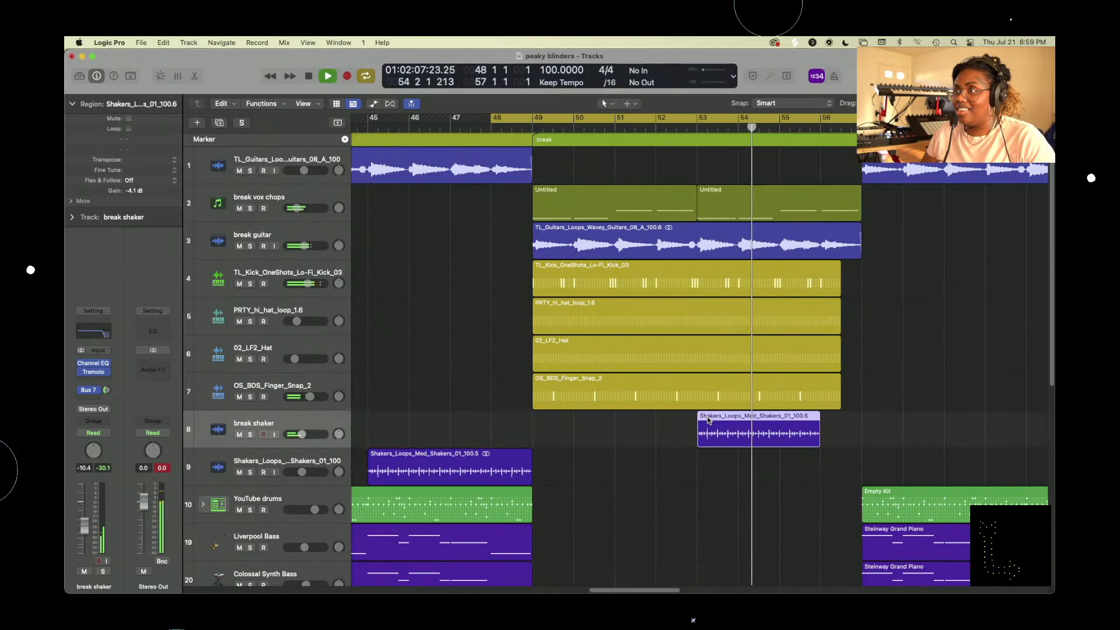
key(super+Left)
key(super+Left)
key(super+Left)
key(super+Left)
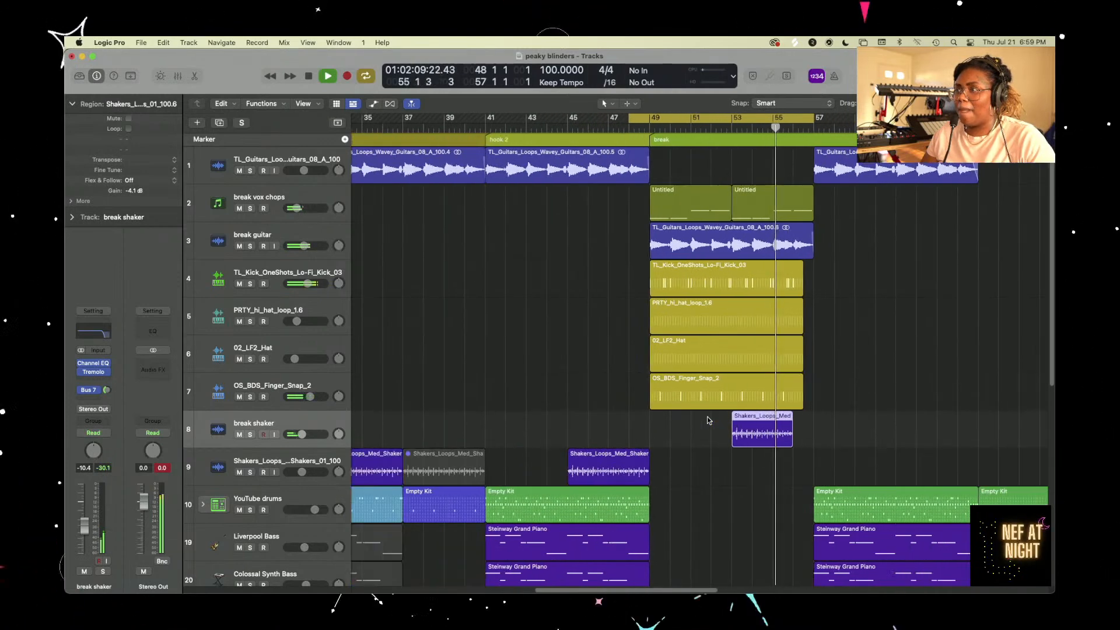
key(space)
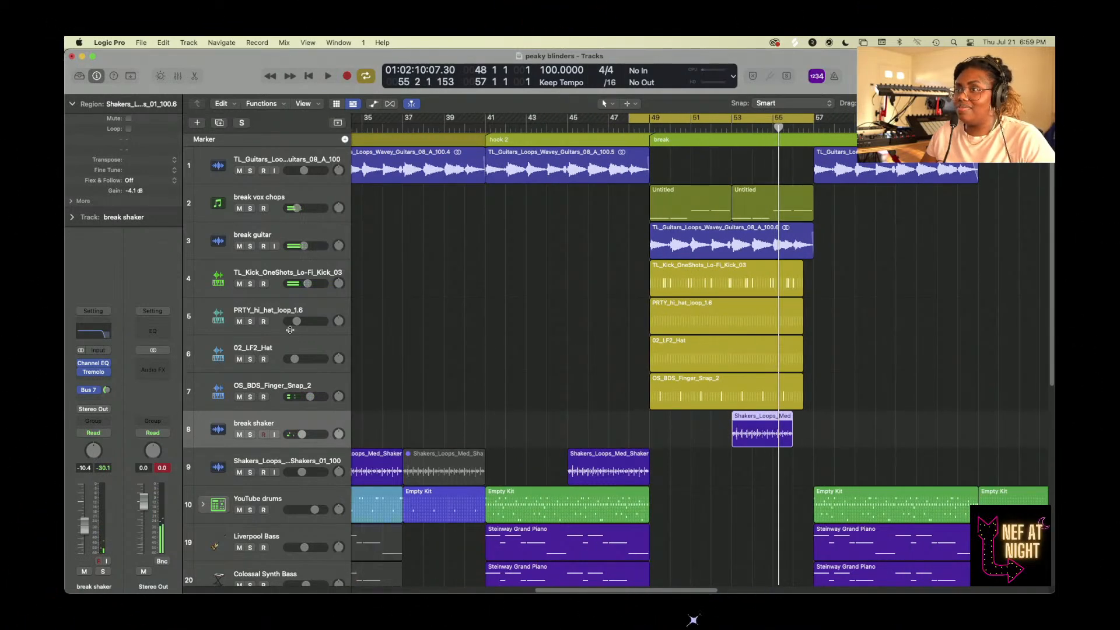
key(space)
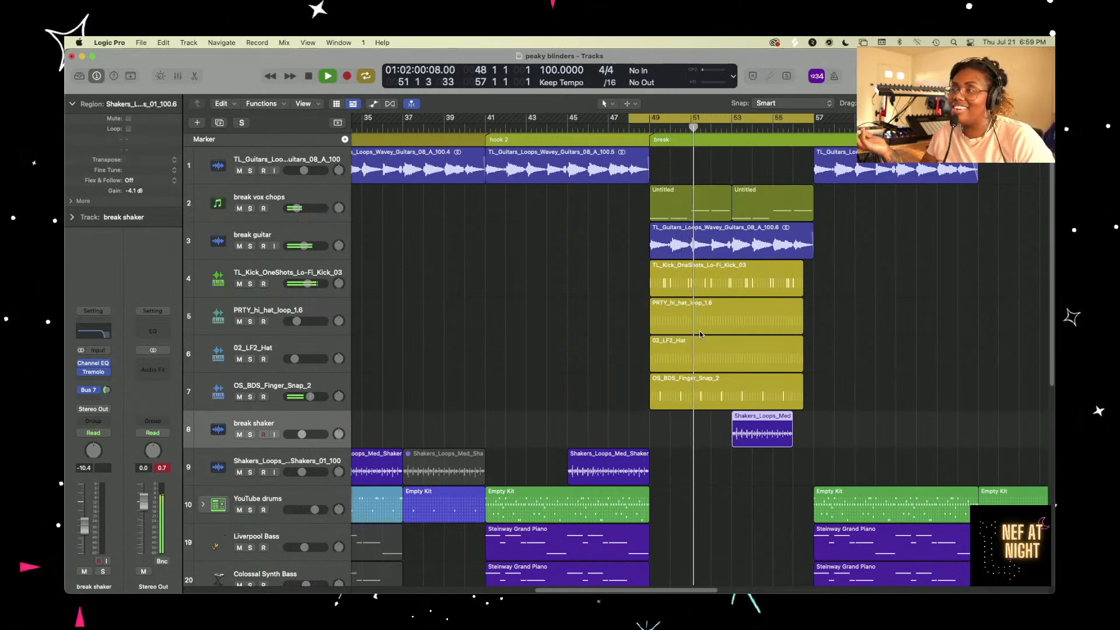
key(space)
- Delete the PRTY hi-hat loop and LF2 hat tracks together with their break regions
click(319, 310)
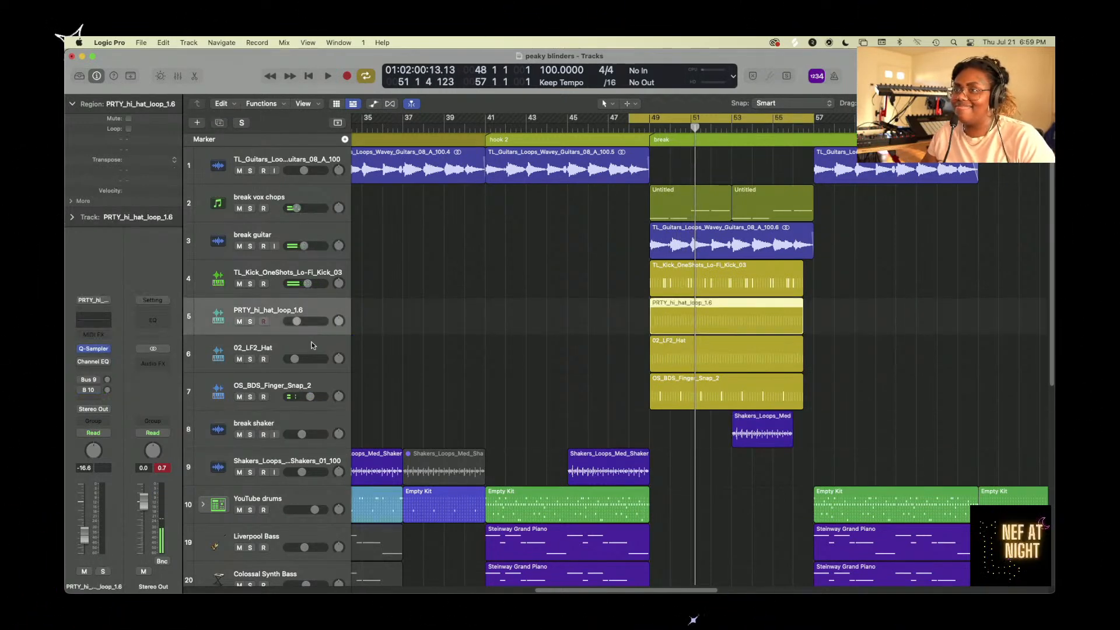
shift+click(311, 349)
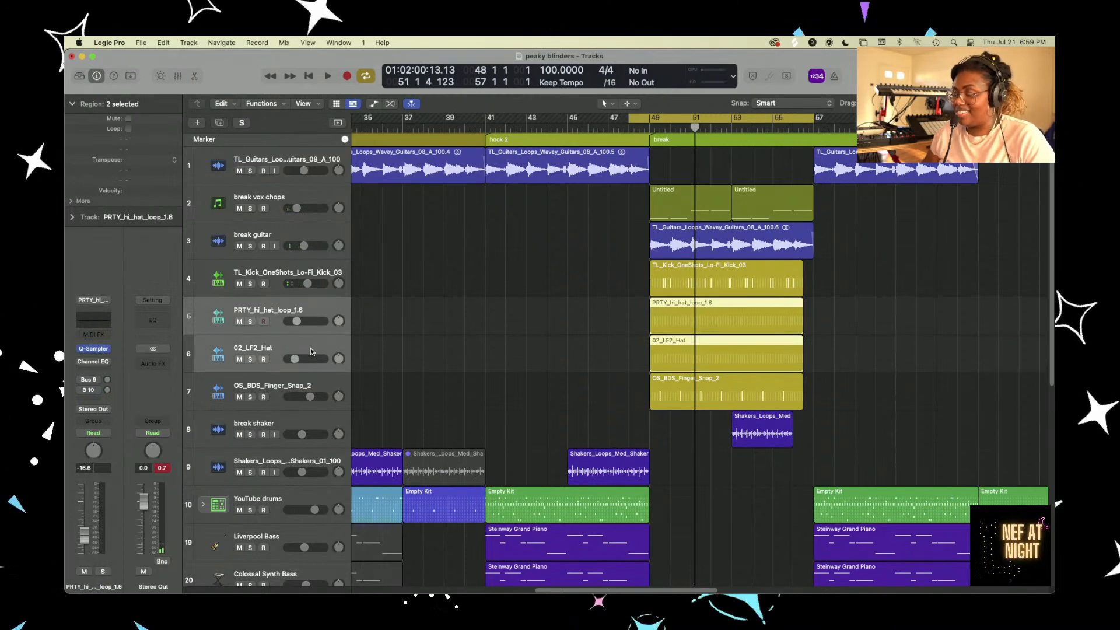
key(Delete)
key(super+Delete)
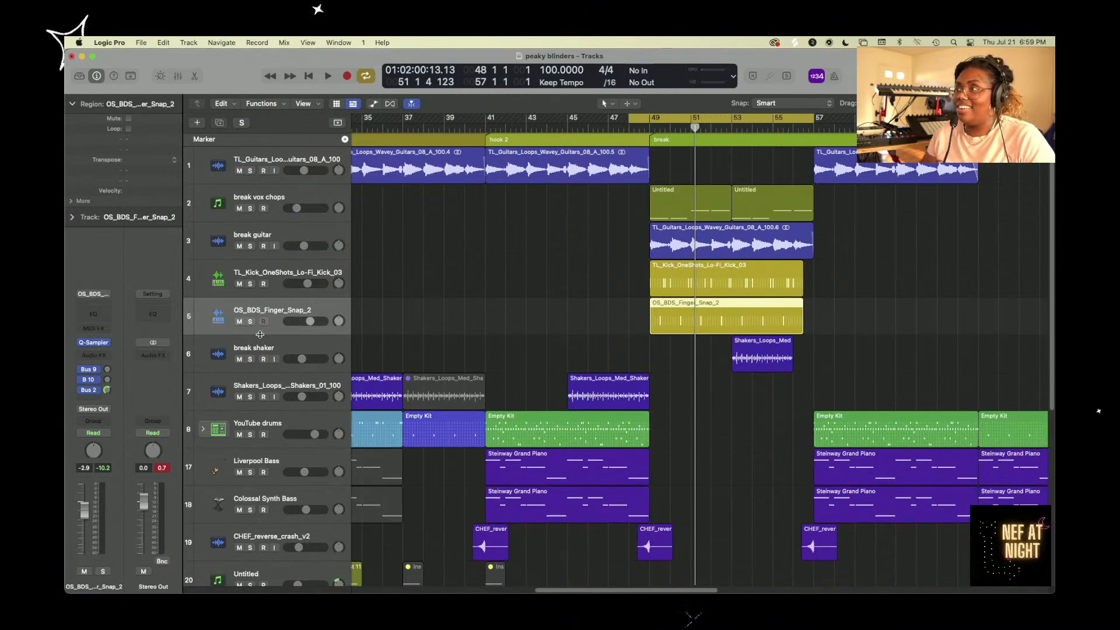
- Group the tracks from break vox chops through break shaker into a summing stack and collapse it
click(297, 198)
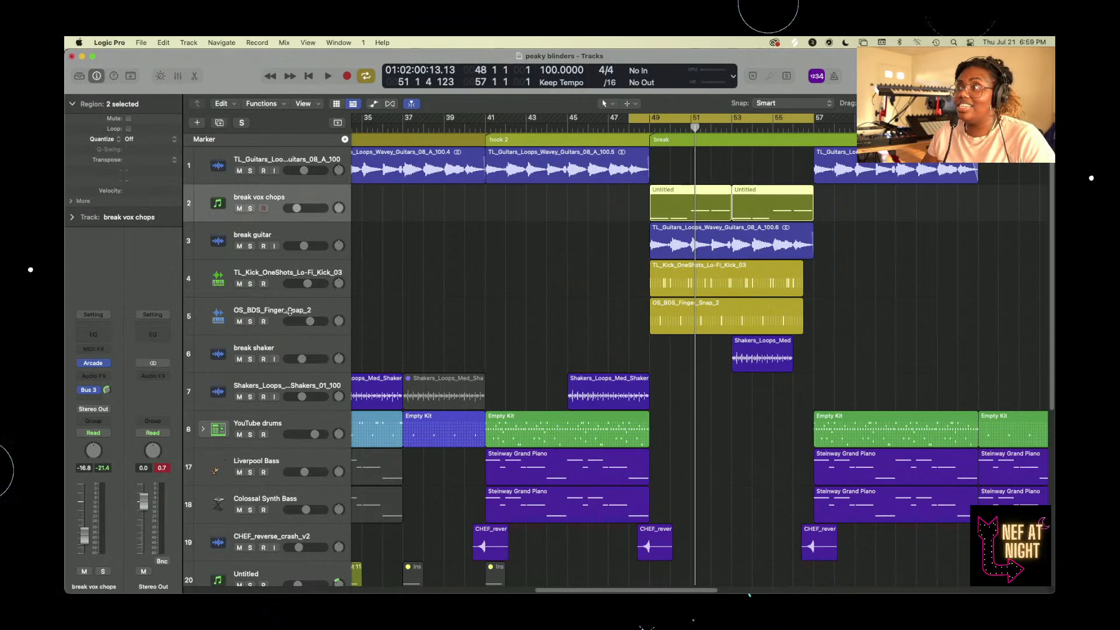
click(309, 350)
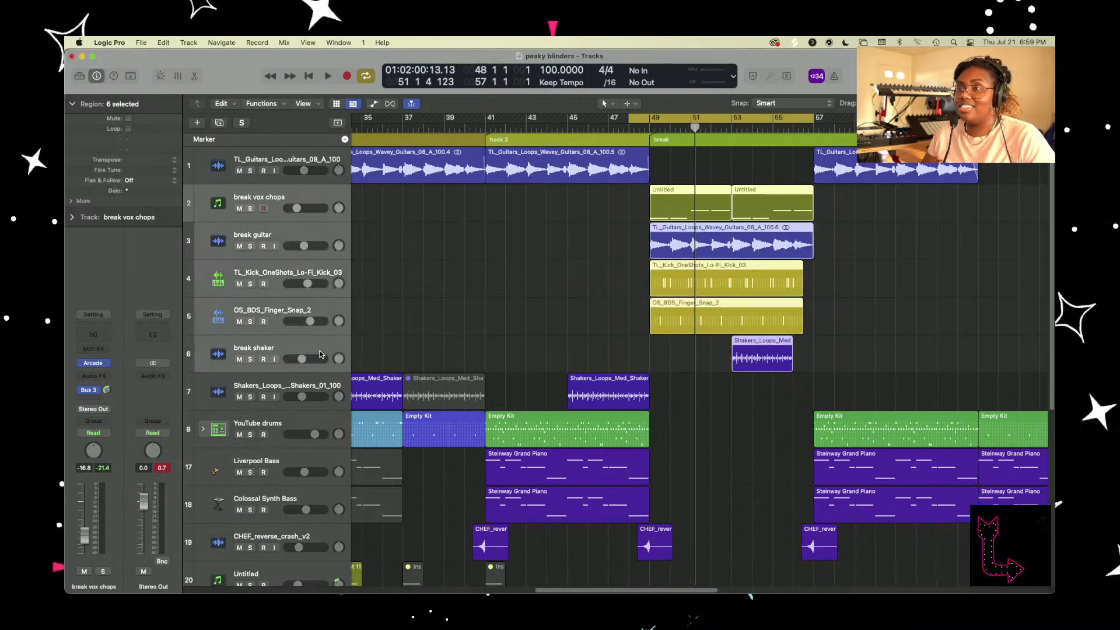
right_click(322, 351)
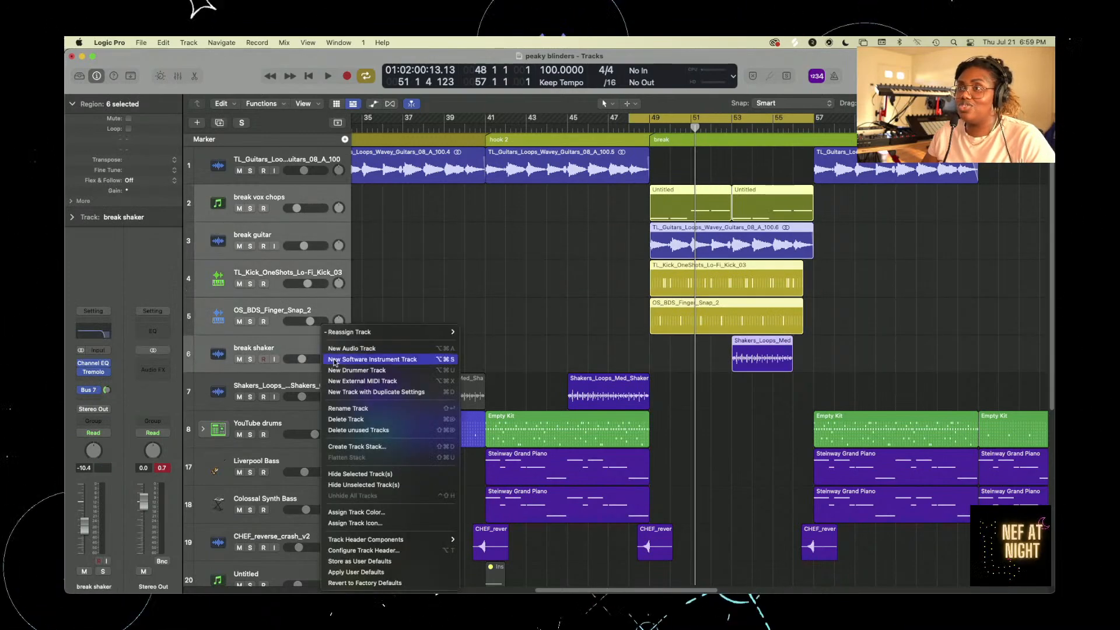
click(385, 446)
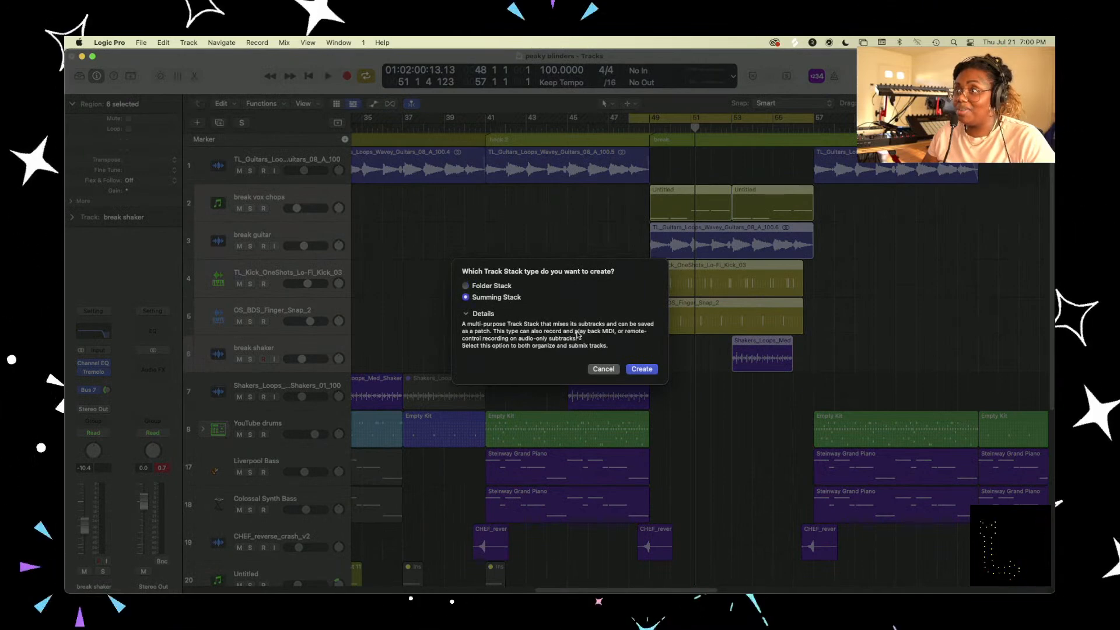
click(642, 370)
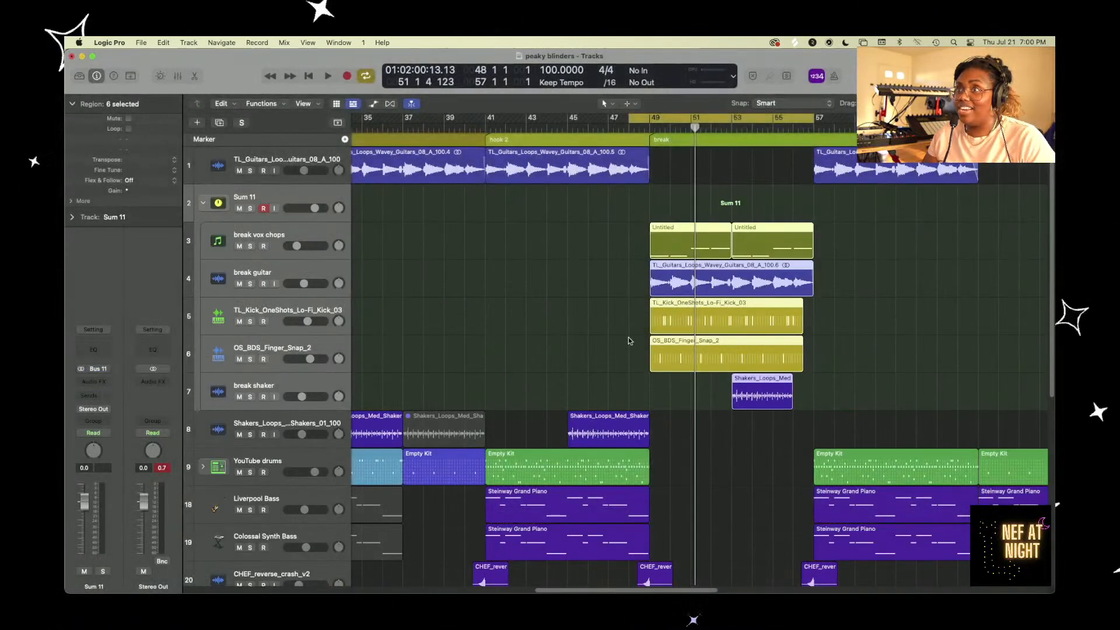
click(293, 203)
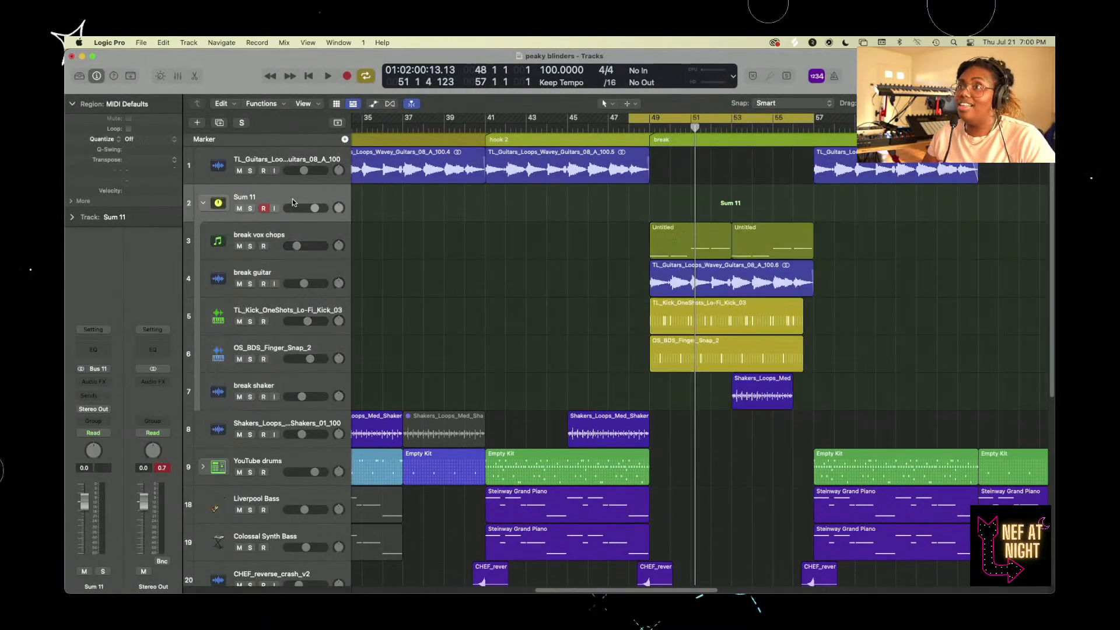
click(203, 204)
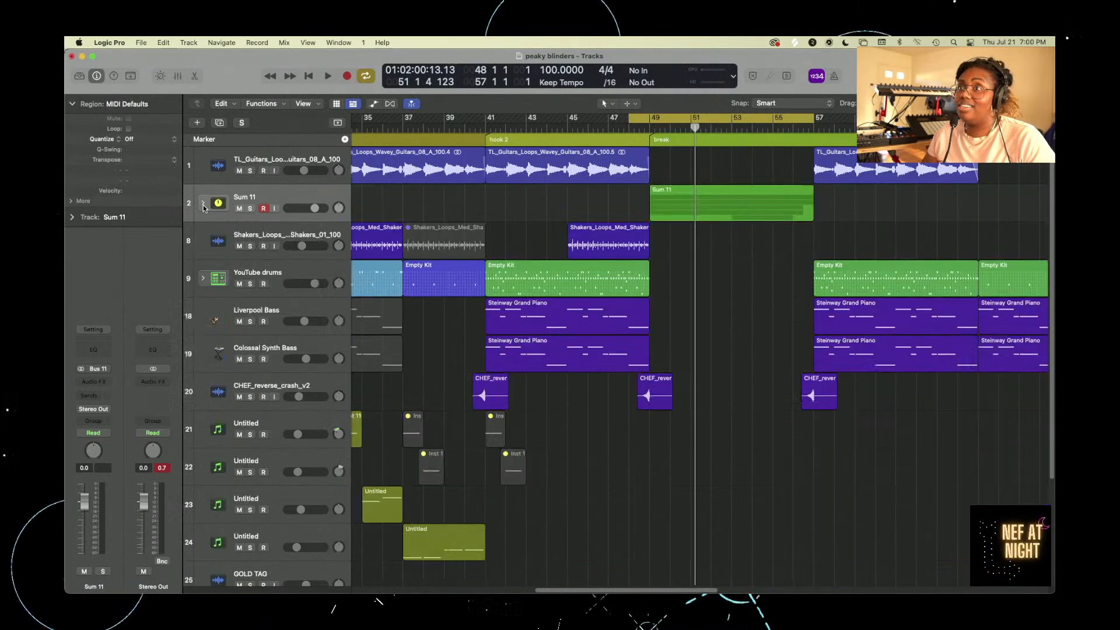
- Add a Channel EQ to the new Sum 11 stack and position its window below the stack's track
click(264, 194)
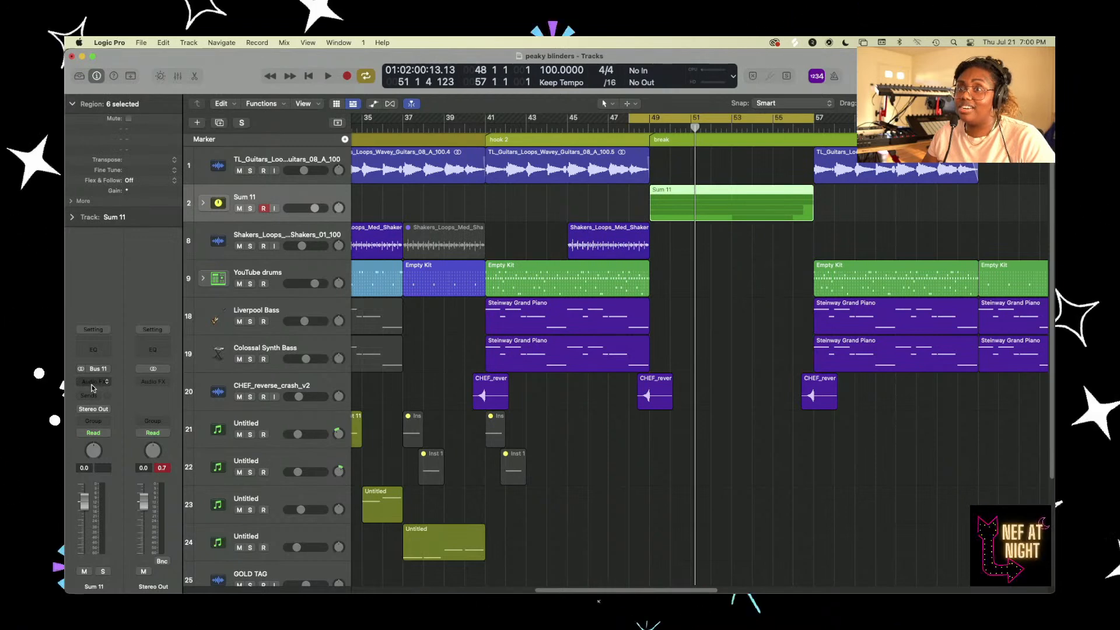
click(94, 352)
drag(656, 198, 673, 310)
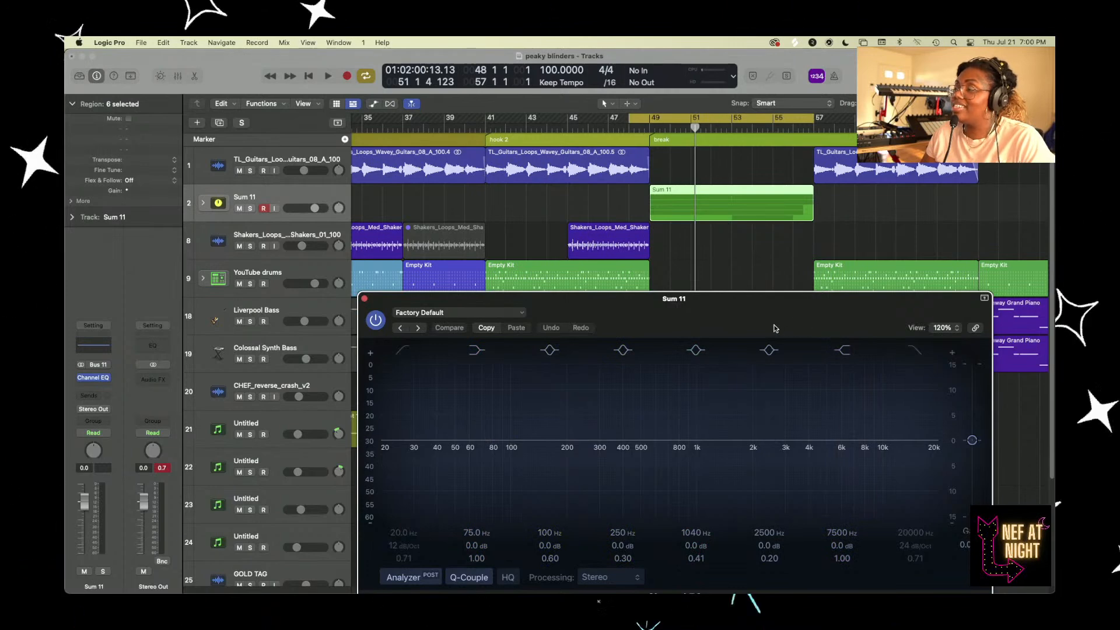
drag(774, 329, 758, 279)
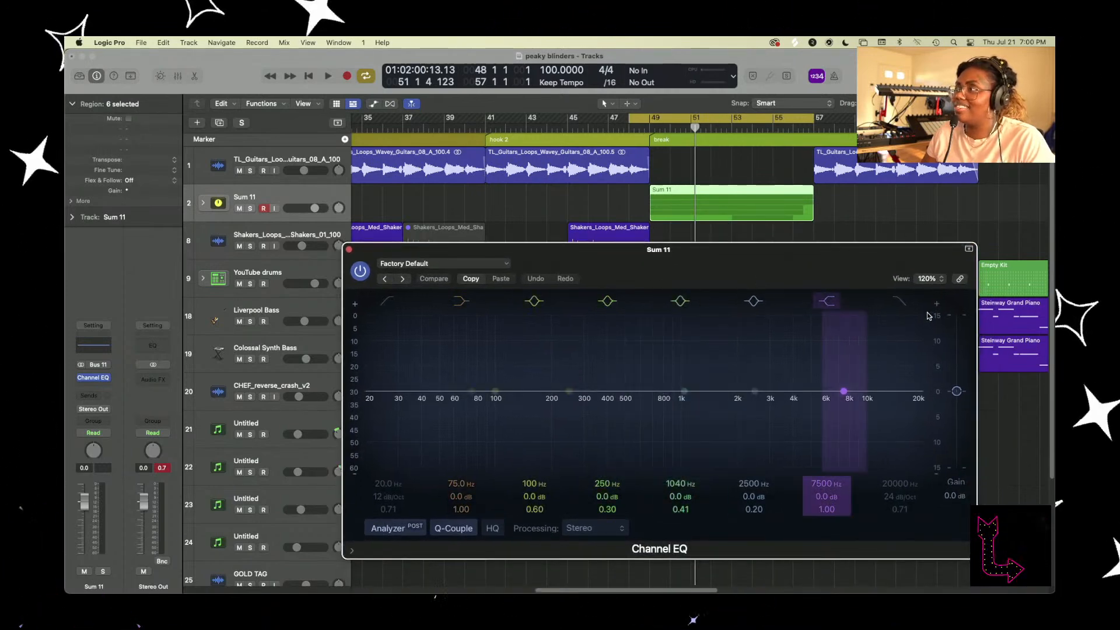
- Try the high-cut band of the stack's Channel EQ while playing the break
key(space)
click(893, 302)
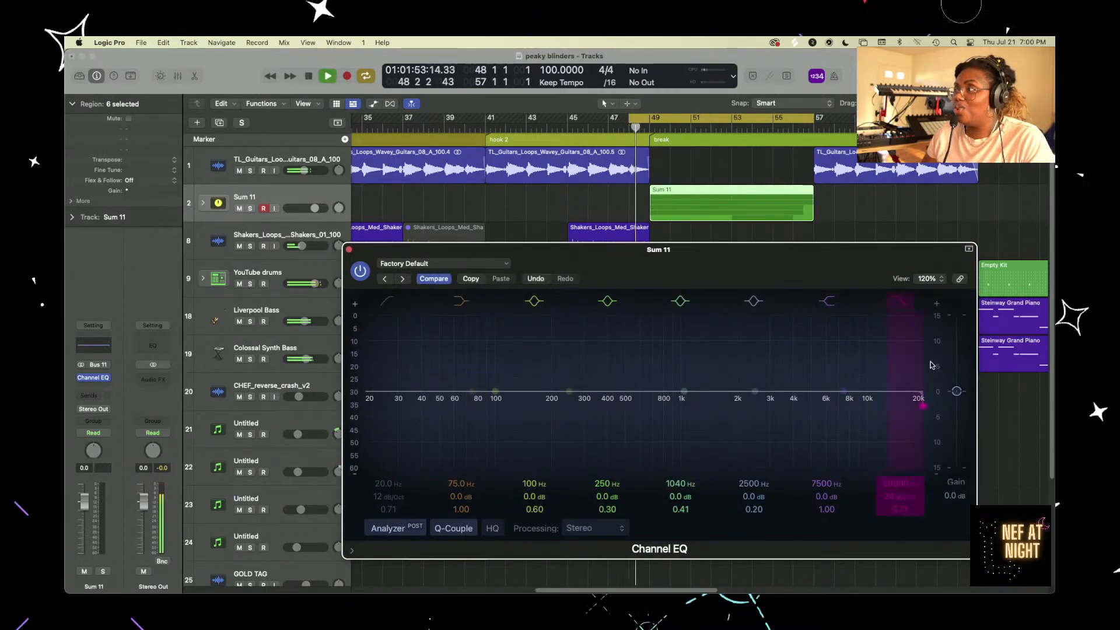
mouse_move(891, 488)
mouse_down()
mouse_move(891, 574)
mouse_move(891, 487)
mouse_up()
click(901, 302)
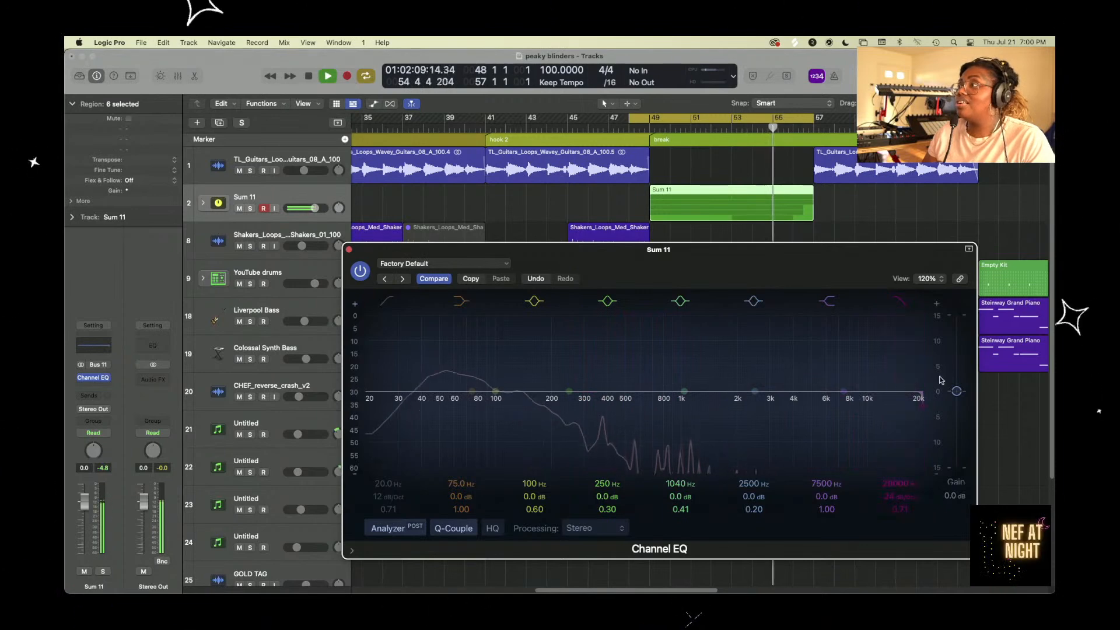
key(space)
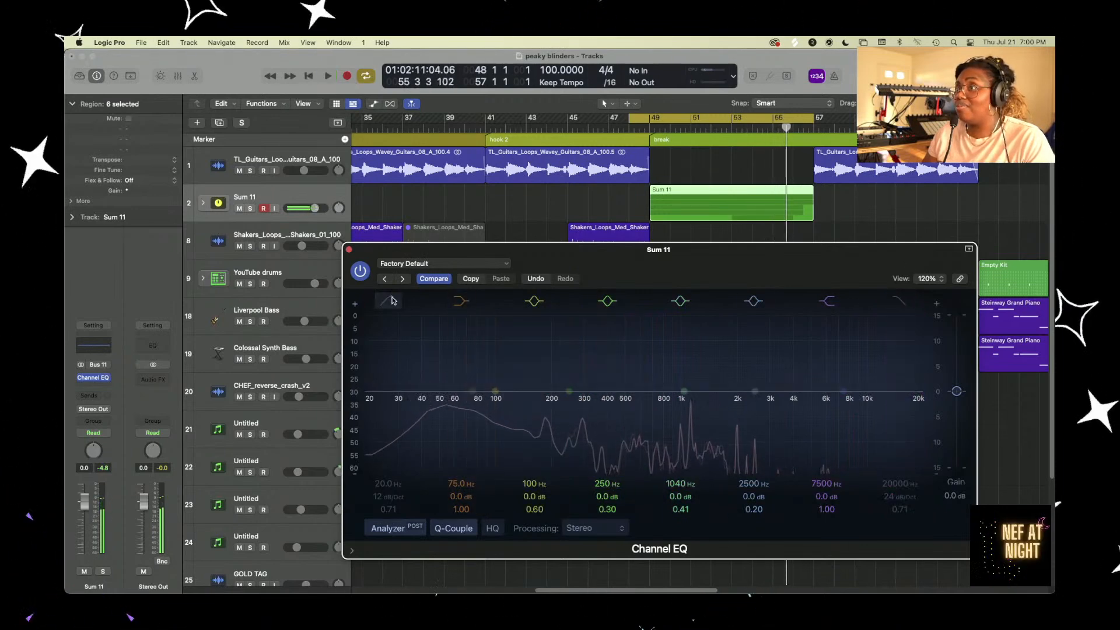
- Enable the low-cut band of the stack's Channel EQ and adjust it during playback, ending at 30.6 Hz
click(388, 301)
key(space)
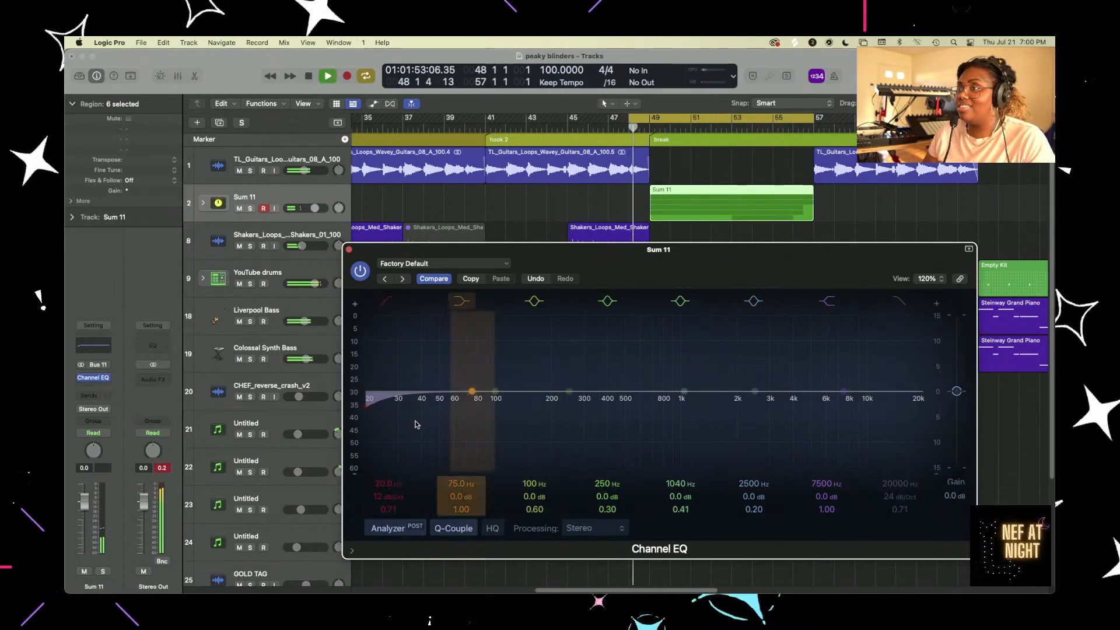
mouse_move(388, 483)
mouse_down()
mouse_move(388, 410)
mouse_move(386, 485)
mouse_up()
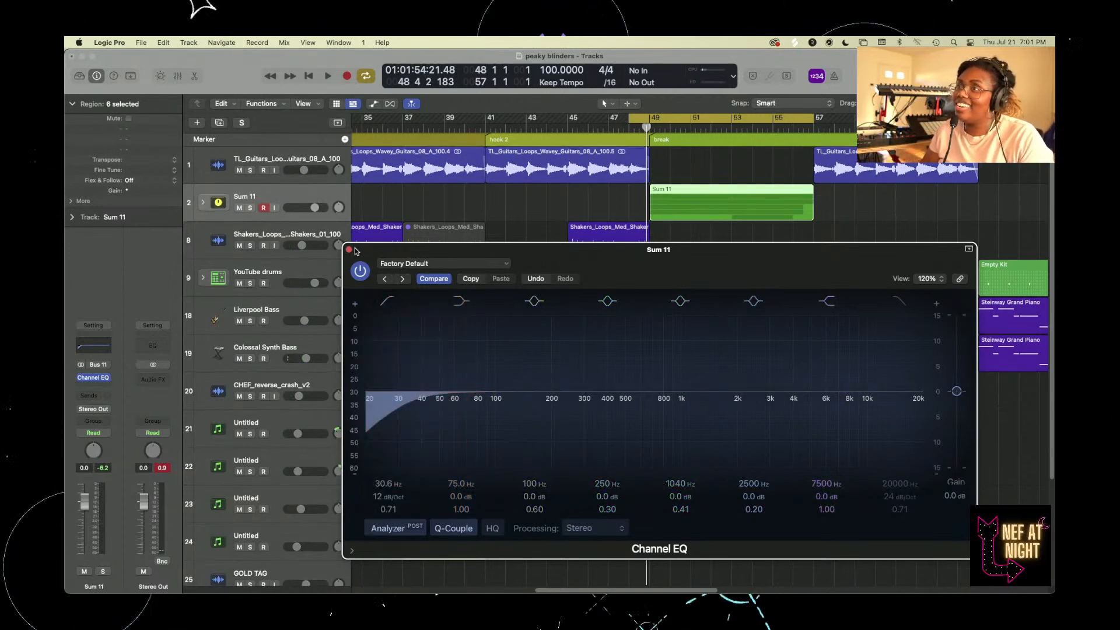
drag(554, 262, 594, 274)
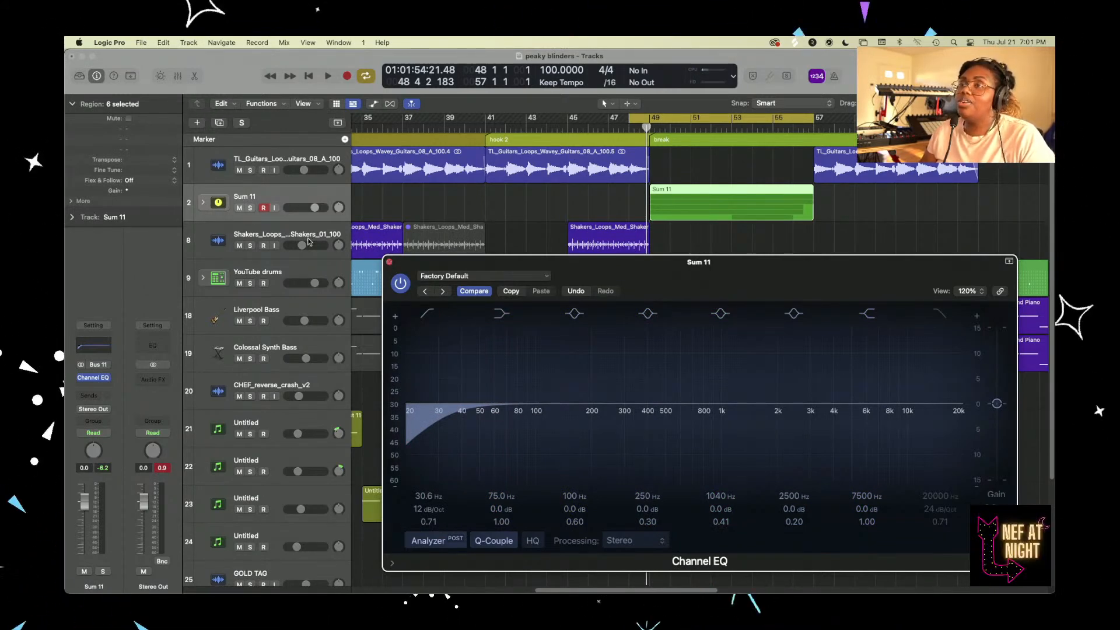
- Show track automation with the Sum 11 stack selected and set its EQ low-cut frequency to 42.8 Hz
click(288, 194)
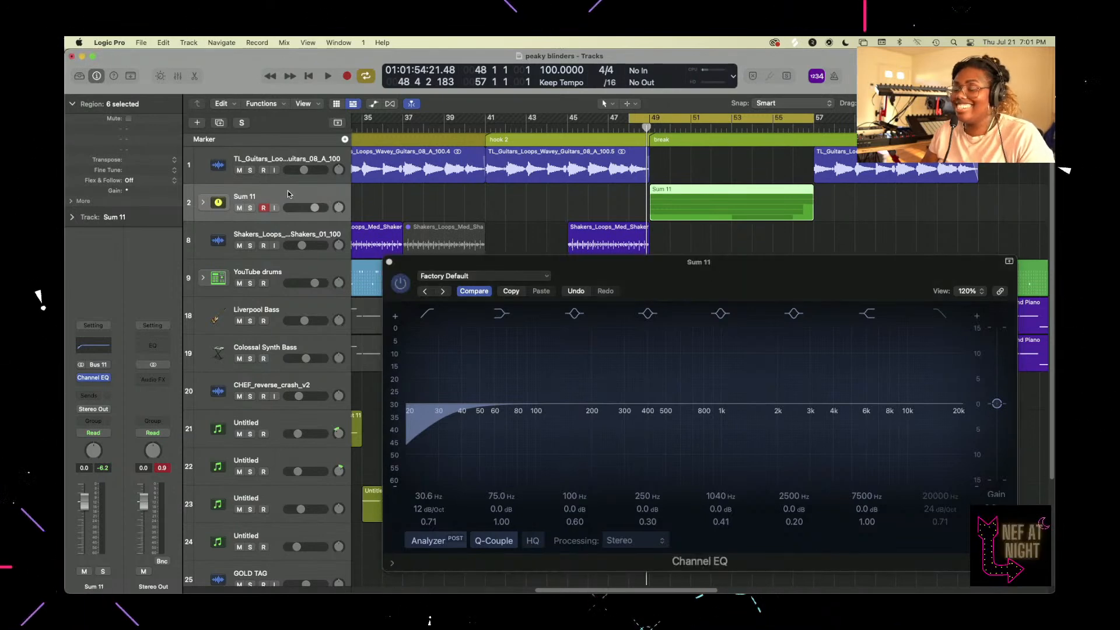
key(a)
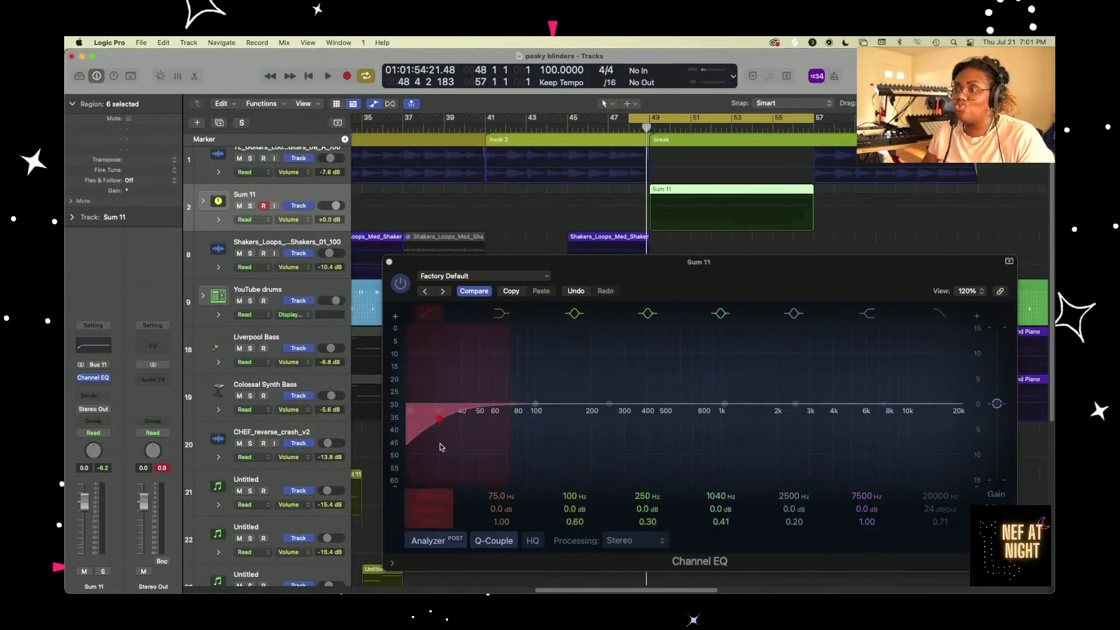
drag(425, 495, 424, 494)
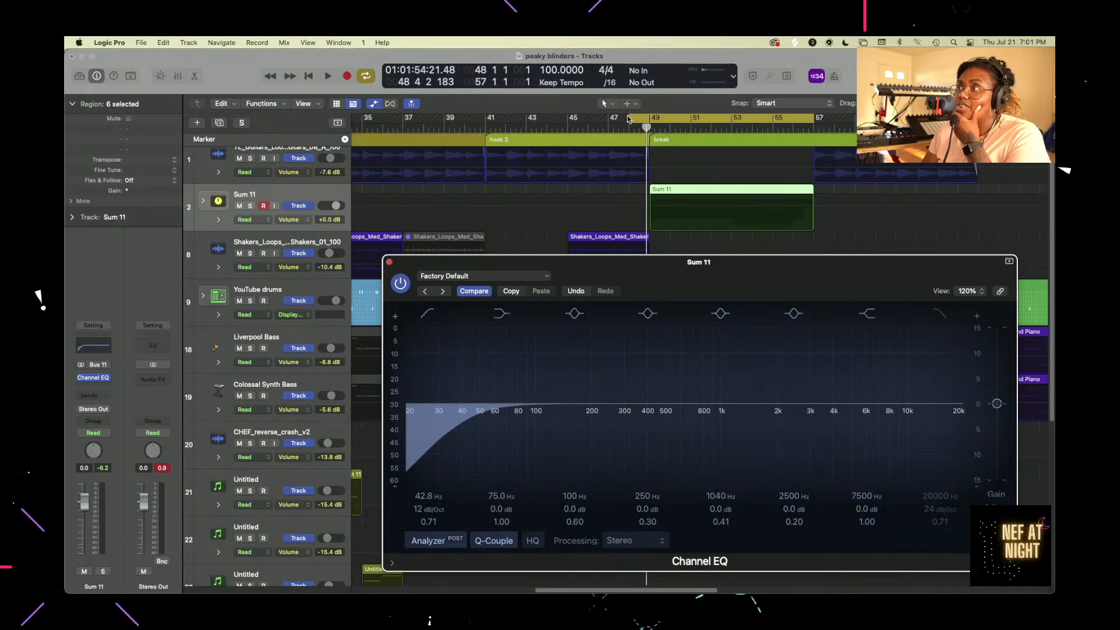
- Start the cycle range at bar 49 and audition the break with the EQ's low-cut slope set to 48 dB/Oct
drag(630, 119, 649, 120)
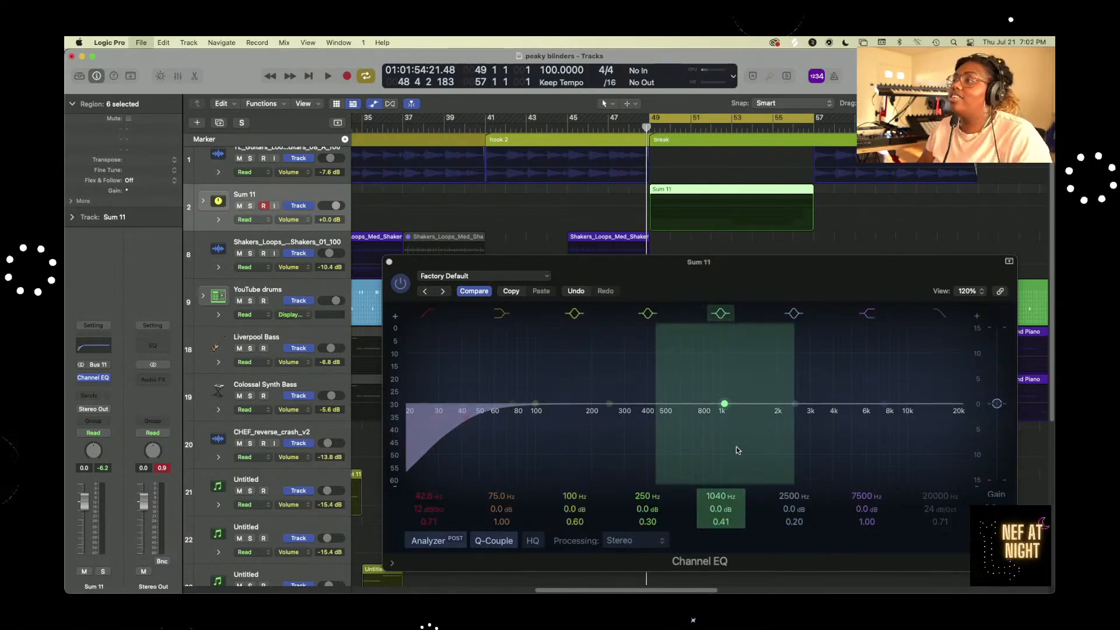
scroll(728, 405, up, 2)
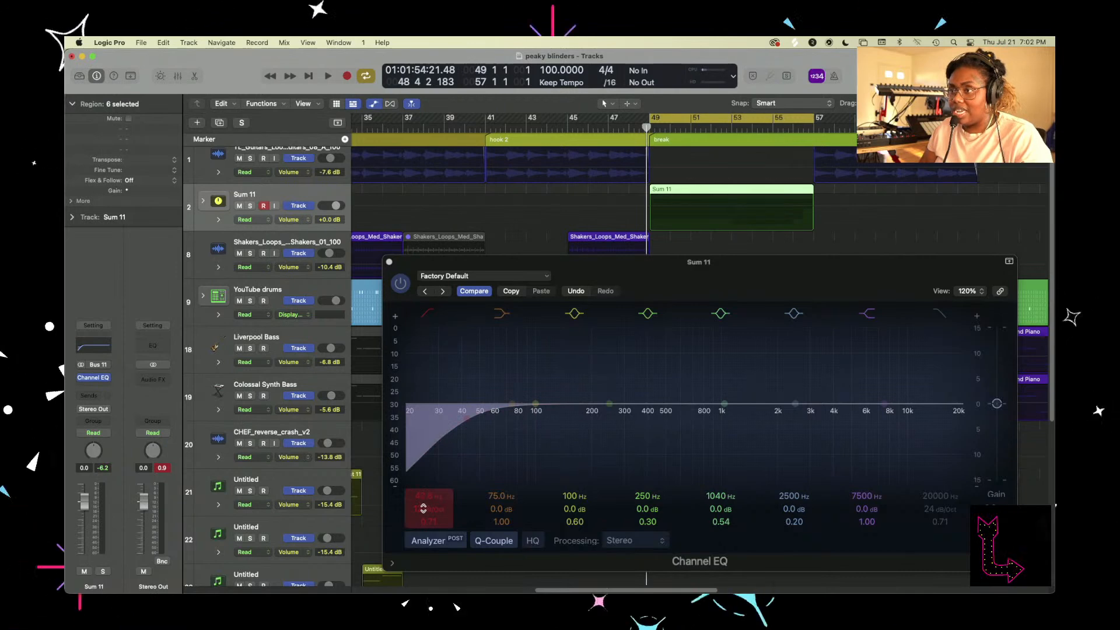
drag(423, 506, 424, 493)
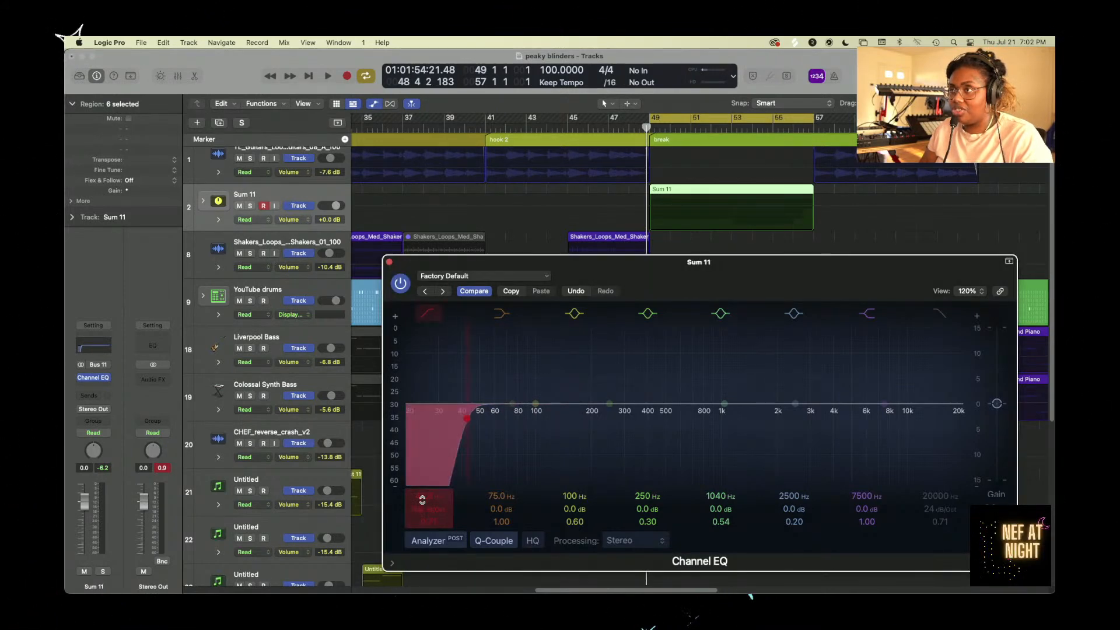
key(space)
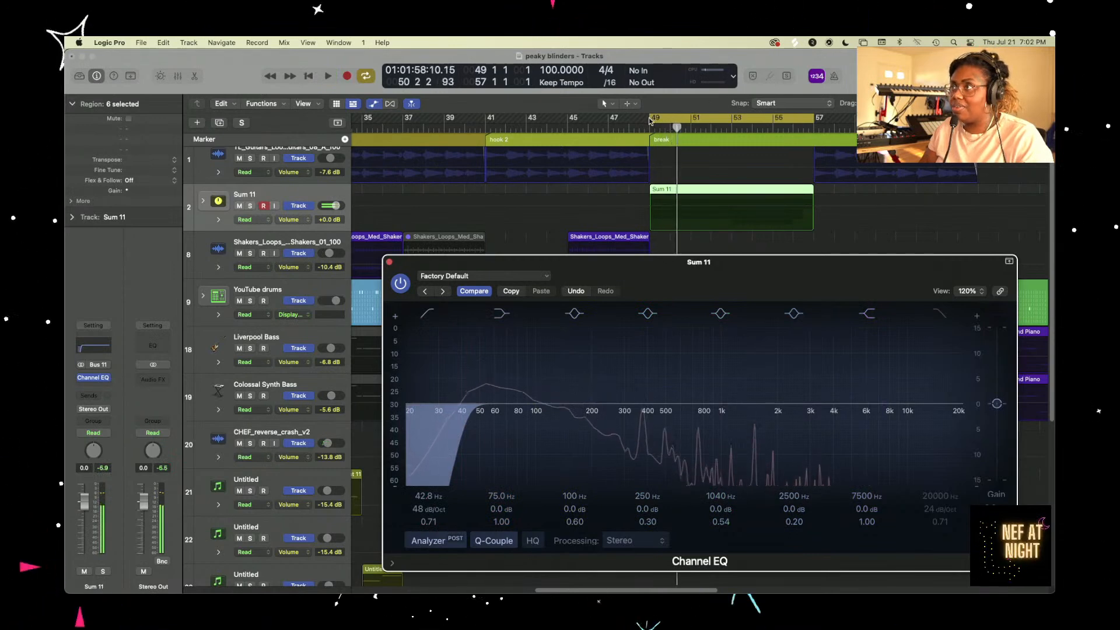
key(space)
- Extend the cycle range to start at bar 48 and lower the stack EQ's low-cut frequency slightly during playback
drag(652, 120, 628, 121)
key(space)
mouse_move(423, 495)
mouse_down()
mouse_move(423, 443)
mouse_move(423, 499)
mouse_up()
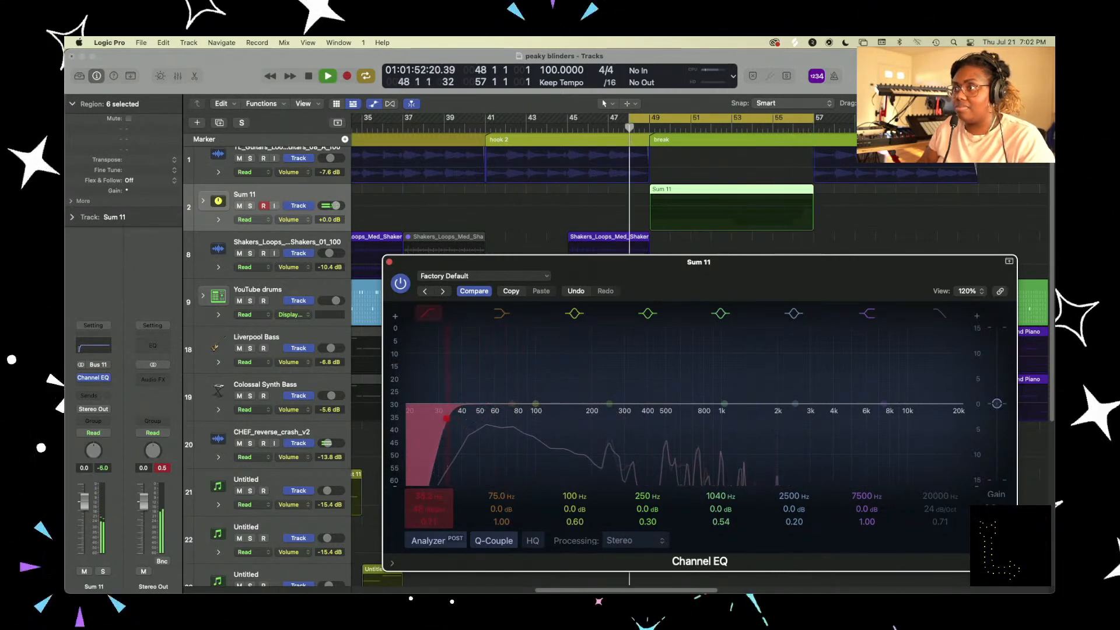
key(space)
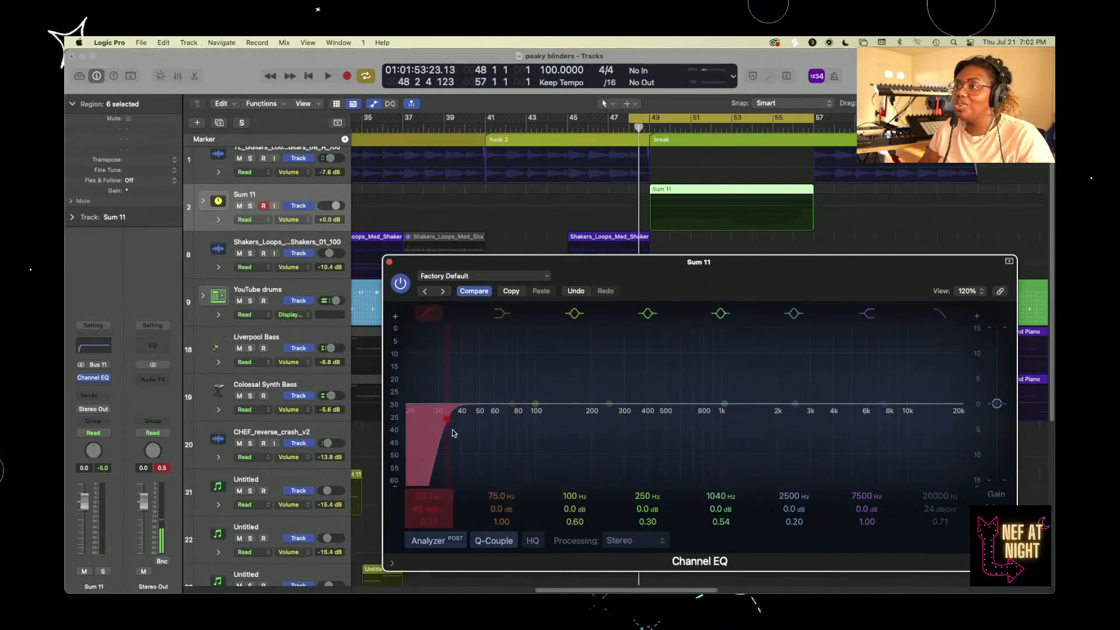
key(space)
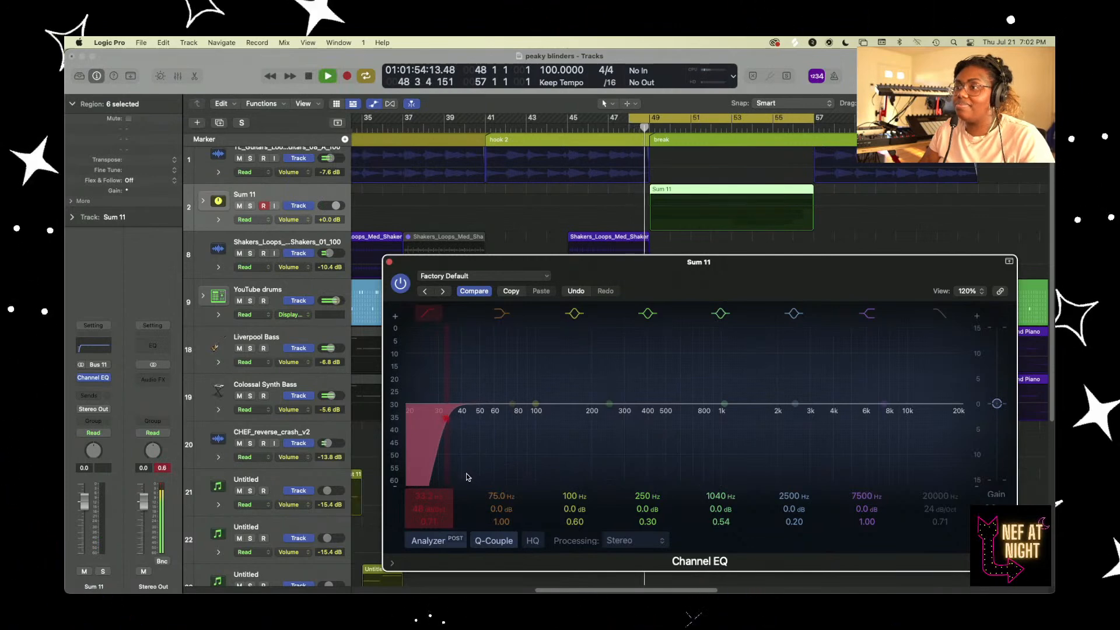
- Sweep the stack EQ's low-cut frequency up and partly back down during playback, ending at 2760 Hz
drag(466, 477, 858, 477)
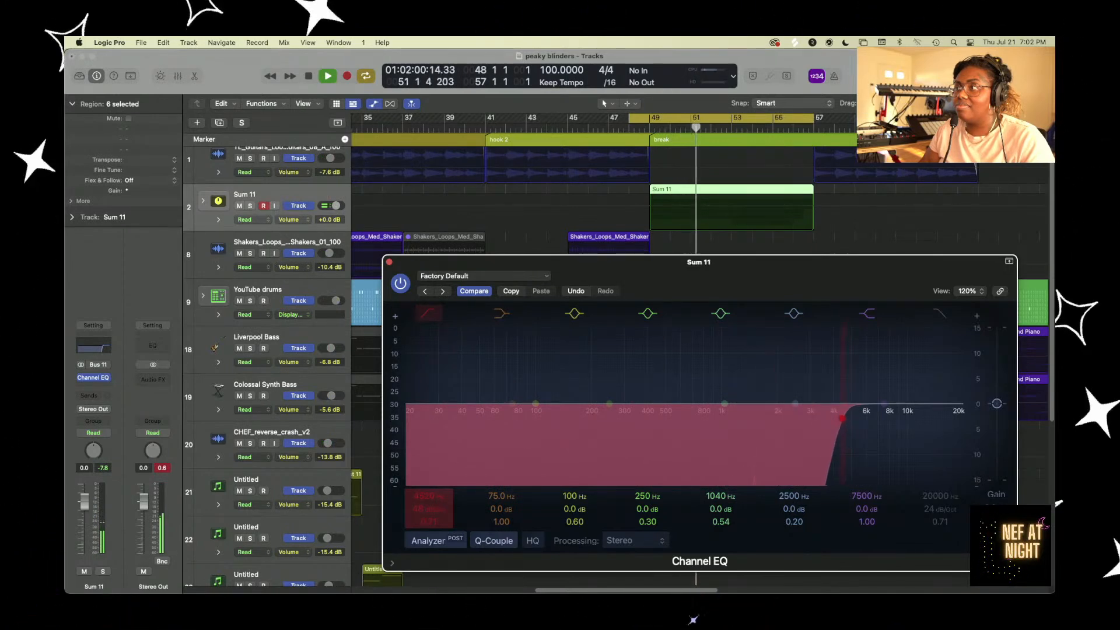
drag(426, 496, 426, 503)
key(Return)
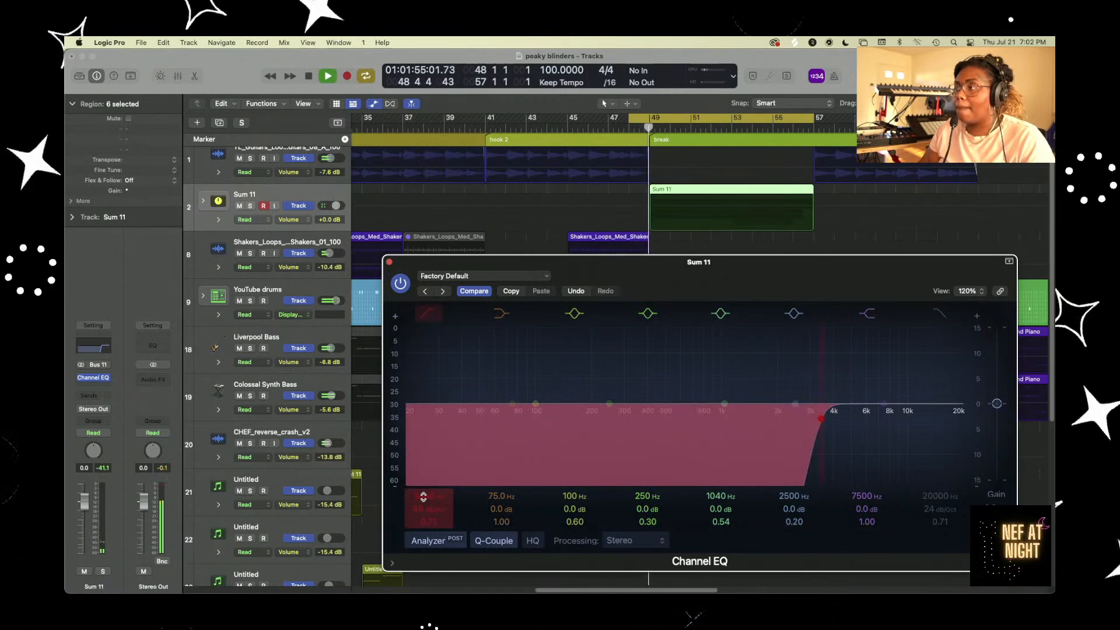
drag(423, 497, 424, 503)
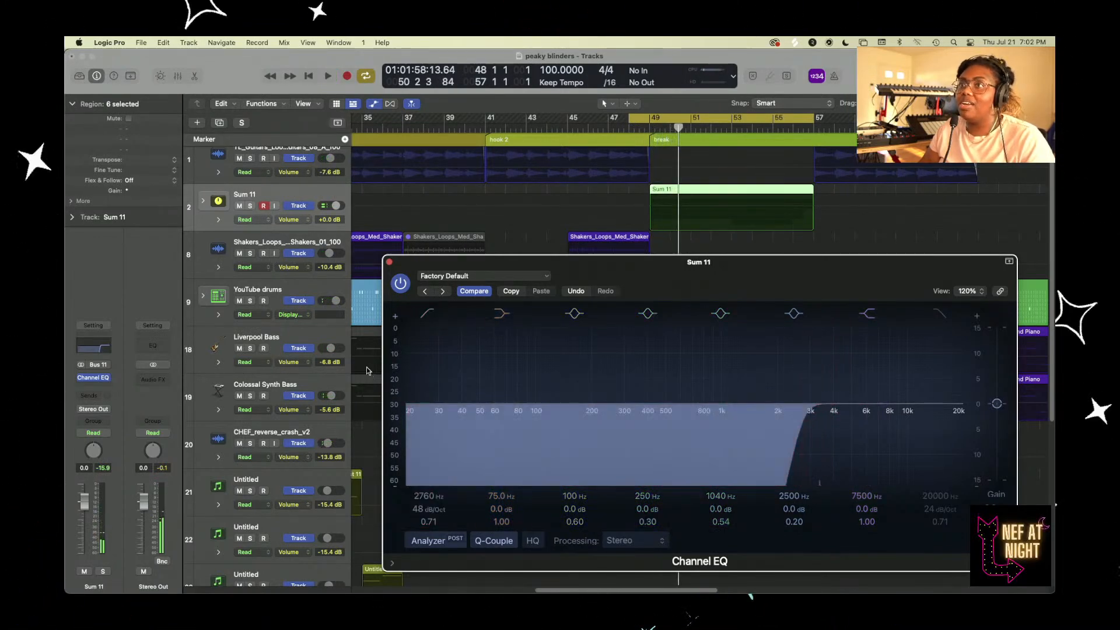
- Switch the Sum 11 automation mode to Touch and back to Read, and close the Channel EQ window
click(270, 220)
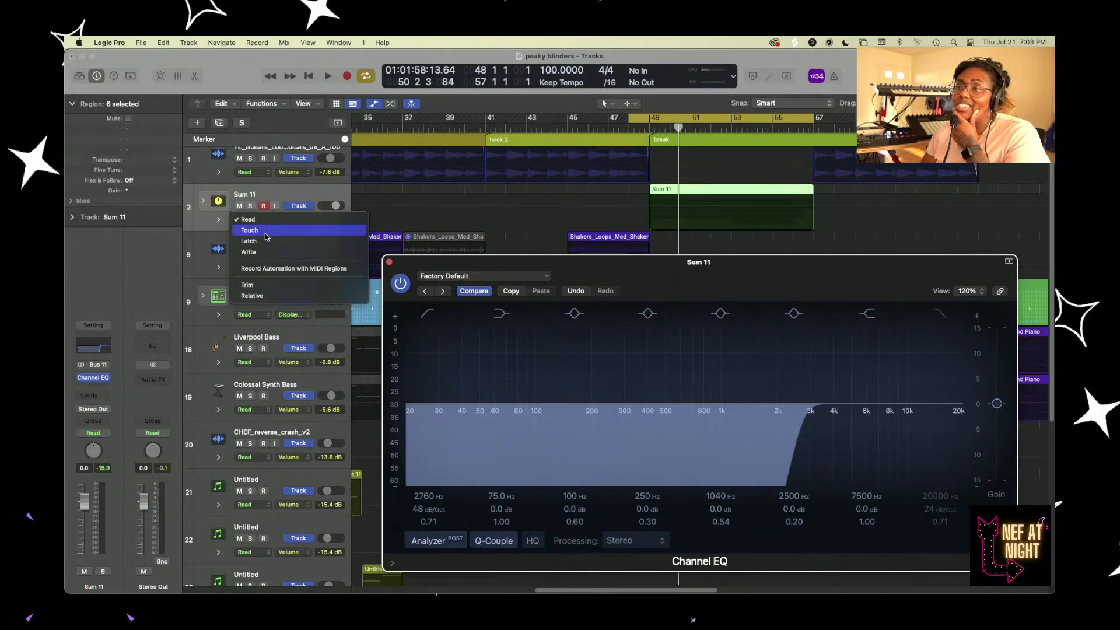
click(265, 233)
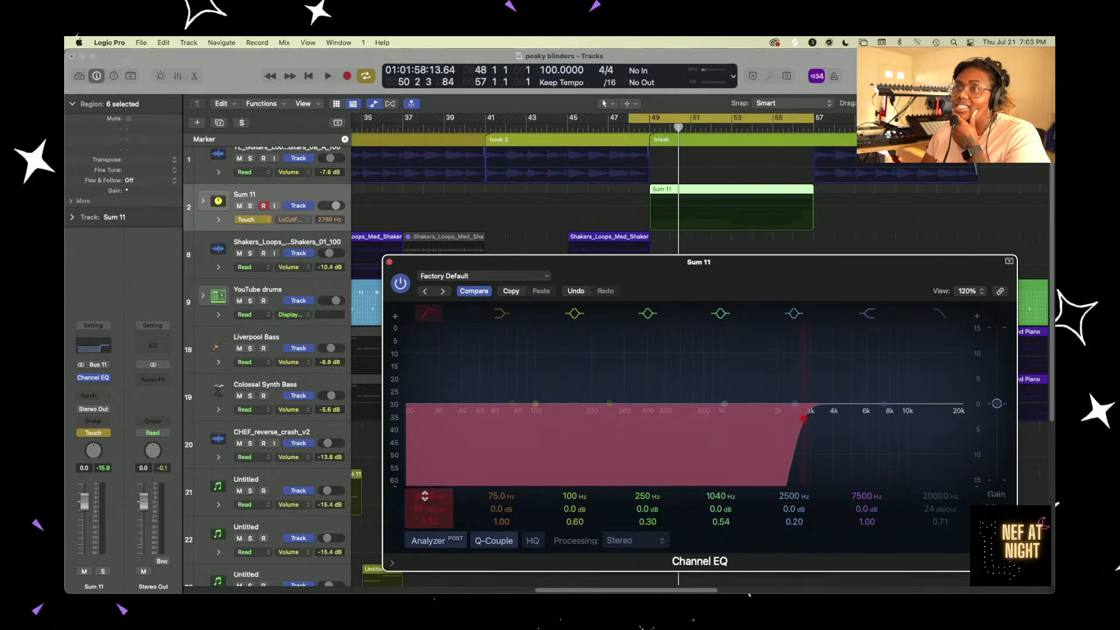
click(269, 224)
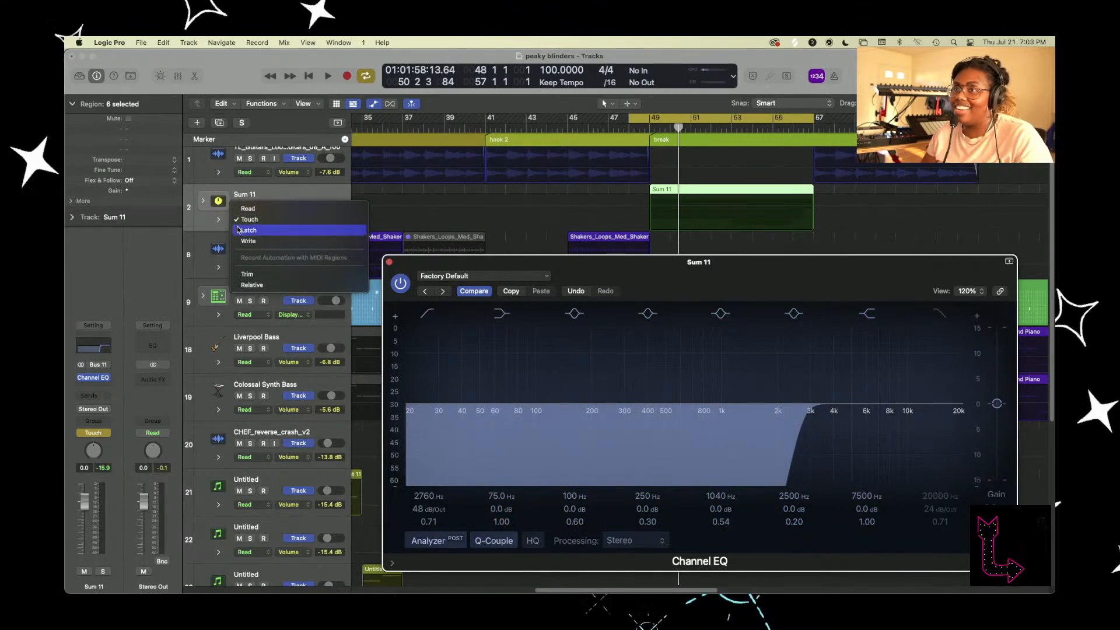
click(247, 208)
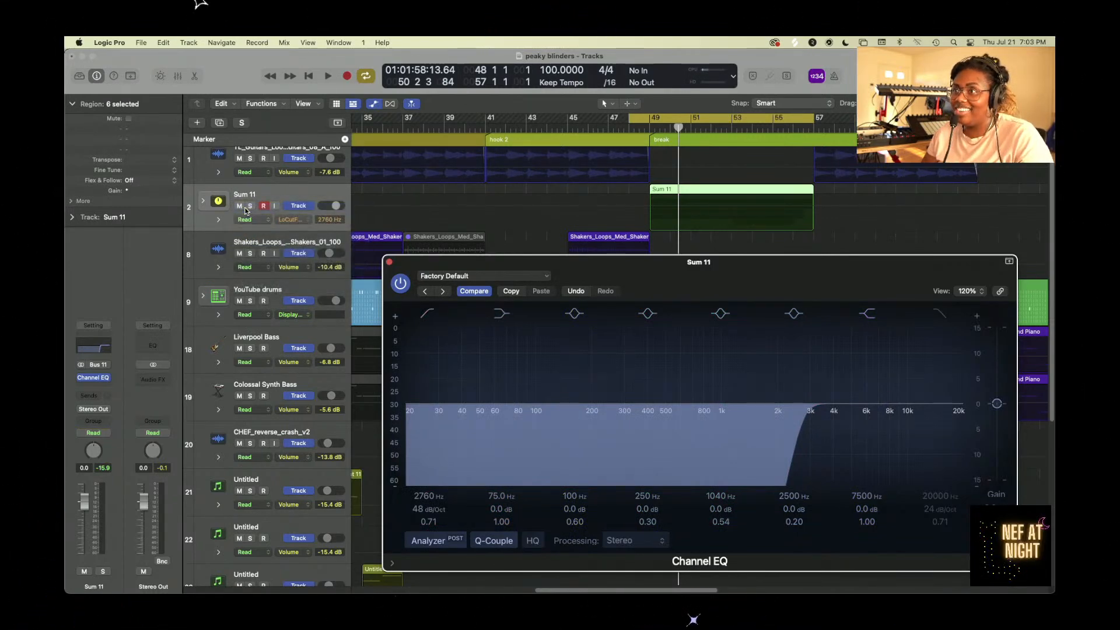
click(389, 262)
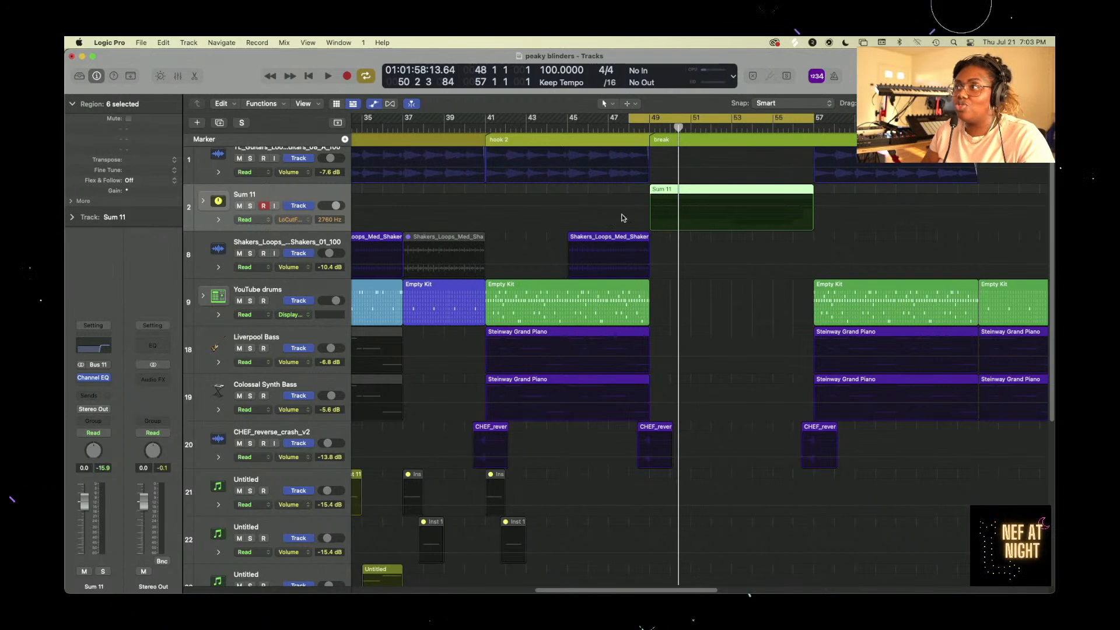
- Add low-cut automation points at the start and end of the break on Sum 11 and shape a falling curve between them
click(649, 208)
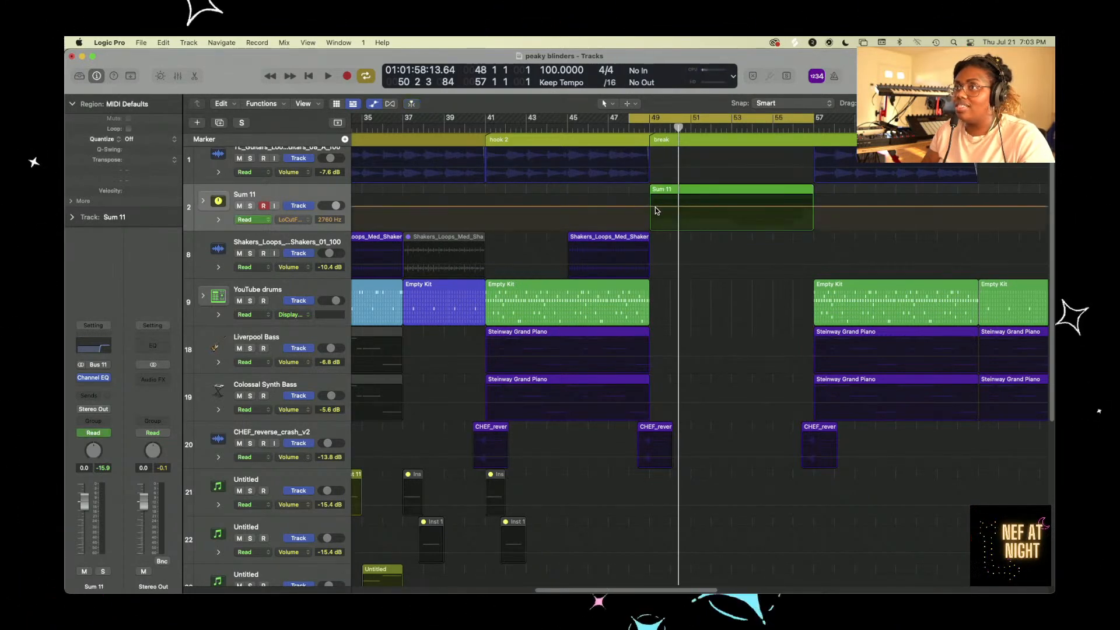
click(652, 207)
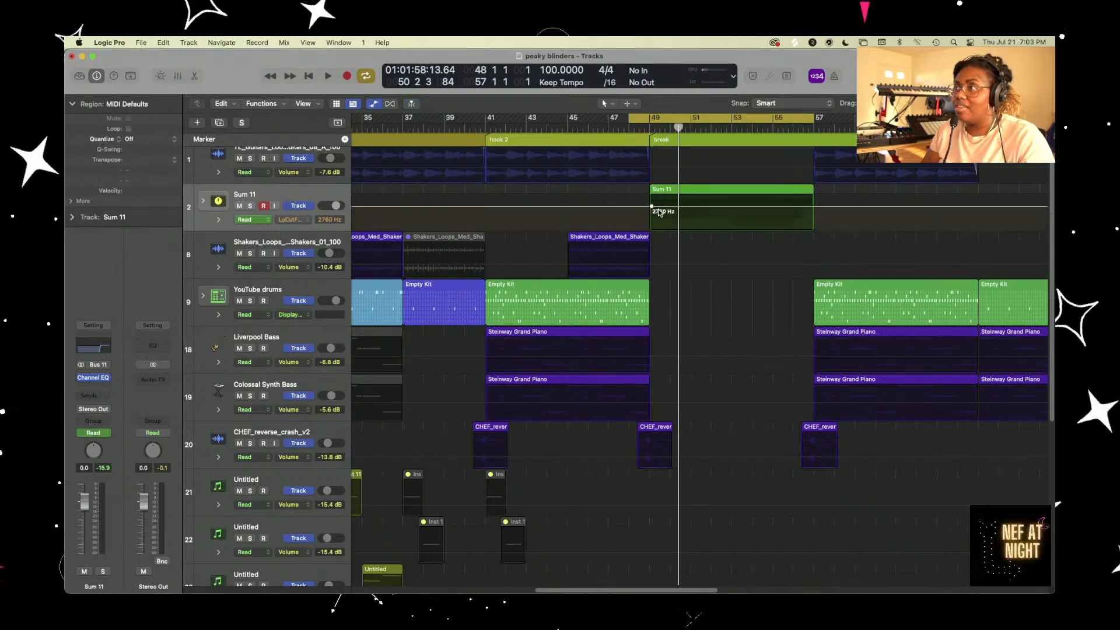
click(815, 207)
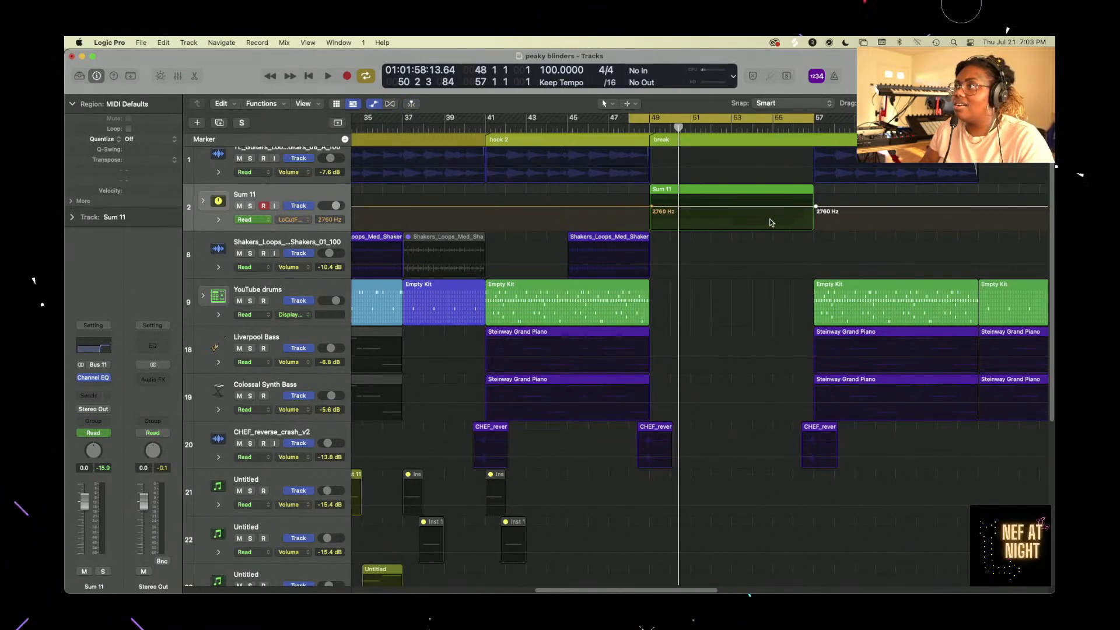
drag(823, 210, 769, 207)
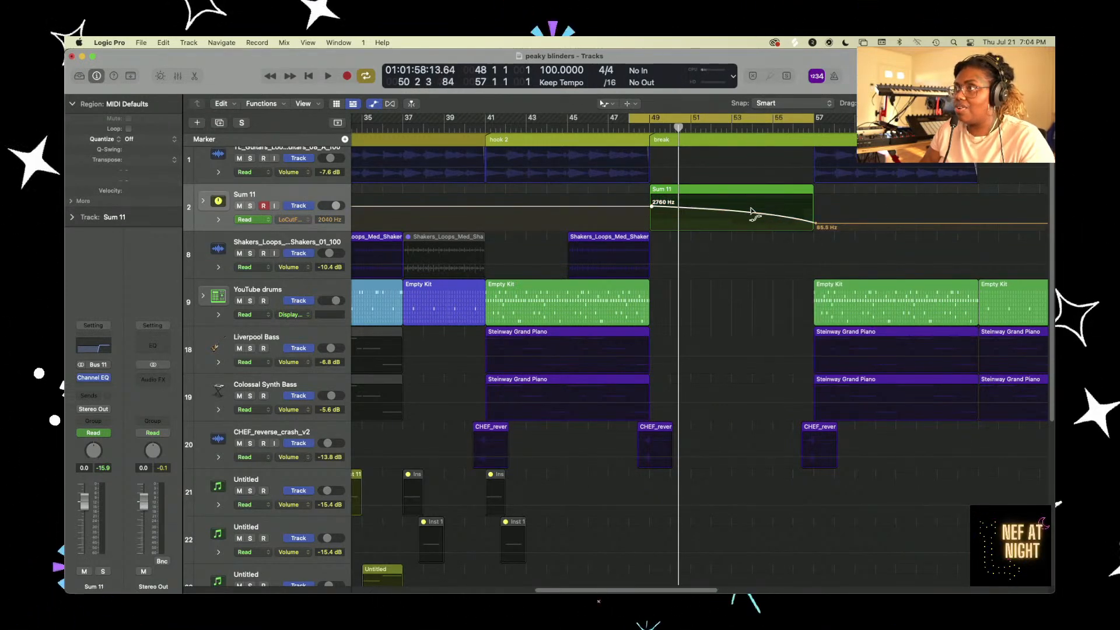
- Shift the first low-cut automation point on Sum 11 to just before bar 49
right_click(655, 208)
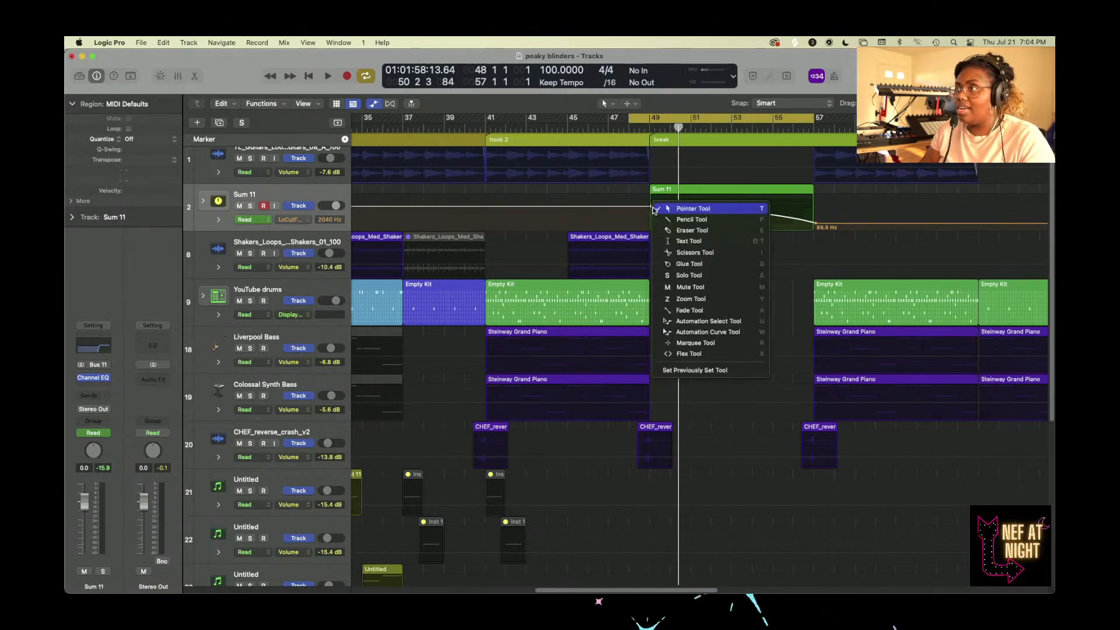
click(654, 208)
drag(653, 208, 643, 207)
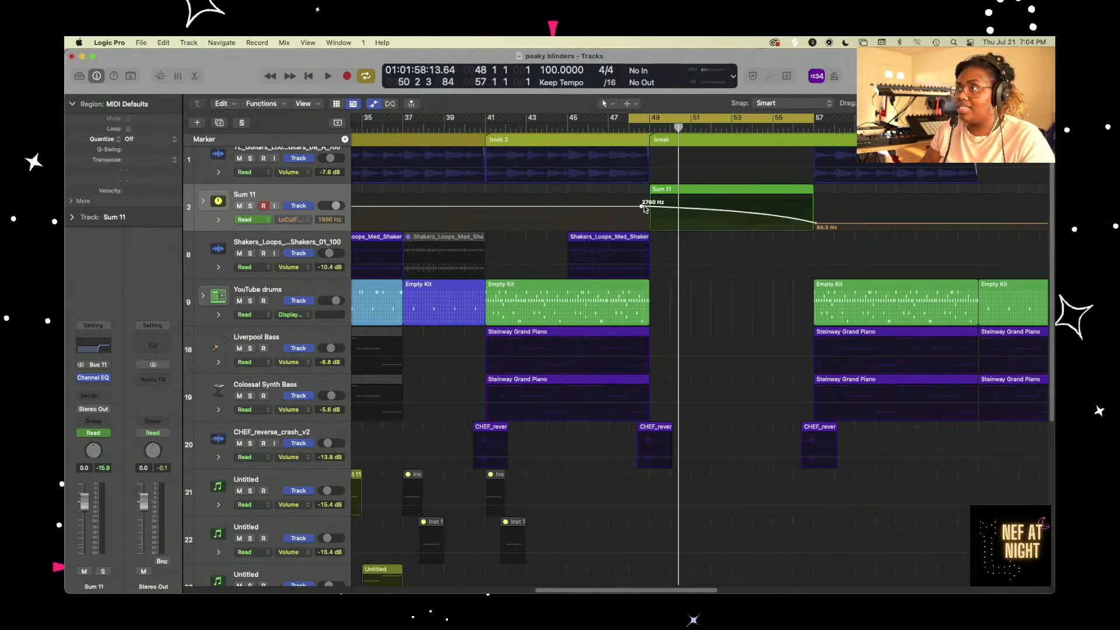
- Audition the filter sweep, bend its curve to fall faster, and move the end point to about bar 53 at 21.2 Hz
key(space)
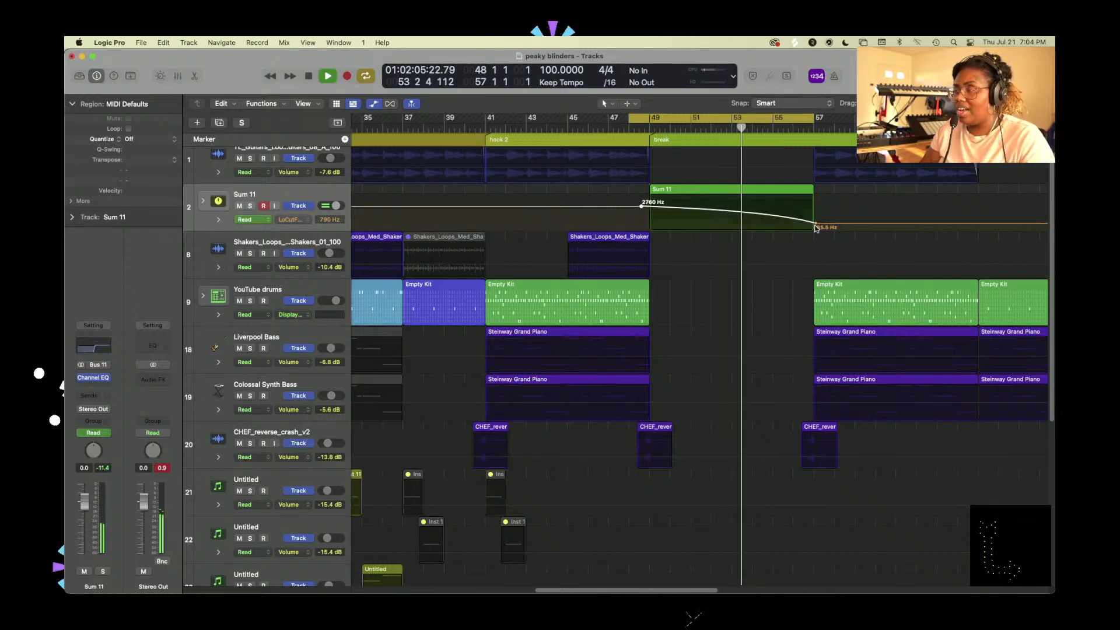
key(space)
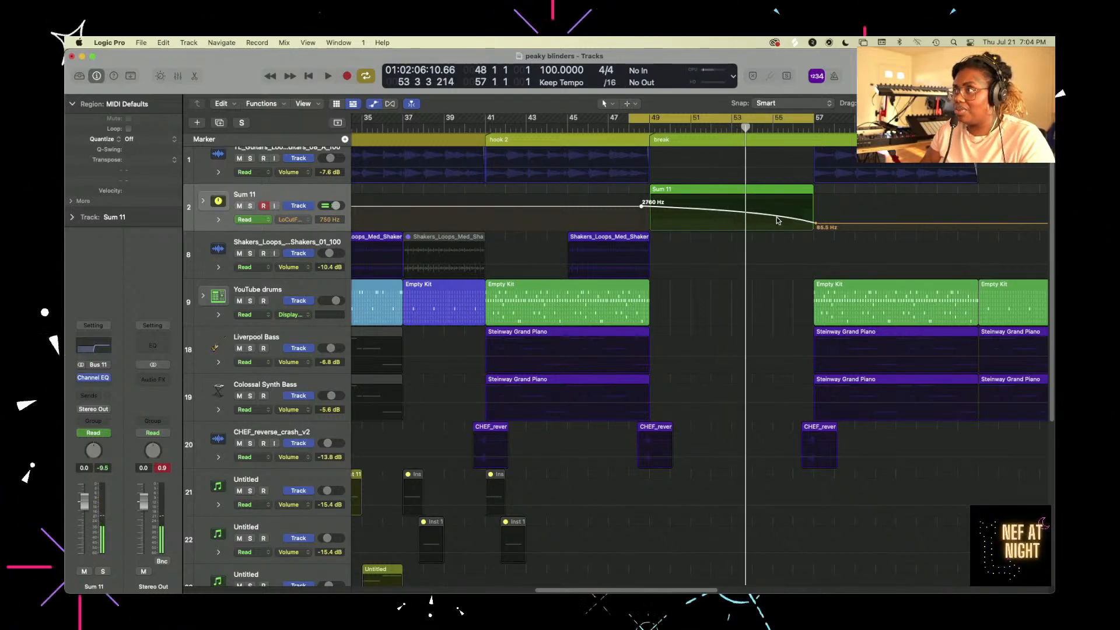
key(space)
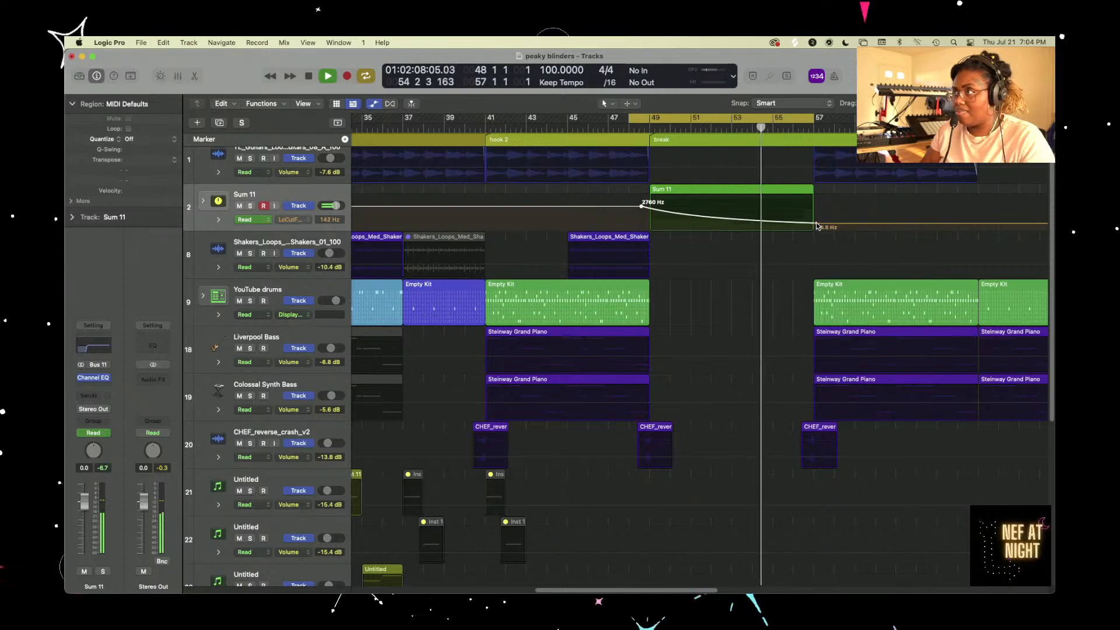
drag(814, 226, 735, 229)
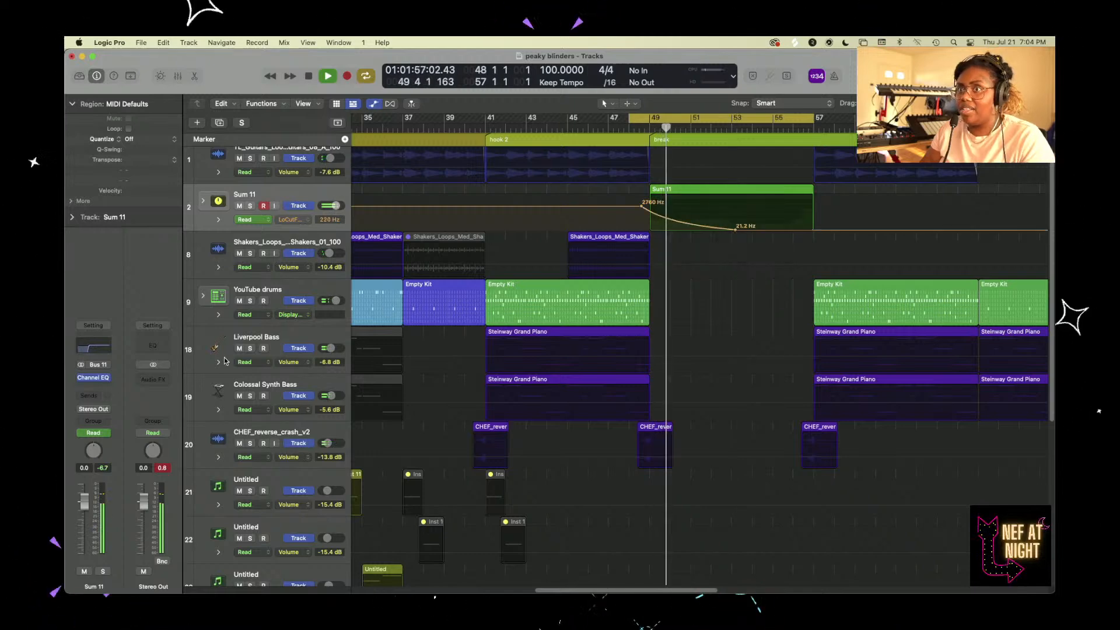
- Toggle the stack's Channel EQ off and on, reopen its window below the automation lane, and watch the sweep during playback
click(79, 379)
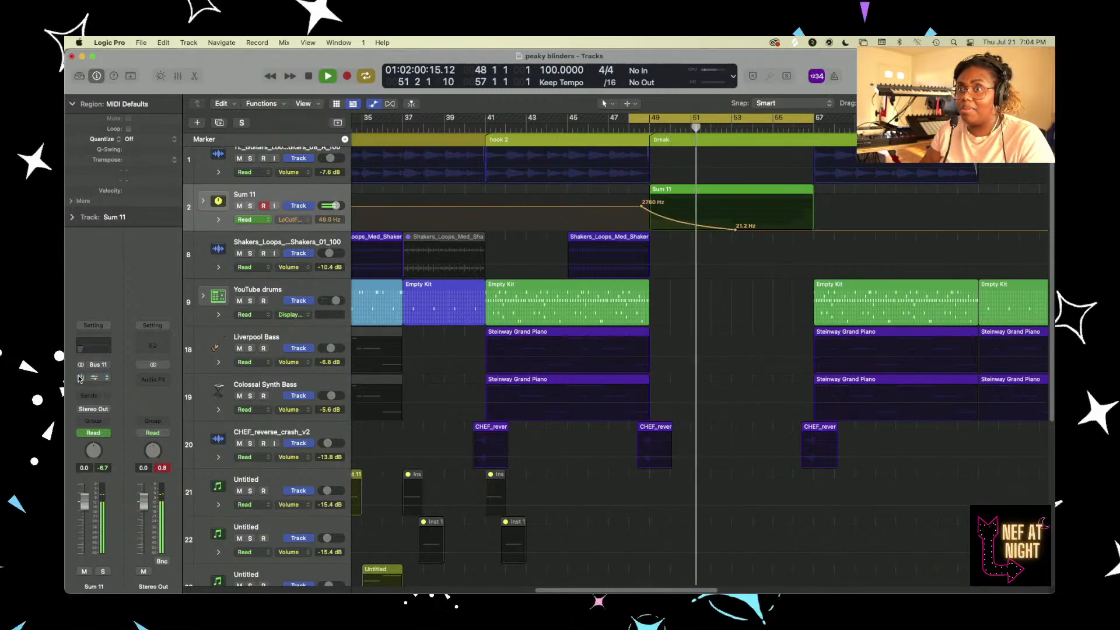
click(80, 379)
click(93, 378)
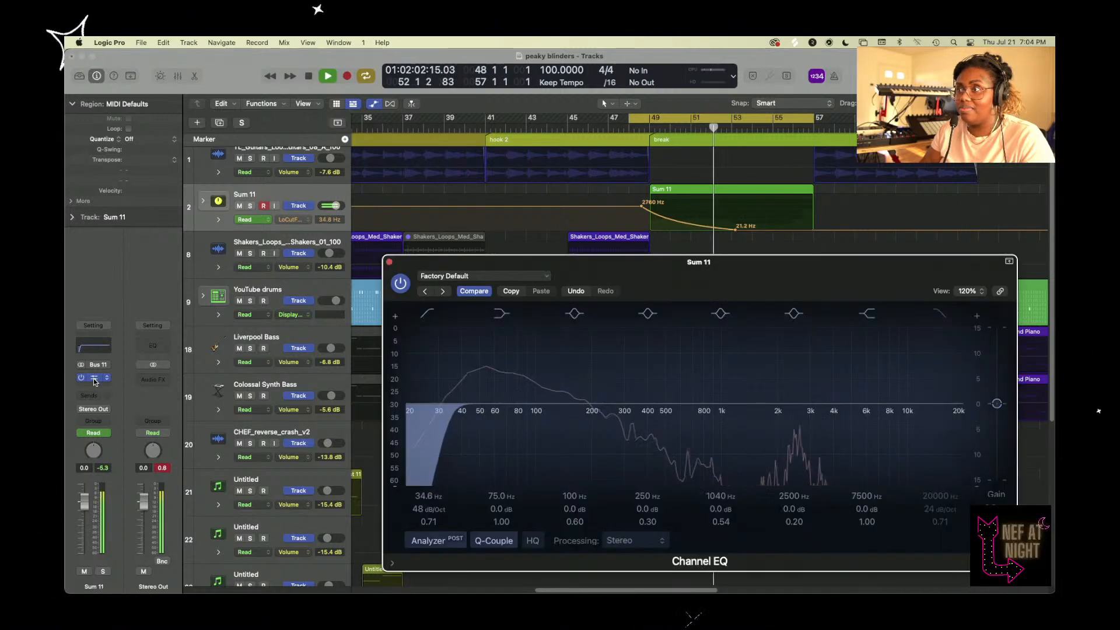
drag(821, 266, 787, 290)
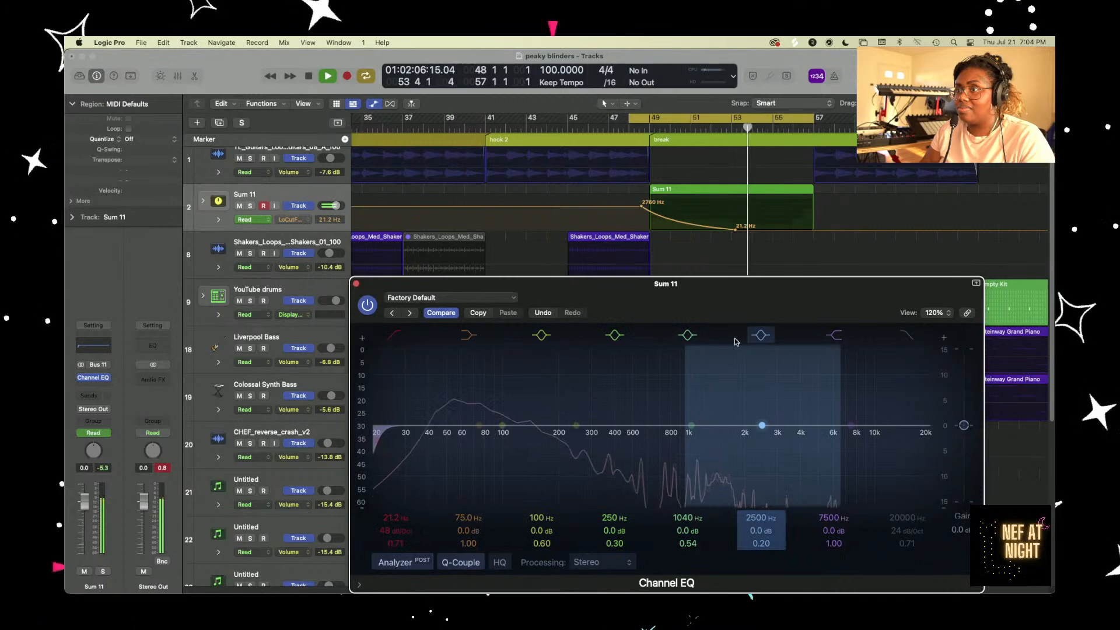
key(space)
key(space)
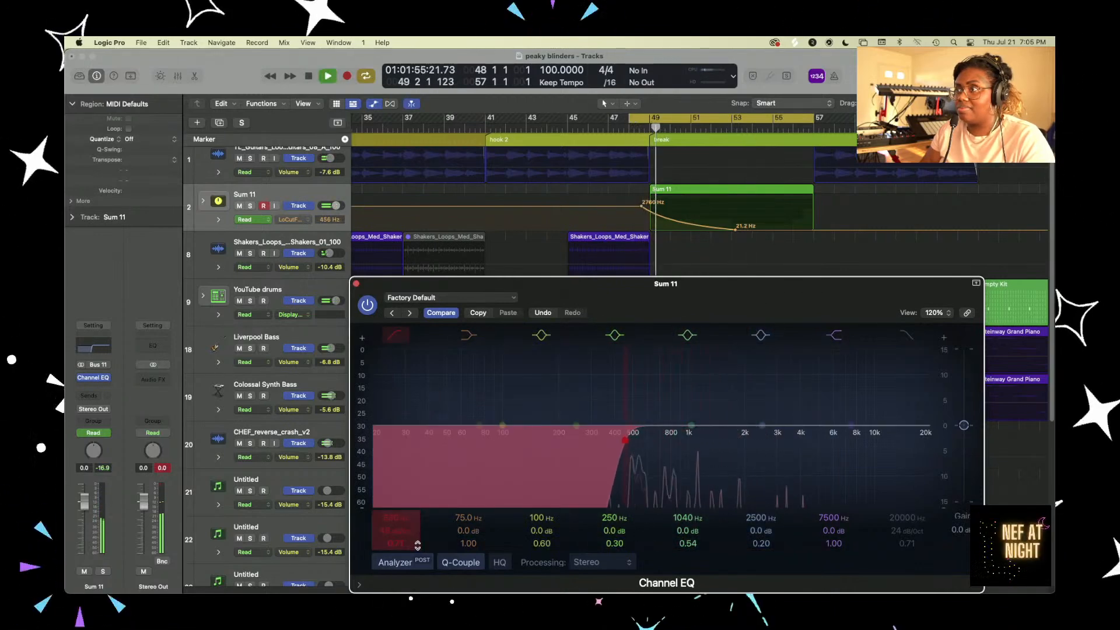
key(space)
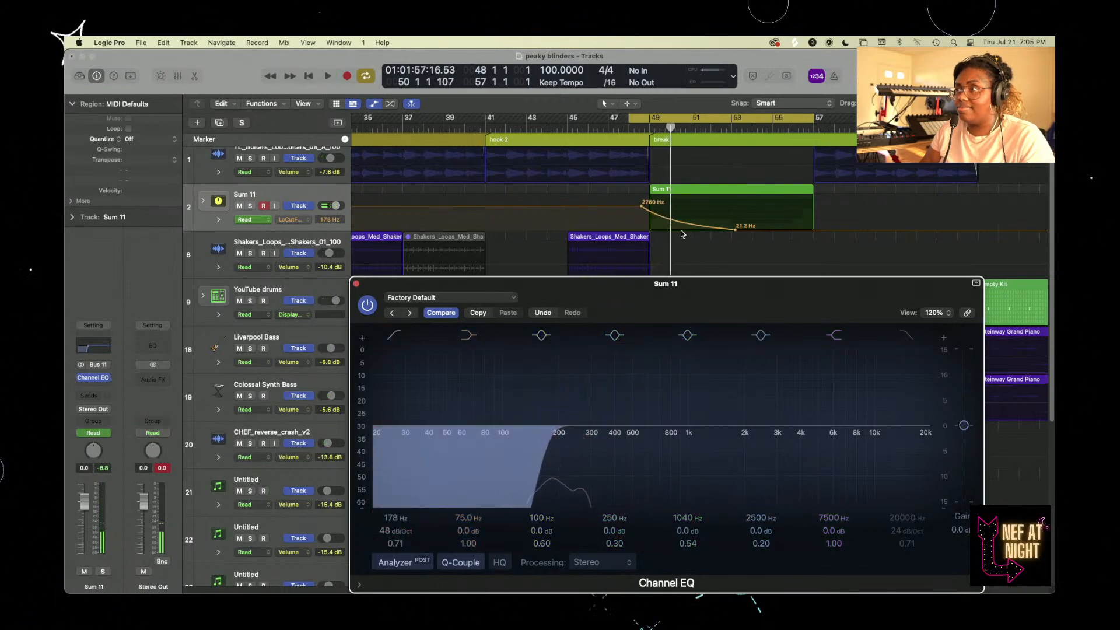
- Lower the sweep to run from 2480 Hz to 20.0 Hz, starting shortly after bar 49 and ending just before bar 55
drag(680, 226, 681, 232)
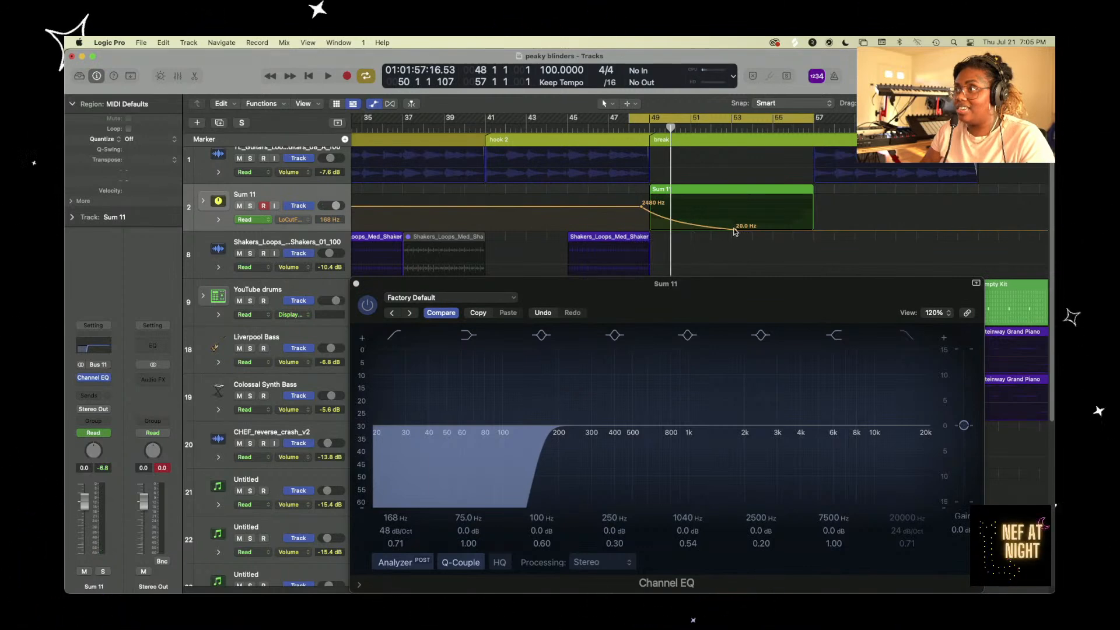
drag(735, 231, 770, 230)
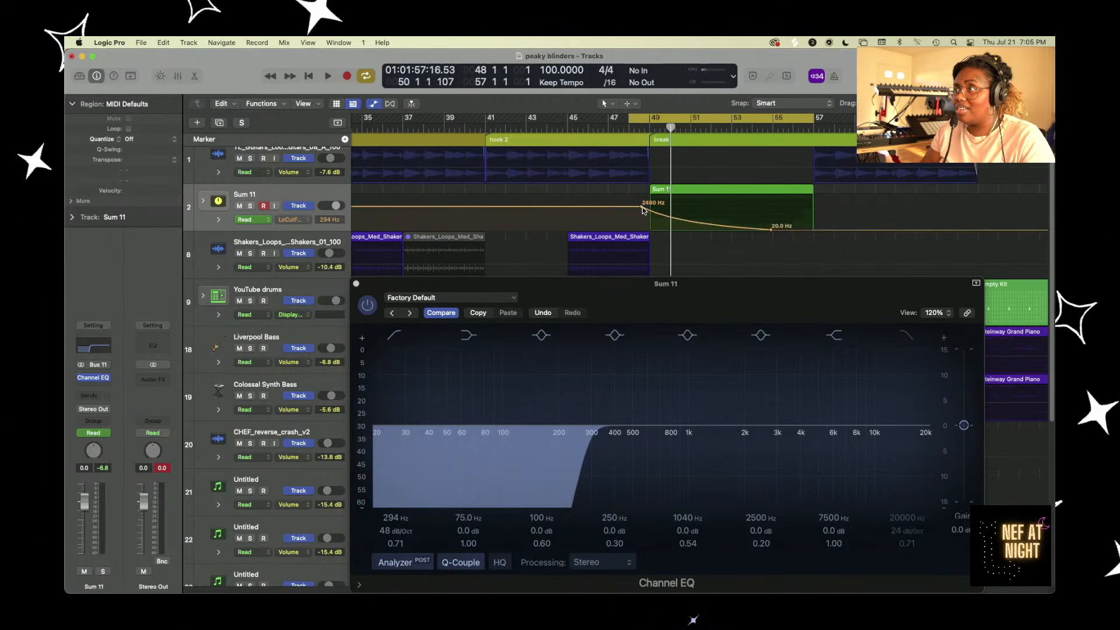
drag(641, 210, 722, 224)
- Move the EQ window aside and reshape the low-cut automation into an S-curve with the Automation Curve tool
key(t)
key(w)
key(super+Right)
key(super+Right)
key(super+Right)
key(super+Right)
key(super+Right)
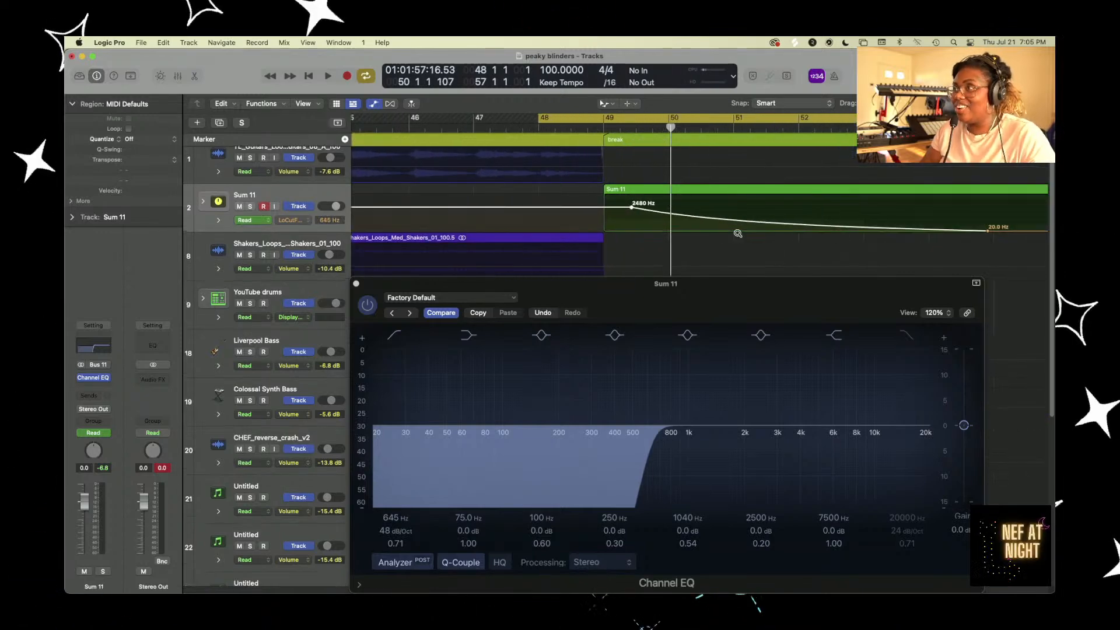
key(super+Down)
key(super+Down)
key(super+Down)
key(super+Down)
key(super+Down)
drag(714, 303, 117, 240)
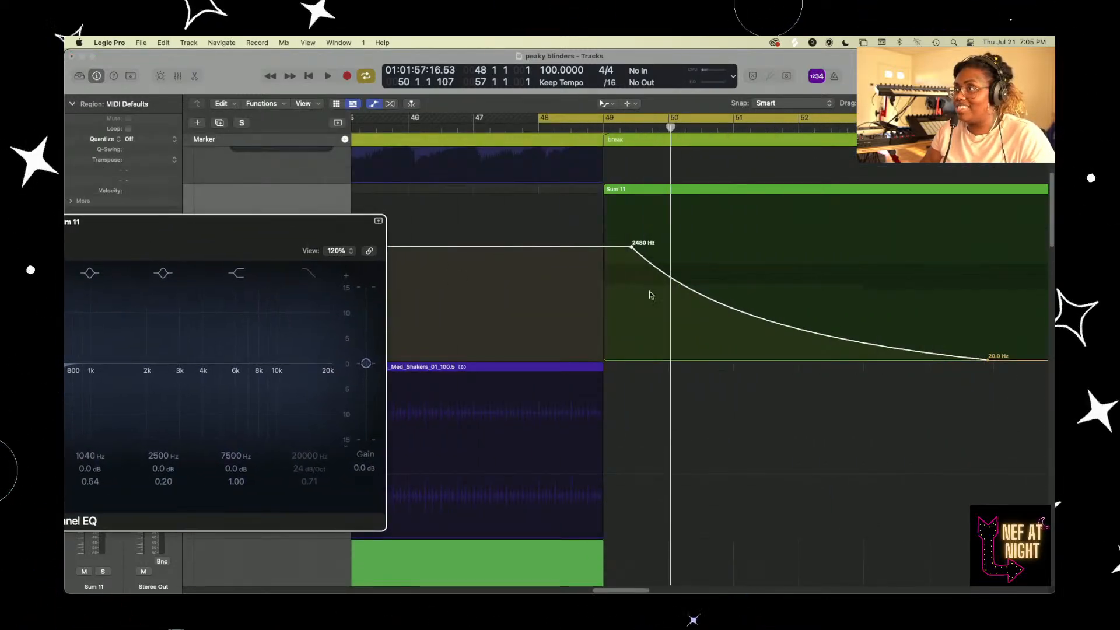
ctrl+shift+click(767, 309)
drag(778, 297, 844, 293)
scroll(799, 339, right, 5)
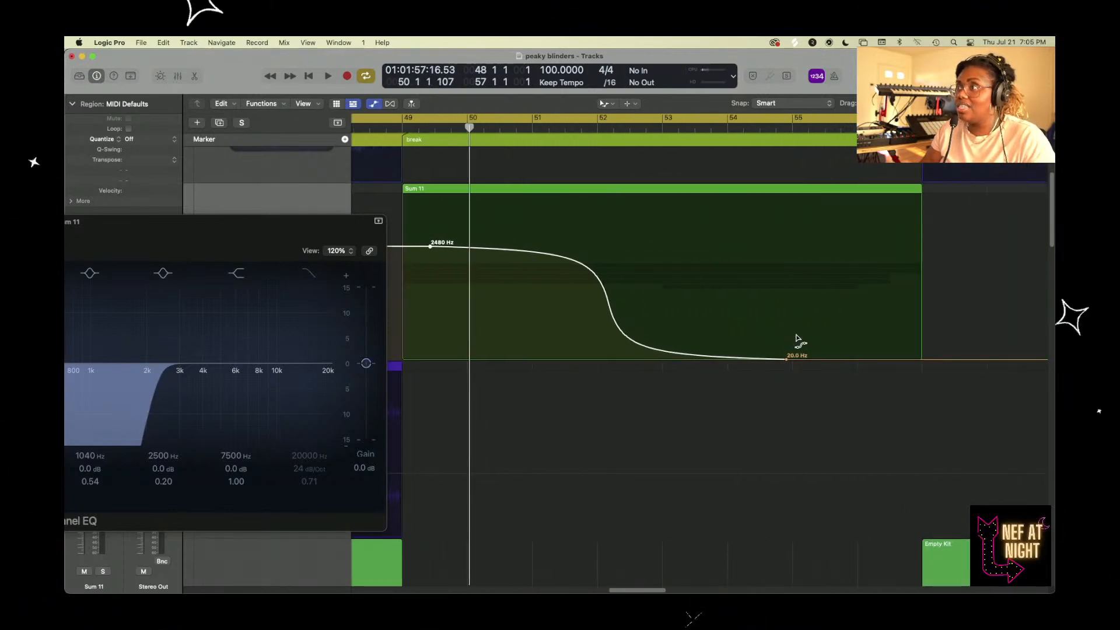
- Place the playhead at 52 4 4 within the break and return to the Pointer tool with the sweep automation deselected
key(super+Left)
key(super+Left)
key(super+Left)
key(super+Left)
key(super+Left)
key(super+Left)
key(super+Left)
key(super+Left)
key(super+Left)
key(super+Left)
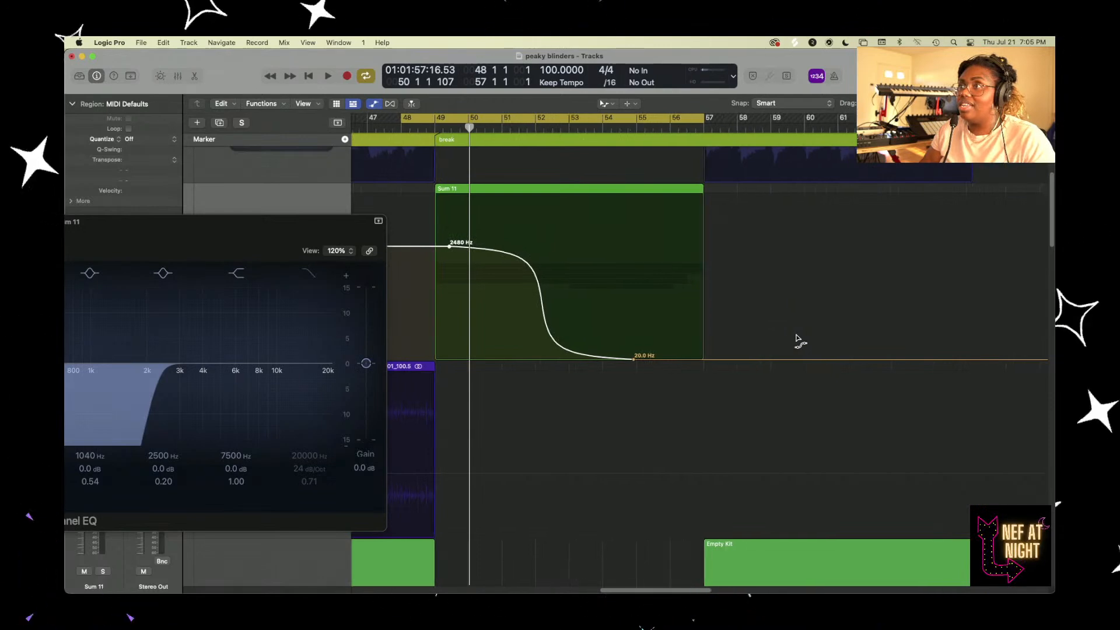
key(super+Left)
key(super+Left)
key(super+Left)
scroll(643, 255, left, 3)
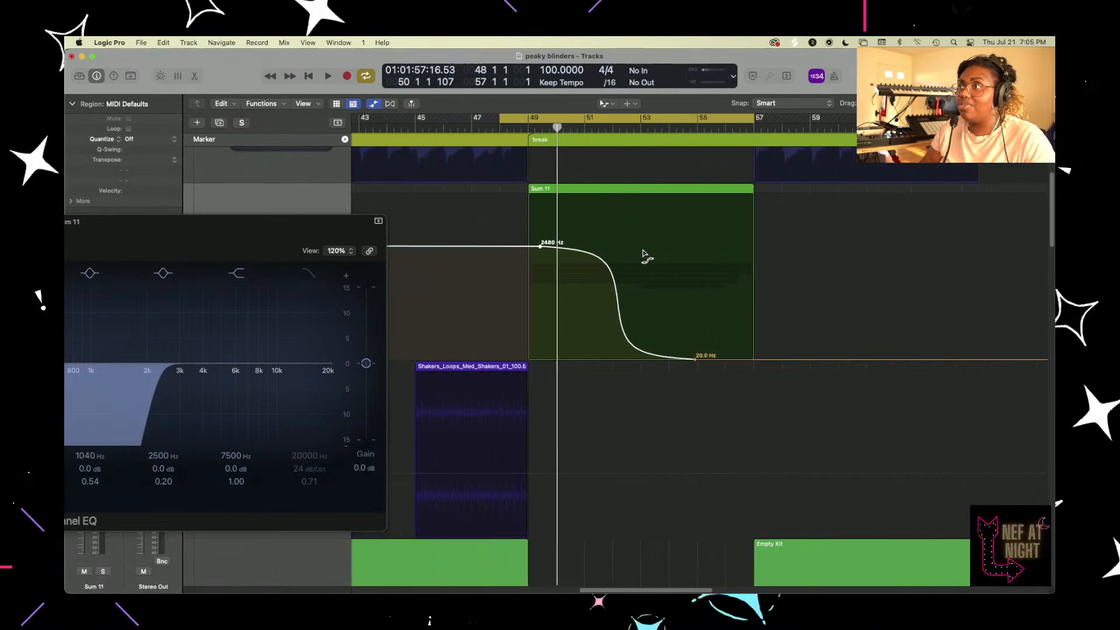
click(638, 128)
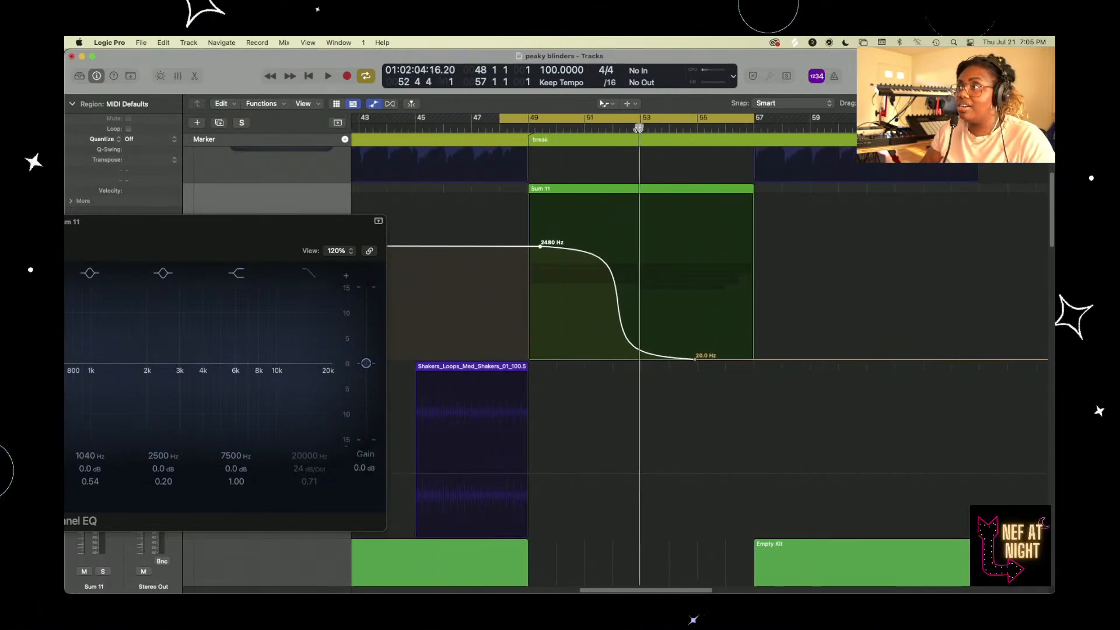
click(622, 316)
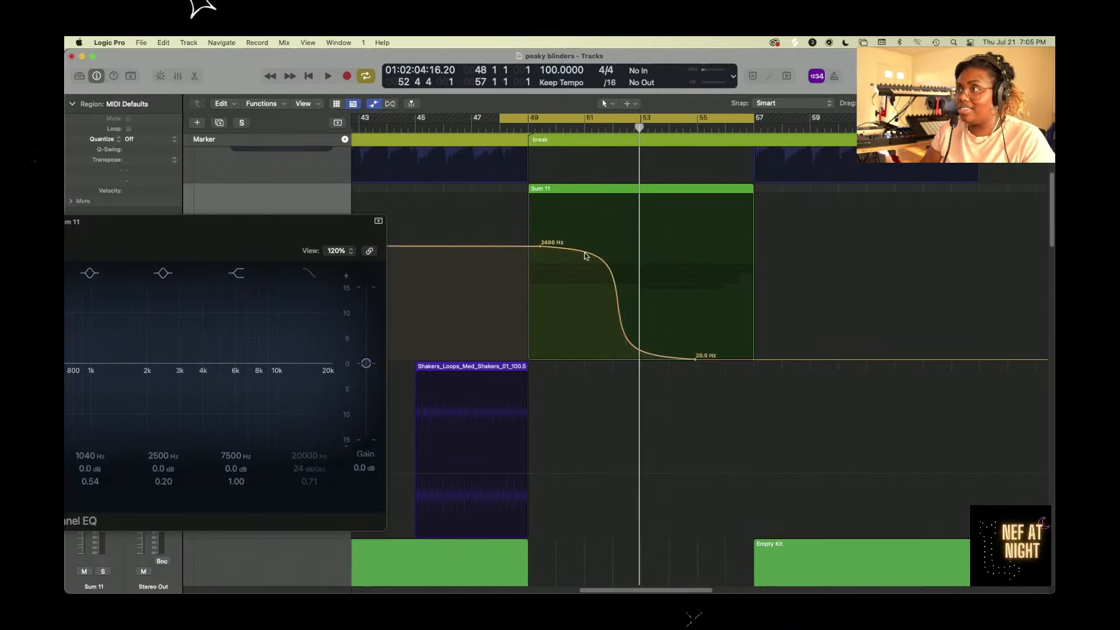
- Shift the low-cut sweep on Sum 11 about one bar later, centre the Channel EQ window, and play the break
drag(602, 265, 633, 269)
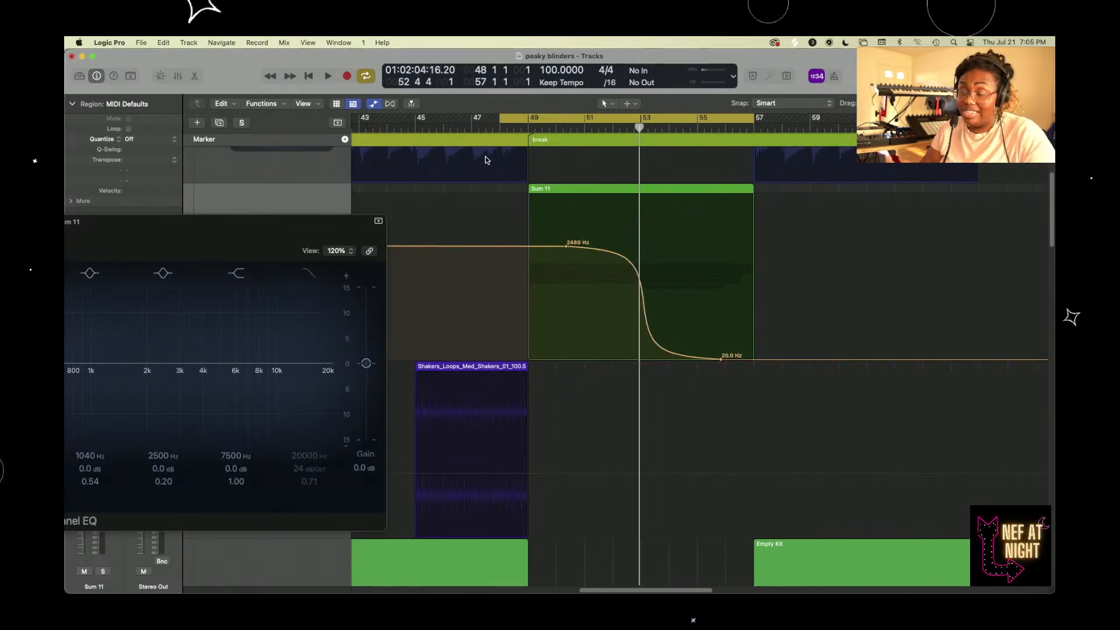
mouse_move(65, 37)
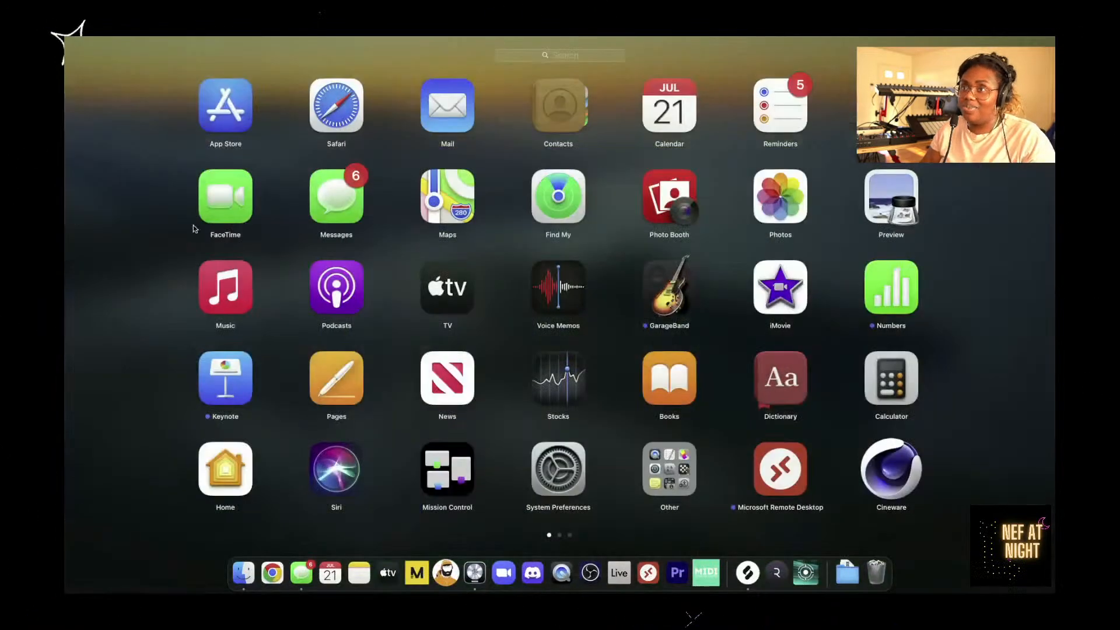
click(90, 337)
drag(243, 235, 709, 262)
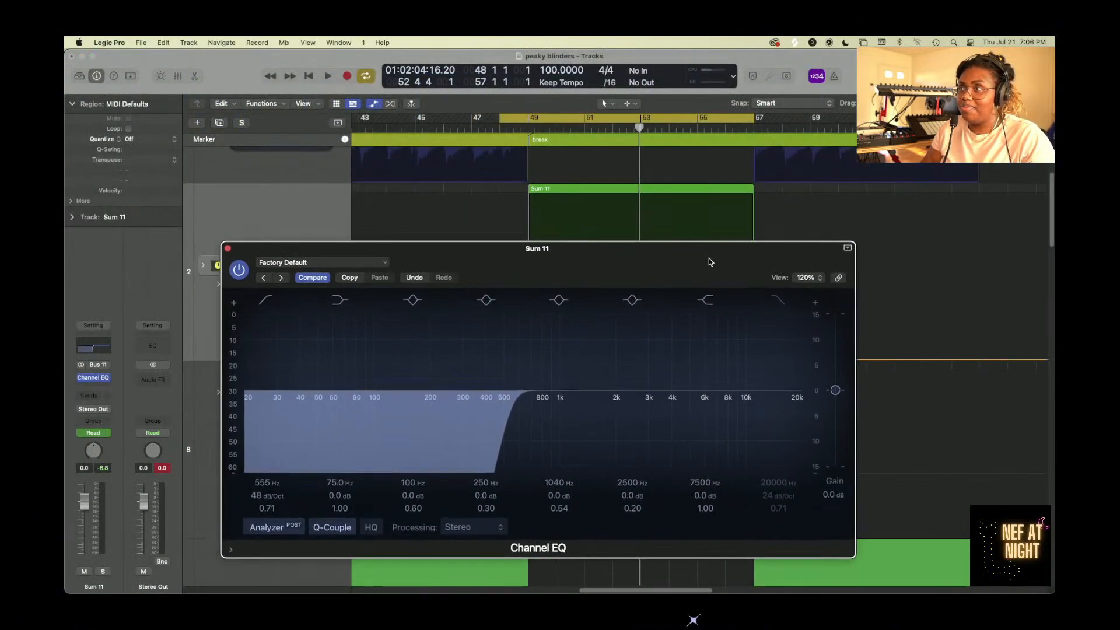
key(space)
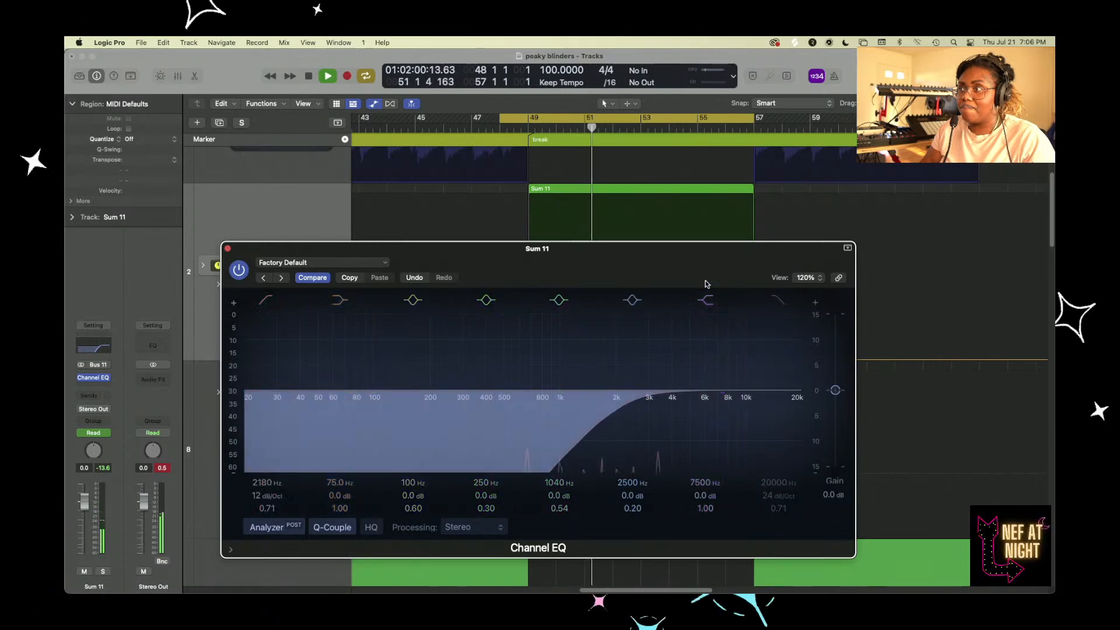
- Move the EQ window below the automation lane and reshape the low-cut sweep into a gentler S-curve with the Automation Curve tool
drag(702, 266, 665, 367)
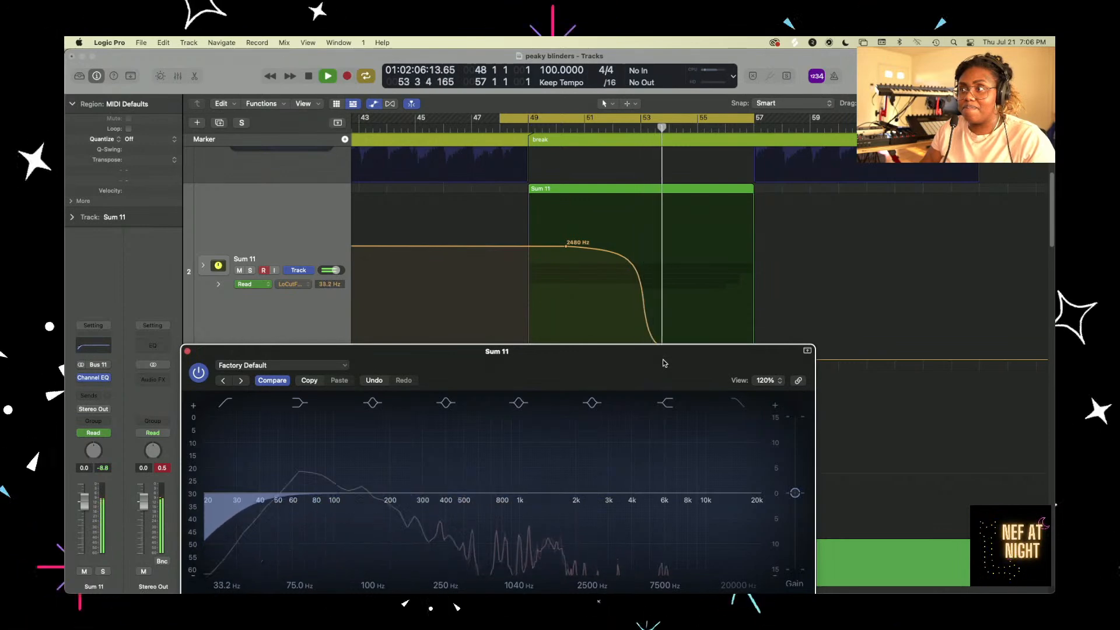
drag(662, 362, 676, 459)
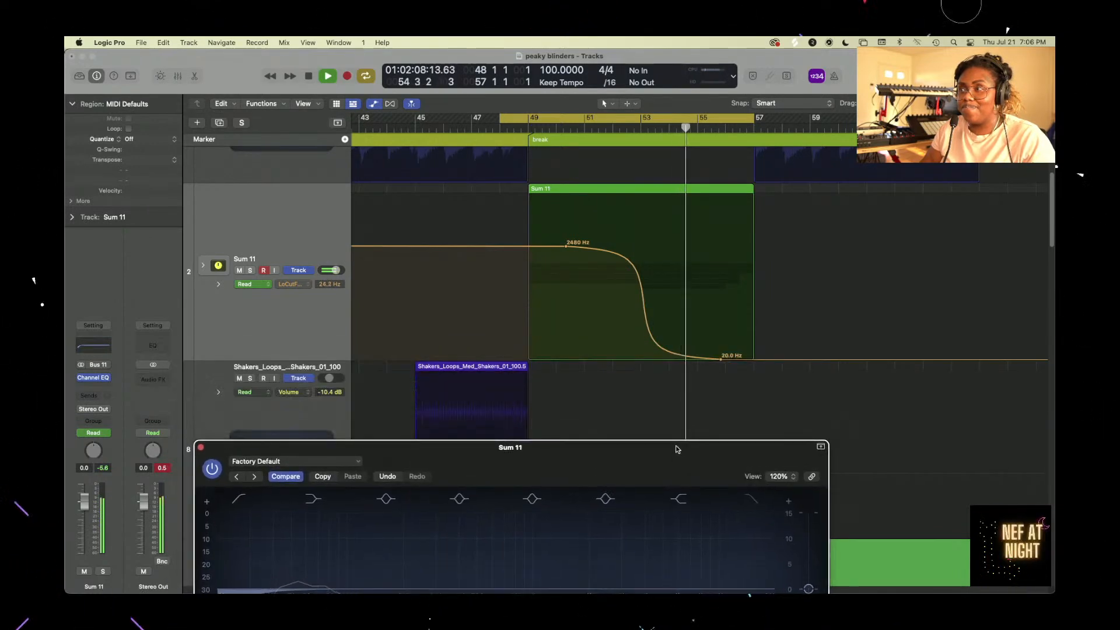
click(646, 300)
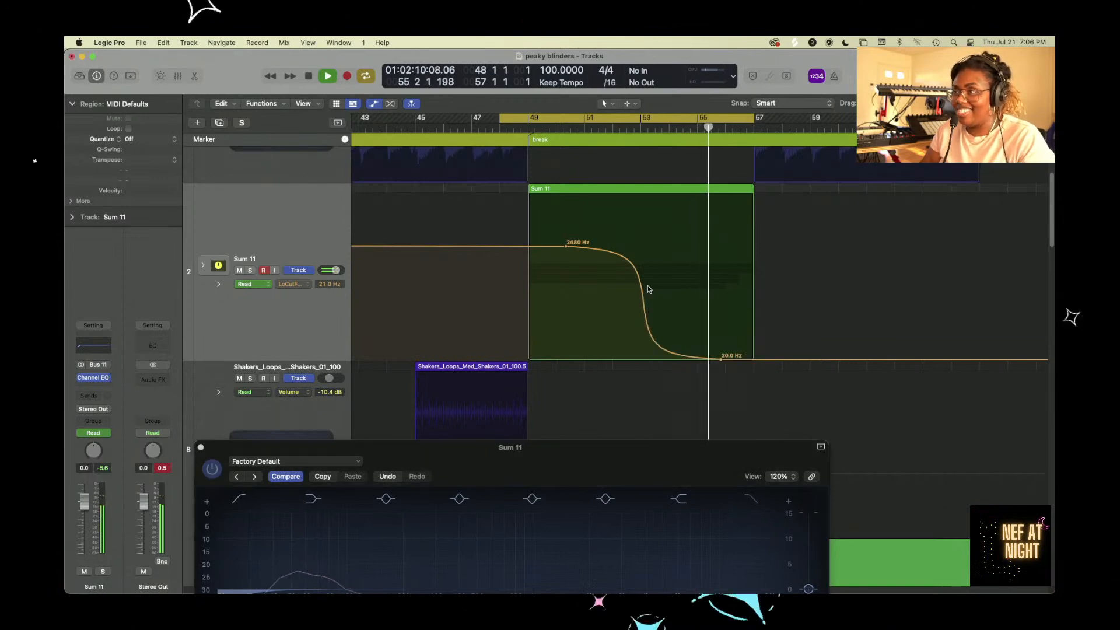
drag(646, 294, 646, 253)
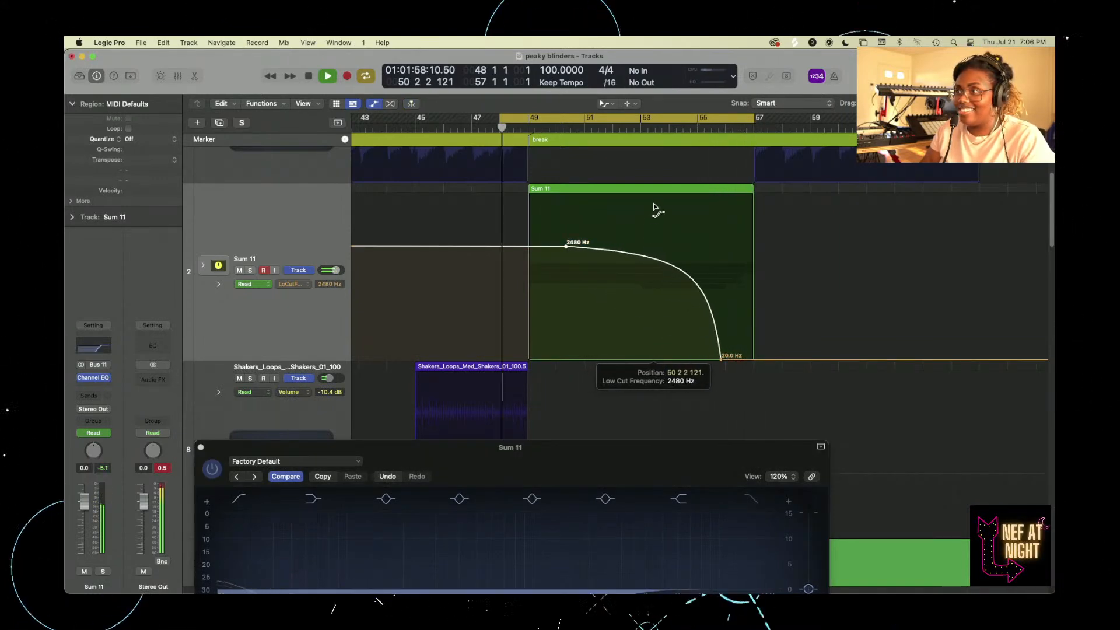
drag(655, 210, 607, 290)
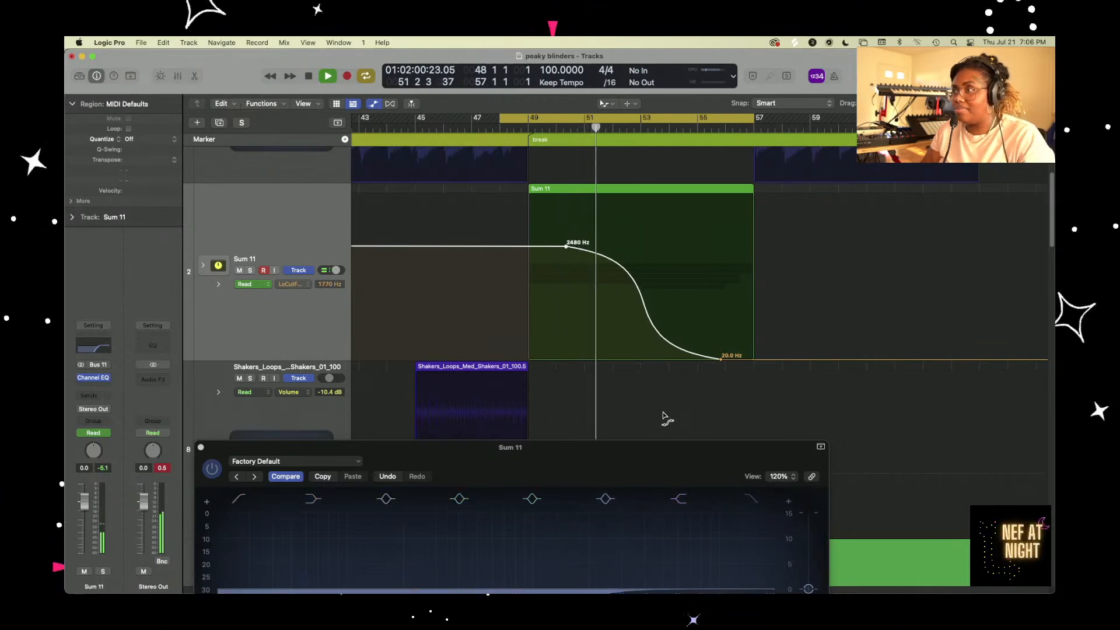
- With the Pointer tool, stretch the sweep from shortly after bar 49 to about 56 3 3 and lower its start to 1950 Hz
key(t)
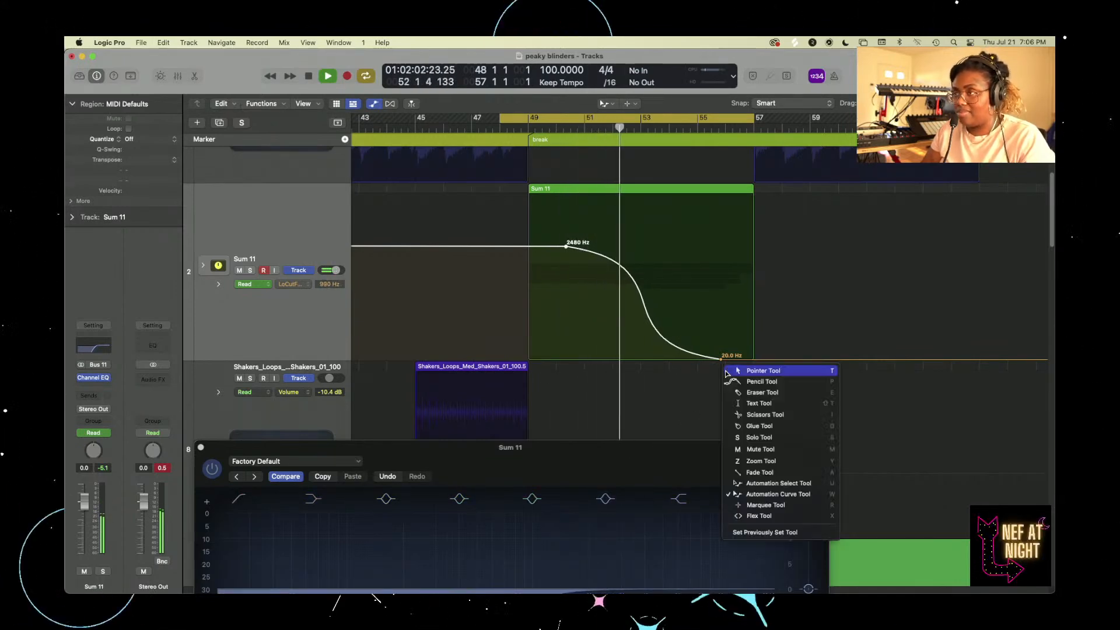
click(725, 371)
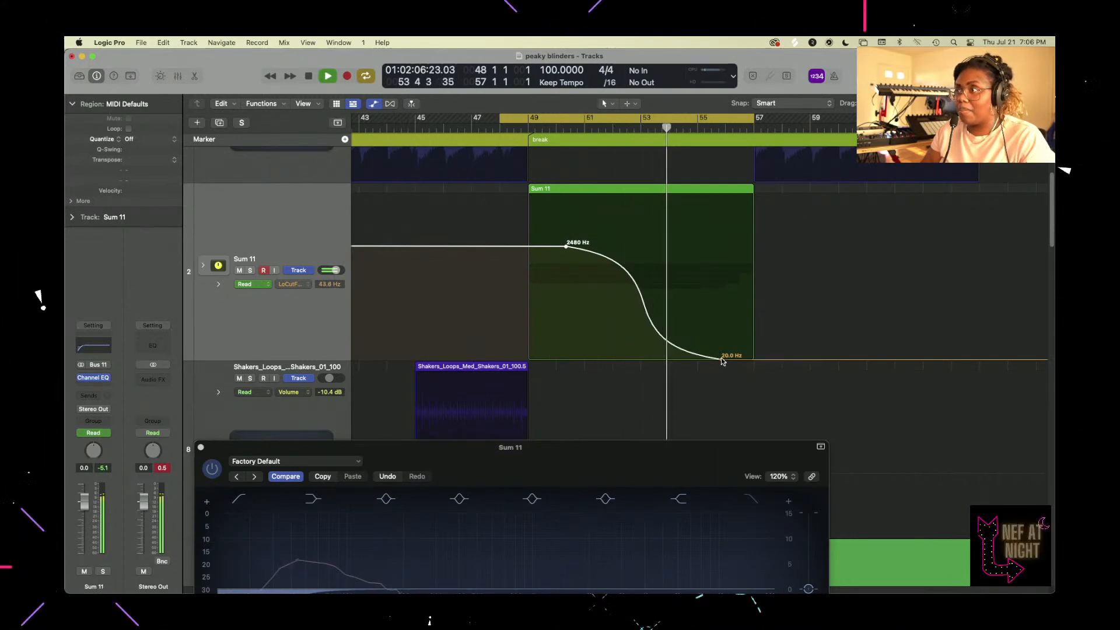
drag(719, 360, 744, 357)
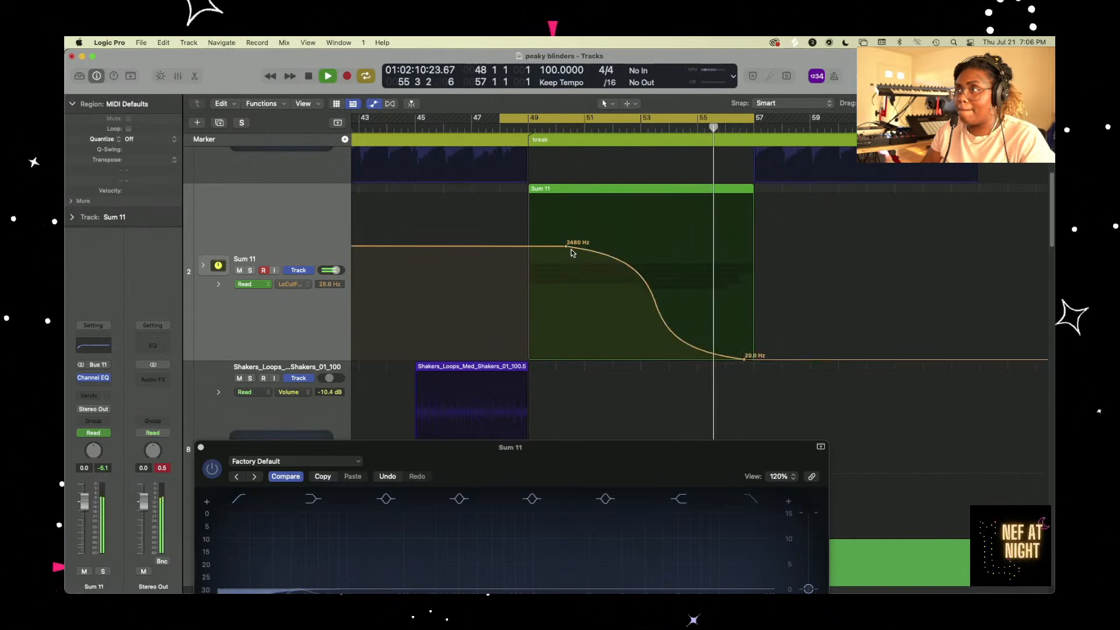
drag(567, 247, 541, 246)
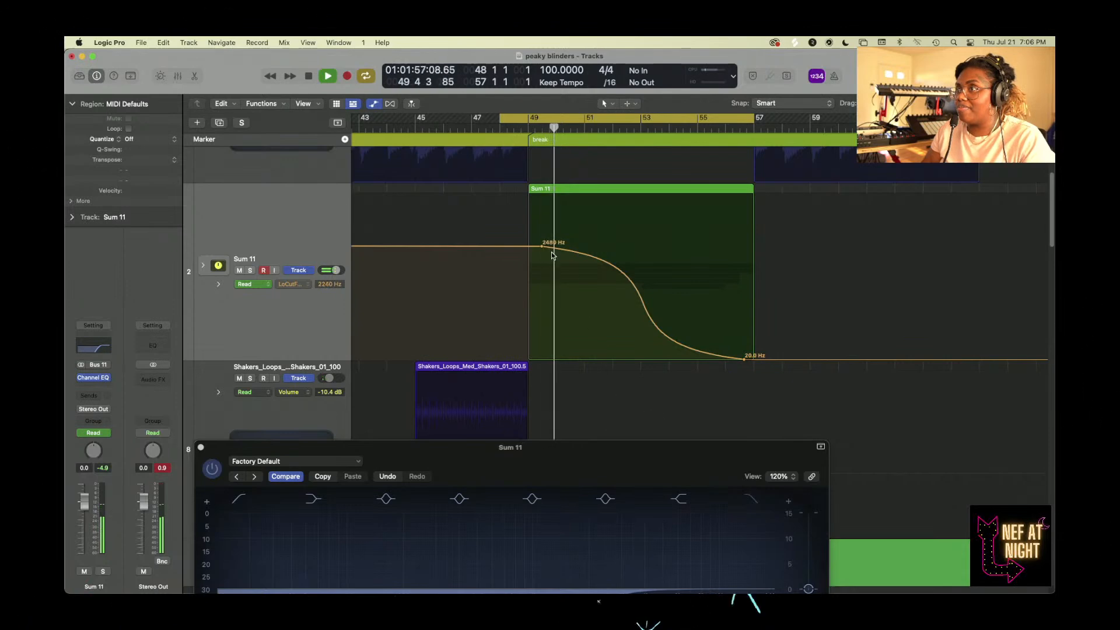
drag(543, 247, 541, 251)
key(space)
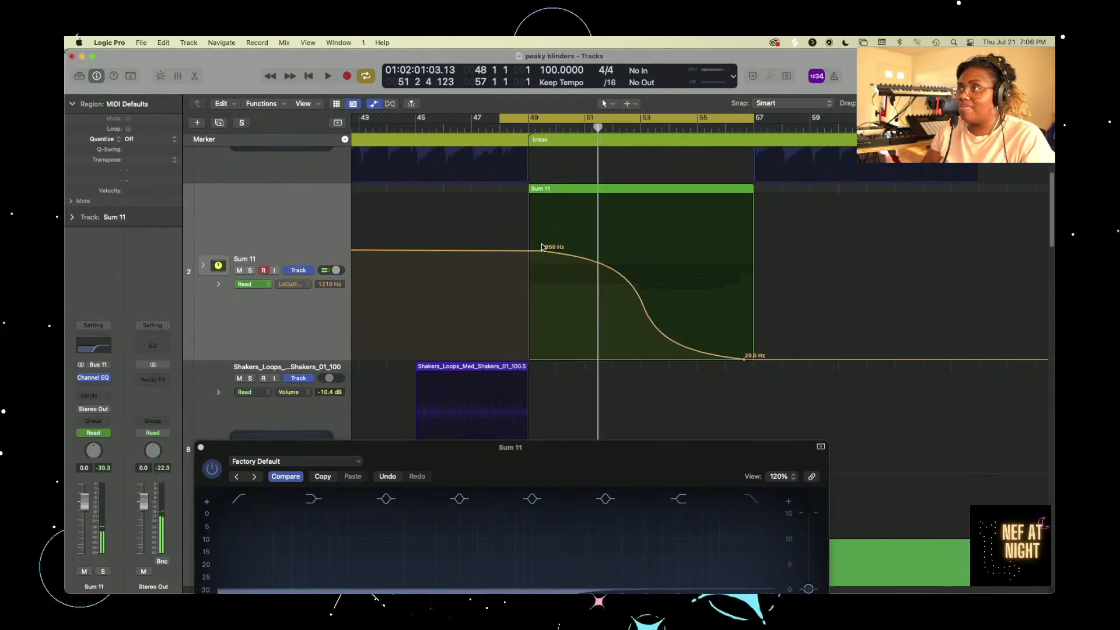
- Play back the break, examine the sweep's end point up close, and watch the low-cut curve in the Channel EQ window
key(space)
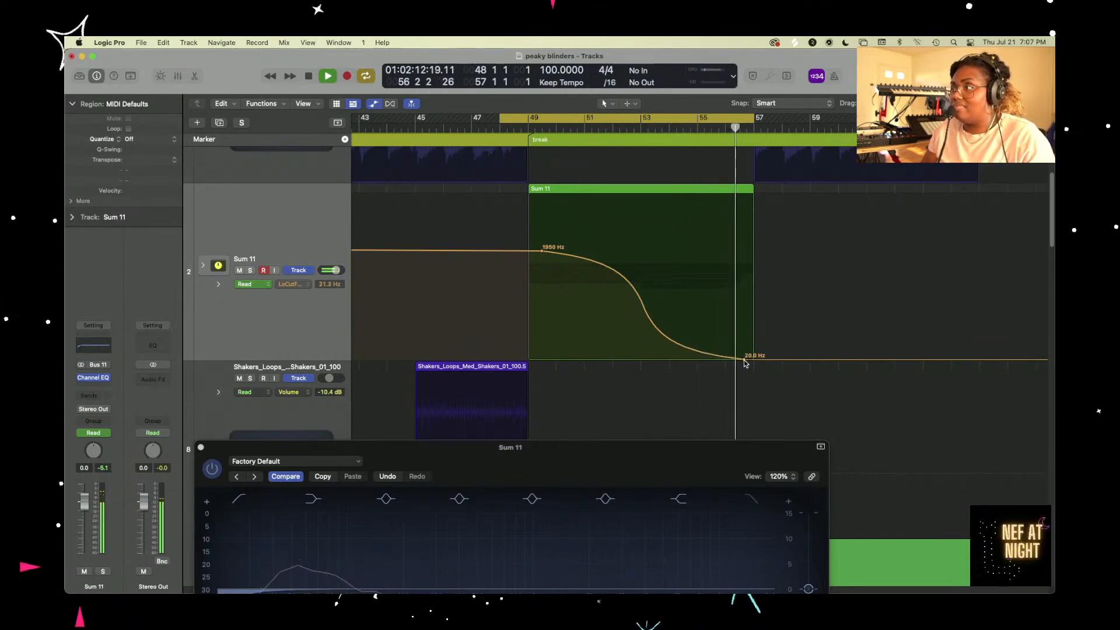
drag(624, 467, 557, 444)
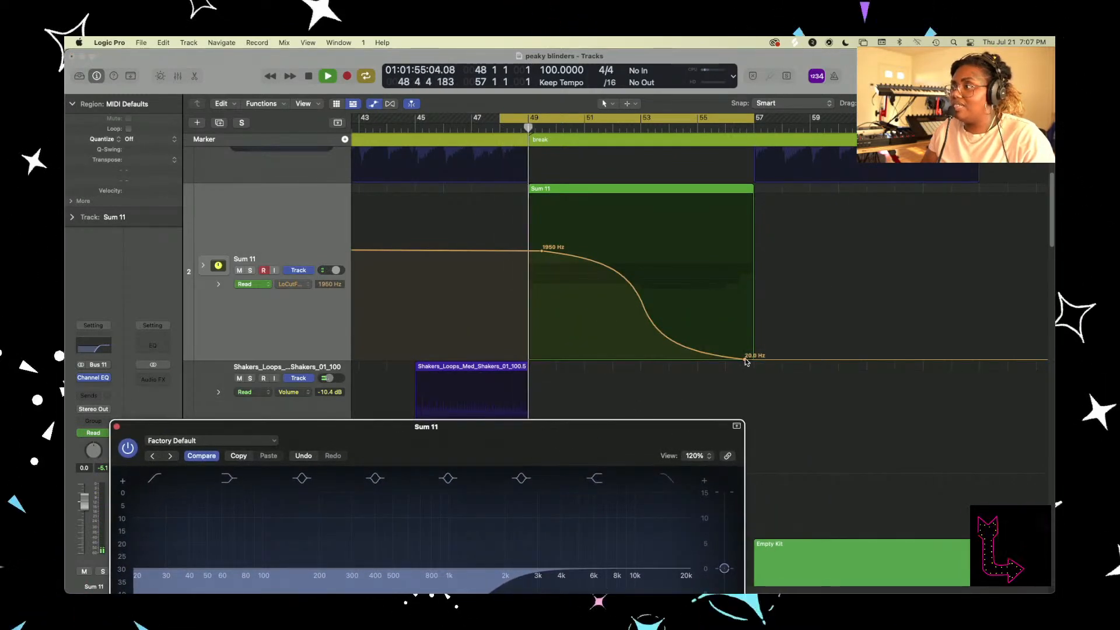
scroll(759, 372, right, 2)
scroll(759, 373, up, 5)
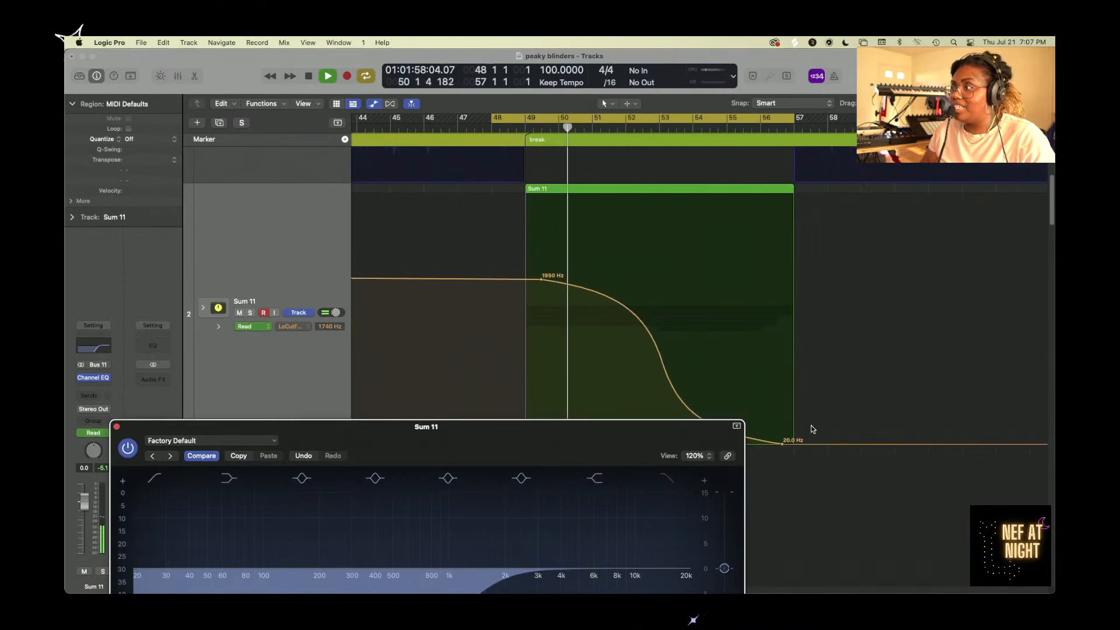
click(782, 443)
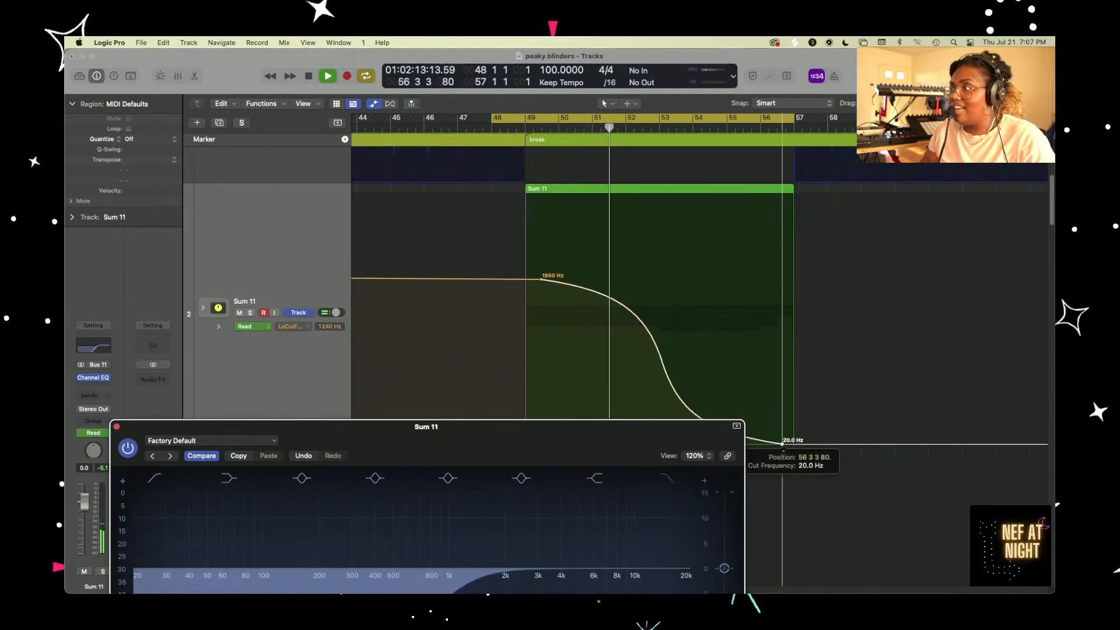
drag(592, 453, 659, 340)
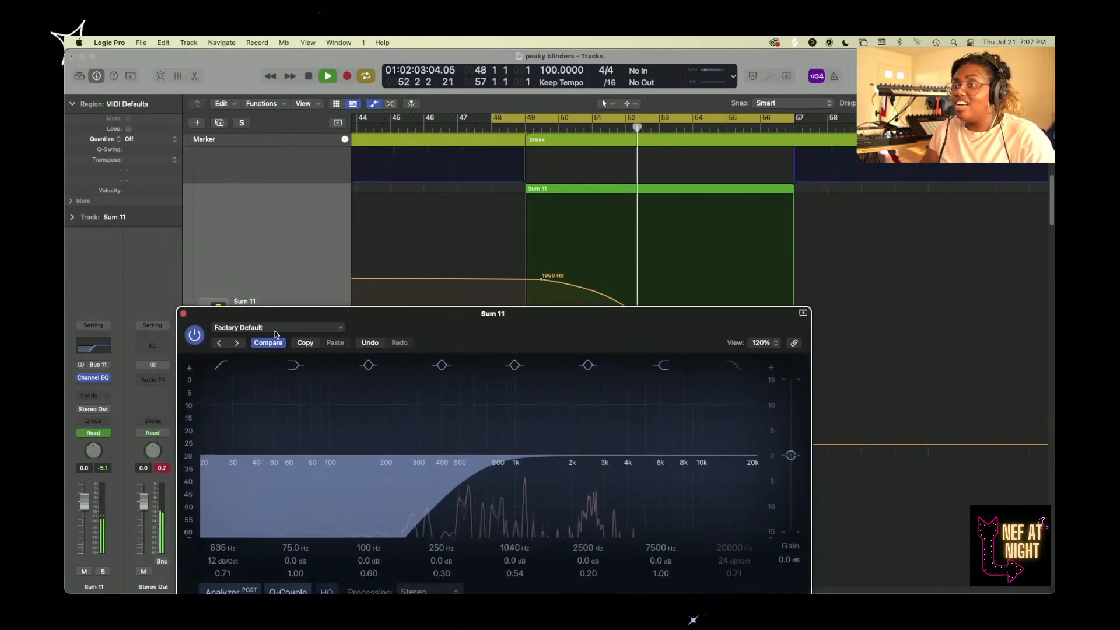
- Close the Channel EQ window and keep auditioning the looped break with the surrounding tracks in view
click(183, 313)
key(super+Left)
key(super+Up)
key(super+Up)
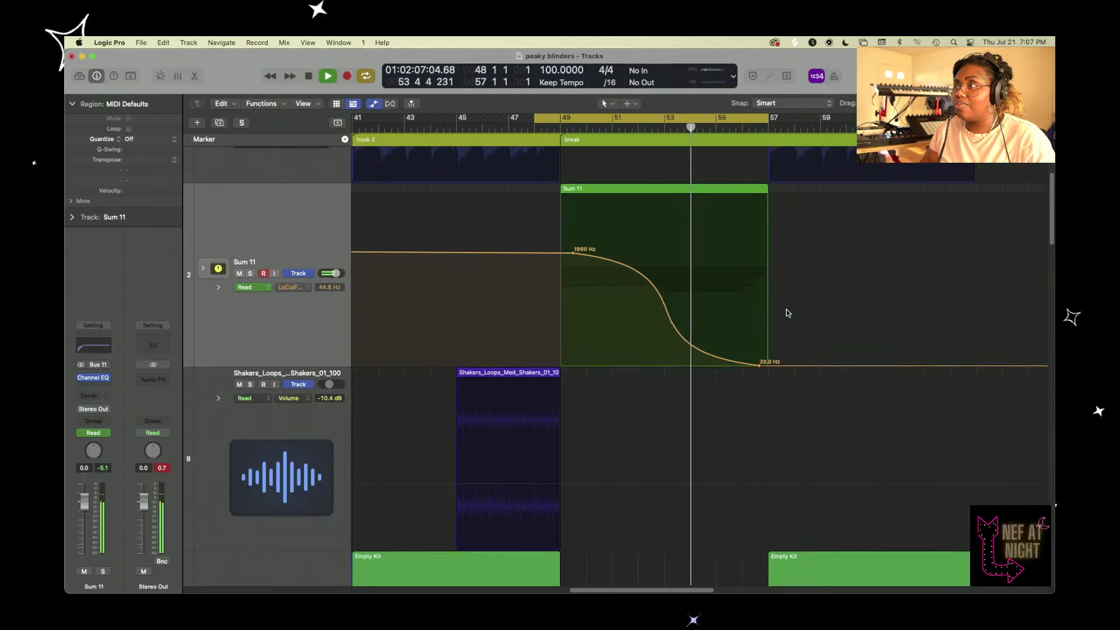
key(super+Left)
key(super+Left)
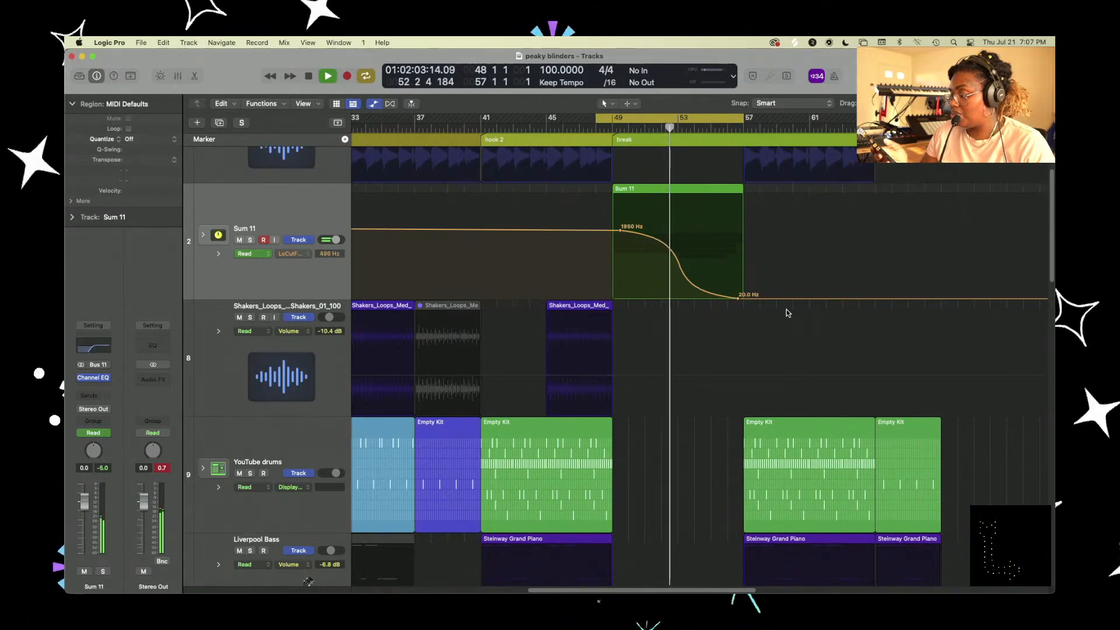
key(space)
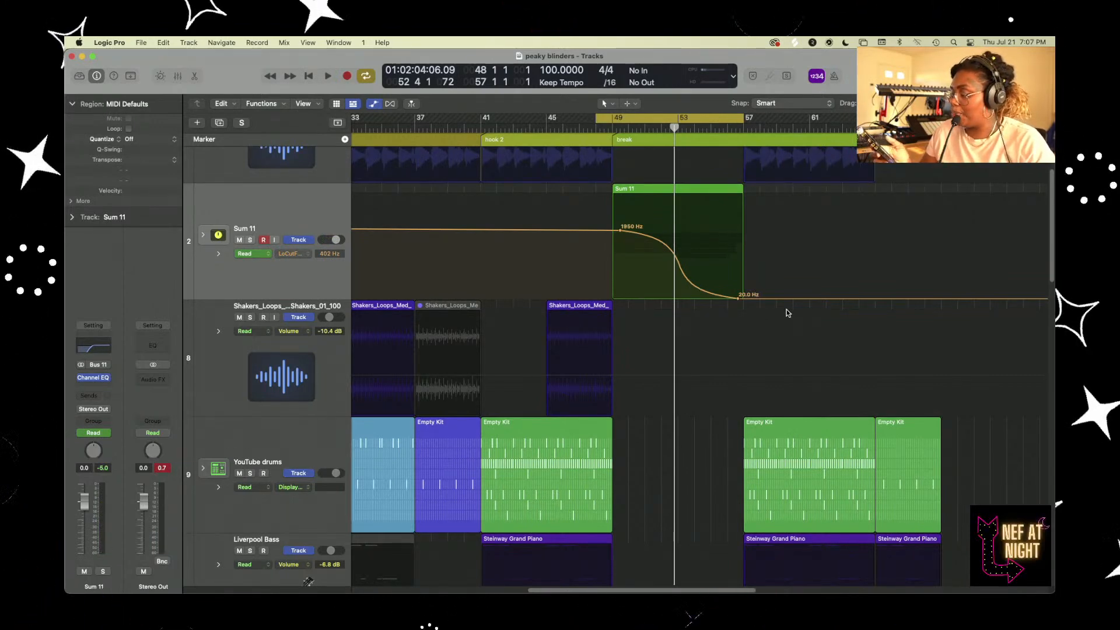
key(space)
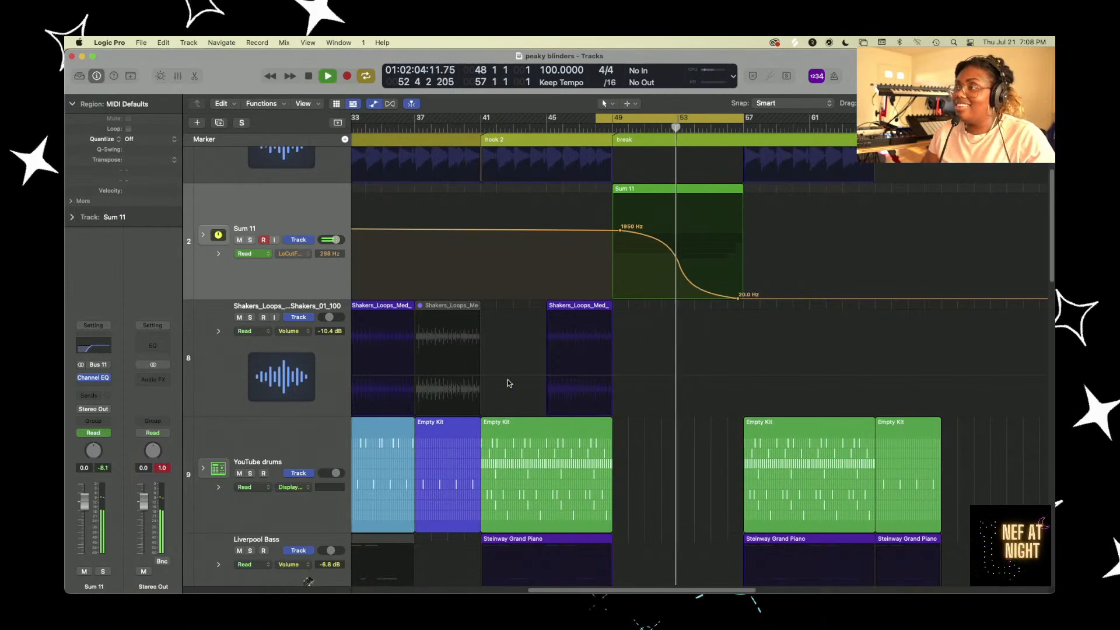
- Turn off cycle playback so the song continues past the break, and hide the track automation
key(c)
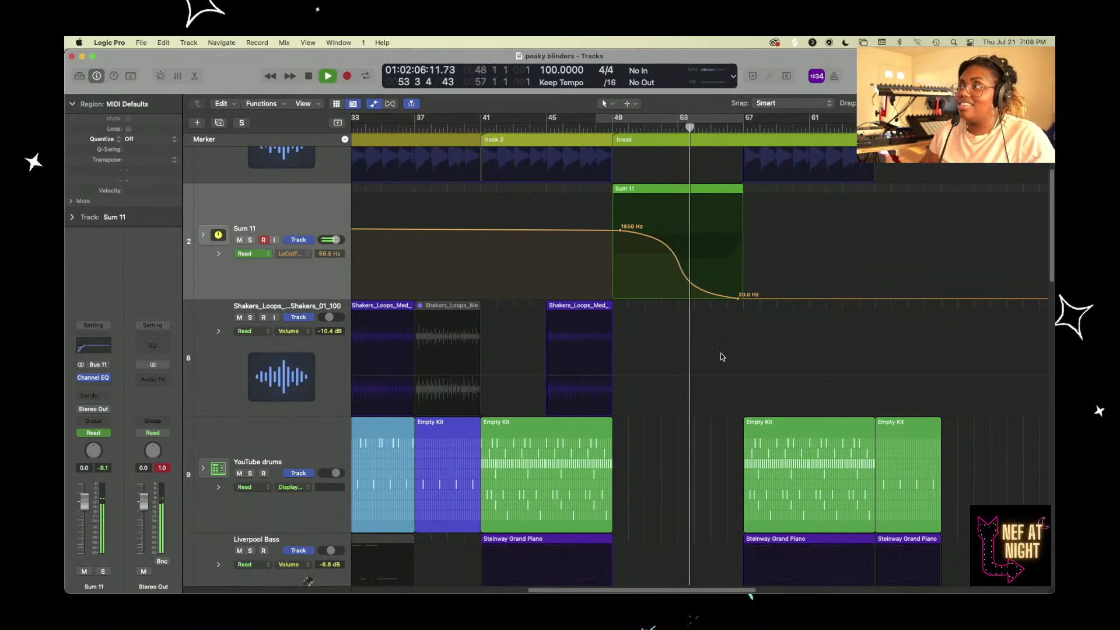
key(super+Left)
key(super+Left)
key(super+Up)
key(super+Up)
key(super+Up)
key(super+Up)
key(super+Up)
key(super+Up)
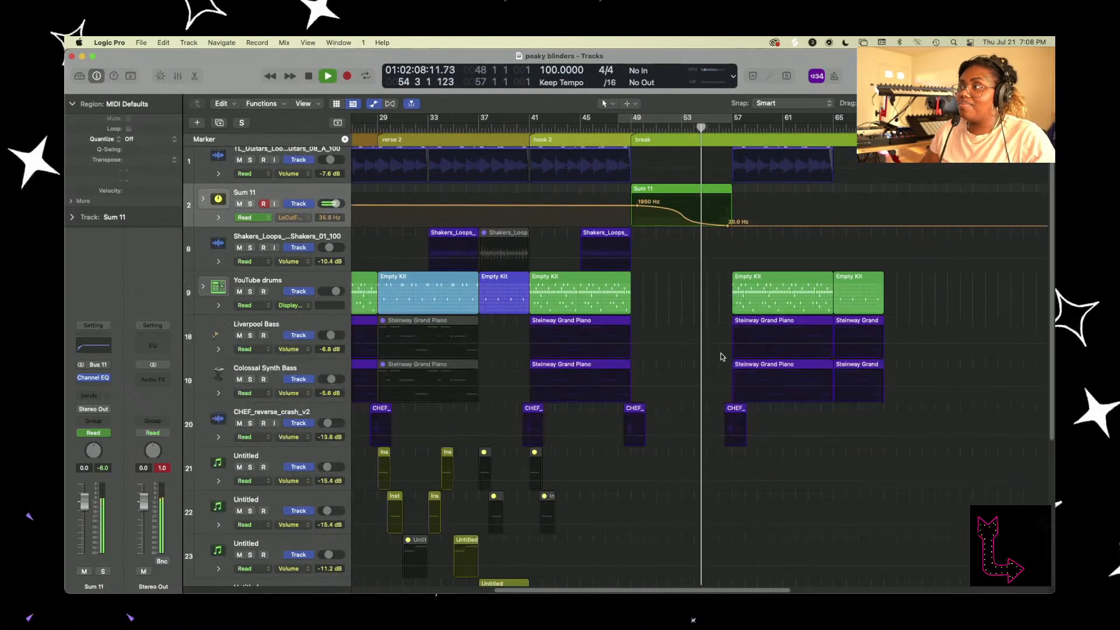
key(super+Left)
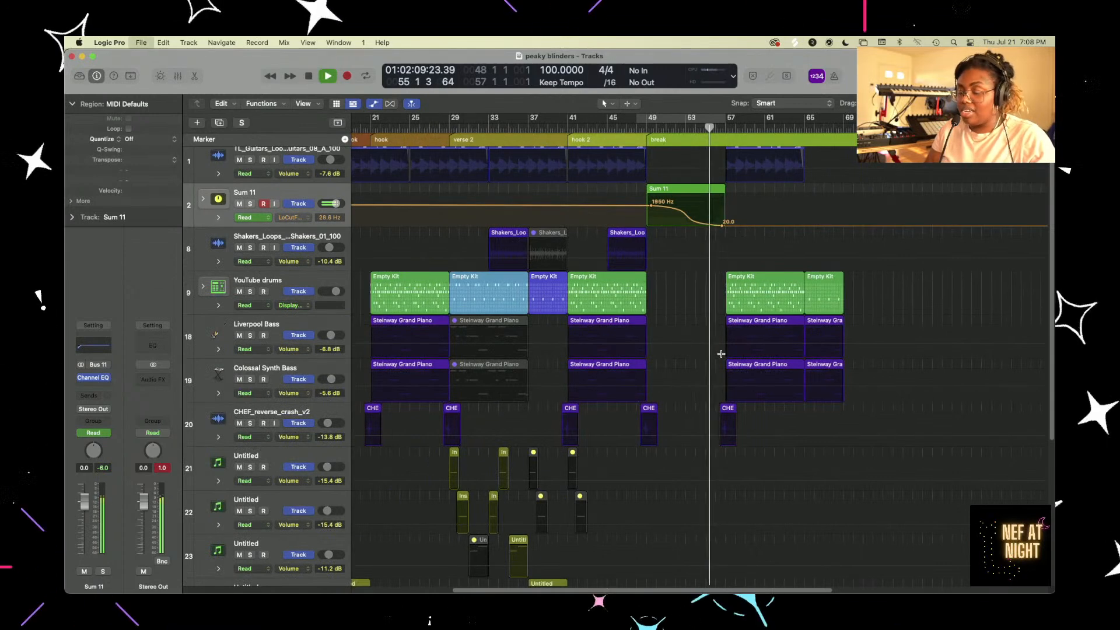
key(a)
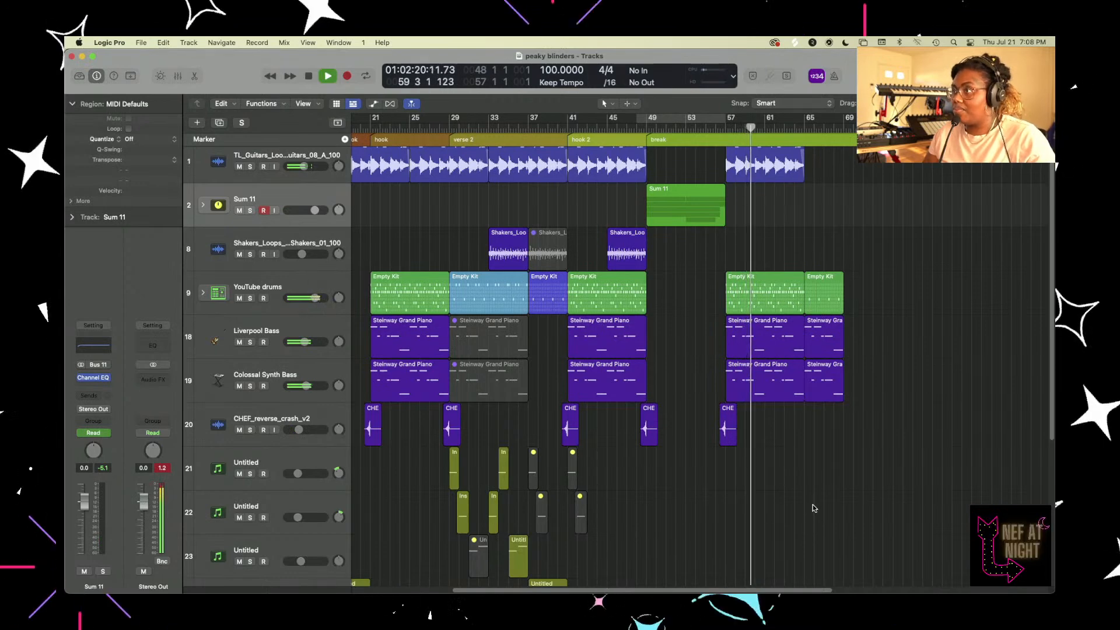
- Listen through the section after the break to bar 69 with all tracks in view, briefly checking the track automation
key(super+Left)
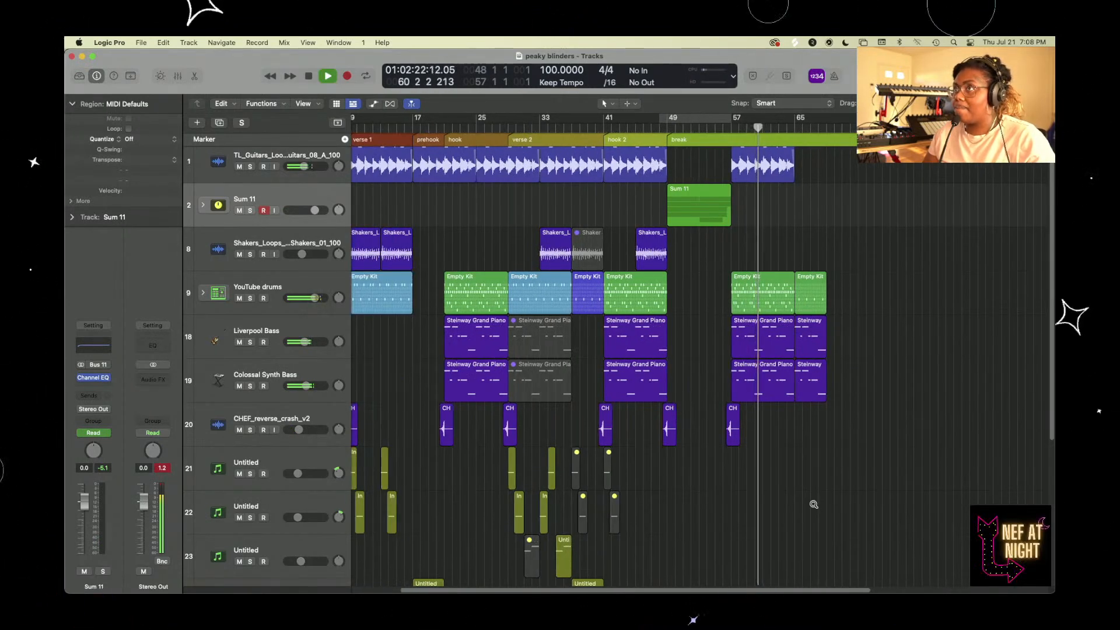
scroll(813, 503, down, 3)
scroll(813, 504, down, 3)
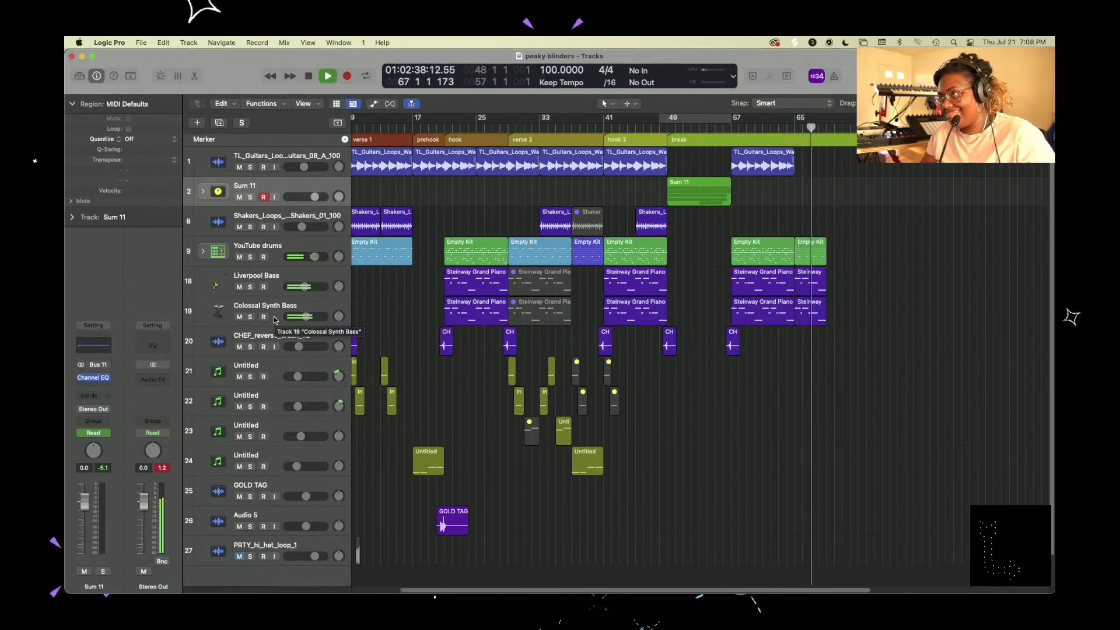
key(a)
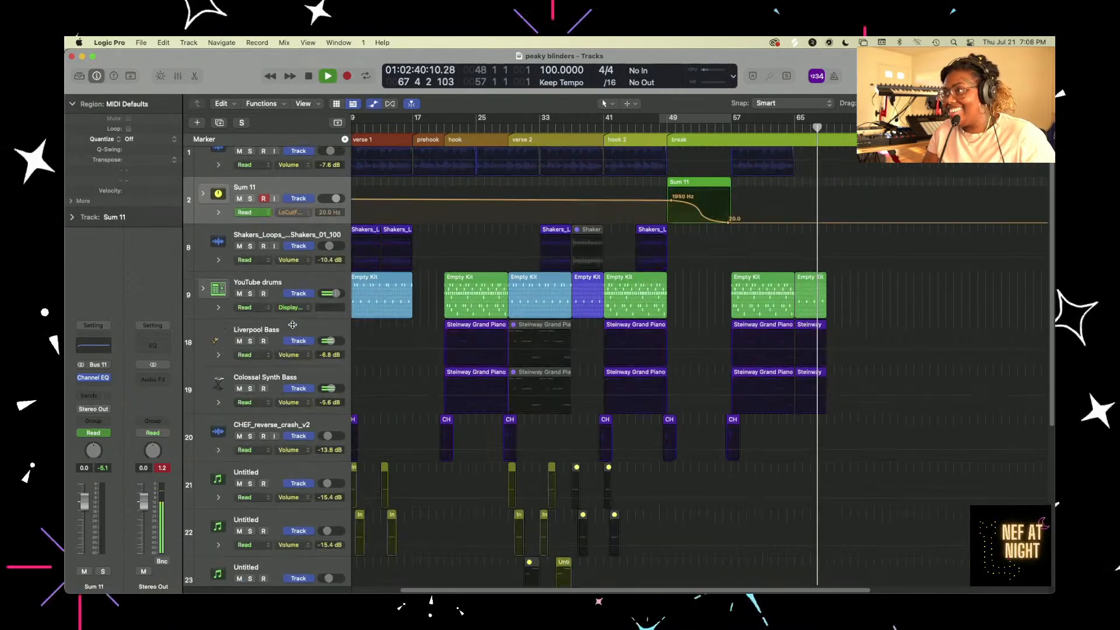
key(a)
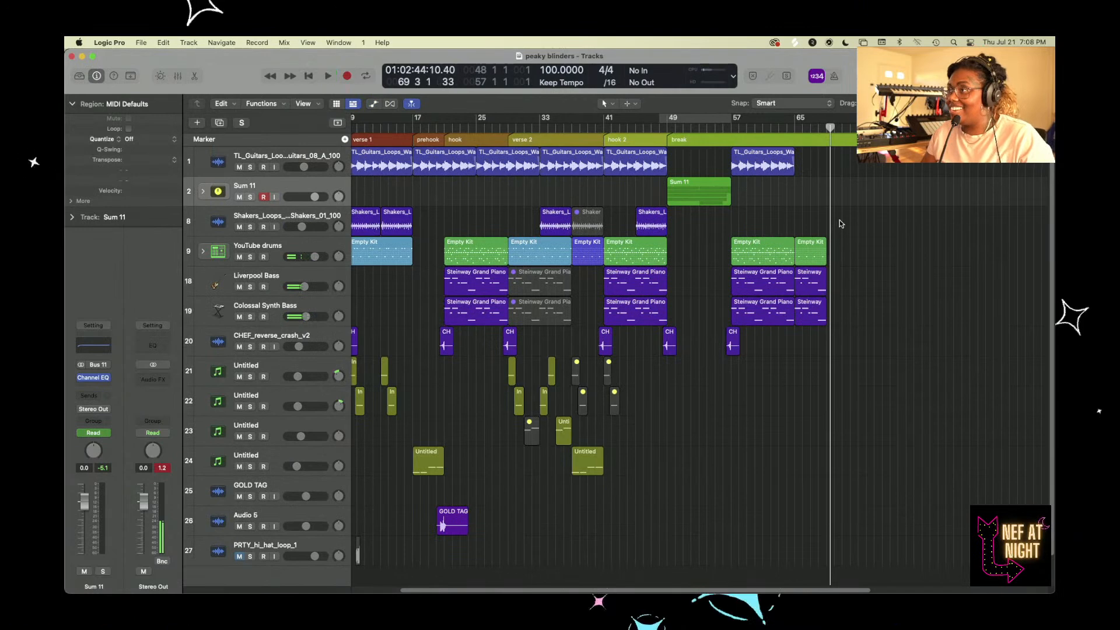
- Copy the guitar loop region from bar 57 to bar 65, butt it against the original, and play from the copy
click(753, 161)
drag(752, 161, 822, 170)
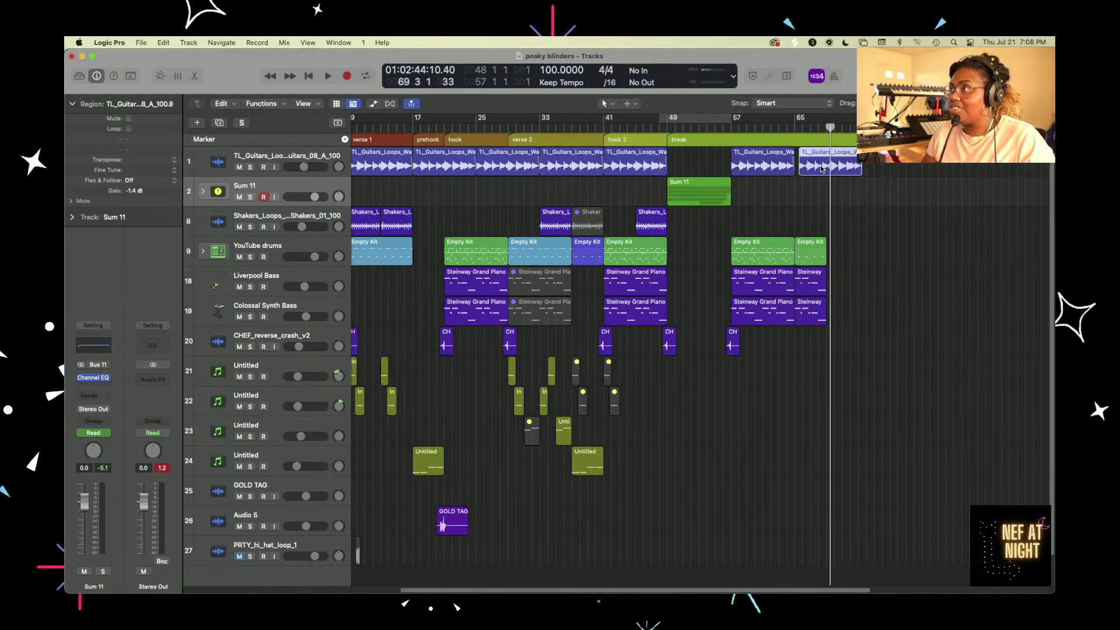
key(super+Right)
key(super+Right)
key(super+Right)
key(super+Down)
key(super+Down)
key(super+Down)
key(super+Down)
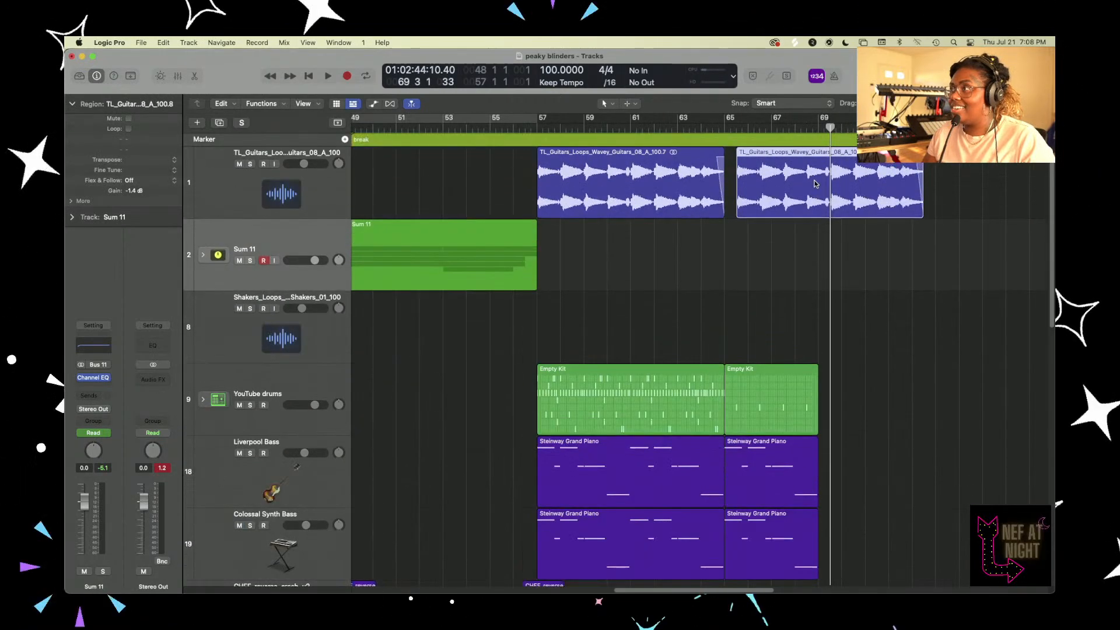
key(super+Down)
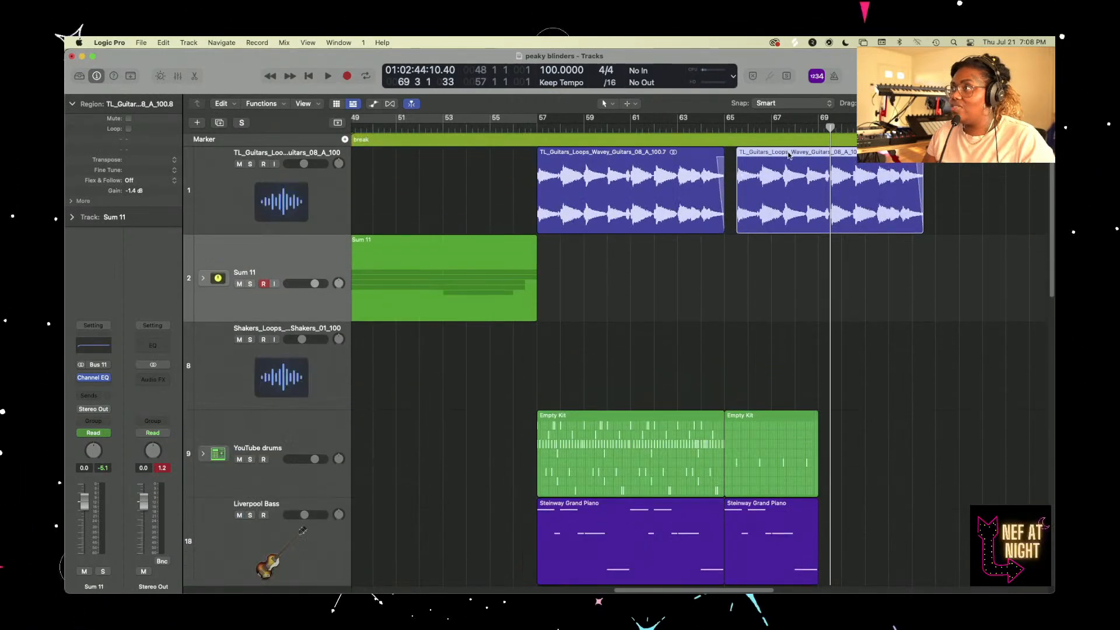
drag(788, 156, 776, 156)
key(shift+space)
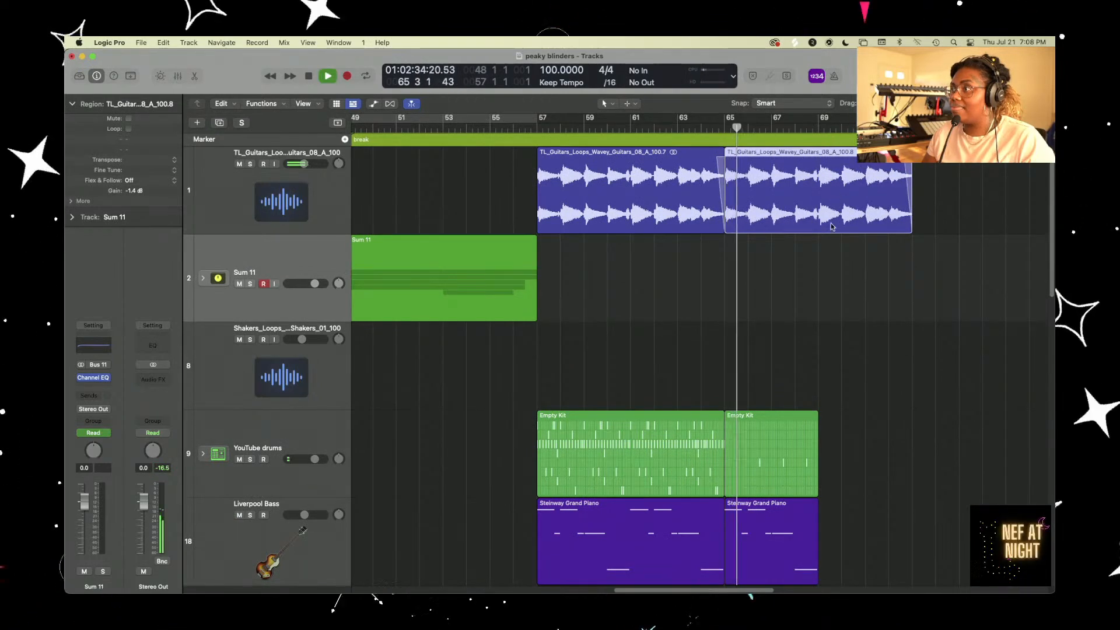
- Mute the Liverpool Bass and Colossal Synth Bass regions that start at bar 65
key(super+Left)
key(super+Left)
key(super+Up)
key(super+Up)
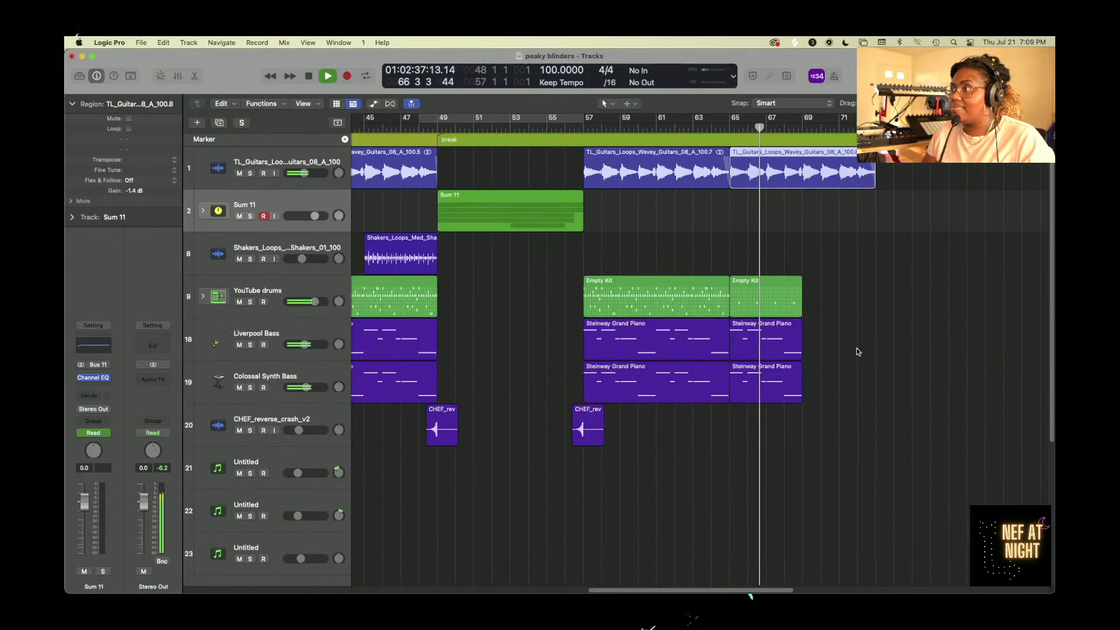
key(super+Left)
key(super+Up)
drag(822, 325, 774, 354)
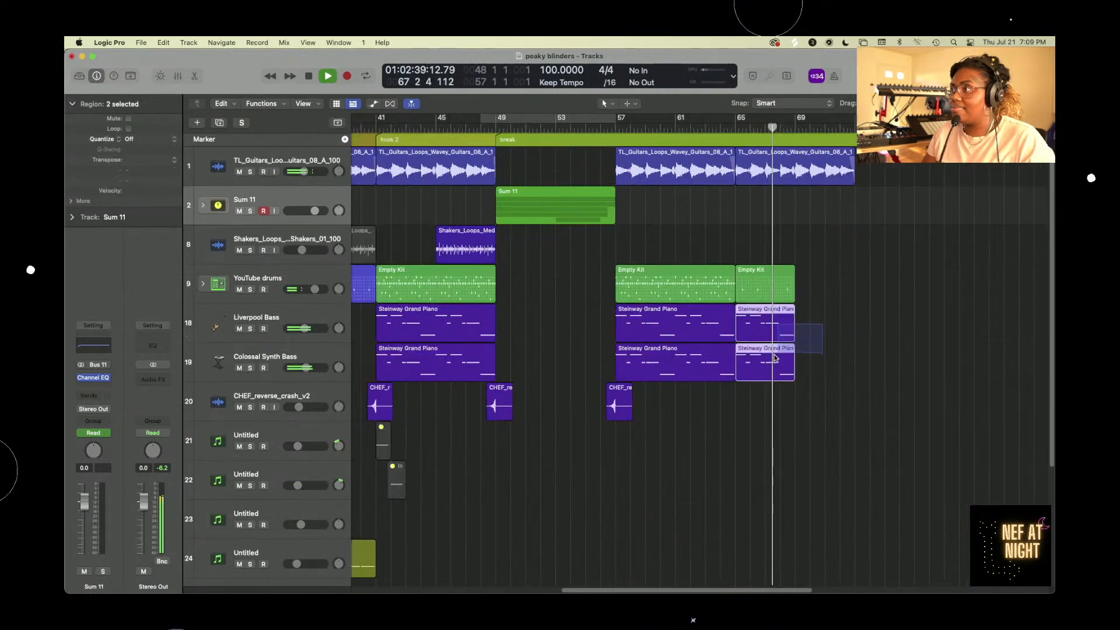
key(ctrl+m)
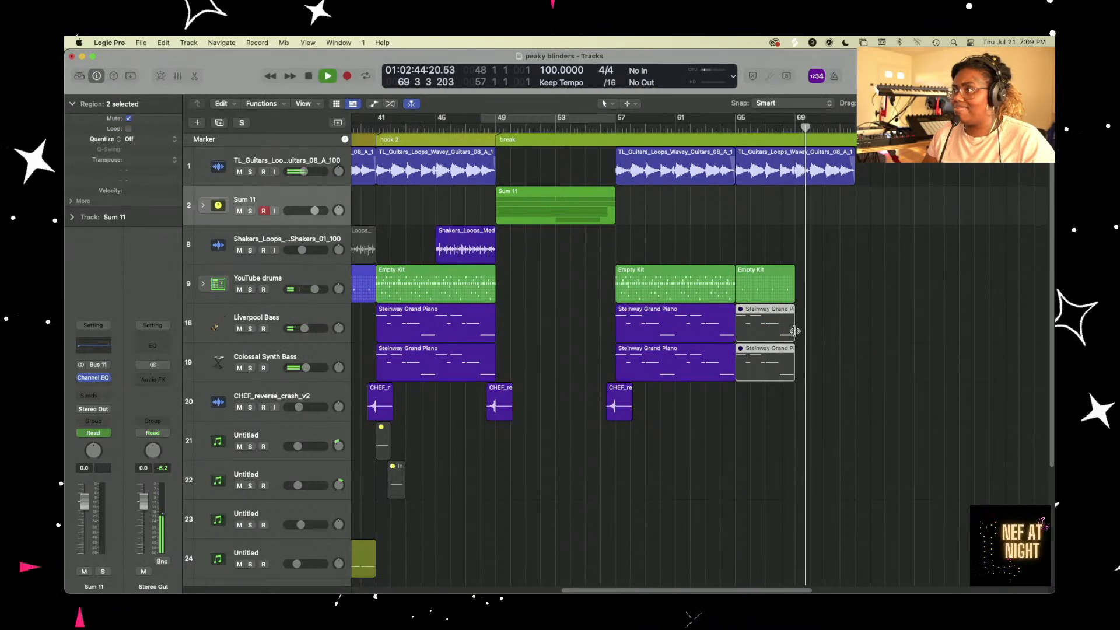
- Listen to the section with both bass regions muted through to bar 73, with more tracks in view
scroll(823, 333, left, 2)
scroll(822, 333, down, 5)
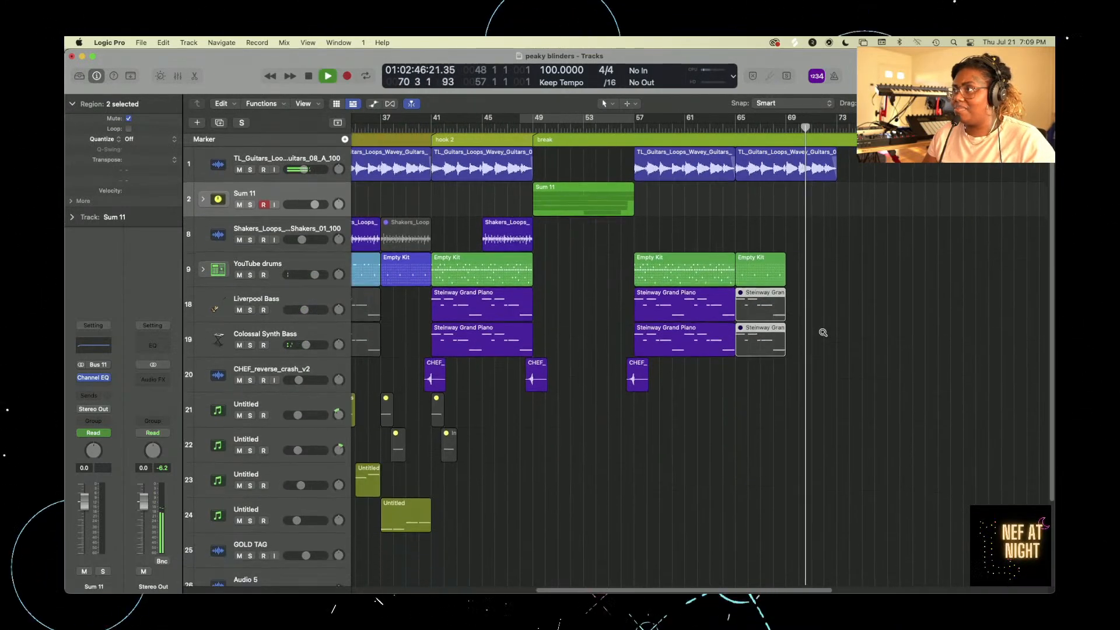
click(803, 285)
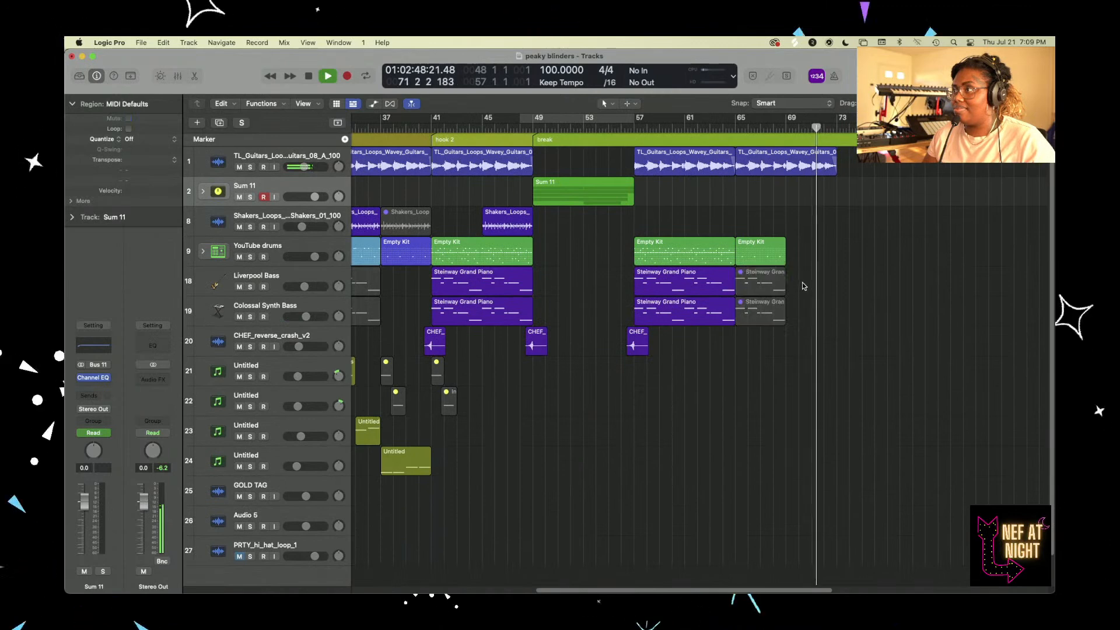
right_click(761, 314)
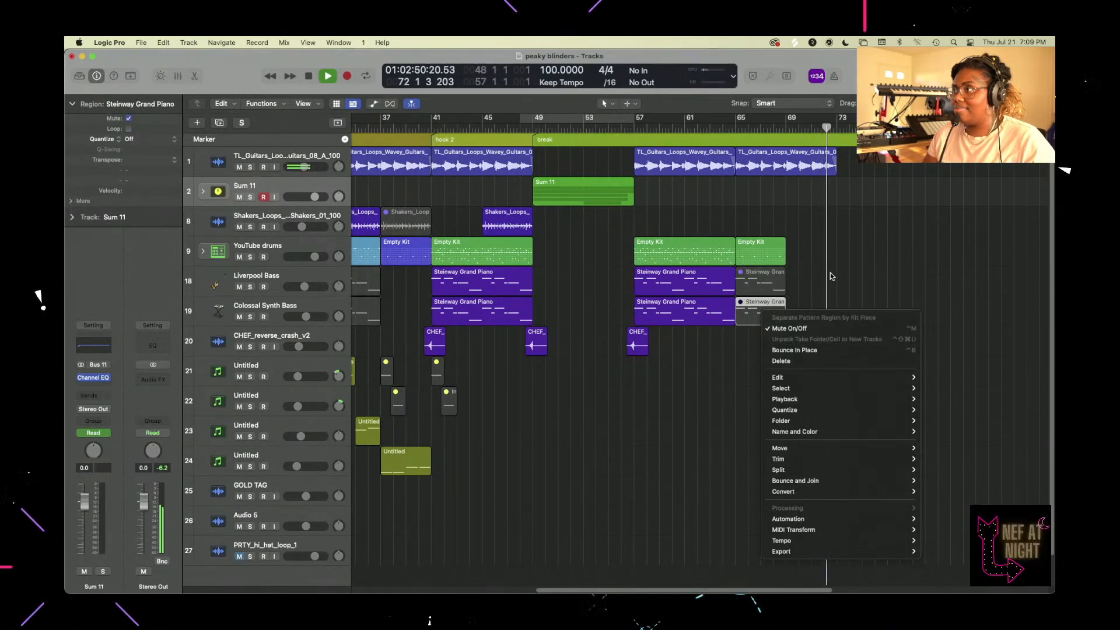
click(805, 271)
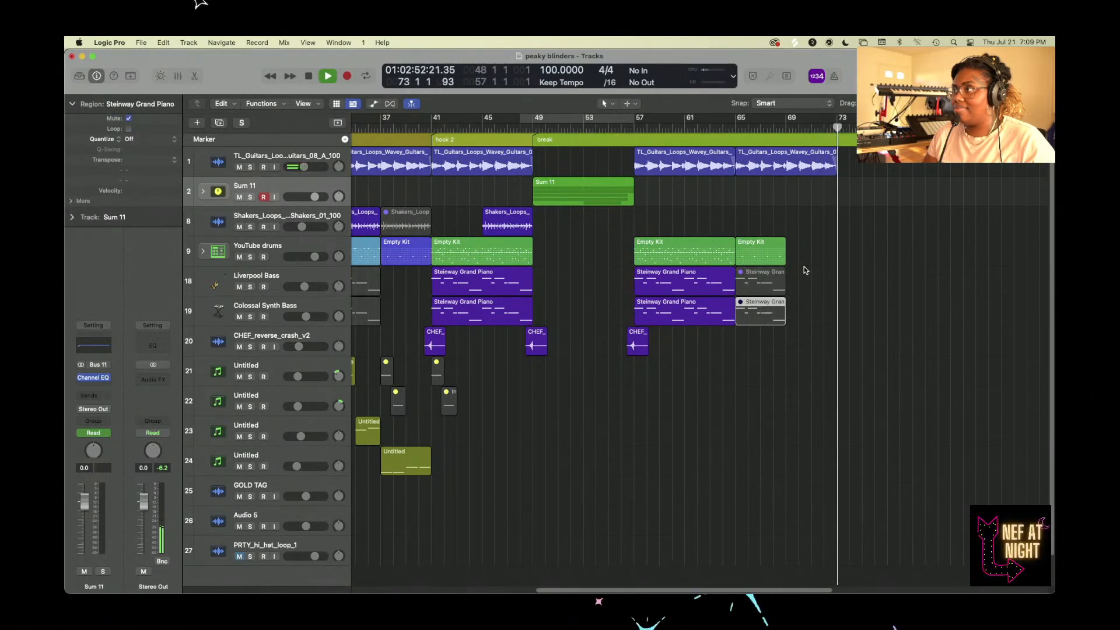
- Copy the reverse crash region from around bar 57 to around bar 65, and play back the transition from just before it
key(space)
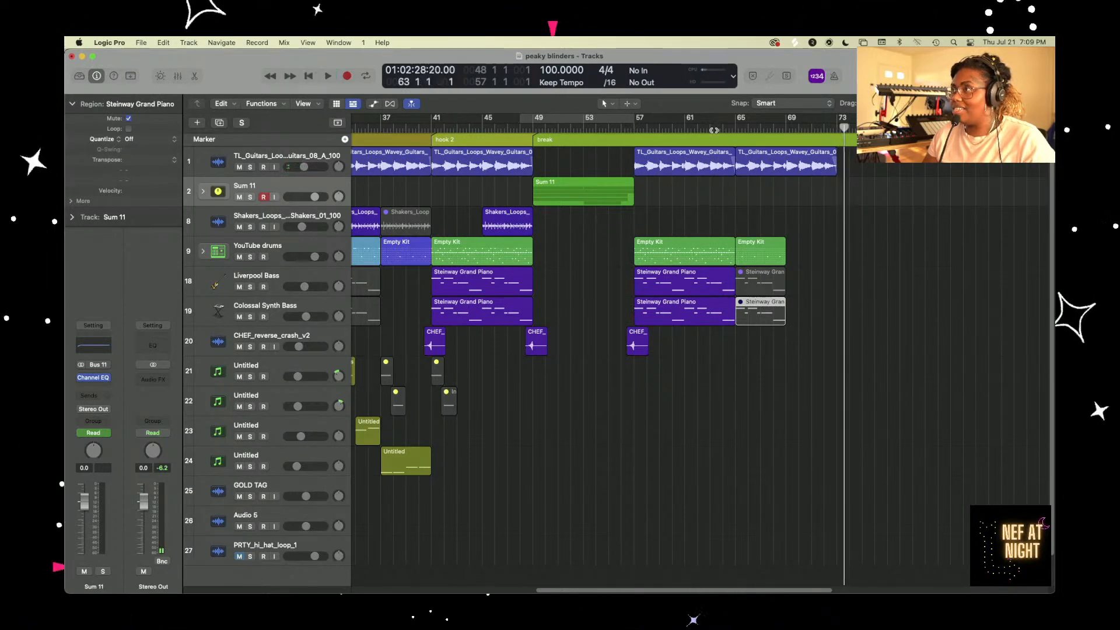
key(space)
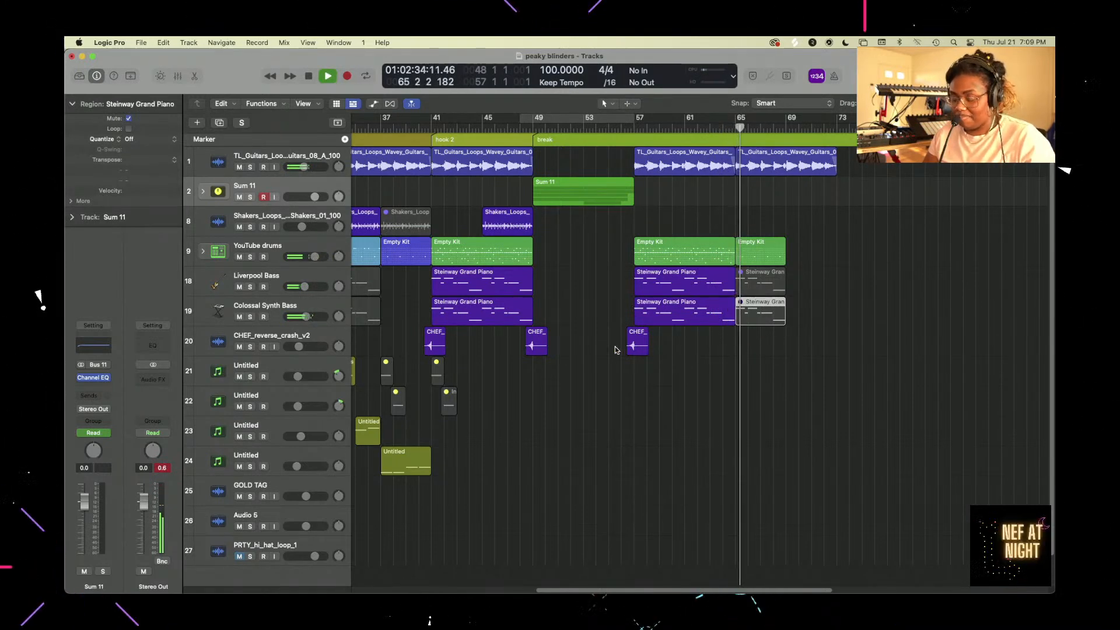
drag(649, 343, 744, 352)
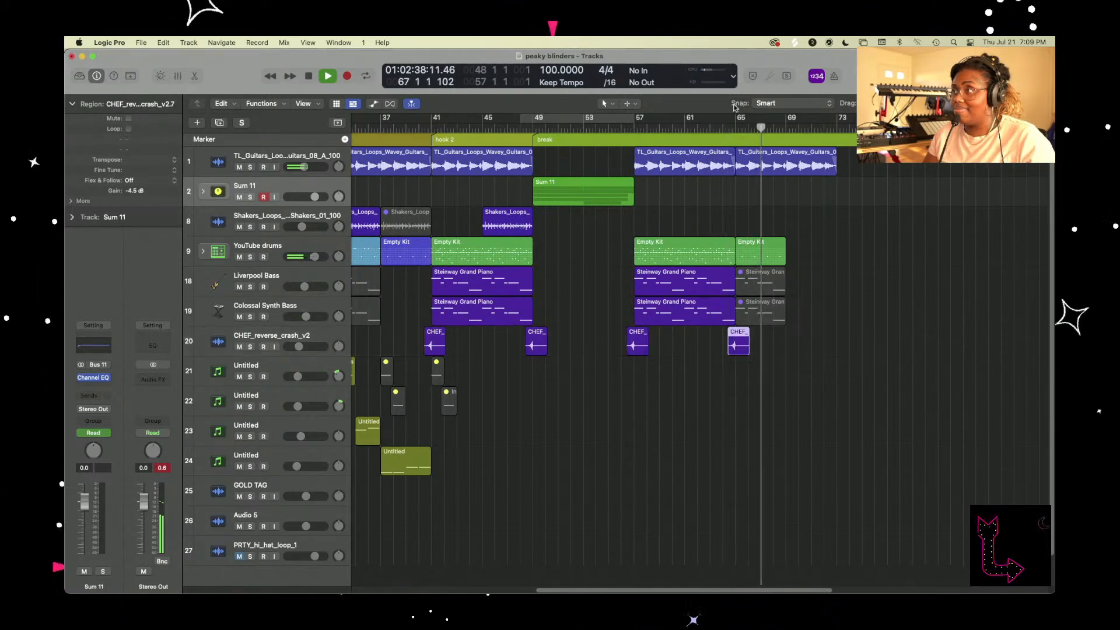
key(space)
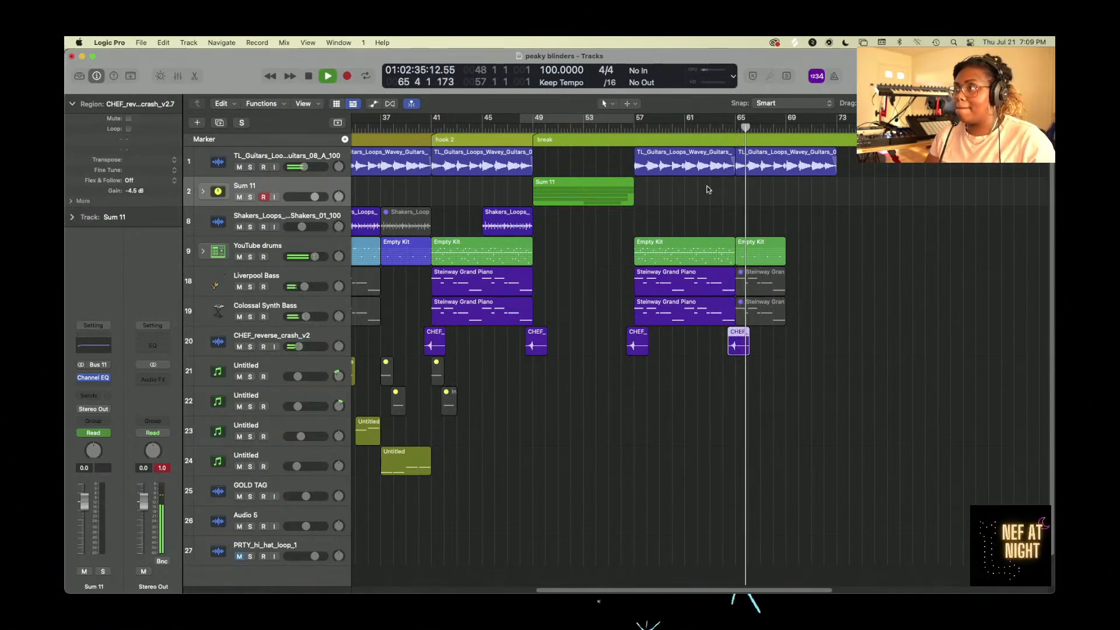
- Unmute the Liverpool Bass region at bar 65 and audition the section from just before it through bar 73
right_click(752, 278)
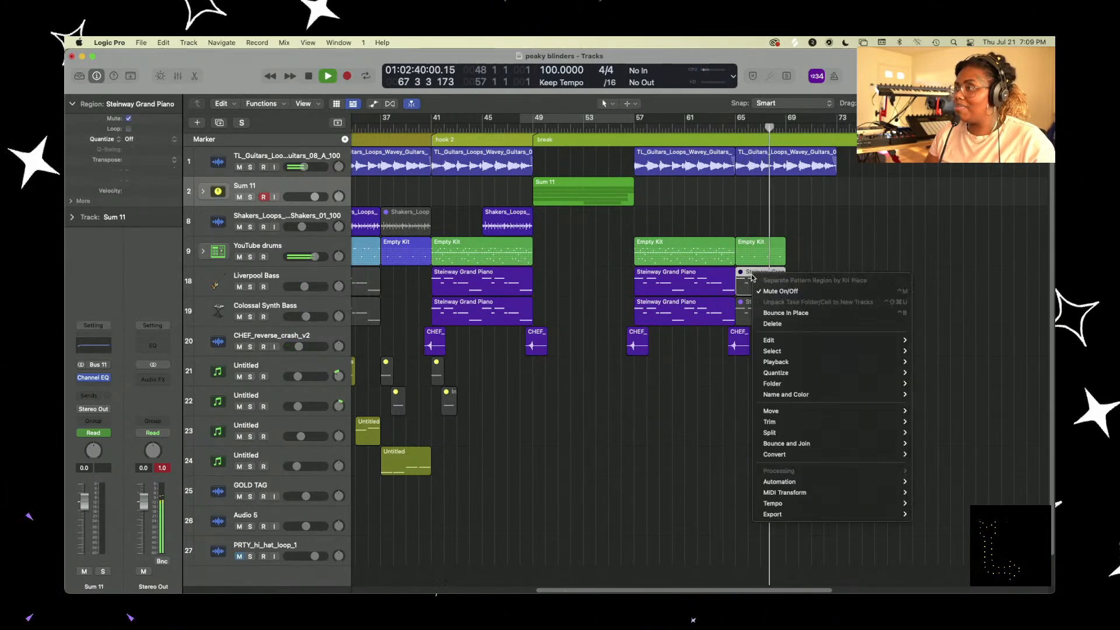
click(781, 291)
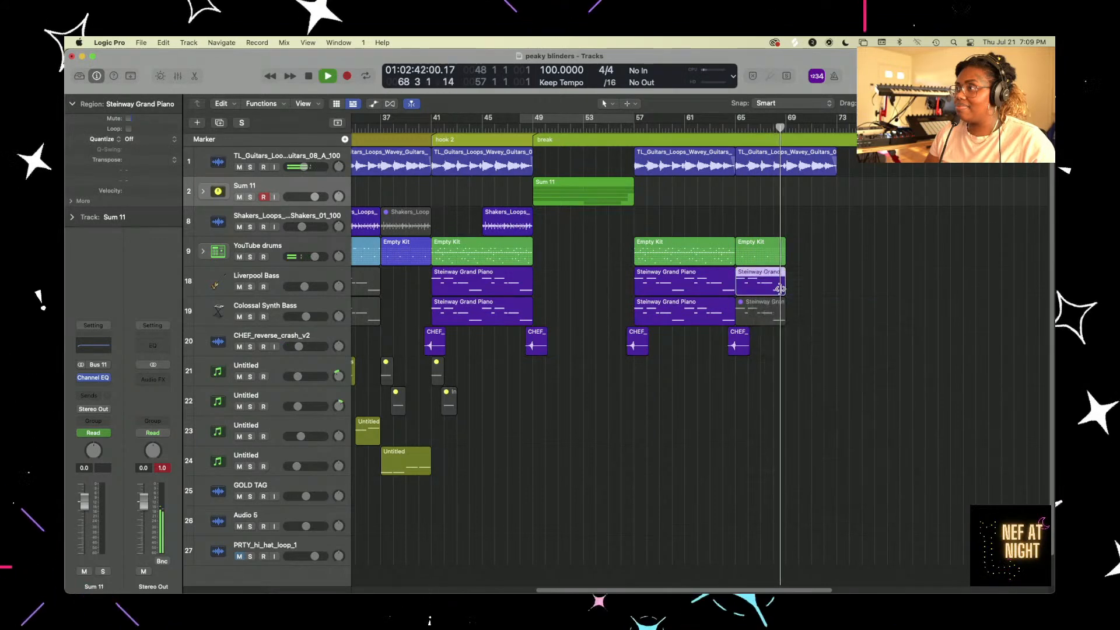
click(722, 129)
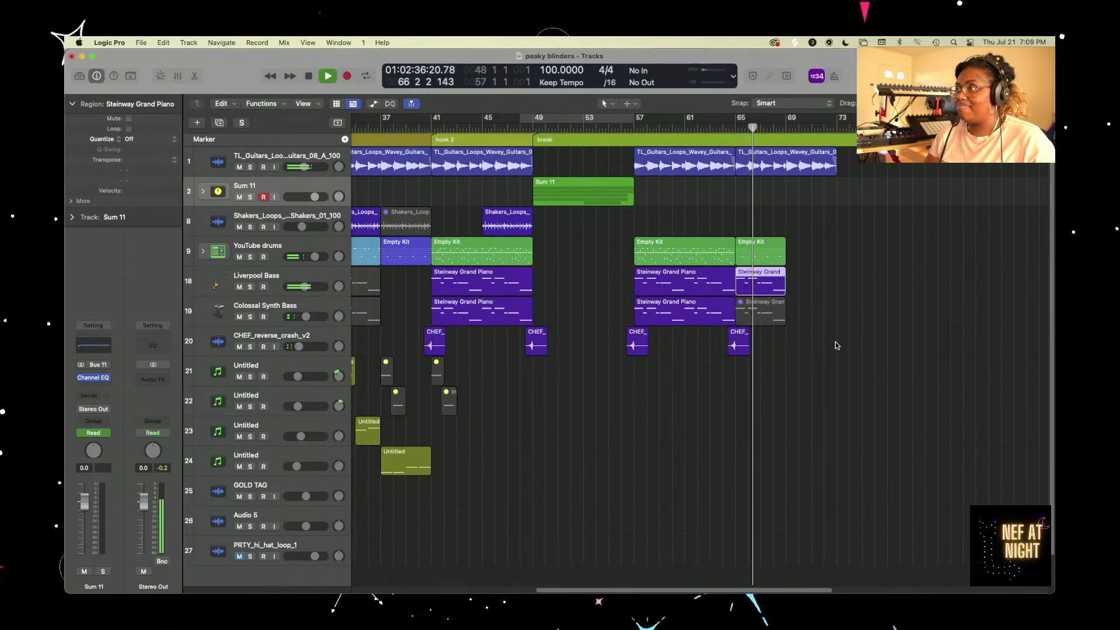
scroll(836, 344, down, 1)
scroll(836, 344, down, 3)
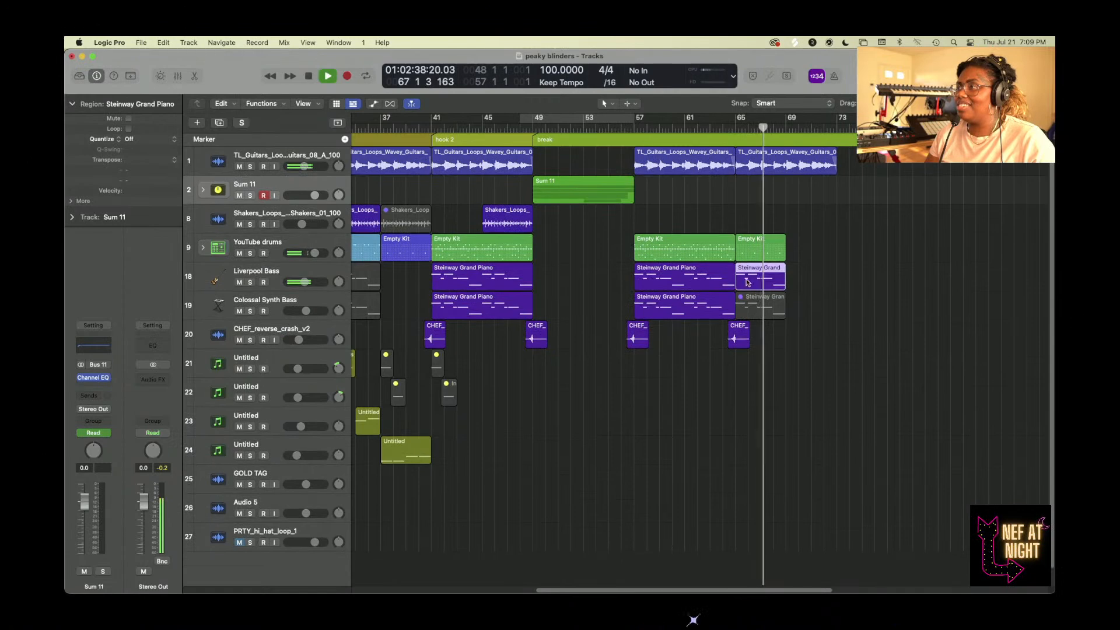
scroll(785, 304, down, 1)
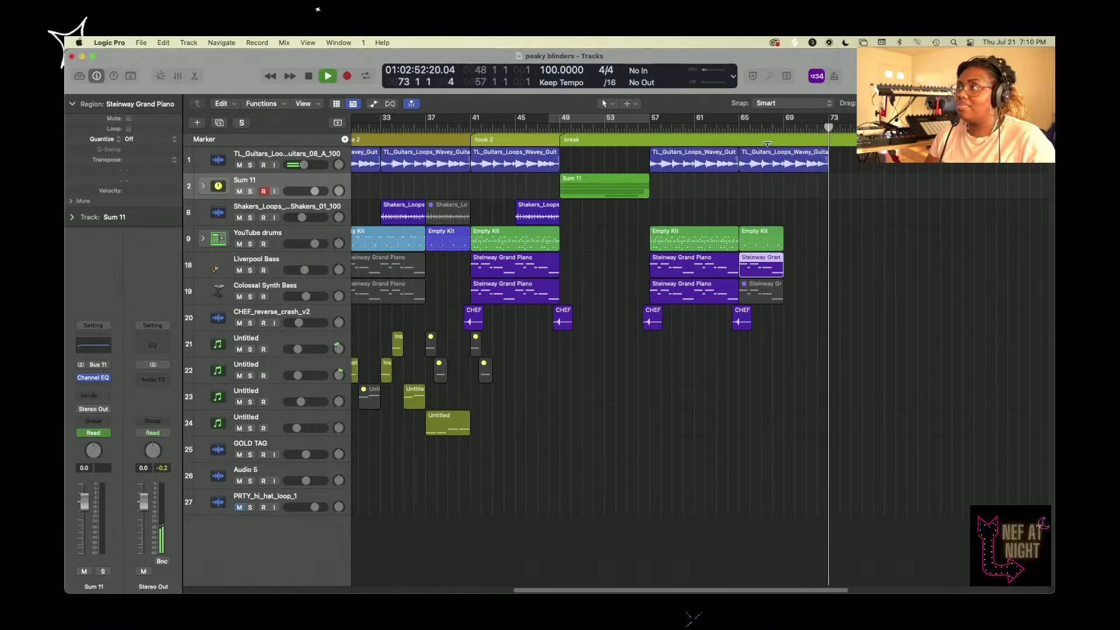
- Stop playback, create a marker at bar 65 and name it "ending"
key(space)
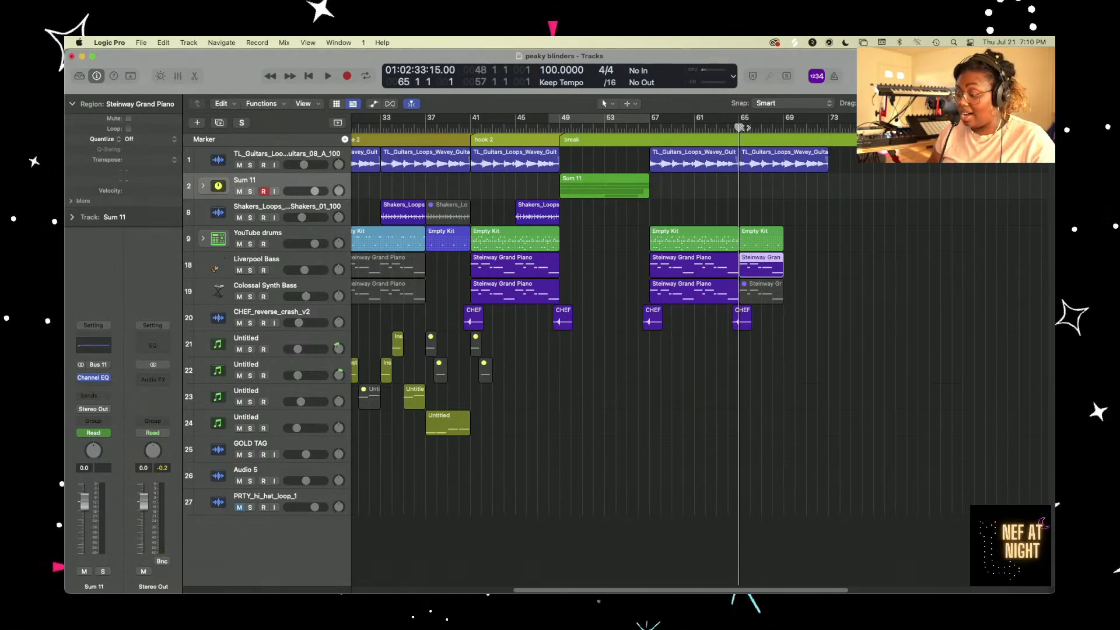
key(alt+apostrophe)
key(g)
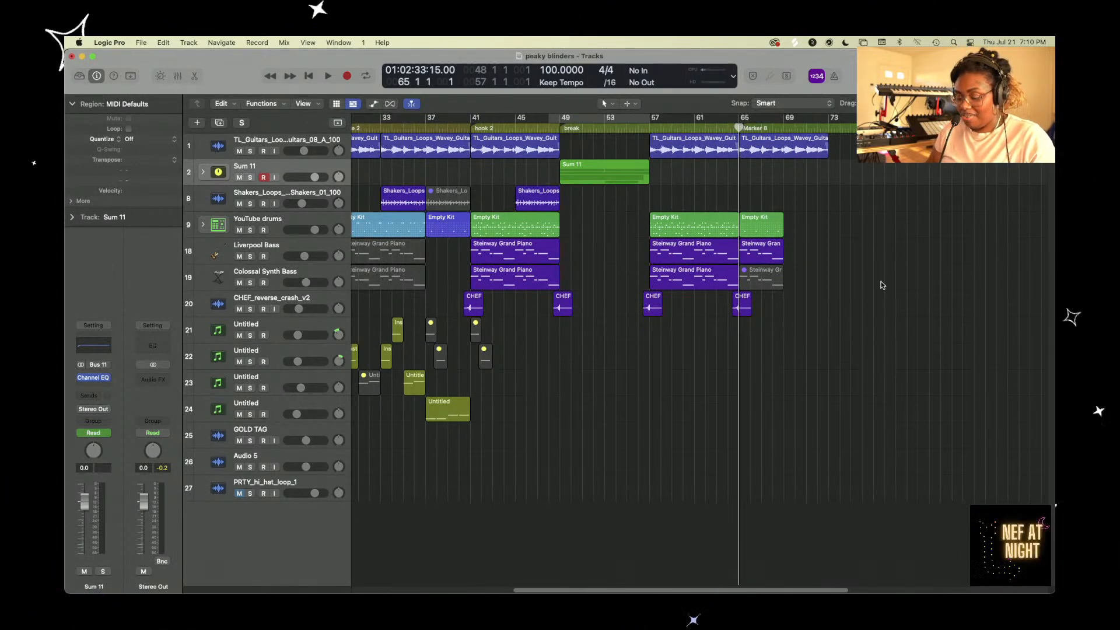
key(shift+super+apostrophe)
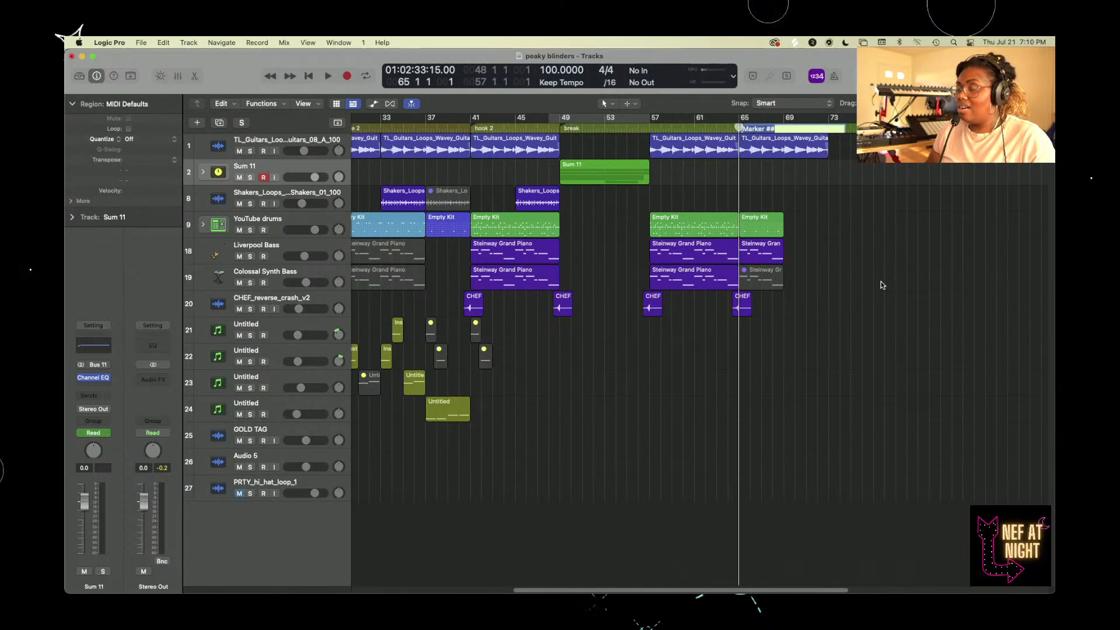
text(ending)
key(Return)
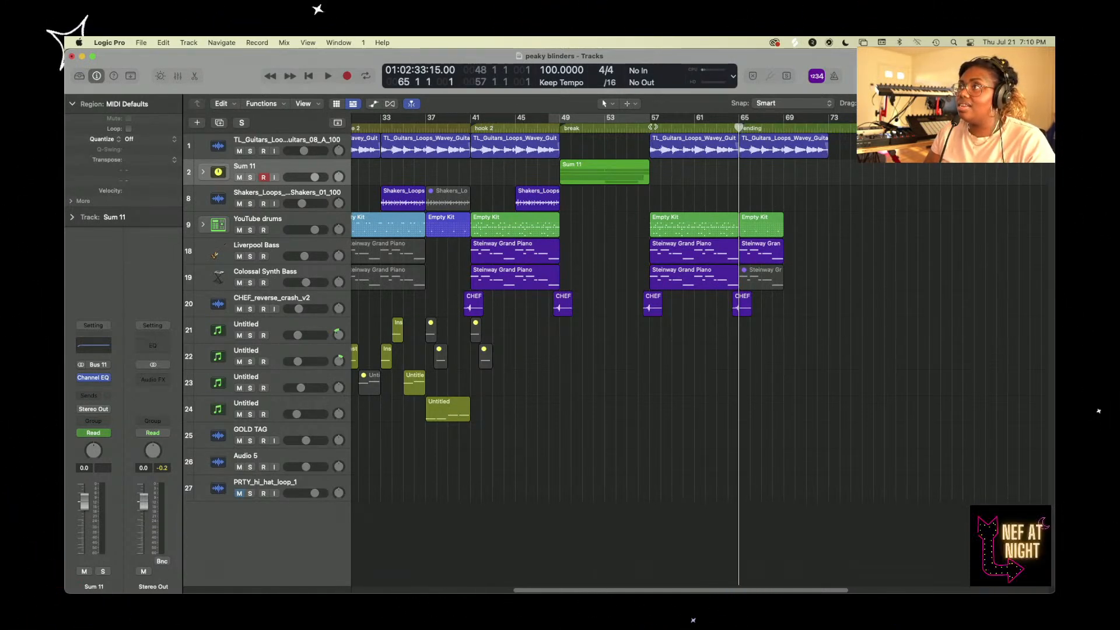
- Set the playhead to bar 57 and move the guitar, drum, bass and reverse crash regions of the ending eight bars later to bar 73
drag(653, 127, 649, 126)
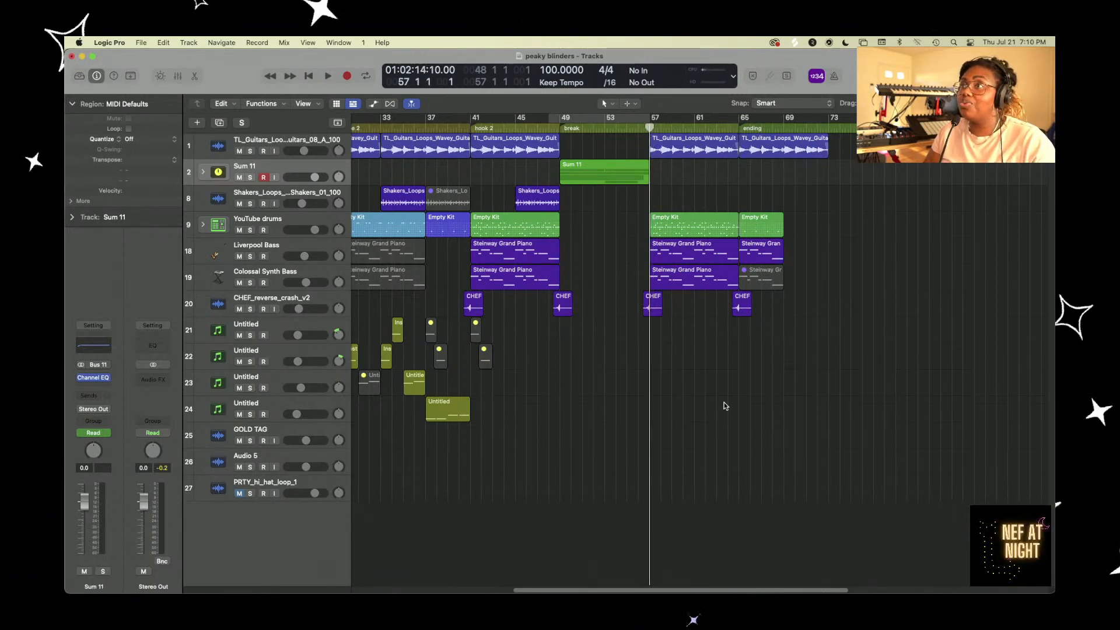
scroll(724, 406, down, 5)
scroll(725, 405, up, 3)
scroll(724, 404, up, 3)
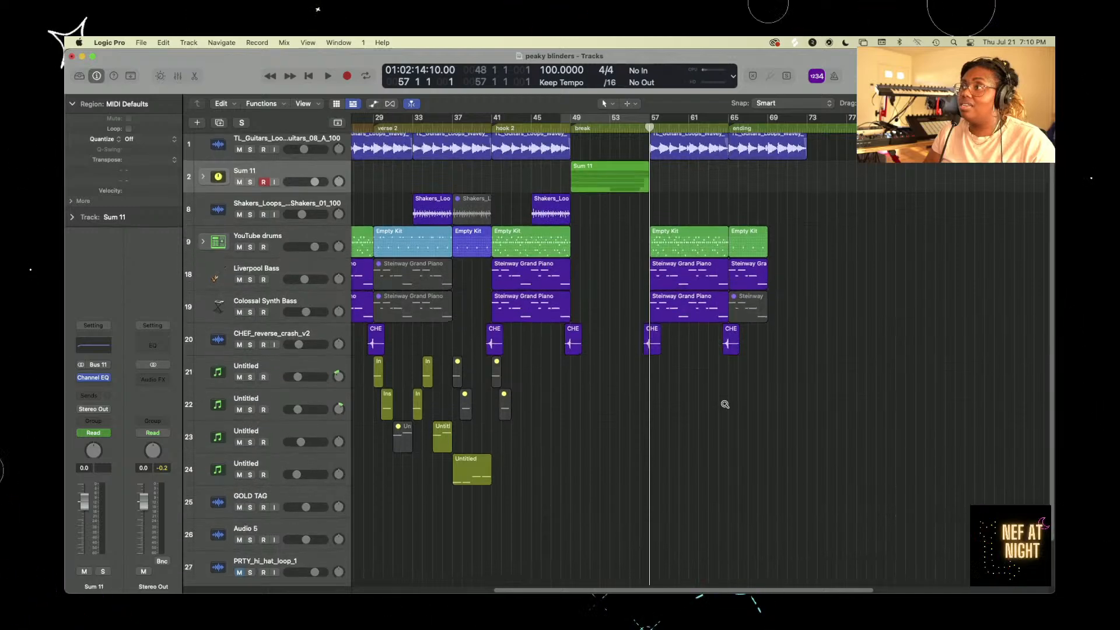
scroll(724, 404, up, 1)
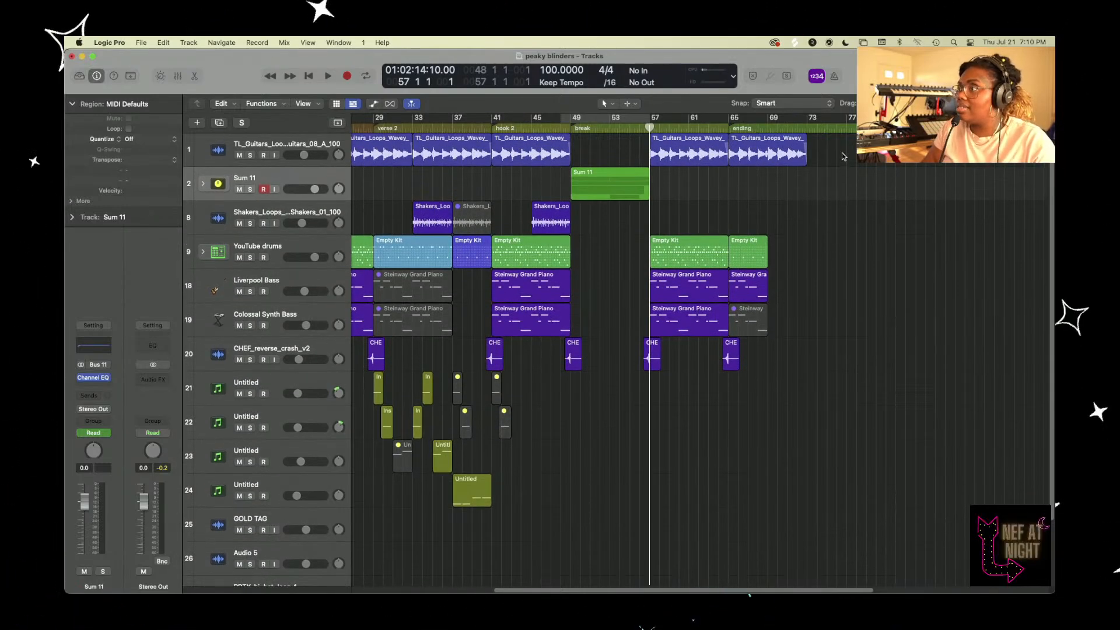
drag(840, 154, 734, 358)
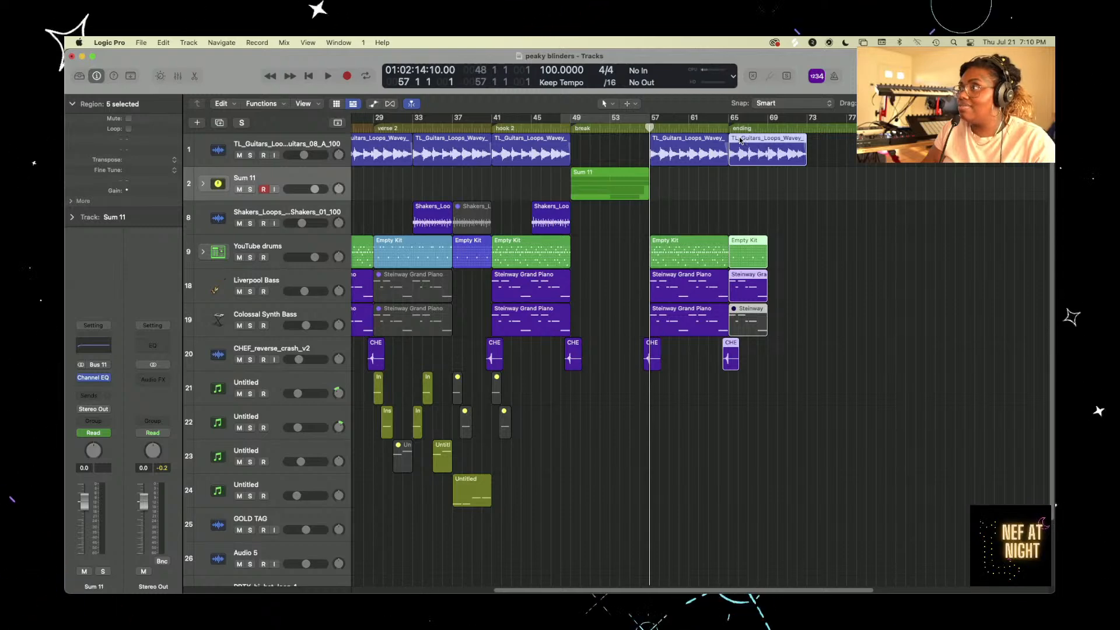
drag(750, 144, 820, 141)
- Copy the guitar, drum and both bass regions from bar 57 to bar 65 to fill the gap before the ending
click(771, 165)
drag(736, 188, 674, 331)
drag(657, 157, 736, 166)
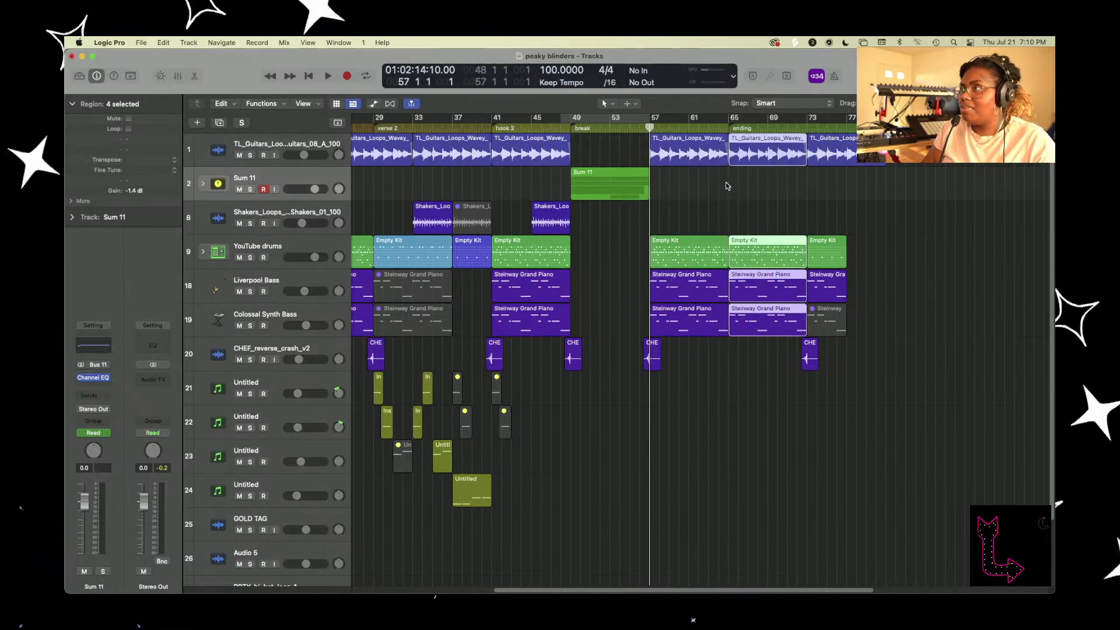
click(726, 183)
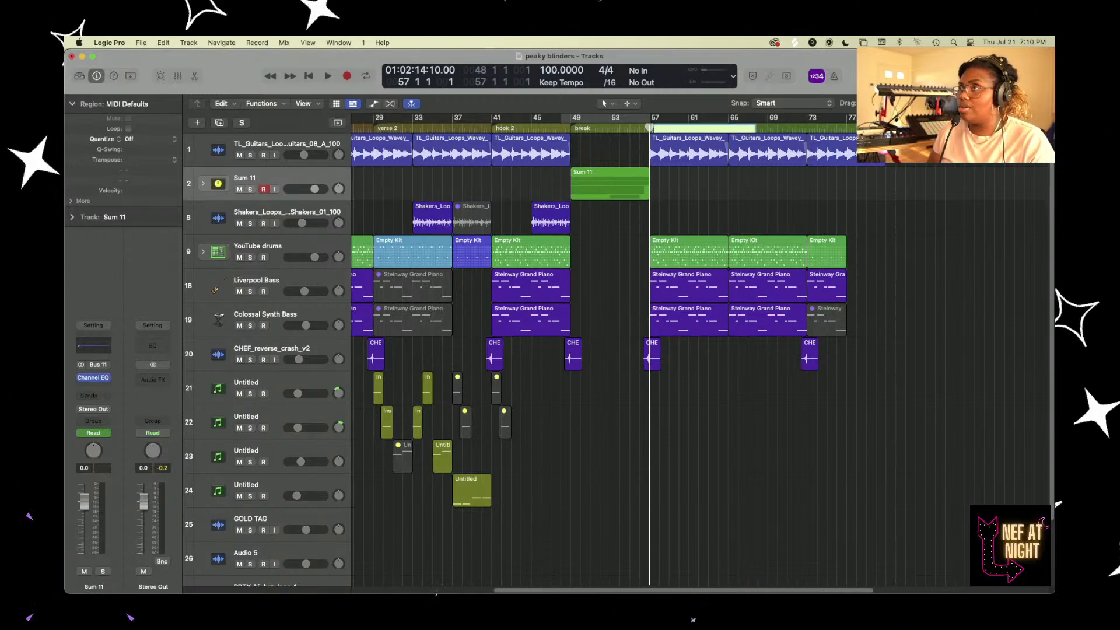
- Name the new marker at bar 57 "hook end" and move the "ending" marker to bar 73, closing the global tracks again
text(hook eb)
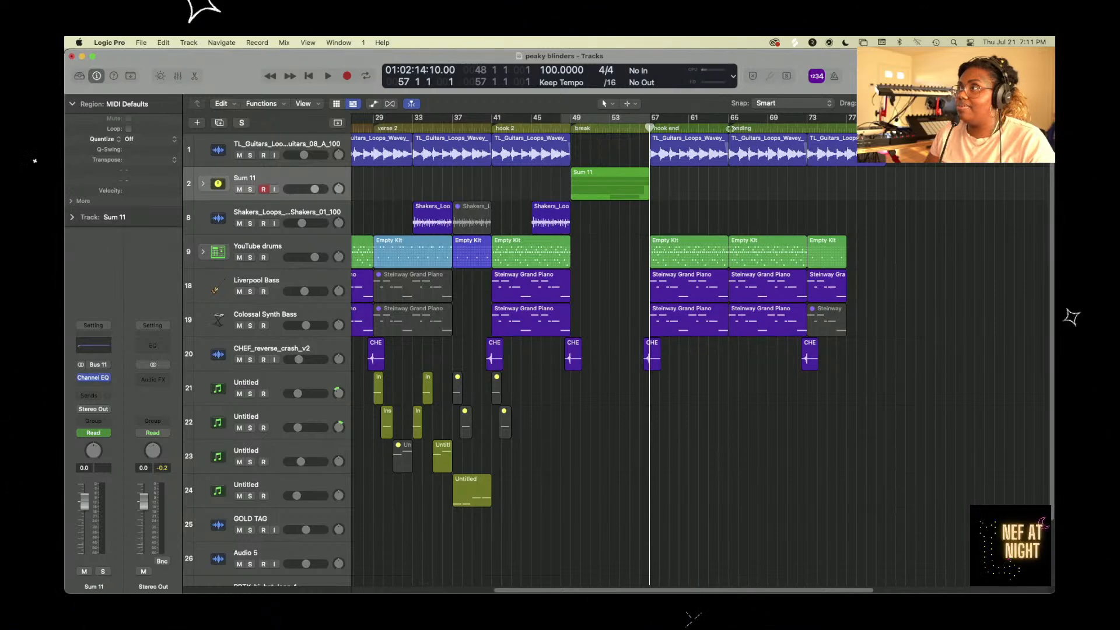
click(338, 123)
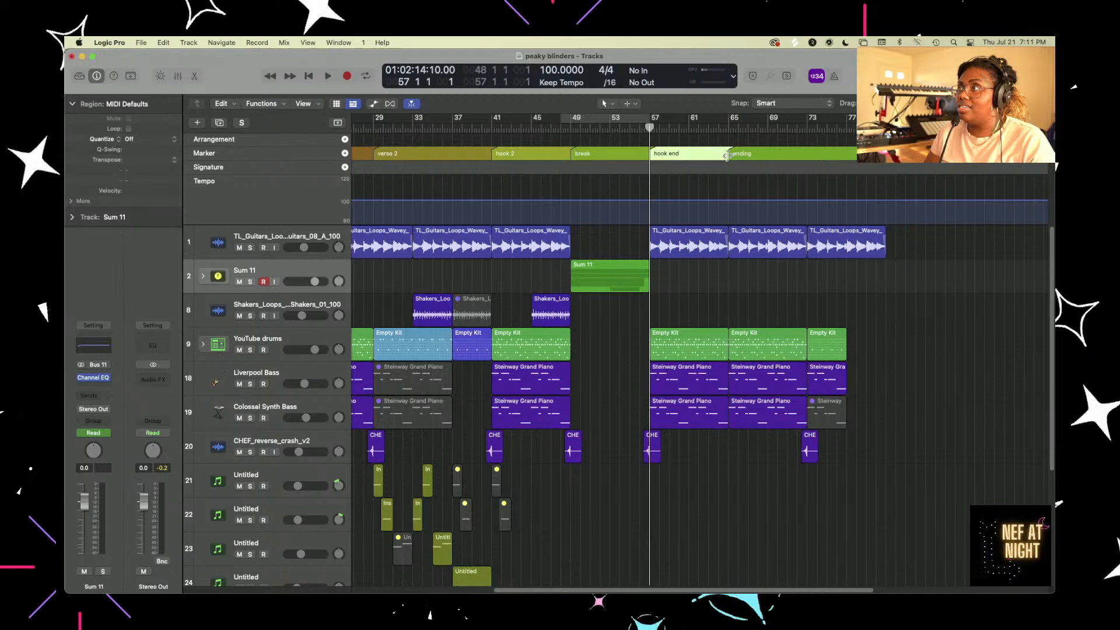
drag(730, 154, 807, 158)
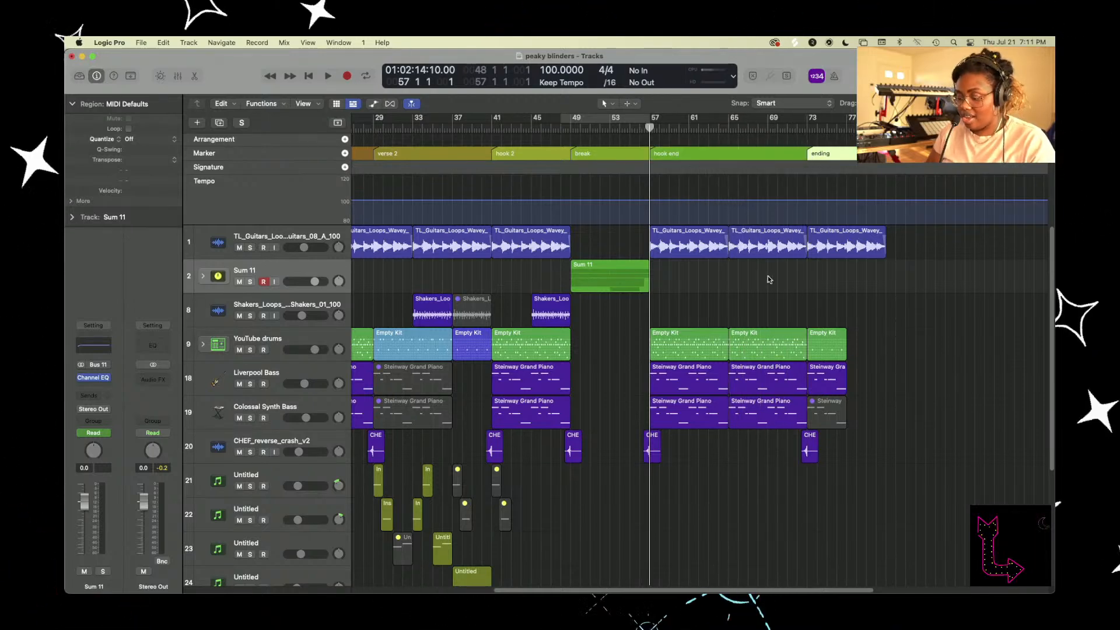
key(g)
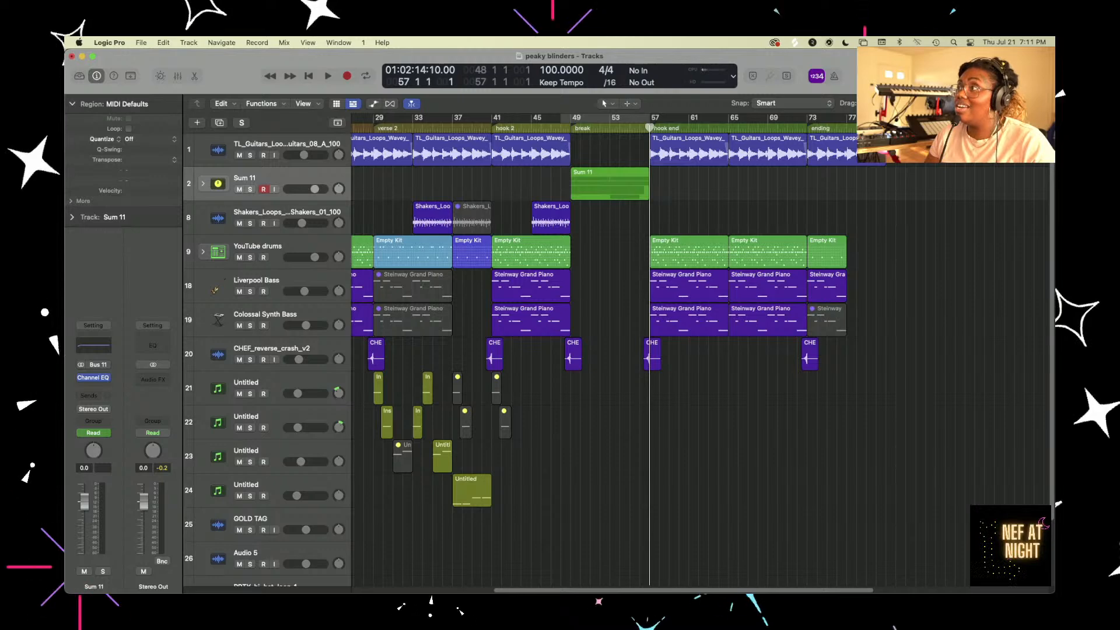
- Place the playhead at the song's end at bar 81 to check its length, and review the arrangement back to verse 1
drag(877, 127, 885, 128)
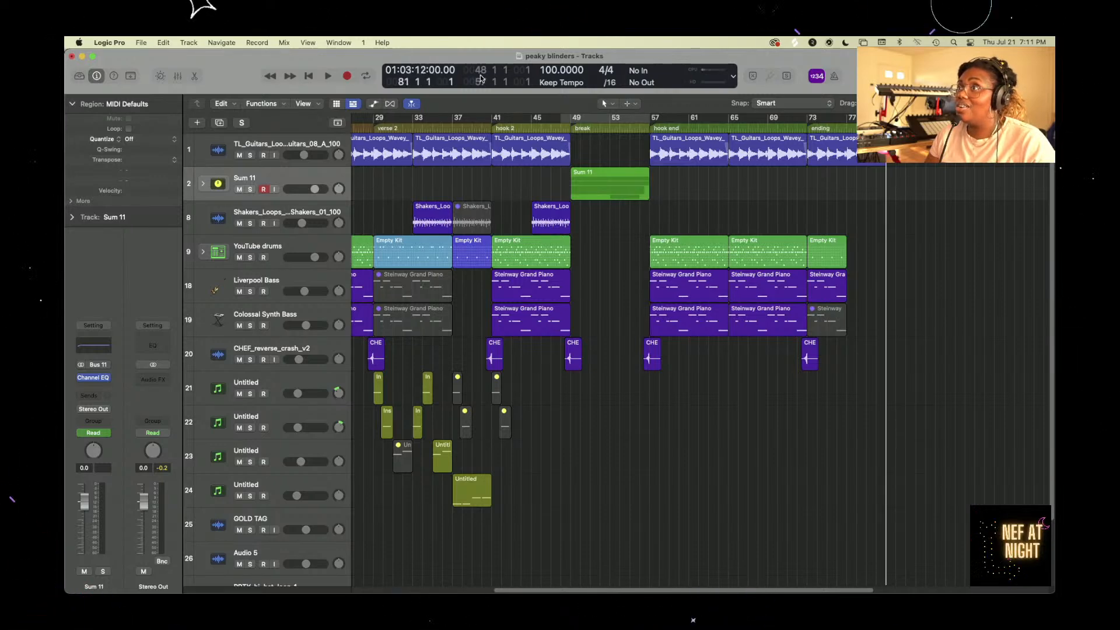
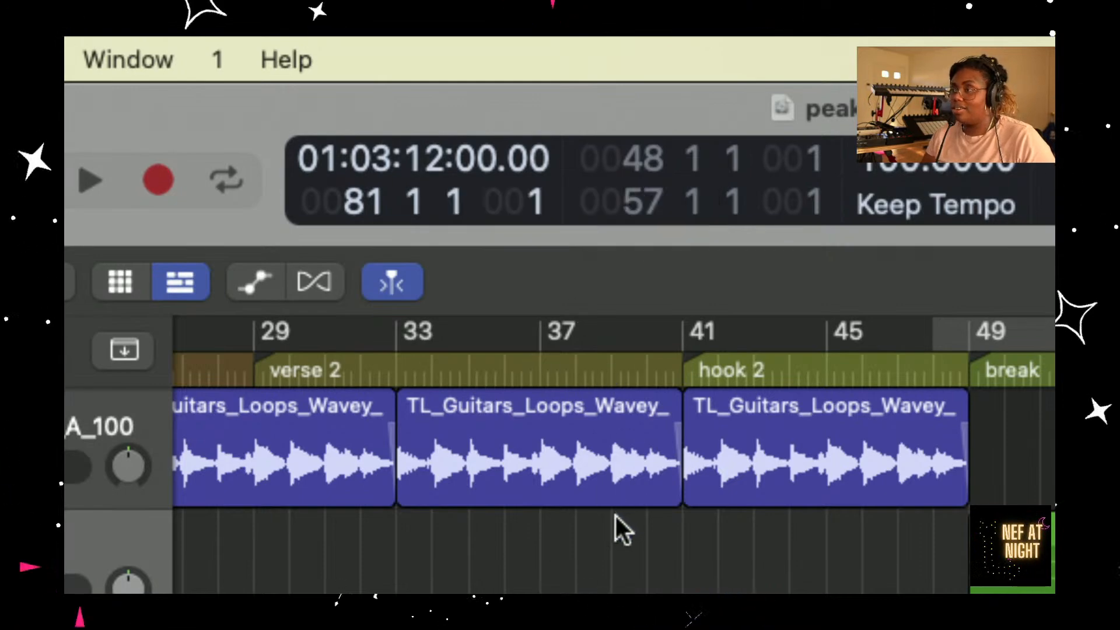
scroll(634, 516, down, 1)
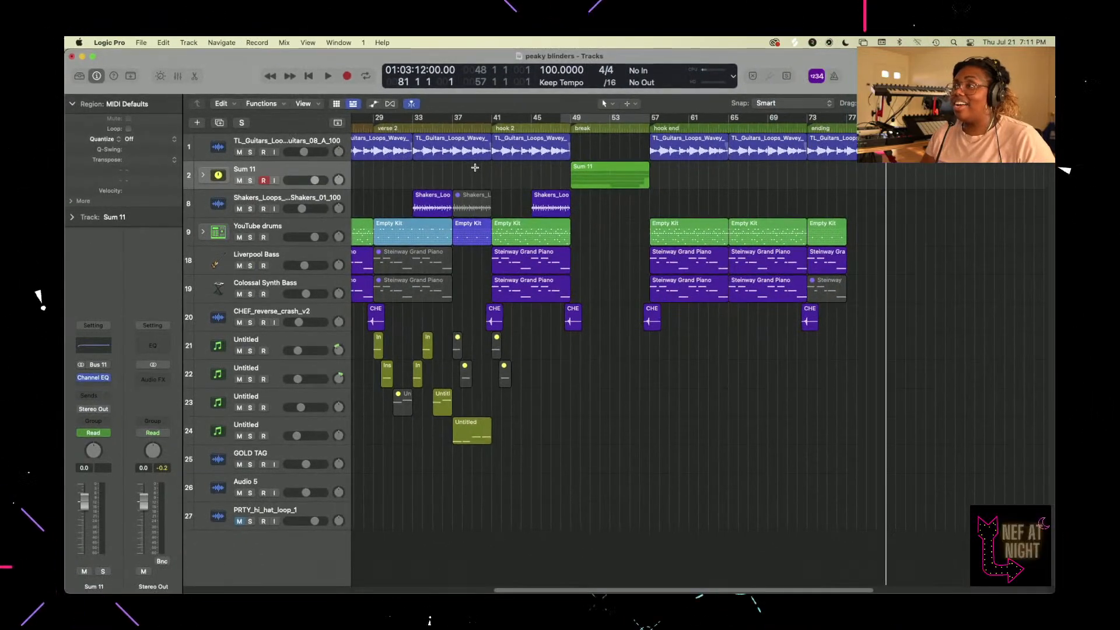
scroll(596, 316, left, 2)
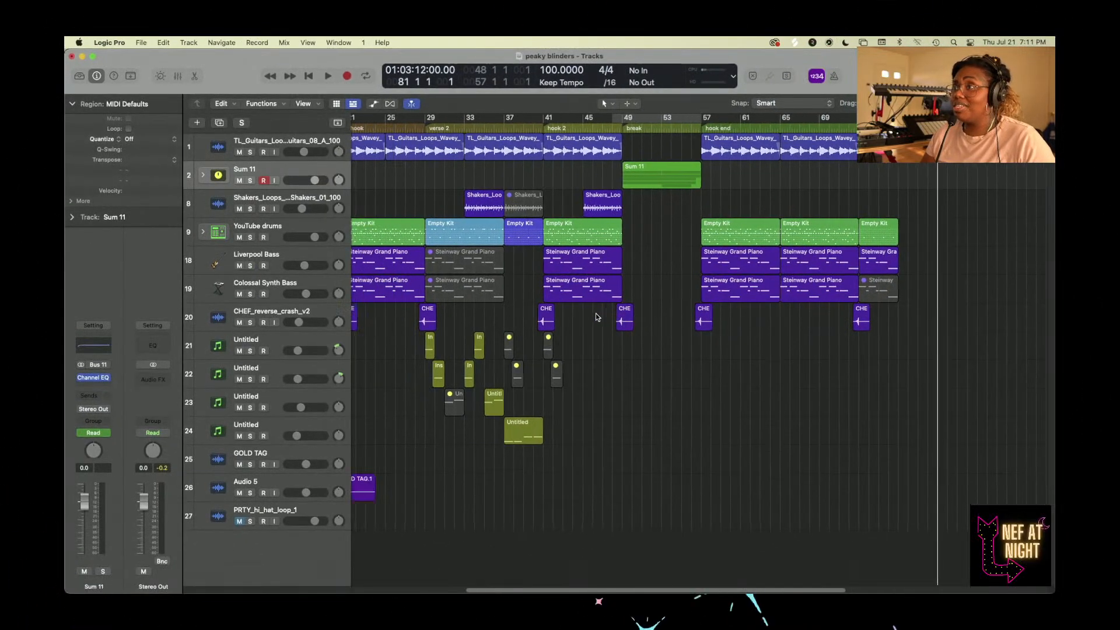
scroll(597, 317, left, 5)
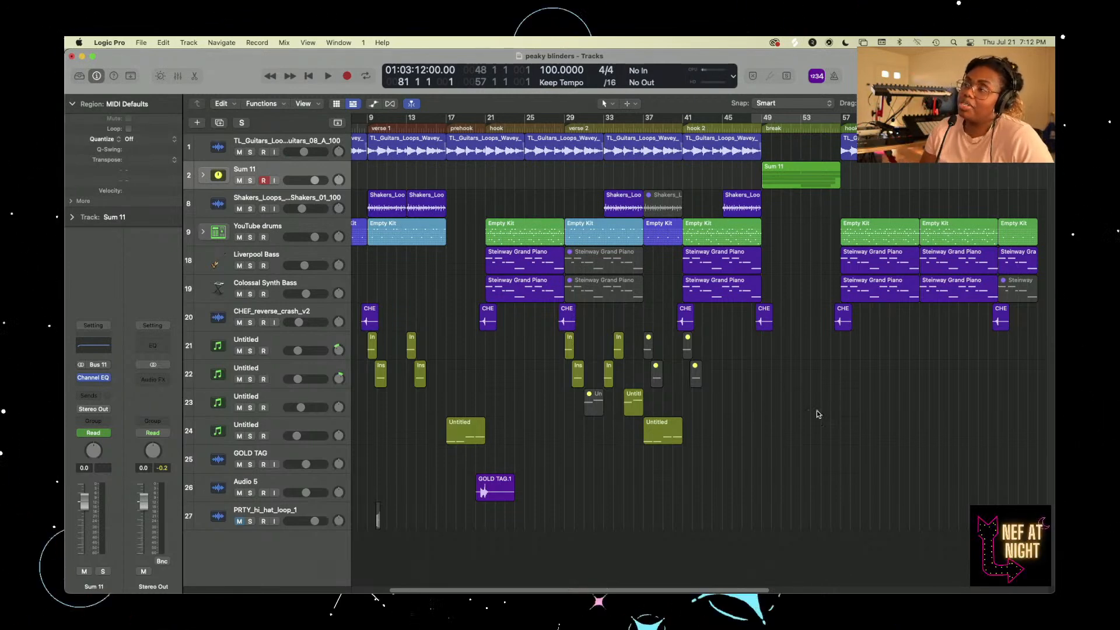
- Open the Controller Assignments window for the control surfaces and move it down clear of the arrangement
key(super+Left)
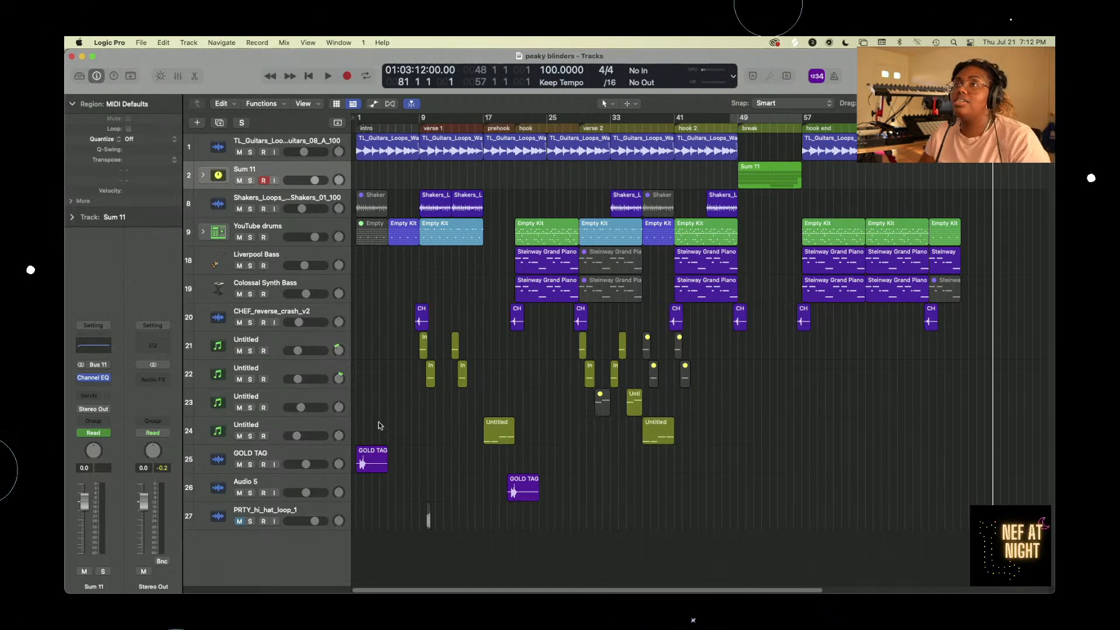
click(139, 43)
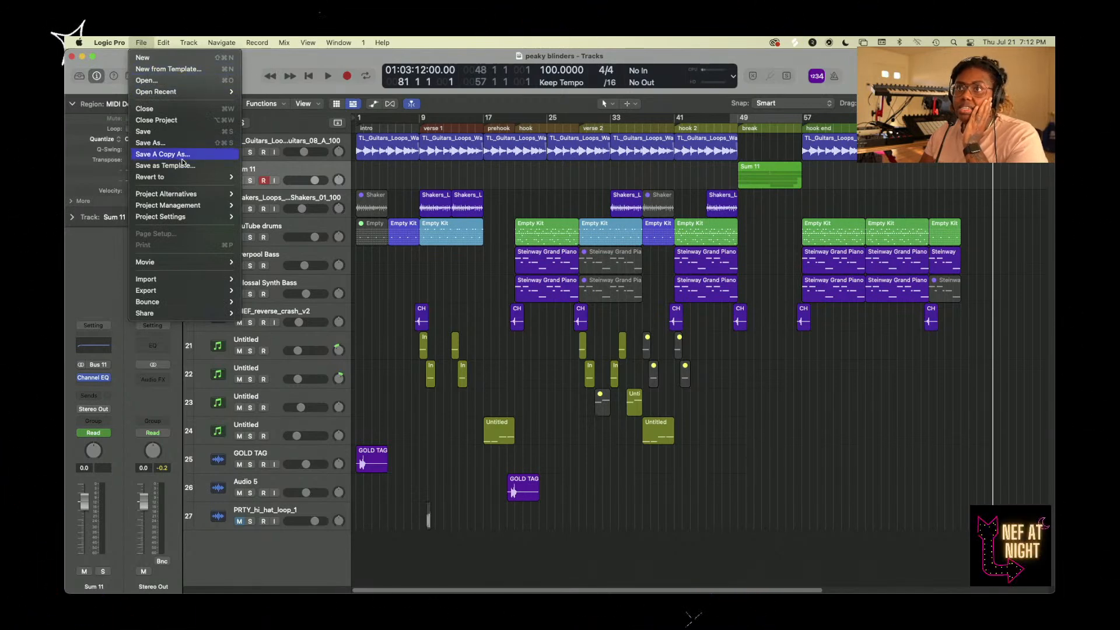
mouse_move(104, 40)
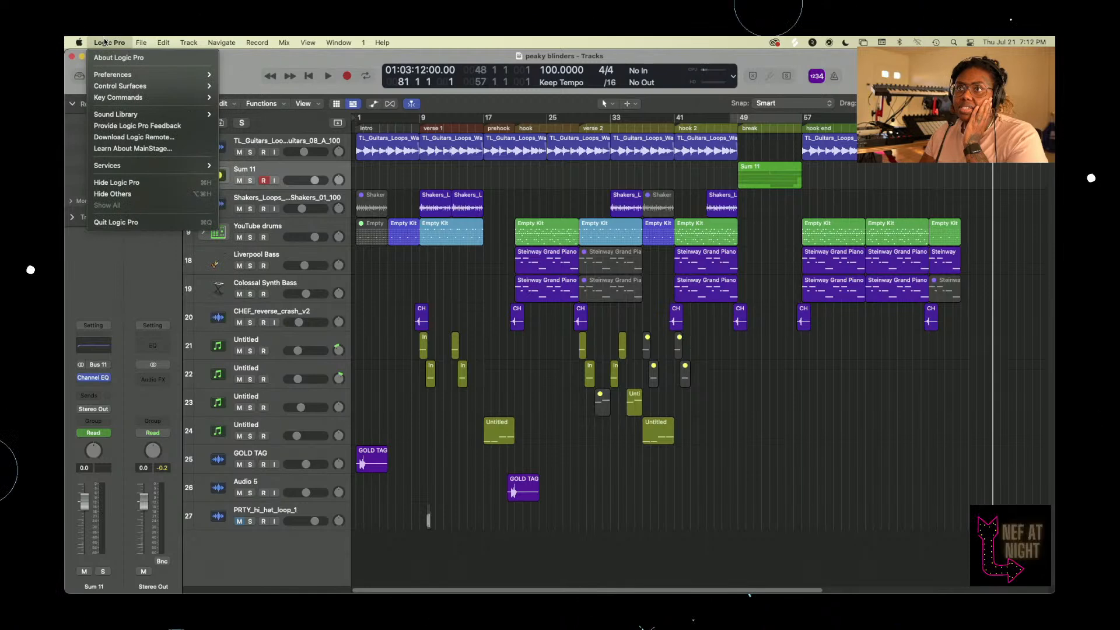
mouse_move(155, 87)
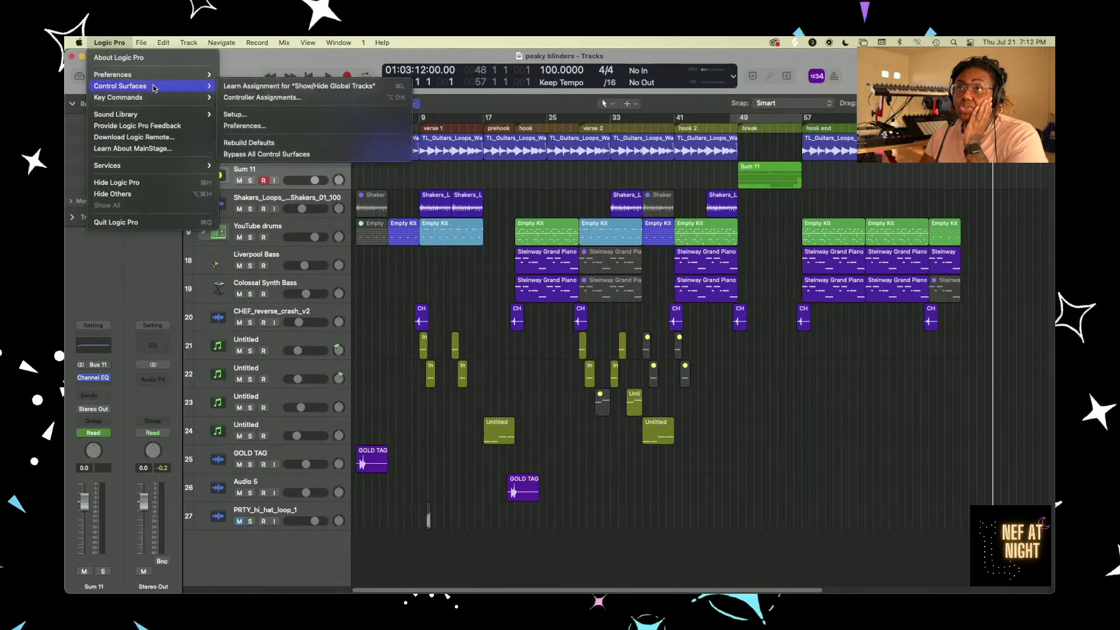
click(280, 98)
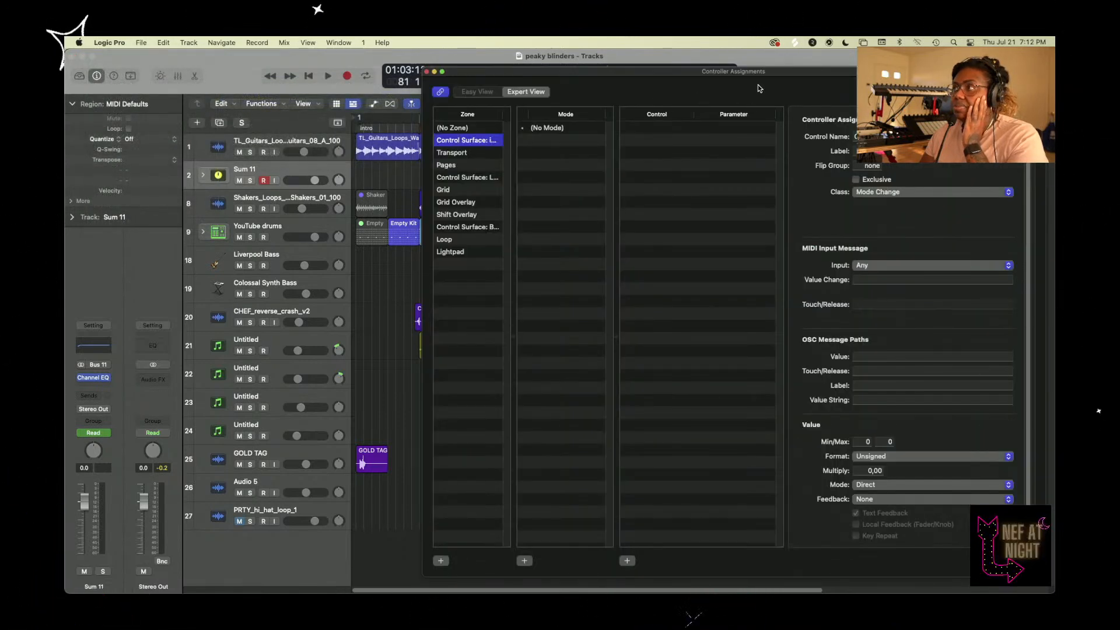
drag(763, 73, 606, 78)
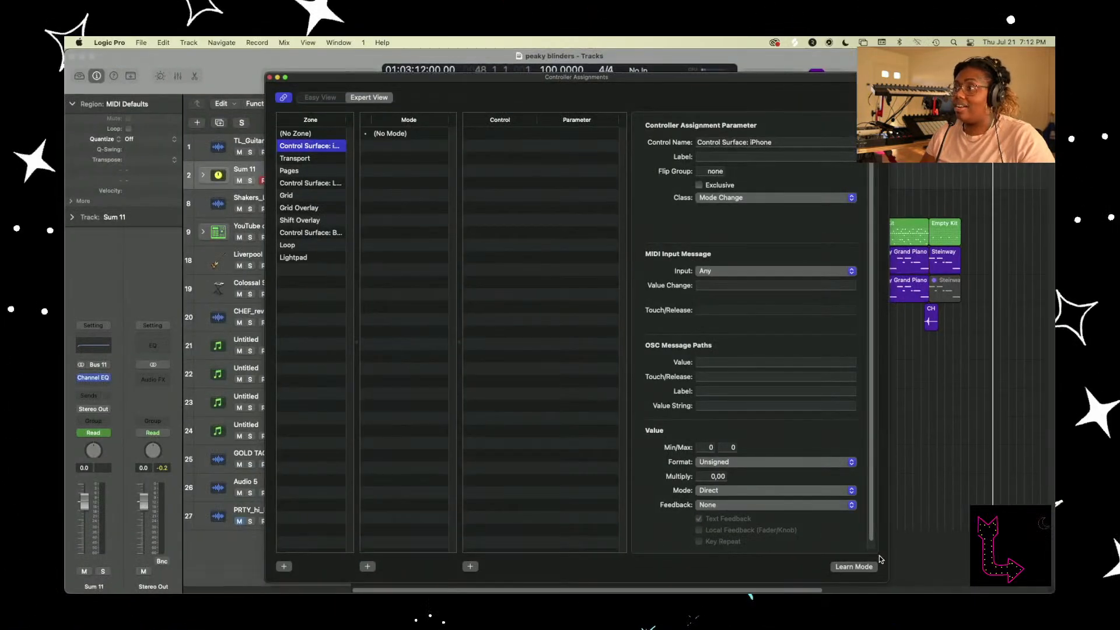
drag(626, 85, 582, 399)
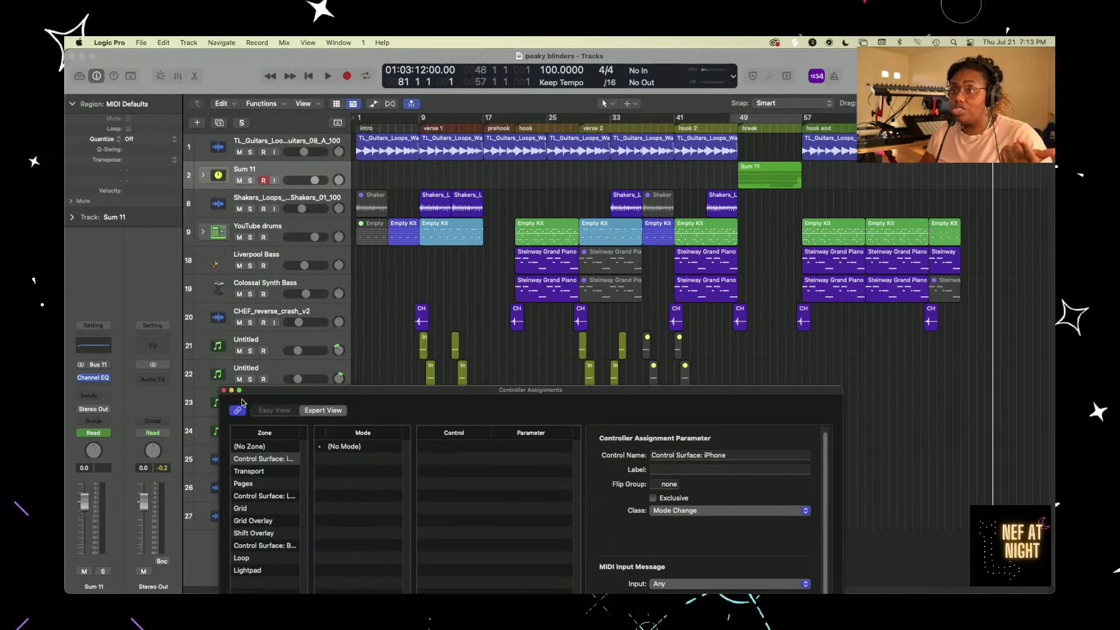
- Open the Channel EQ of the Sum 11 track and arrange it alongside the Controller Assignments window
click(88, 377)
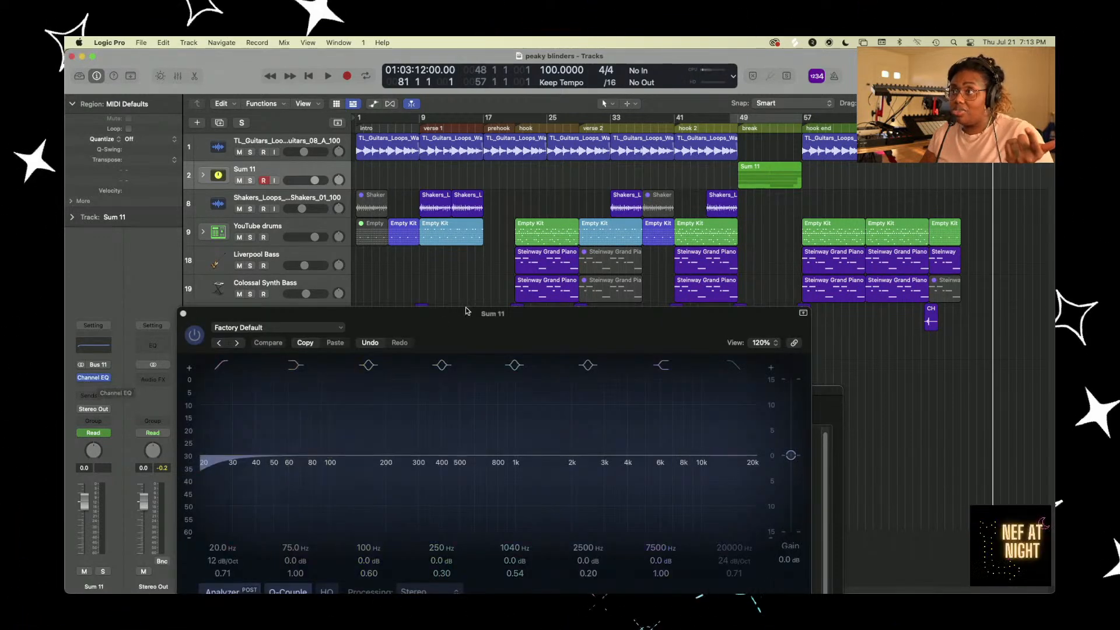
drag(465, 309, 684, 152)
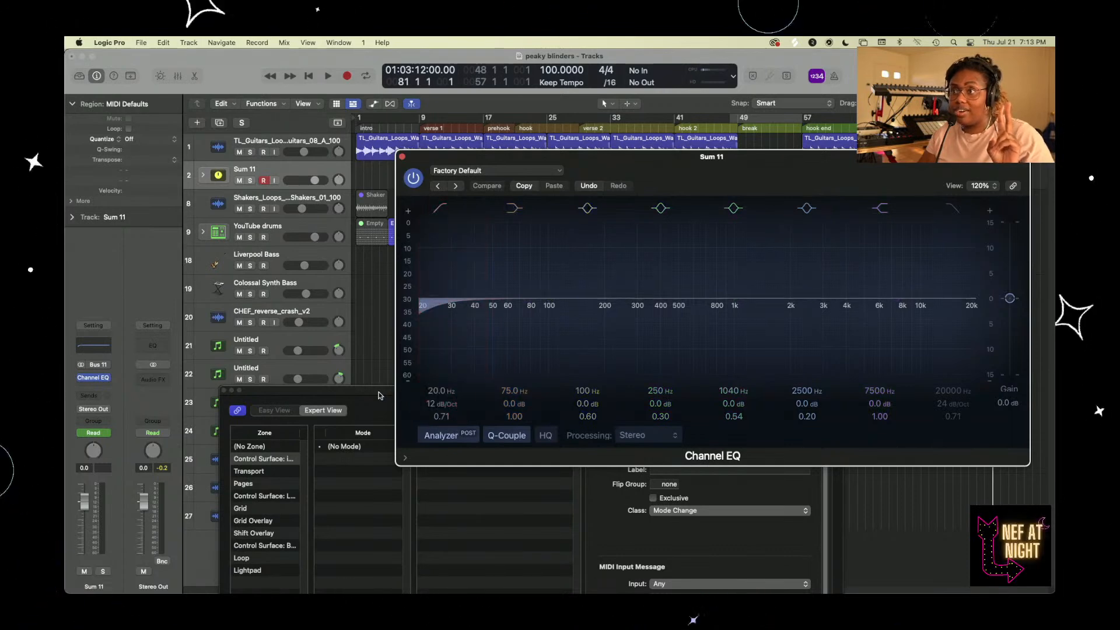
drag(379, 395, 314, 63)
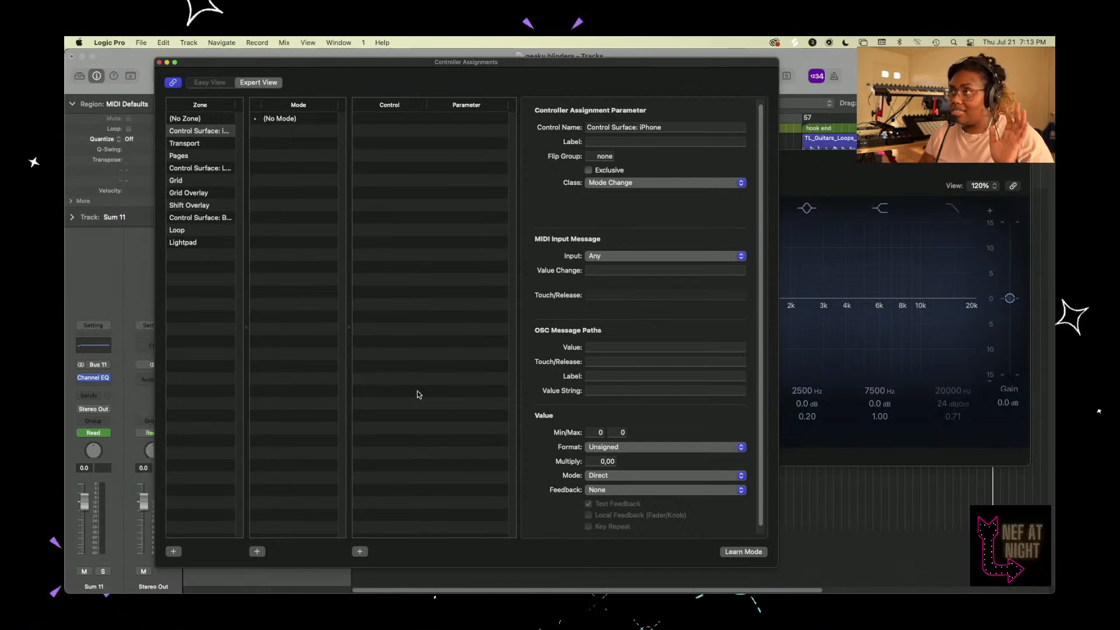
- Try Learn Mode for the Channel EQ's Low Cut Frequency, switch it off again and close Controller Assignments
click(733, 552)
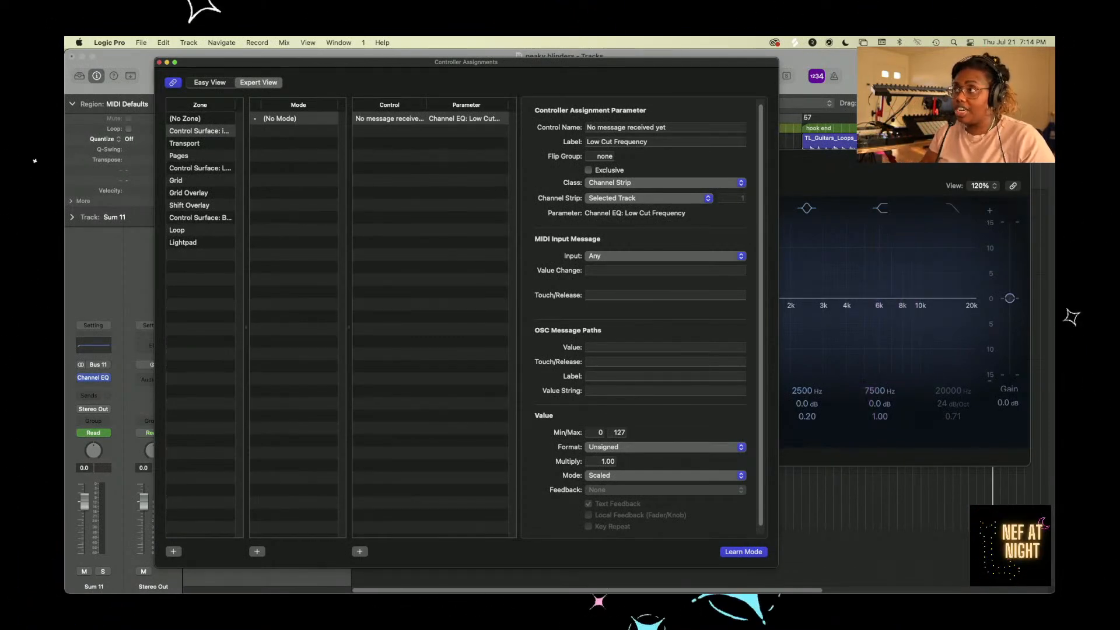
click(884, 183)
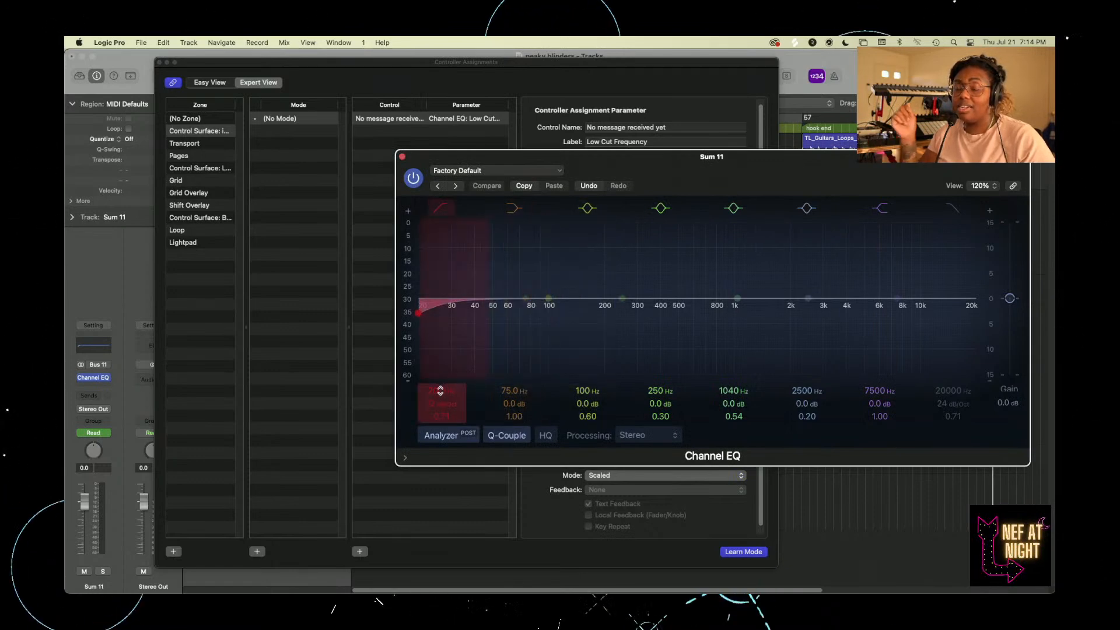
click(588, 559)
click(747, 553)
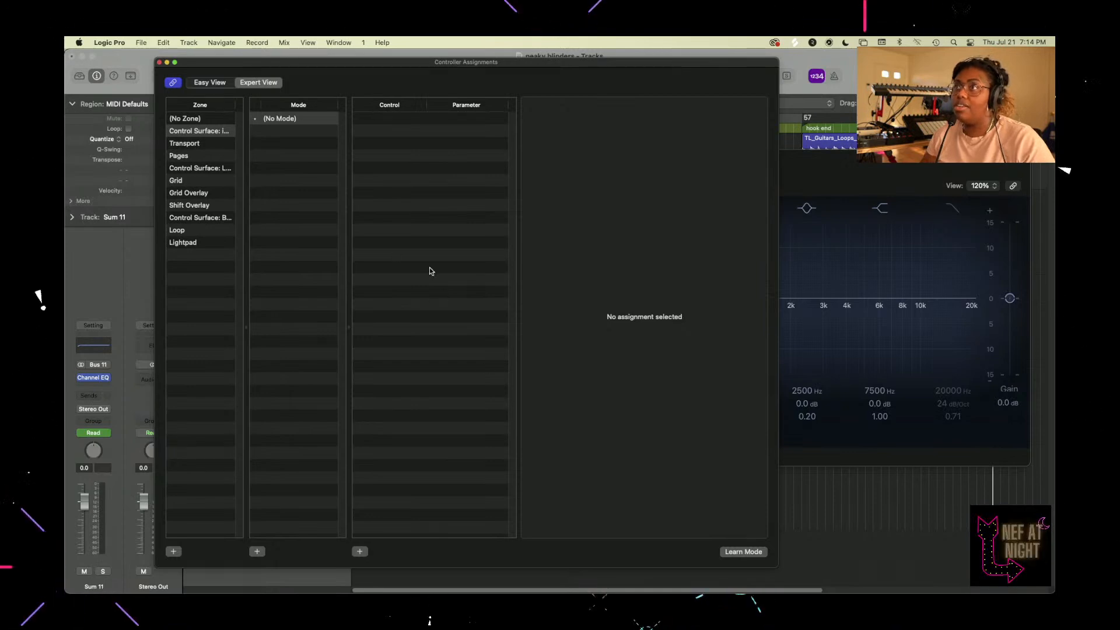
click(160, 63)
- Start a Learn Assignment for "Low Cut Frequency" from the Control Surfaces commands, cancel learning and close the assignments window
click(96, 42)
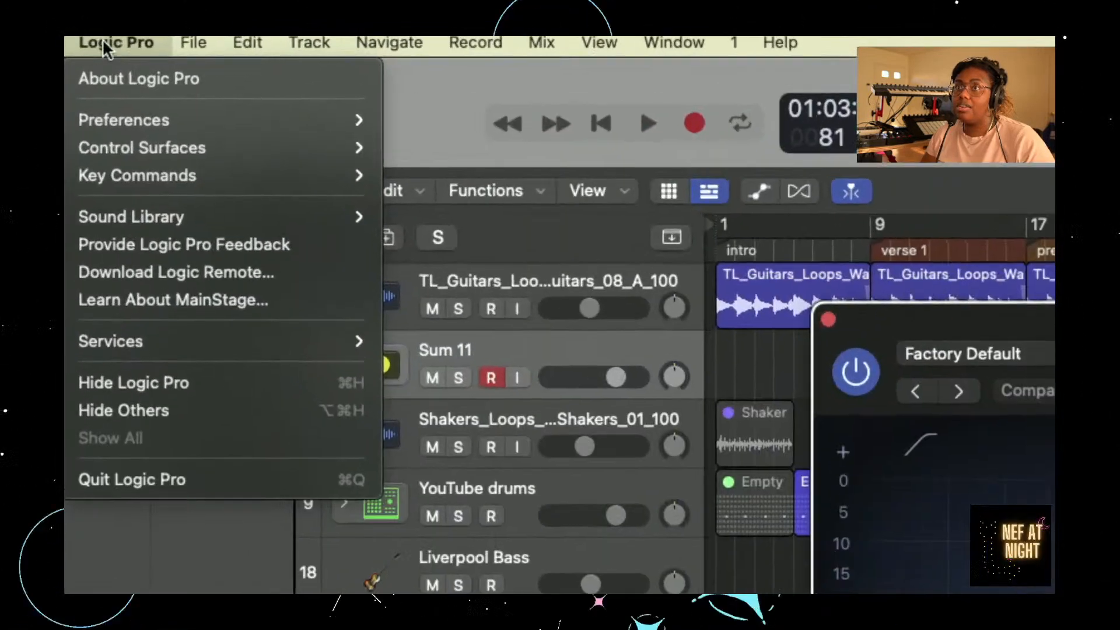
mouse_move(203, 151)
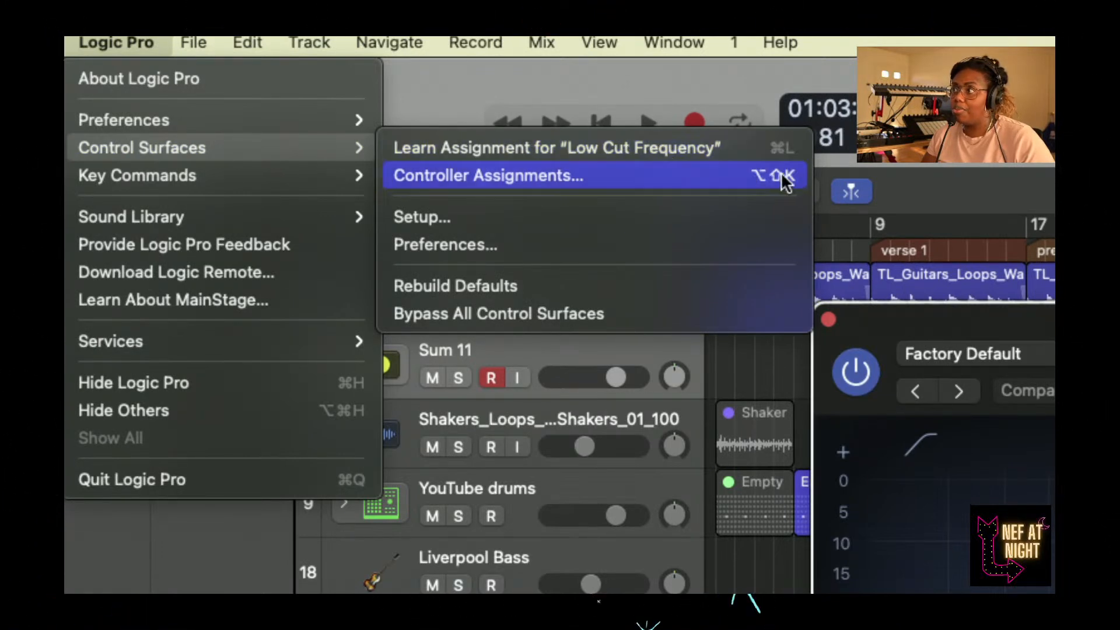
click(907, 311)
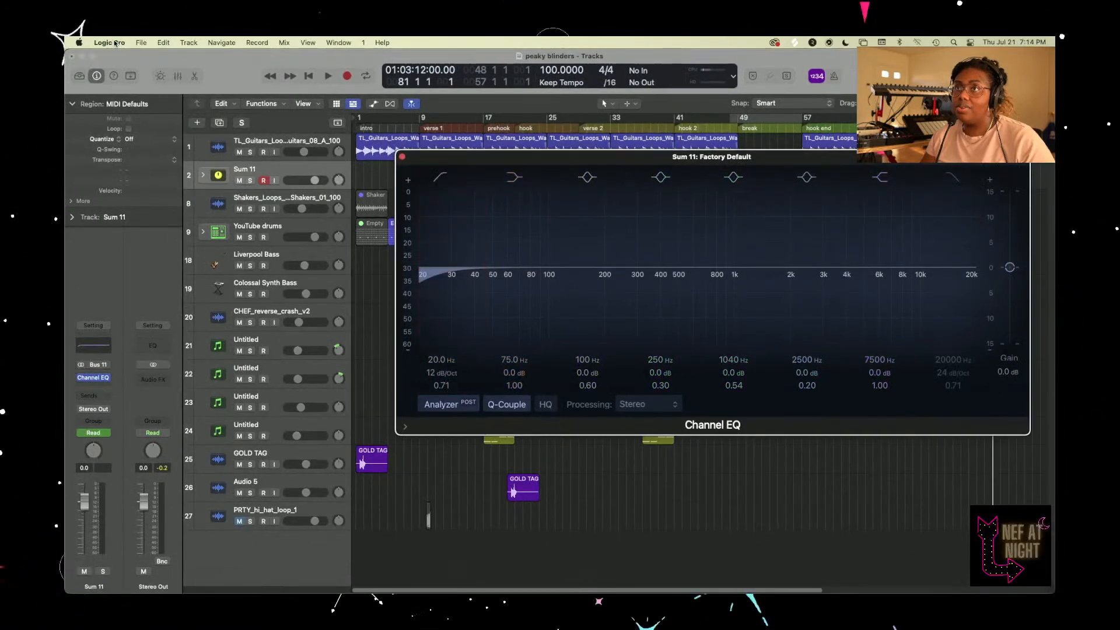
click(113, 42)
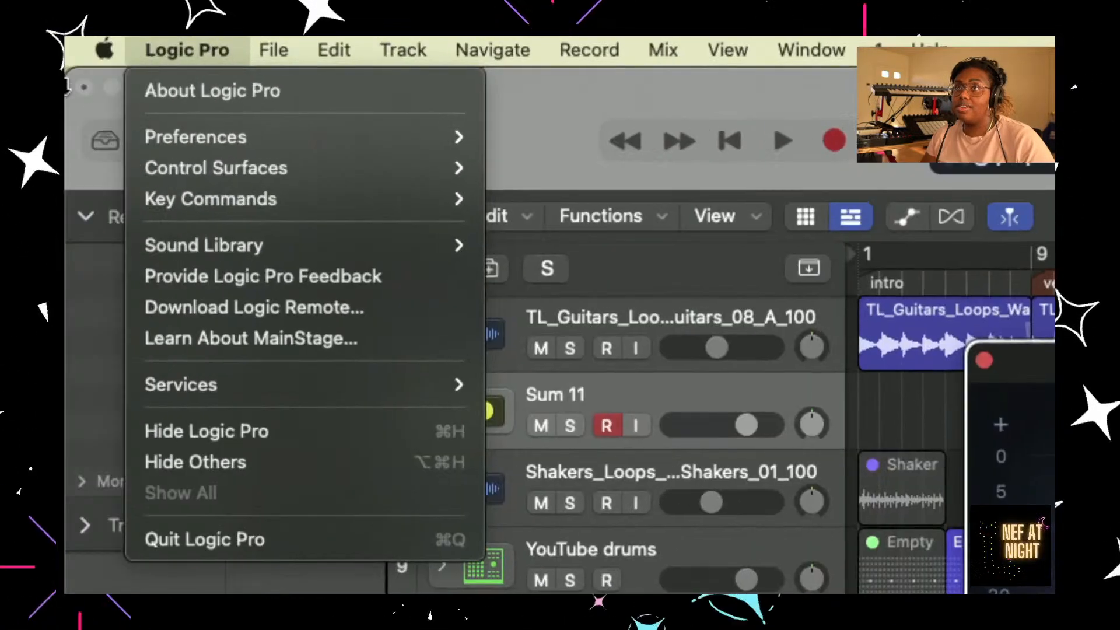
mouse_move(144, 95)
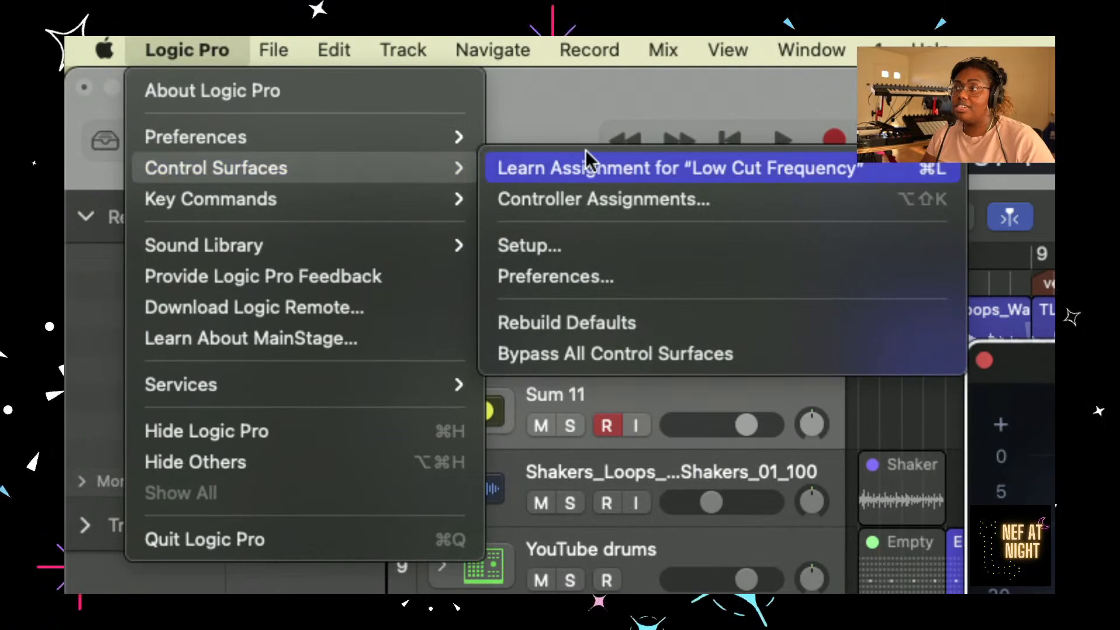
click(668, 167)
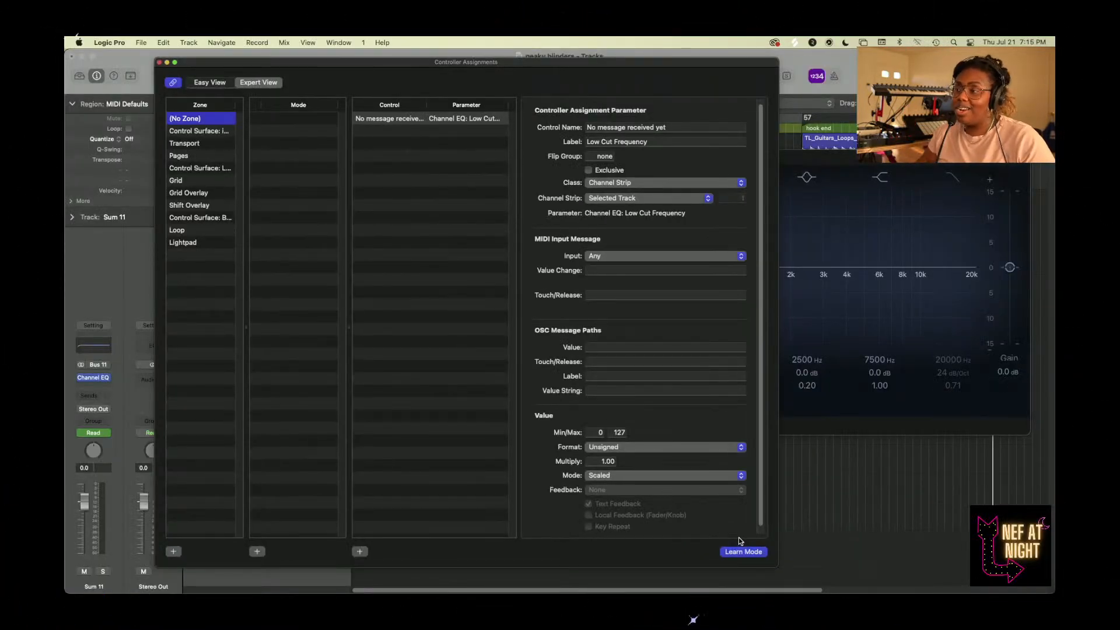
click(755, 554)
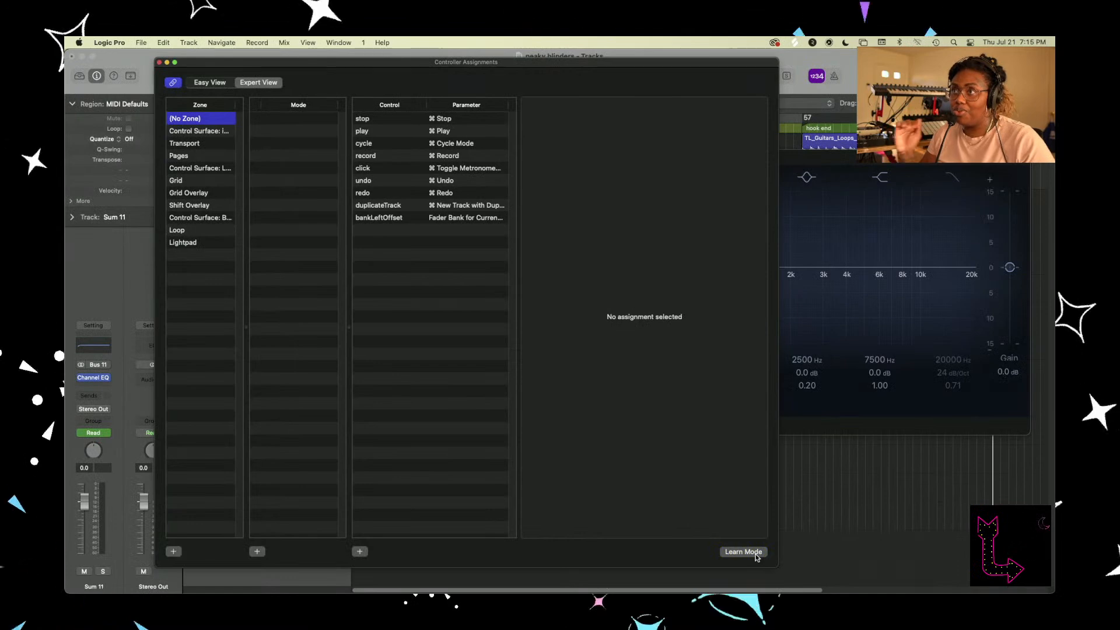
click(160, 62)
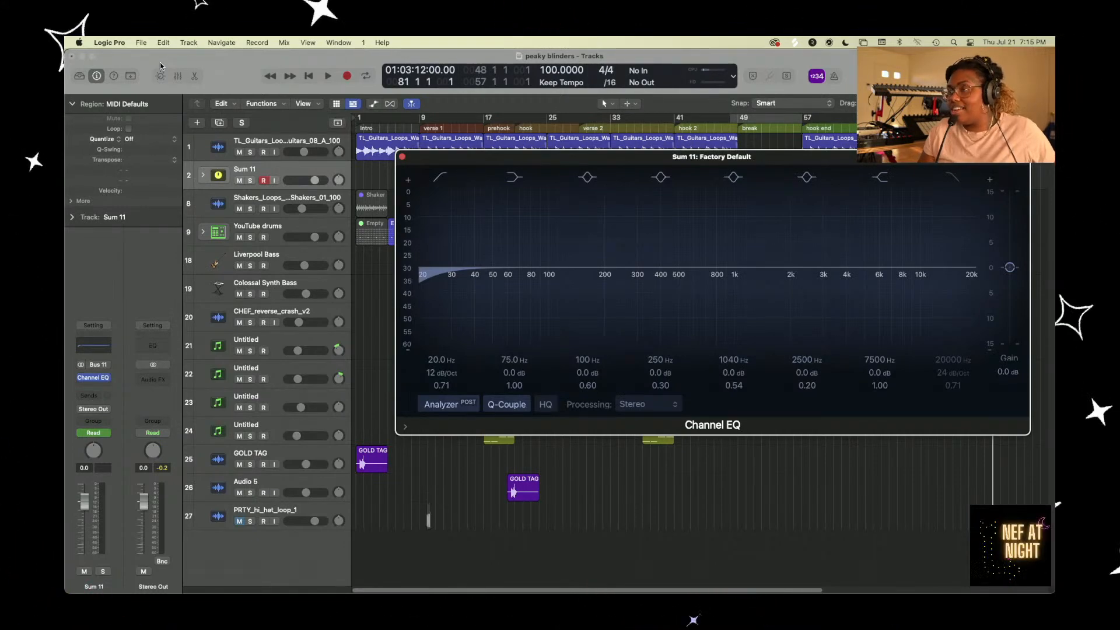
- View the general Control Surfaces preferences and close them again
key(F4)
click(123, 235)
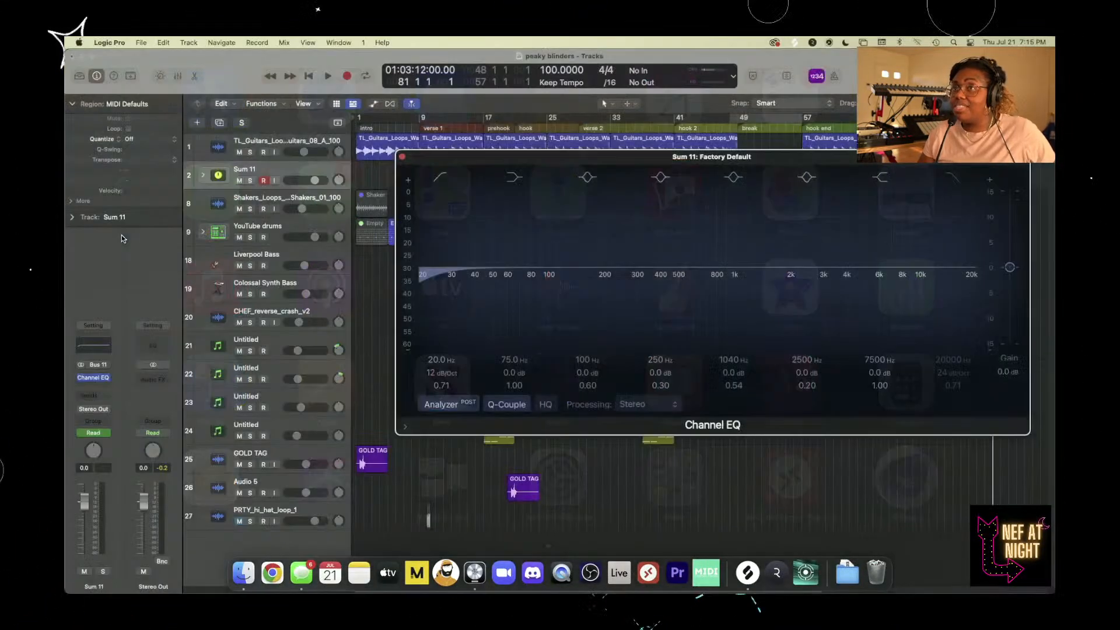
click(109, 43)
mouse_move(165, 91)
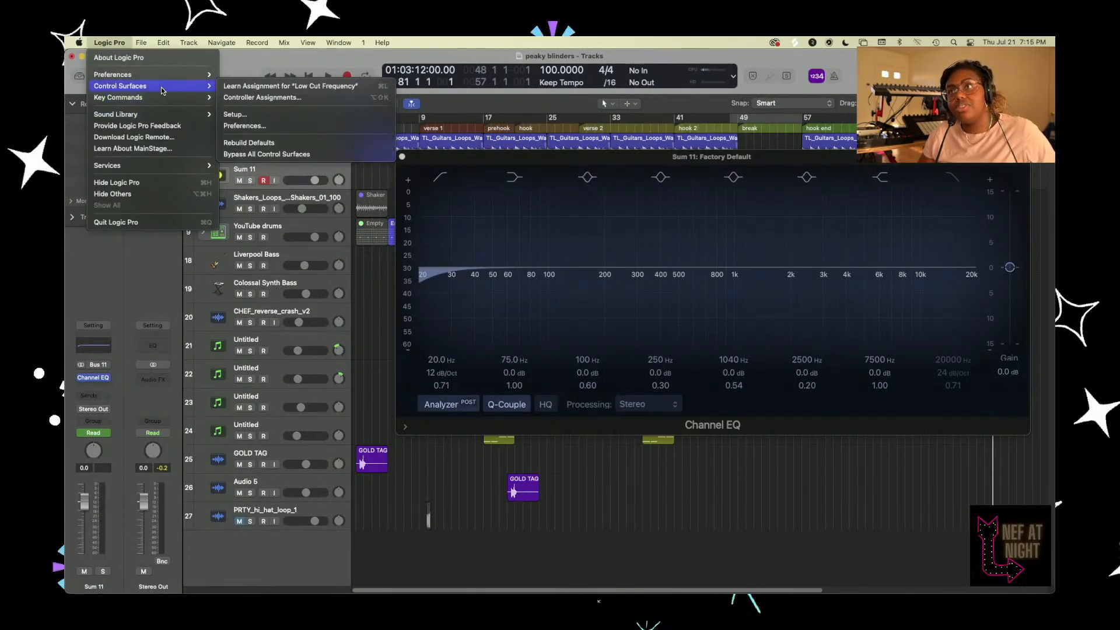
click(264, 126)
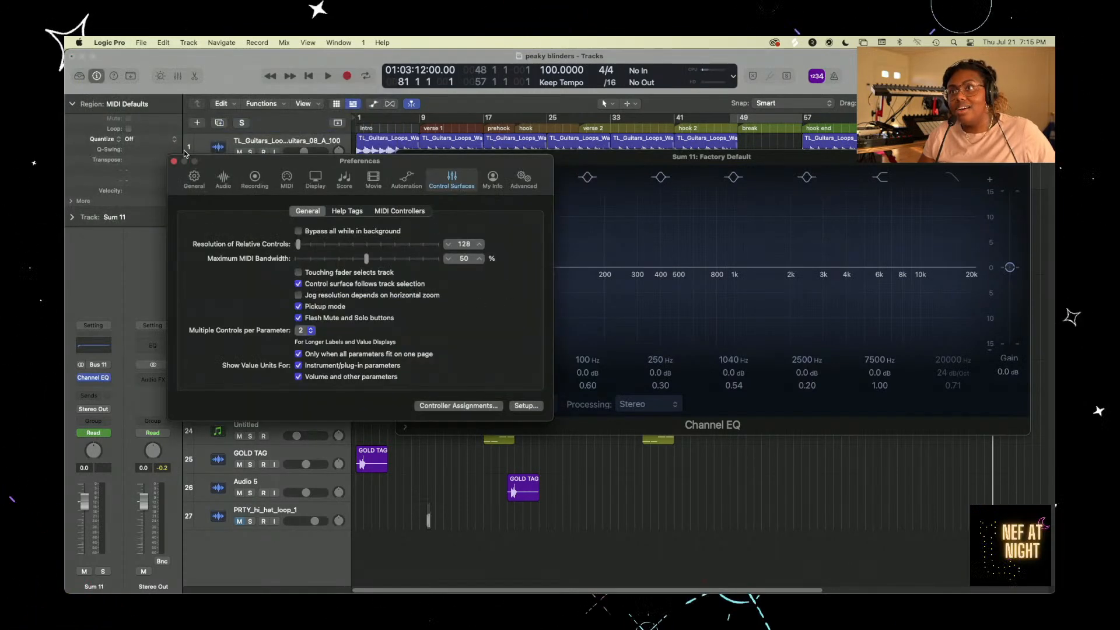
click(175, 161)
- Reopen Controller Assignments to review the listed controls without a zone, and close the window
click(109, 43)
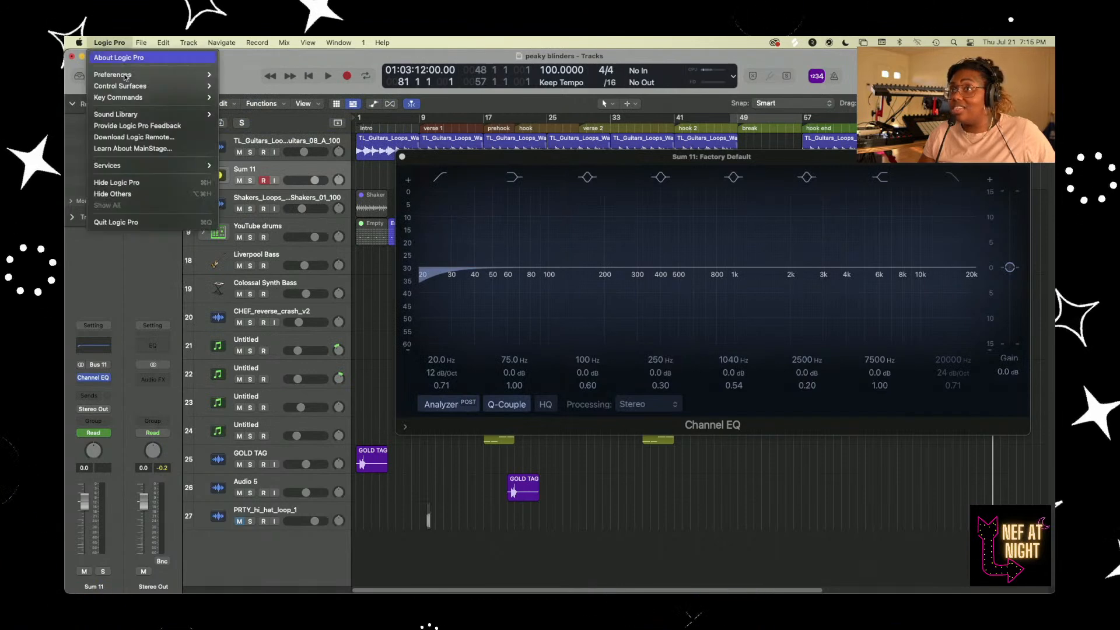
mouse_move(156, 86)
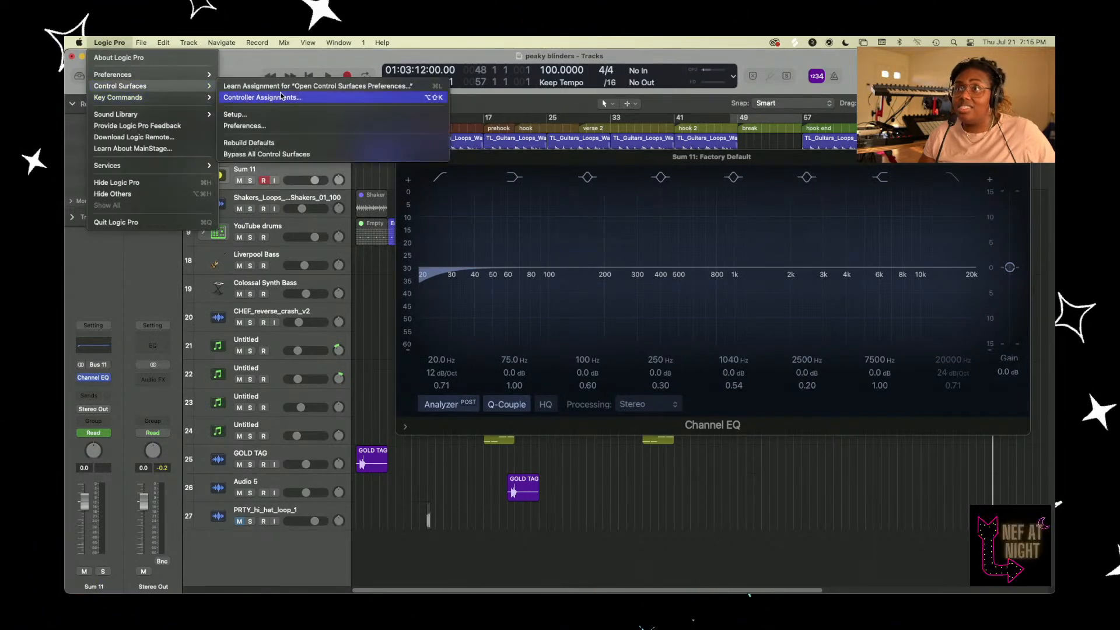
click(297, 99)
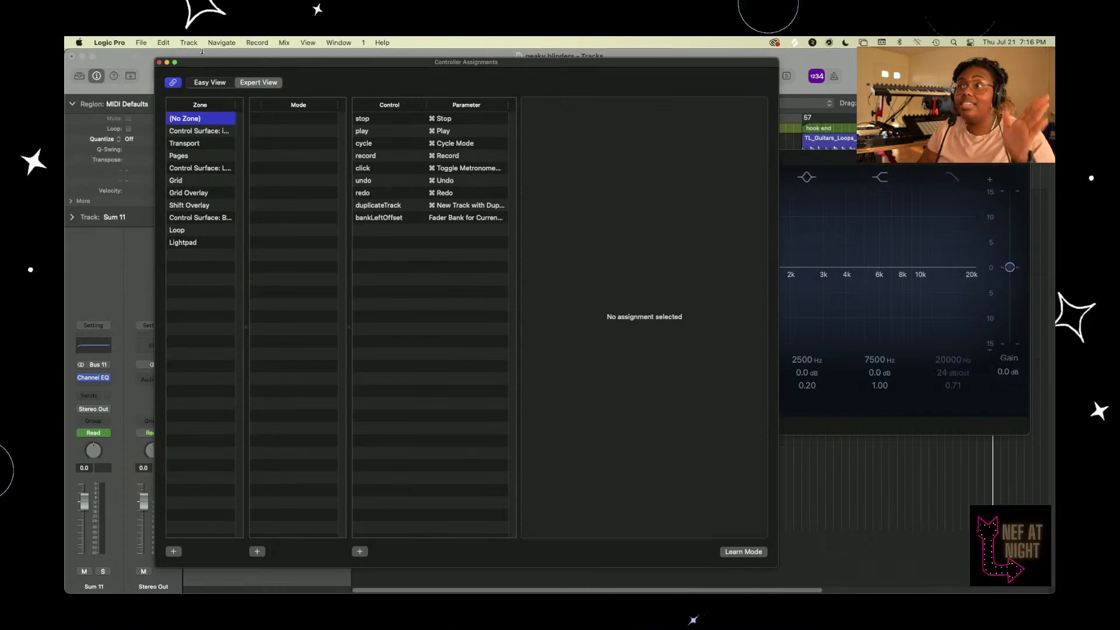
click(158, 63)
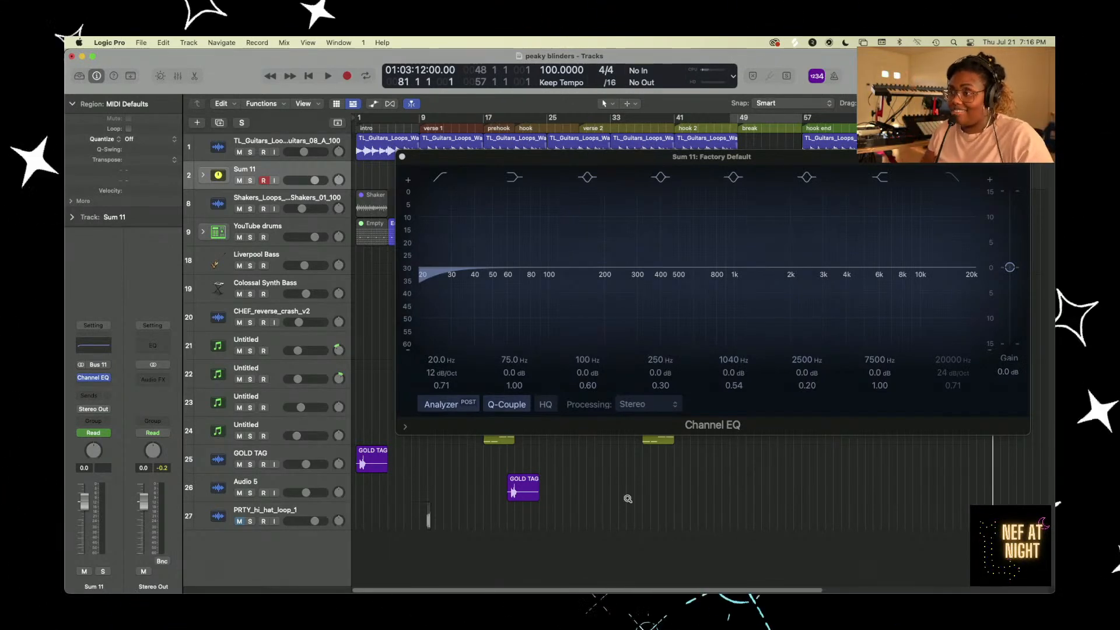
- Close the Sum 11 Channel EQ and fit the whole arrangement from intro to ending with all tracks in view
scroll(627, 498, down, 4)
scroll(627, 498, up, 5)
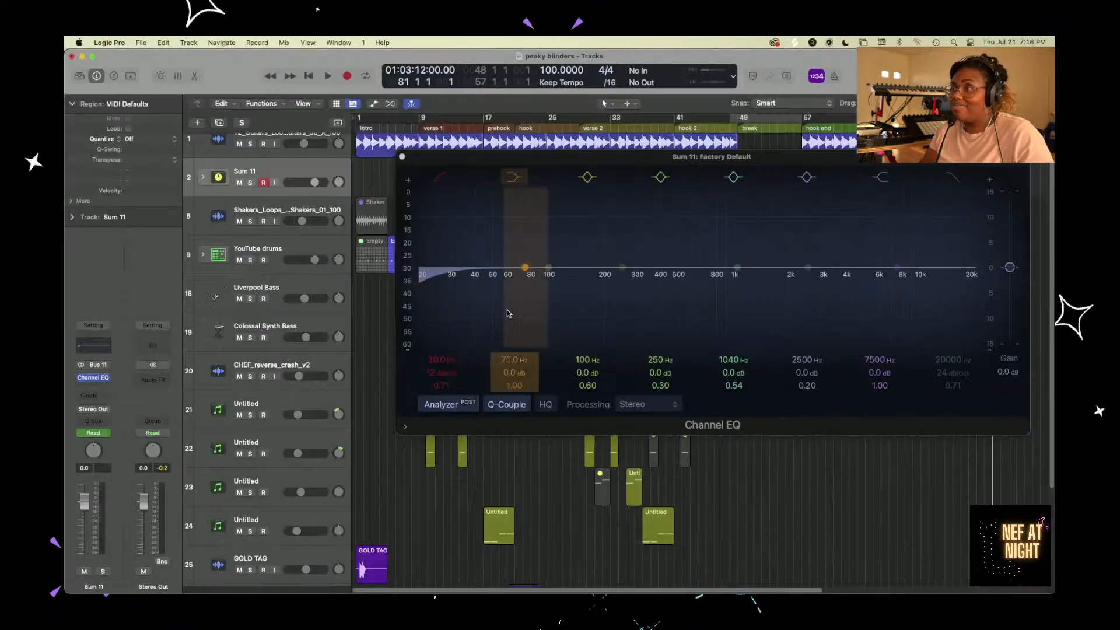
click(402, 158)
scroll(801, 389, down, 5)
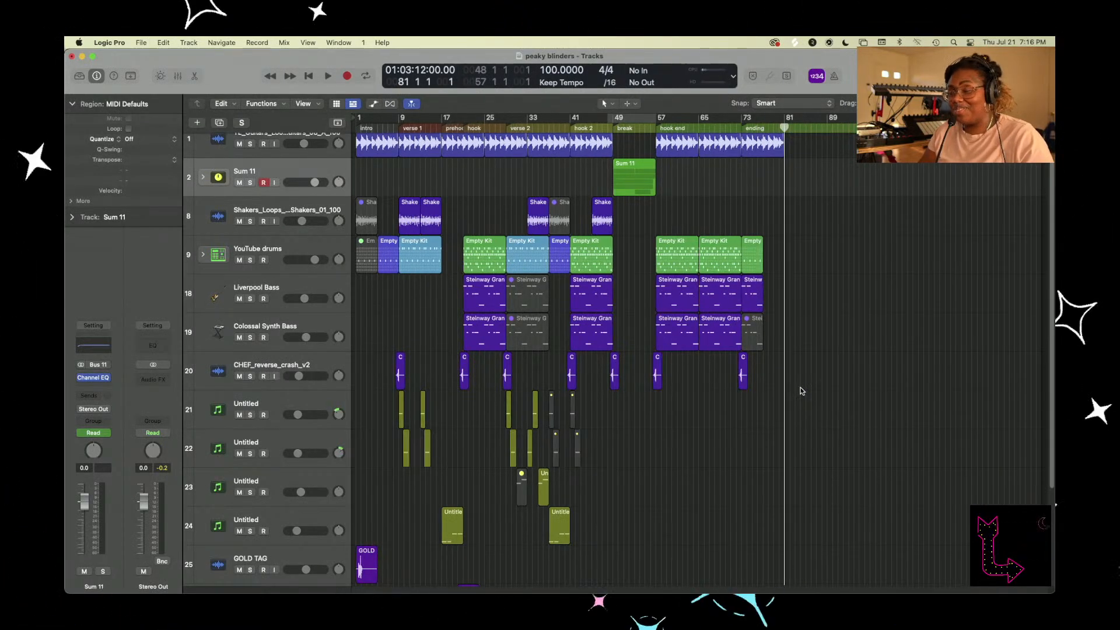
scroll(802, 391, down, 3)
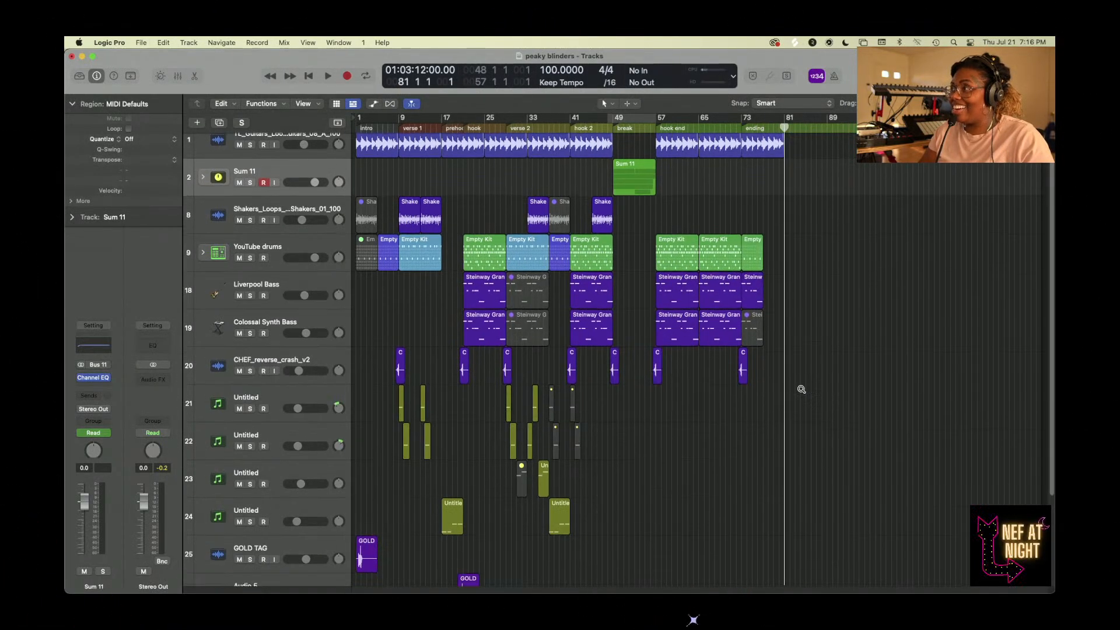
scroll(802, 391, up, 1)
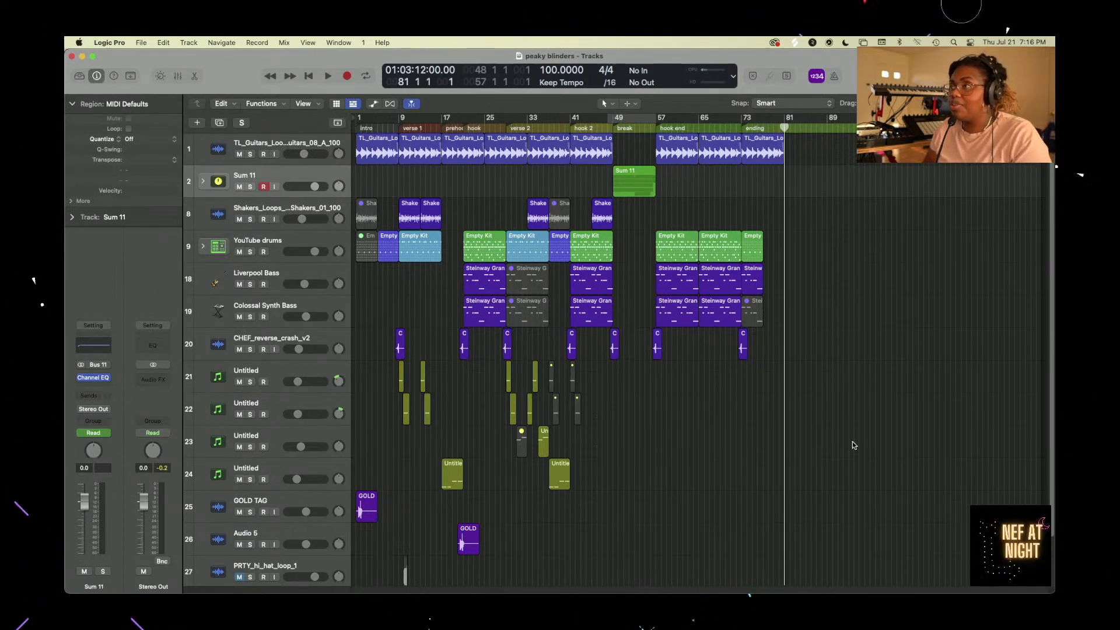
- Play the song from bar 1 and slightly lower the volume of the Colossal Synth Bass track
key(Return)
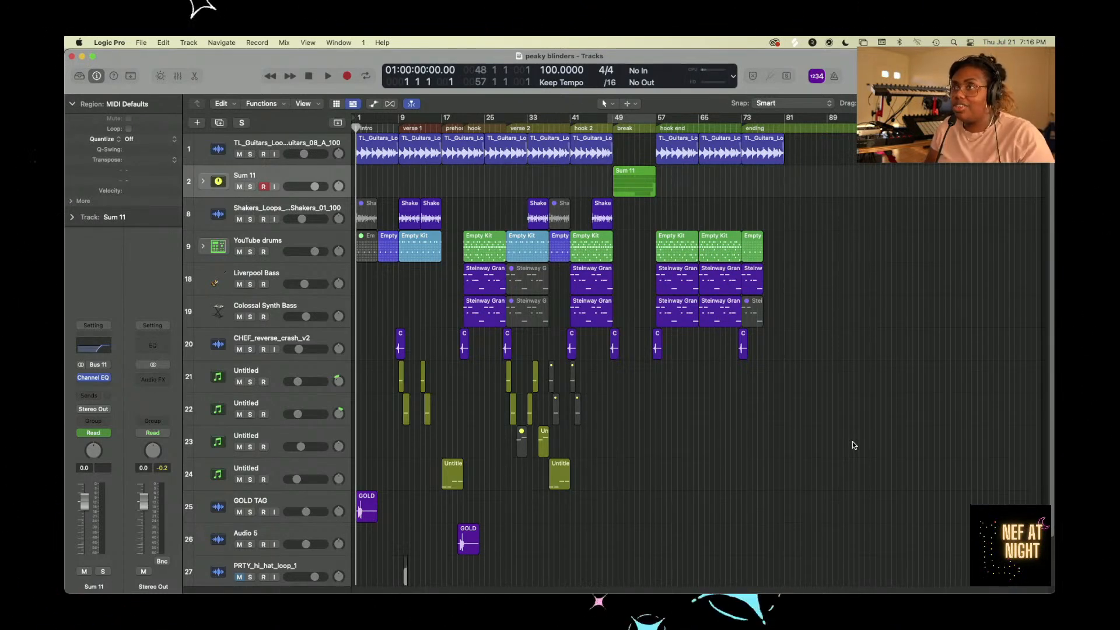
key(space)
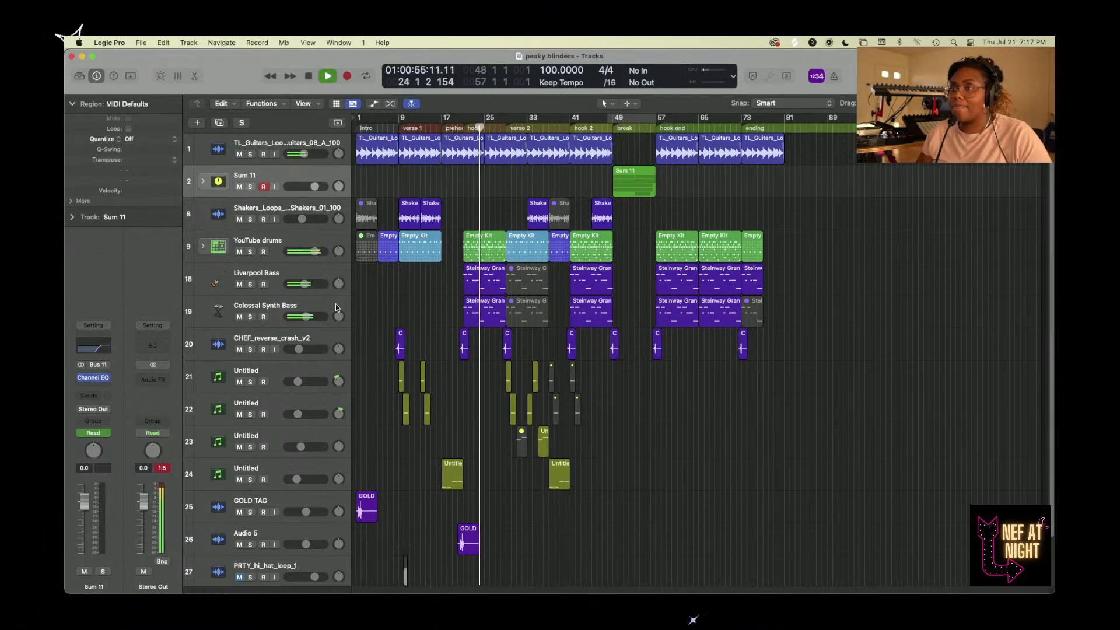
drag(307, 316, 307, 321)
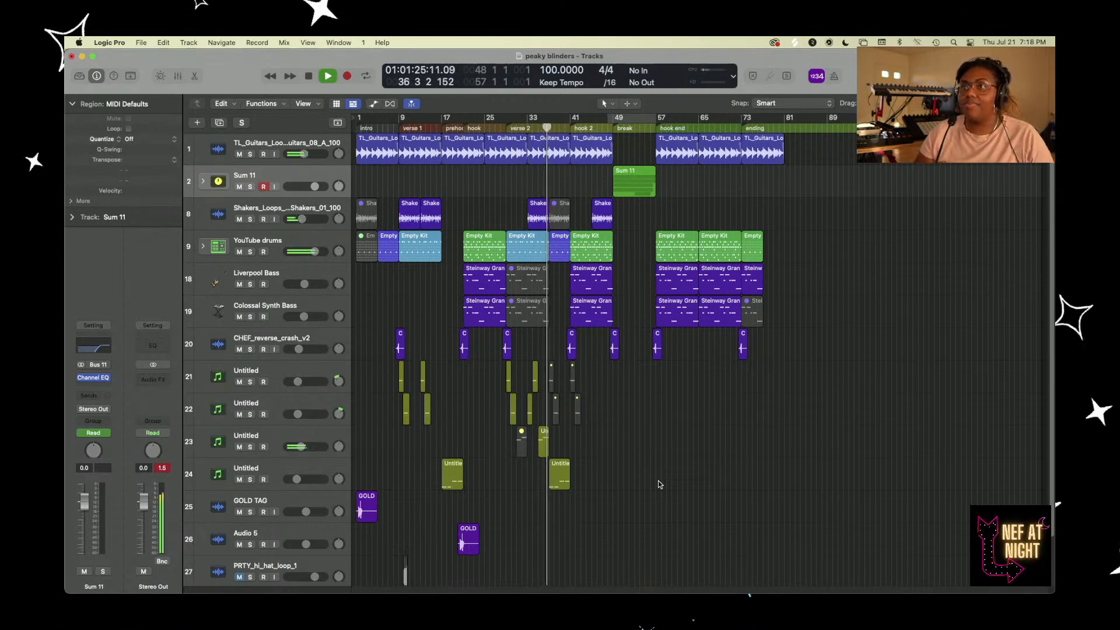
- Rename the Sum 11 track stack as "break down"
double_click(249, 173)
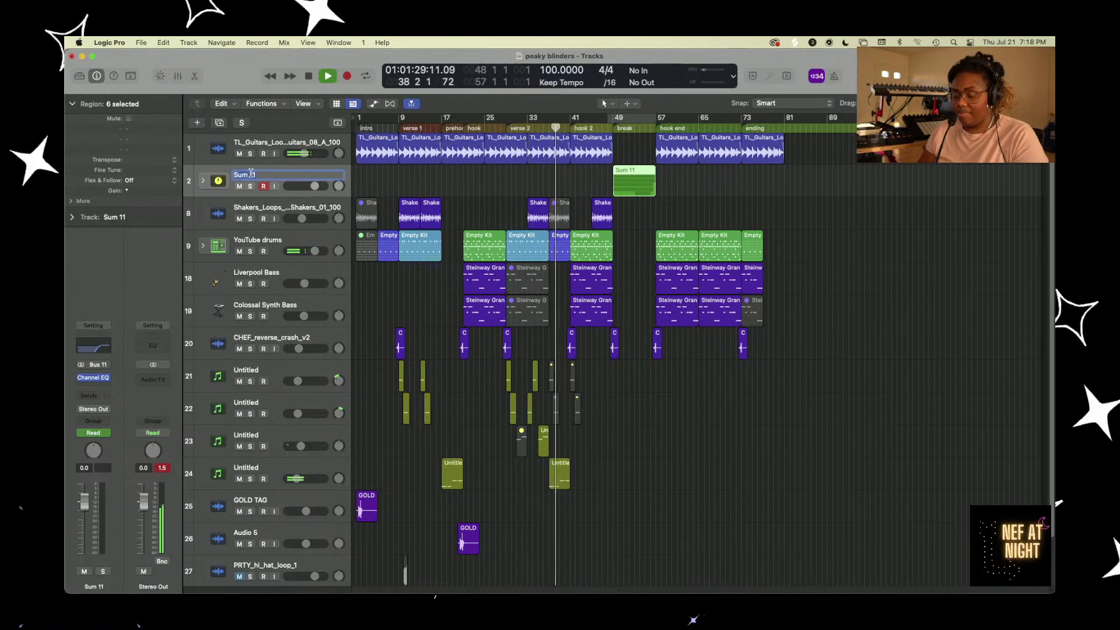
text(breakd own)
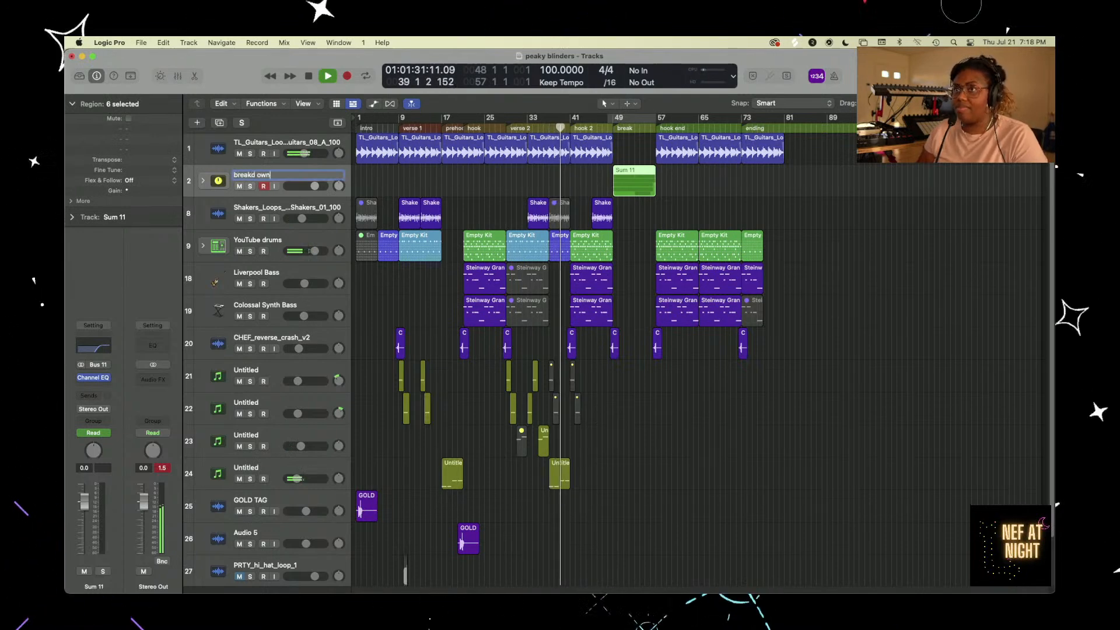
key(Return)
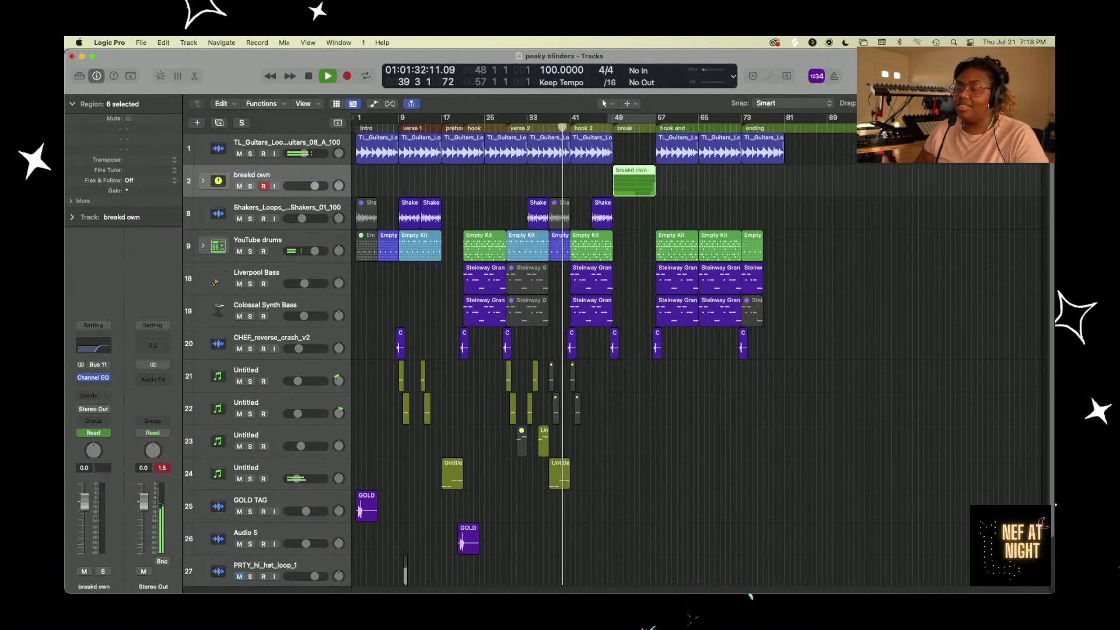
double_click(266, 175)
text(break down)
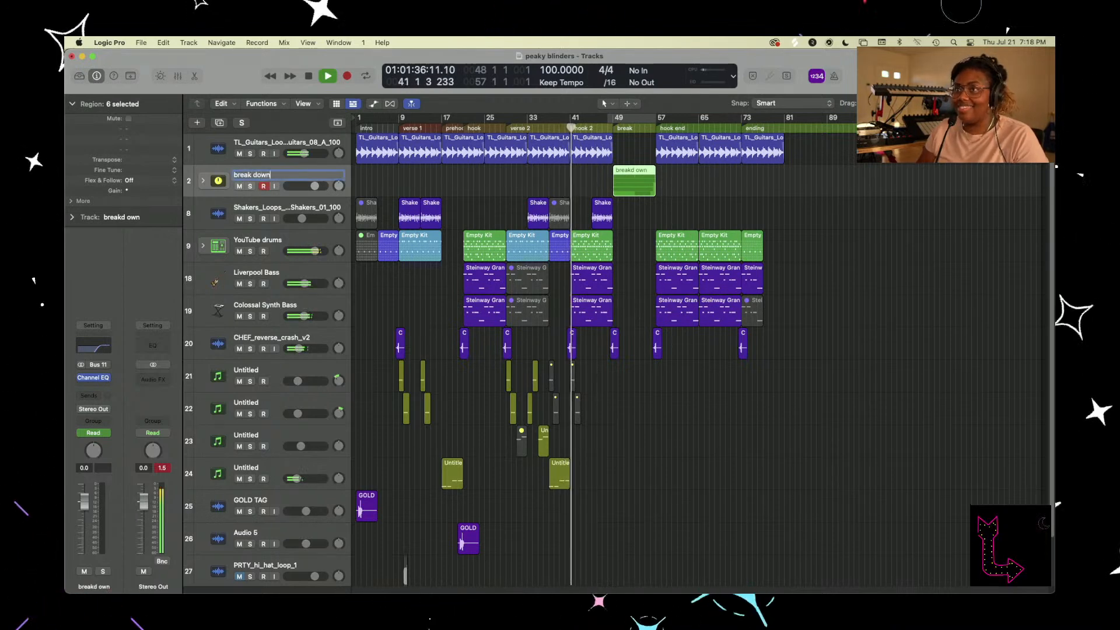
key(Return)
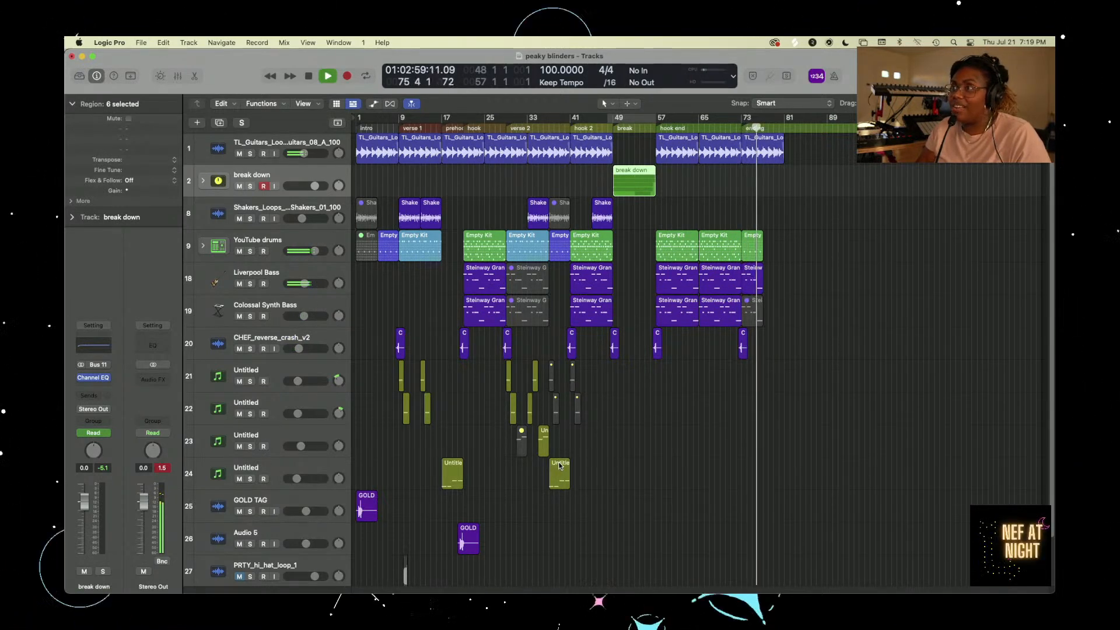
- Copy track 24's region from before hook 2 to bar 65, audition it from within hook end, and copy it again to bar 69
drag(559, 464, 708, 484)
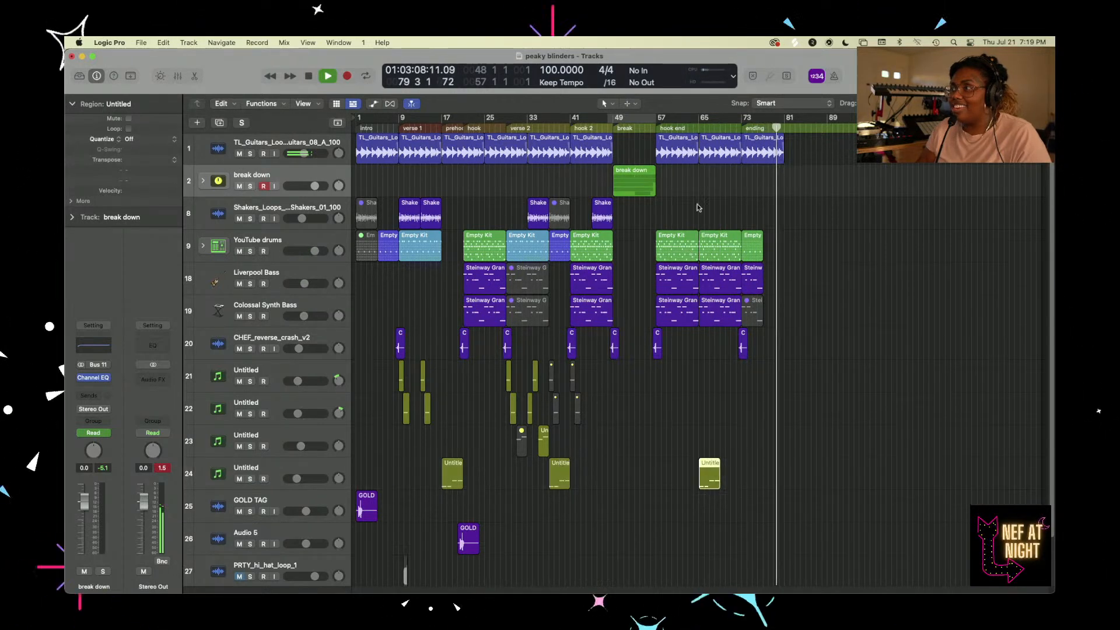
click(688, 128)
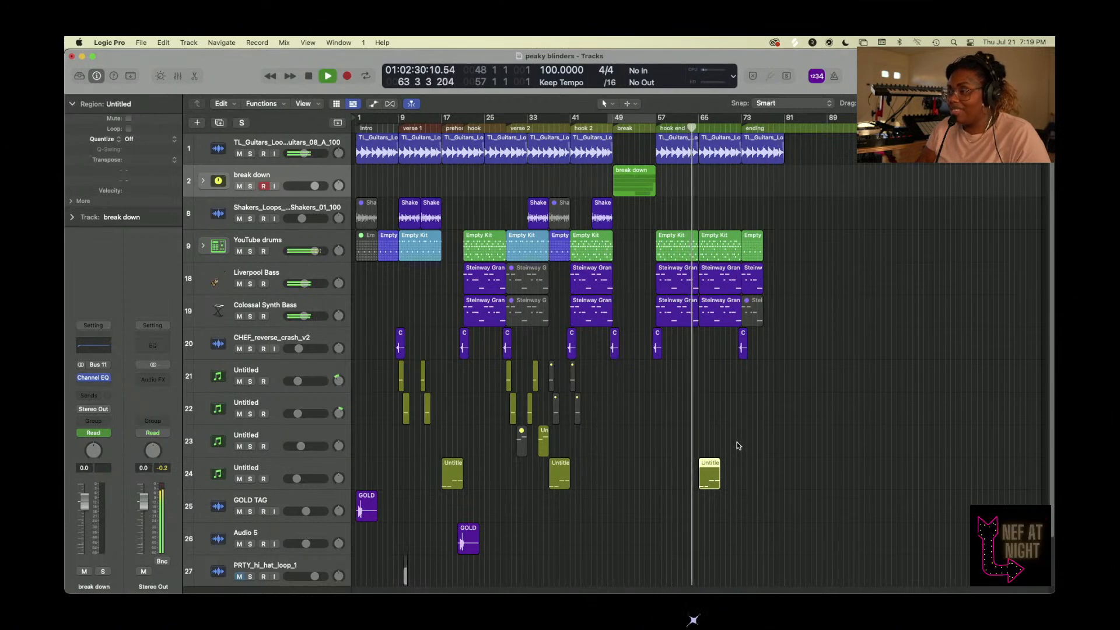
key(super+Right)
key(super+Right)
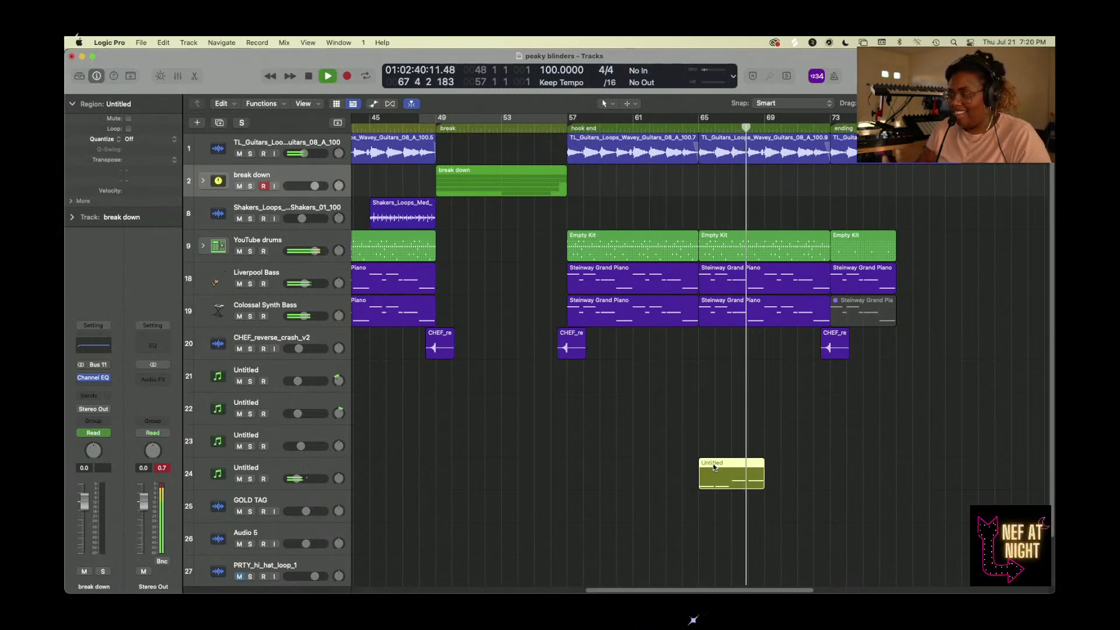
drag(714, 470, 777, 471)
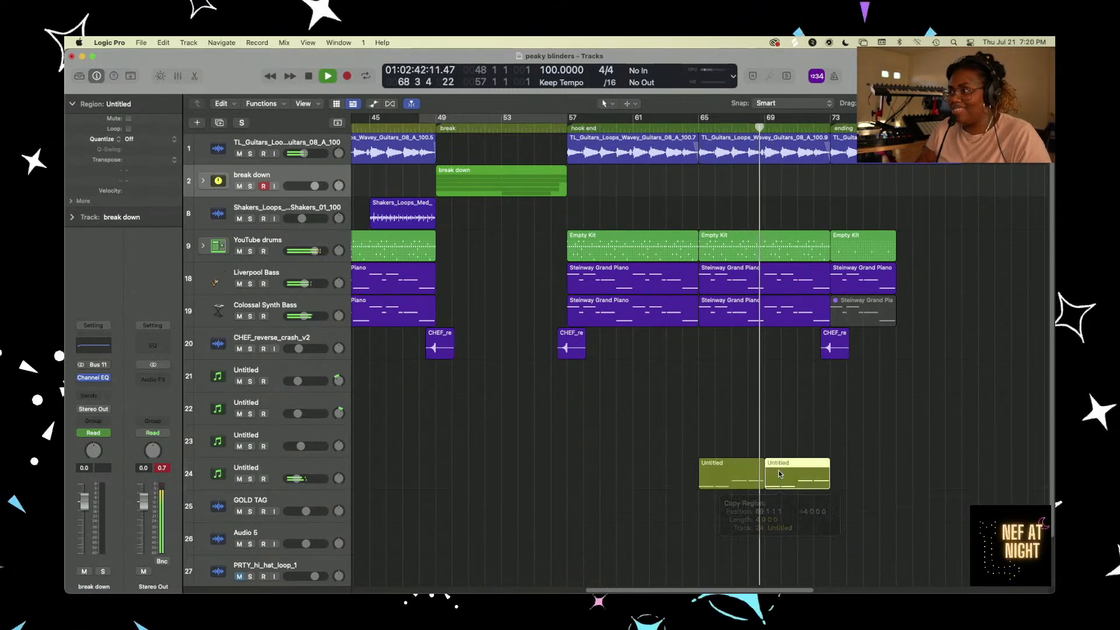
- Move track 24's bar 69 region to bar 73 at the start of the ending, and copy it to bar 77
right_click(811, 475)
click(733, 374)
scroll(734, 373, right, 5)
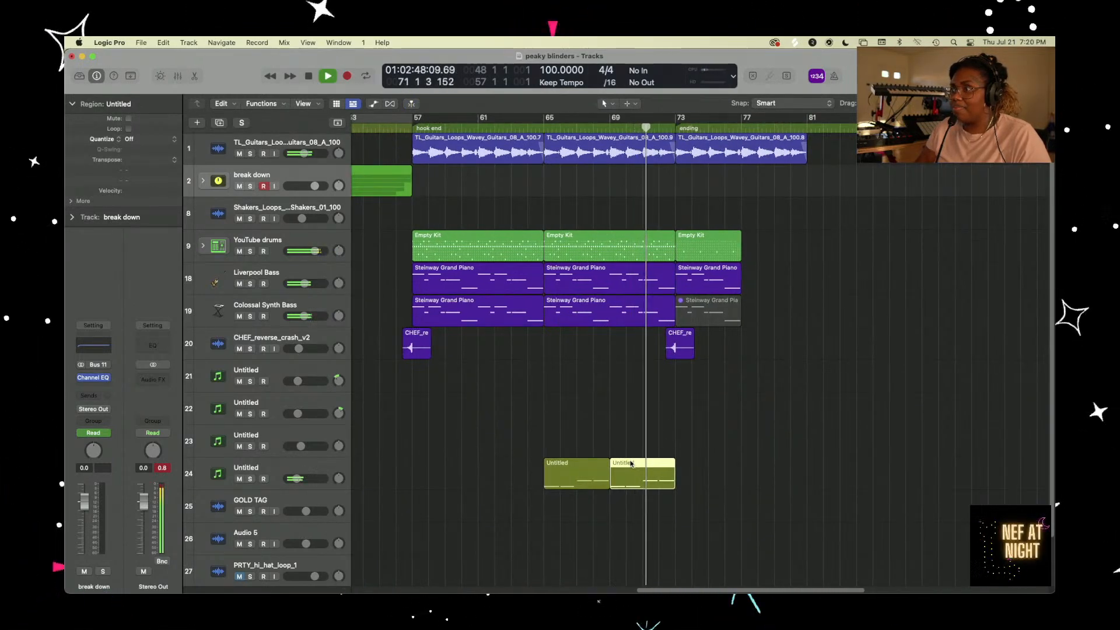
drag(632, 472, 696, 471)
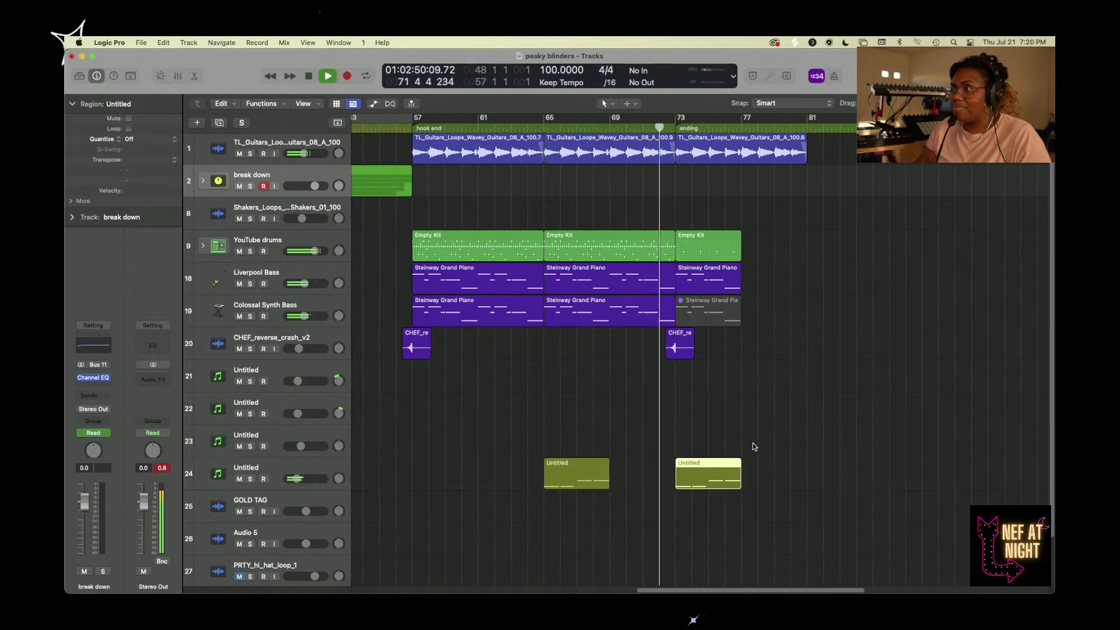
click(782, 412)
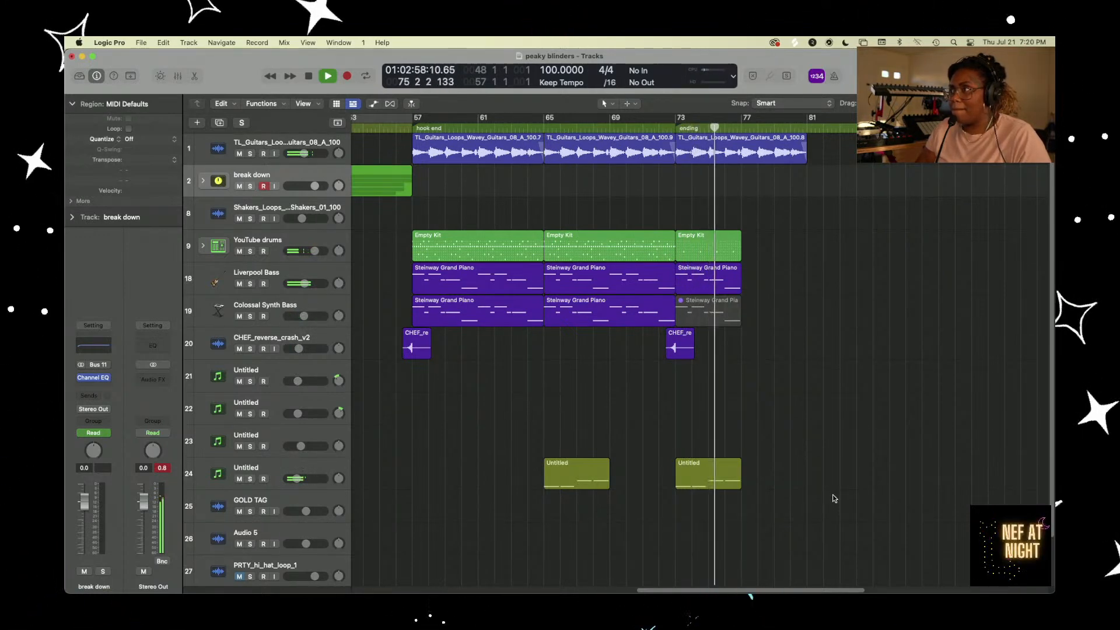
drag(678, 469, 748, 467)
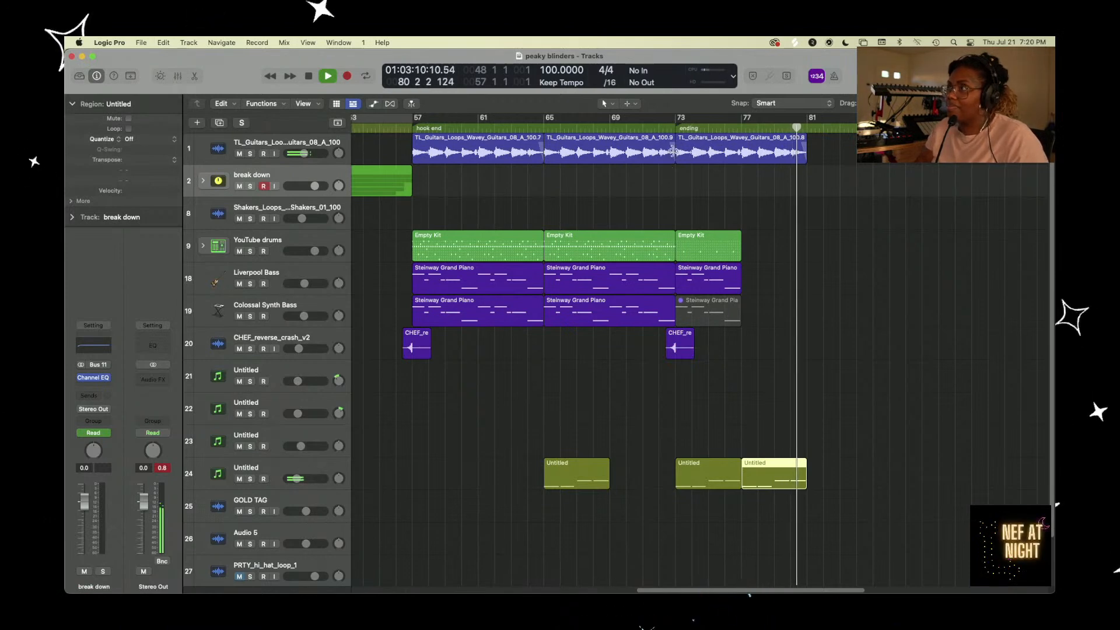
- Shorten track 24's bar 65 region to two bars, copy it to bar 69, and replay the section from bar 65
click(540, 122)
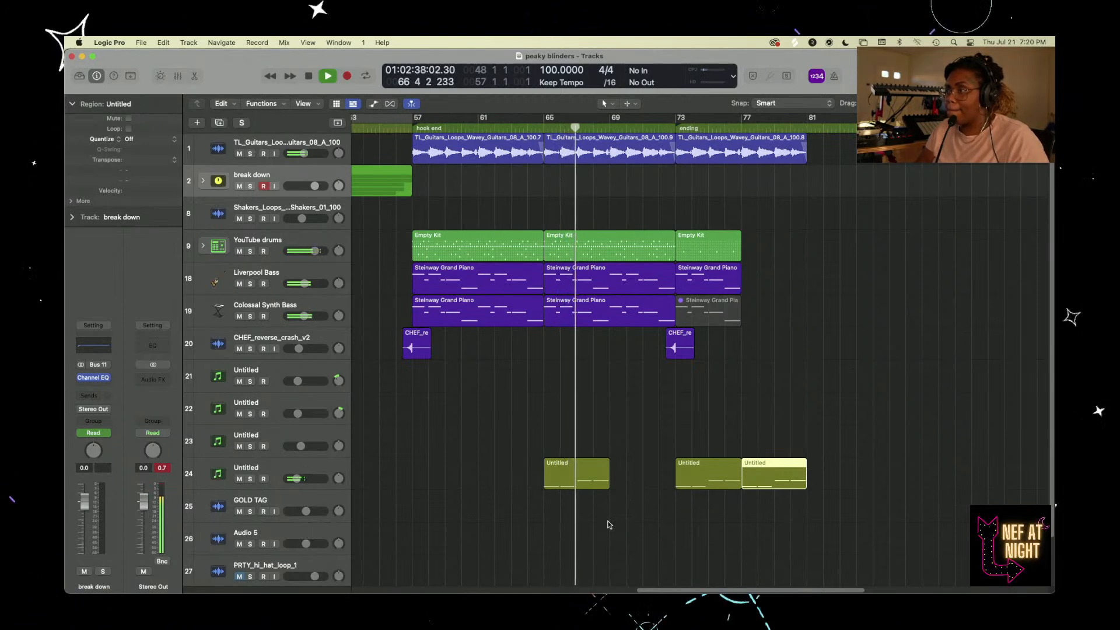
mouse_move(608, 485)
mouse_down()
mouse_move(571, 495)
mouse_move(560, 466)
mouse_move(621, 475)
mouse_up()
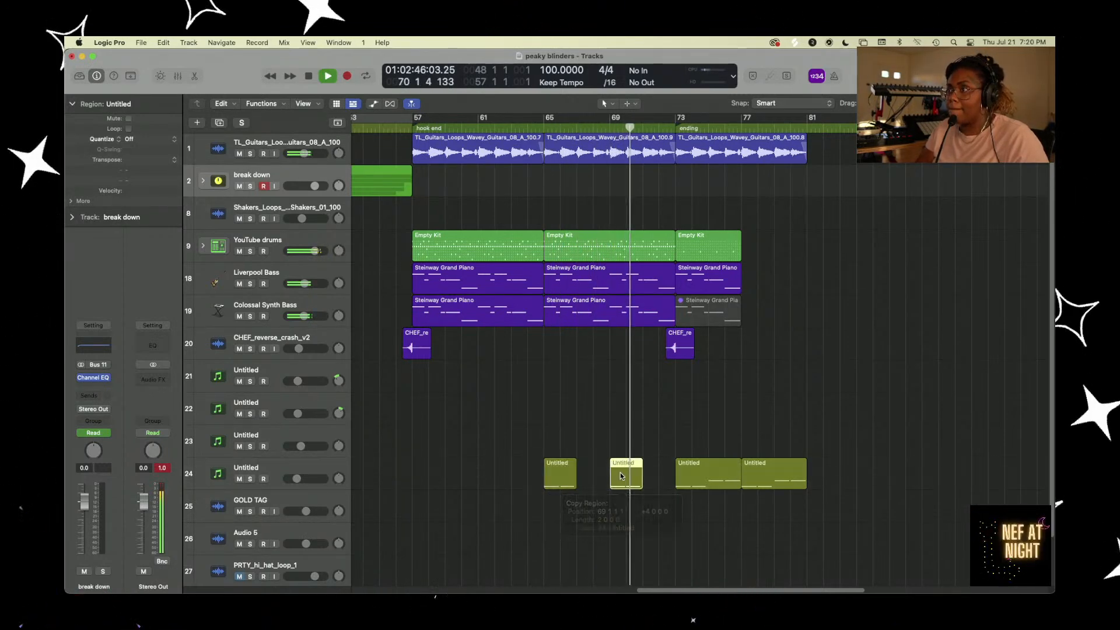
click(543, 126)
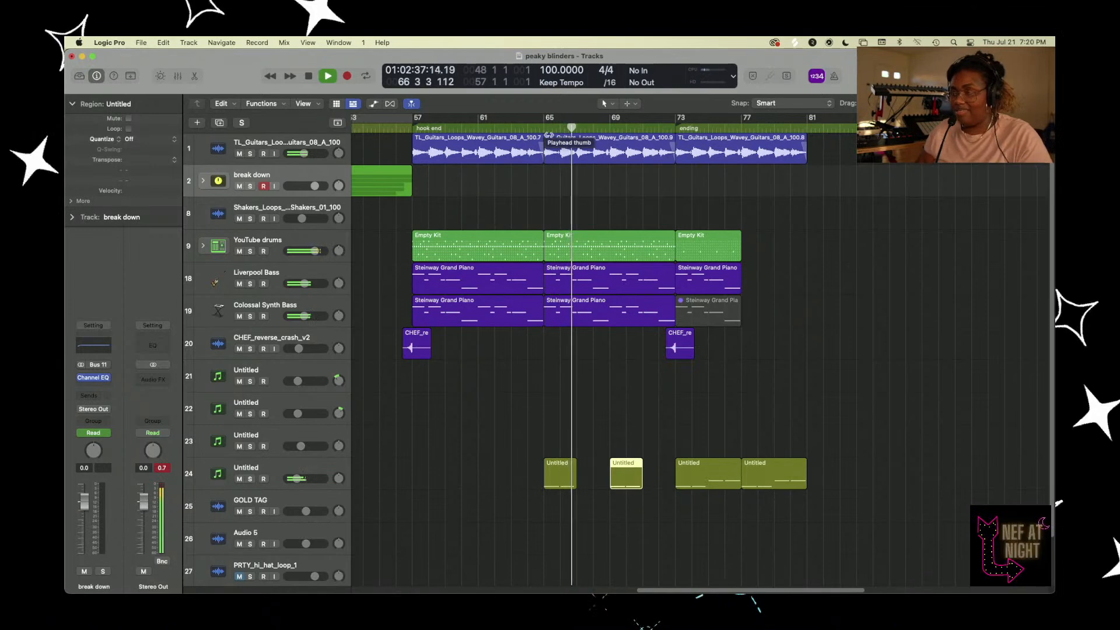
key(super+Left)
key(super+Left)
key(super+Left)
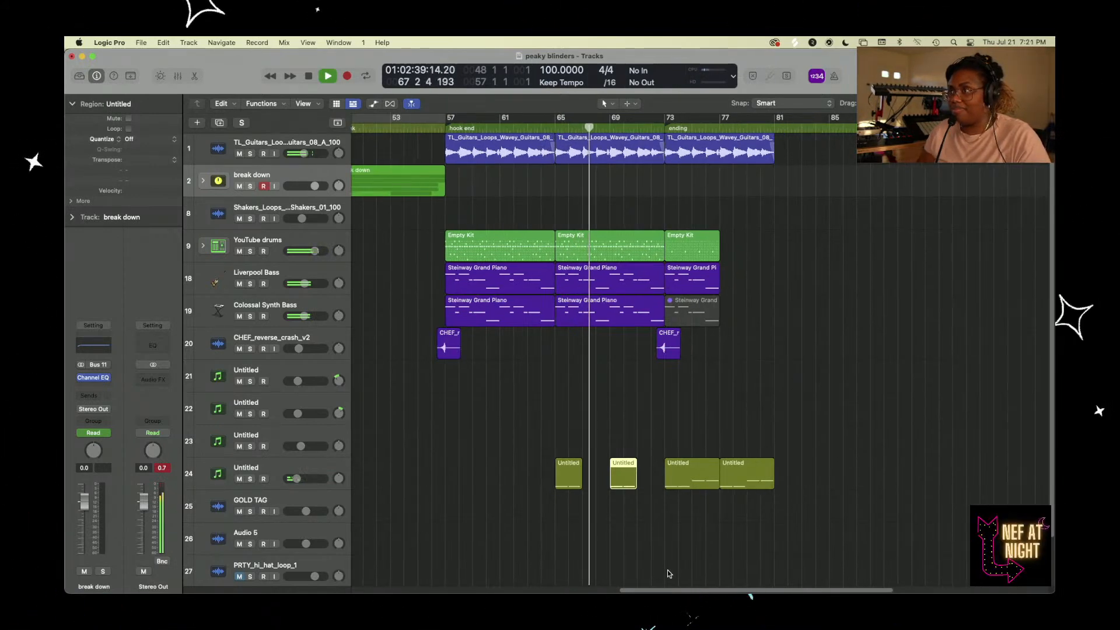